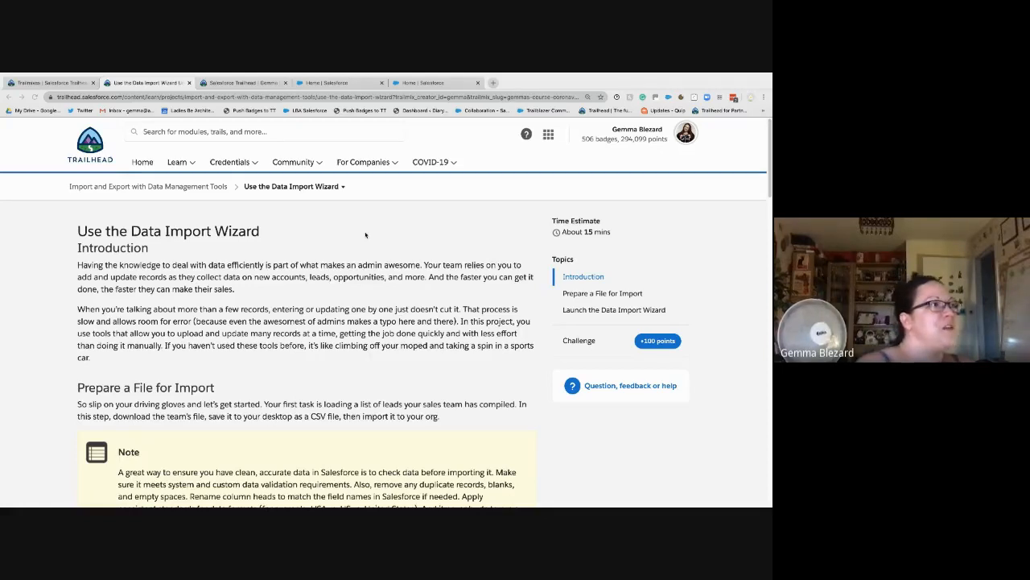
Step: Switch from the Trailhead project page to the Salesforce Setup Home tab
left_click(400, 83)
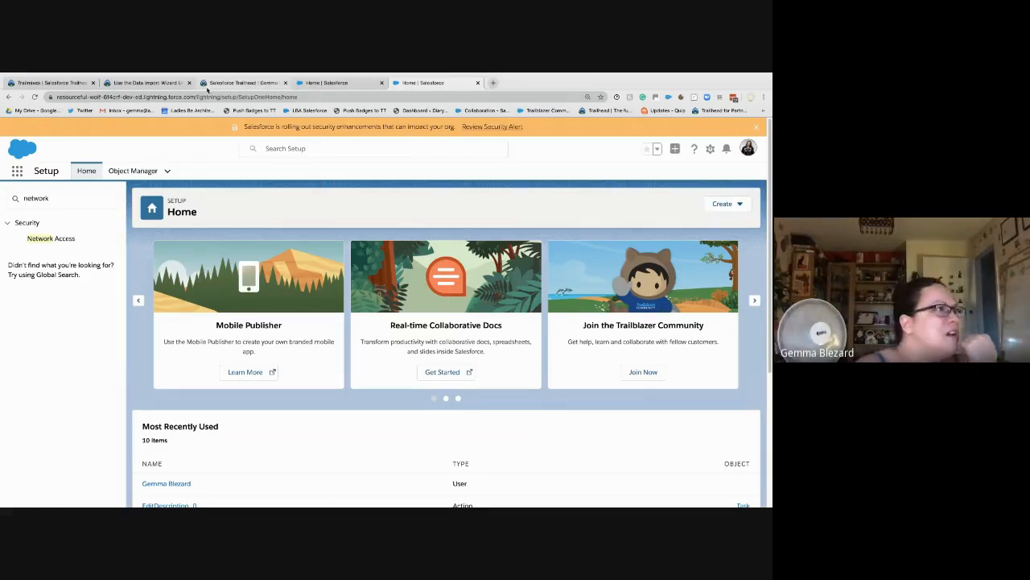
Step: Replace the 'network' Quick Find search with 'data loader' and open Data Loader under Integrations
left_click(314, 83)
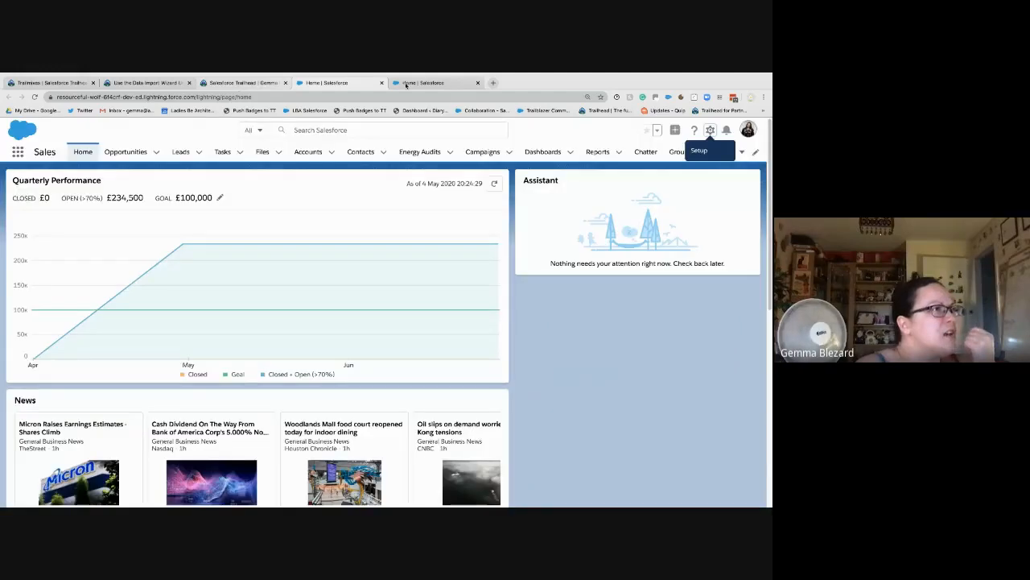
left_click(408, 83)
left_click(11, 198)
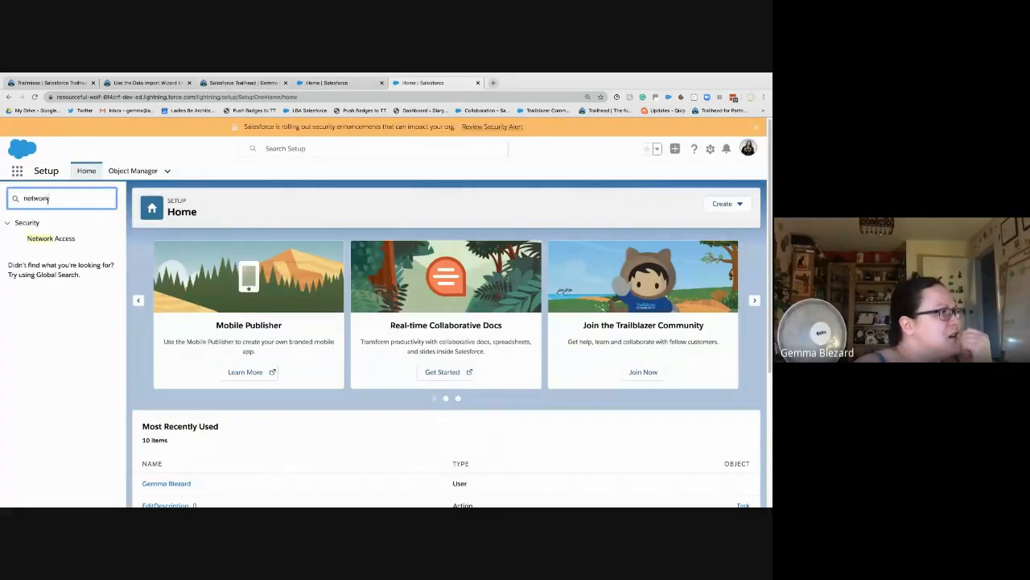
key("ctrl+a")
type("data")
type(" i")
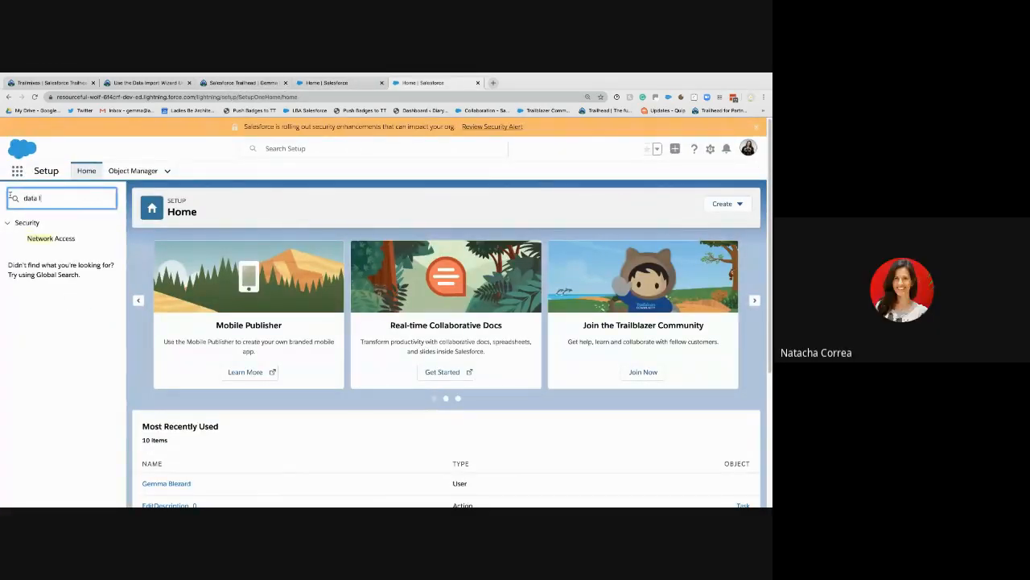
type("oader")
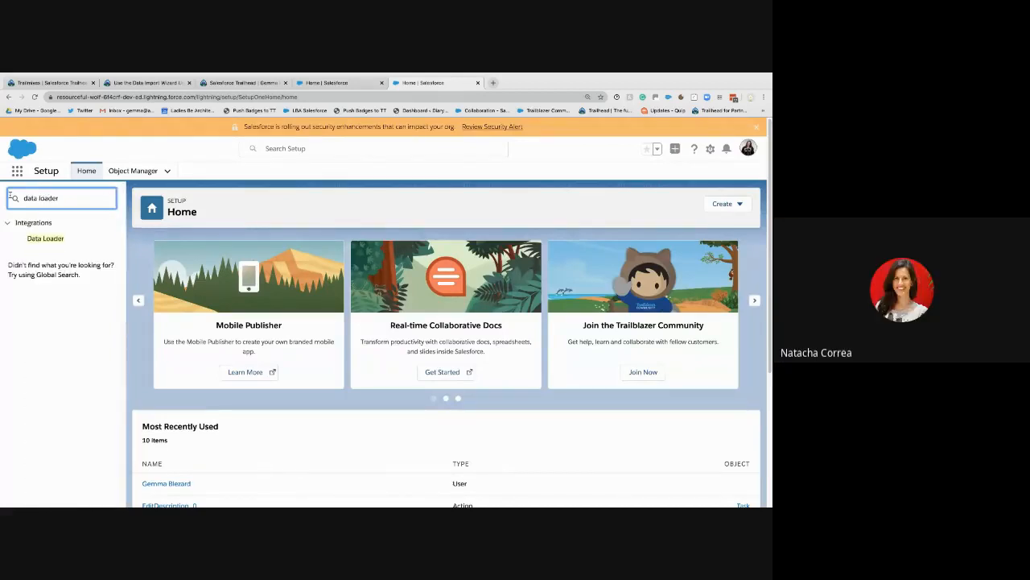
left_click(55, 240)
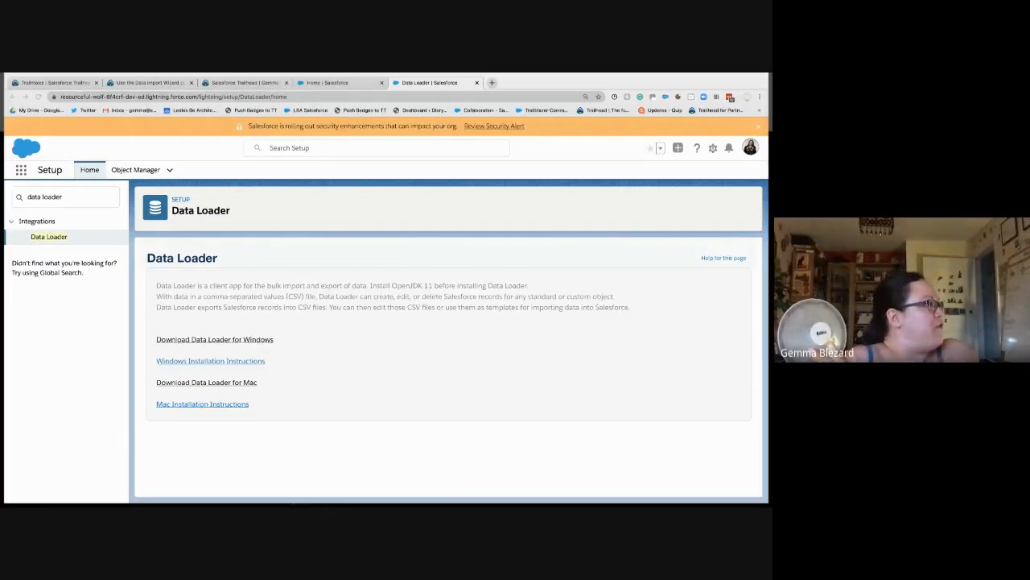
Step: On the Data Loader desktop, move the v48.0.0 folder lower left and bring the Terminal output into view
key("ctrl+Up")
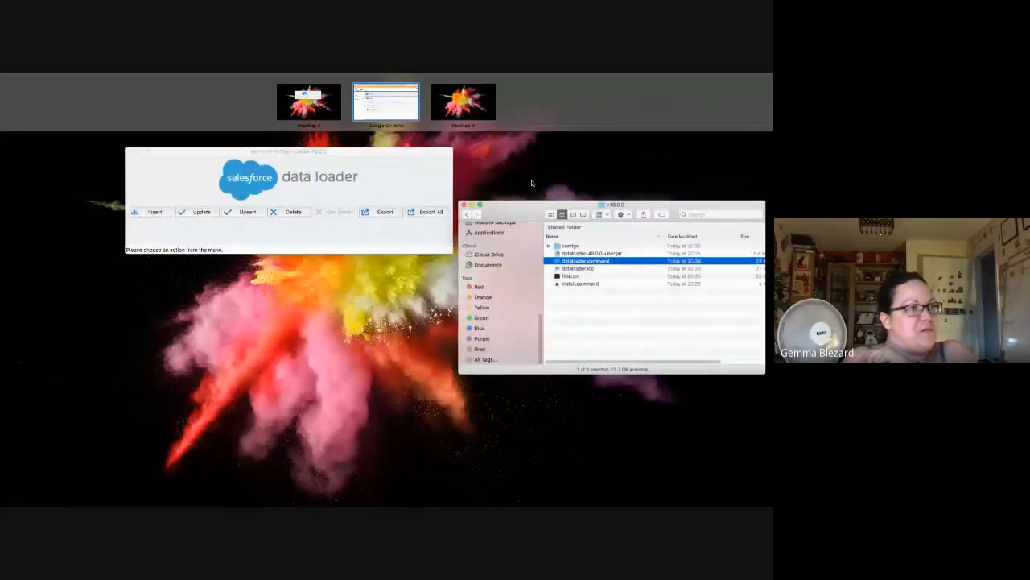
left_click(531, 184)
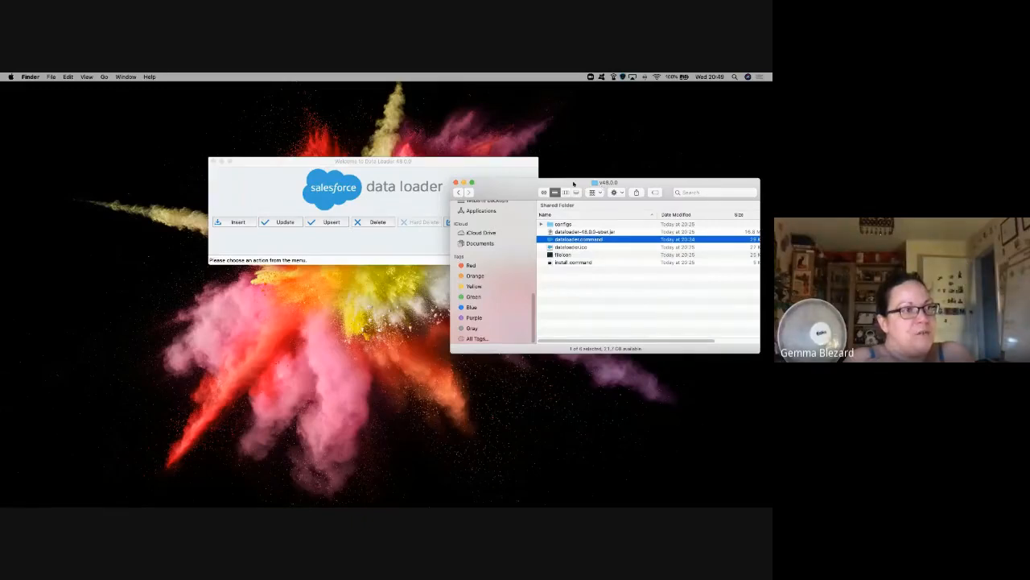
left_click_drag(573, 183, 452, 231)
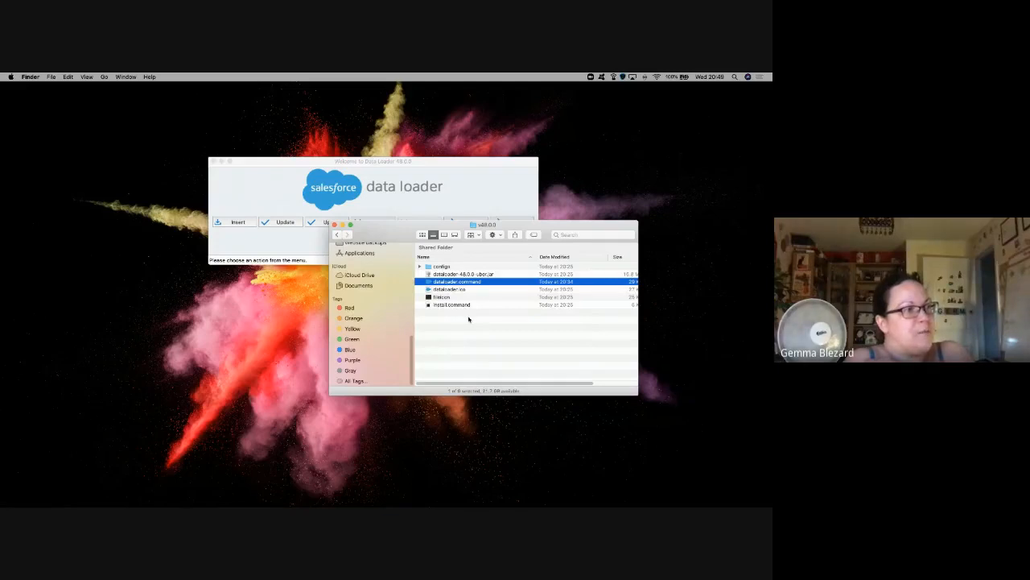
left_click(476, 314)
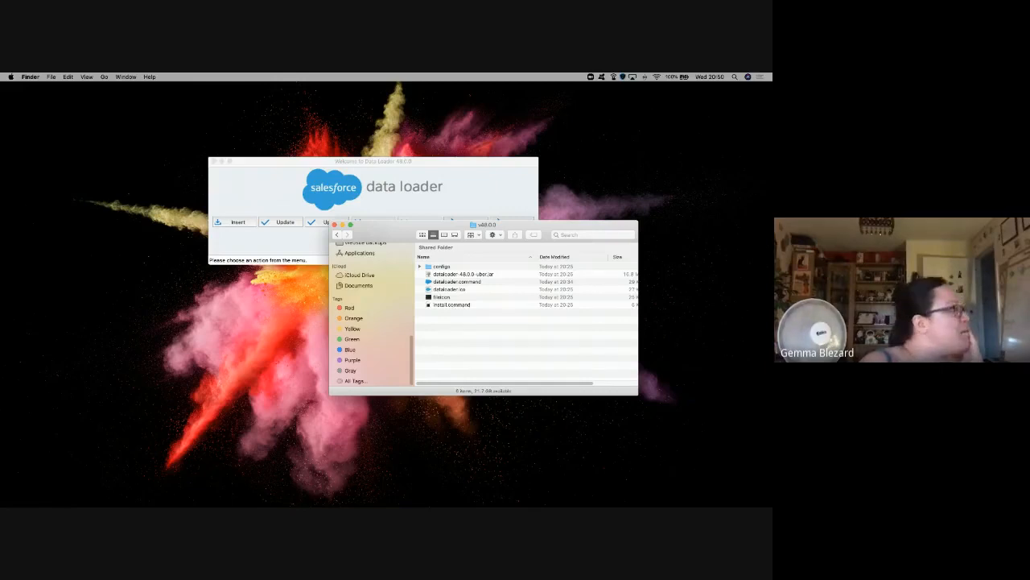
left_click_drag(532, 504, 427, 241)
scroll(489, 296, "up", 10)
scroll(489, 295, "up", 15)
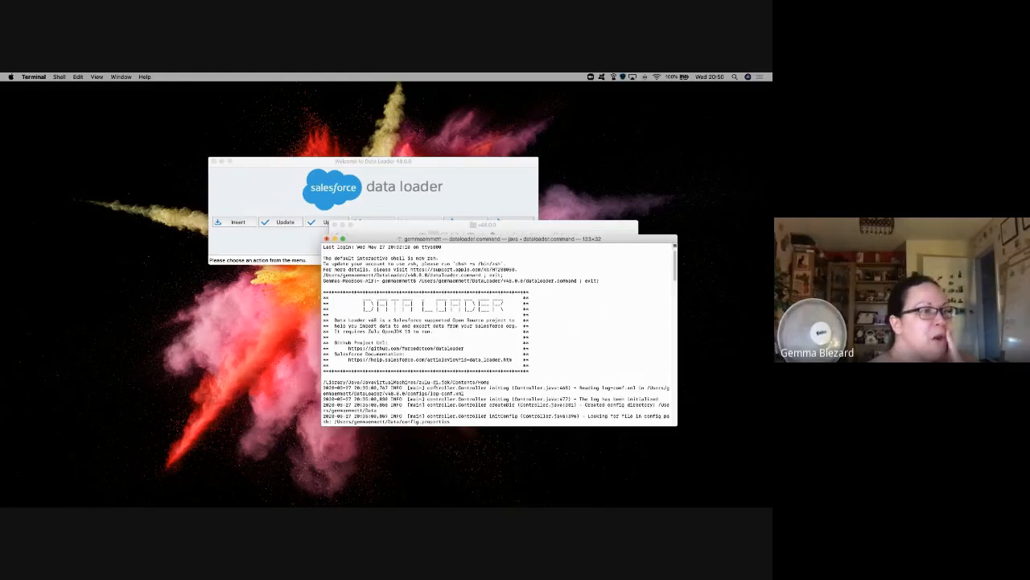
Step: Show the LOGIN_MUST_USE_SECURITY_TOKEN error and place the Terminal log lower left beside the folder
scroll(435, 384, "down", 10)
scroll(434, 384, "up", 4)
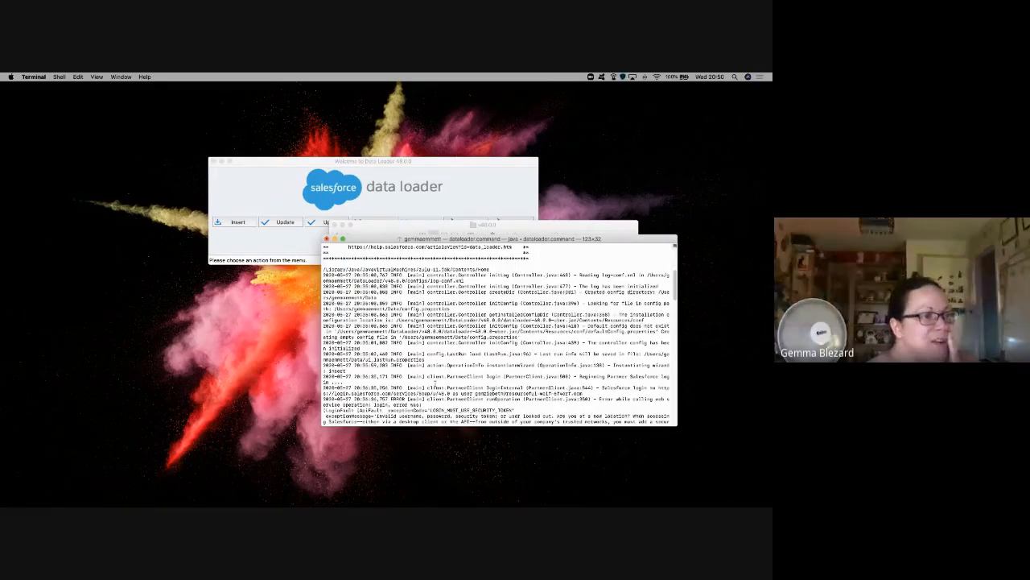
scroll(435, 384, "down", 3)
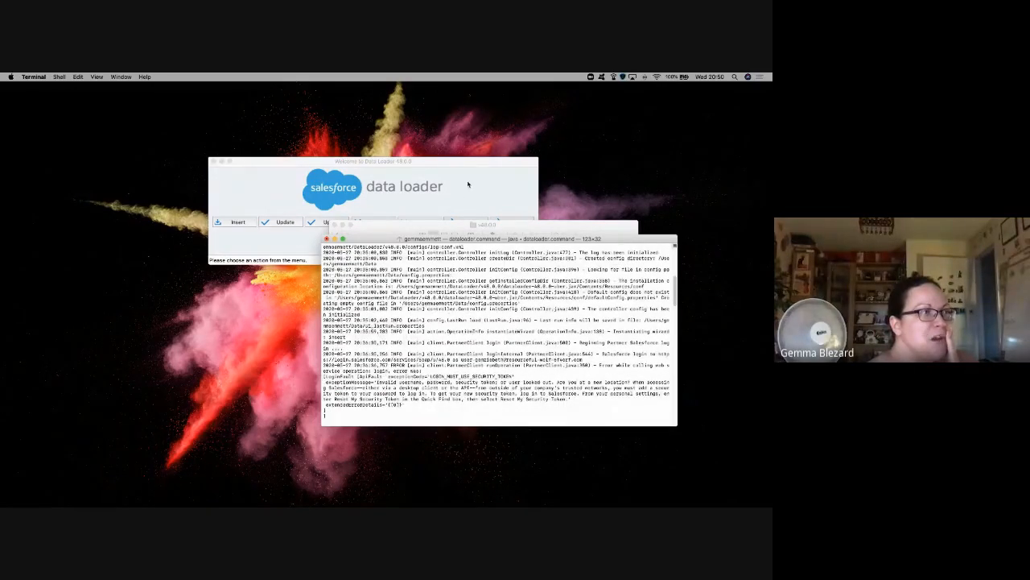
left_click(372, 227)
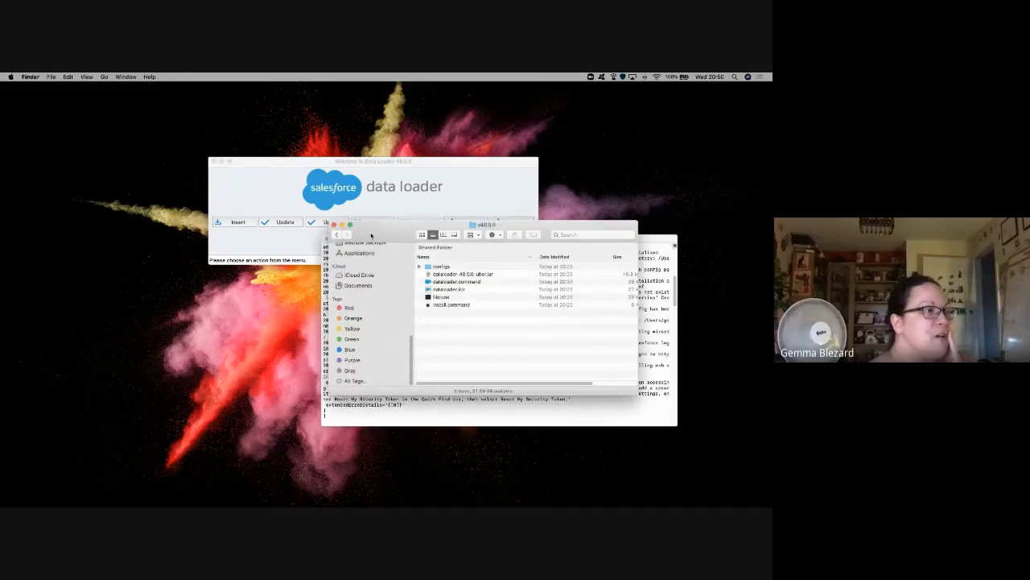
scroll(382, 281, "up", 4)
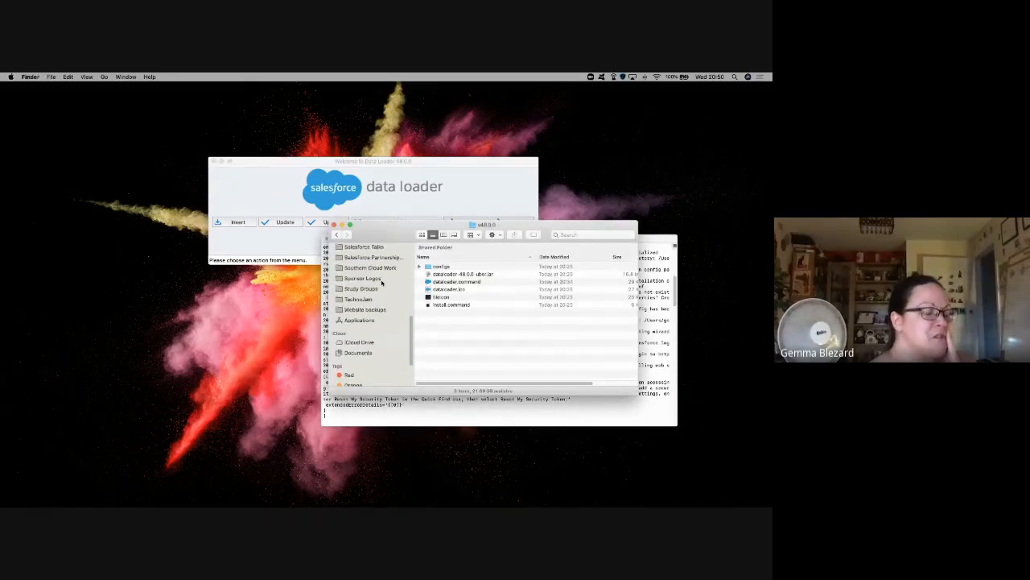
left_click_drag(388, 233, 460, 147)
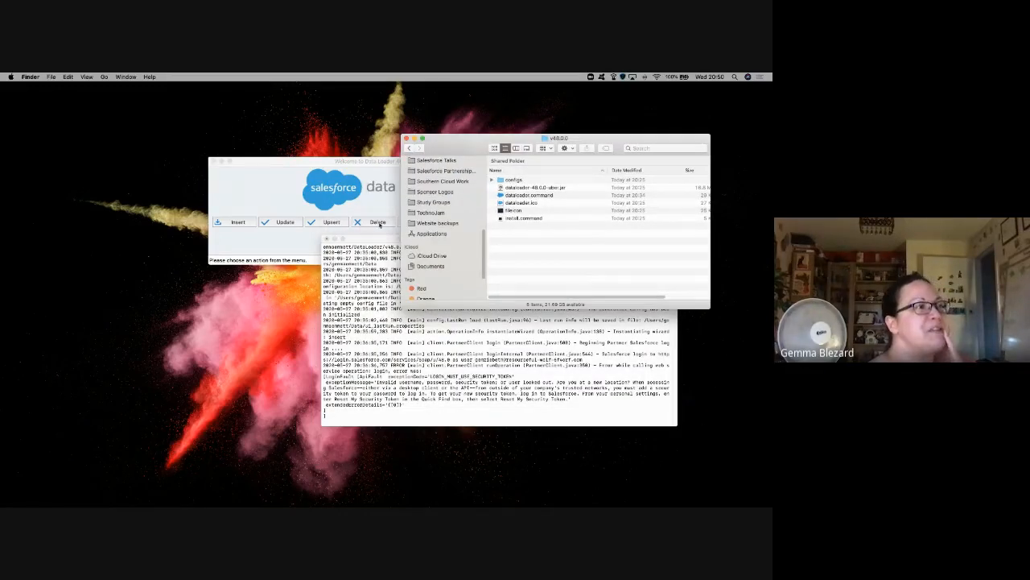
left_click_drag(371, 240, 307, 293)
left_click_drag(376, 290, 227, 321)
Step: Select the dataloader.command file in the v48.0.0 folder
left_click(550, 188)
left_click(550, 189)
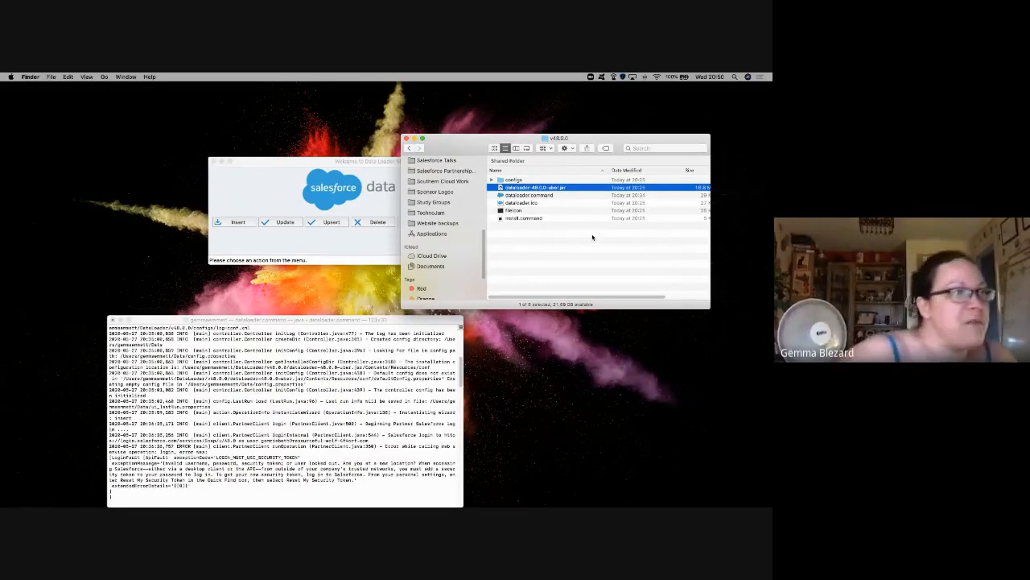
left_click(530, 195)
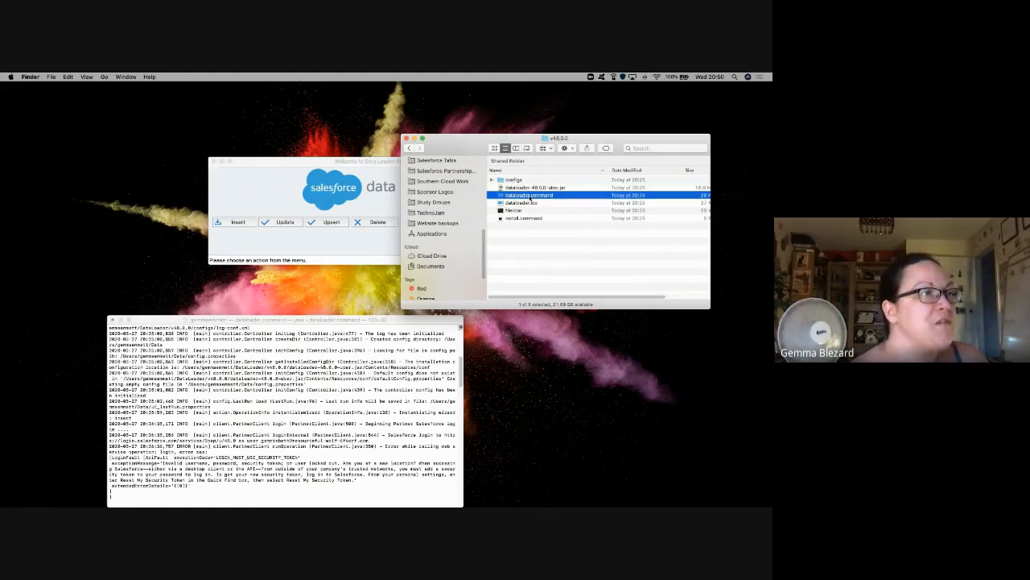
Step: Open dataloader.command in TextEdit and scroll to its cd line
right_click(534, 195)
mouse_move(574, 207)
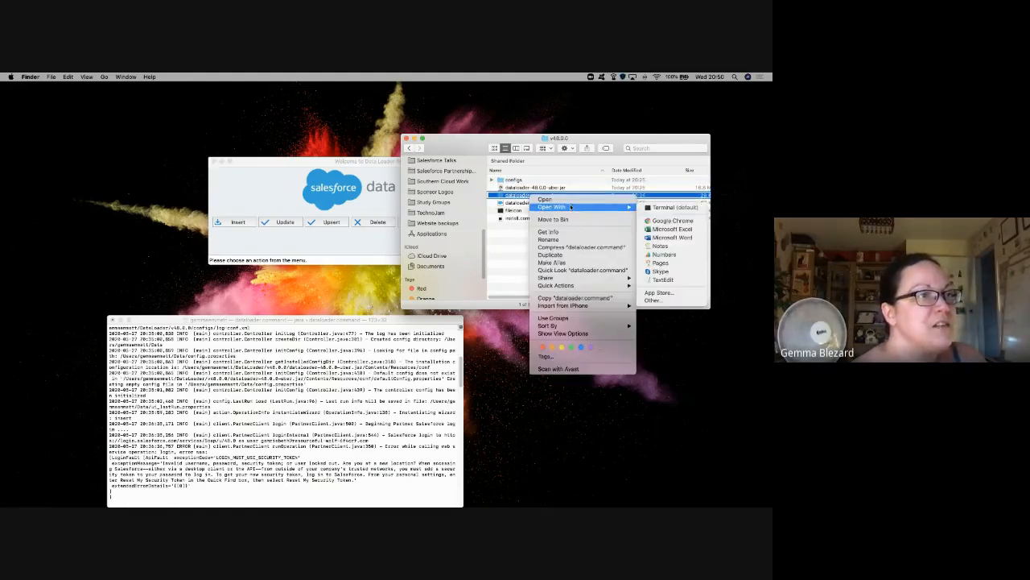
left_click(672, 280)
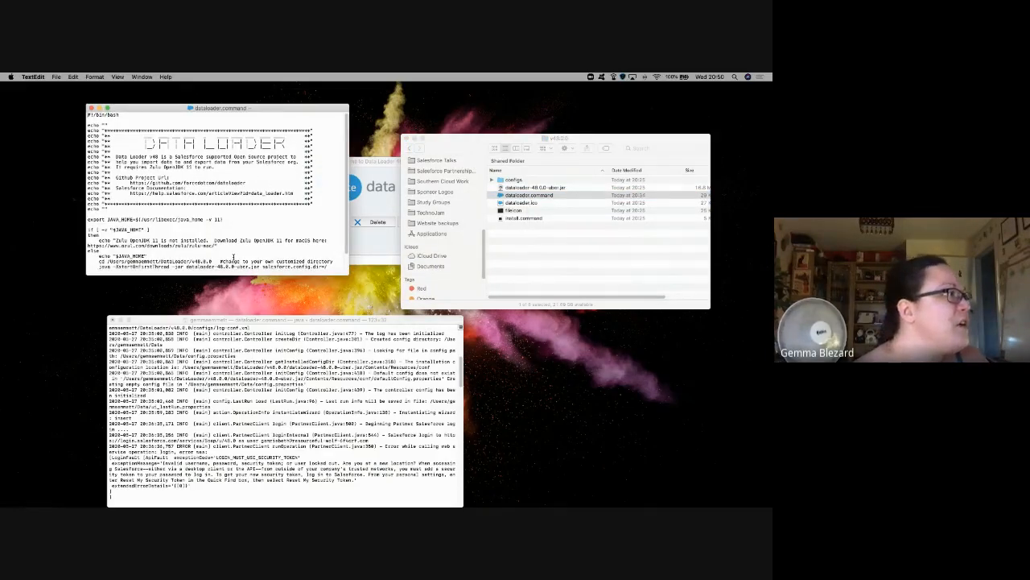
scroll(233, 256, "down", 2)
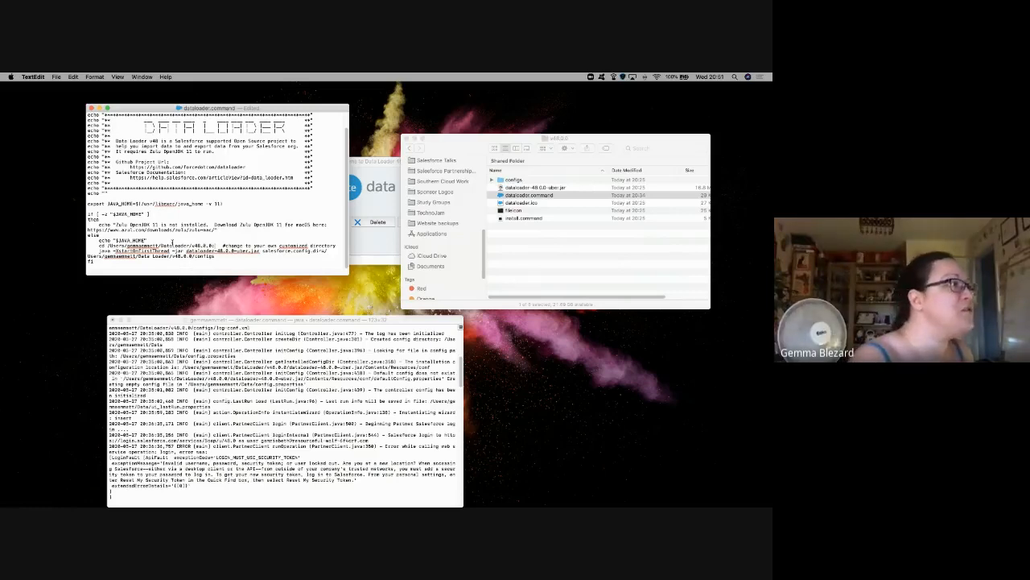
Step: Edit the cd path to end in Loader/v48.0.0/ and close the script
left_click_drag(172, 244, 210, 246)
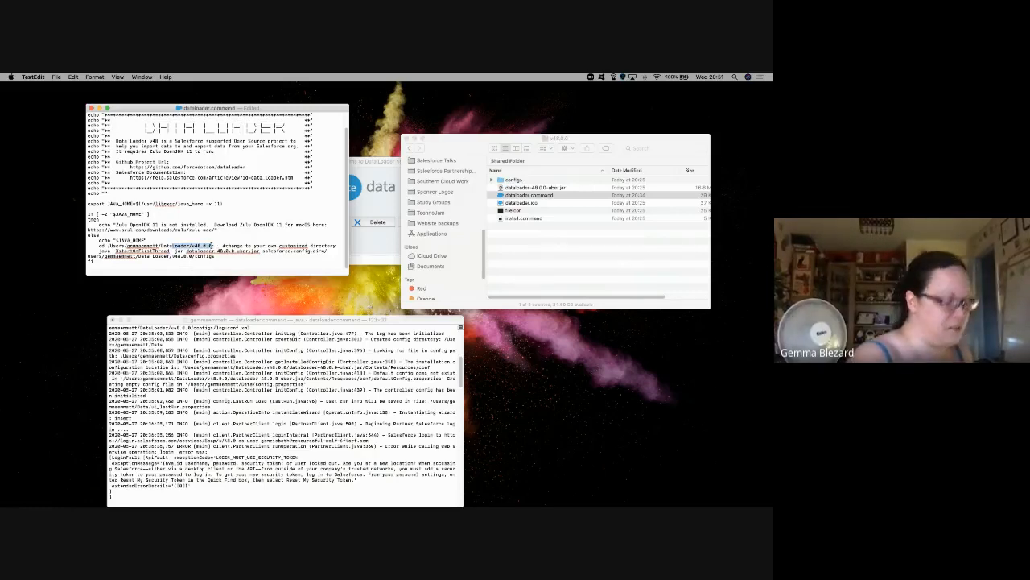
key("BackSpace")
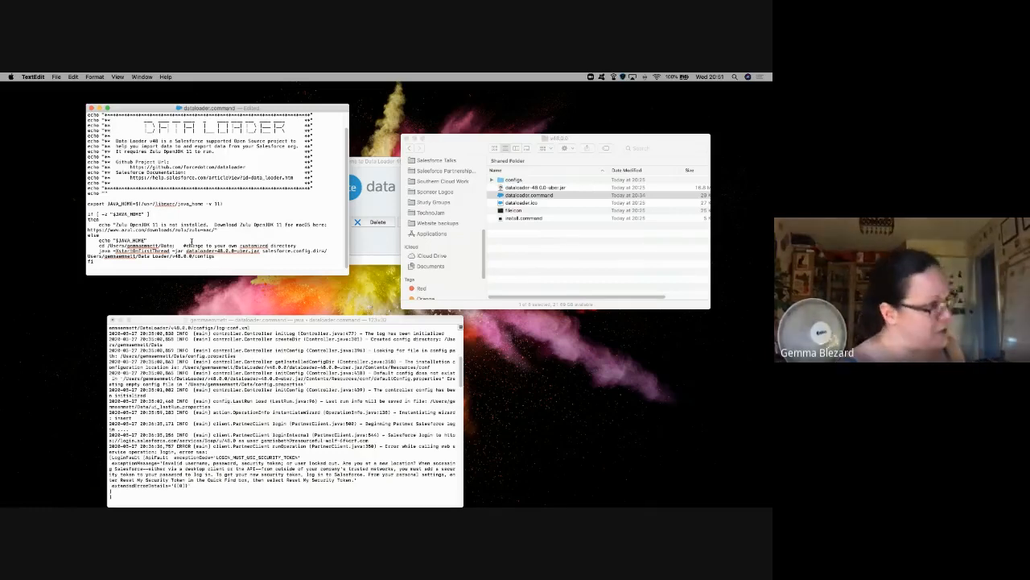
type("Loader/v48.0.0/")
left_click(172, 246)
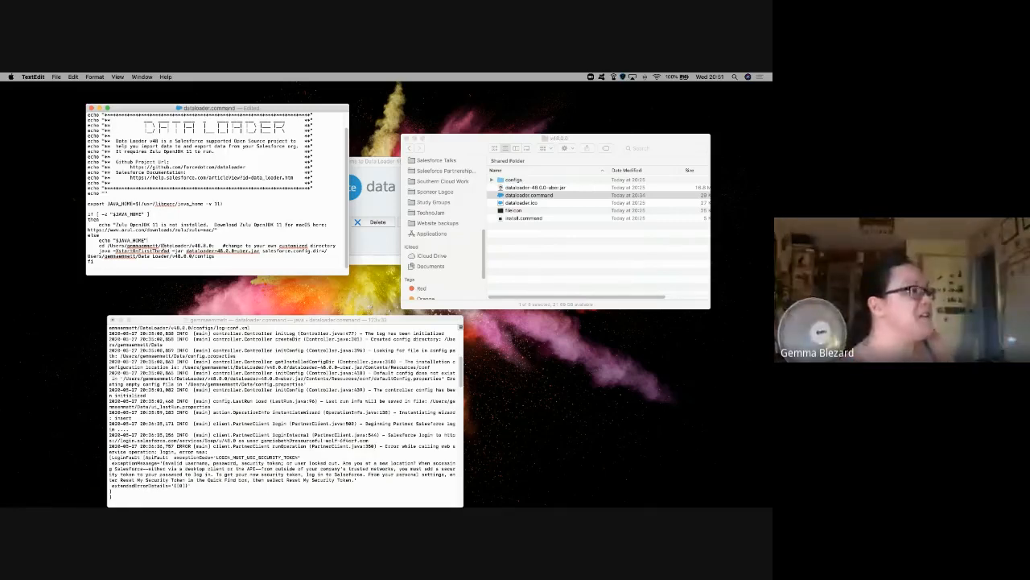
double_click(172, 247)
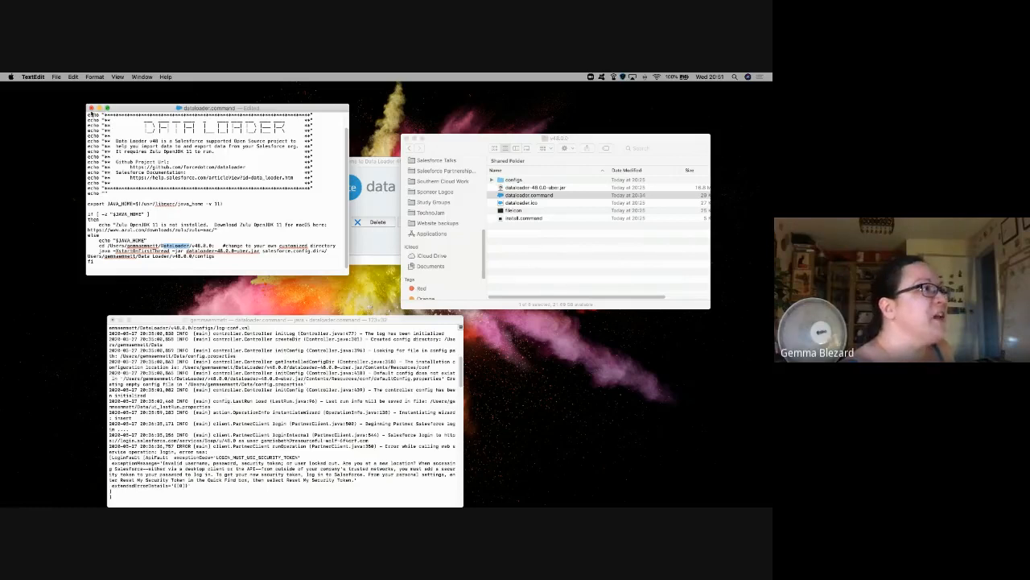
left_click(91, 108)
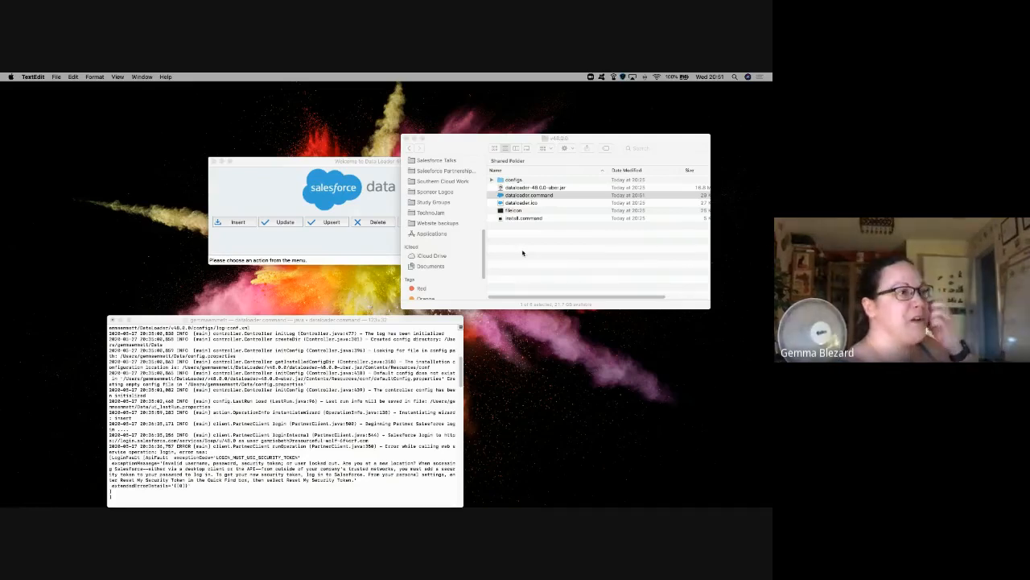
Step: Raise the Data Loader welcome window above the folder, then return to the Chrome Setup page
left_click(338, 248)
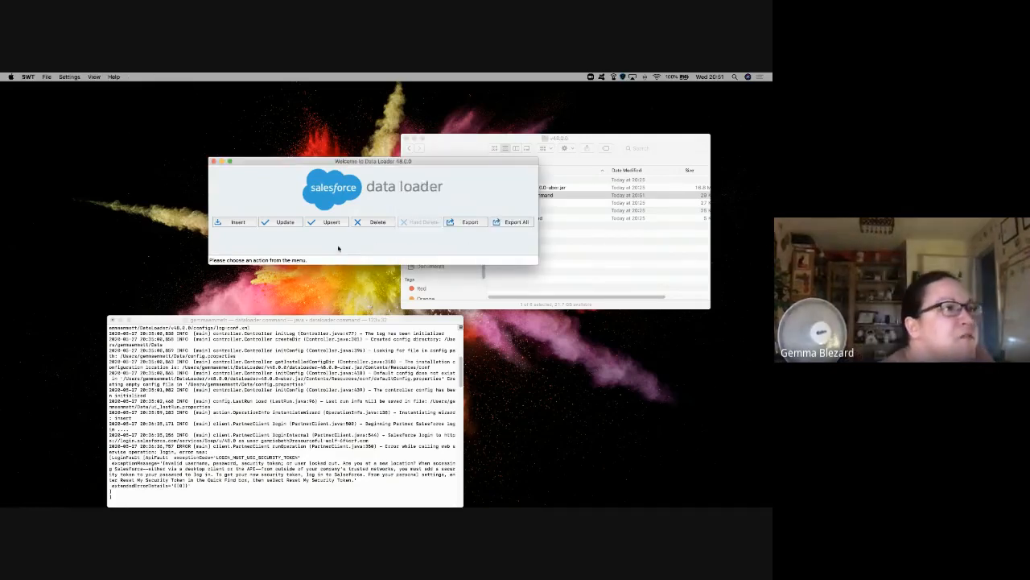
left_click(554, 264)
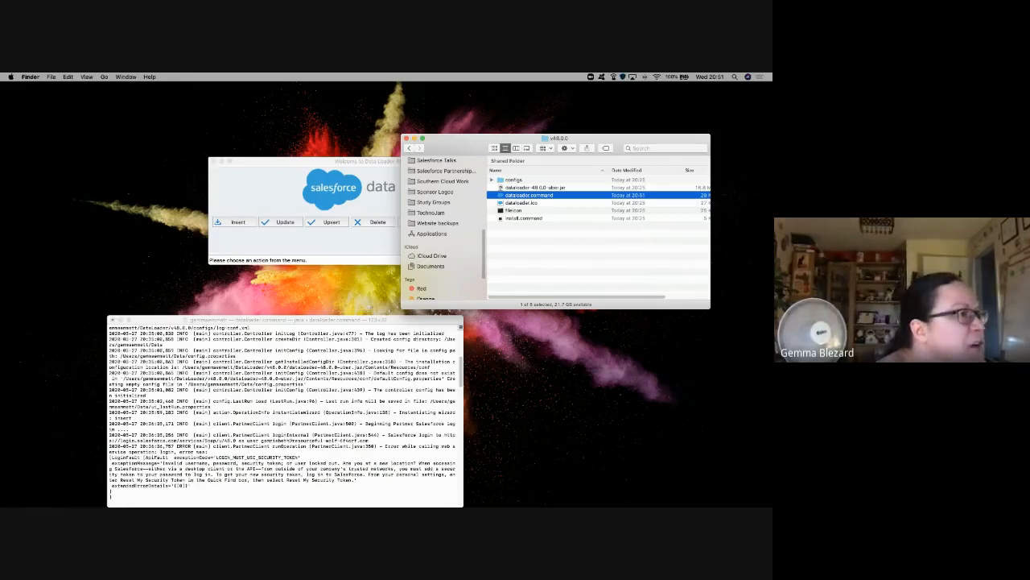
left_click(227, 238)
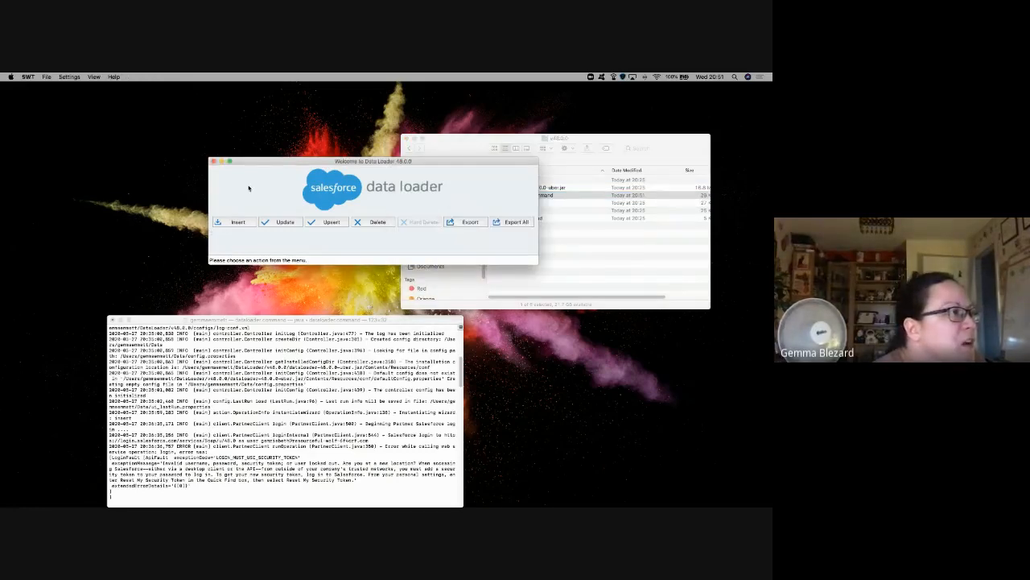
left_click_drag(266, 165, 297, 205)
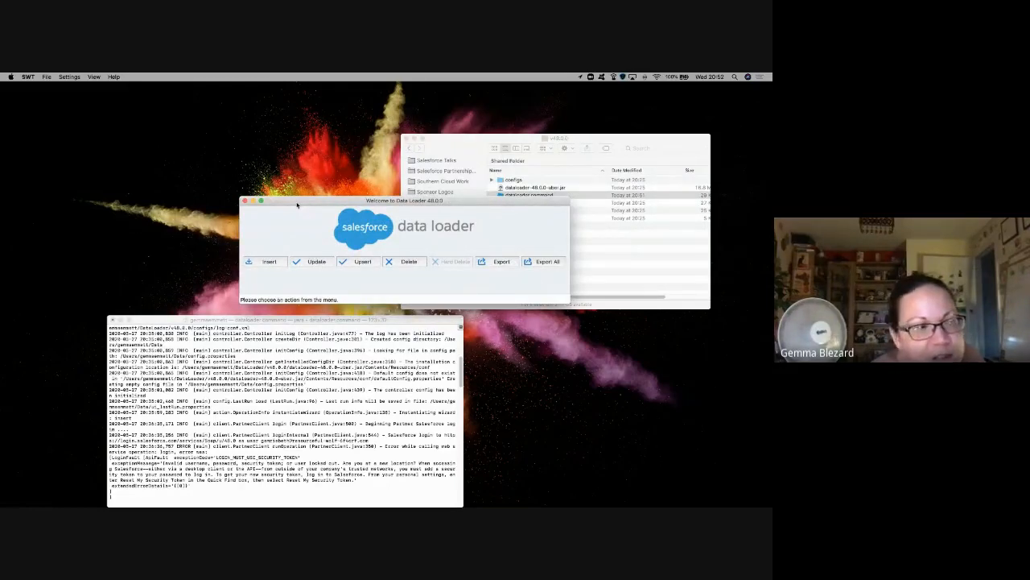
key("ctrl+Right")
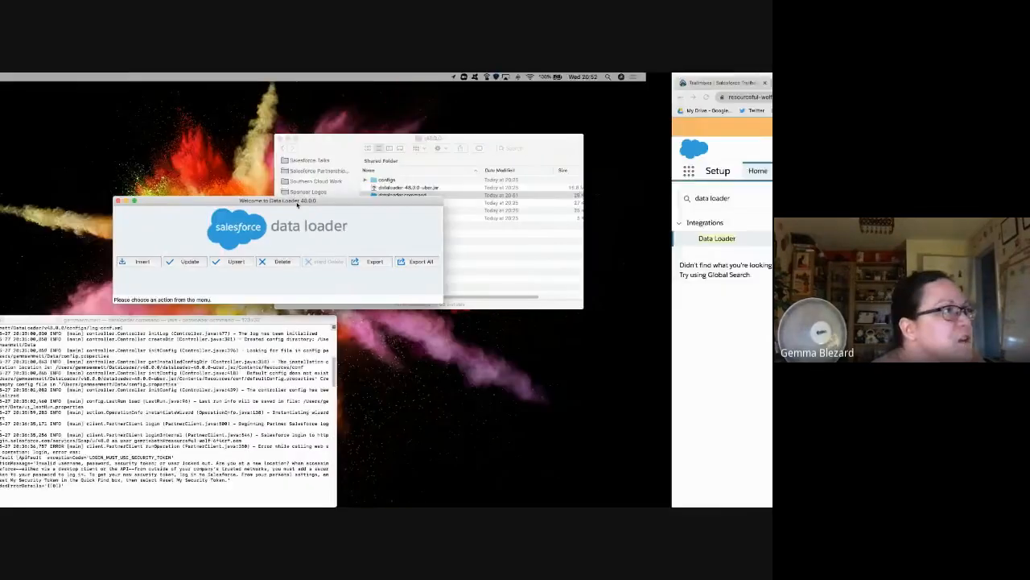
Step: From personal settings, open Reset My Security Token and filter Quick Find by 'user'
left_click(753, 150)
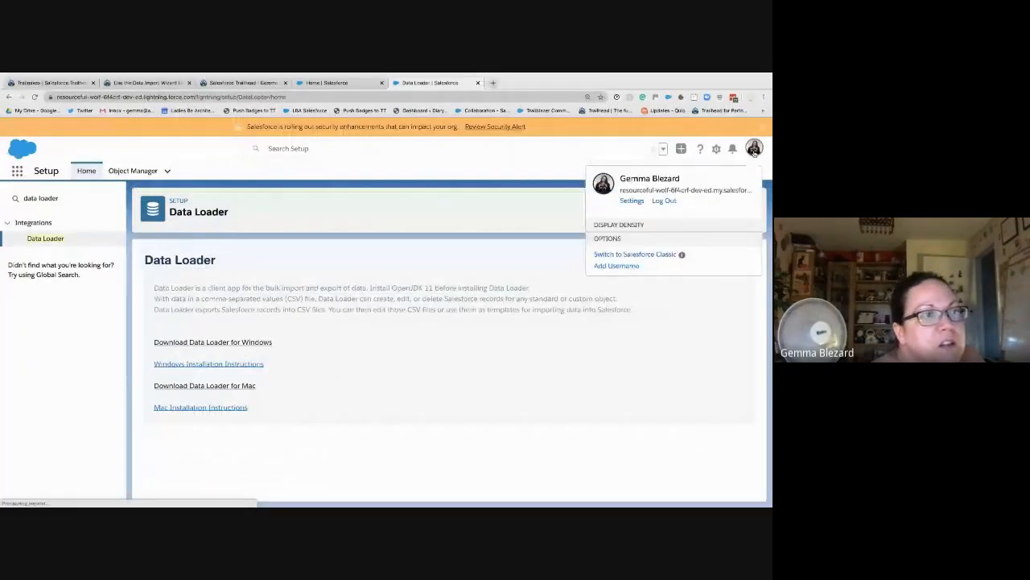
left_click(632, 201)
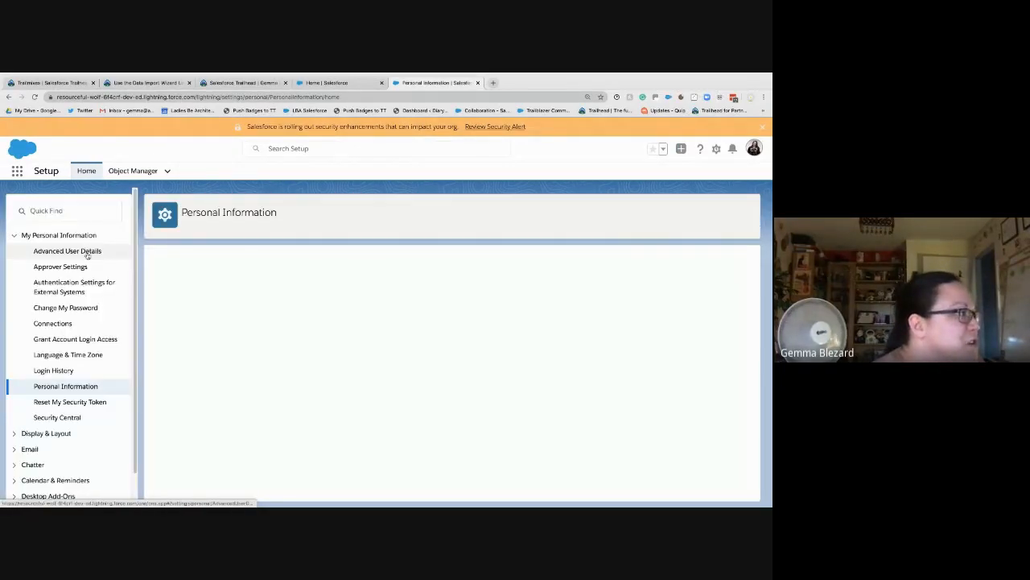
left_click(71, 402)
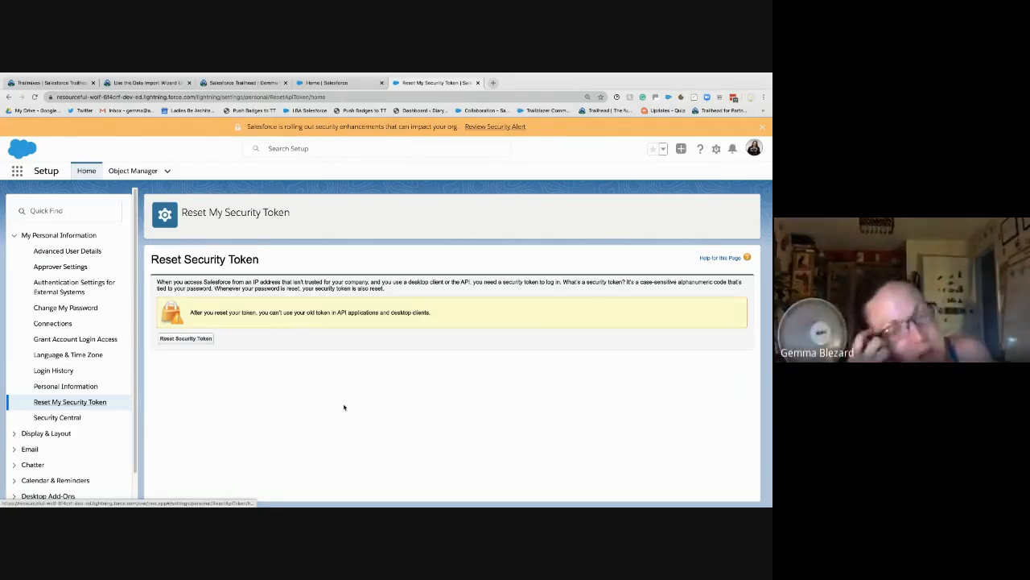
left_click(56, 210)
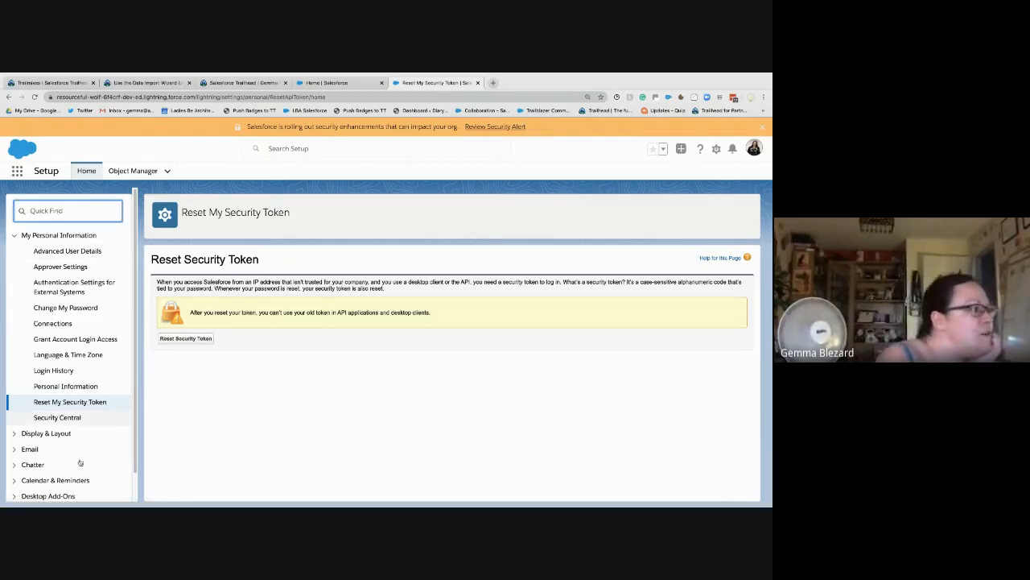
type("user")
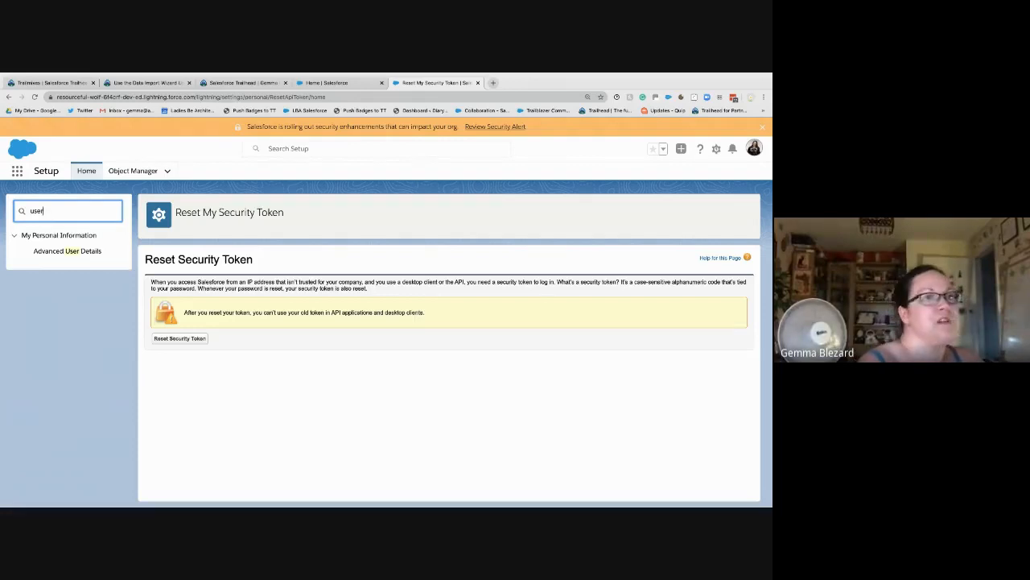
Step: Open Setup in a new tab, expand Users, and scroll to the user's Login History
left_click(717, 151)
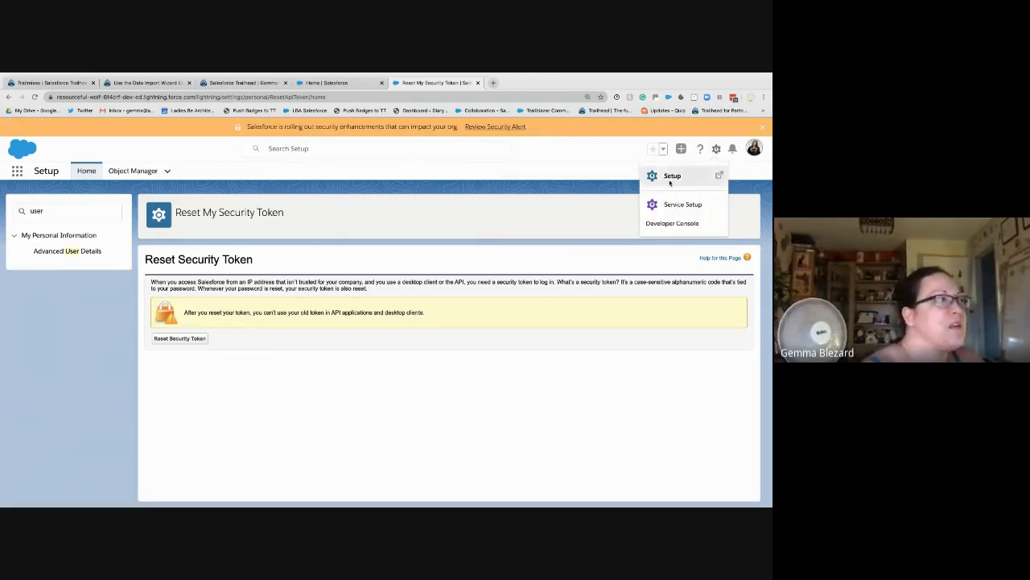
left_click(670, 179)
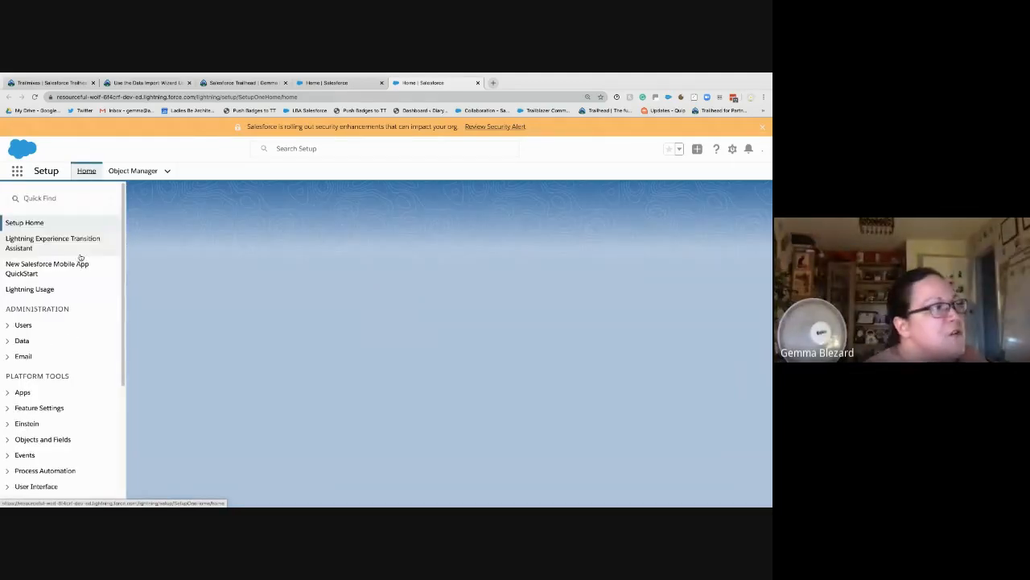
left_click(9, 326)
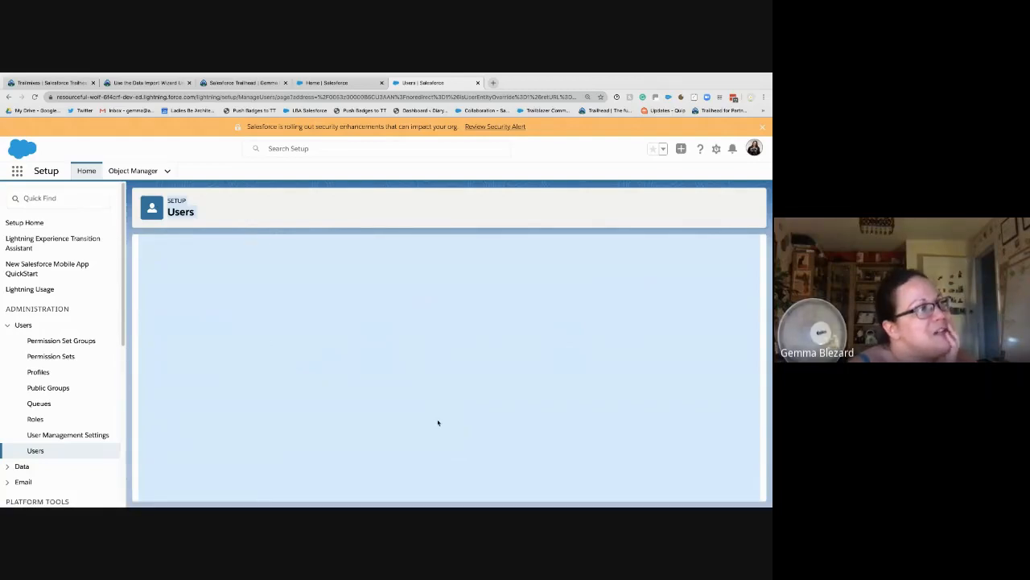
scroll(583, 397, "down", 15)
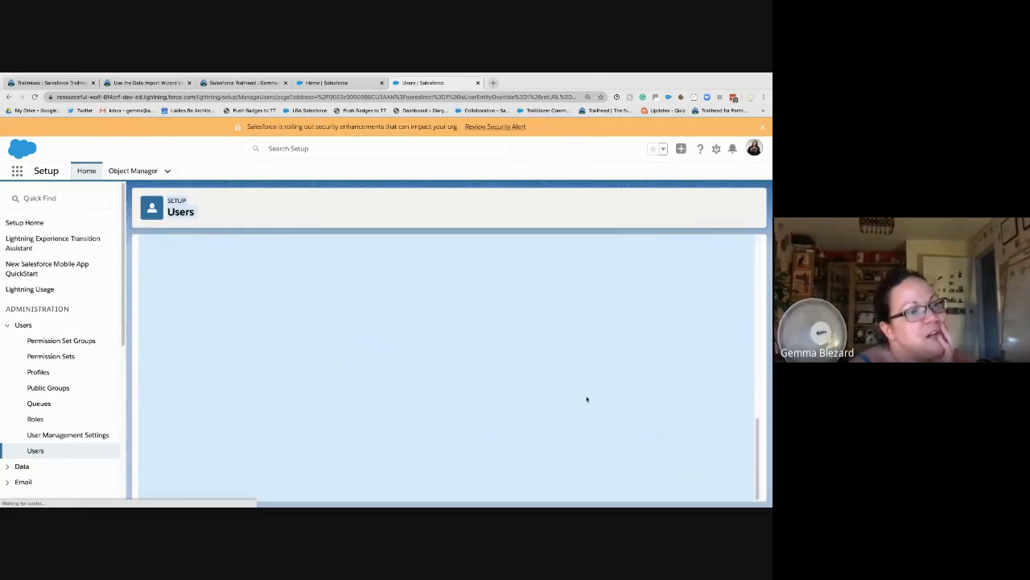
scroll(283, 314, "down", 5)
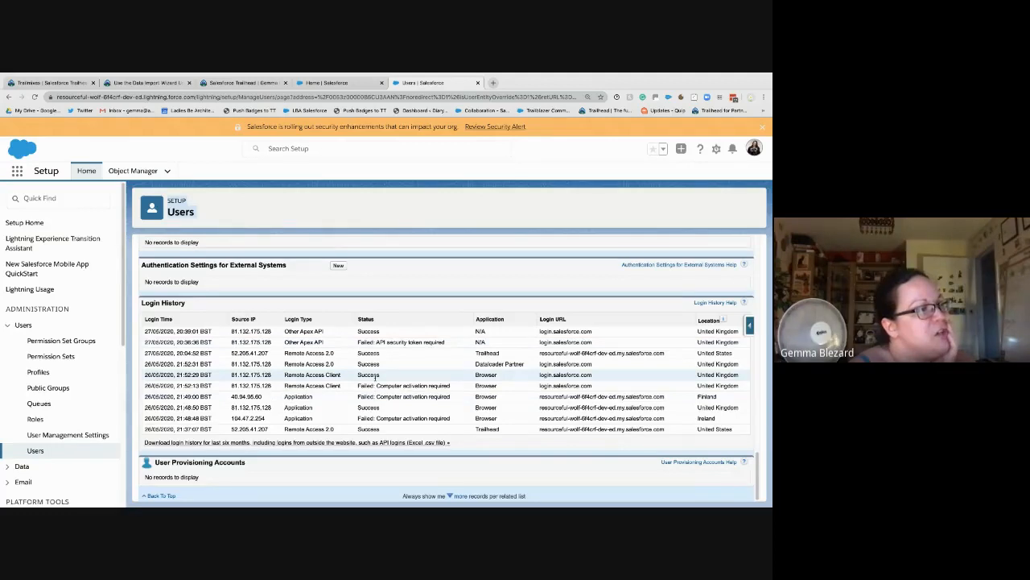
Step: Copy the source IP of the login that failed with 'API security token required'
left_click_drag(413, 343, 458, 346)
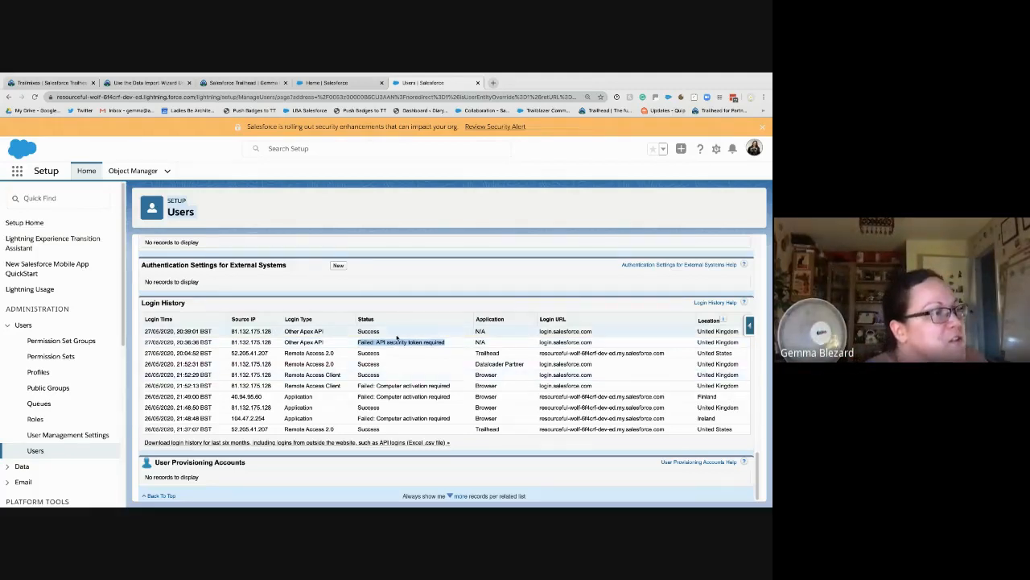
left_click(391, 302)
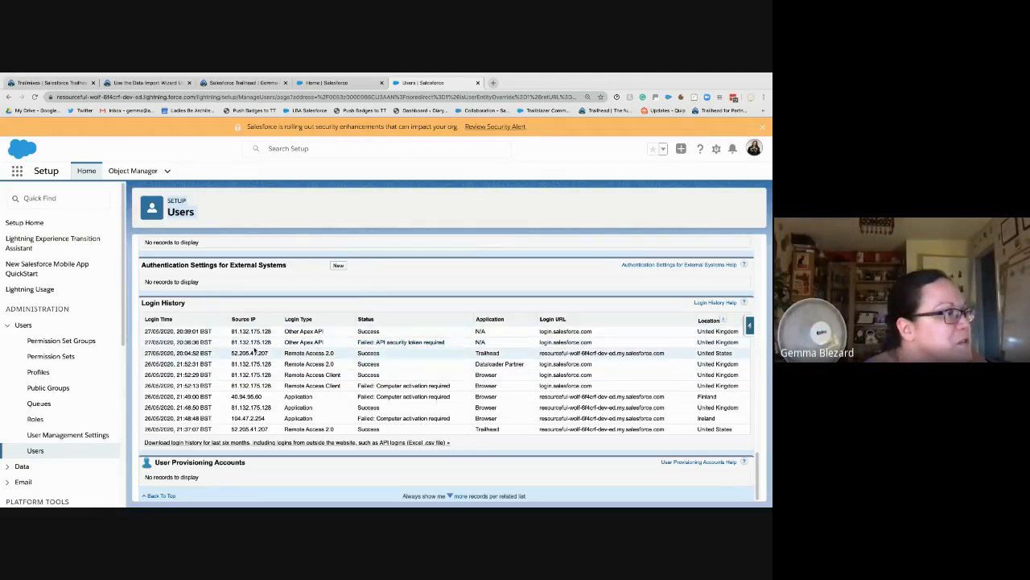
double_click(252, 342)
right_click(242, 343)
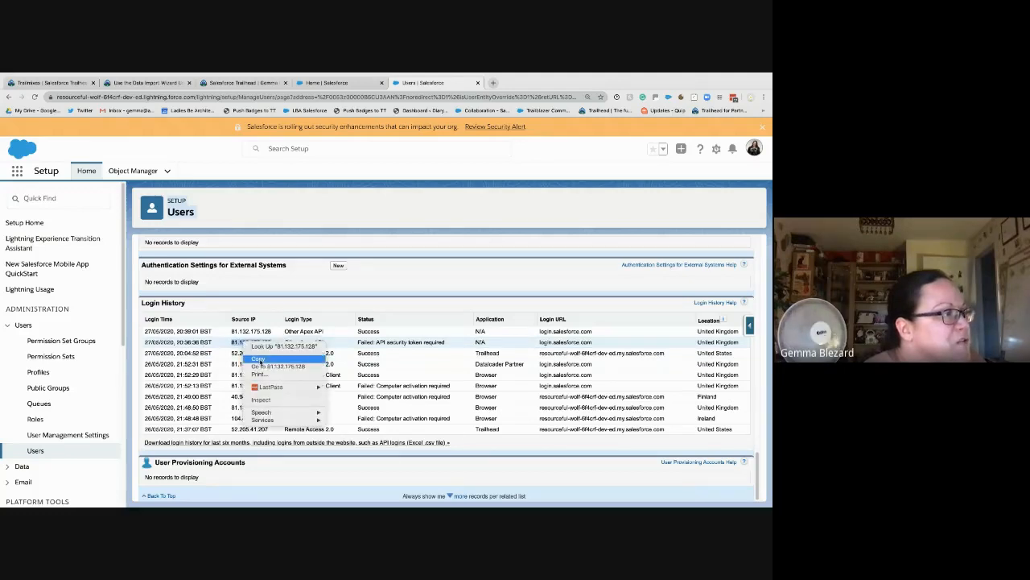
left_click(258, 360)
left_click(262, 310)
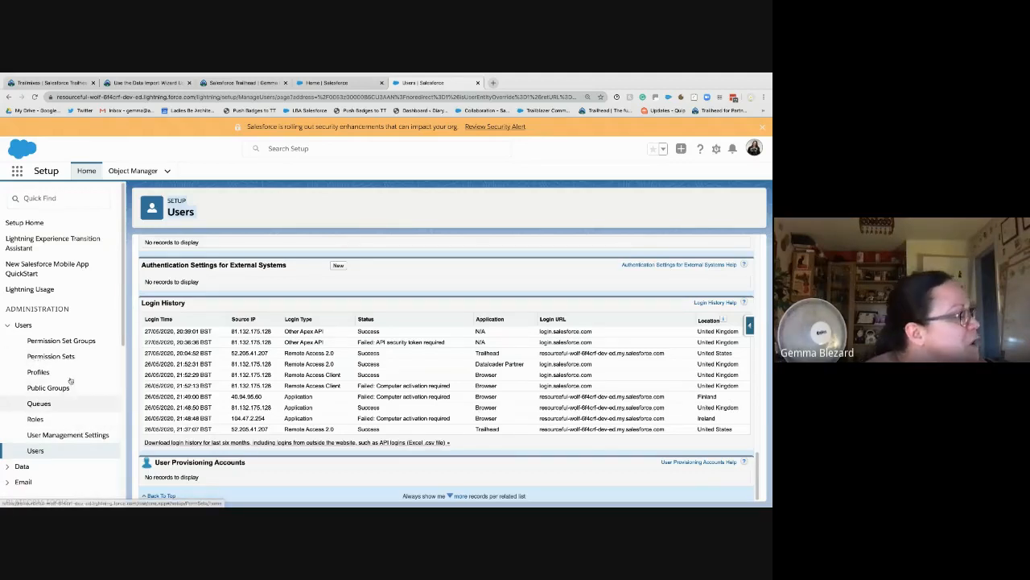
Step: Search Setup for 'network' and open Network Access to view its single trusted IP range
left_click(64, 197)
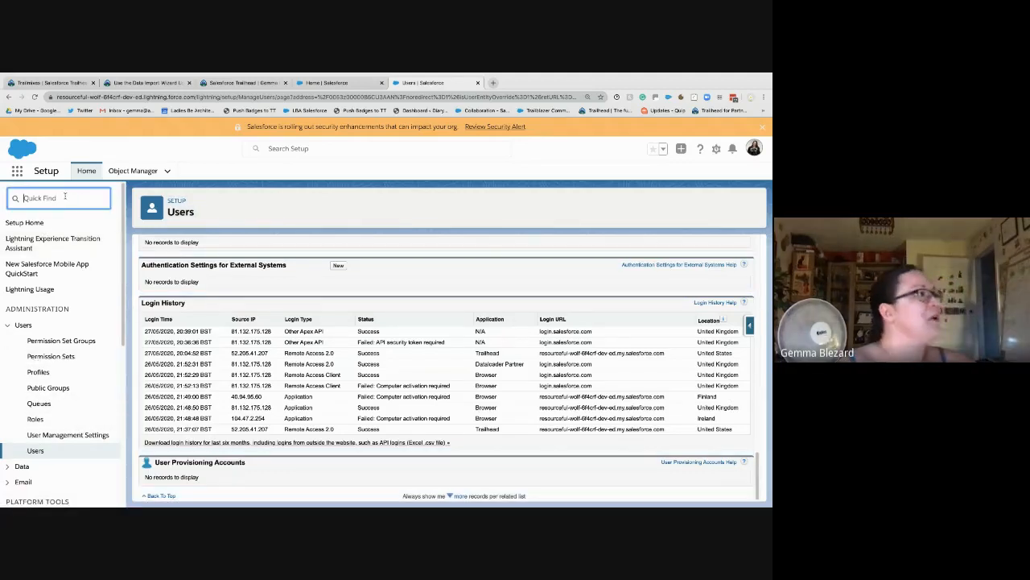
type("ne")
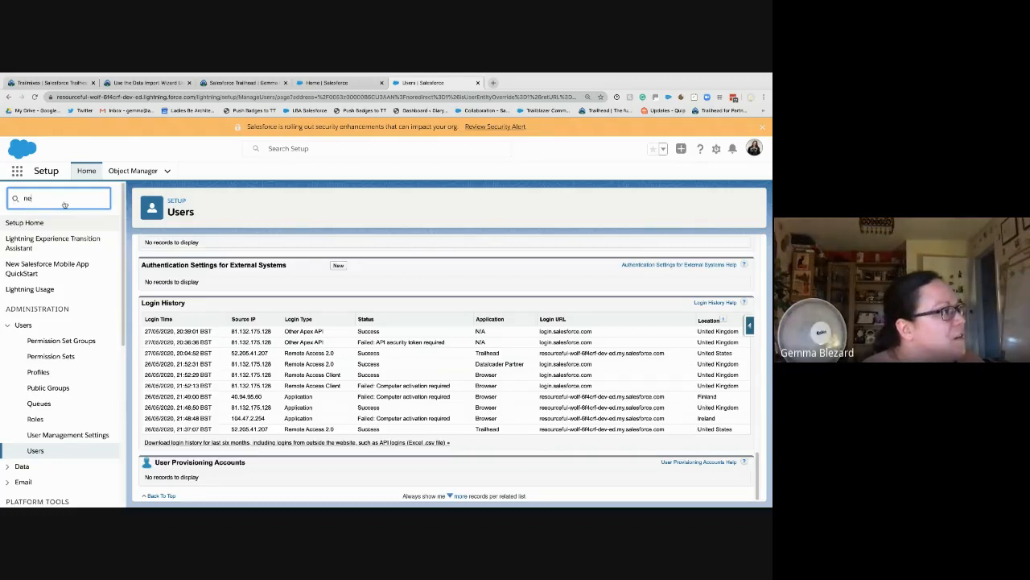
type("twork")
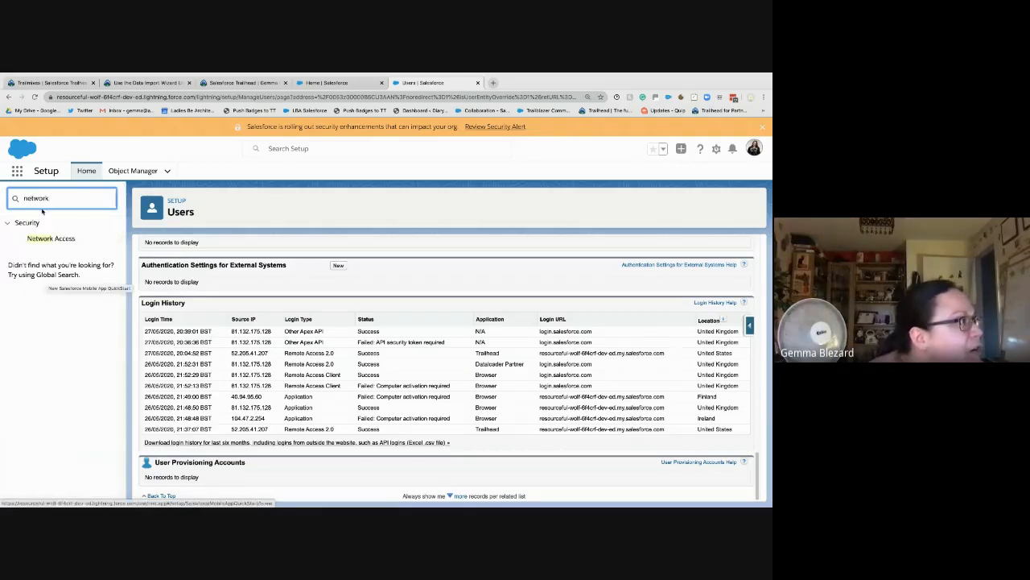
left_click(49, 246)
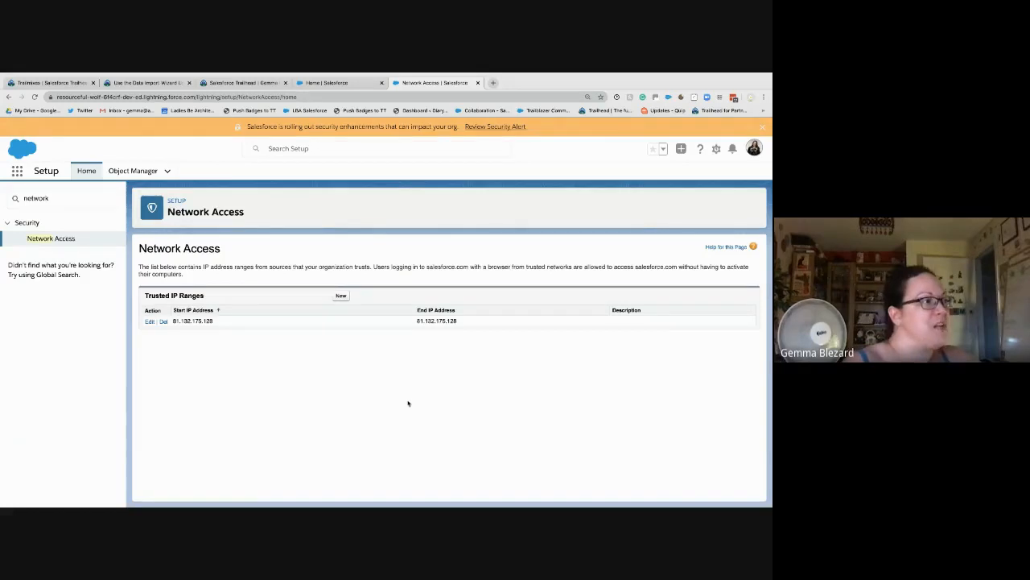
key("ctrl+Right")
Step: Check the Data Loader welcome window, then go back to the Trailhead 'Use the Data Import Wizard' unit
left_click_drag(201, 320, 158, 317)
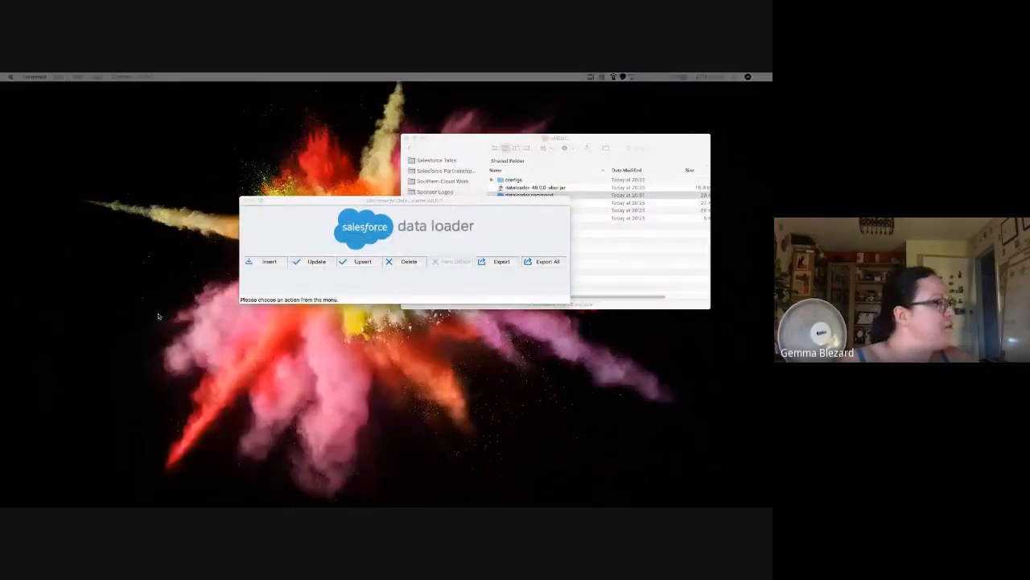
left_click(328, 282)
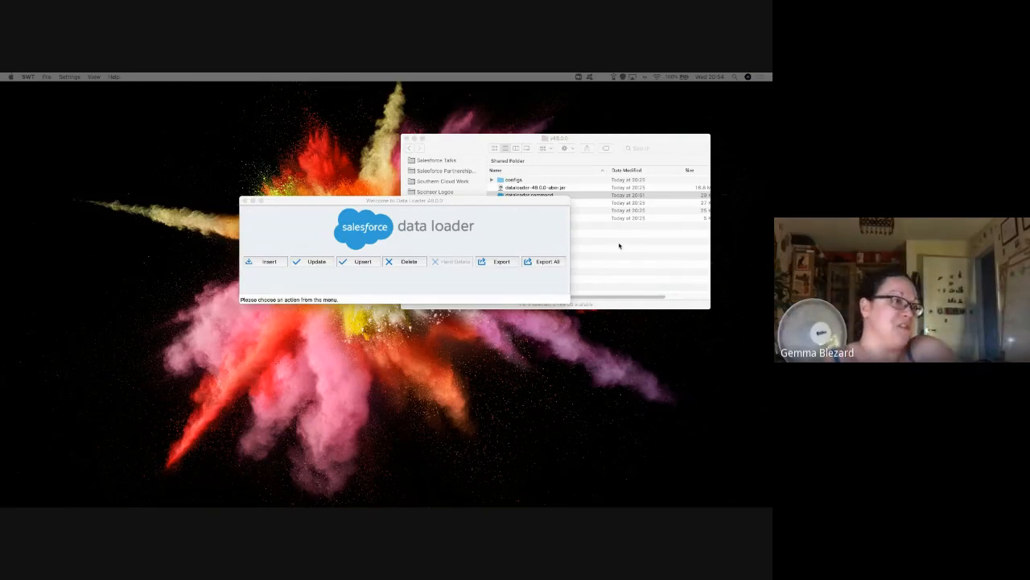
key("ctrl+Right")
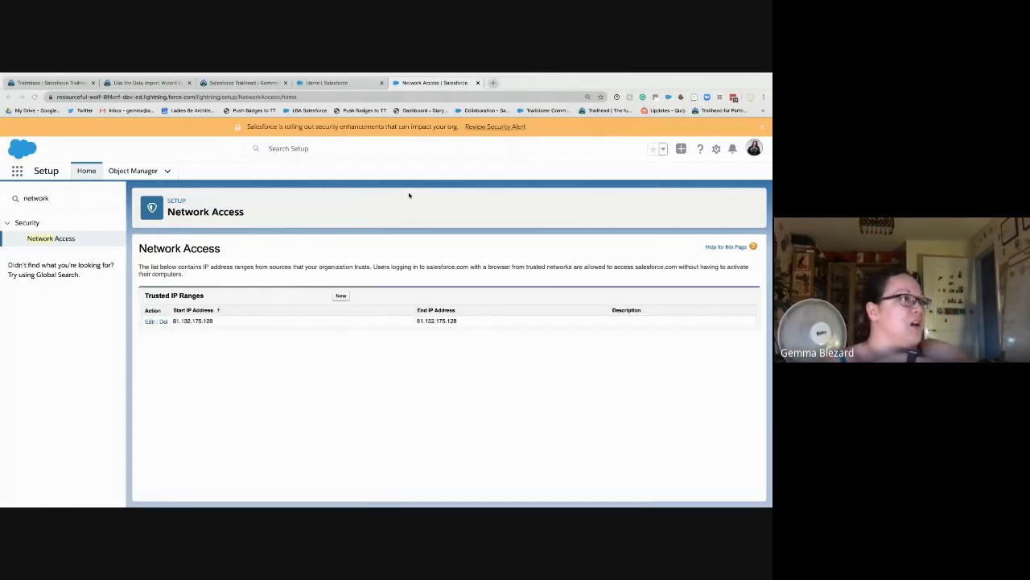
left_click(133, 83)
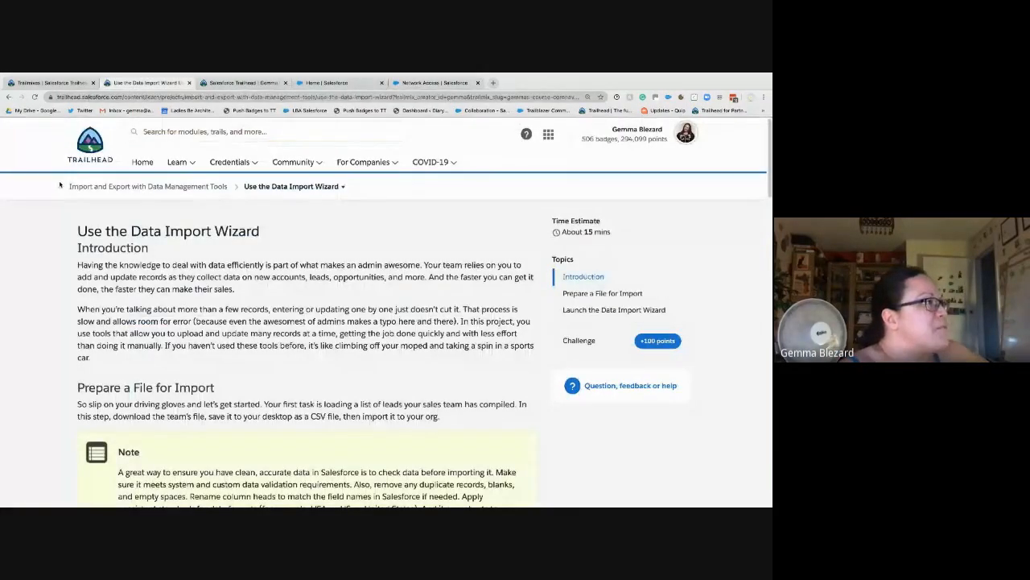
left_click(142, 162)
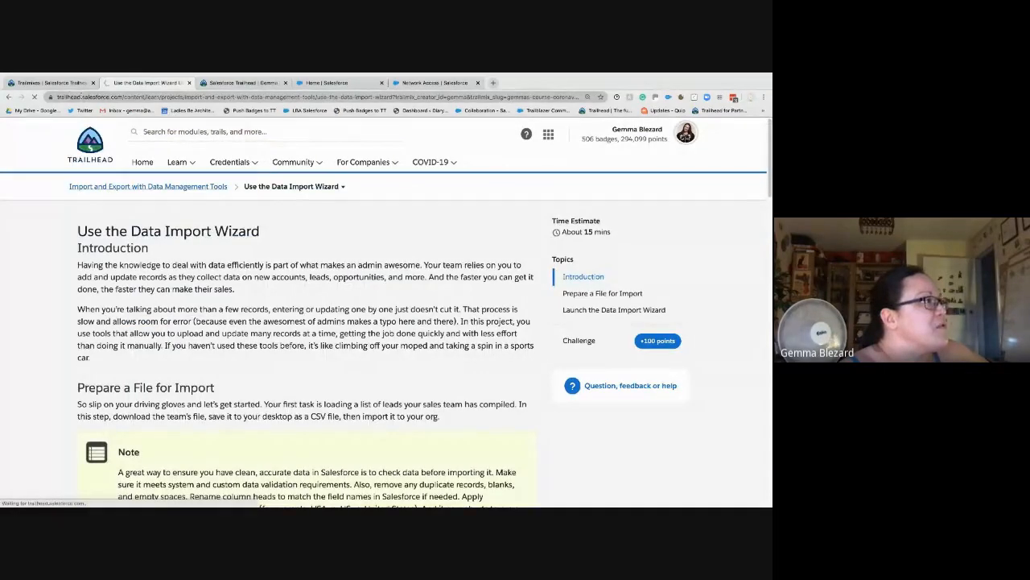
left_click(82, 95)
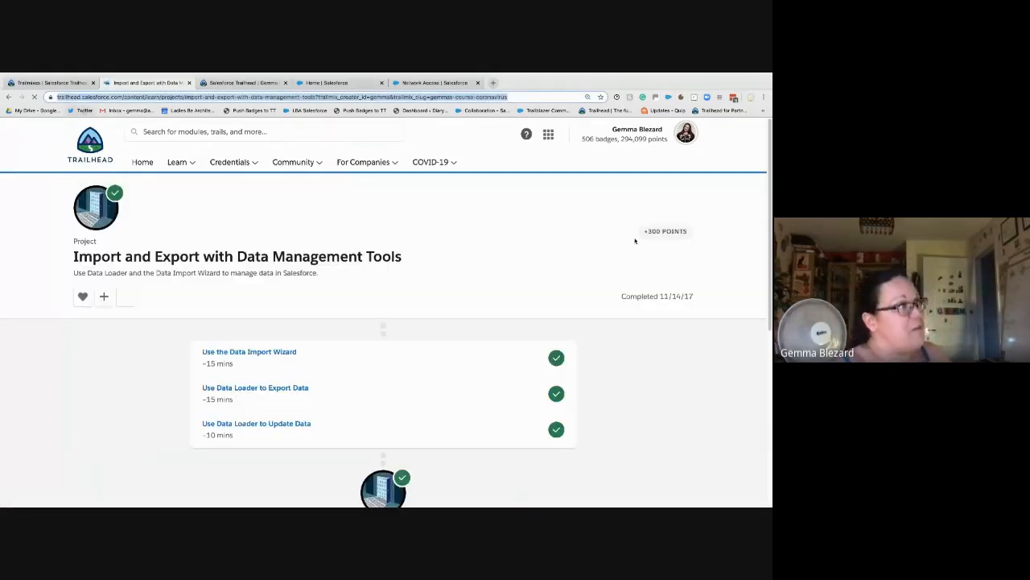
key("super+Tab")
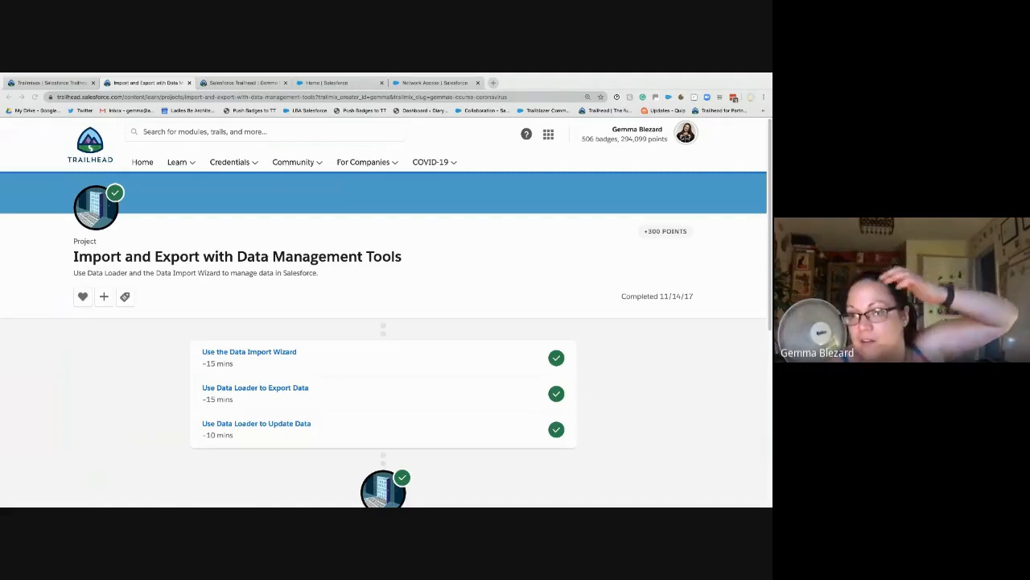
key("ctrl+l")
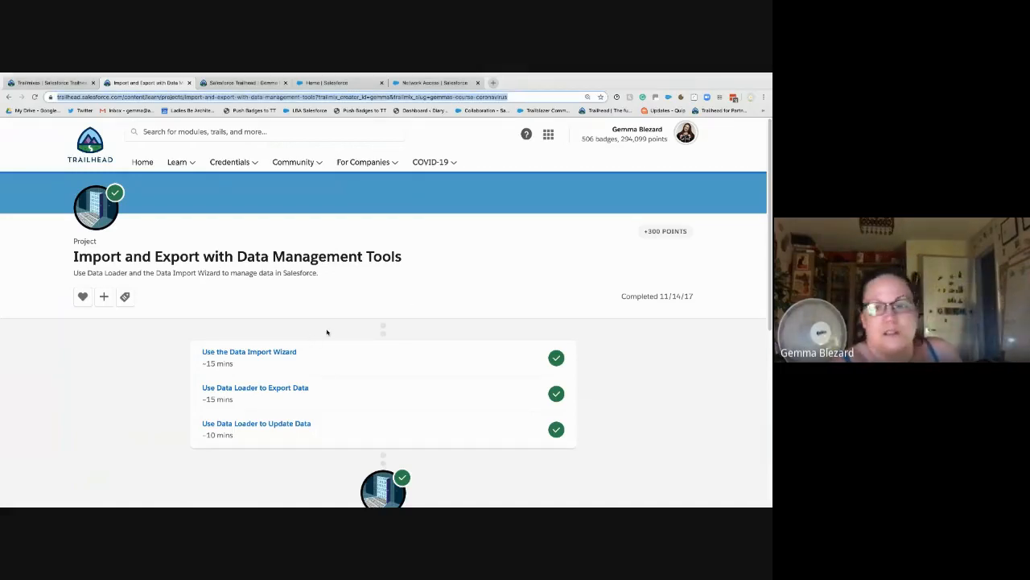
left_click(224, 355)
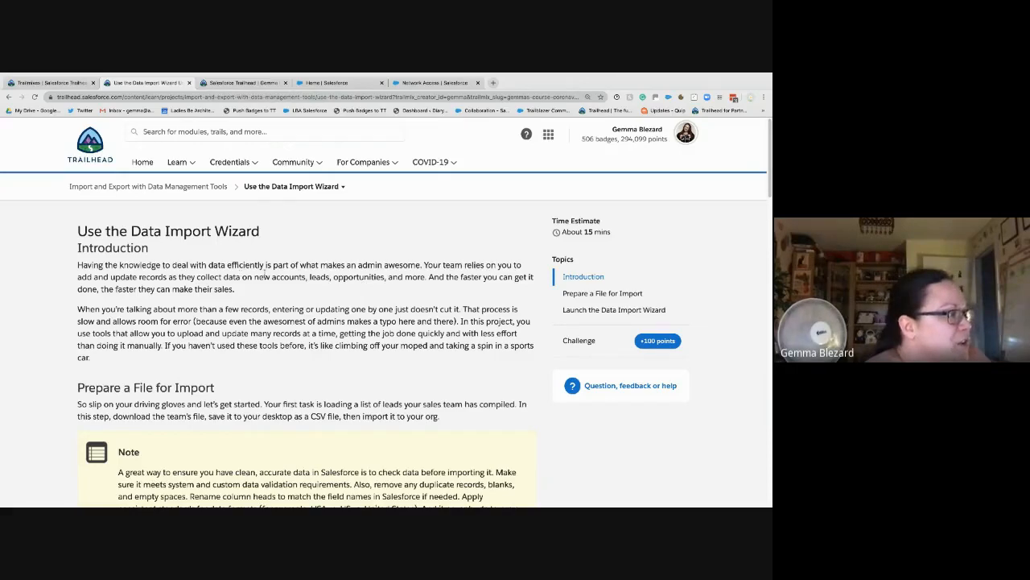
Step: Copy the 'clicking here' link under Prepare a File for Import, then download lead-import.xlsx
scroll(270, 276, "down", 3)
scroll(275, 277, "down", 1)
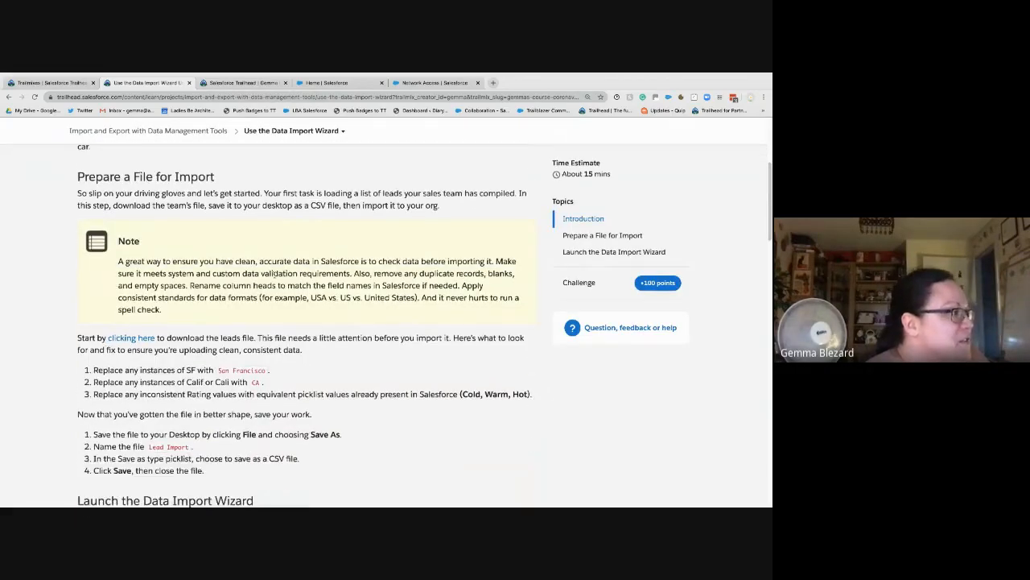
scroll(275, 275, "up", 3)
scroll(274, 277, "down", 2)
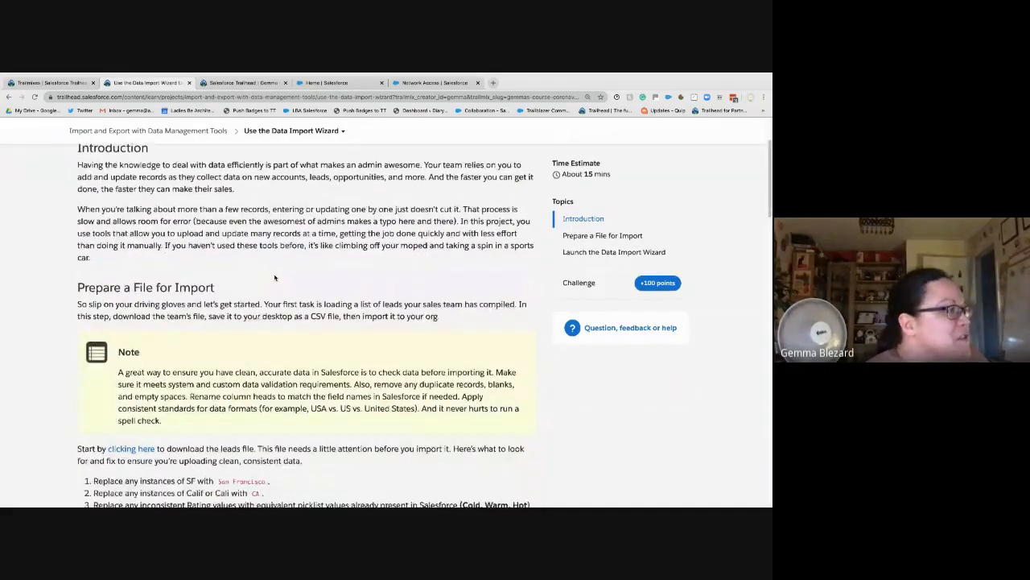
scroll(275, 278, "down", 1)
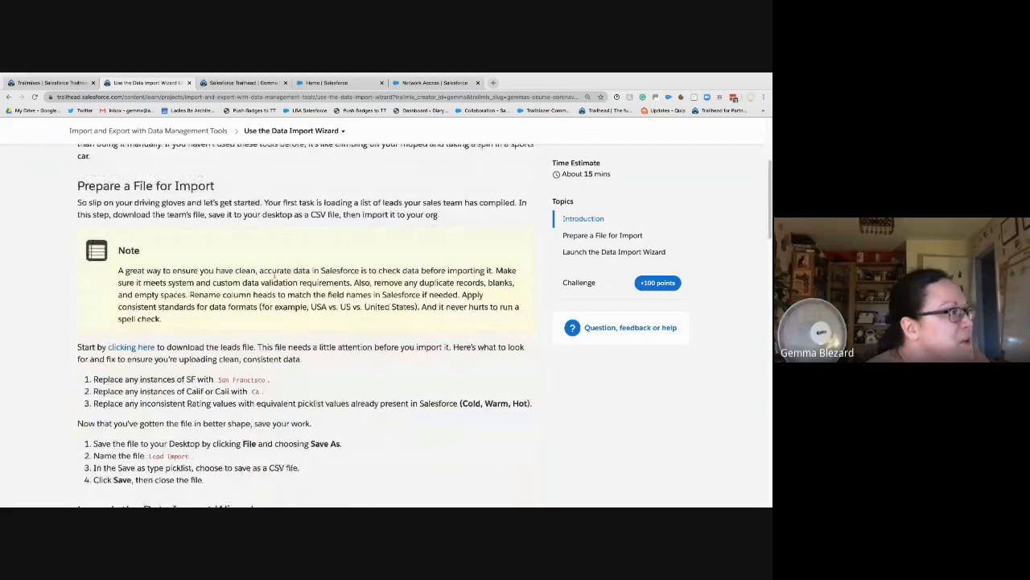
right_click(145, 347)
left_click(194, 387)
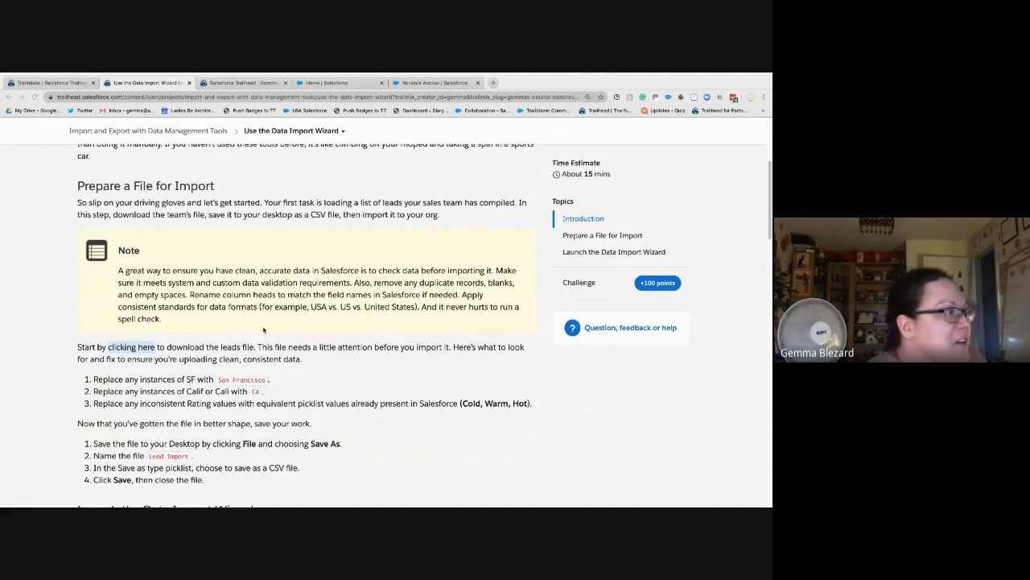
left_click(148, 347)
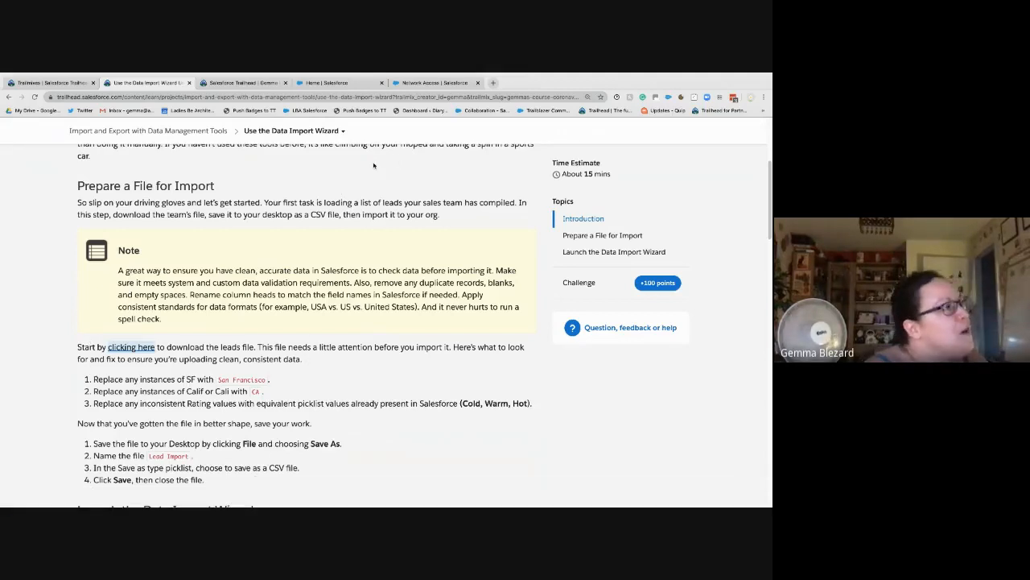
Step: Paste the copied leads-file link into a new browser tab and open it
left_click(494, 82)
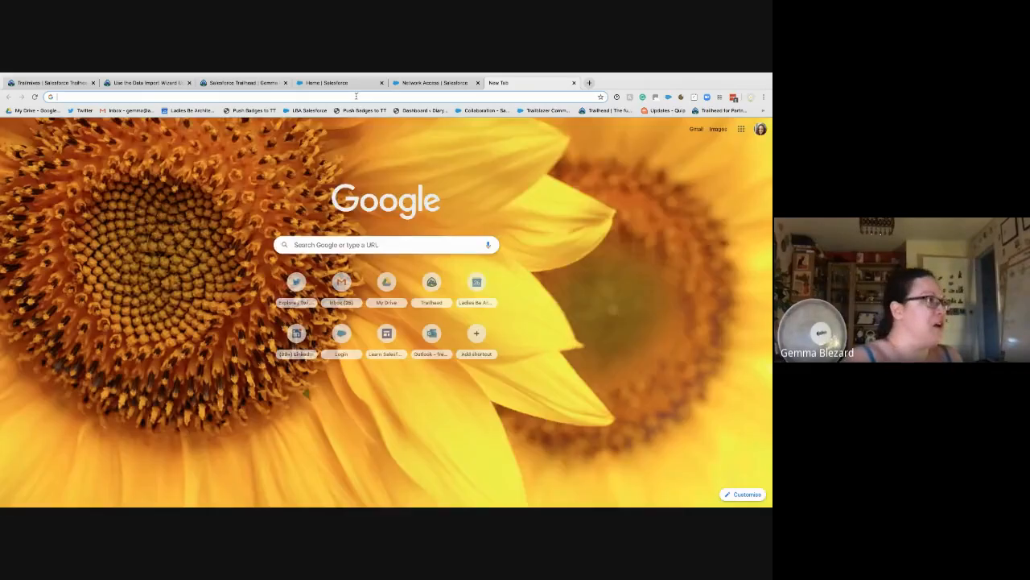
type("sites.google.com/ladies-be-architects.com/learnsalesforcewithgemma/home")
key("Return")
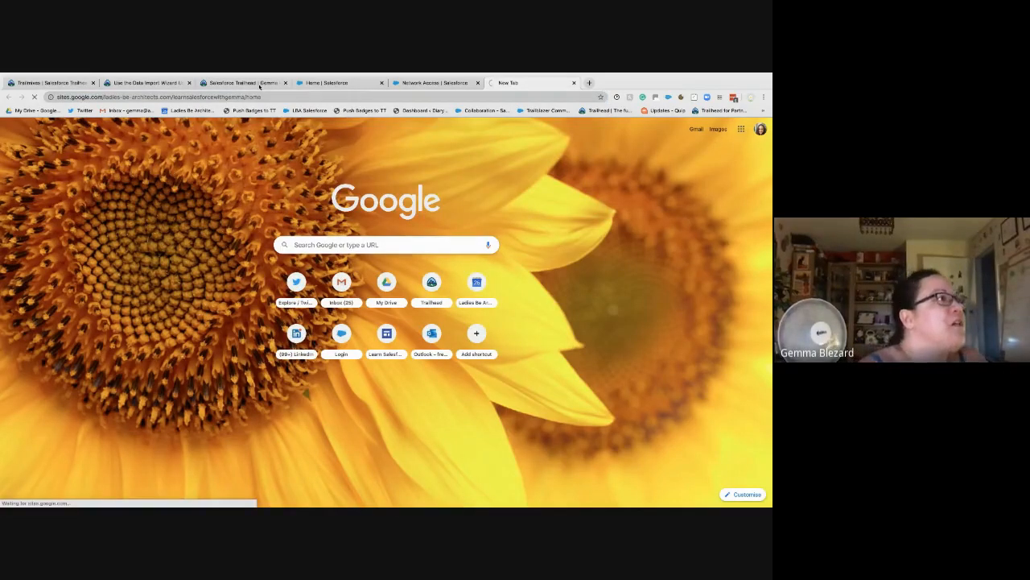
Step: Switch to the Hands-on Orgs tab, then to the Use the Data Import Wizard unit
left_click(242, 82)
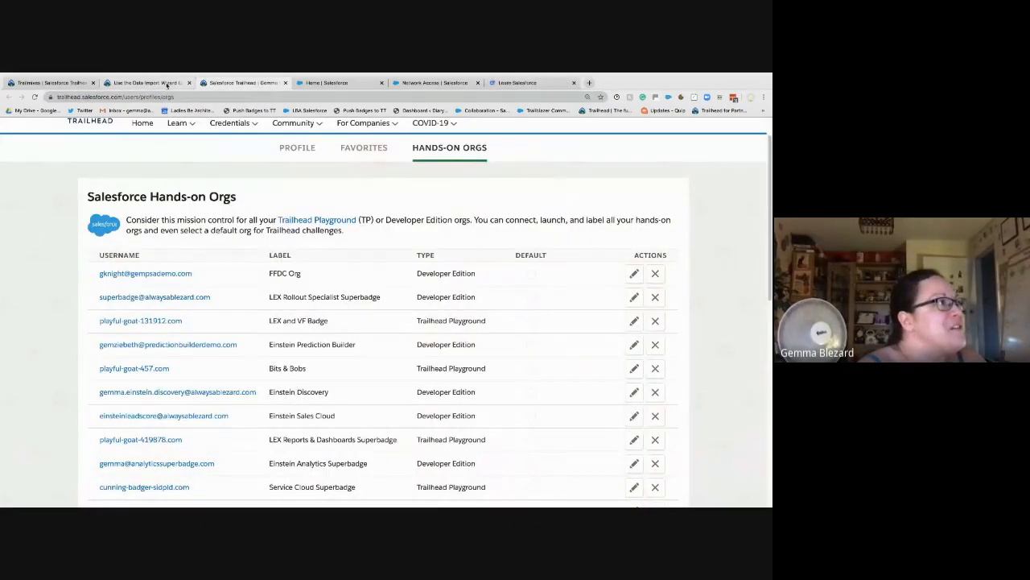
left_click(167, 84)
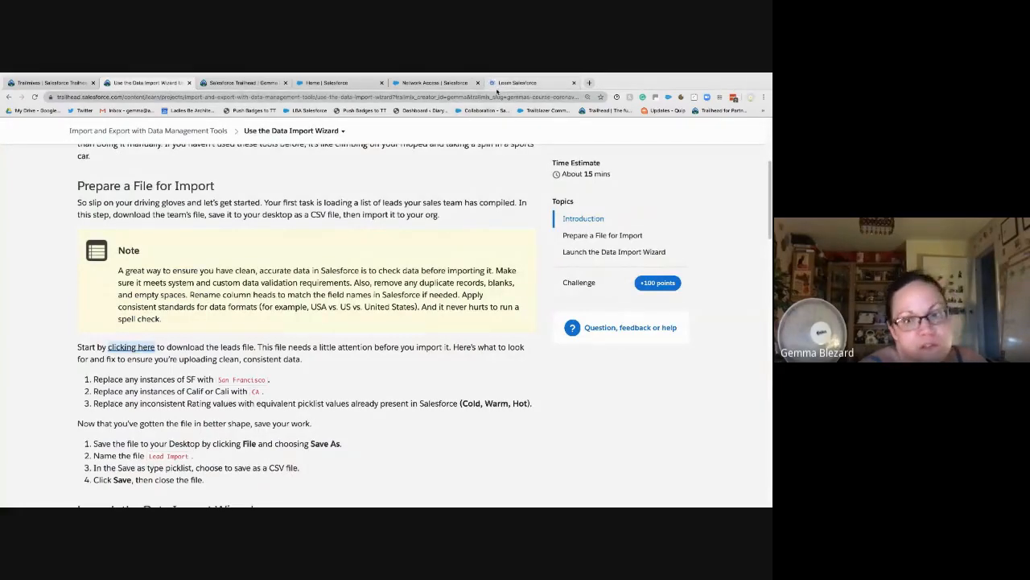
mouse_move(528, 75)
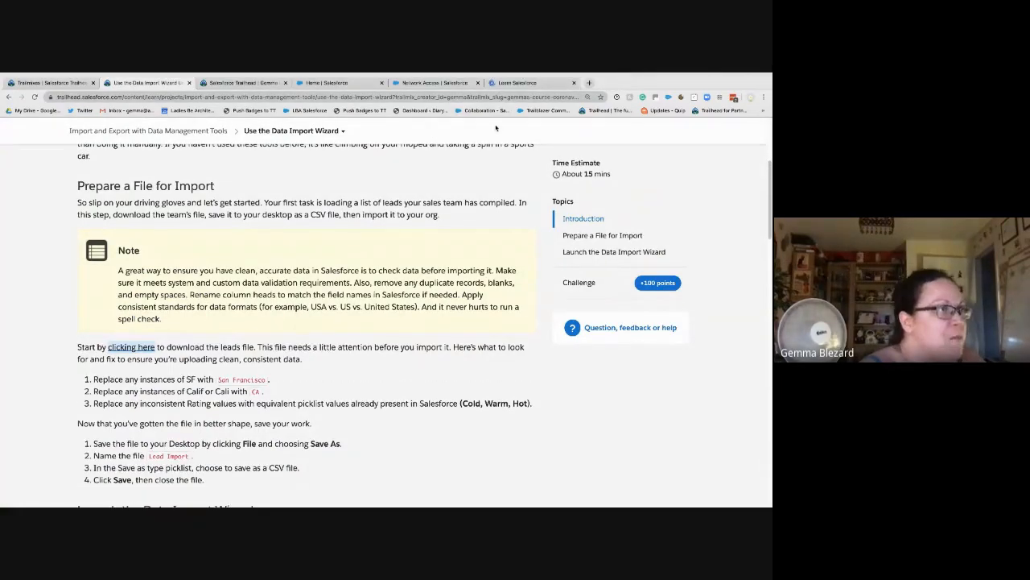
left_click(506, 95)
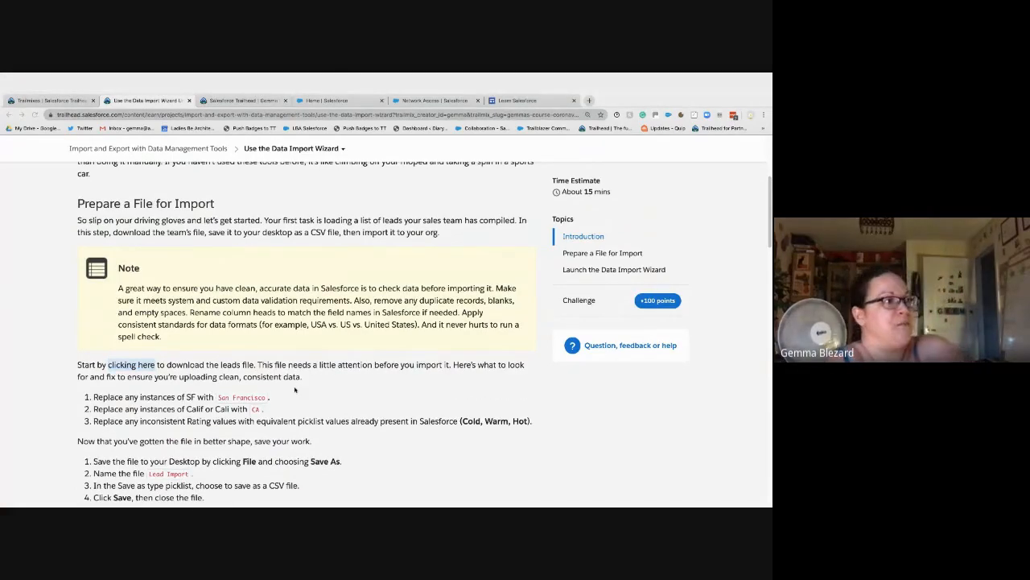
Step: Move from the browser to the empty macOS desktop
key("ctrl+Left")
key("ctrl+Right")
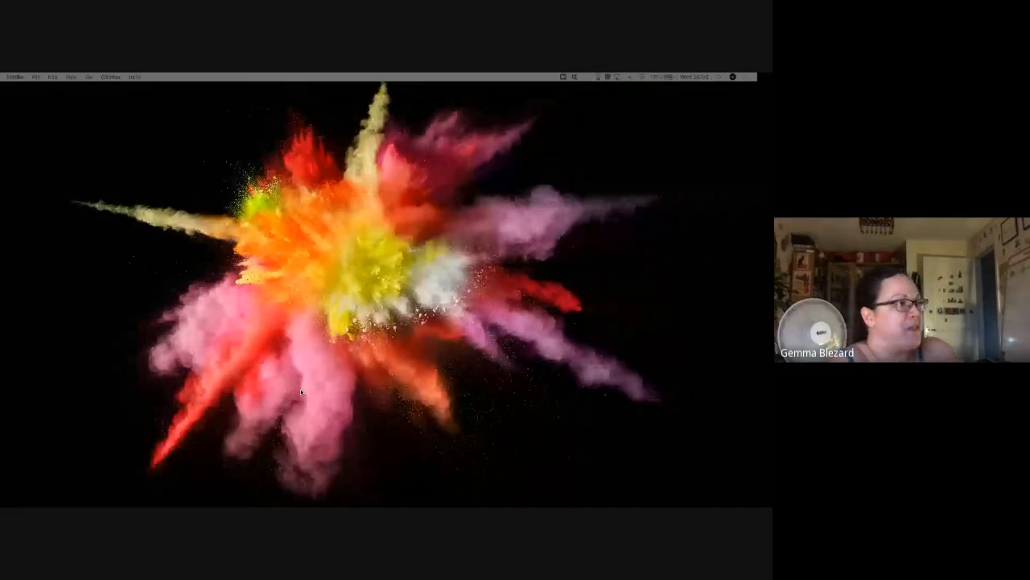
key("ctrl+Left")
key("ctrl+Right")
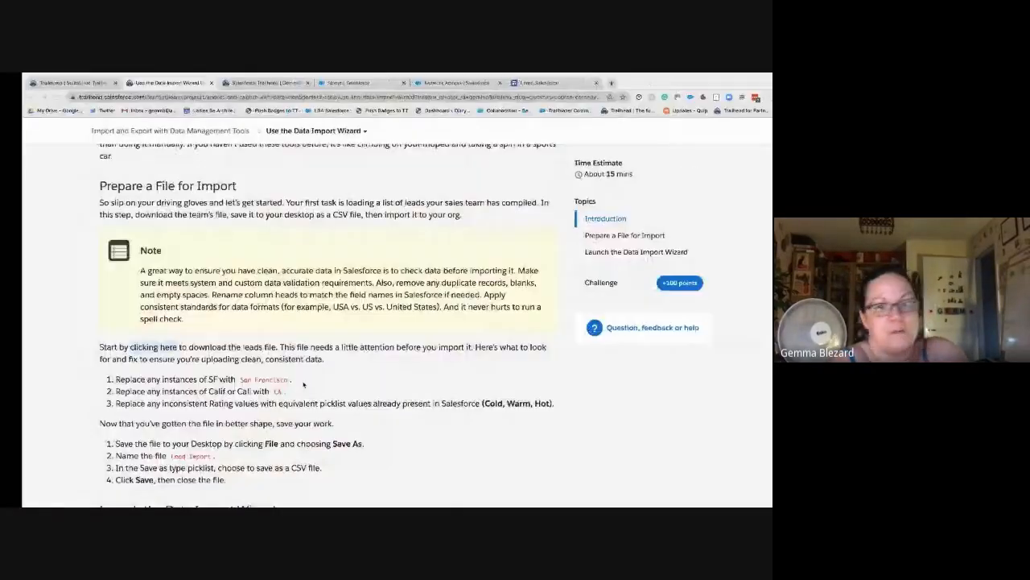
key("ctrl+Right")
key("ctrl+Right")
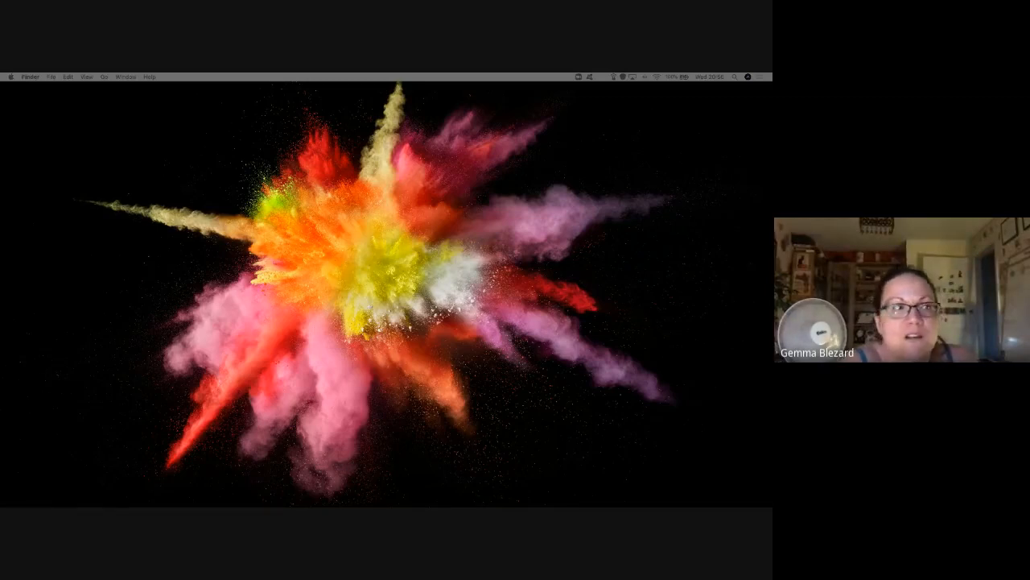
Step: Drag the lead-import spreadsheet onto this screen and make it full screen
left_click_drag(771, 251, 367, 126)
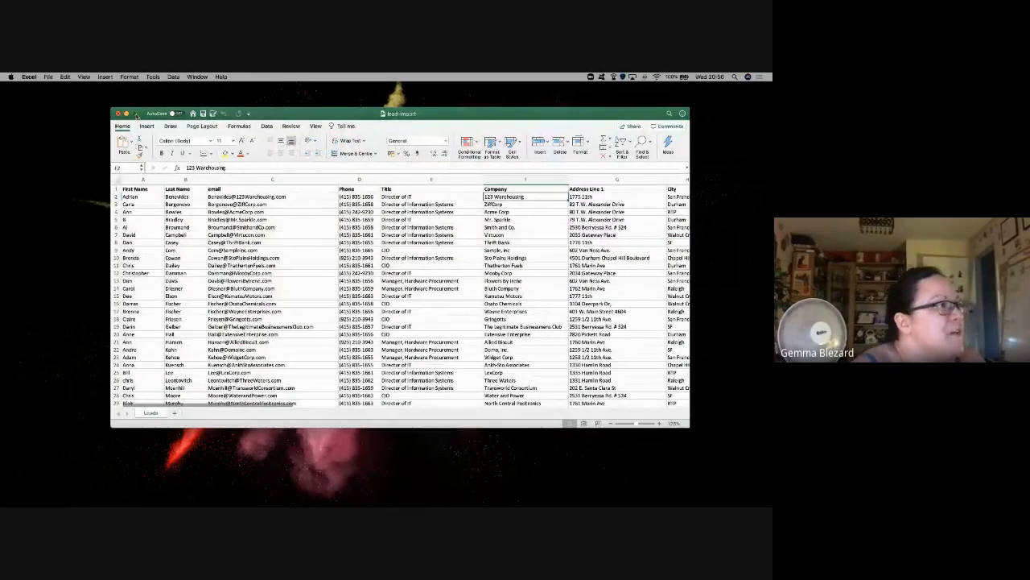
left_click(136, 115)
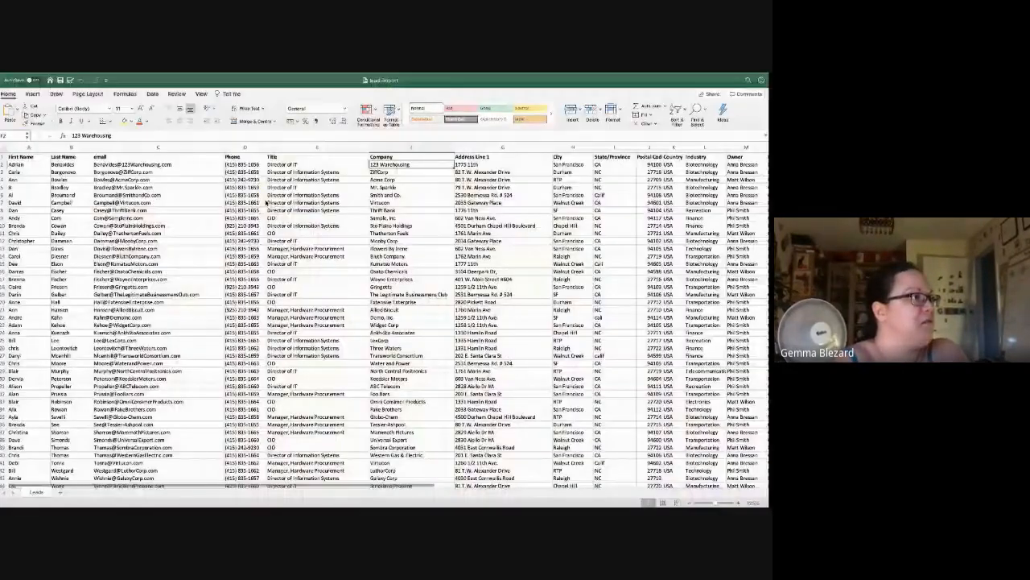
key("ctrl+Right")
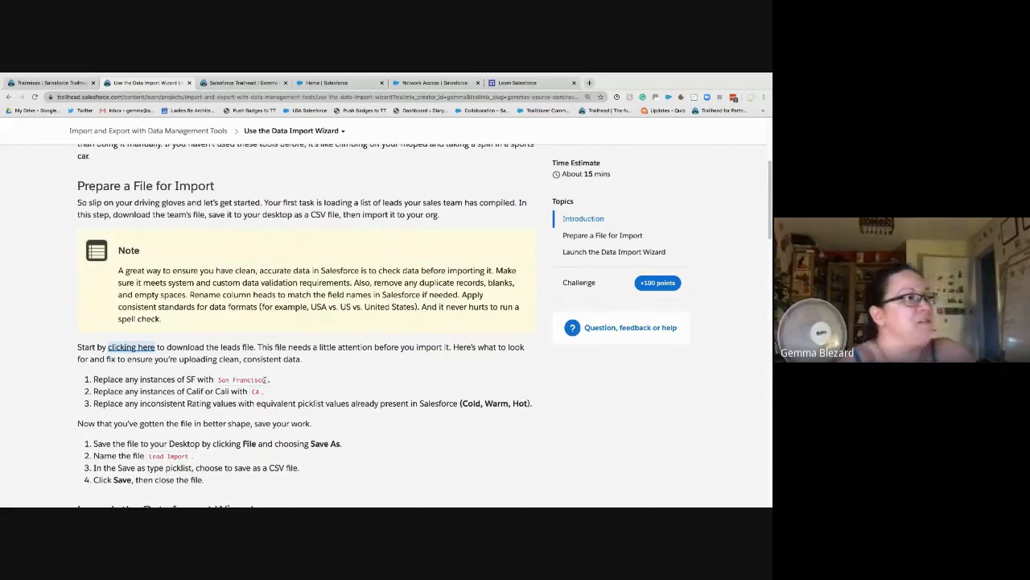
key("ctrl+Right")
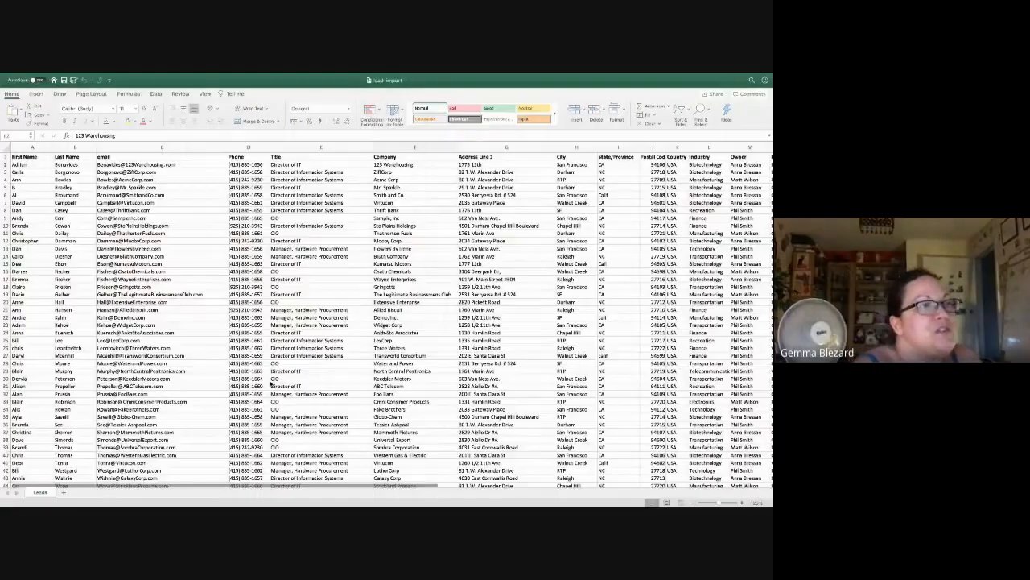
Step: Select the whole City column H
left_click(572, 164)
left_click(568, 157)
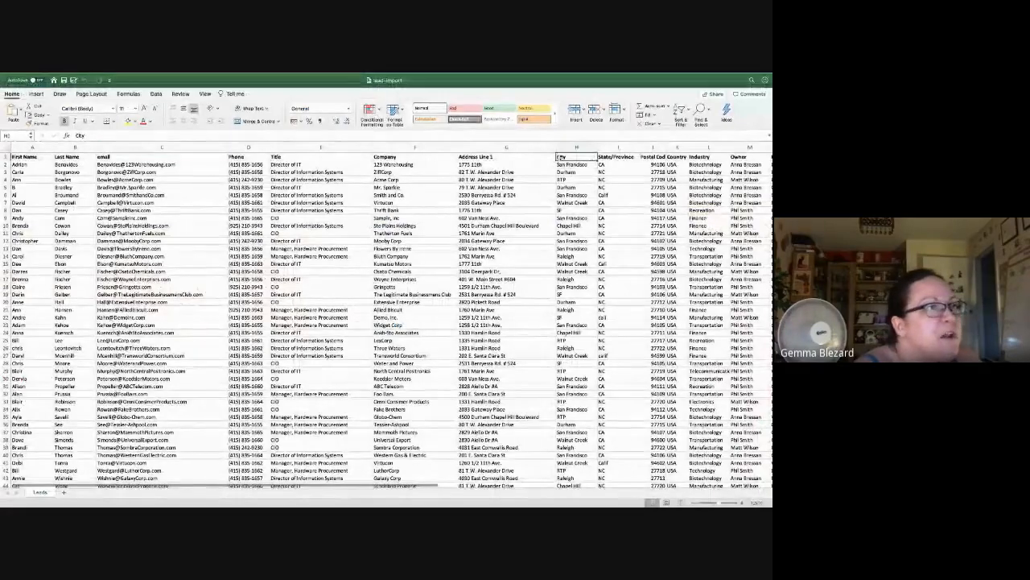
left_click(578, 147)
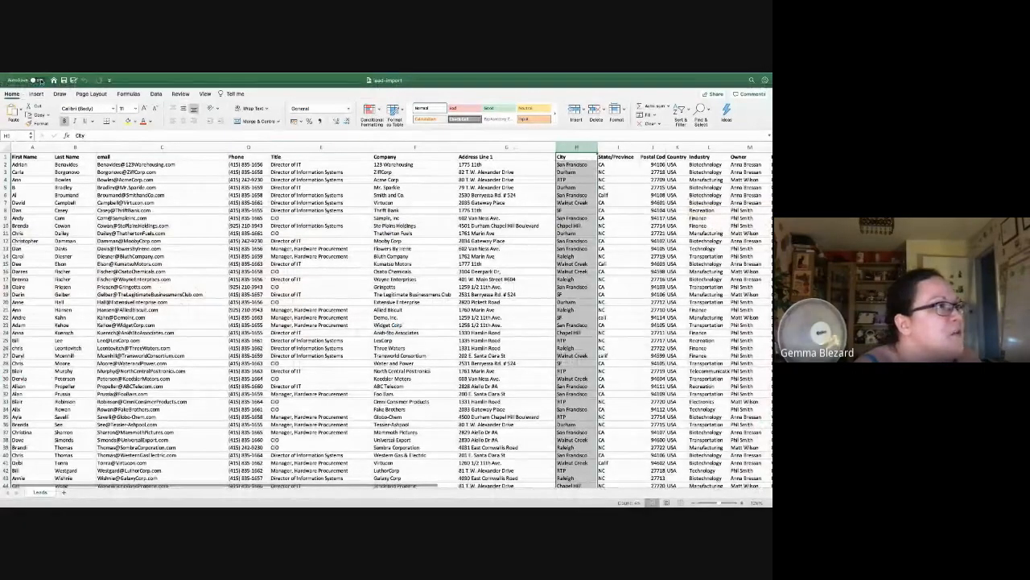
Step: Replace All case-matched SF with San Francisco in column H, making four replacements
mouse_move(32, 73)
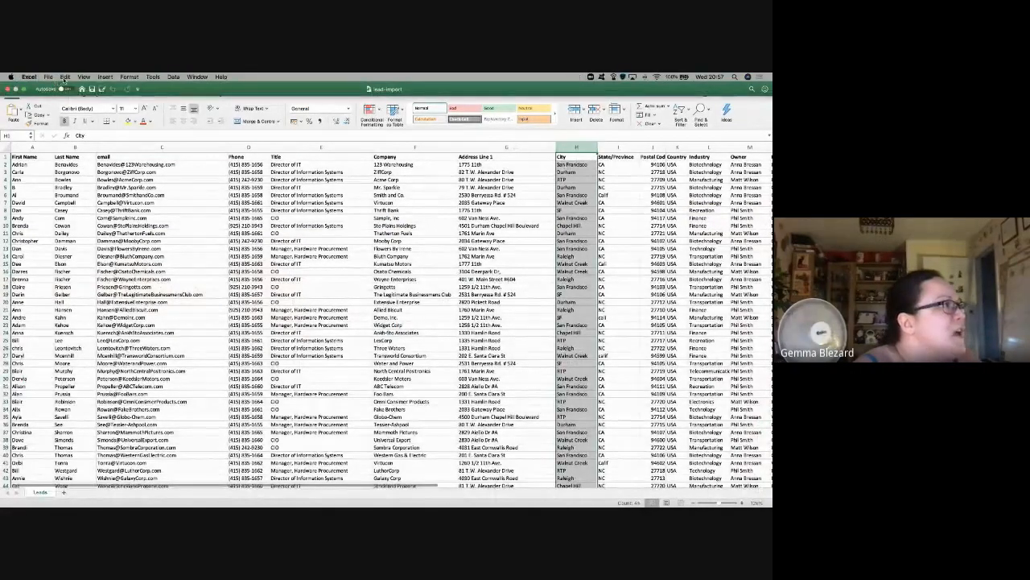
left_click(65, 76)
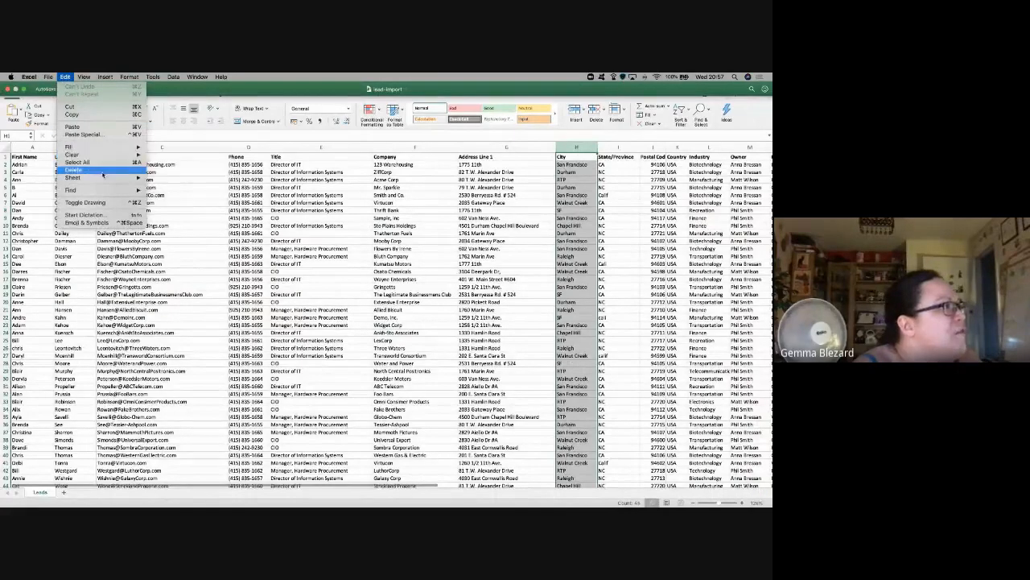
mouse_move(125, 194)
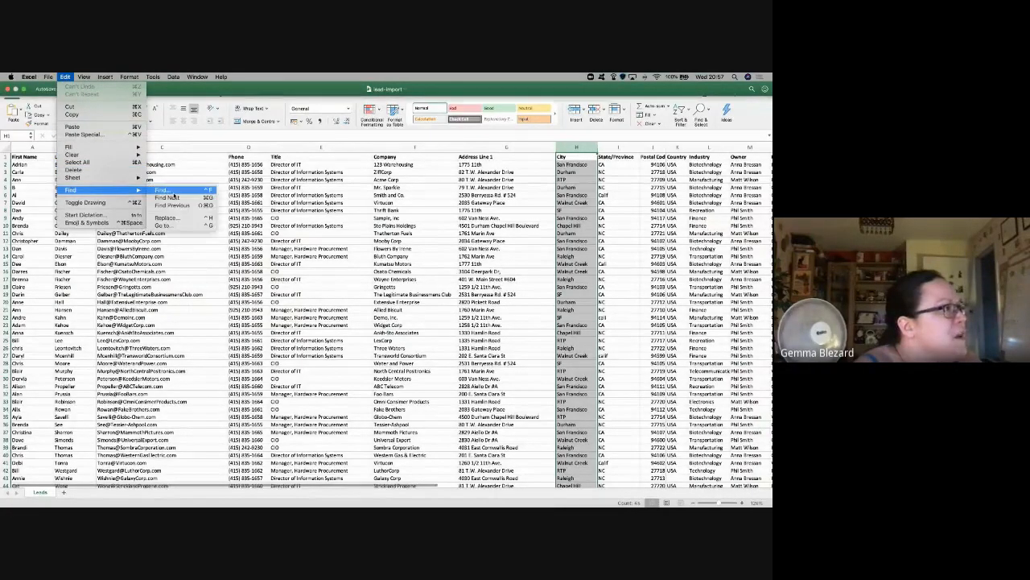
left_click(167, 217)
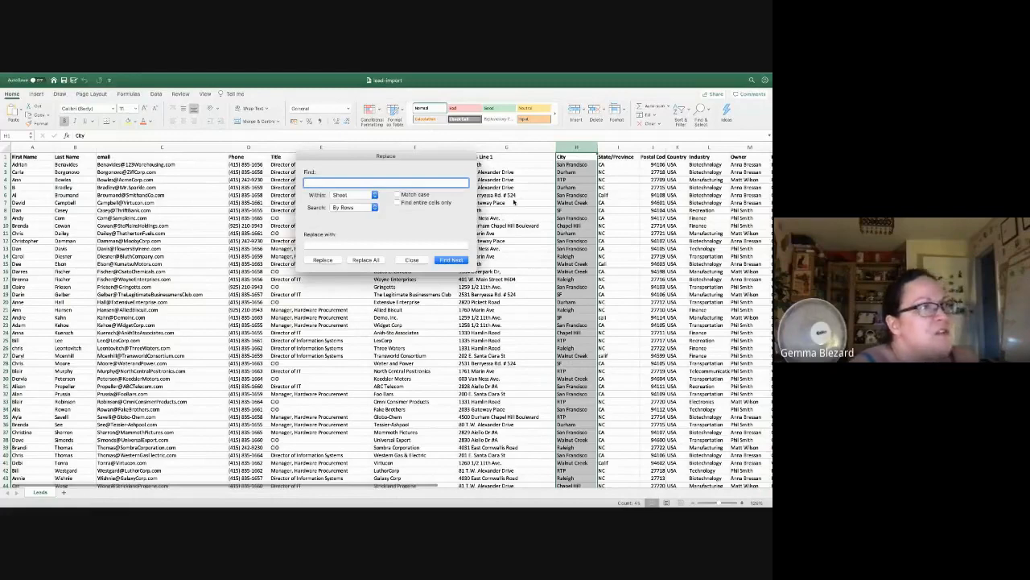
type("SF")
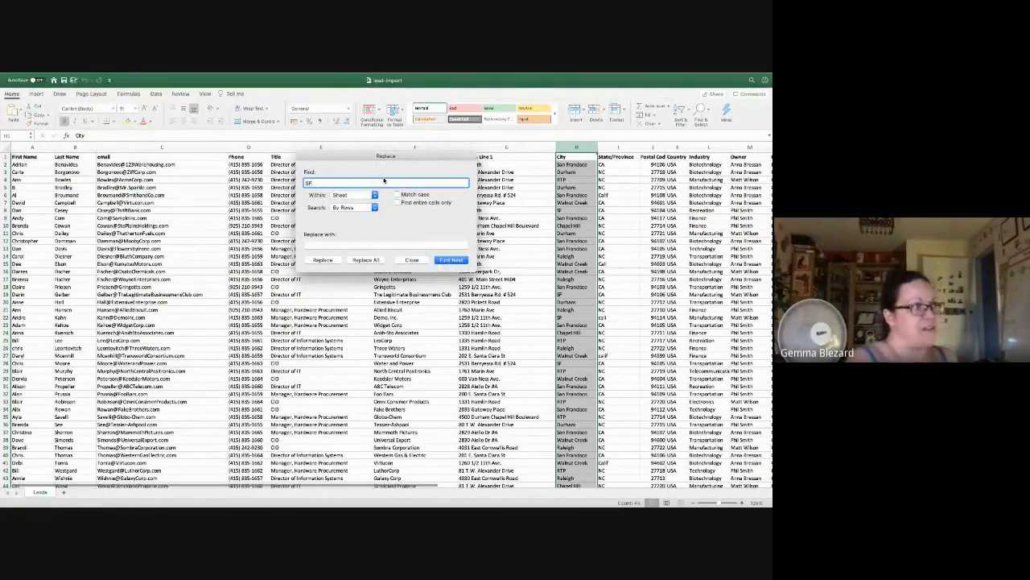
key("Tab")
type("San Fran")
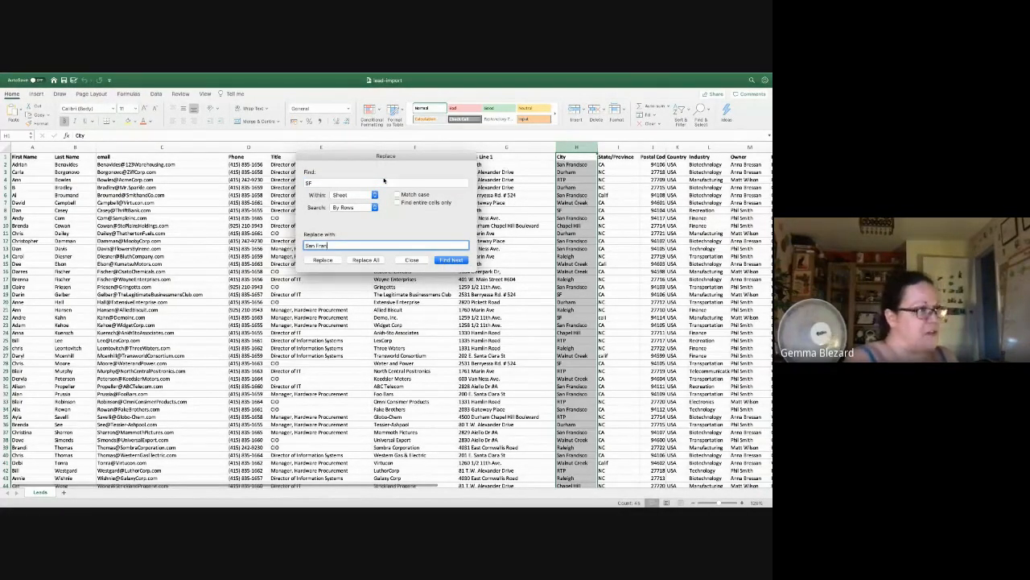
type("cisco")
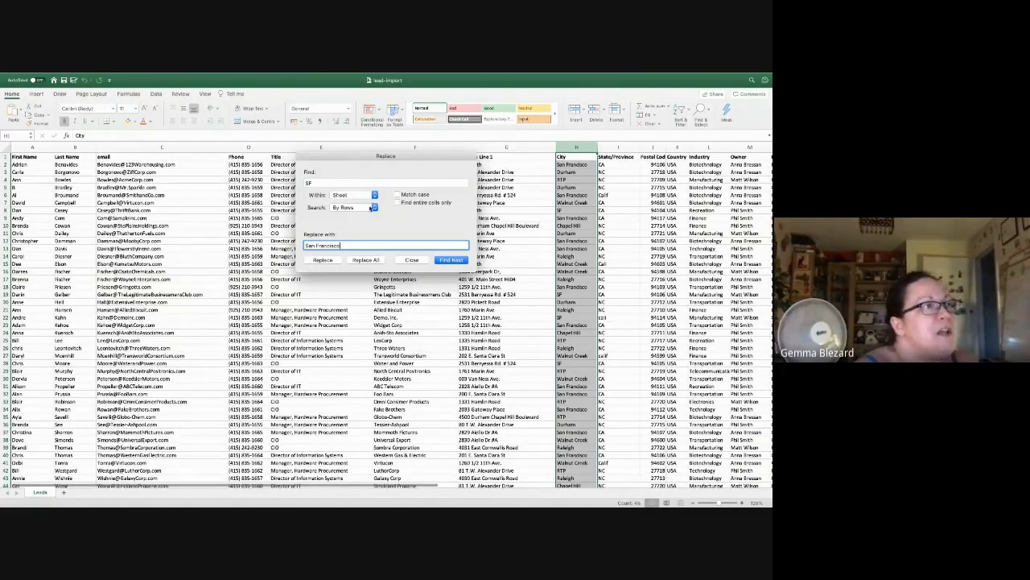
left_click(397, 195)
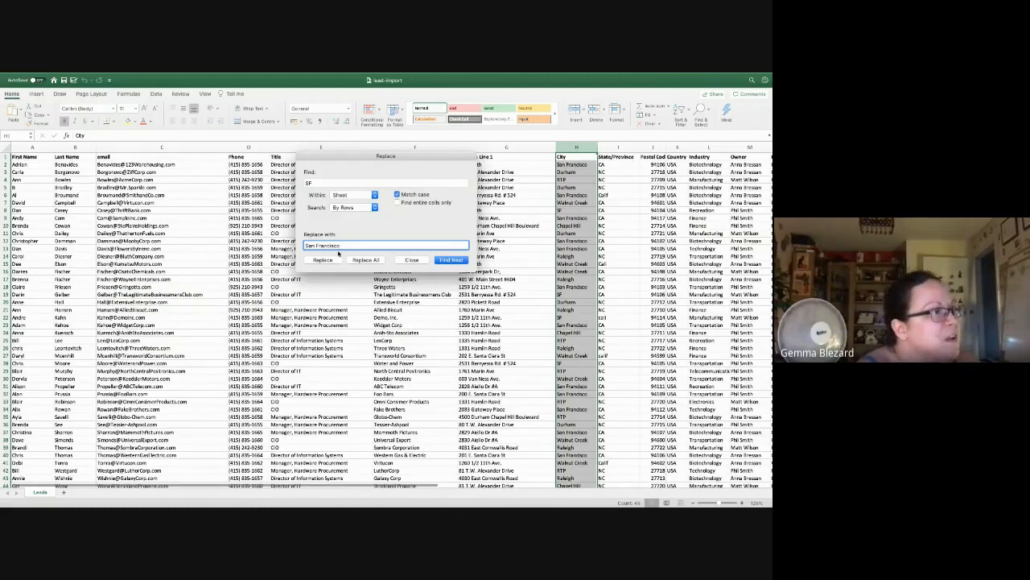
left_click(365, 259)
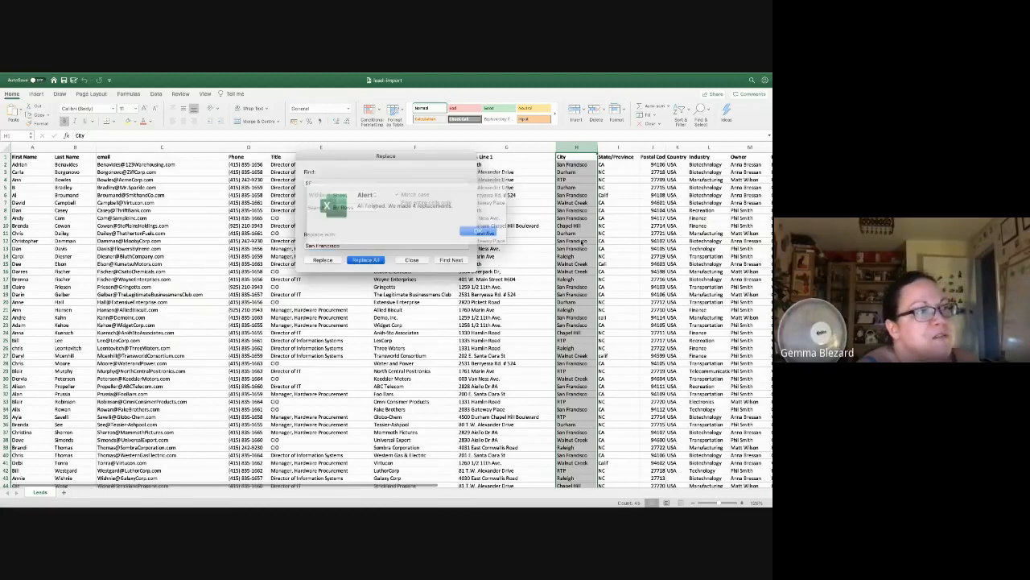
left_click(468, 228)
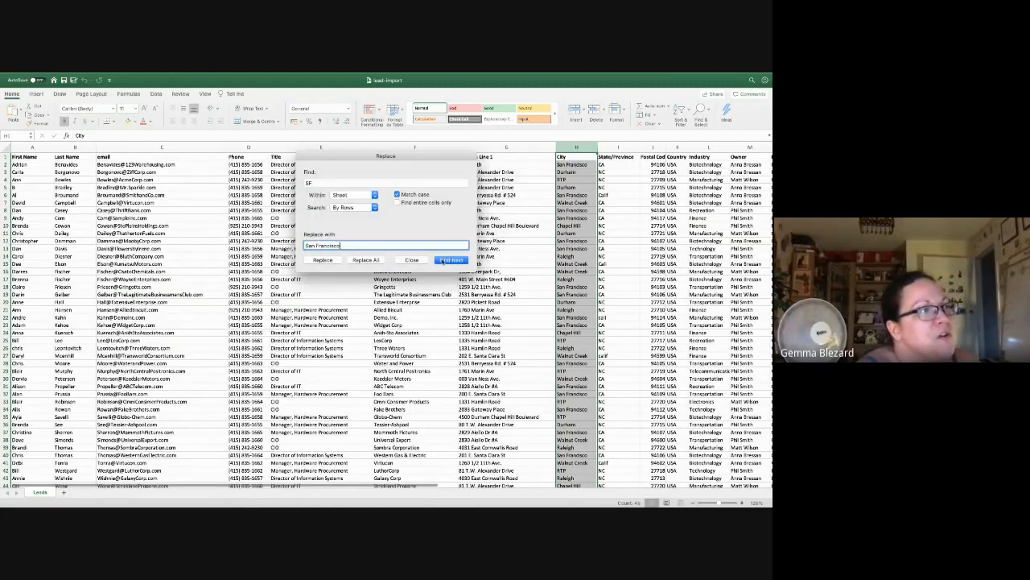
left_click(411, 259)
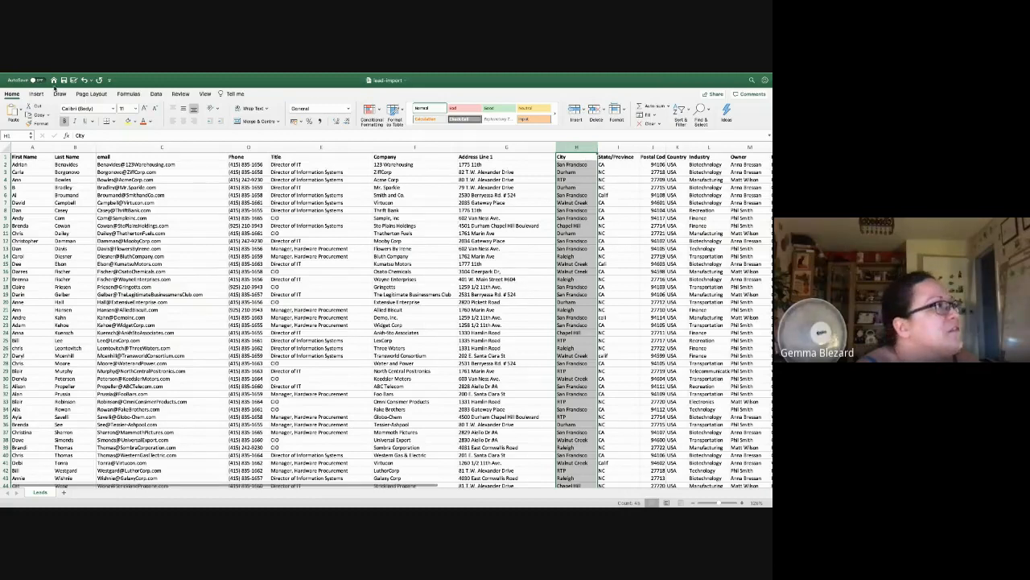
Step: Undo the replacements, turn on filtering and filter the City column to SF only
left_click(84, 80)
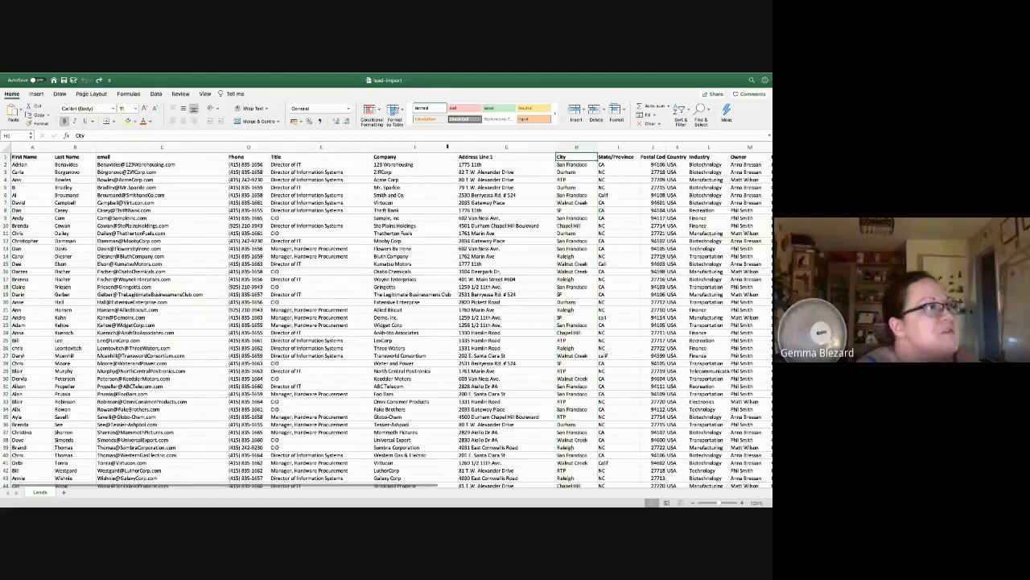
left_click(156, 93)
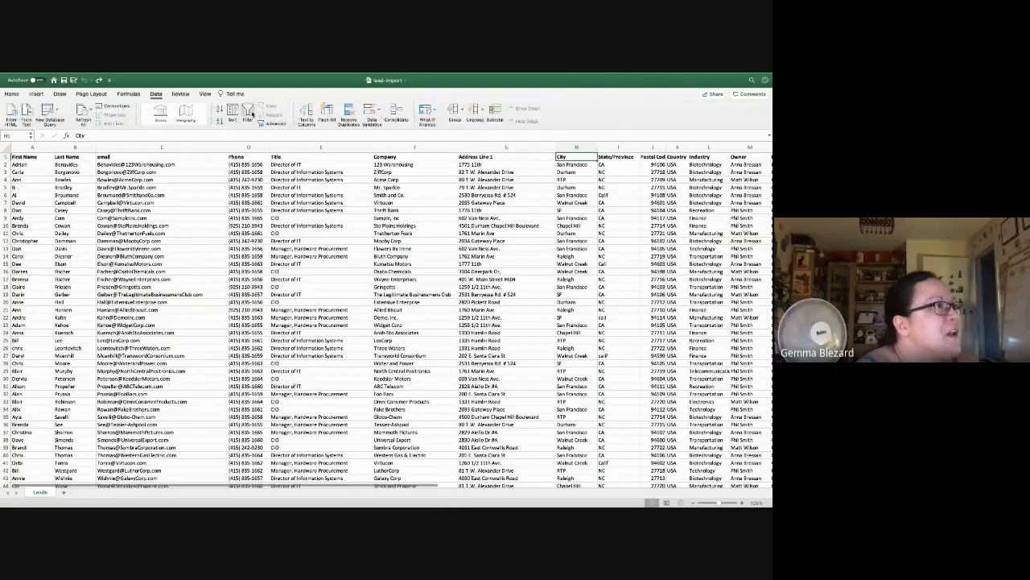
left_click(247, 114)
left_click(594, 157)
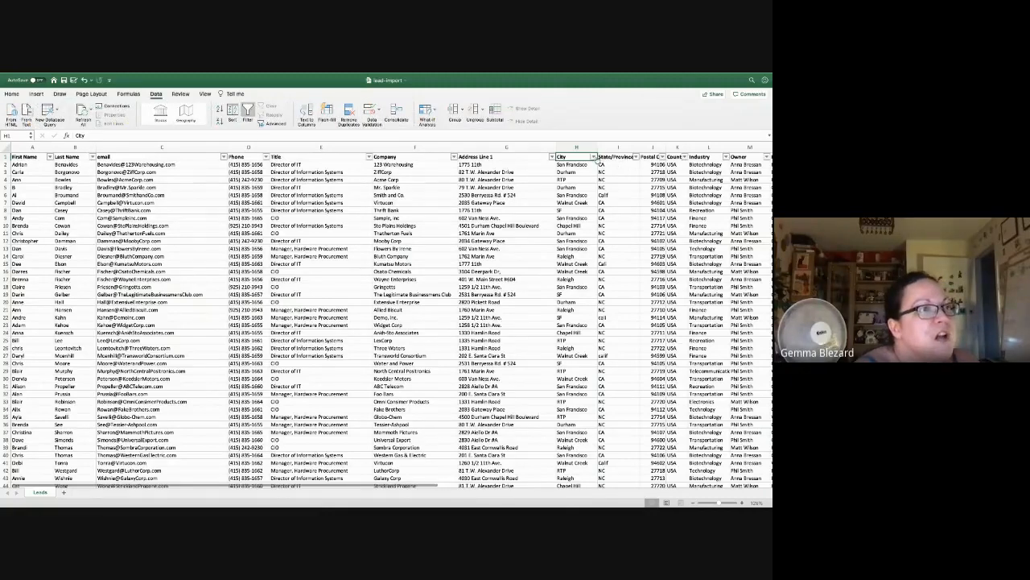
left_click(617, 244)
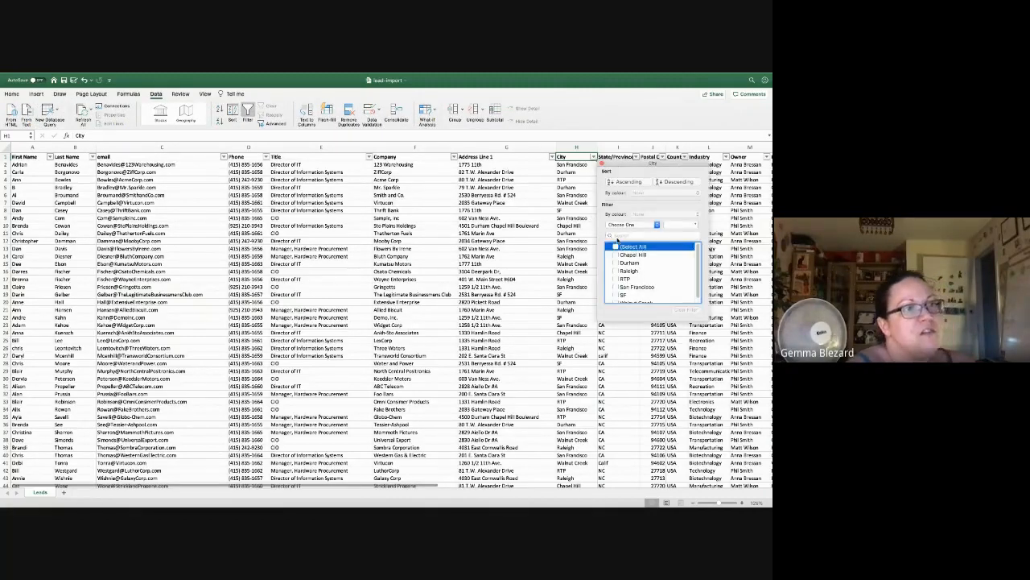
left_click(617, 294)
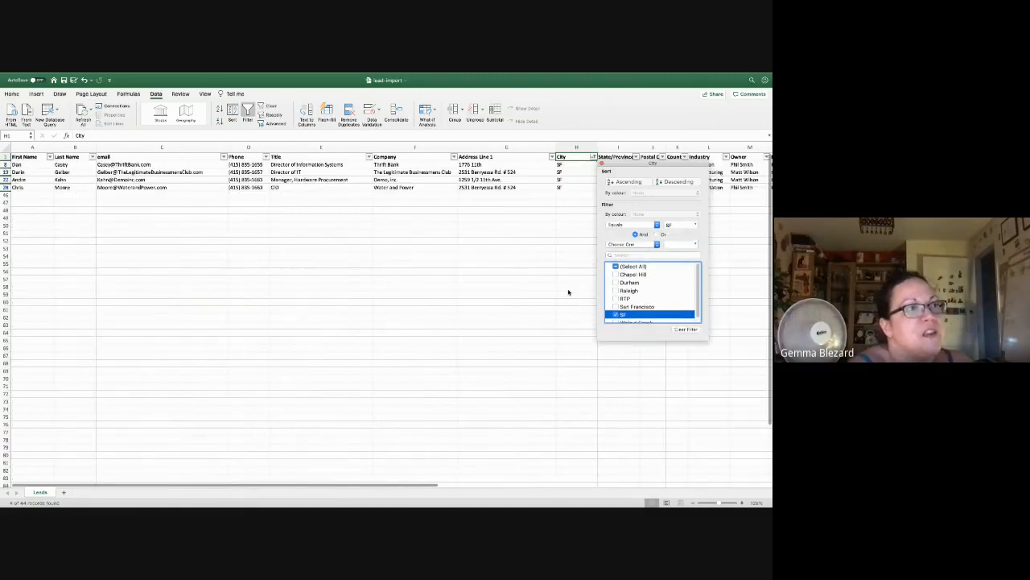
left_click(578, 170)
Step: Enter San Francisco in H8 and fill it down through the filtered SF cells
left_click(578, 166)
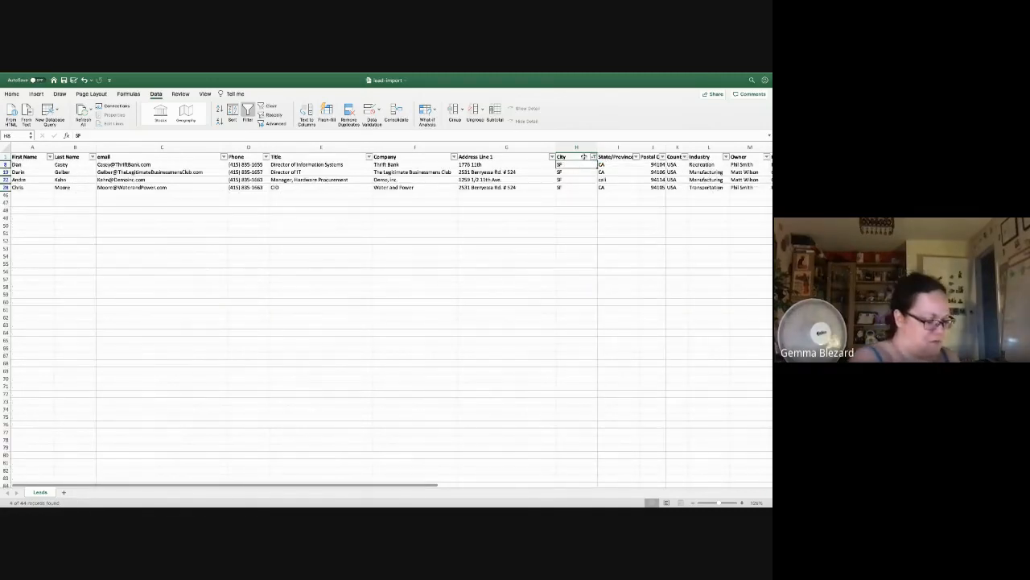
type("San Frans")
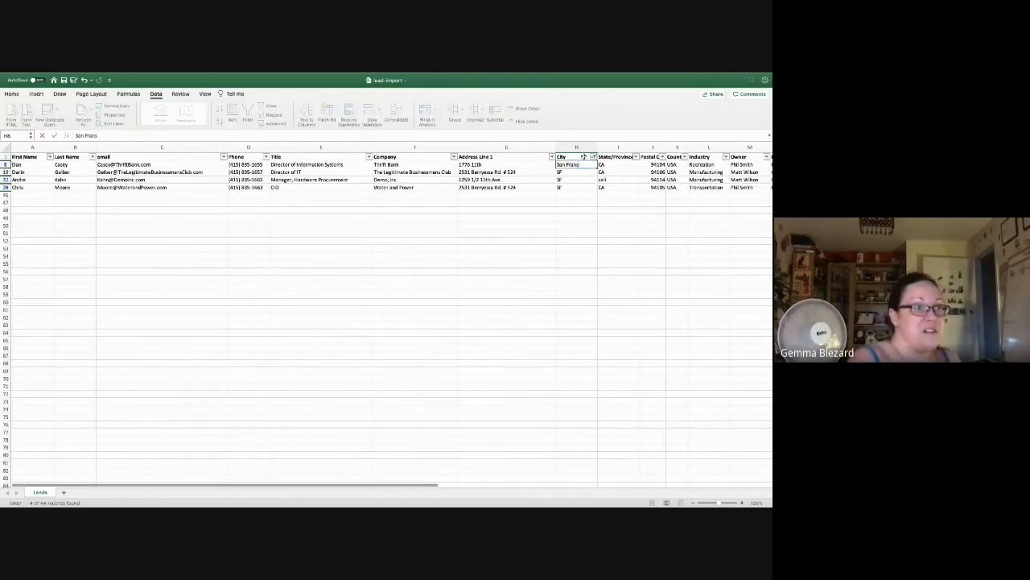
key("super+s")
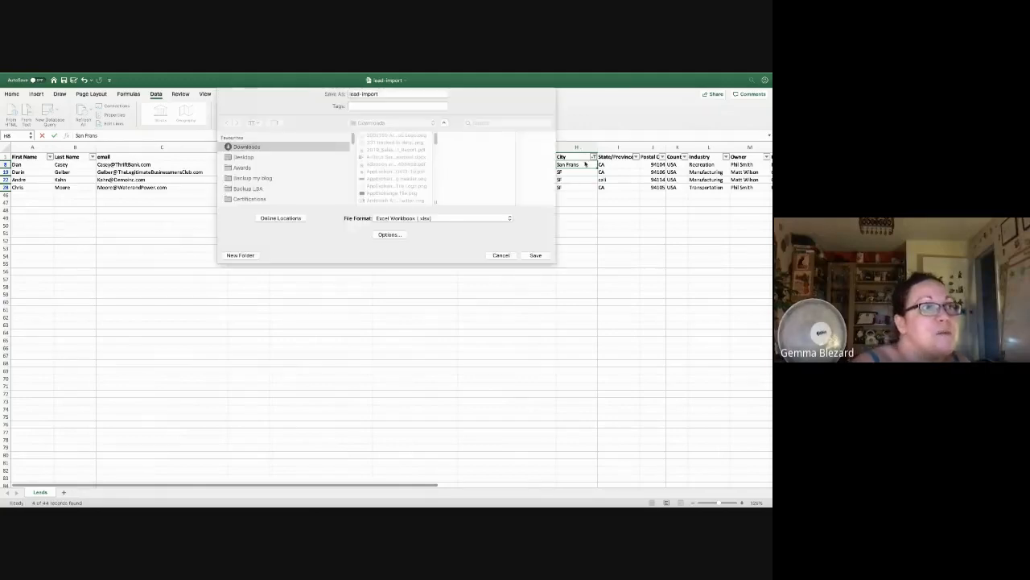
left_click(501, 259)
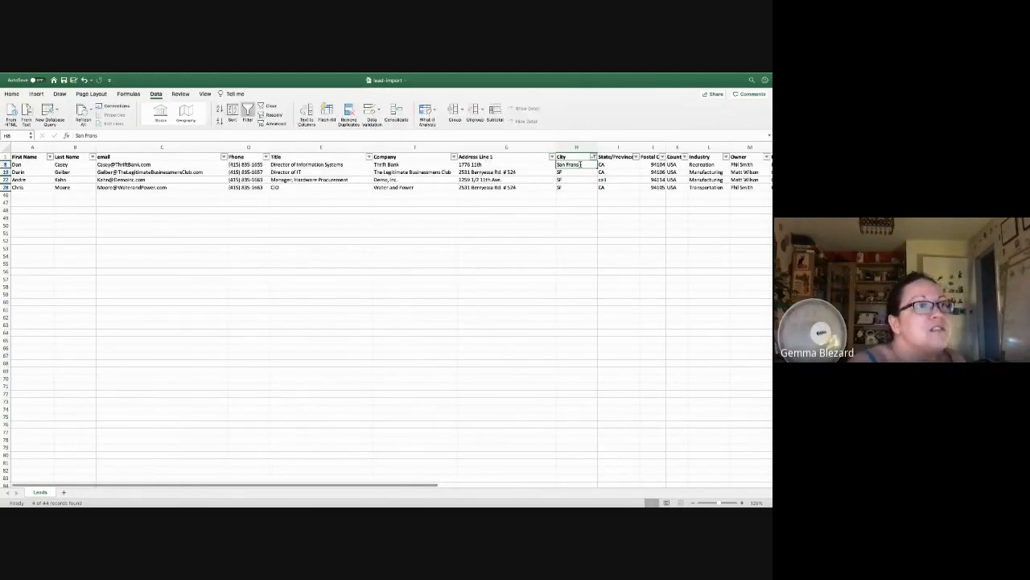
key("BackSpace")
type("cisco")
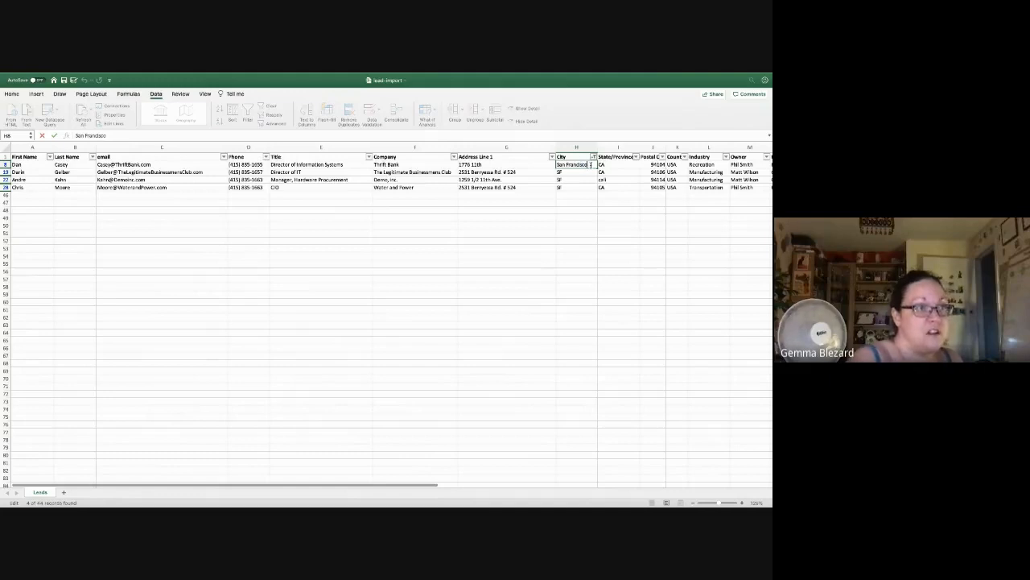
key("Return")
key("Up")
key("shift+Down")
key("shift+Down")
key("shift+Down")
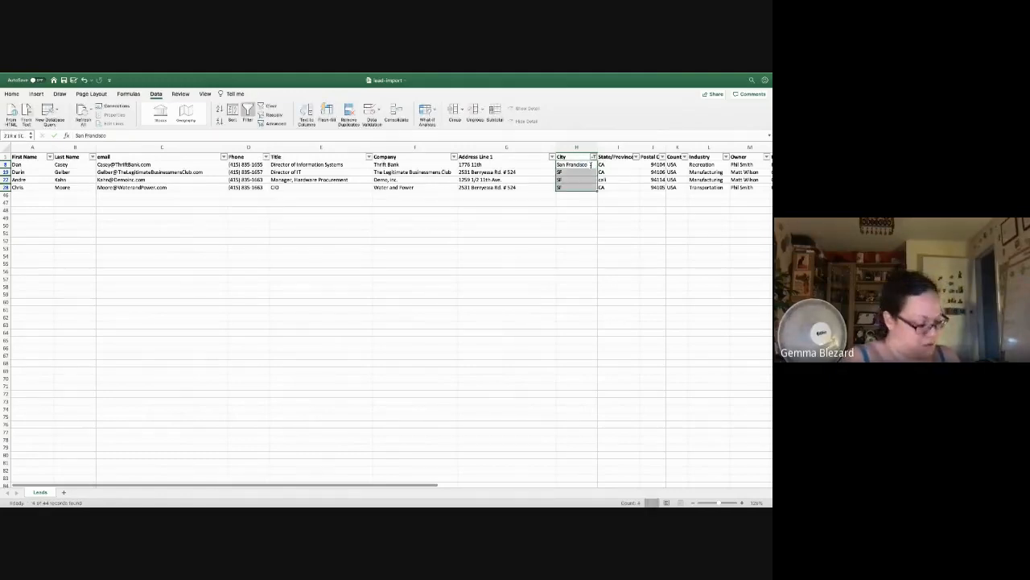
key("ctrl+d")
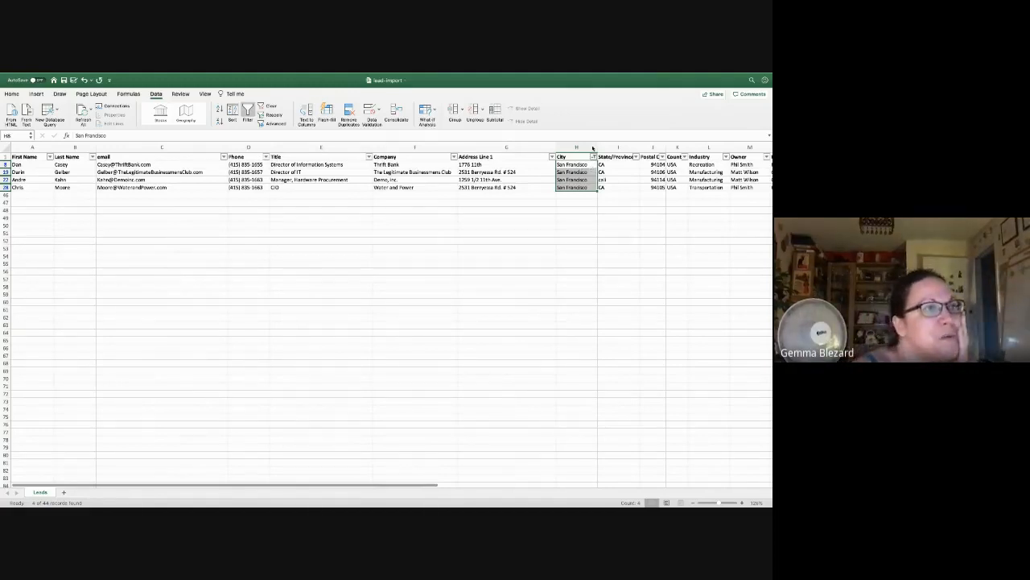
Step: Clear the City filter with (Select All) so every lead row shows
left_click(593, 156)
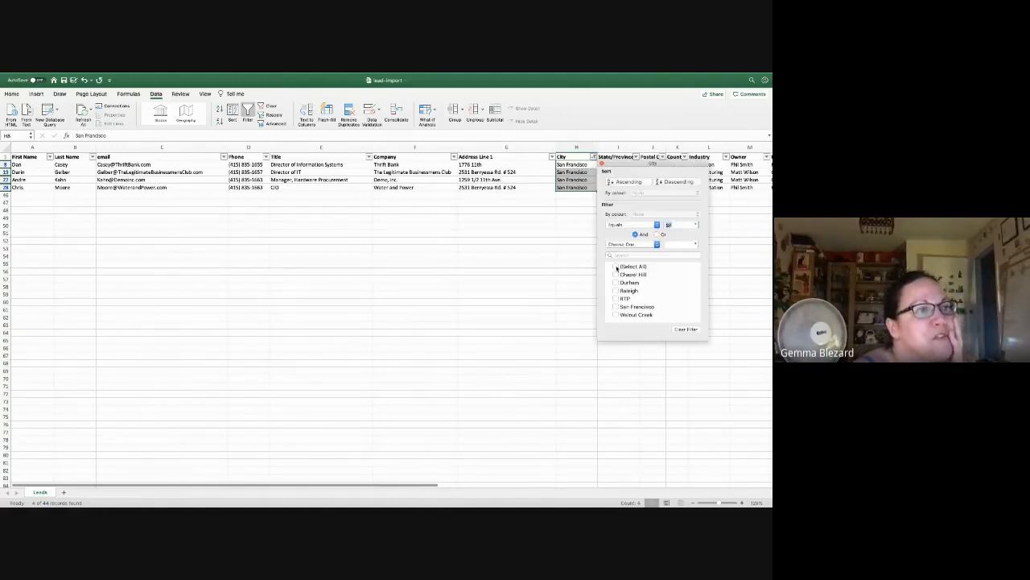
left_click(617, 267)
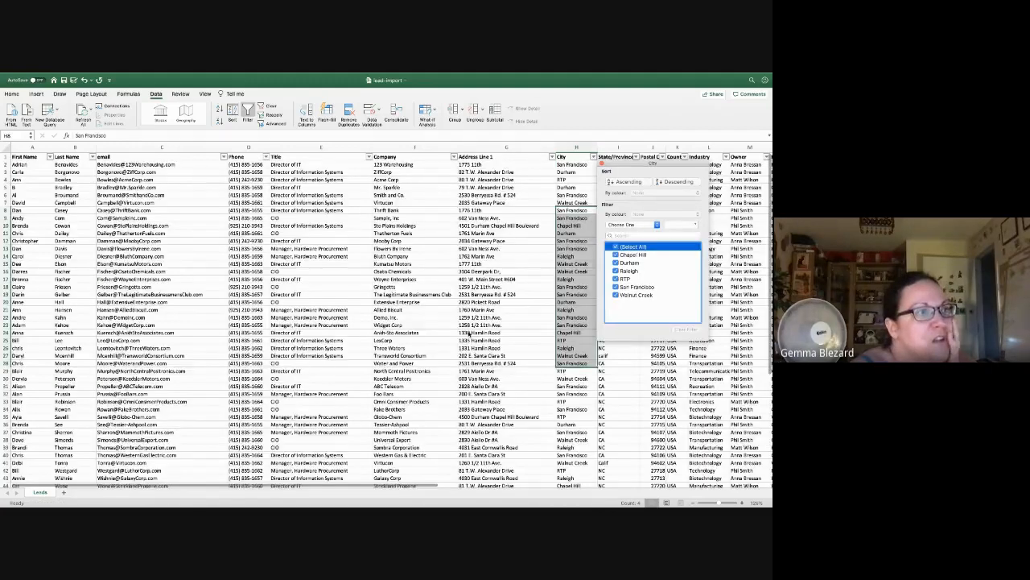
left_click(469, 334)
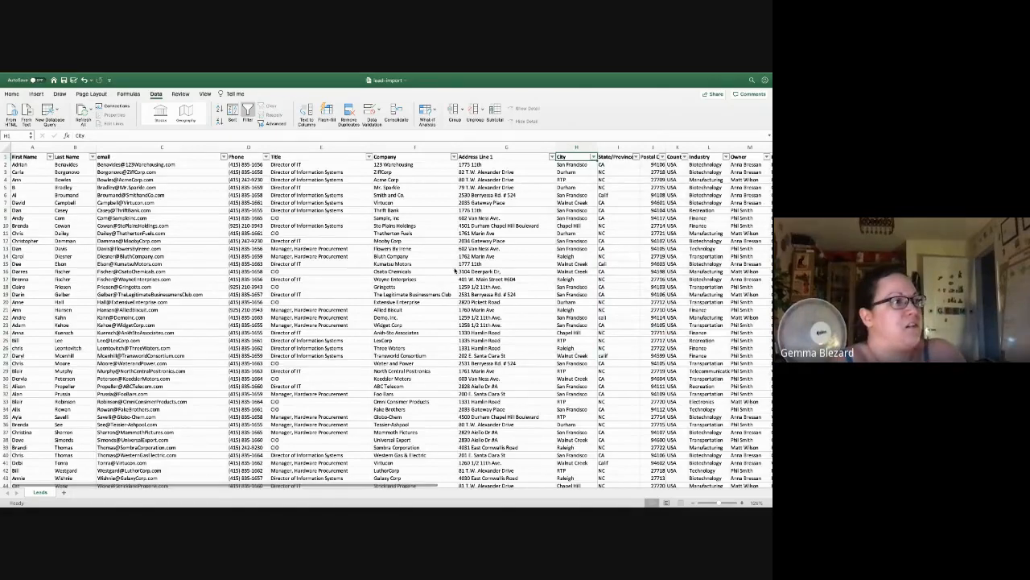
key("ctrl+Left")
key("ctrl+Left")
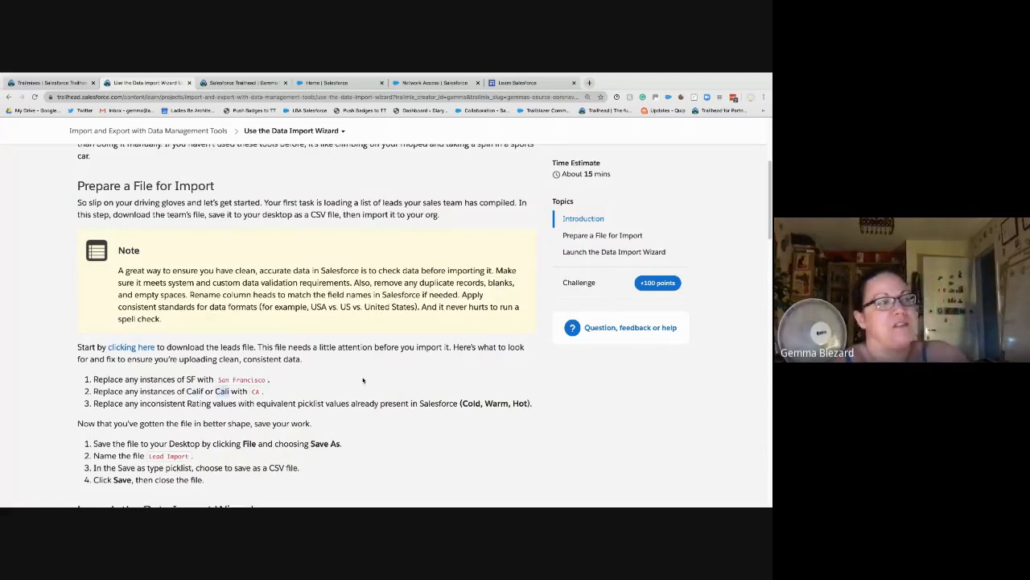
key("ctrl+Right")
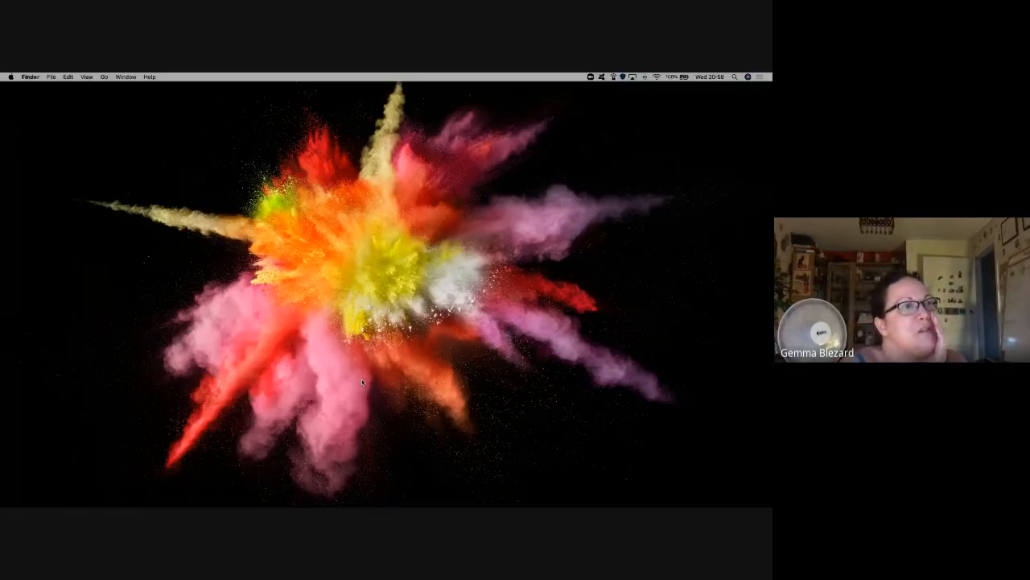
key("ctrl+Right")
left_click(619, 147)
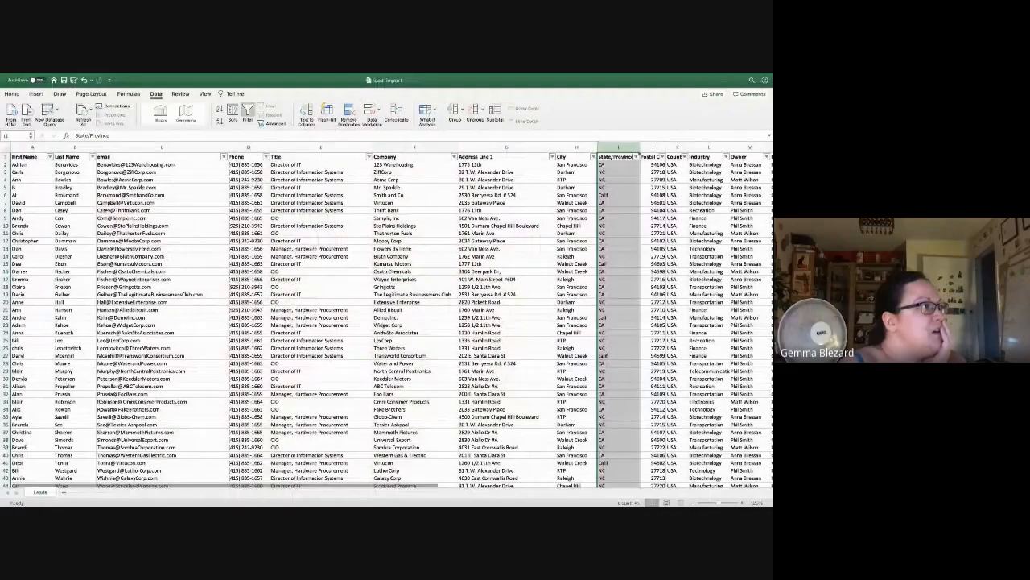
Step: Replace All Calif with CA, matching entire cells only, making three replacements
left_click(65, 77)
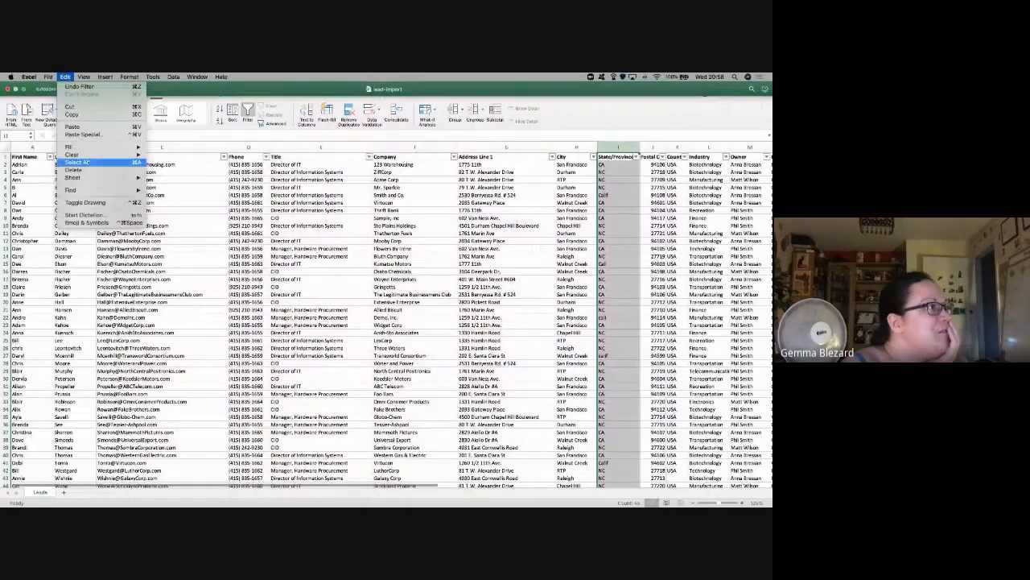
mouse_move(103, 190)
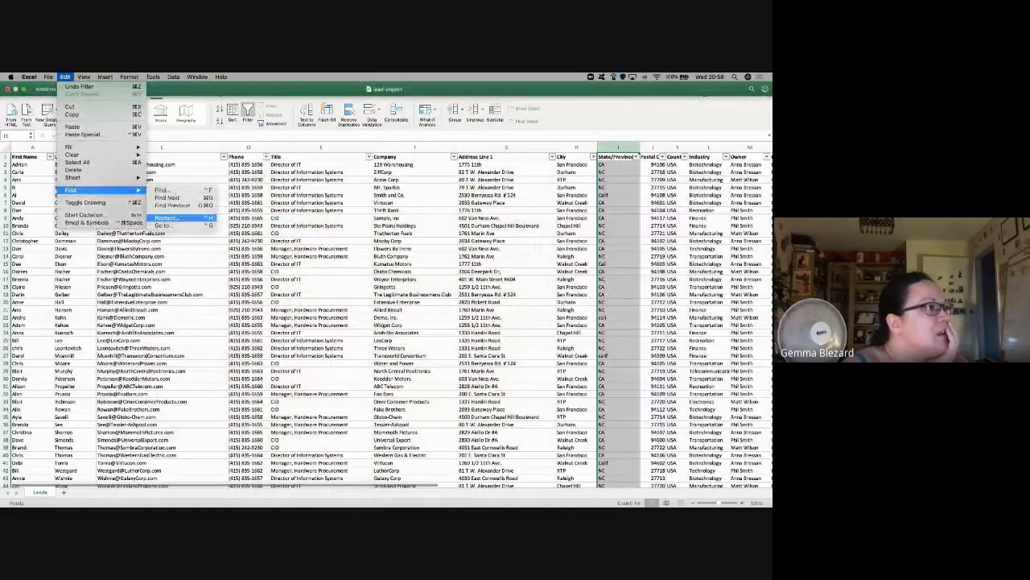
left_click(172, 218)
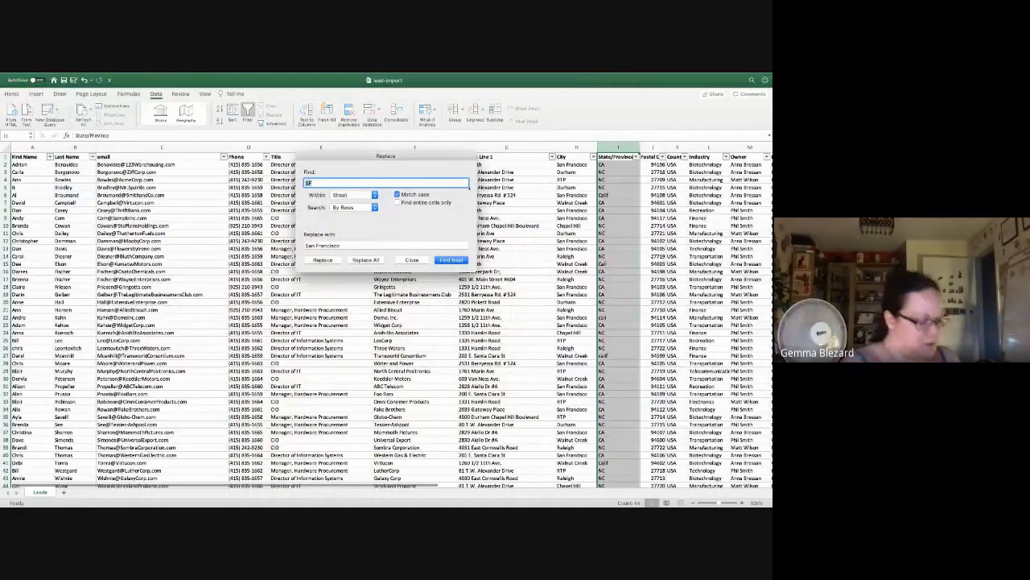
type("Calif")
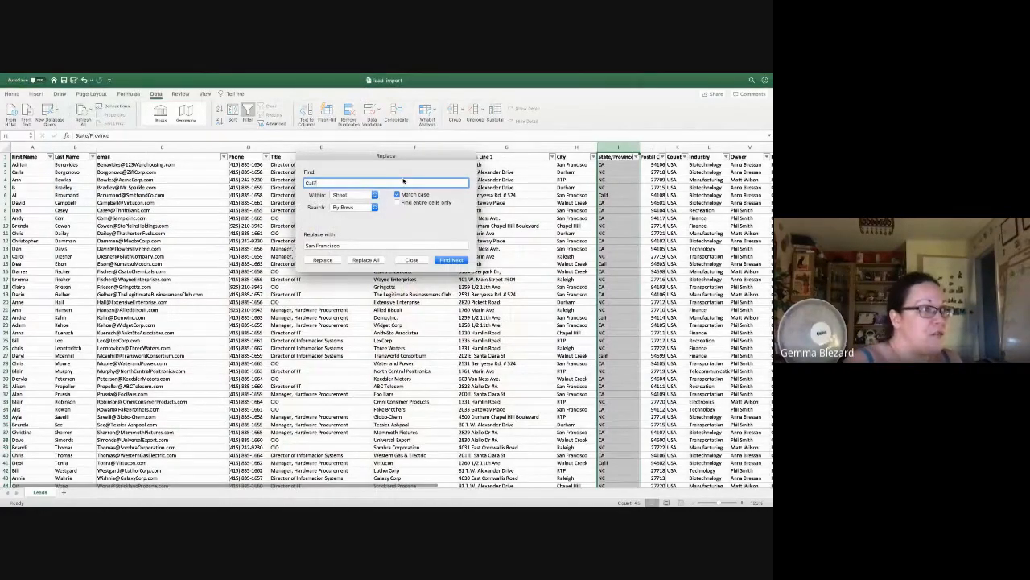
key("Tab")
type("C")
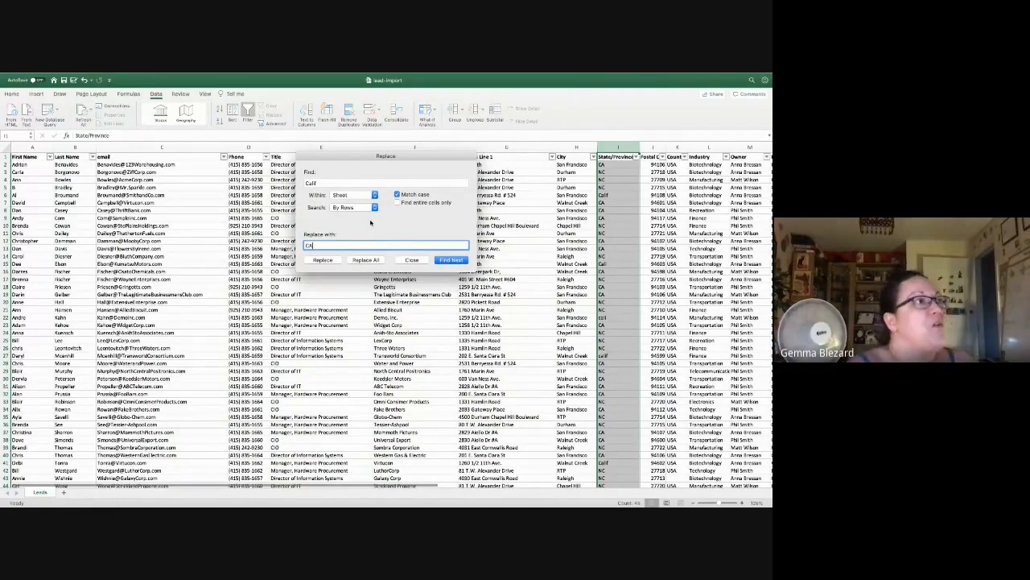
type("A")
left_click(396, 195)
left_click(397, 202)
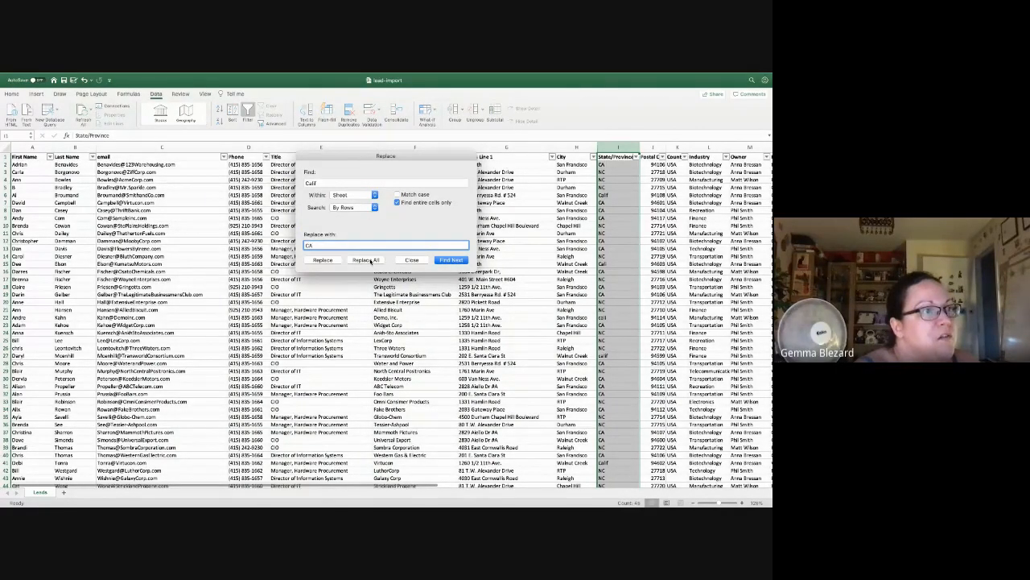
left_click(367, 260)
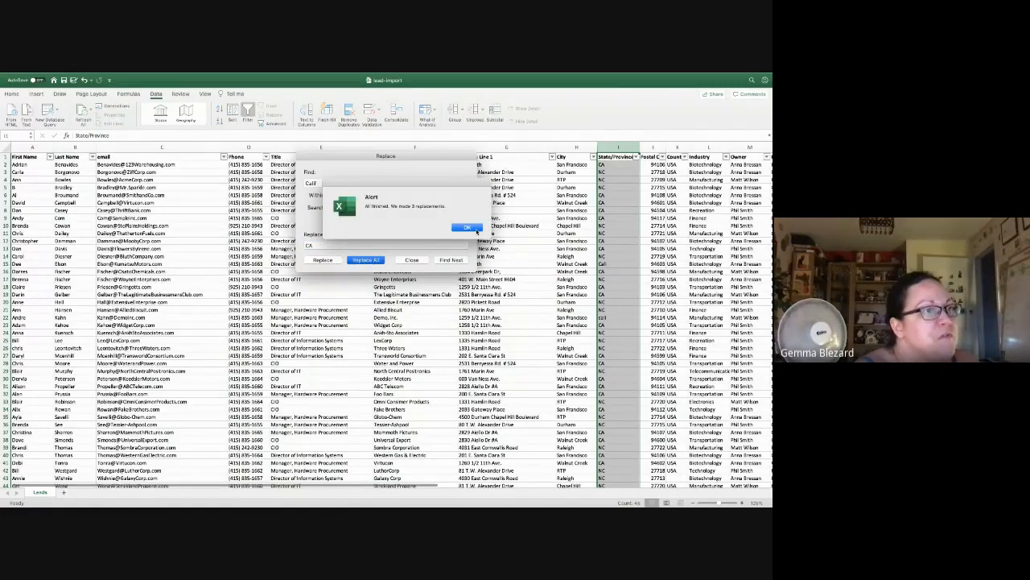
left_click(469, 228)
Step: Replace All Cali with CA as well, making two more replacements
left_click(352, 184)
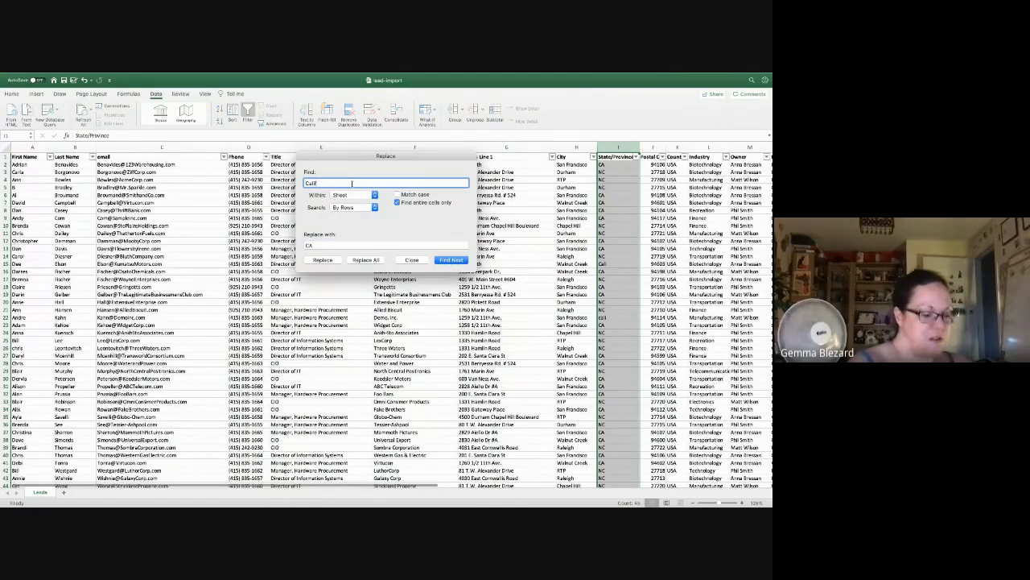
left_click(363, 260)
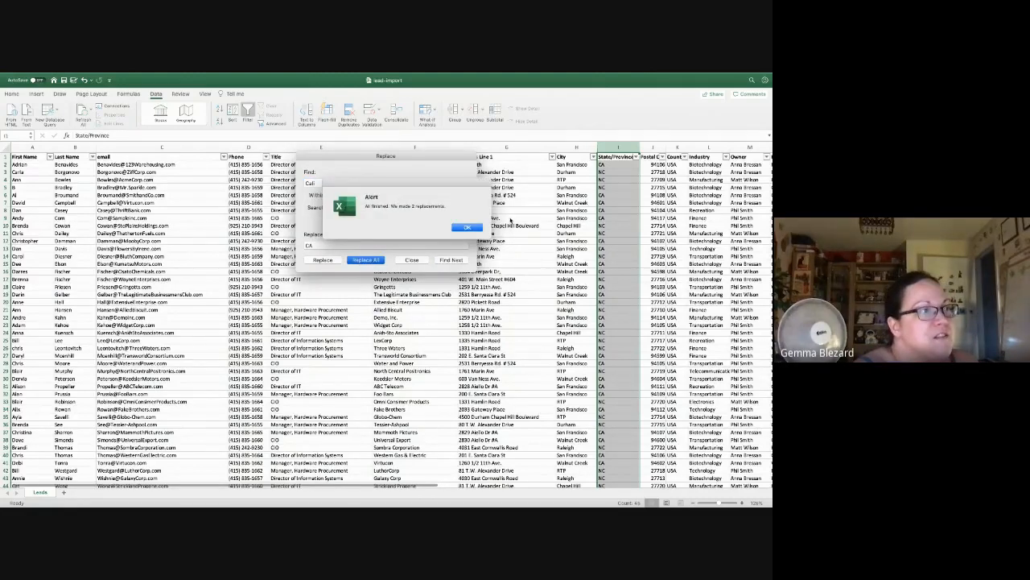
left_click(469, 228)
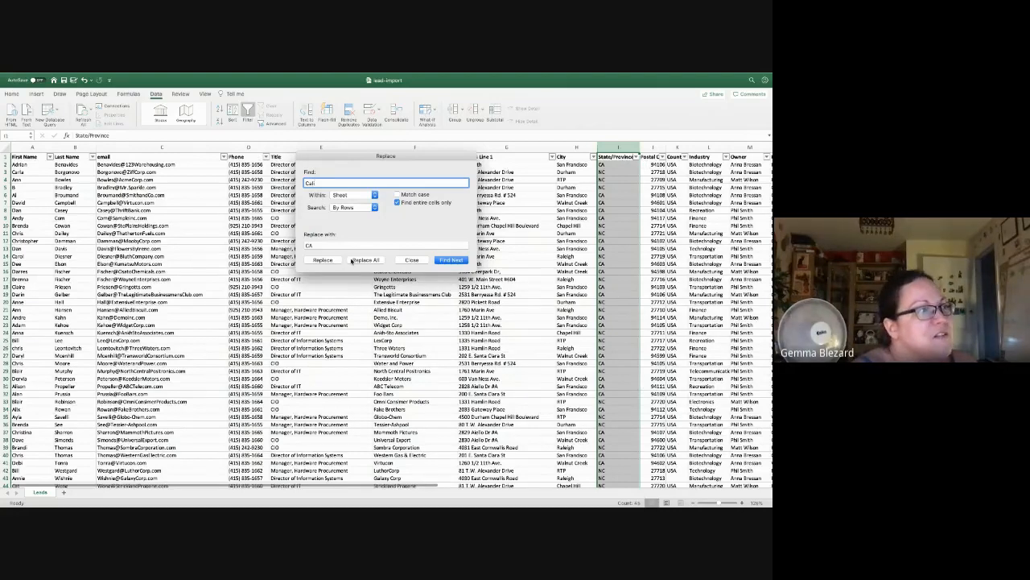
left_click(410, 261)
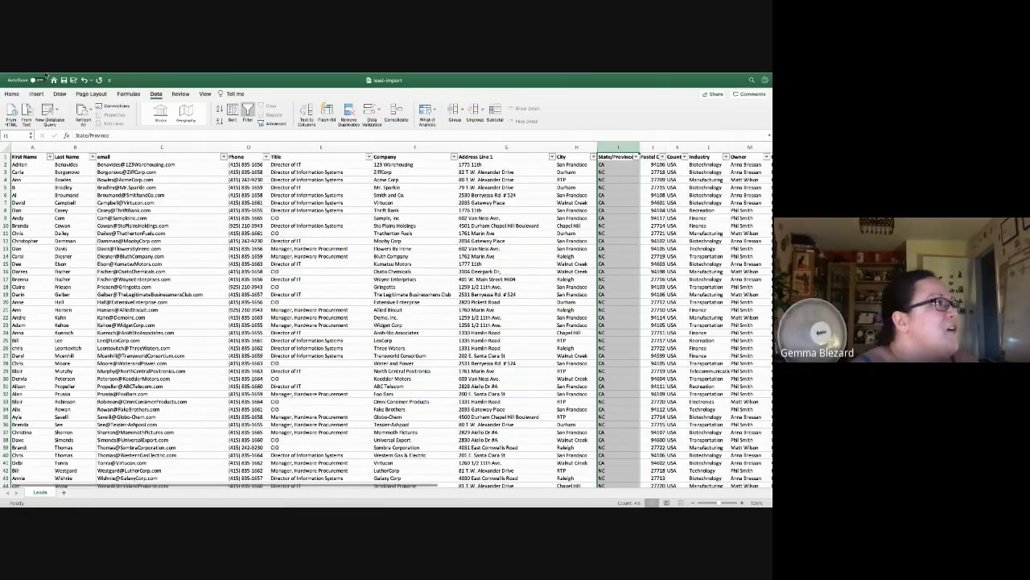
left_click(48, 76)
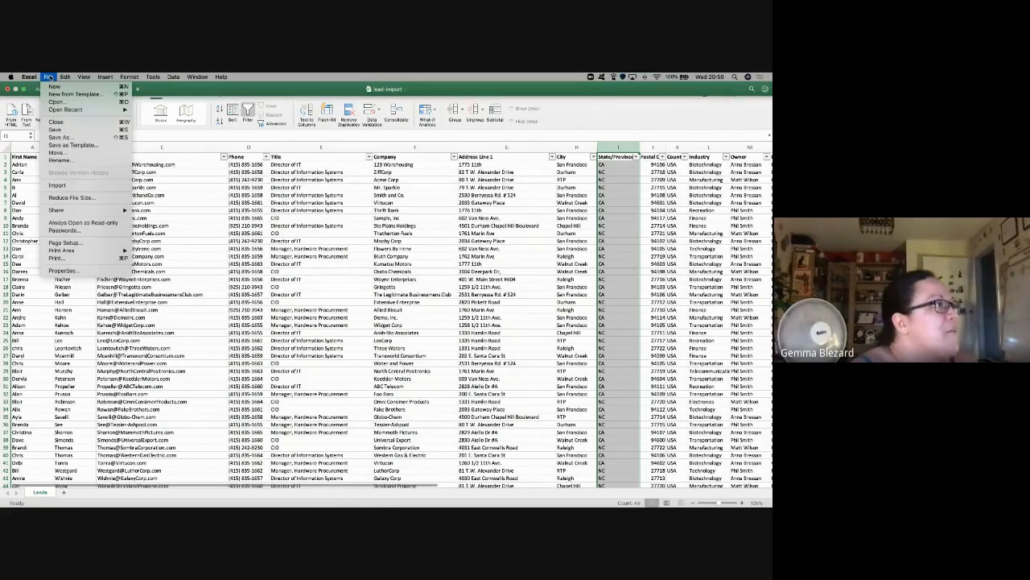
Step: Save the workbook under the name lead-import to the Mac
left_click(62, 137)
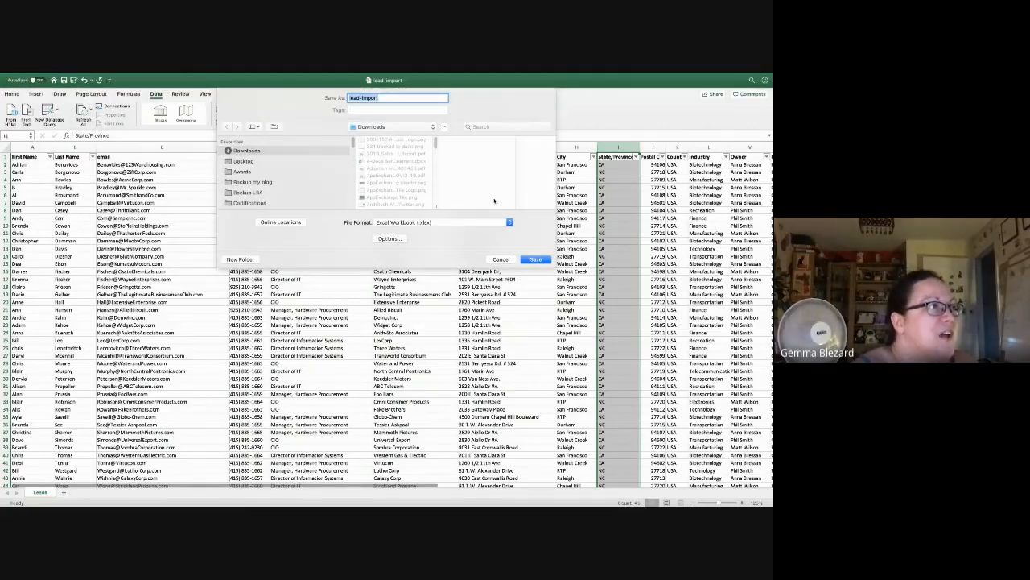
left_click(538, 260)
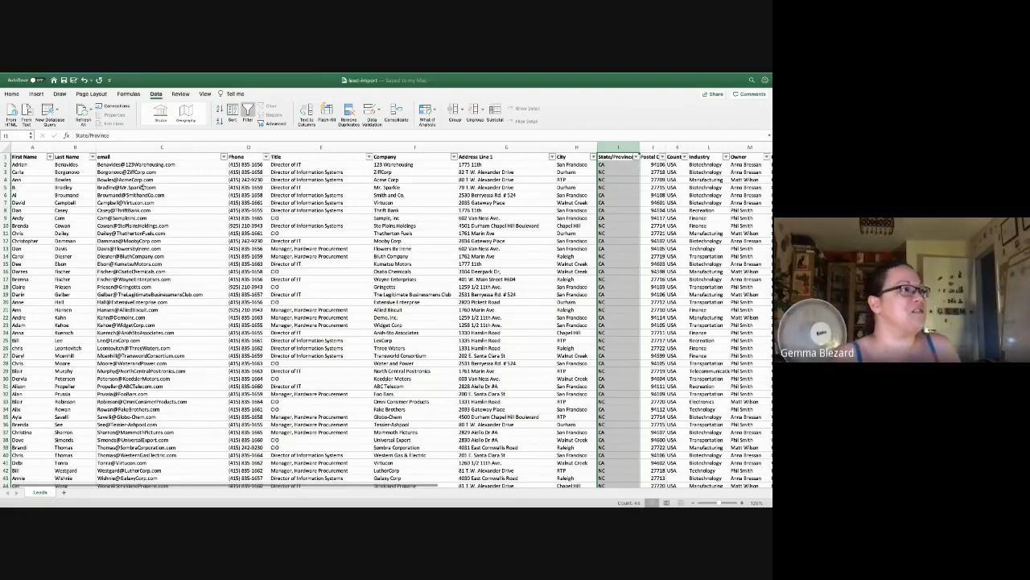
left_click(145, 187)
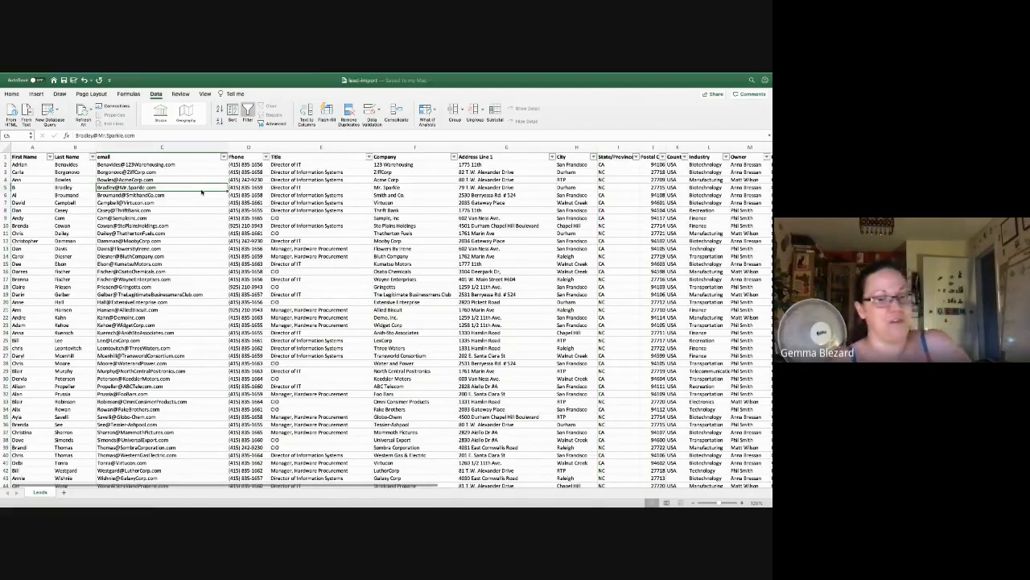
key("ctrl+Left")
key("ctrl+Left")
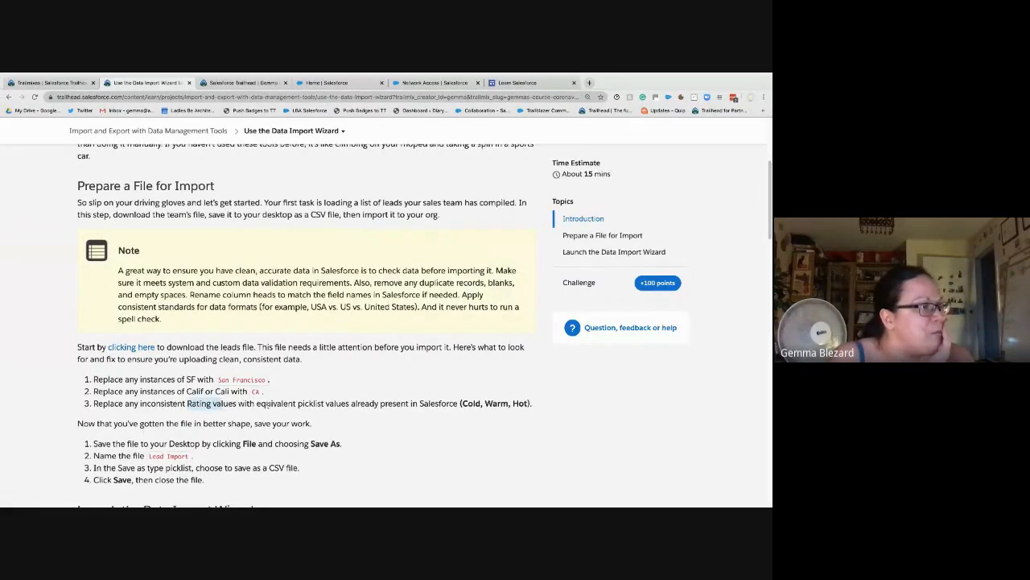
left_click_drag(268, 405, 464, 404)
left_click(516, 404)
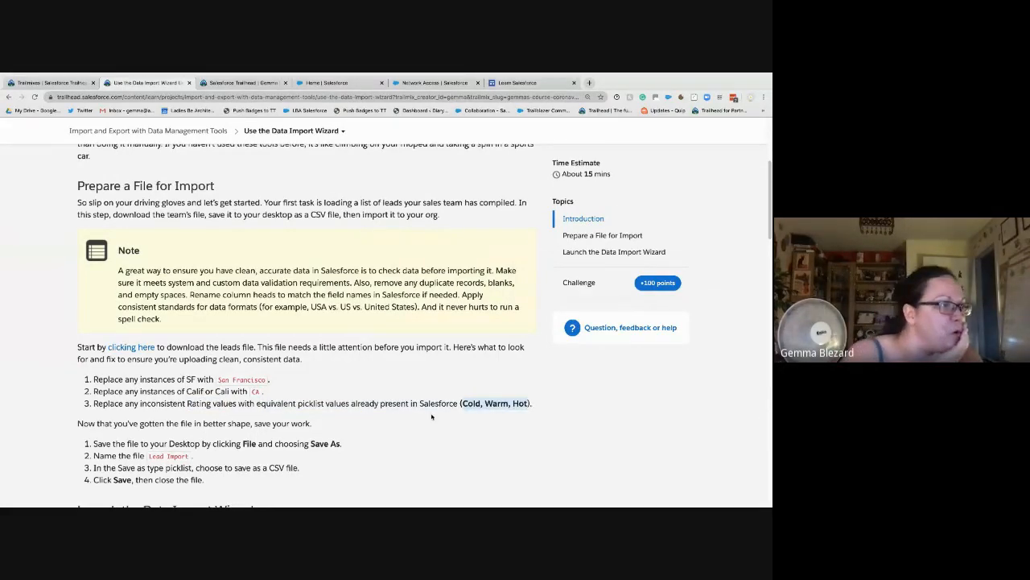
key("ctrl+Right")
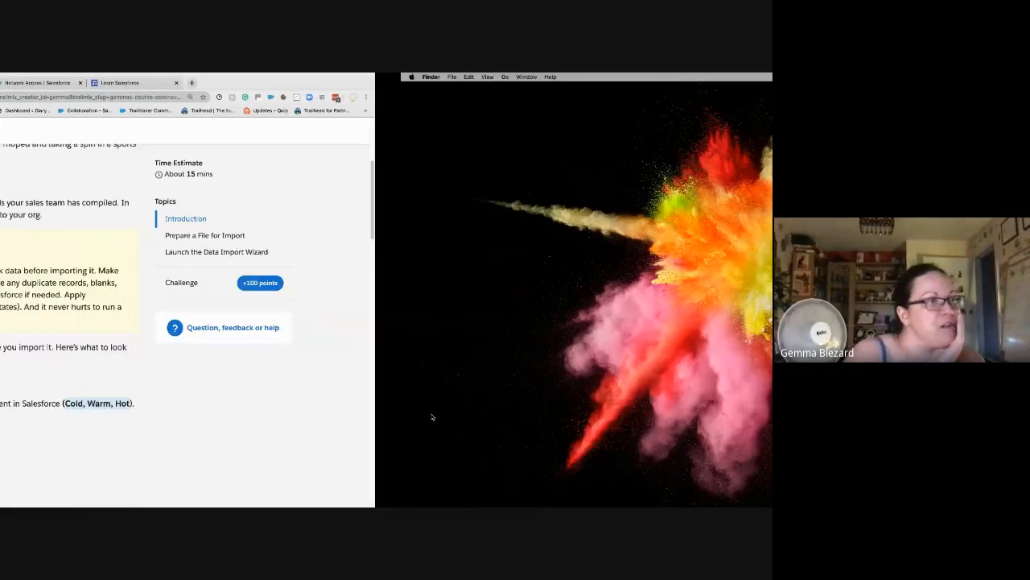
Step: Filter the Rating column N to show only Cold, Freezing and Ice Cubed leads
key("ctrl+Right")
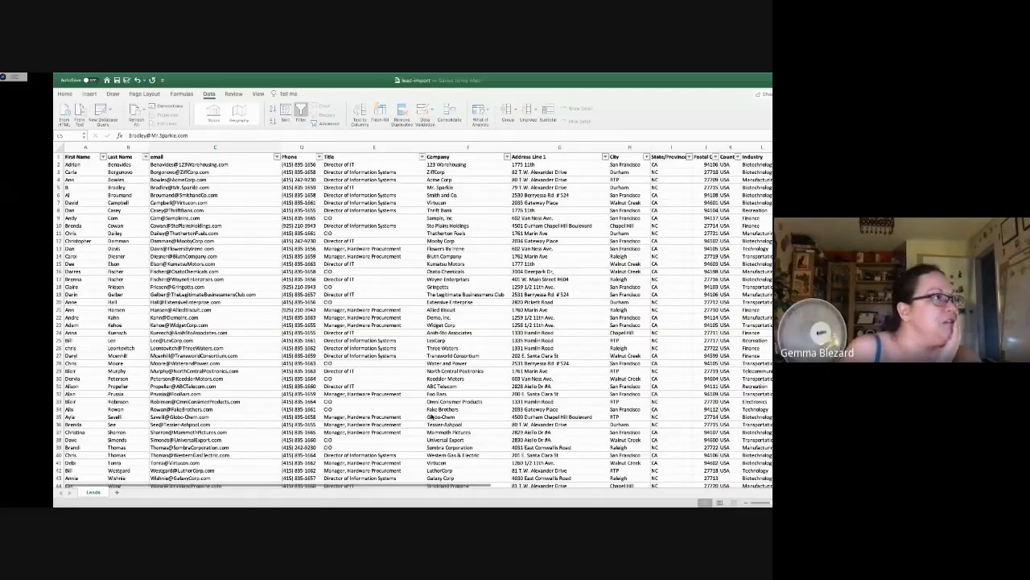
left_click(708, 157)
key("Right")
key("Right")
key("Right")
key("Right")
key("Right")
key("Right")
key("Right")
key("Right")
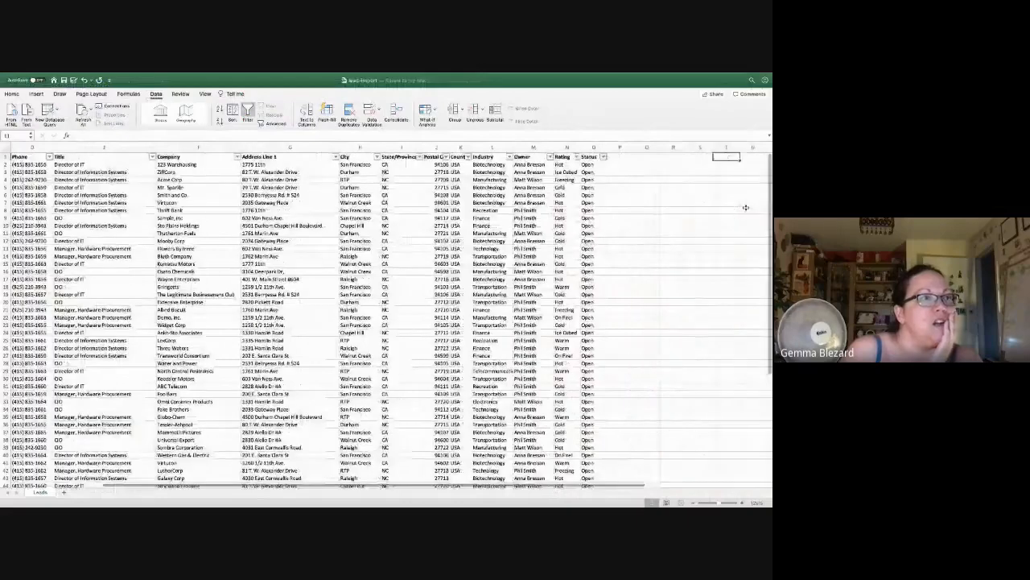
key("Left")
key("Left")
key("Left")
key("Left")
key("Left")
key("Left")
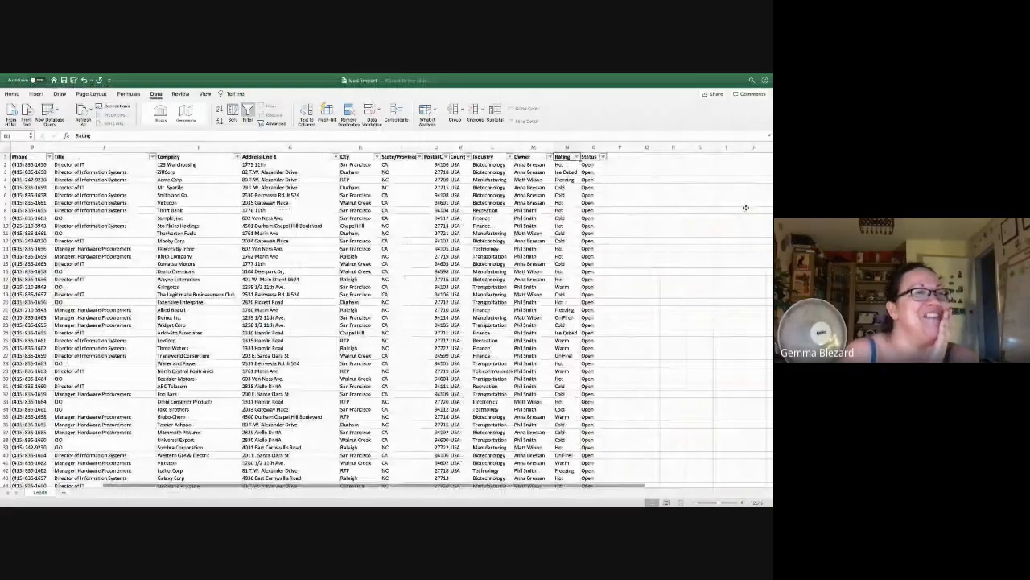
key("Down")
key("Down")
key("Down")
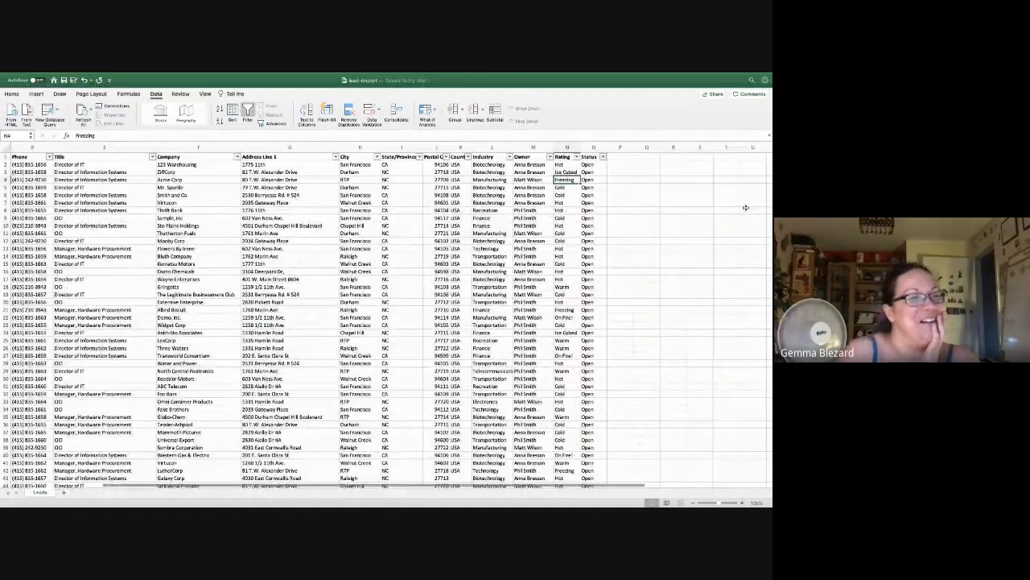
key("Down")
key("Down")
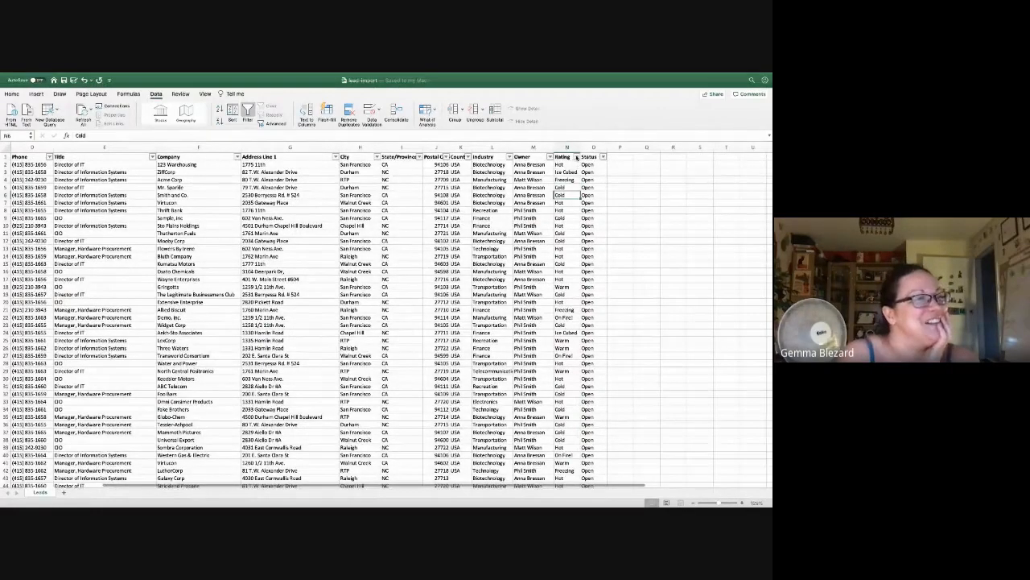
left_click(577, 157)
left_click(599, 246)
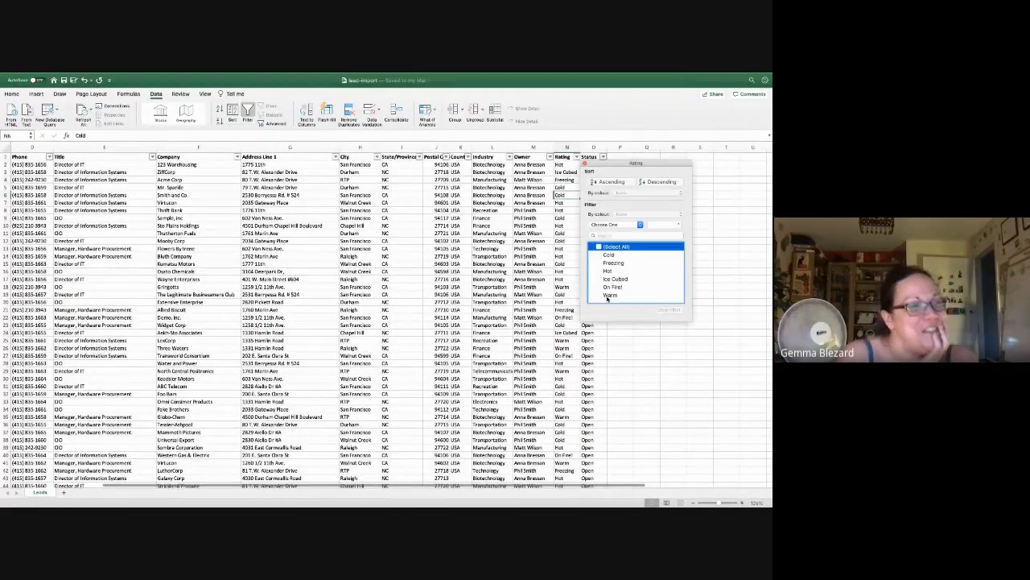
left_click(599, 255)
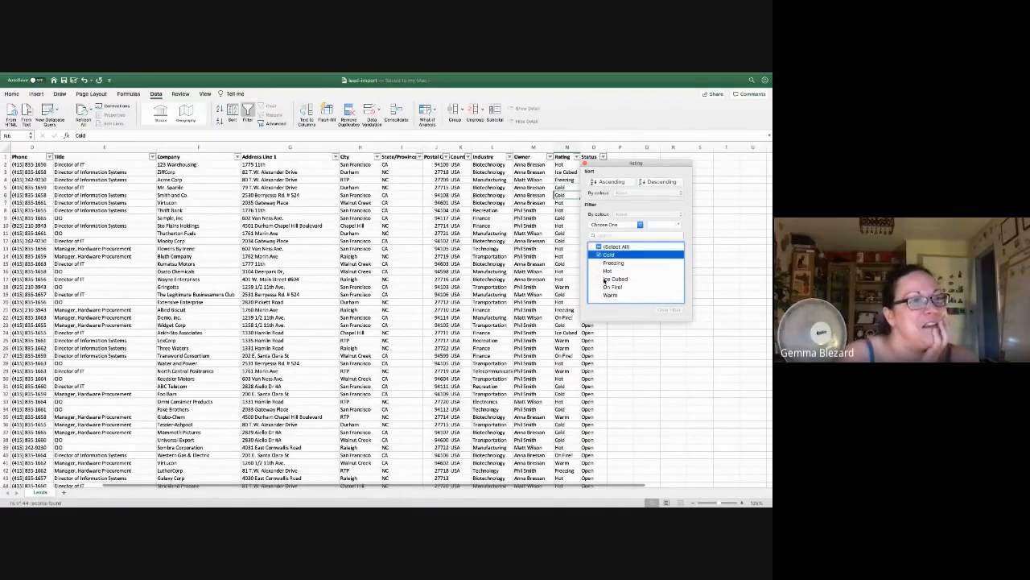
left_click(599, 263)
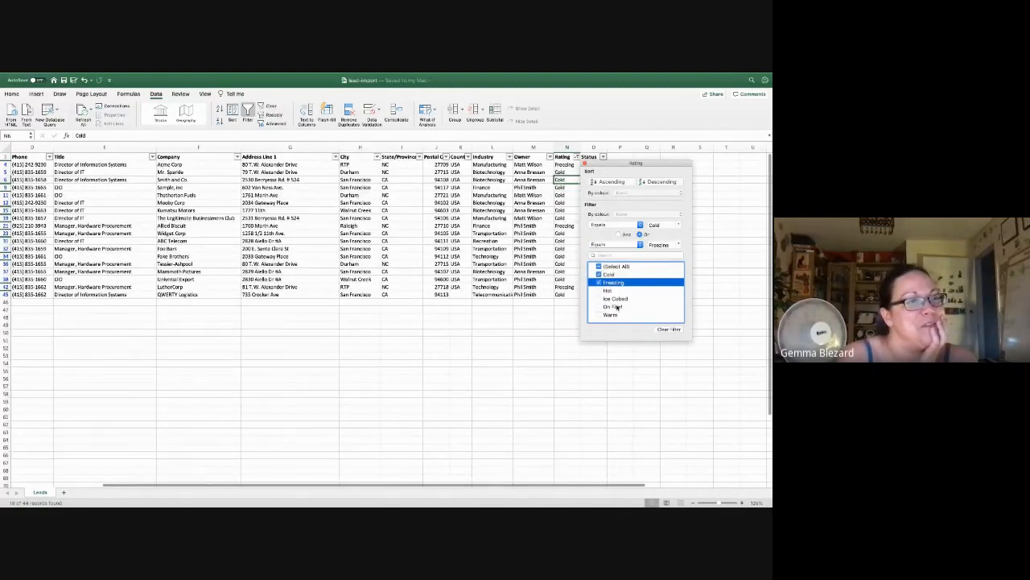
left_click(601, 299)
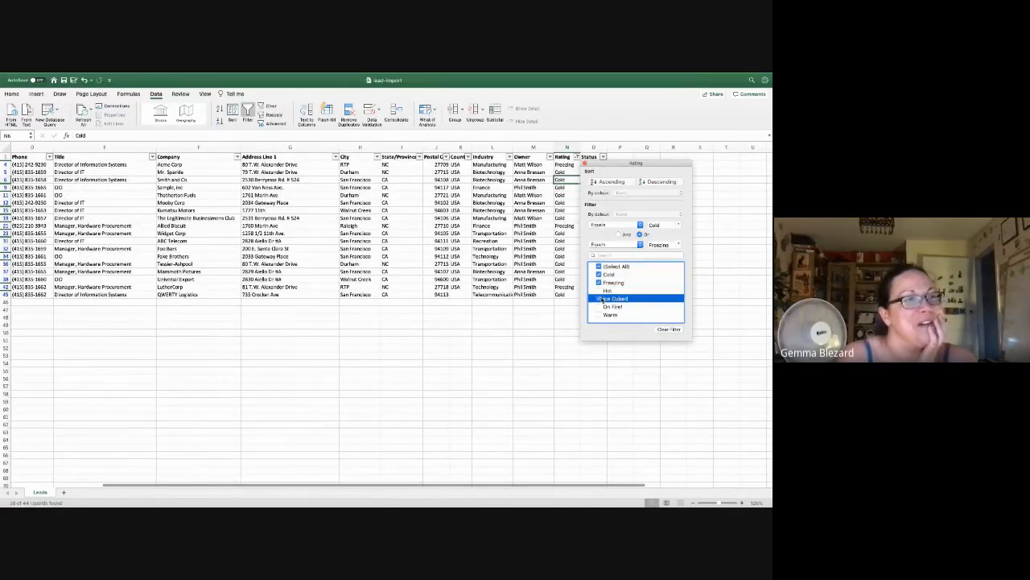
left_click(566, 347)
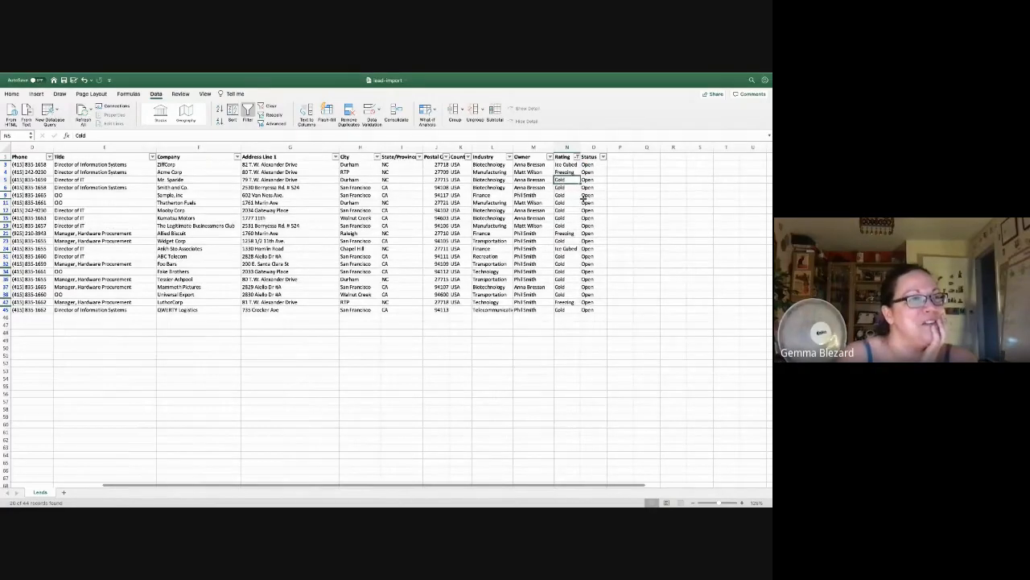
Step: Fill Cold down through the filtered ratings from N3 to N45
left_click(575, 309)
left_click_drag(578, 312, 576, 164)
left_click(518, 354)
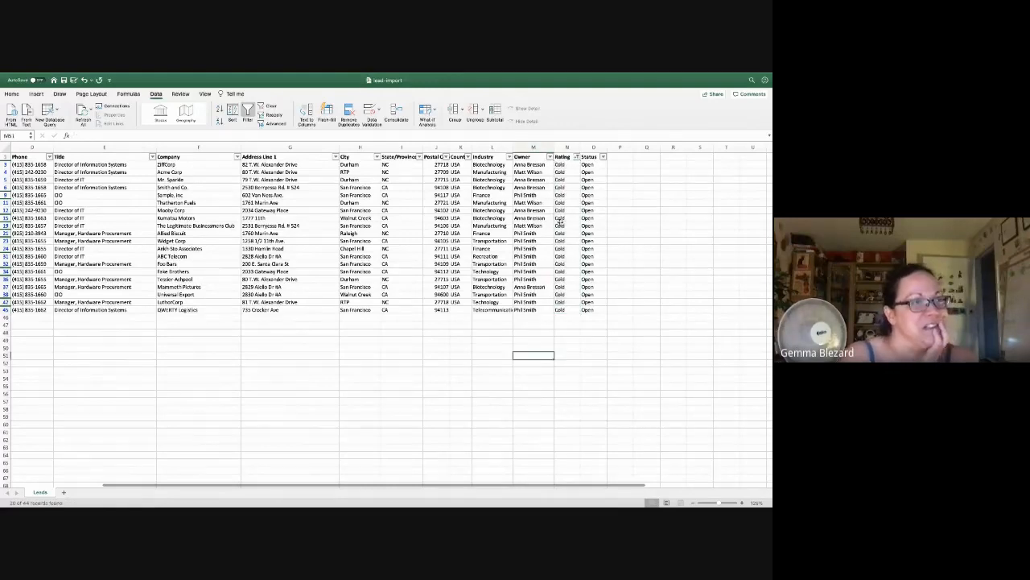
Step: Filter Rating to Hot and On Fire! leads and fill Hot from N2 to N44
left_click(577, 157)
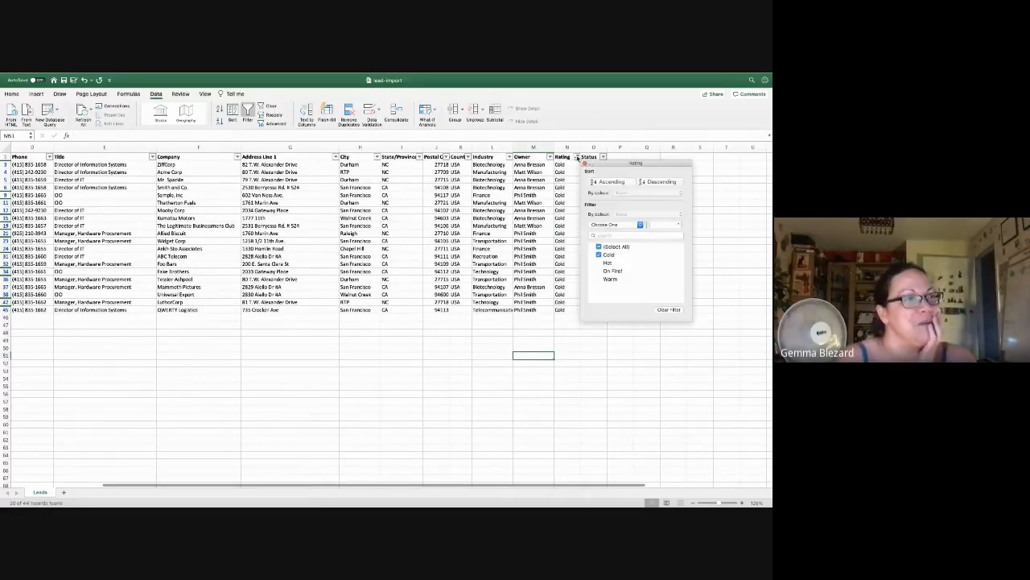
left_click(600, 256)
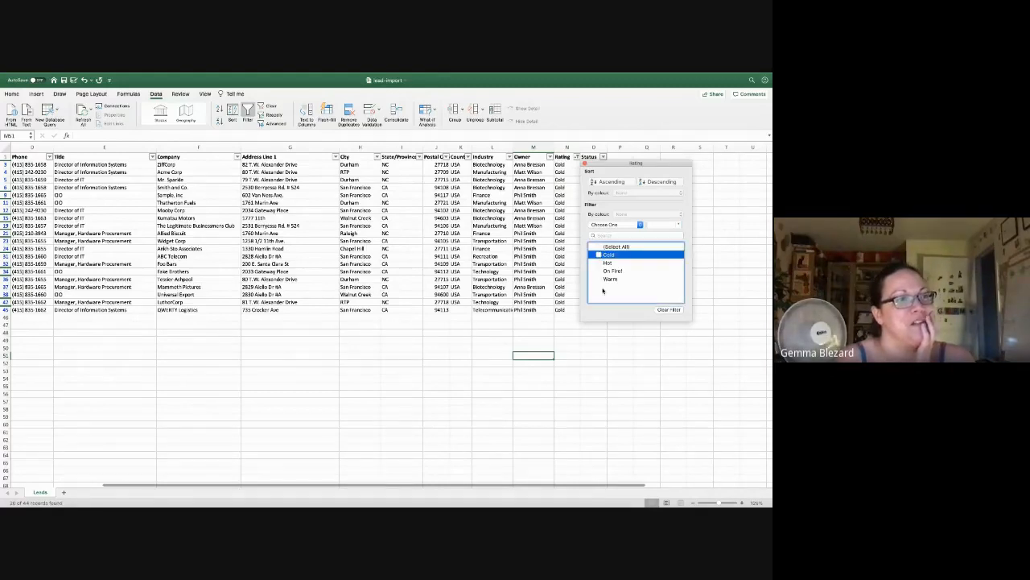
left_click(599, 272)
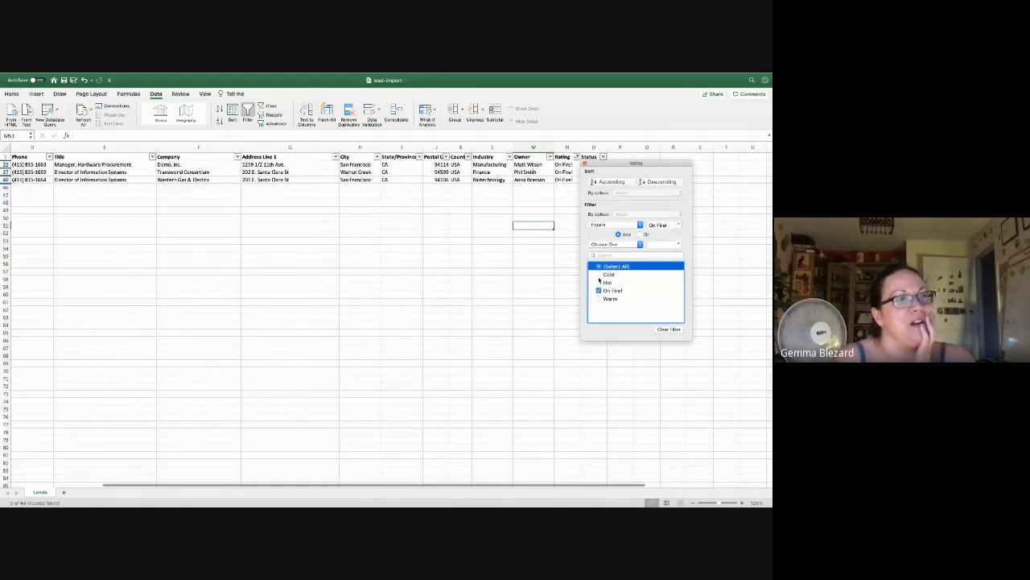
left_click(599, 282)
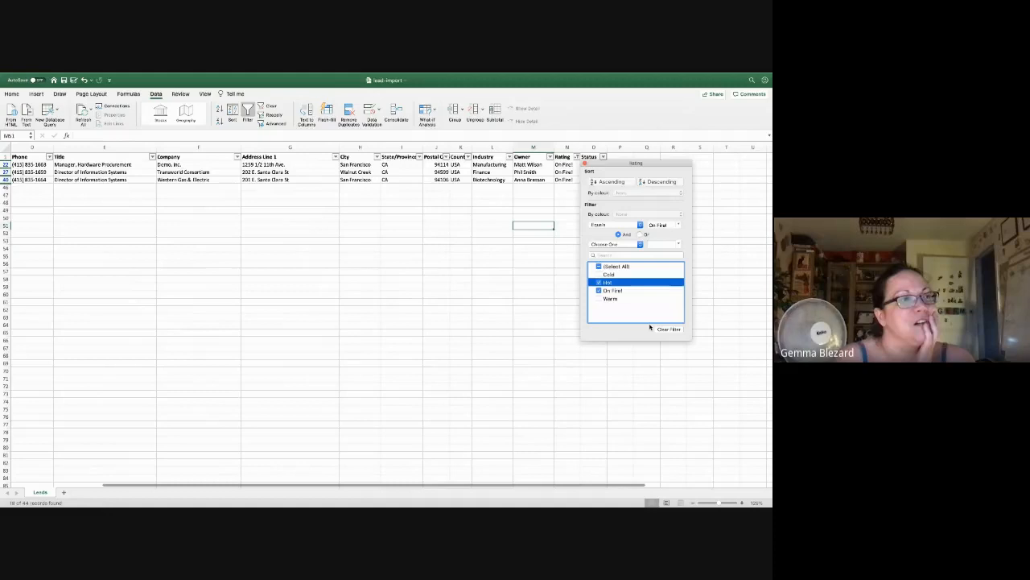
left_click(585, 164)
left_click(563, 167)
left_click_drag(580, 167, 582, 295)
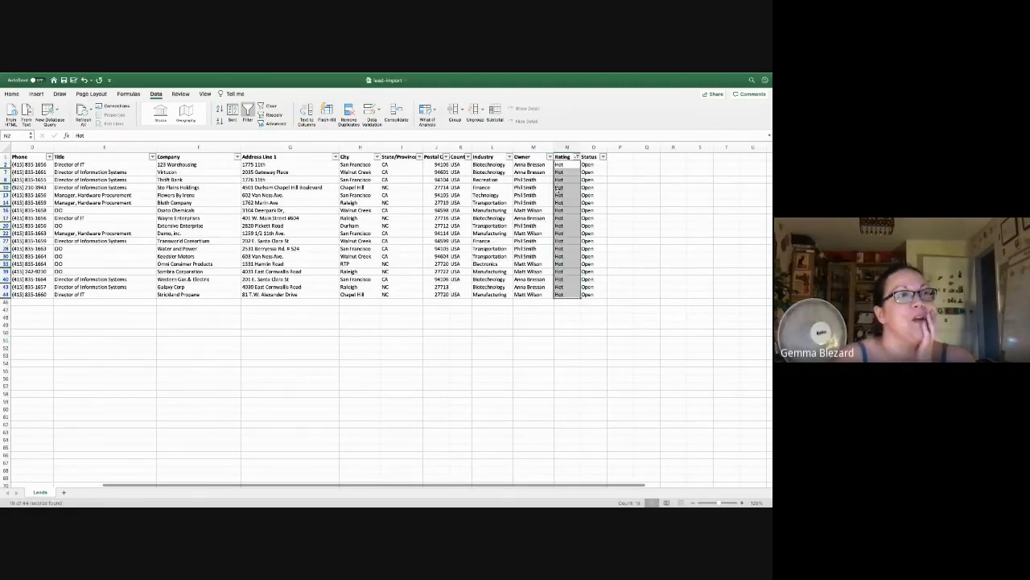
left_click(558, 187)
Step: Clear the Rating filter so all leads show and save the workbook
left_click(577, 157)
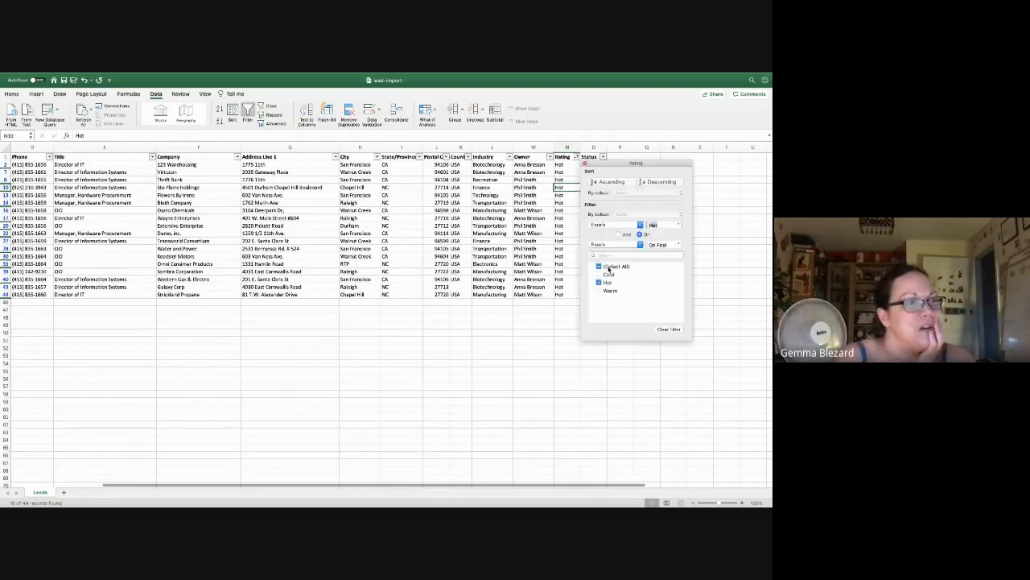
left_click(603, 269)
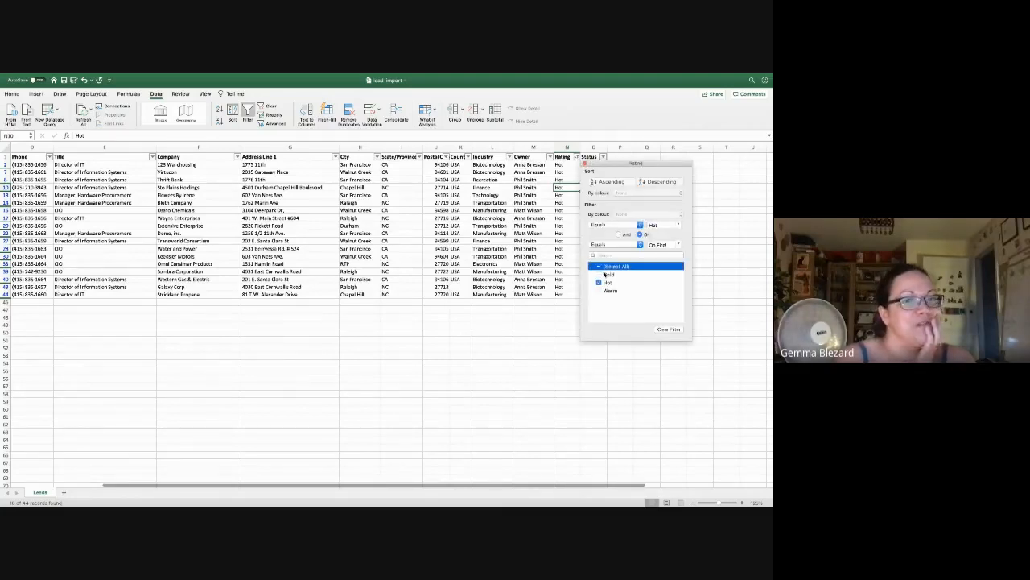
left_click(87, 199)
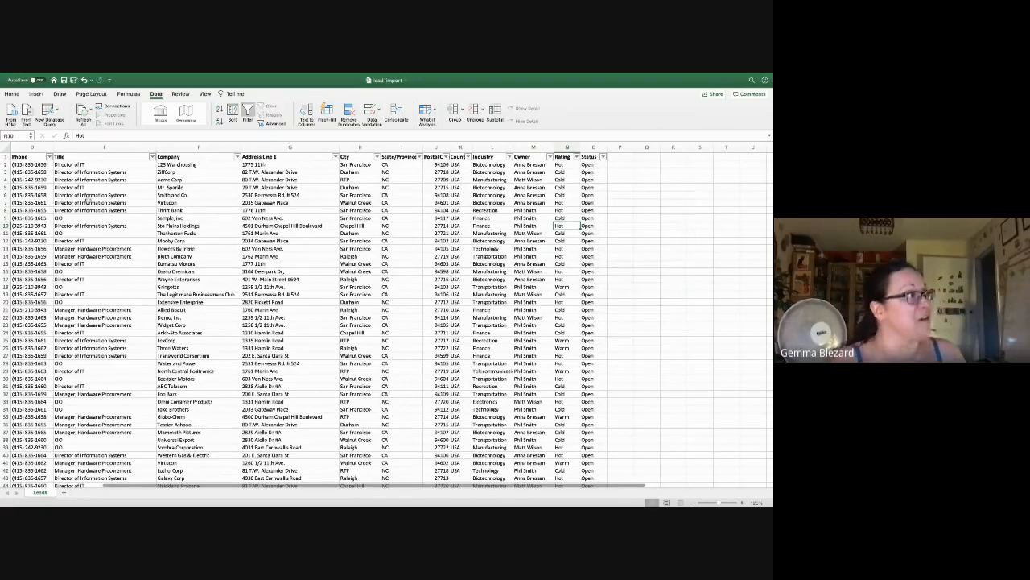
key("super+s")
key("ctrl+Left")
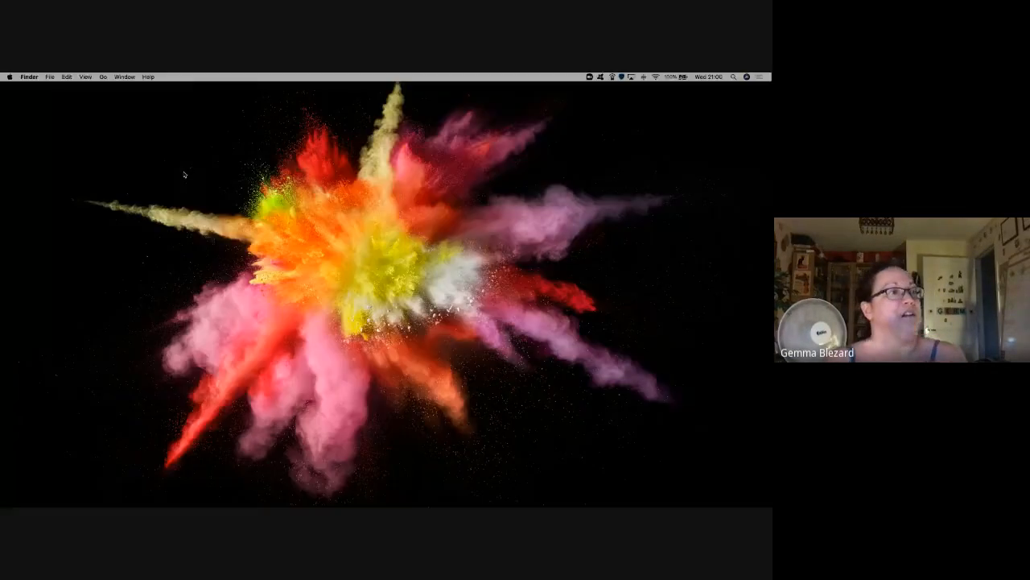
key("ctrl+Left")
key("ctrl+Up")
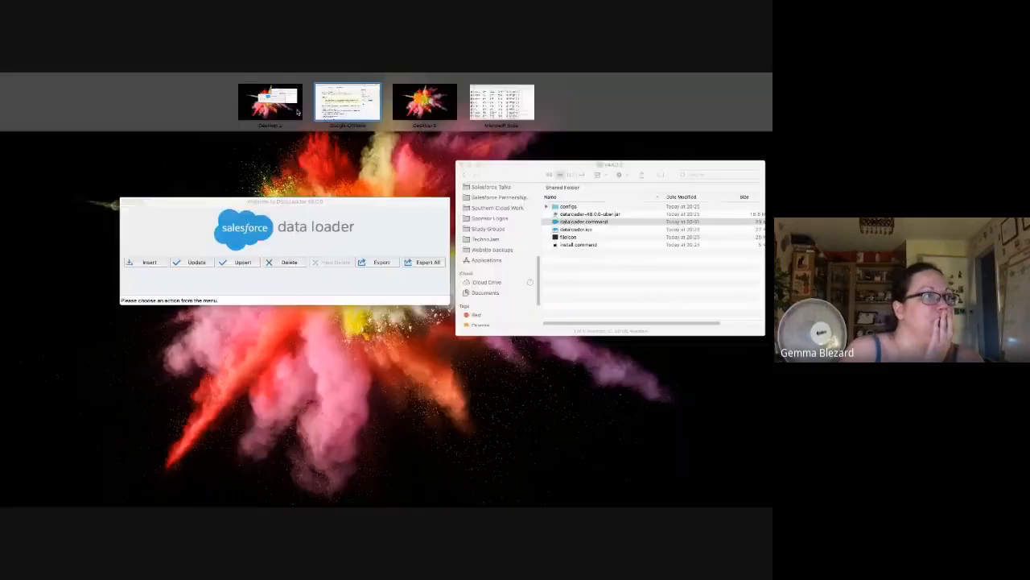
left_click_drag(502, 113, 420, 113)
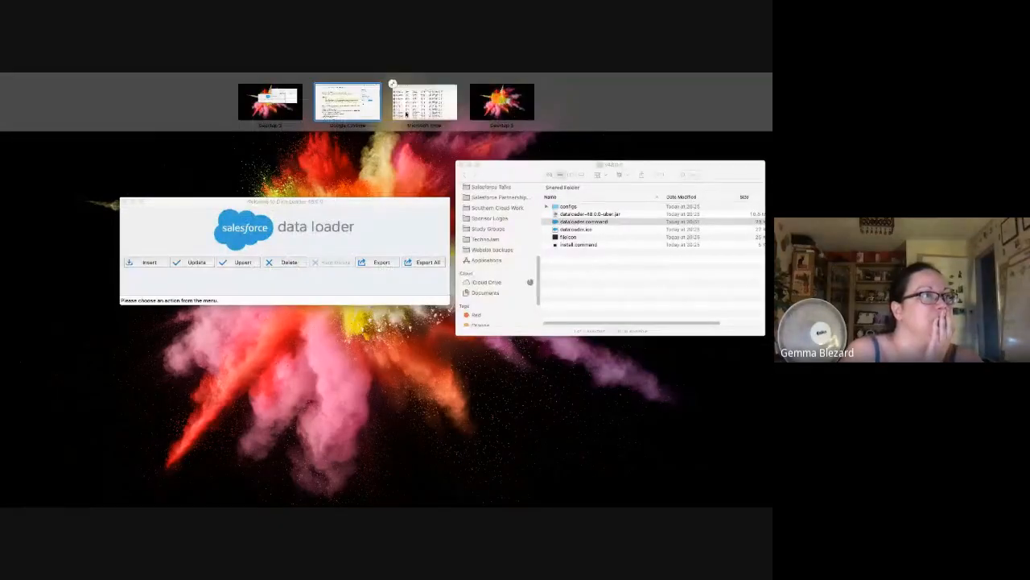
left_click(343, 117)
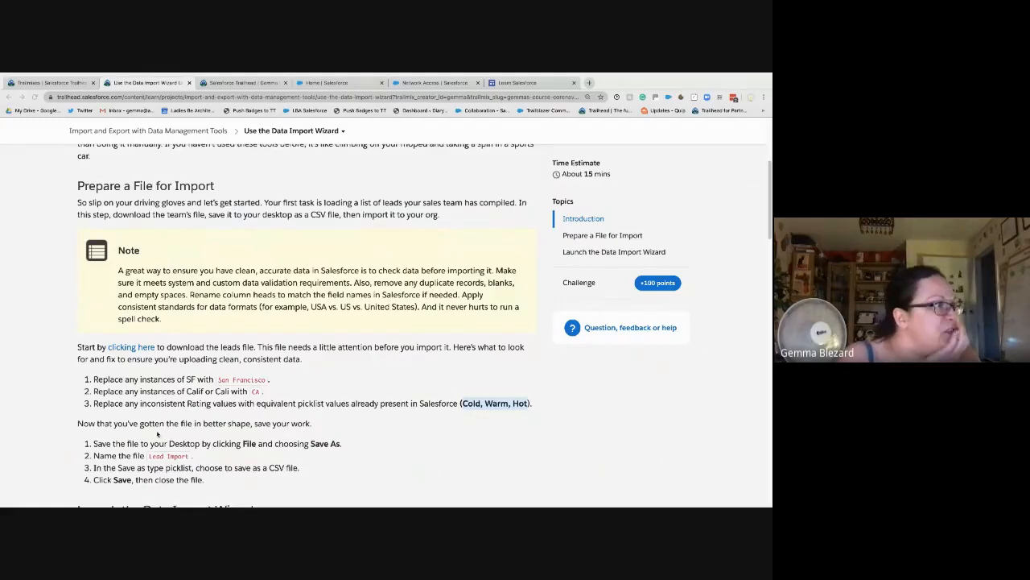
scroll(157, 433, "down", 1)
scroll(157, 434, "down", 2)
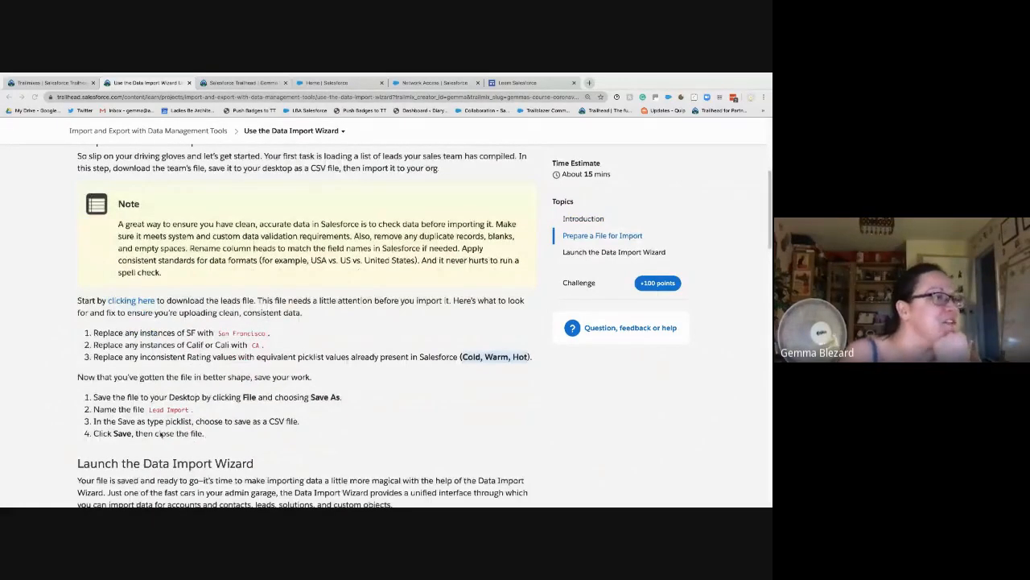
key("super+Tab")
key("super+Tab")
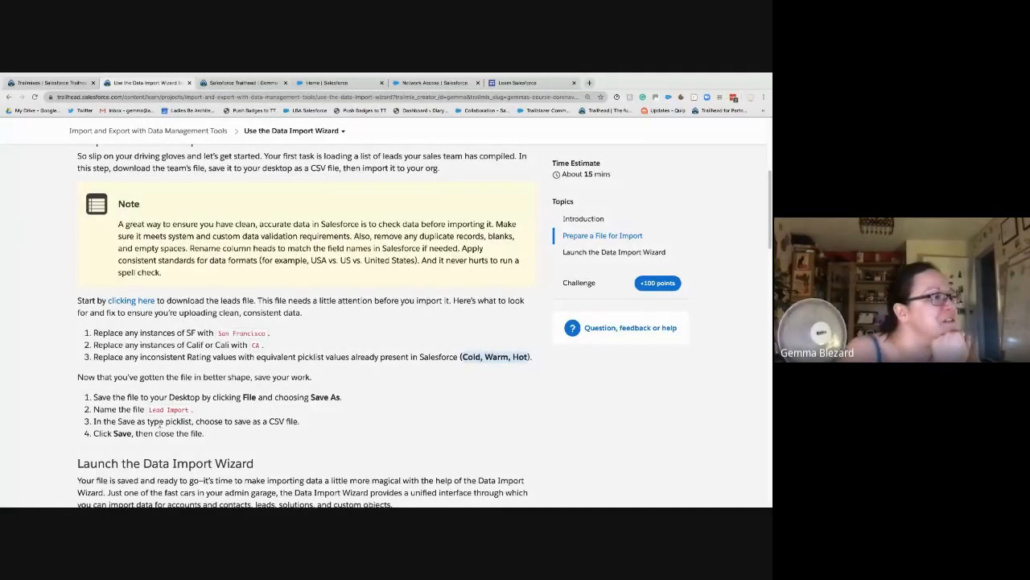
key("super+Tab")
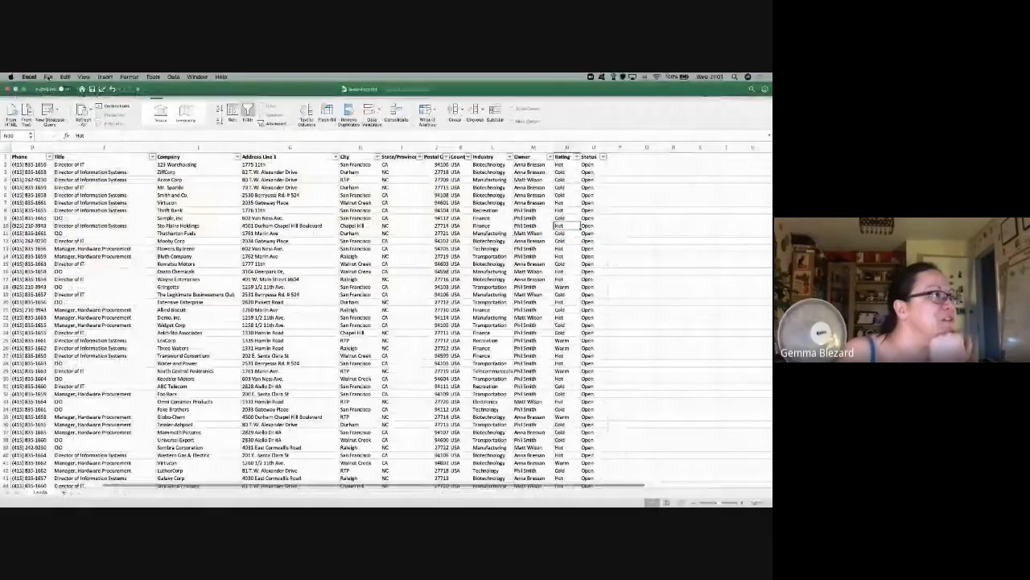
Step: Save a copy named Lead Import in Comma-separated Values (.csv) format
left_click(48, 76)
left_click(69, 140)
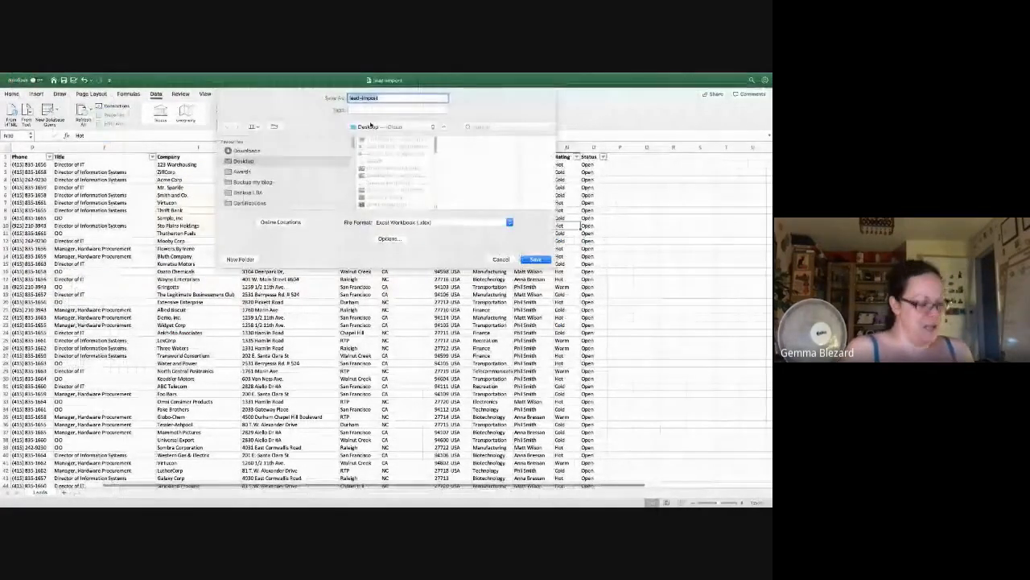
type("Lea")
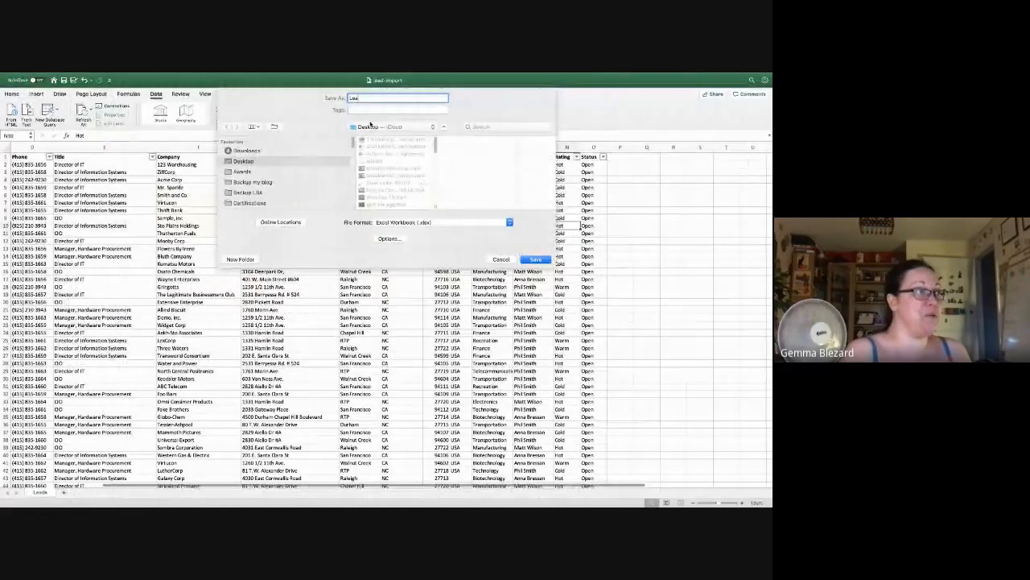
type("d Import")
left_click(426, 223)
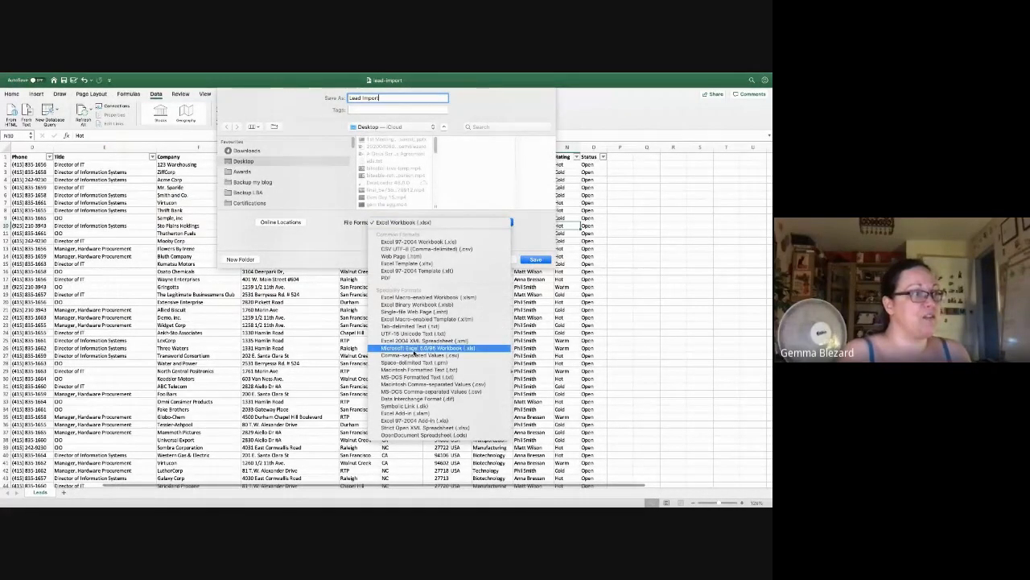
left_click(413, 351)
left_click(414, 223)
left_click(416, 226)
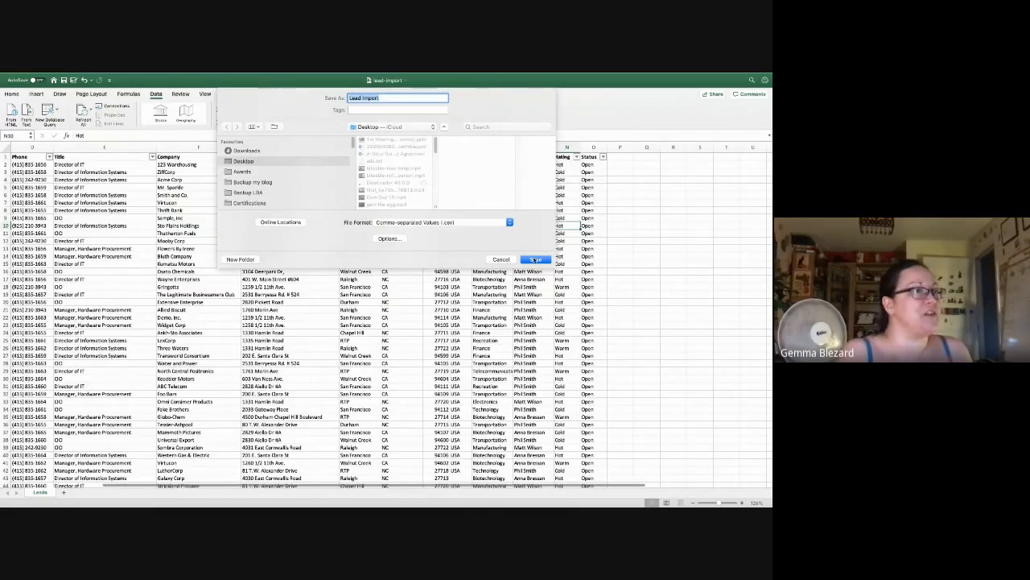
left_click(536, 259)
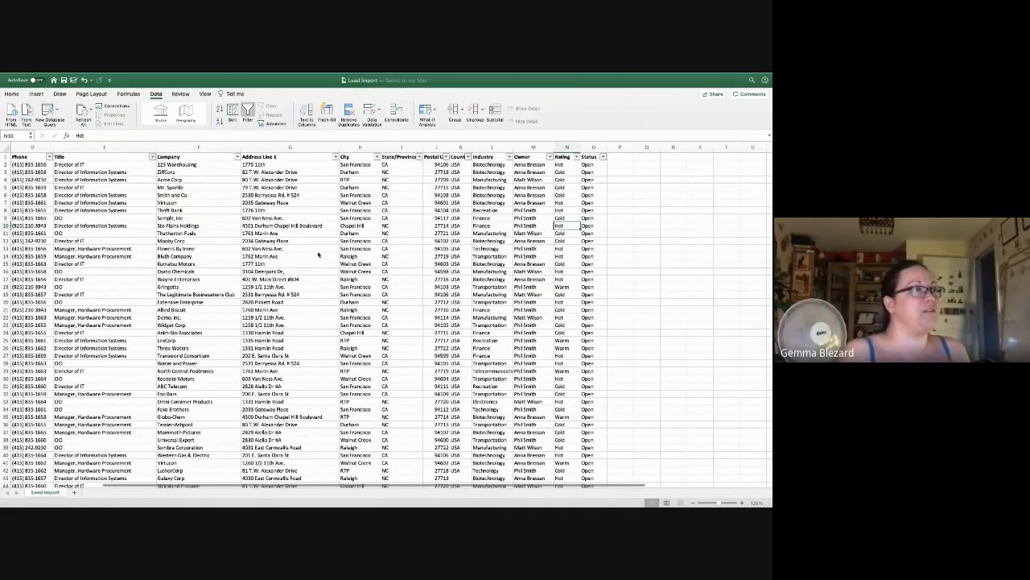
key("ctrl+Left")
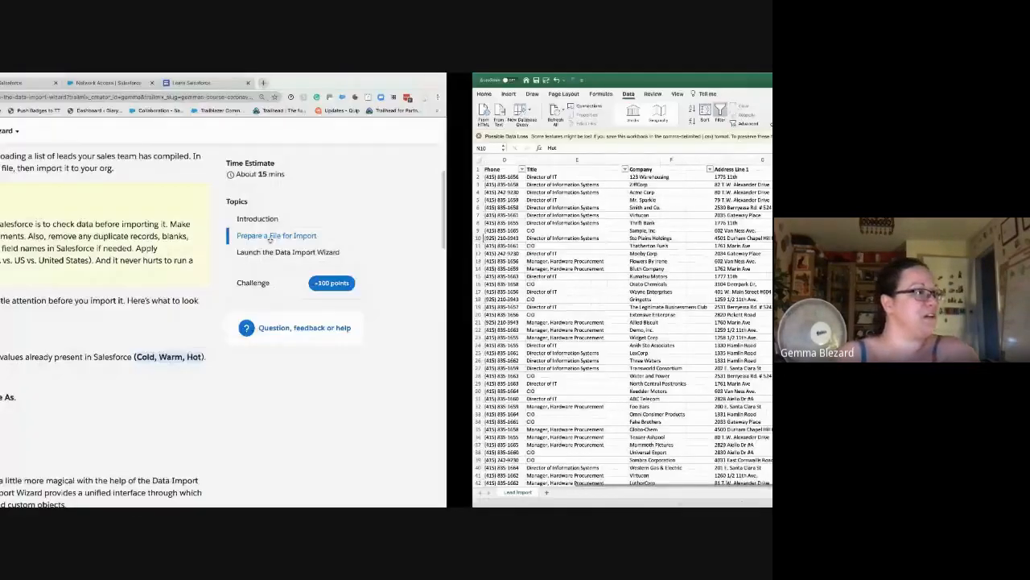
Step: Return to the browser showing the Trailhead lesson
scroll(200, 402, "down", 1)
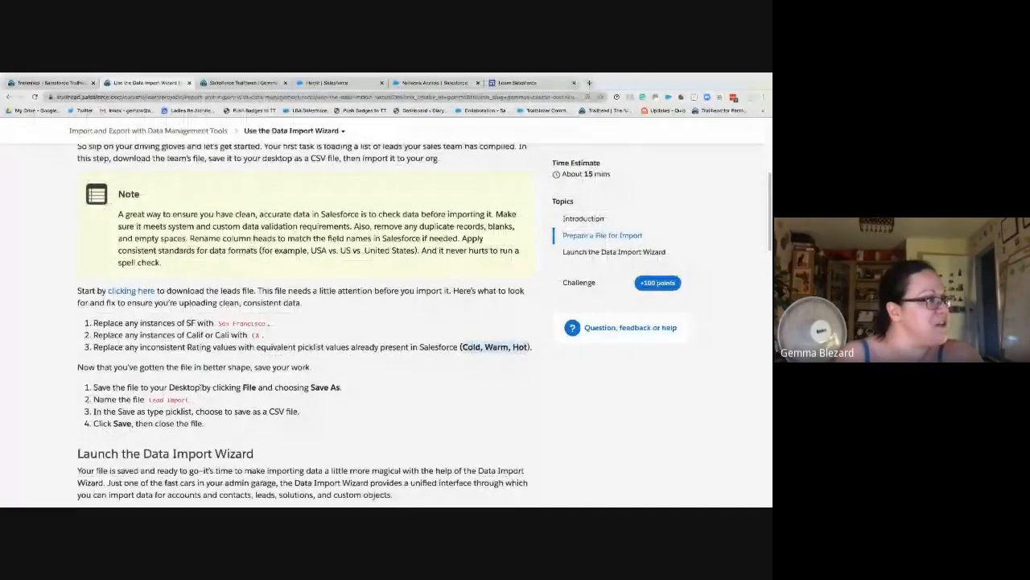
scroll(216, 406, "down", 1)
scroll(215, 406, "down", 3)
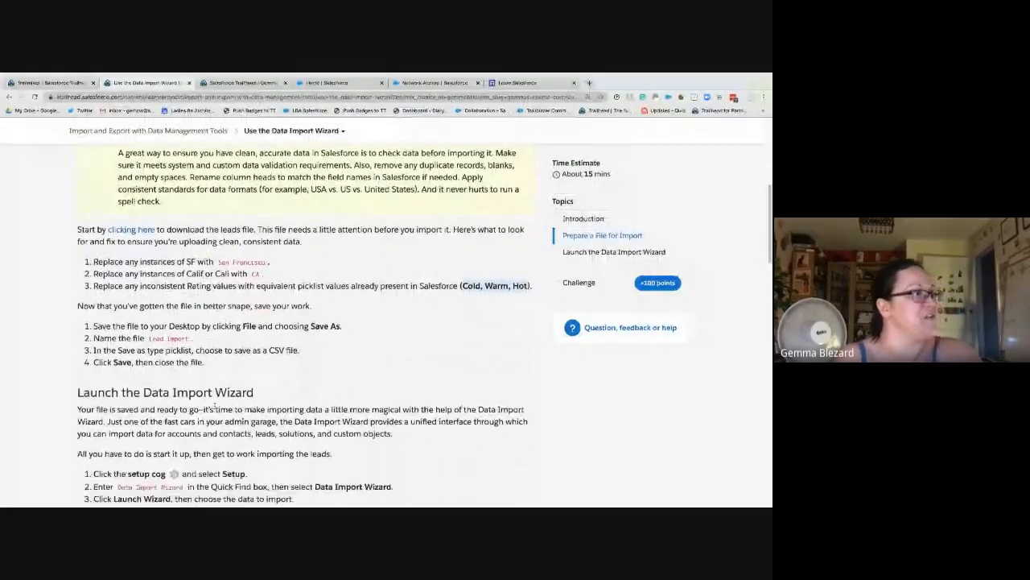
key("ctrl+Right")
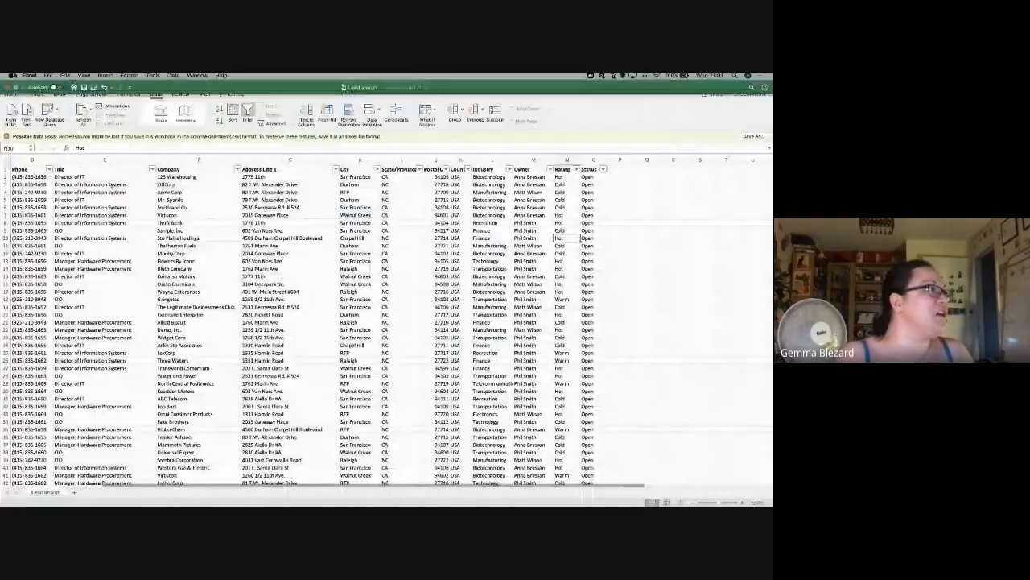
key("ctrl+Right")
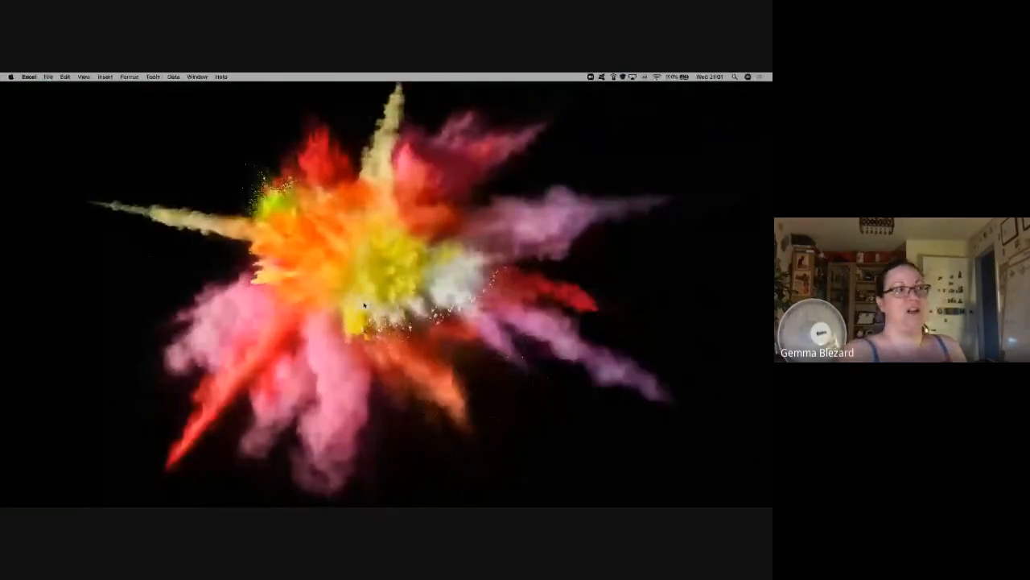
key("ctrl+Left")
key("ctrl+Left")
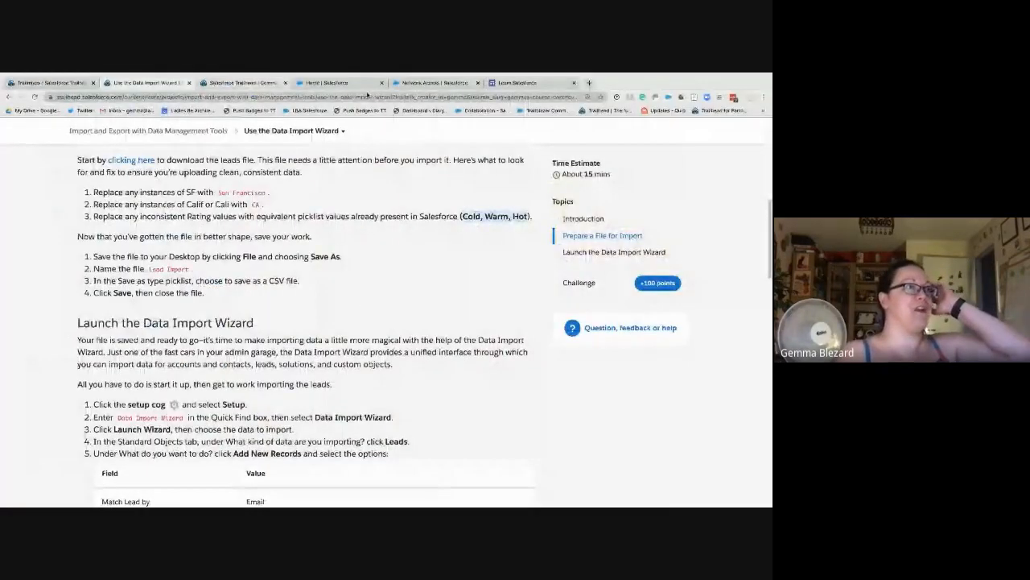
Step: In Setup, Quick Find 'data im', open Data Import Wizard and launch the wizard
left_click(435, 83)
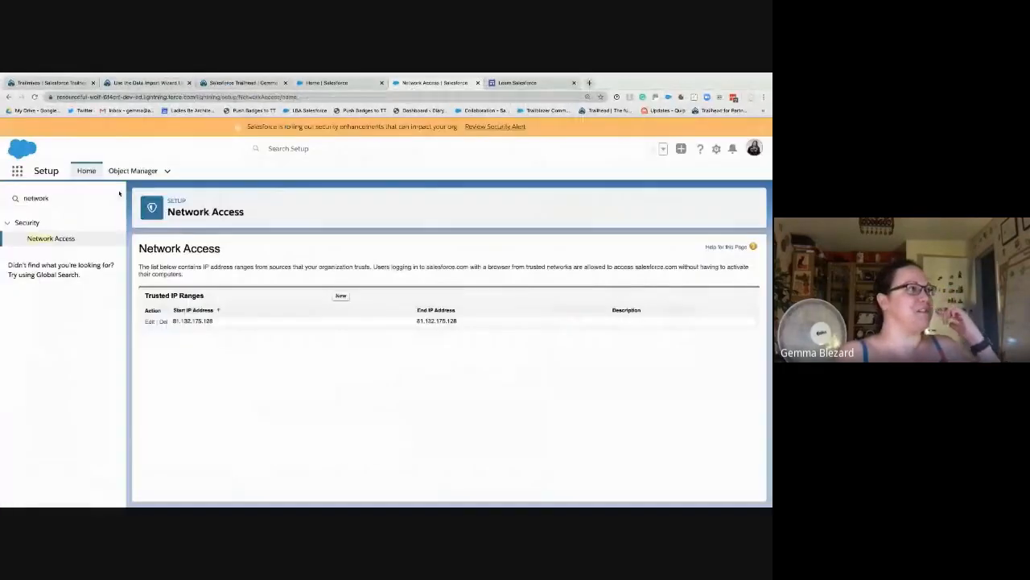
double_click(50, 198)
key("BackSpace")
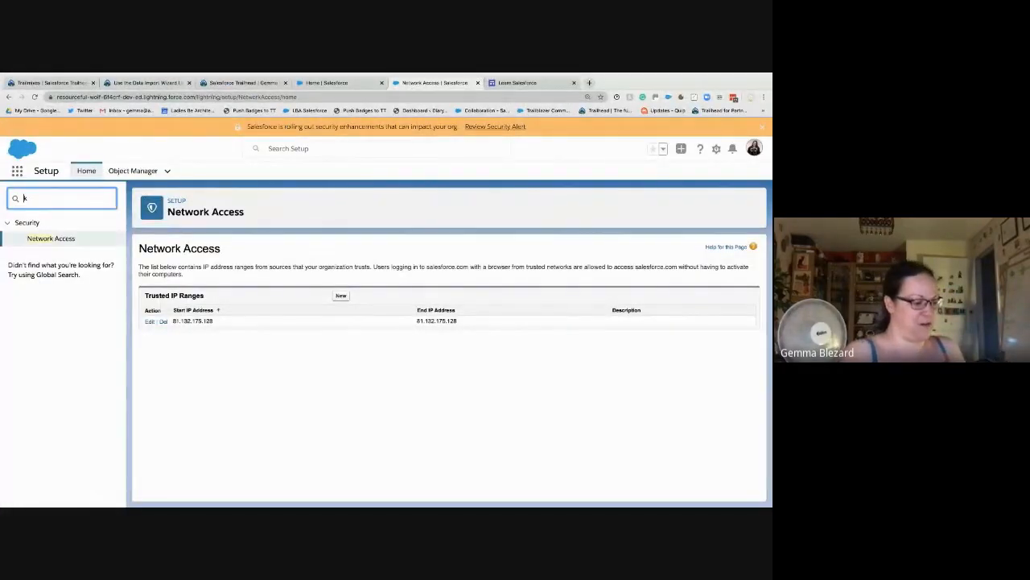
type("data im")
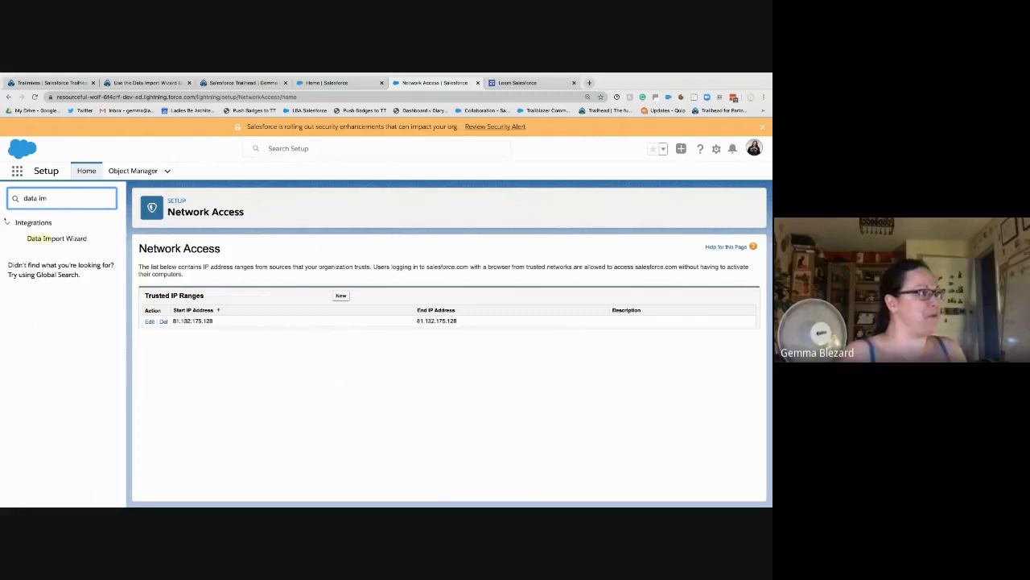
left_click(58, 238)
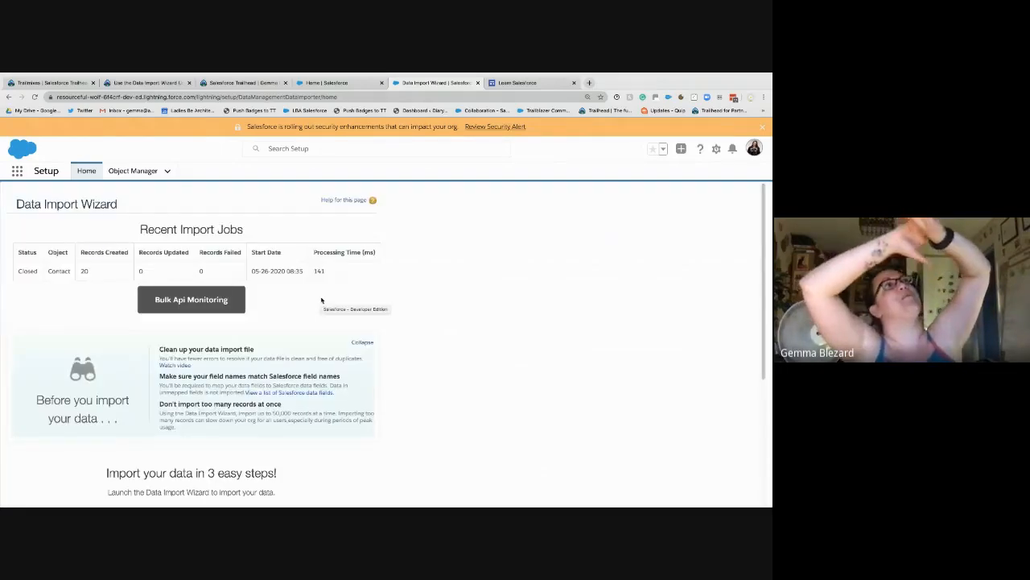
scroll(326, 318, "down", 5)
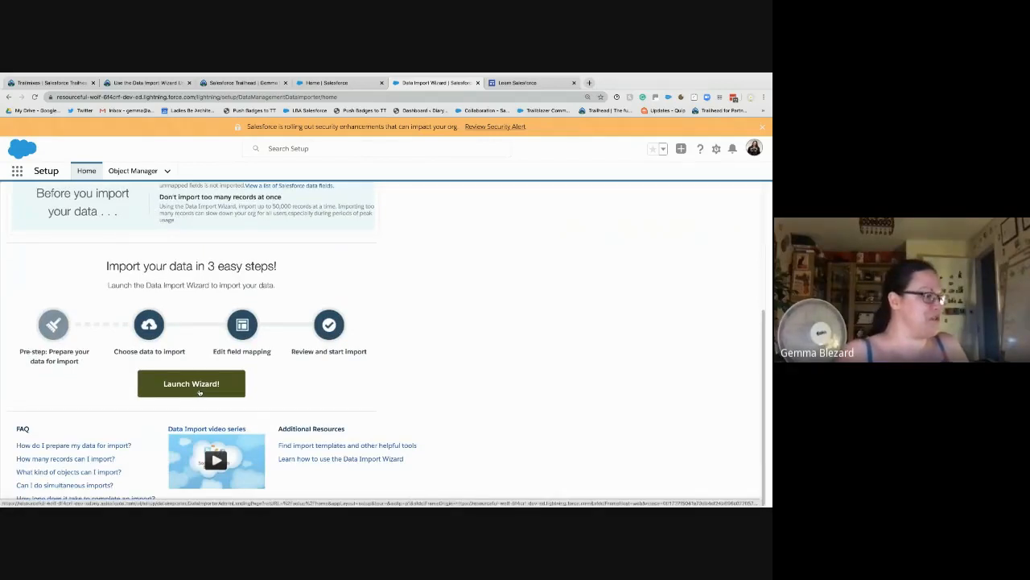
left_click(198, 392)
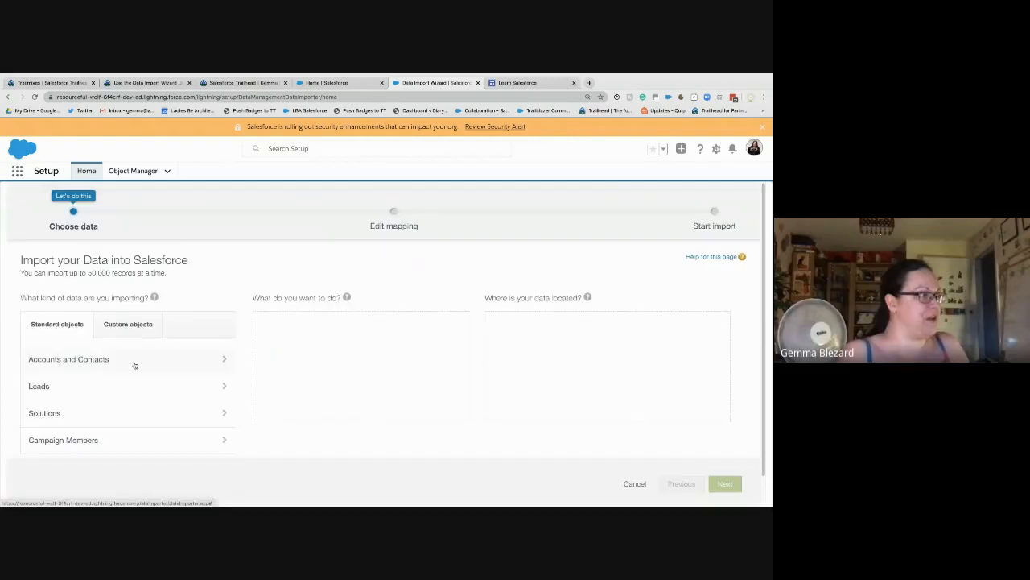
Step: Choose Leads under Standard objects, checking the Trailhead steps beside the wizard
left_click(82, 392)
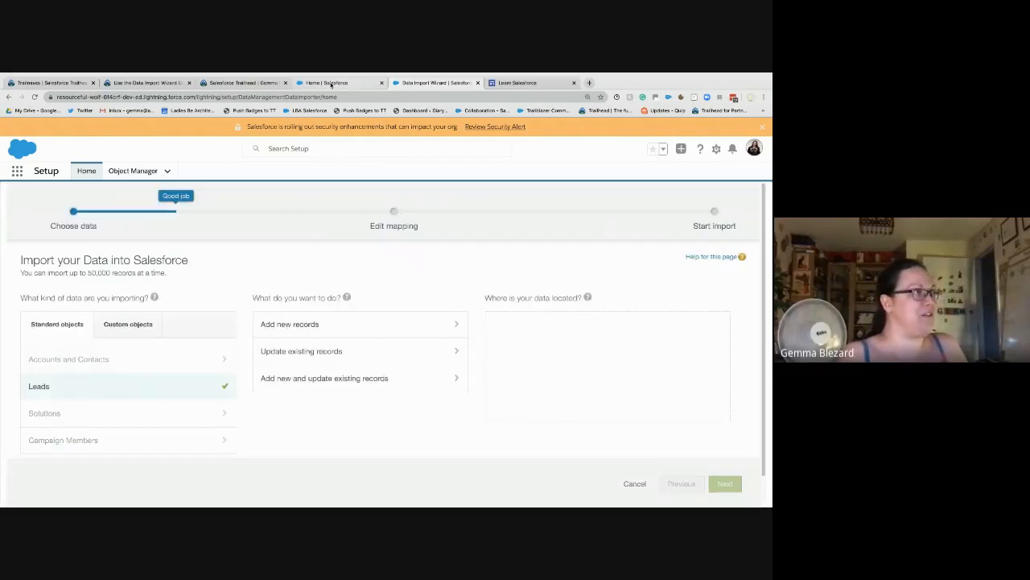
left_click_drag(144, 83, 336, 83)
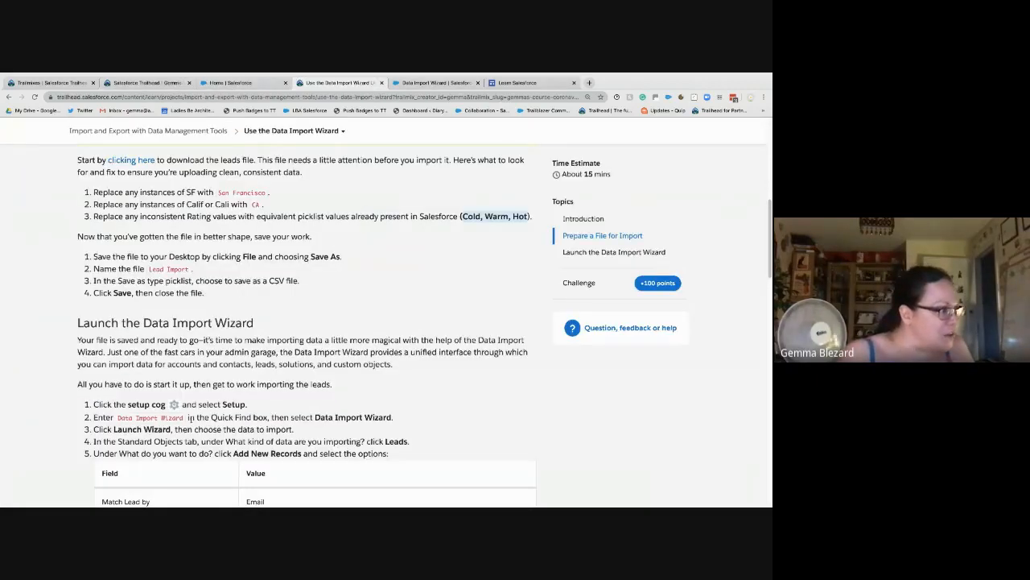
scroll(379, 201, "down", 3)
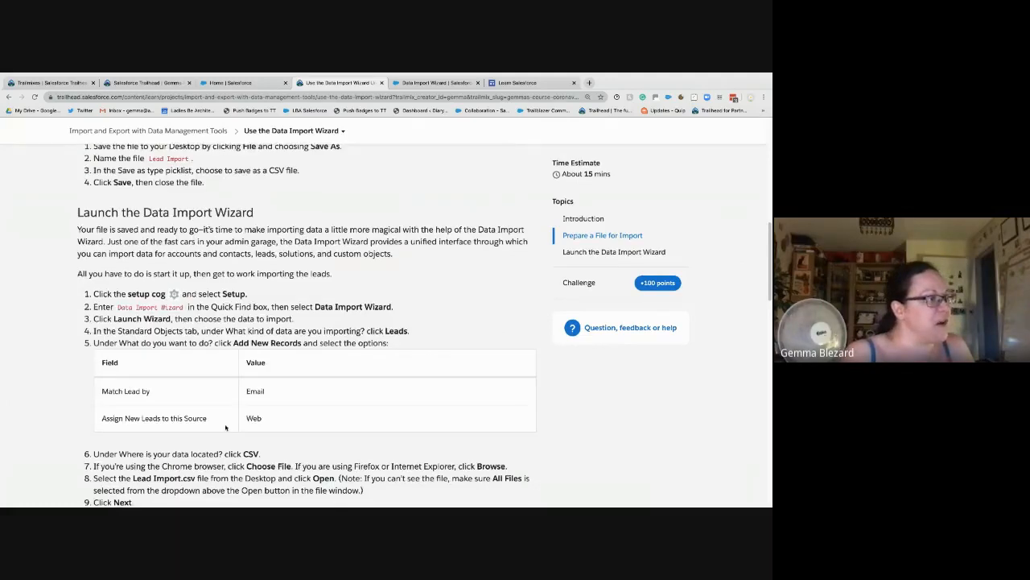
left_click(413, 83)
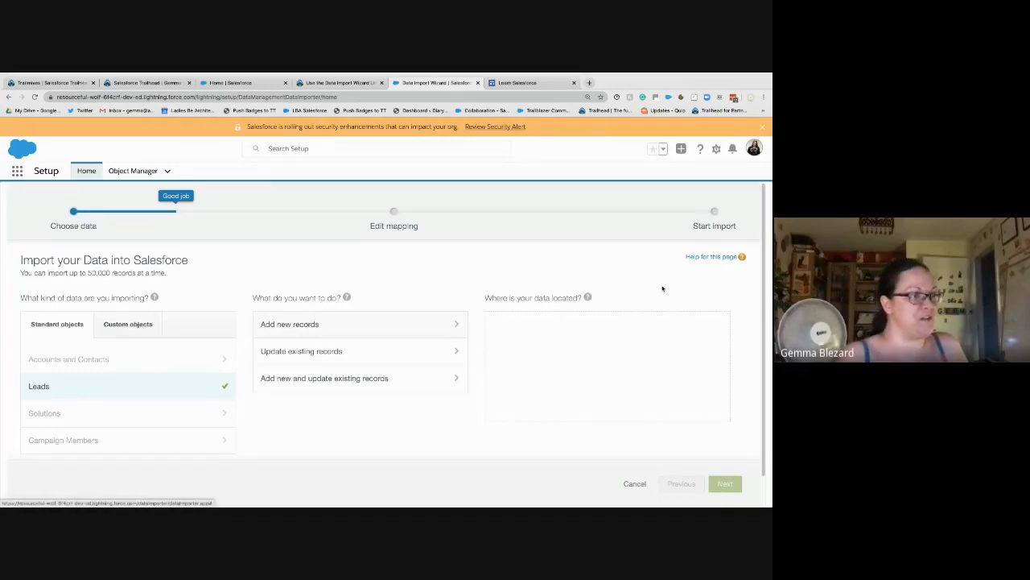
Step: Add new lead records matched by Email, assigned to source Web, with assignment rule --None--
left_click(308, 323)
scroll(394, 332, "down", 3)
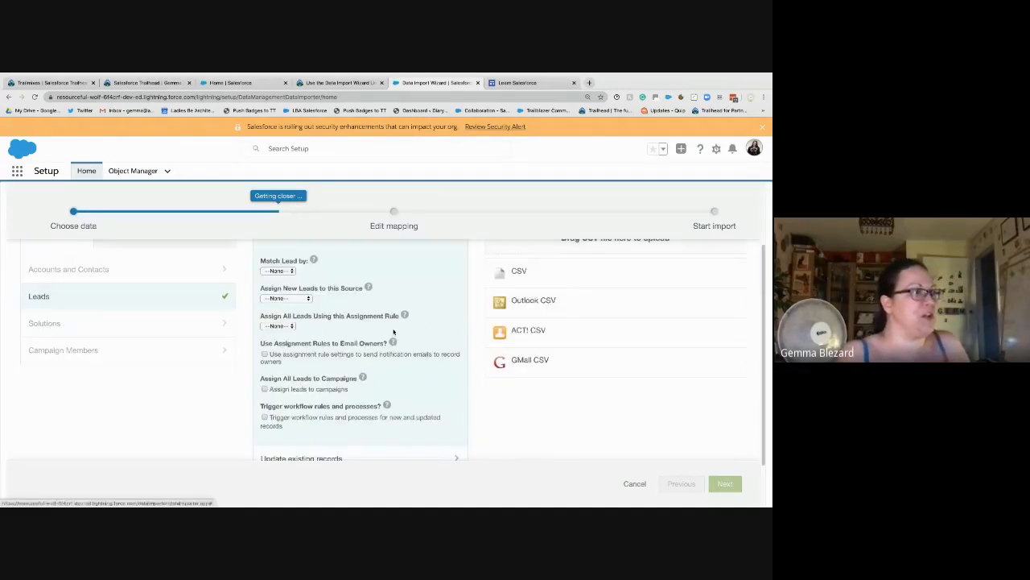
left_click(278, 270)
left_click(273, 282)
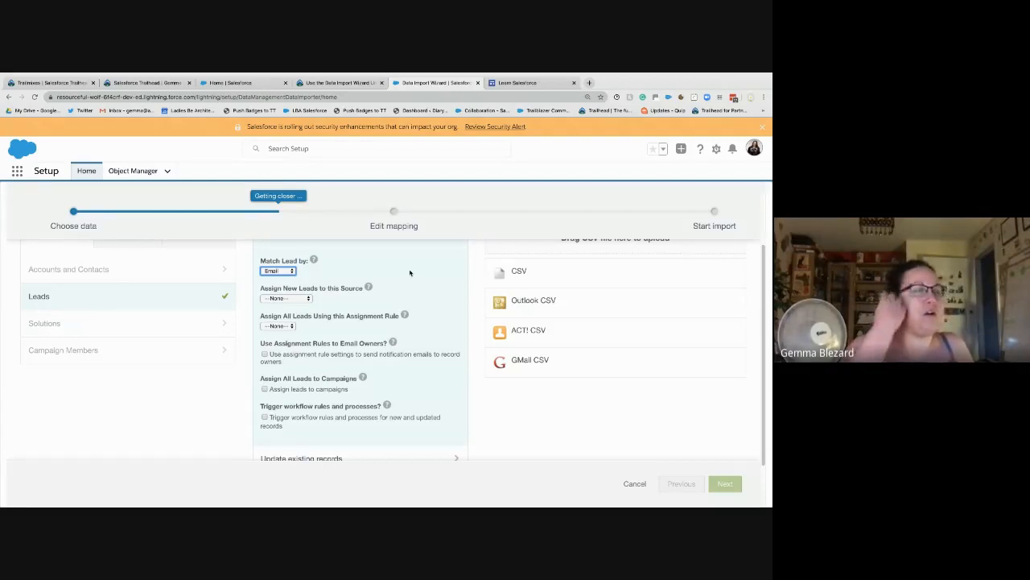
left_click(281, 299)
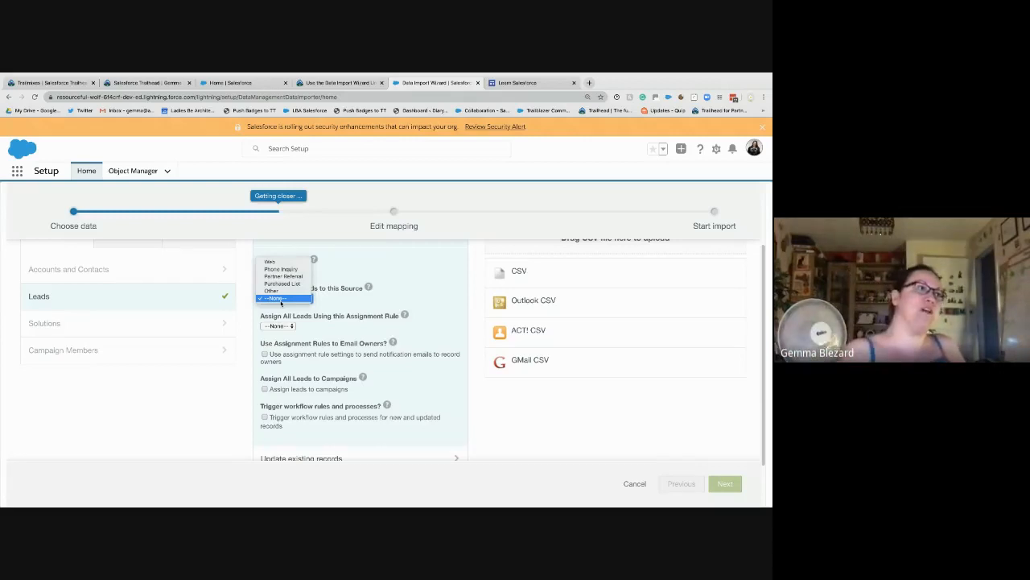
left_click(280, 264)
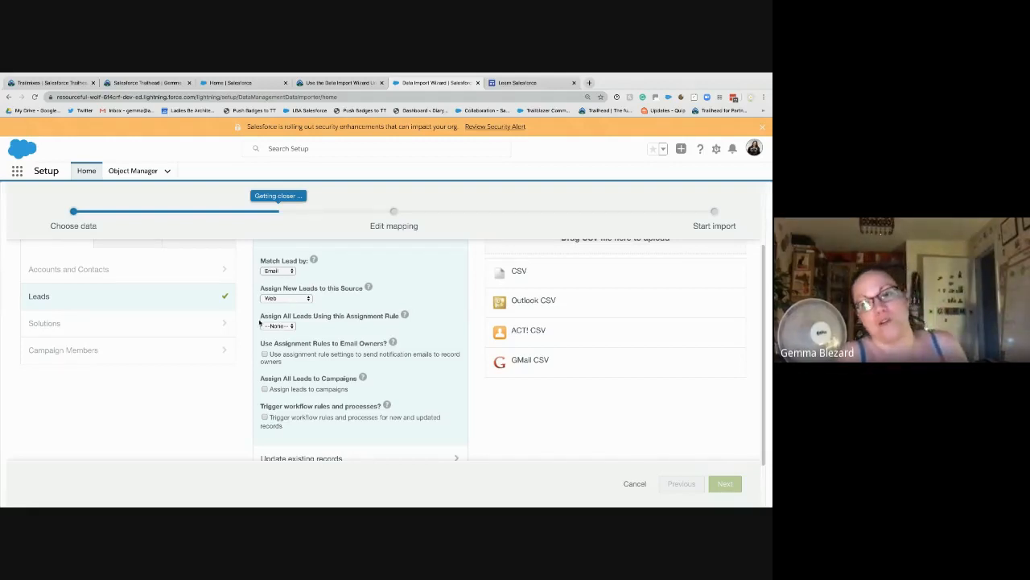
left_click(278, 326)
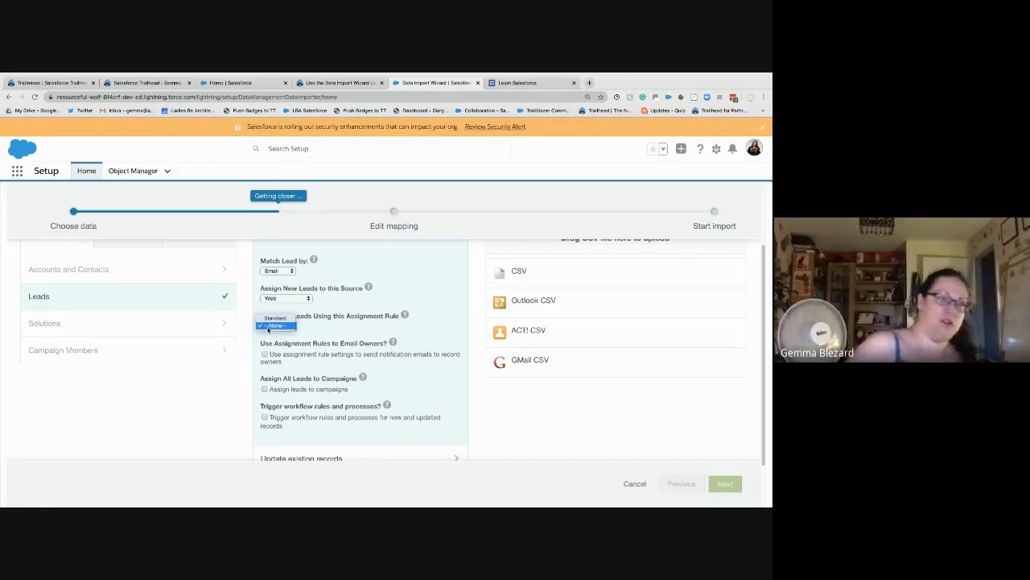
left_click(270, 326)
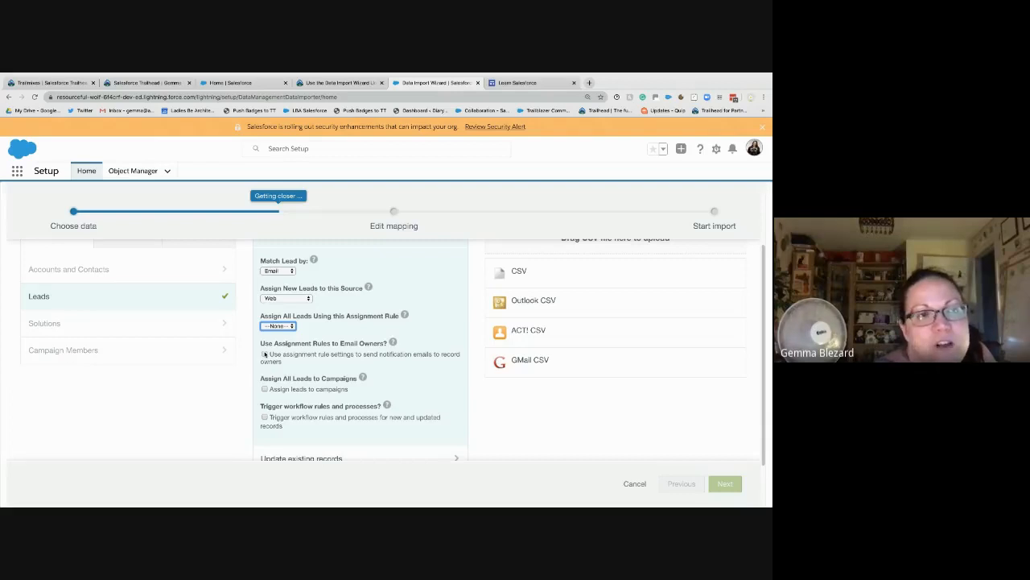
scroll(380, 376, "up", 2)
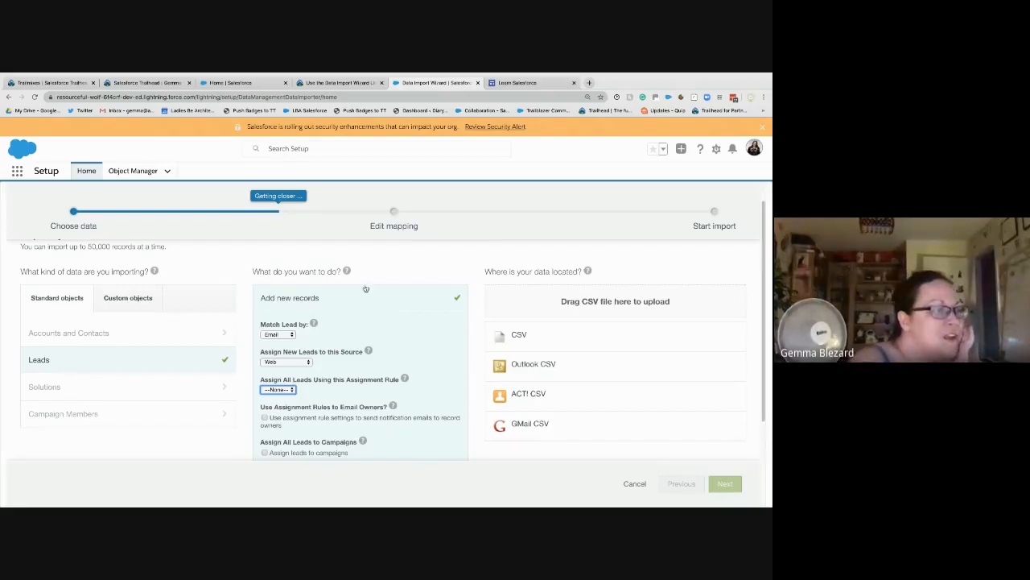
left_click(301, 337)
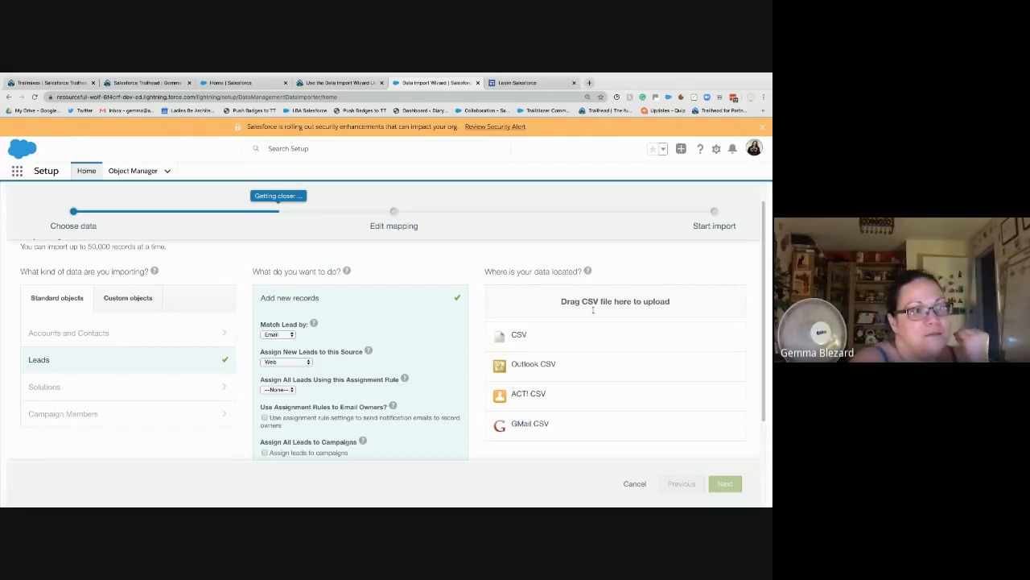
Step: Attach Lead import.csv from the Desktop as the CSV source and continue to field mapping
left_click(523, 336)
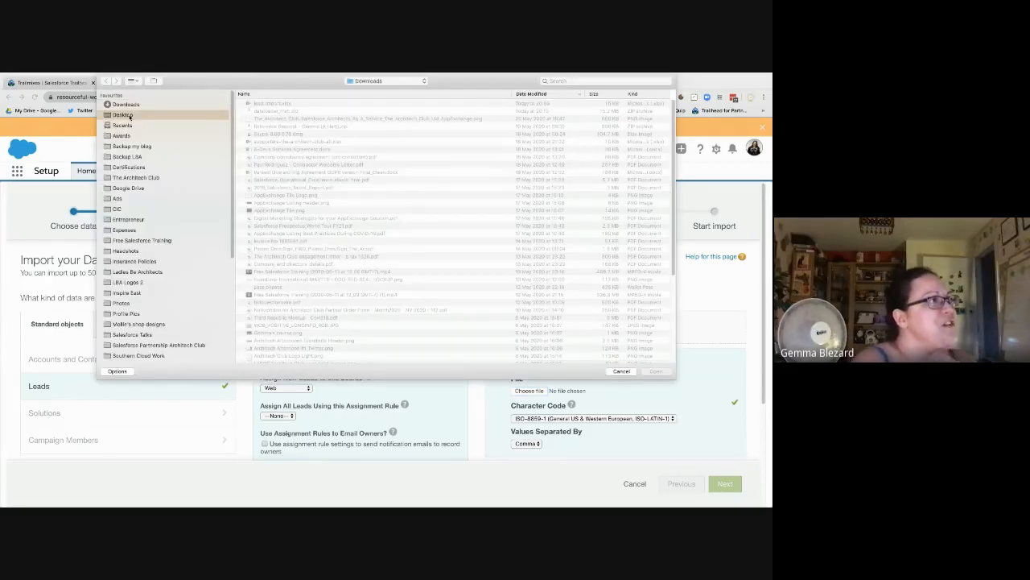
left_click(123, 115)
left_click(259, 104)
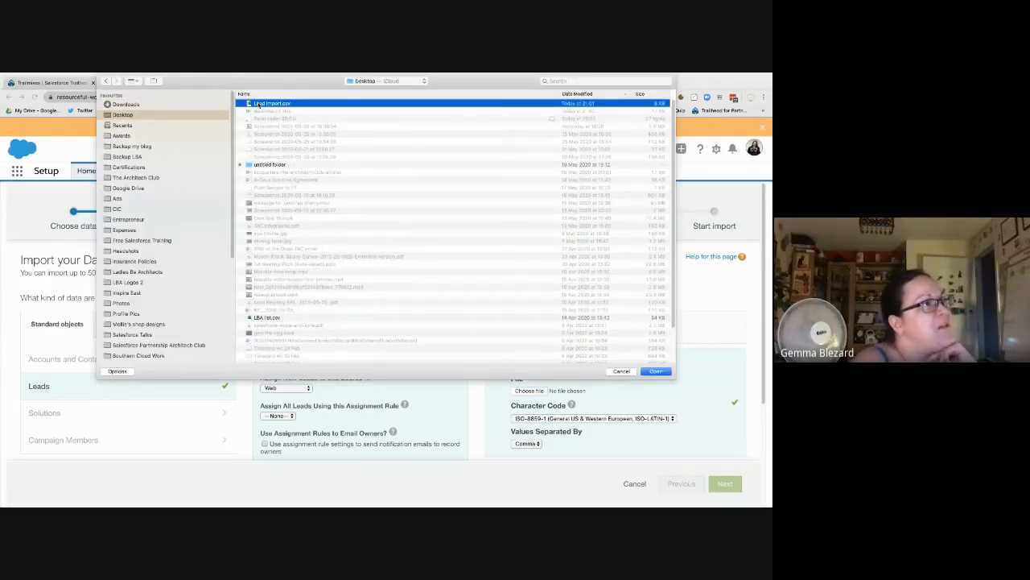
double_click(259, 105)
scroll(625, 351, "down", 3)
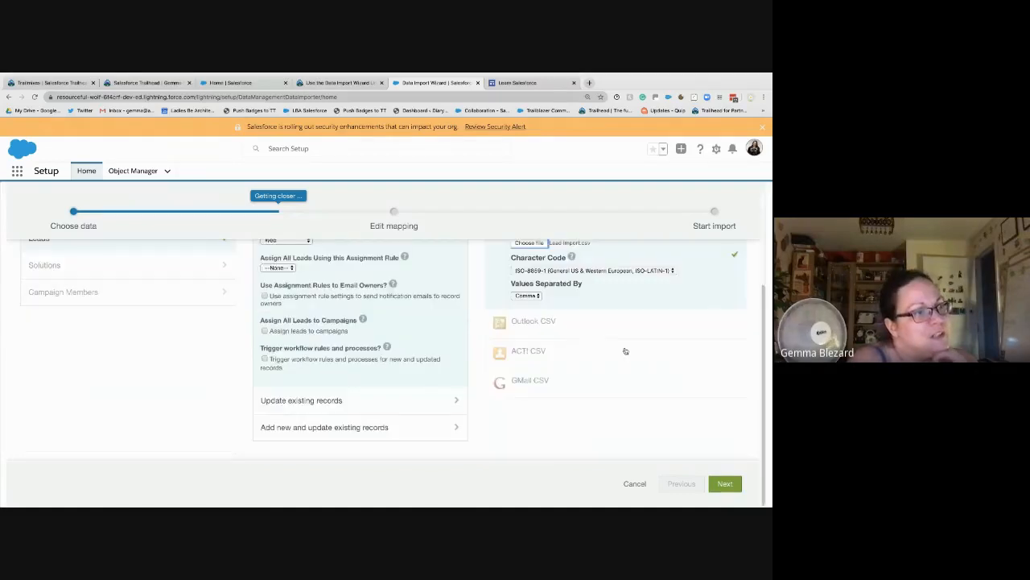
left_click(724, 483)
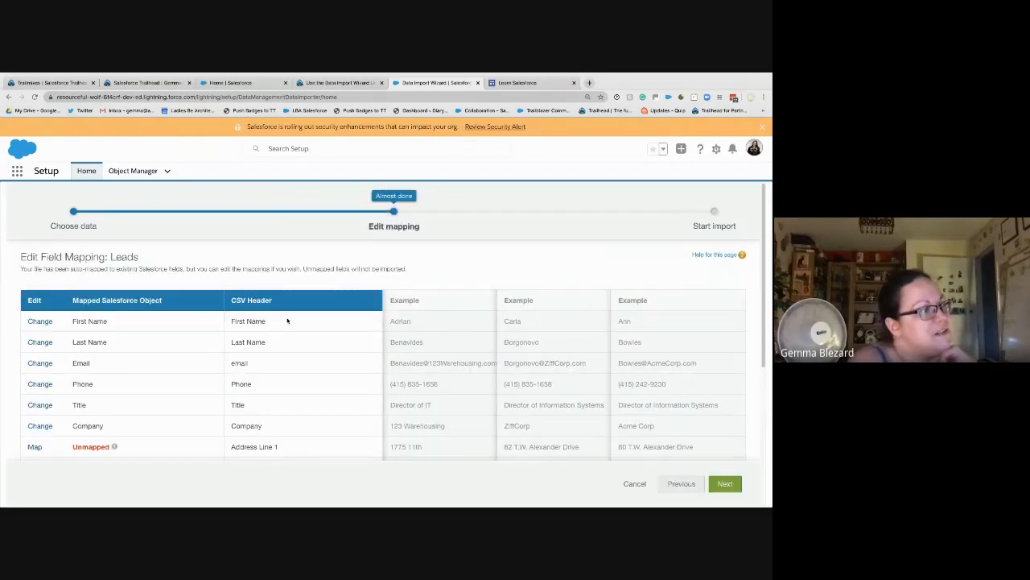
Step: Map the unmapped Address Line 1 column to the Street lead field
scroll(418, 370, "down", 5)
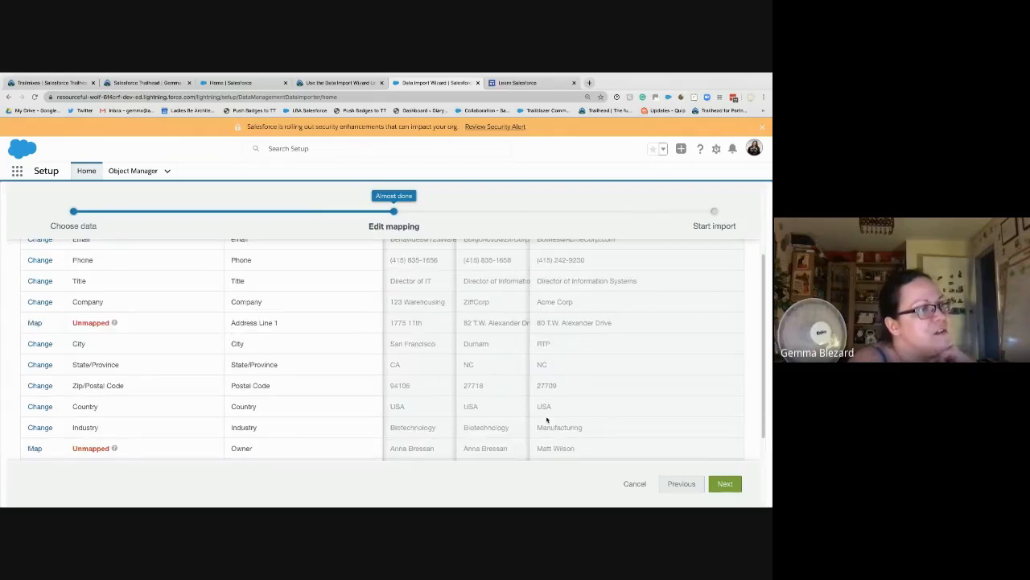
scroll(483, 402, "down", 3)
scroll(315, 390, "up", 10)
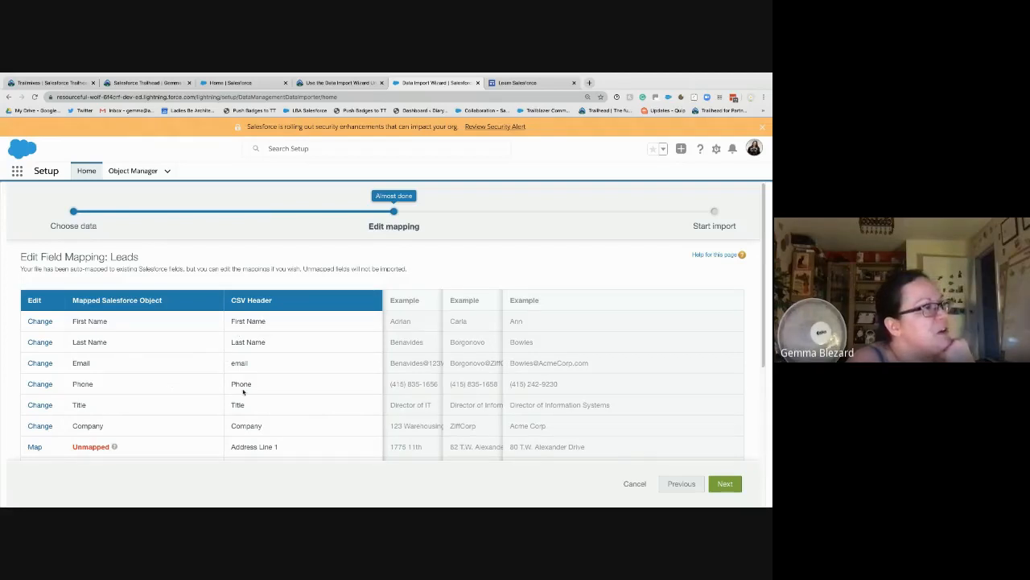
scroll(243, 436, "down", 1)
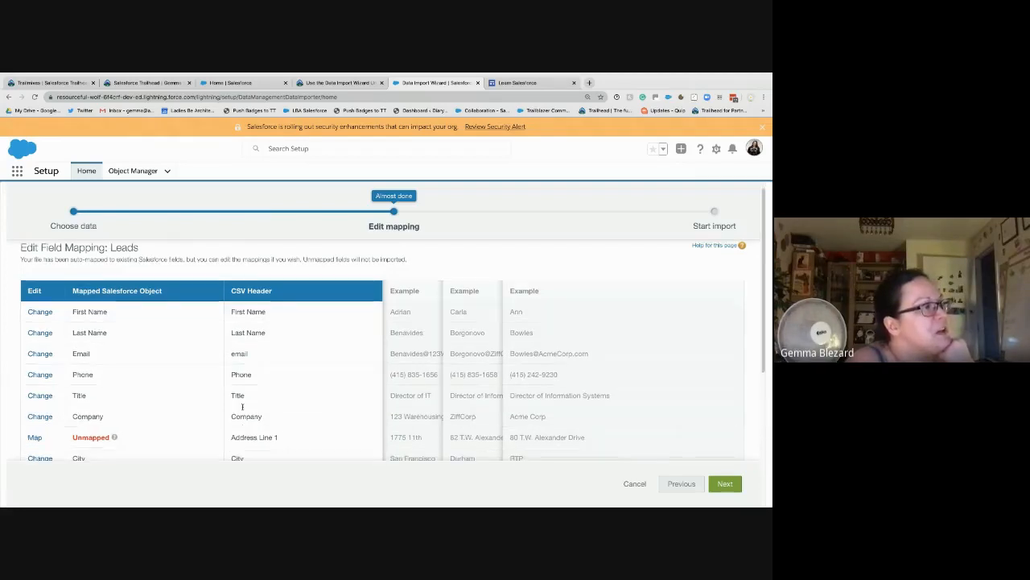
scroll(143, 417, "down", 2)
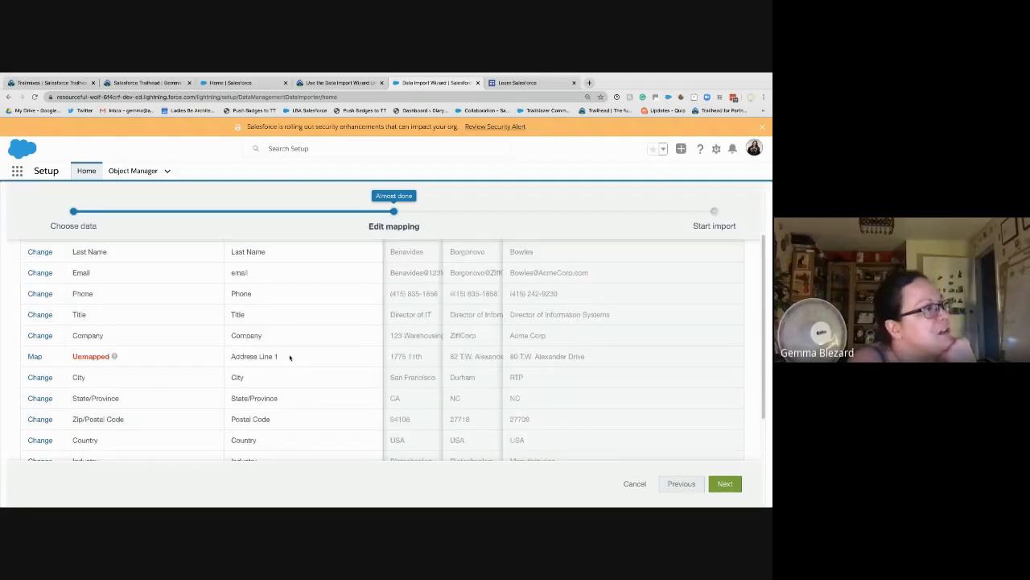
left_click(35, 356)
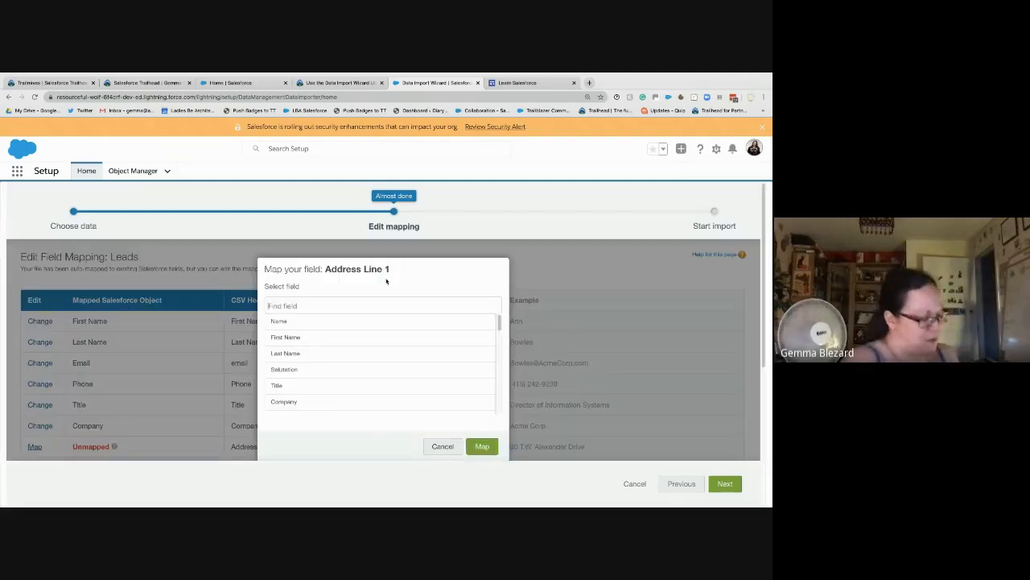
type("Street")
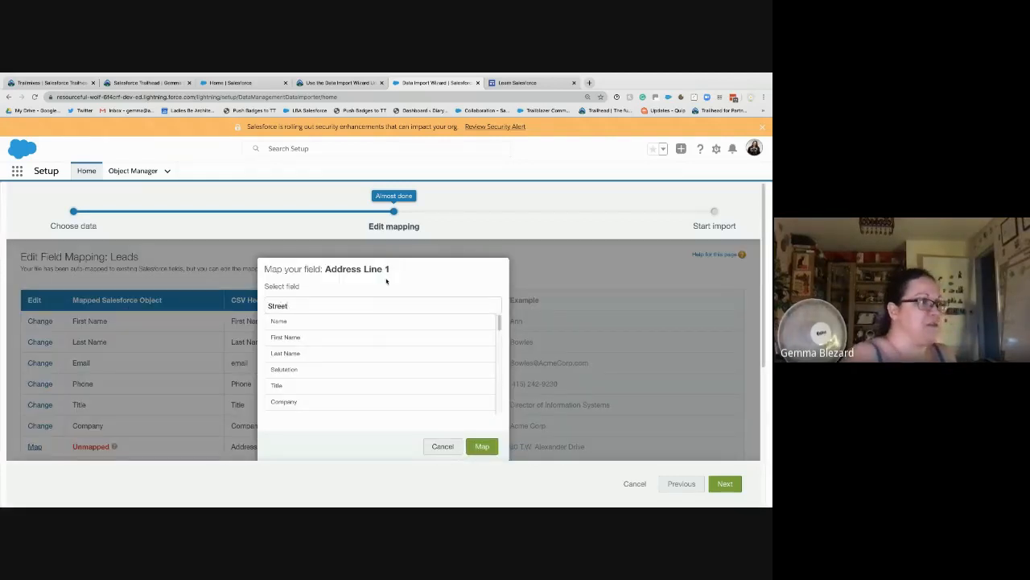
left_click(278, 315)
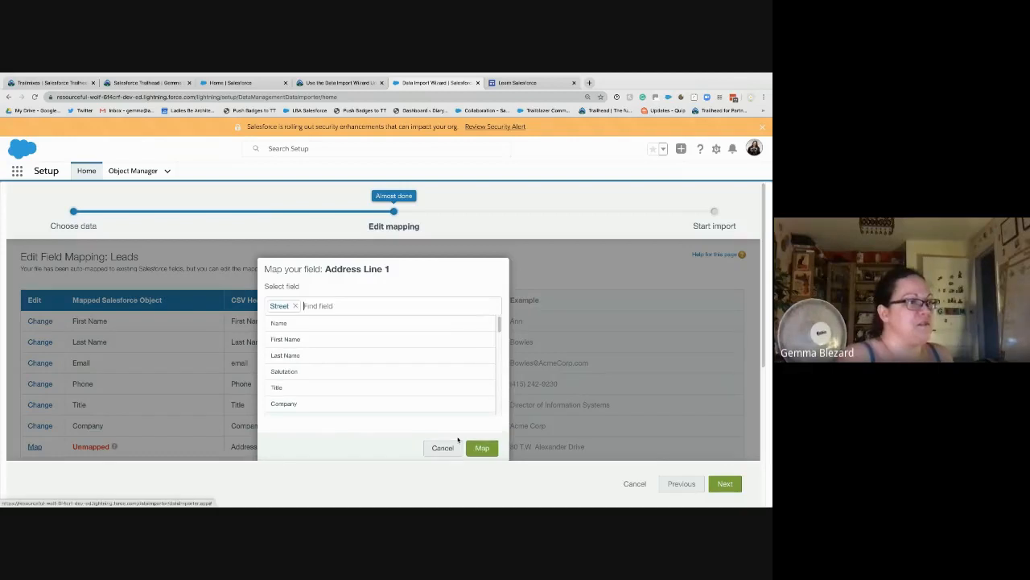
left_click(481, 446)
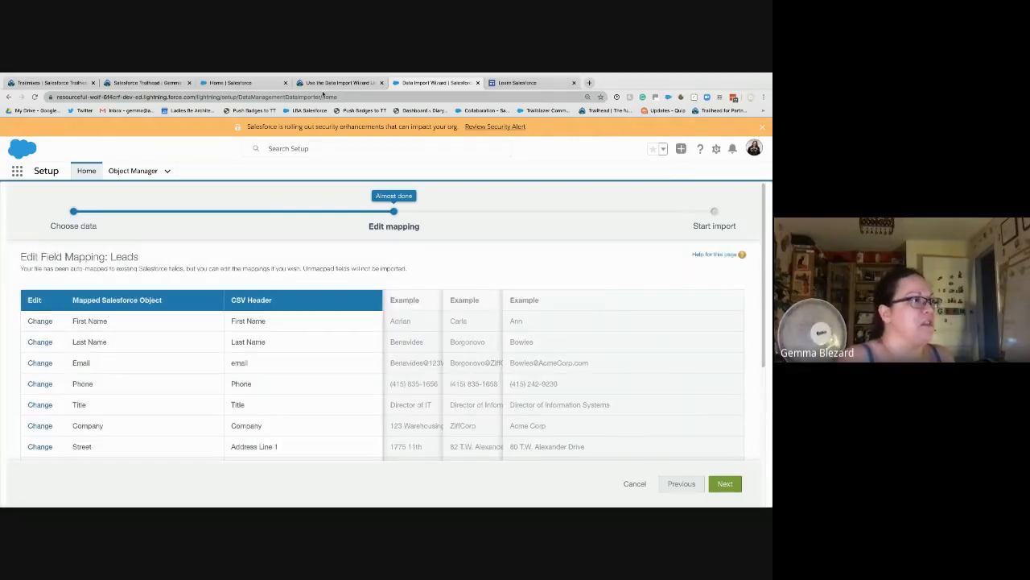
Step: Review the Trailhead field-mapping steps, then scroll the mapping table to the Owner row
left_click(332, 83)
scroll(277, 424, "down", 3)
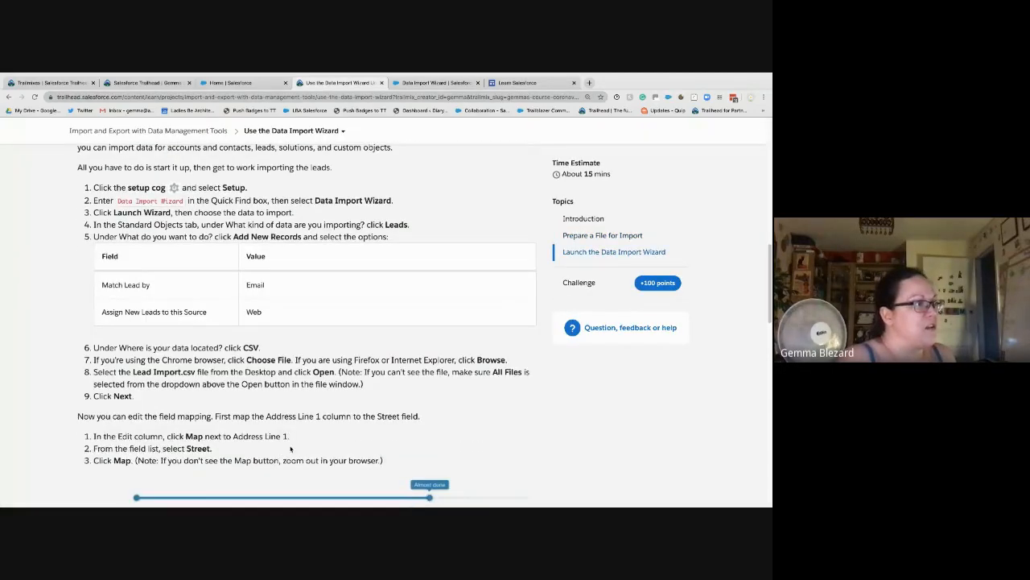
scroll(262, 448, "down", 6)
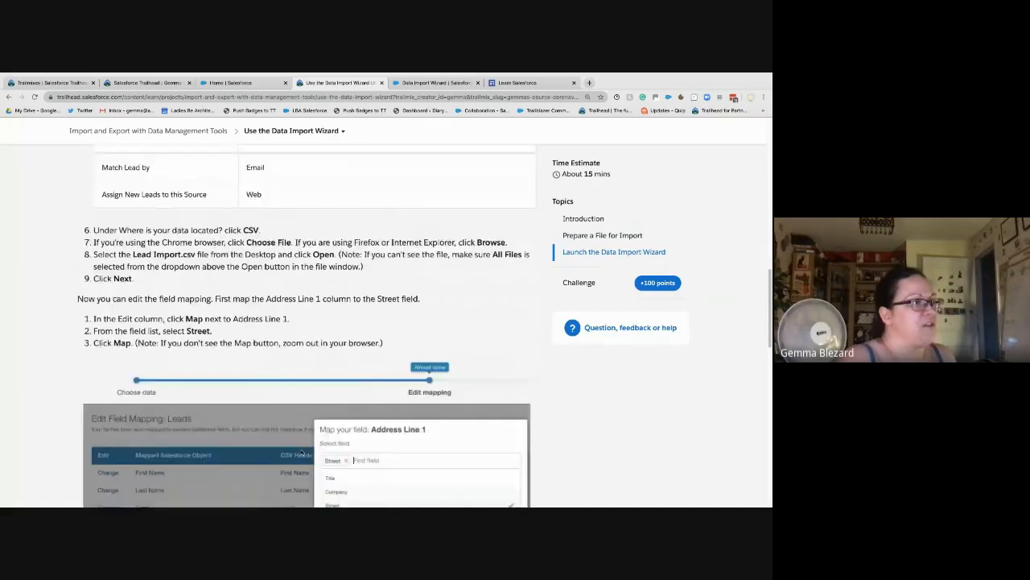
scroll(306, 443, "down", 1)
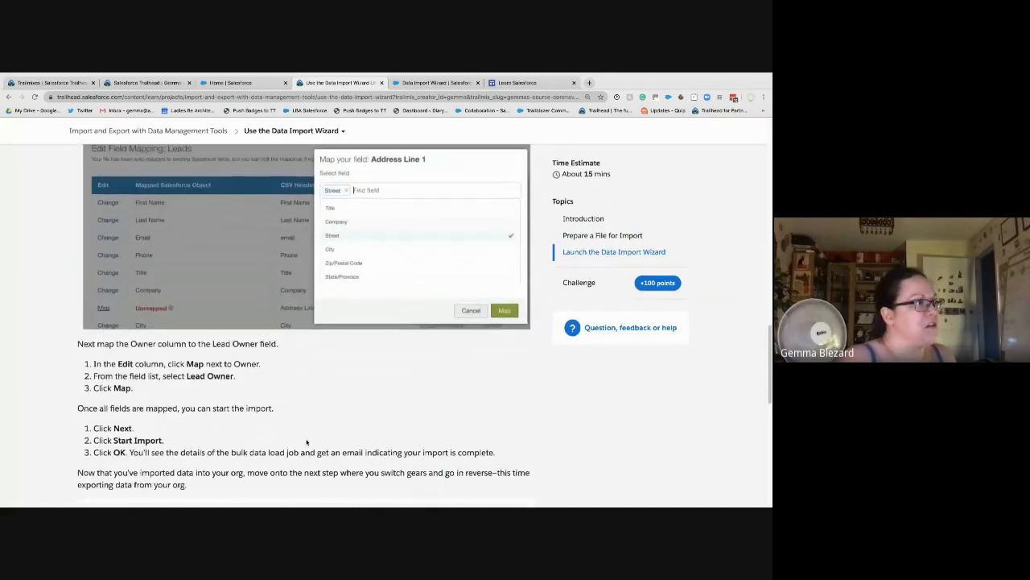
key("ctrl+Tab")
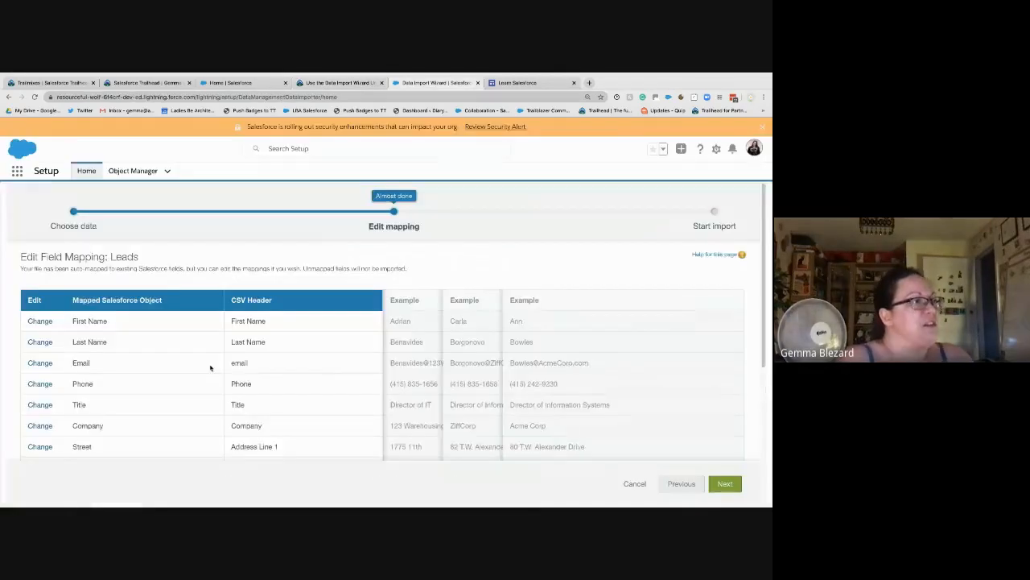
scroll(211, 364, "down", 5)
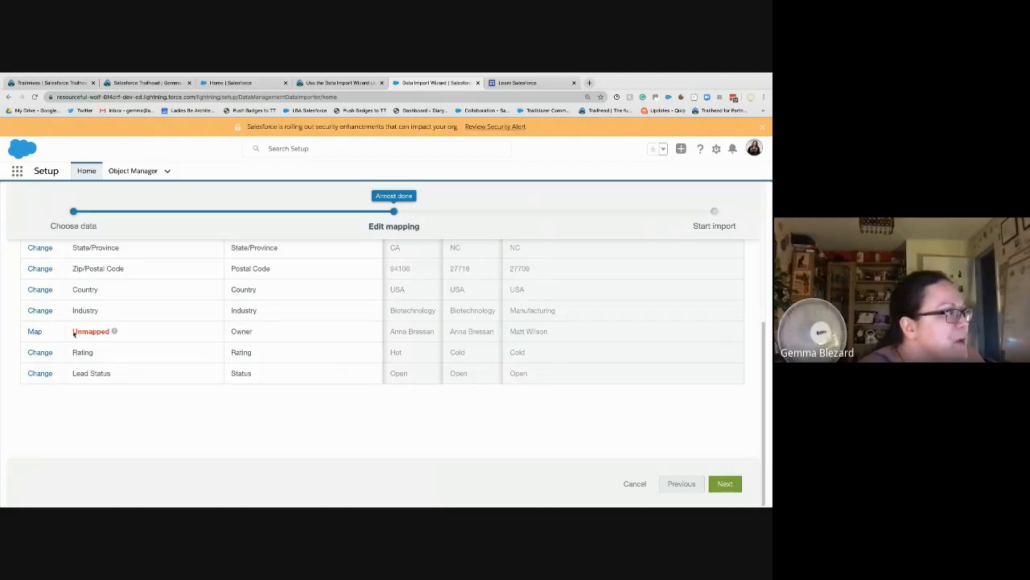
Step: Map the Owner column to Lead Owner and proceed to the import review
left_click(34, 331)
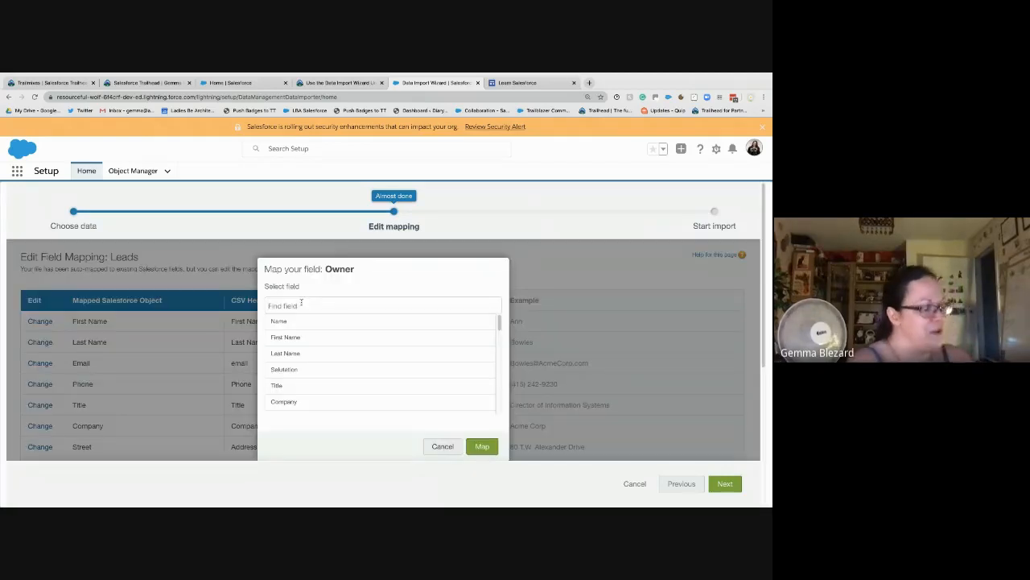
type("owne")
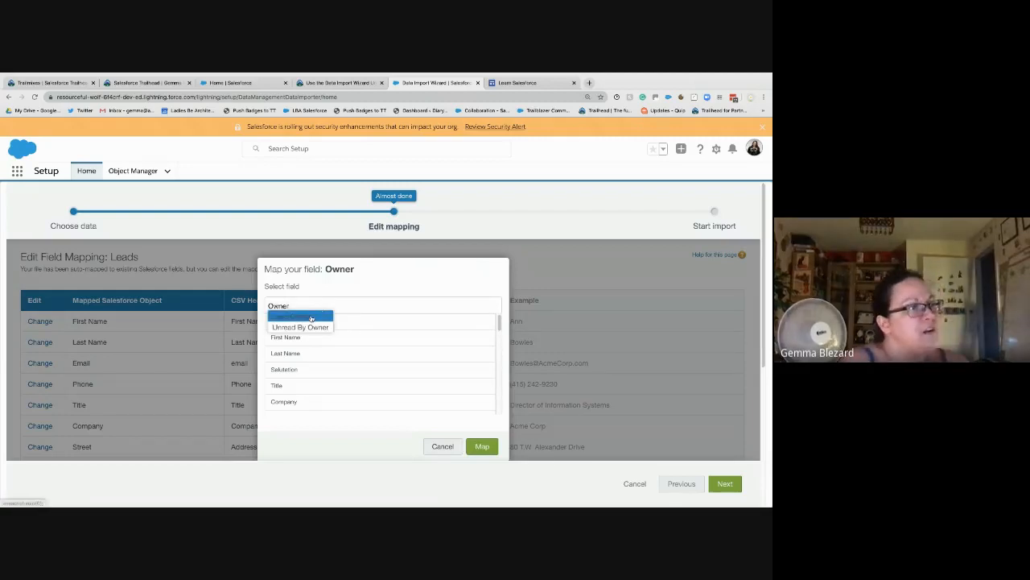
left_click(312, 318)
left_click(481, 447)
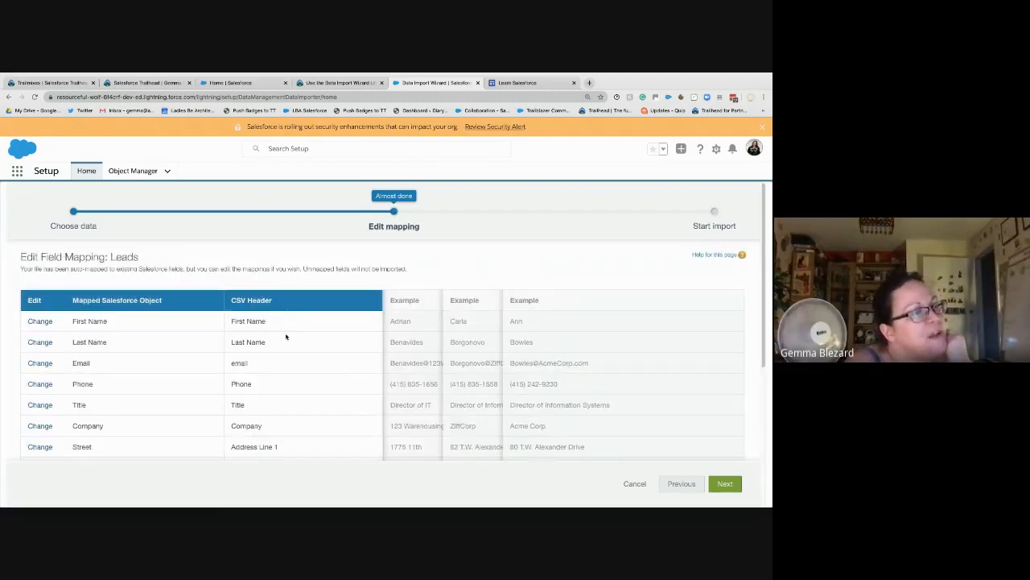
scroll(285, 337, "down", 5)
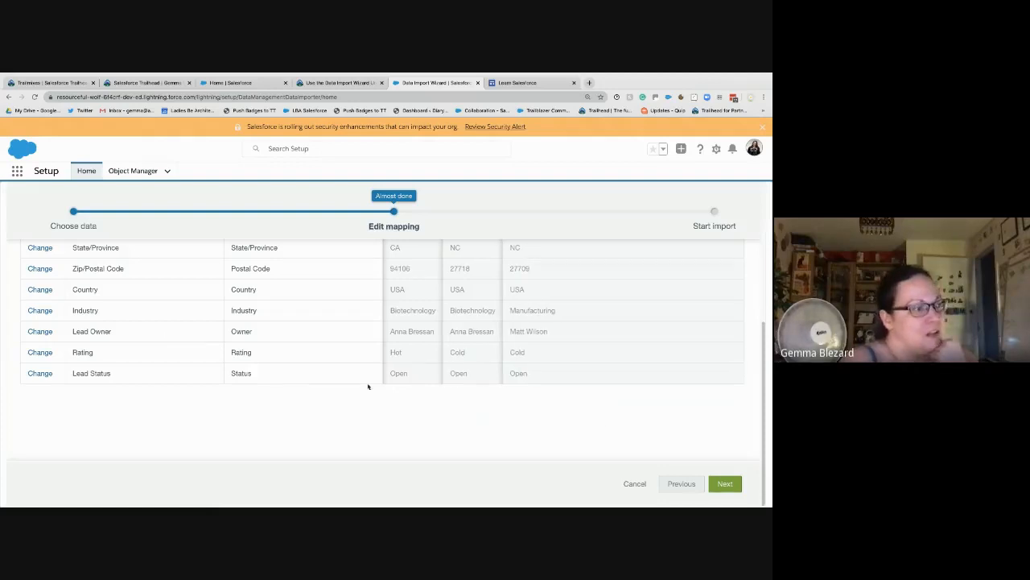
left_click(726, 486)
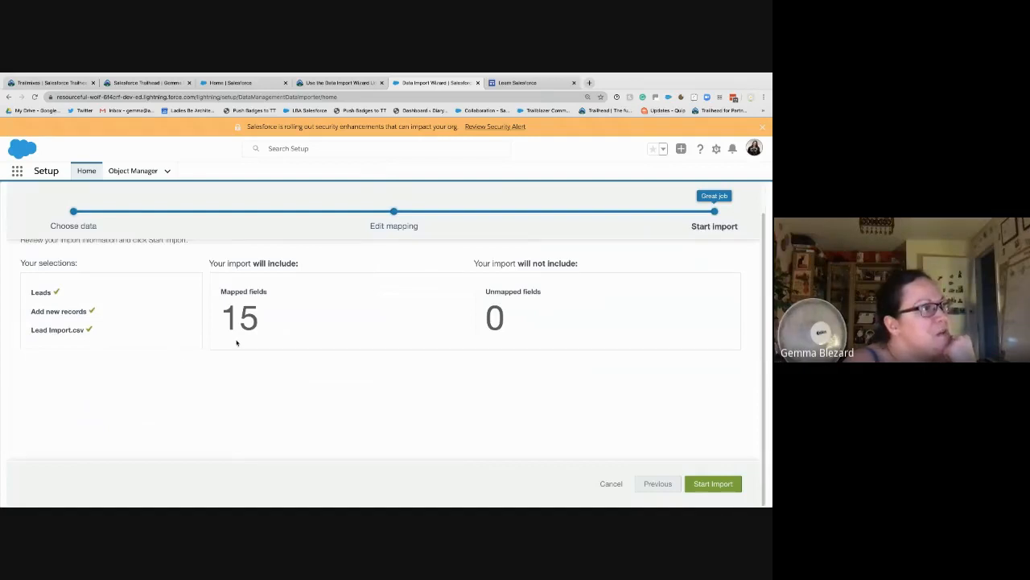
Step: Start the lead import and confirm to view the Bulk Data Load Job status
left_click(713, 488)
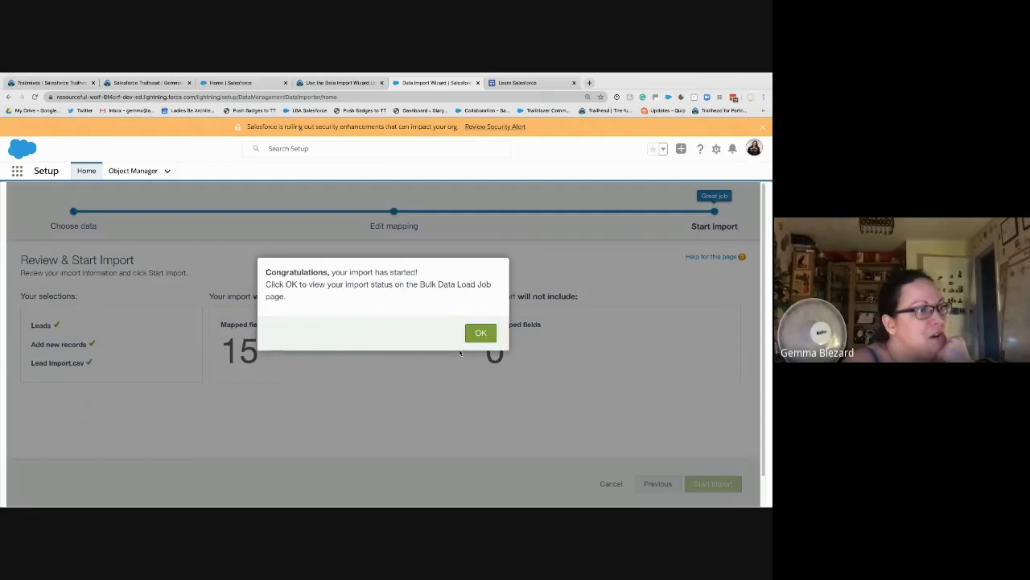
left_click(481, 337)
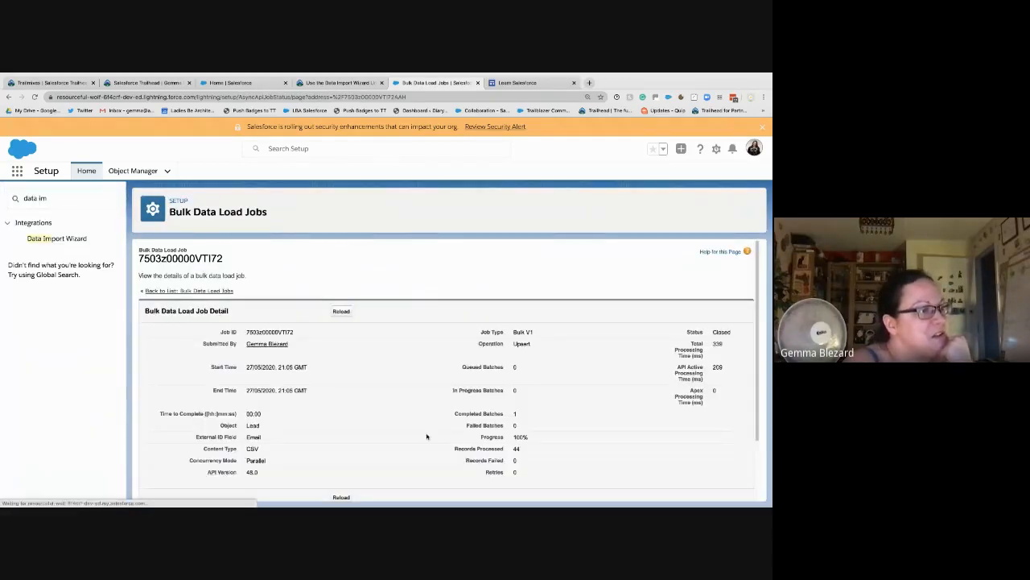
Step: Review the closed job (44 processed, 0 failed) and download and open result.csv
scroll(426, 436, "down", 2)
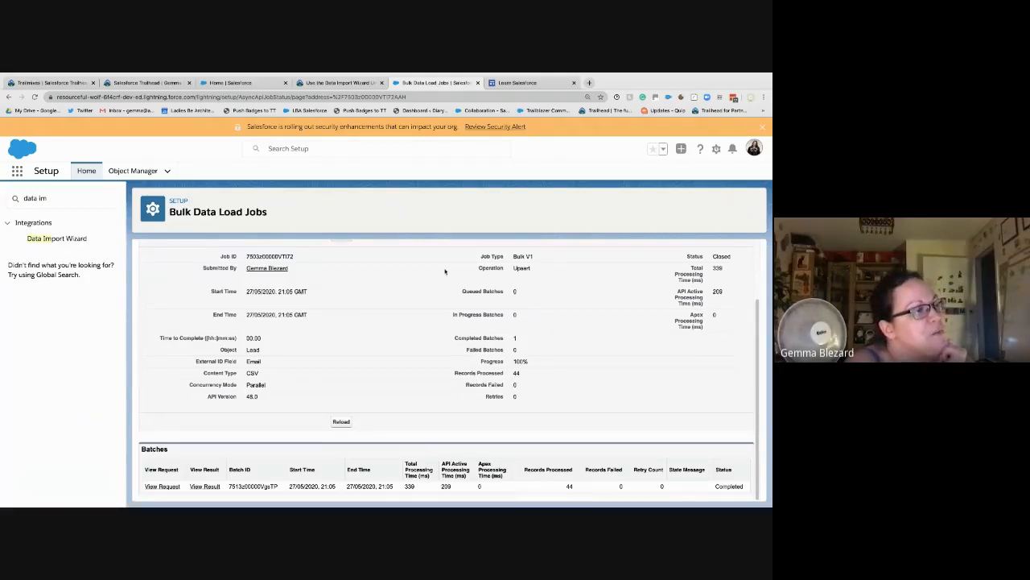
double_click(256, 361)
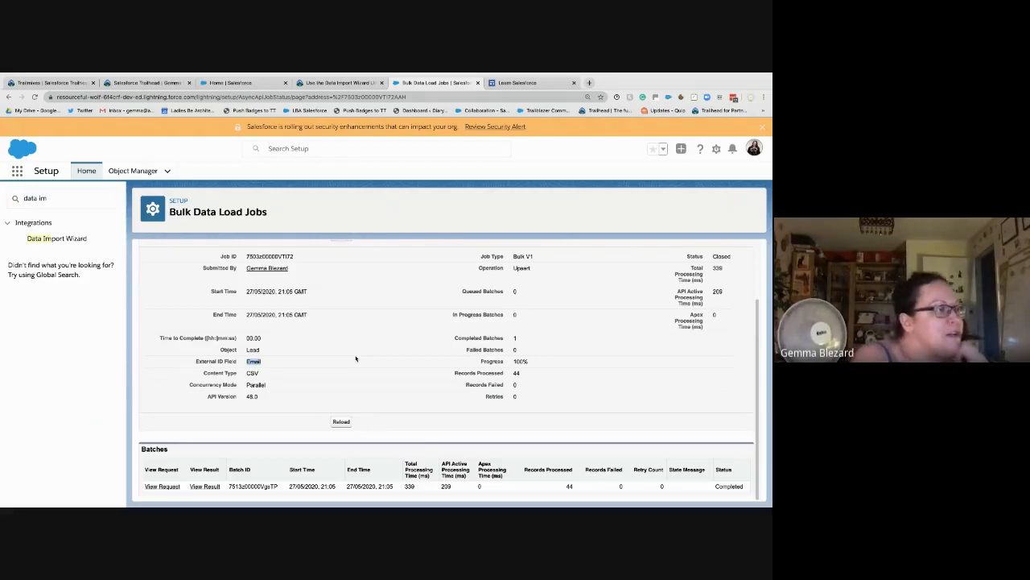
left_click(203, 486)
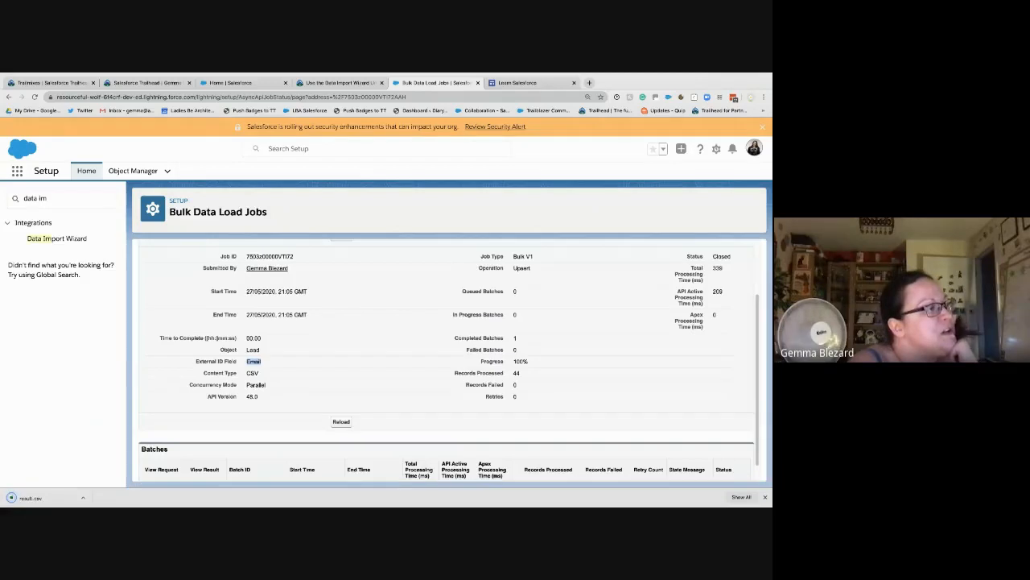
left_click(32, 498)
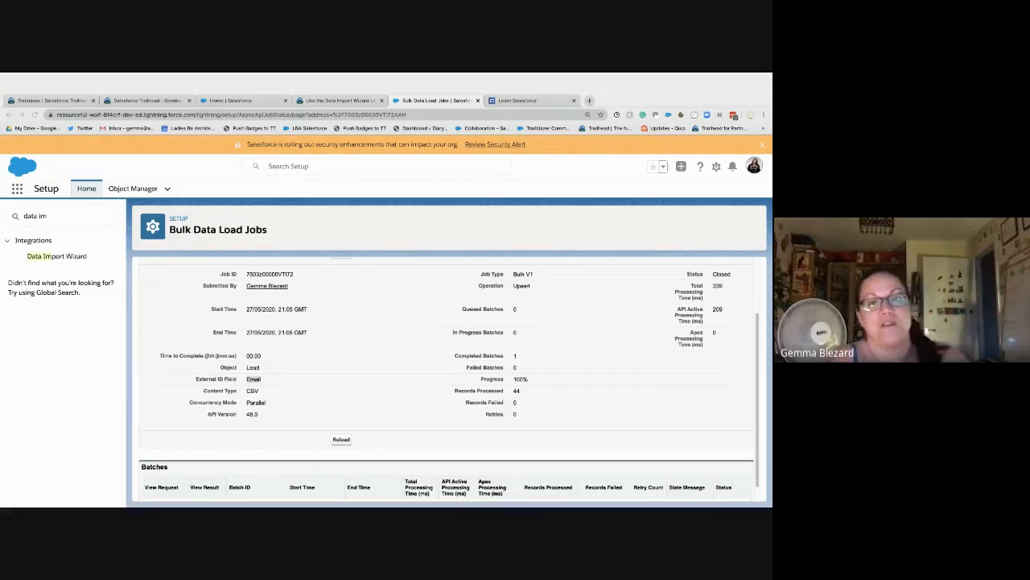
key("ctrl+Up")
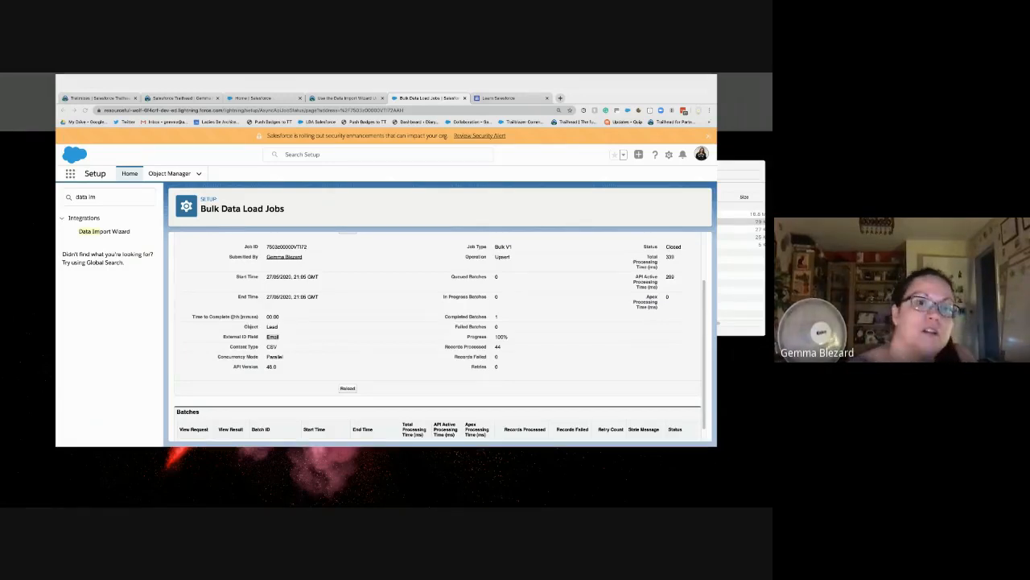
key("ctrl+Up")
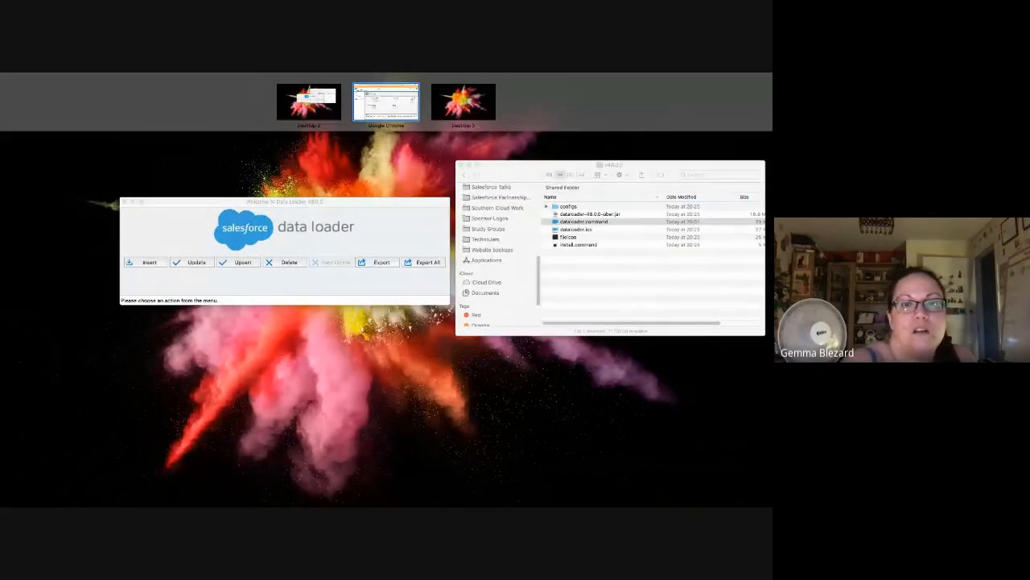
Step: Inspect result.csv in Excel, widening column A to show lead IDs with Success and Created values
left_click_drag(400, 505, 301, 201)
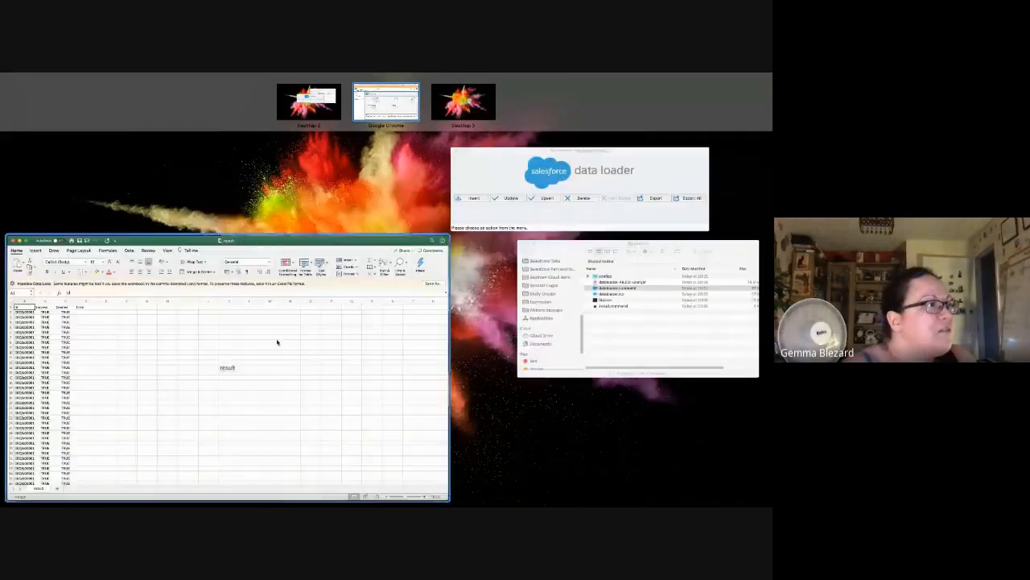
left_click(278, 343)
left_click_drag(186, 165, 414, 128)
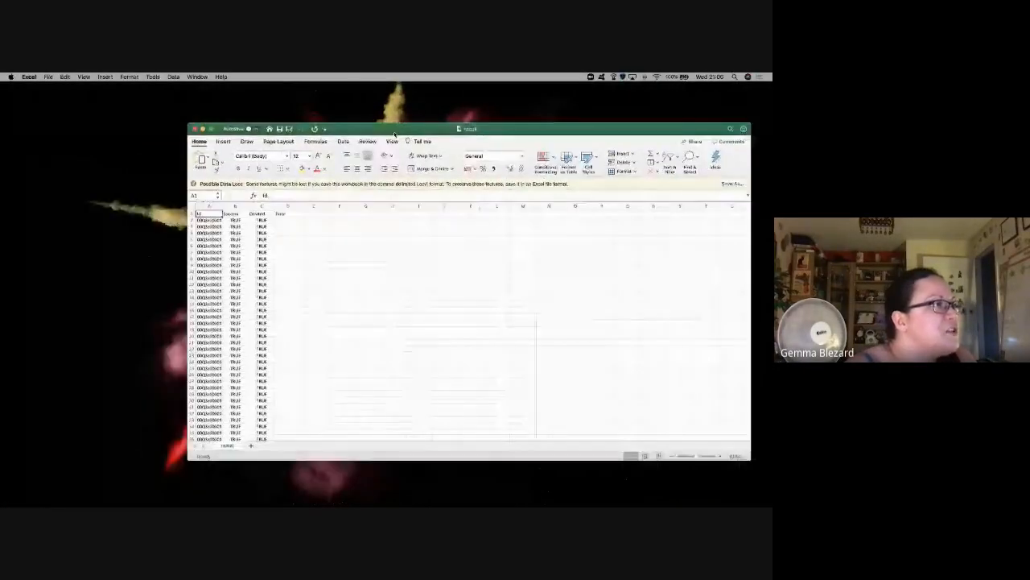
left_click_drag(220, 204, 283, 205)
left_click_drag(227, 221, 210, 400)
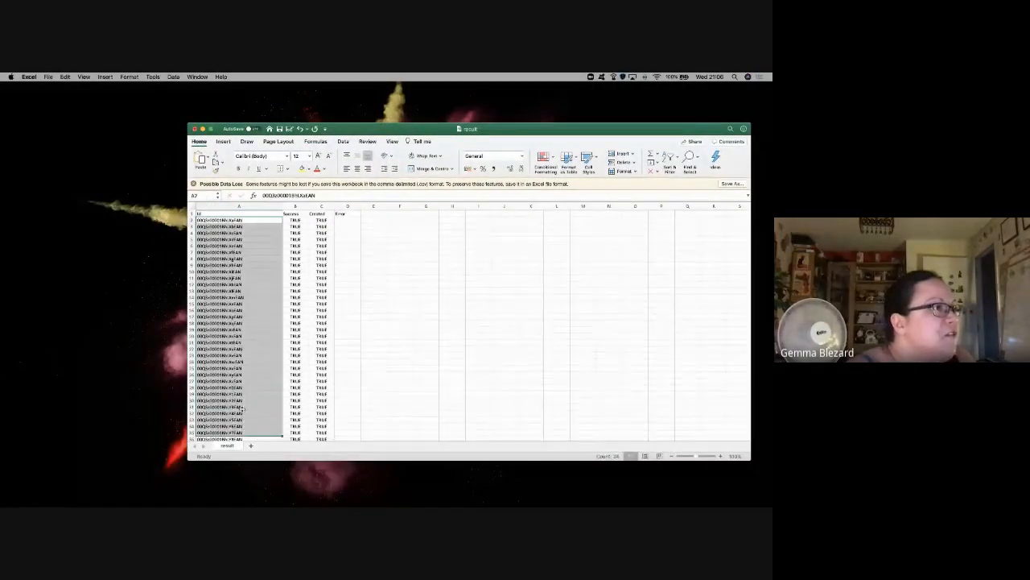
left_click_drag(302, 219, 314, 434)
scroll(314, 415, "down", 5)
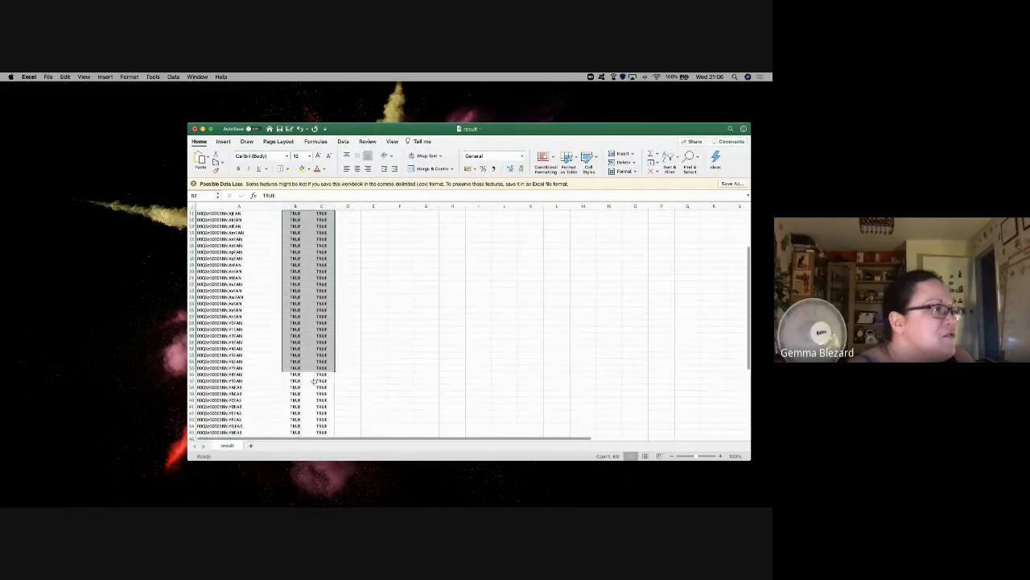
Step: Close result.csv without saving and return to the browser desktop
left_click(194, 129)
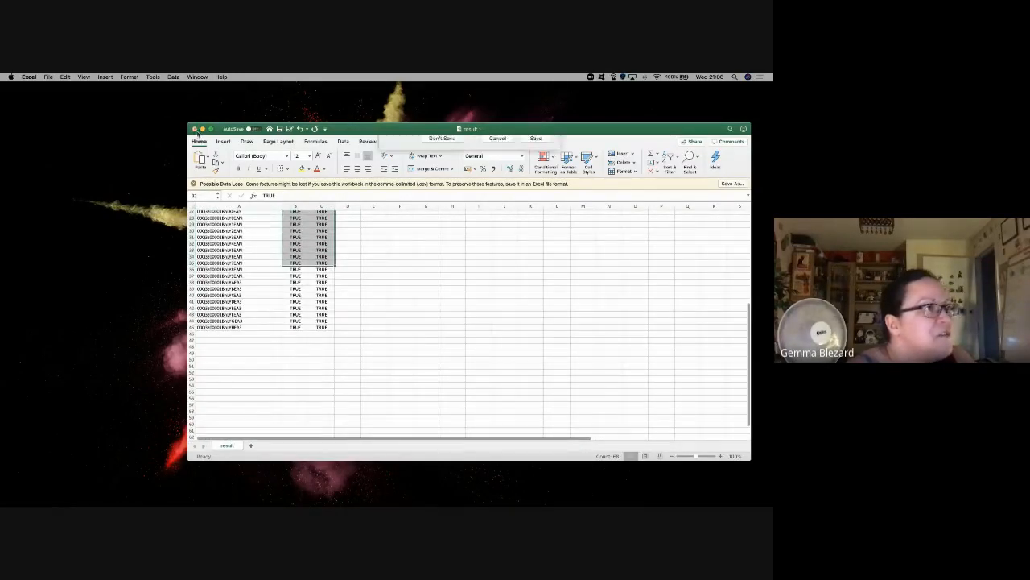
left_click(444, 177)
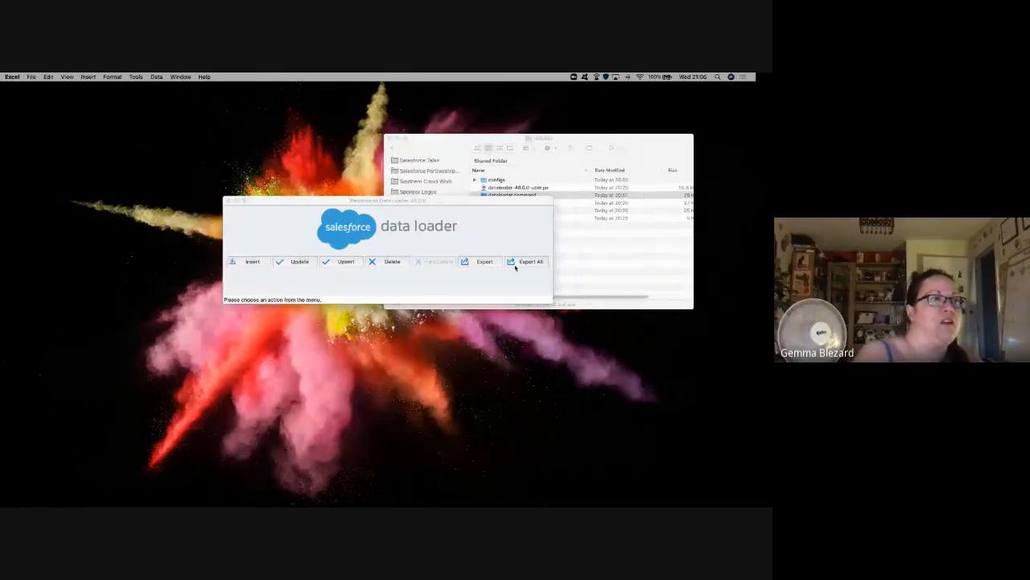
key("ctrl+Right")
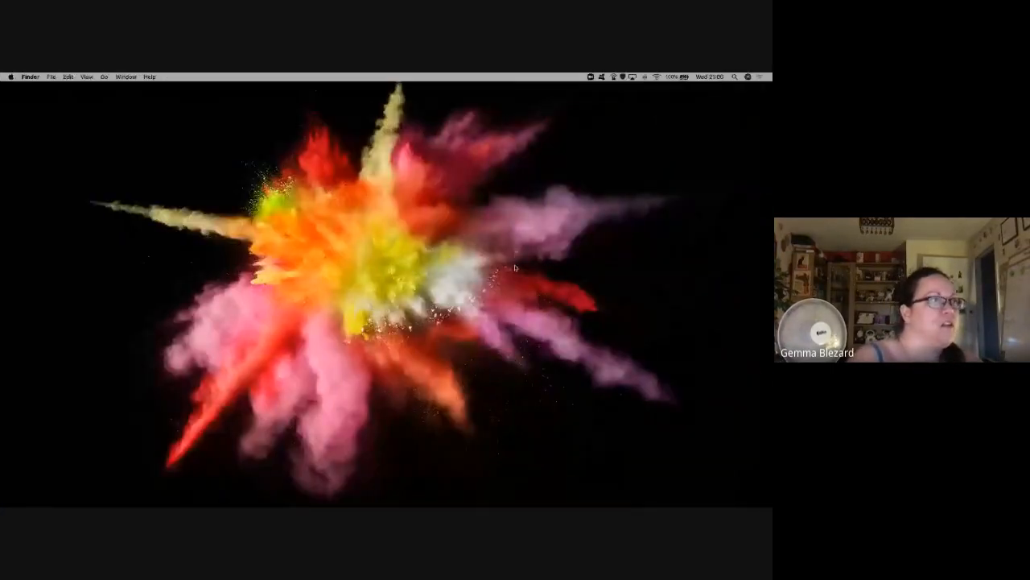
key("ctrl+Left")
Step: Retake and verify the Data Import Wizard challenge for +100 points, dismissing the badge message
left_click(338, 82)
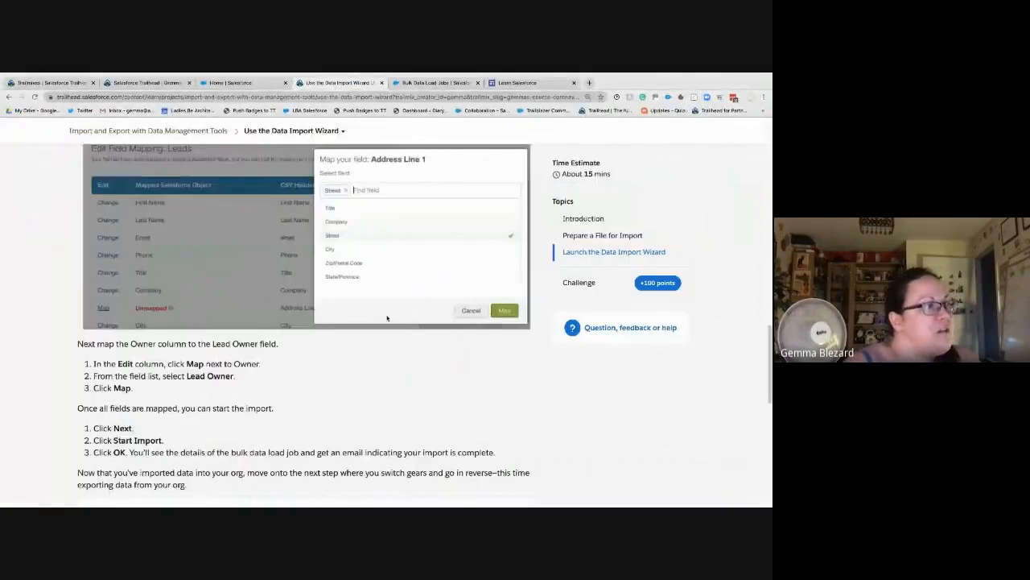
scroll(268, 371, "down", 5)
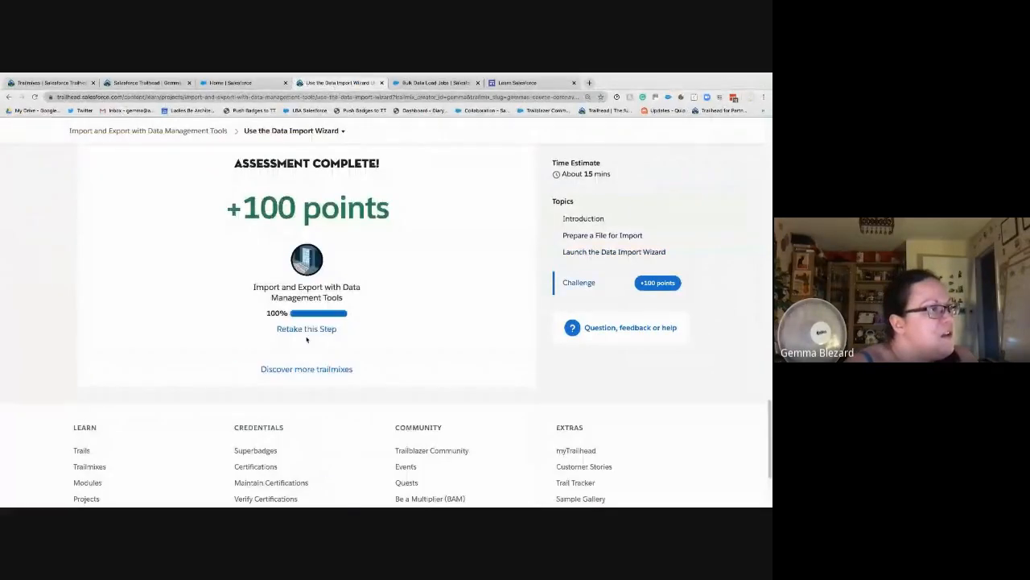
left_click(306, 329)
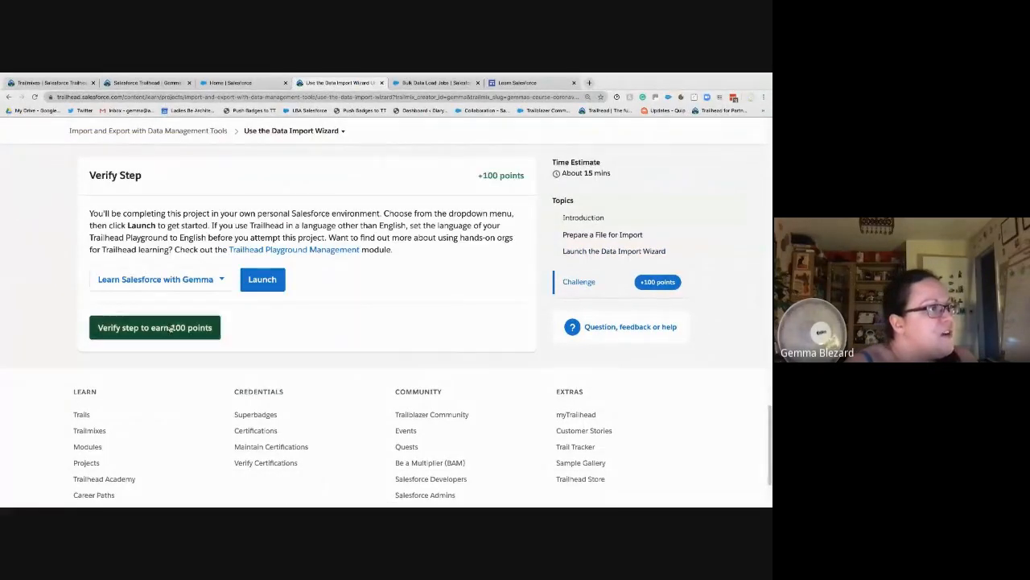
left_click(193, 327)
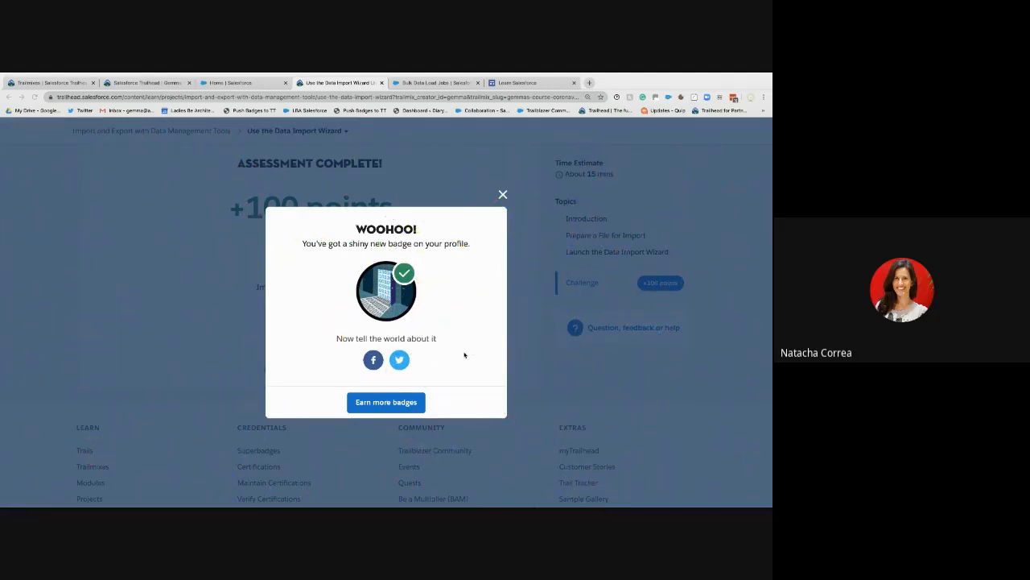
left_click(503, 194)
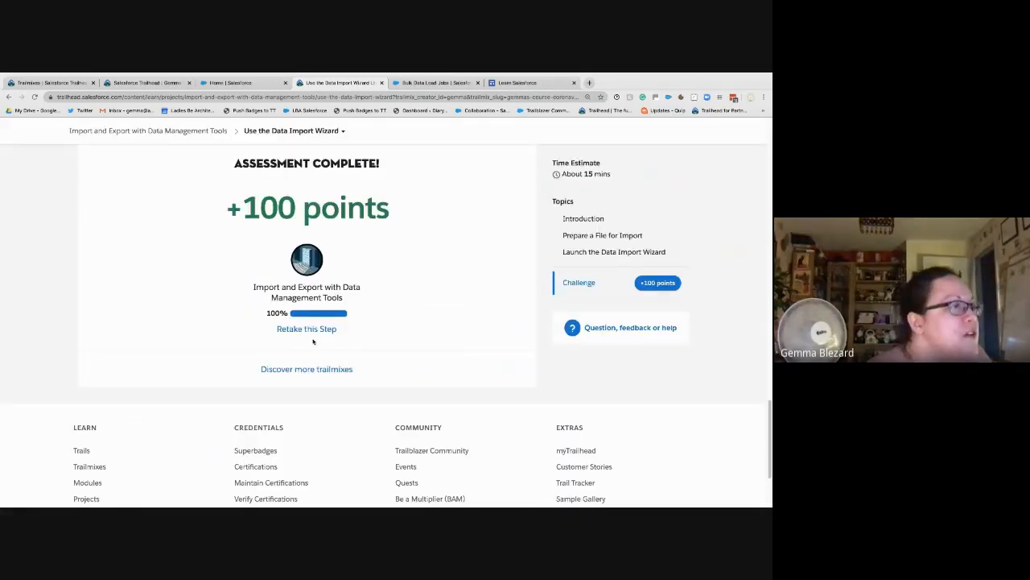
scroll(346, 200, "up", 10)
left_click(297, 141)
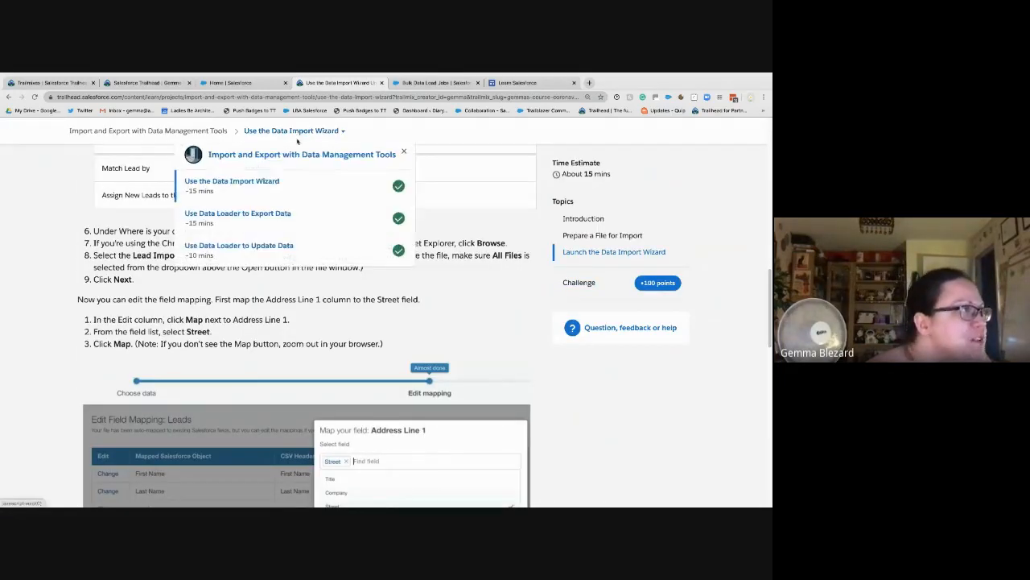
Step: Read through the 'Use Data Loader to Export Data' unit, then switch to the Data Loader desktop
left_click(367, 202)
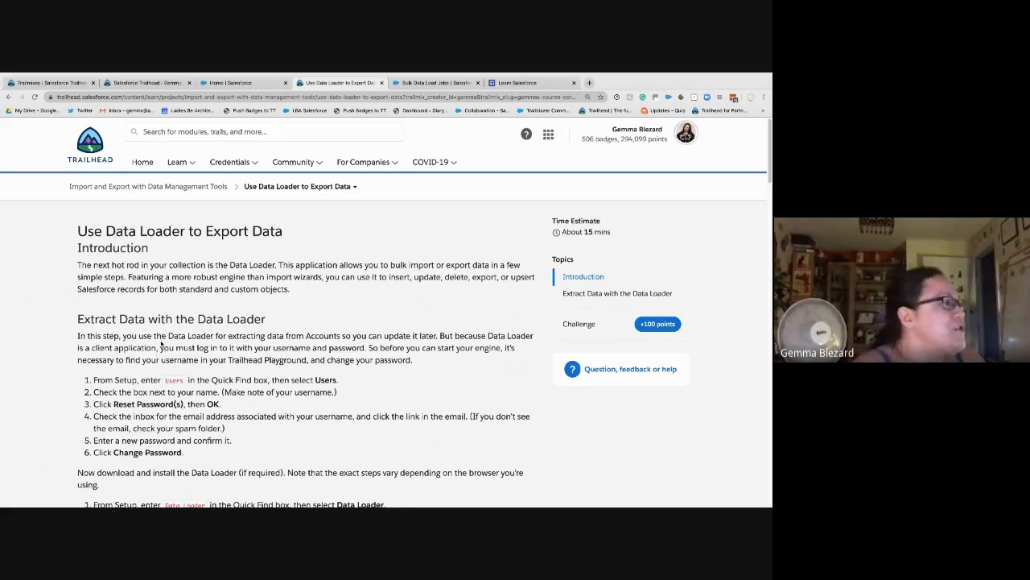
scroll(161, 344, "down", 4)
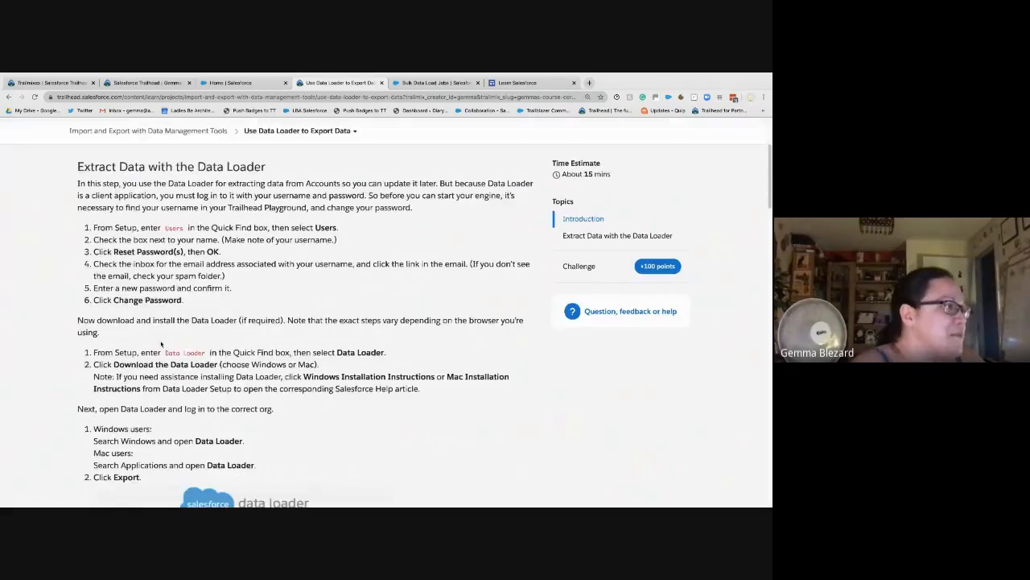
scroll(202, 346, "down", 4)
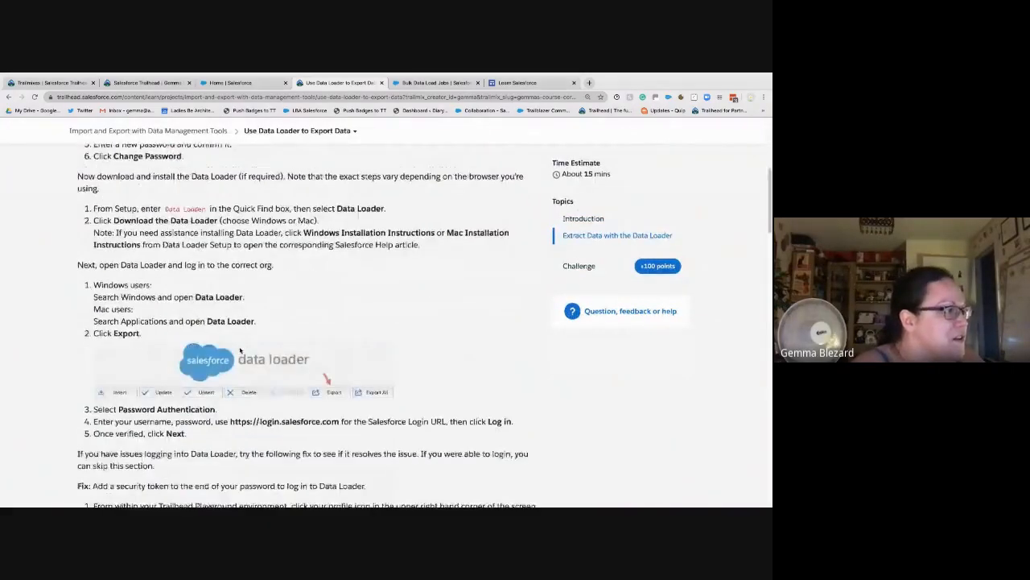
scroll(240, 350, "down", 2)
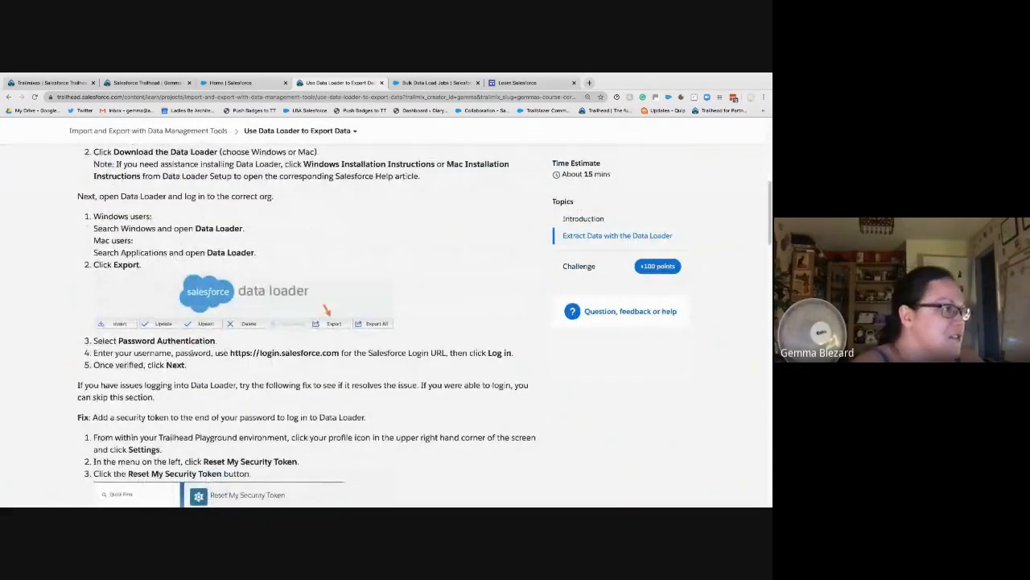
scroll(191, 353, "down", 3)
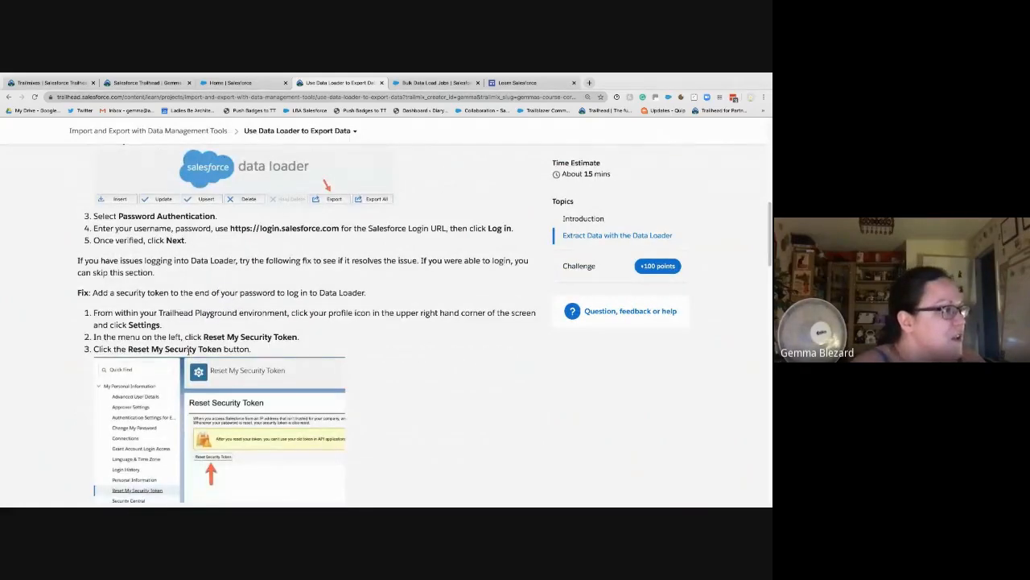
scroll(191, 348, "down", 15)
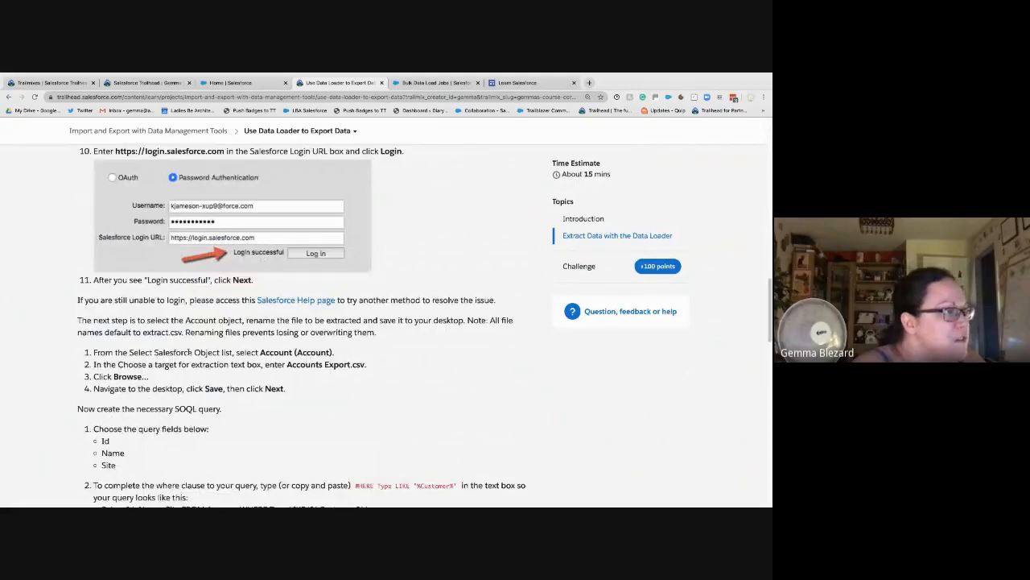
scroll(190, 352, "down", 1)
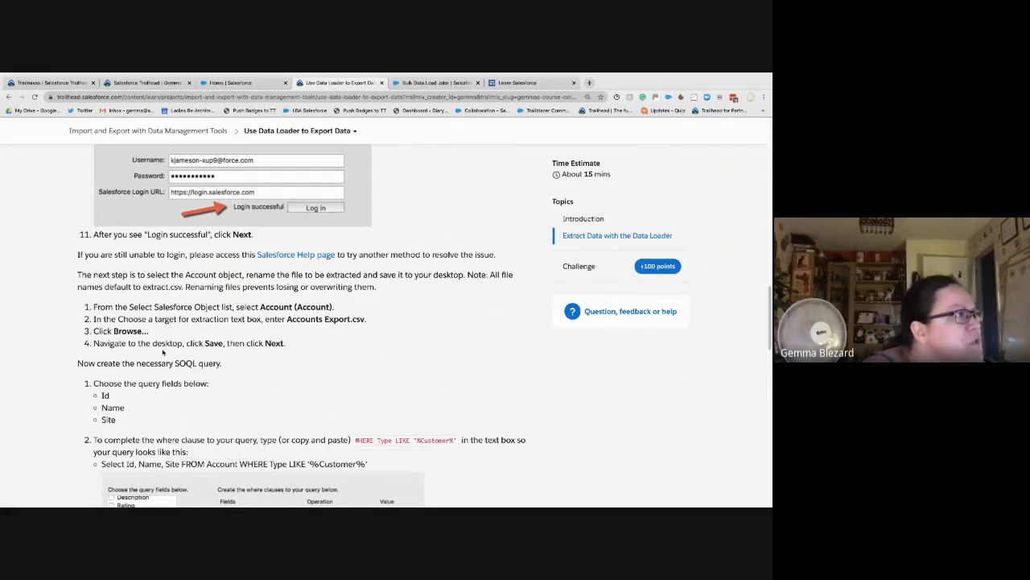
scroll(162, 352, "up", 4)
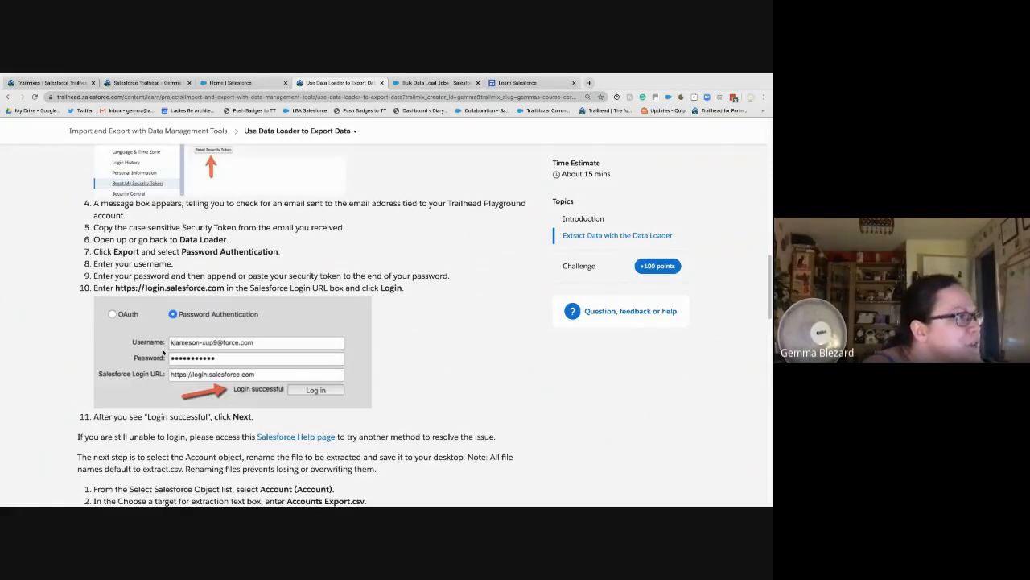
scroll(350, 356, "down", 4)
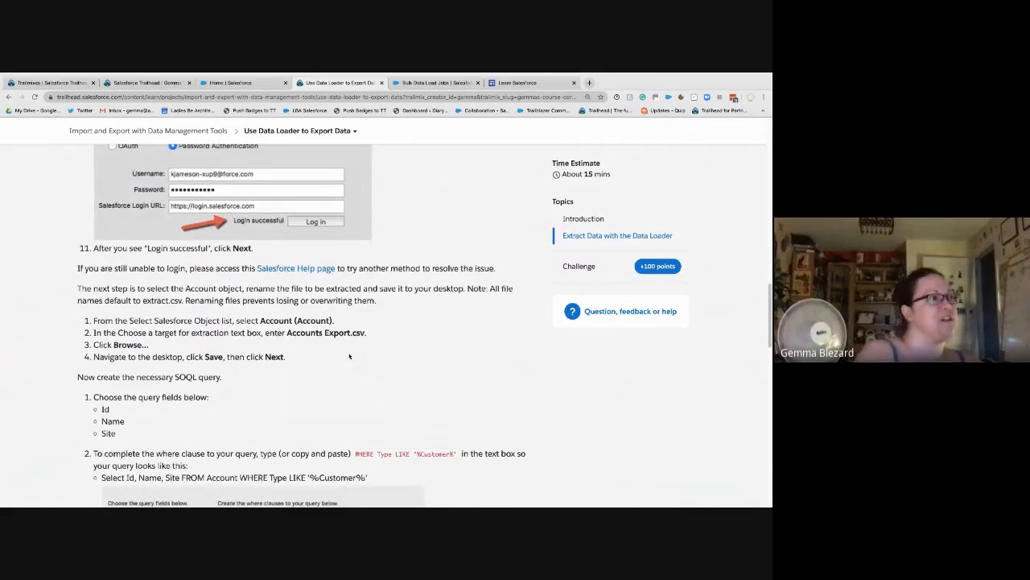
key("ctrl+Left")
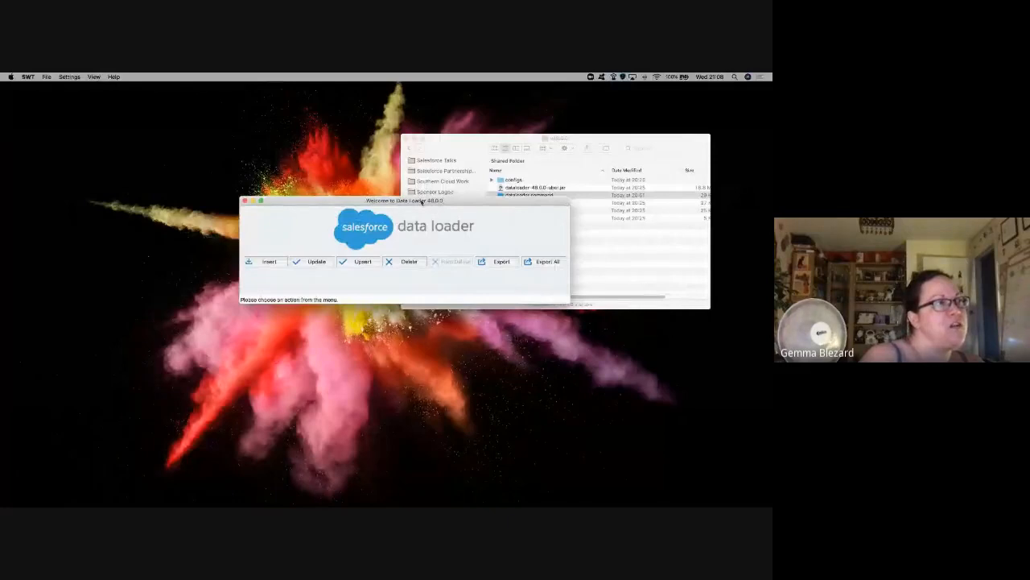
Step: Close the v48.0.0 Finder window and re-centre the Data Loader welcome window
left_click_drag(421, 202, 427, 167)
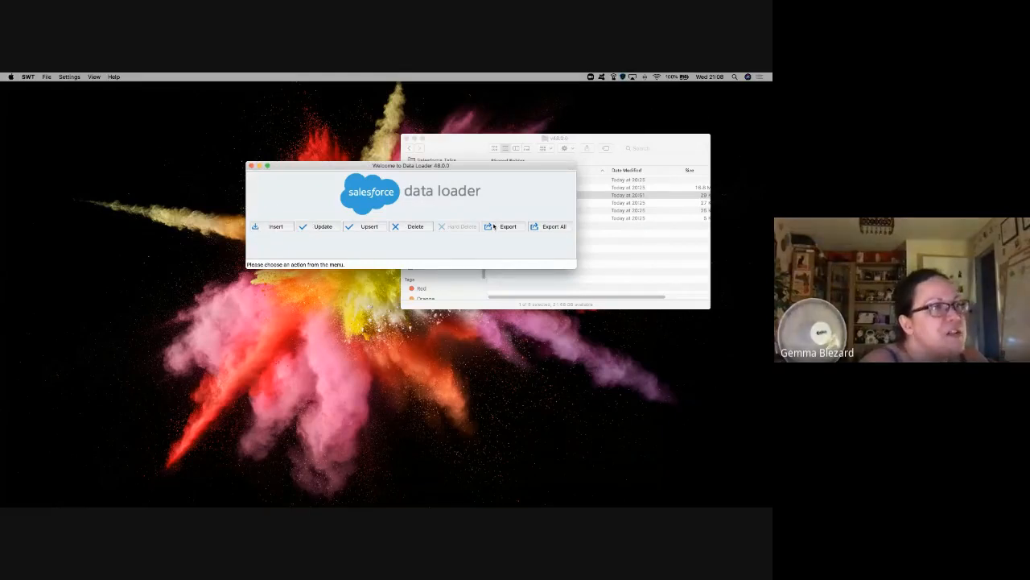
left_click_drag(339, 166, 239, 195)
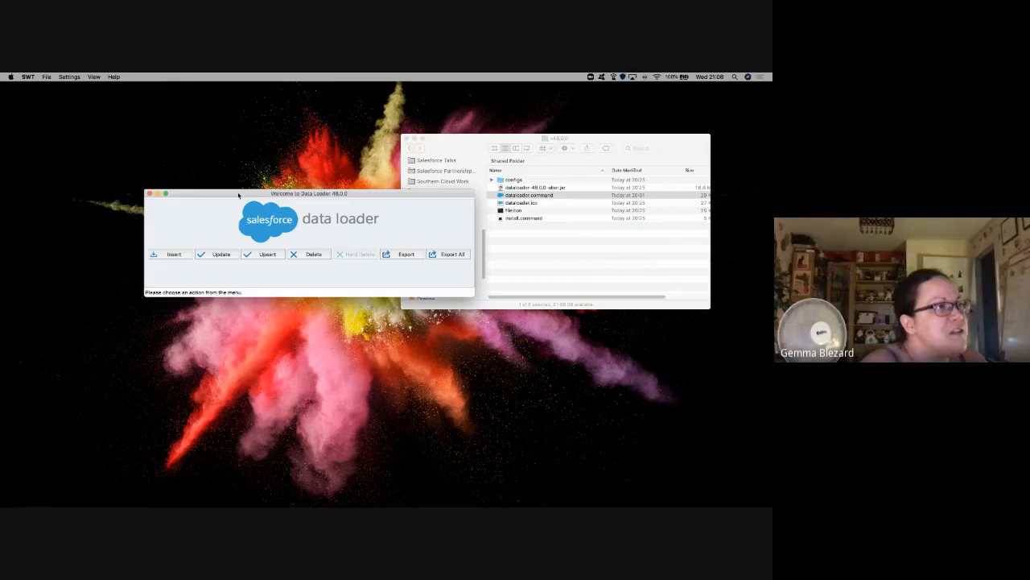
left_click(406, 138)
left_click_drag(298, 202, 361, 178)
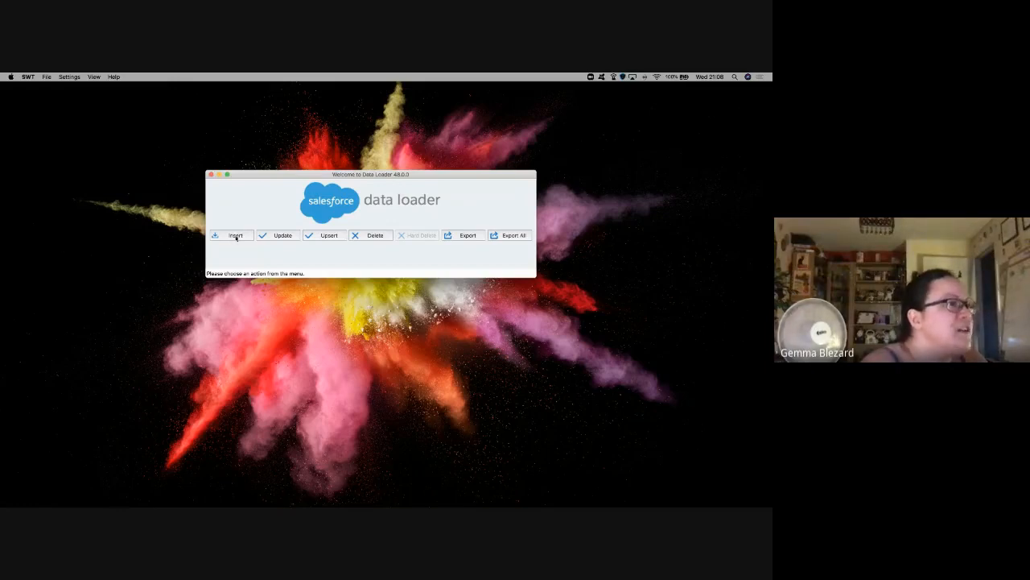
Step: Start a Data Loader Export and enable Show all Salesforce objects
left_click(465, 235)
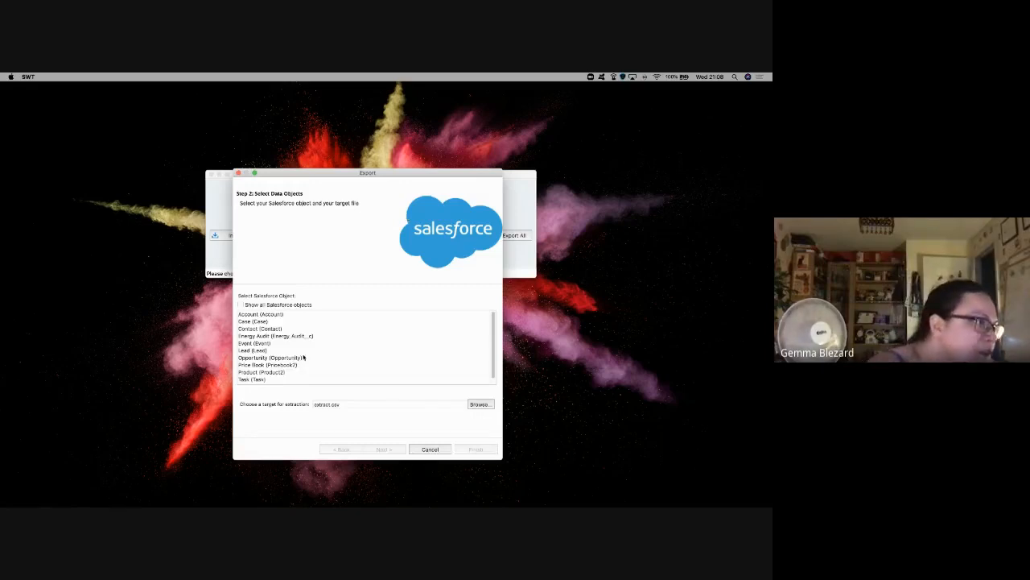
scroll(300, 352, "down", 2)
scroll(299, 353, "up", 1)
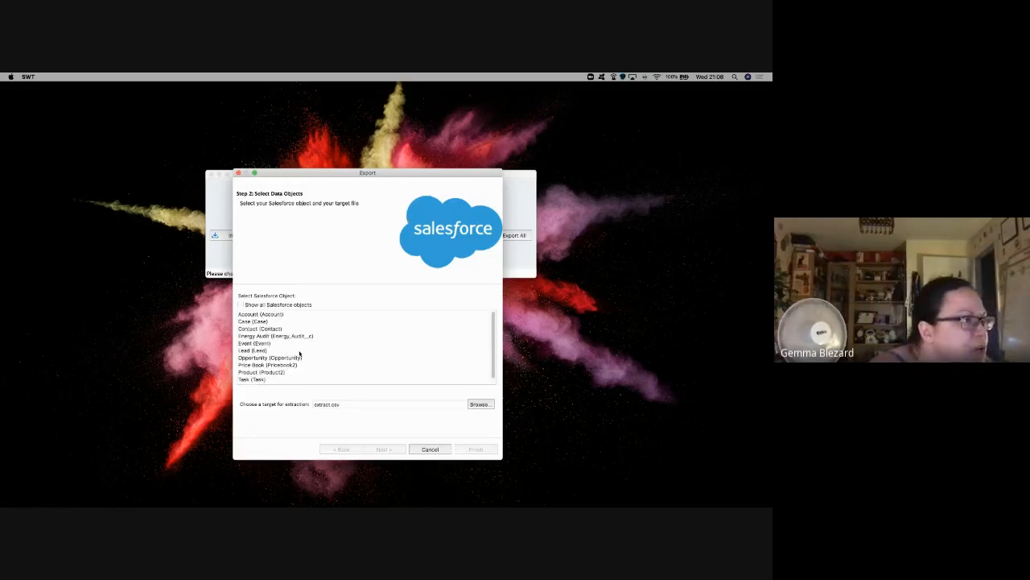
scroll(300, 354, "down", 1)
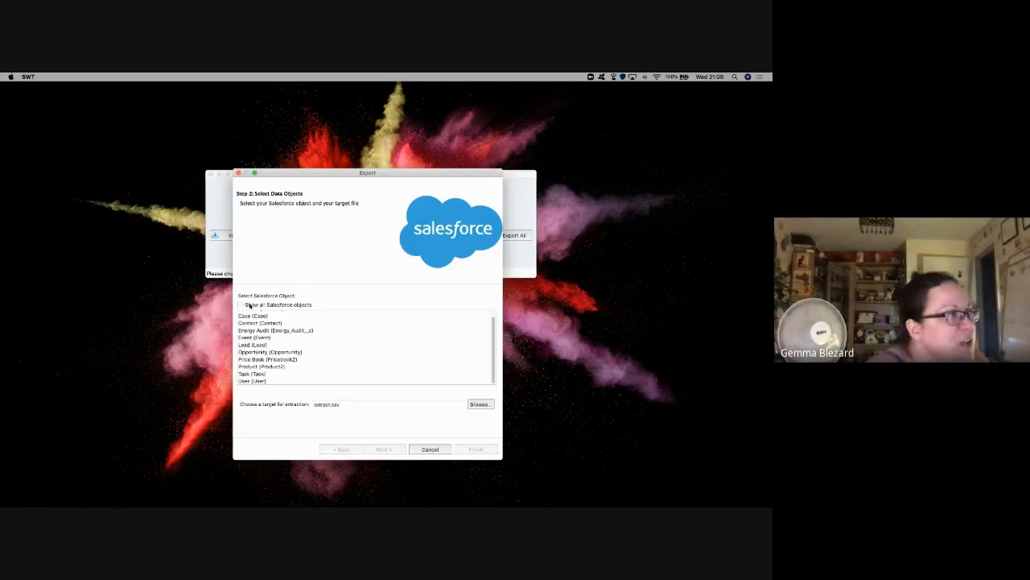
left_click(241, 304)
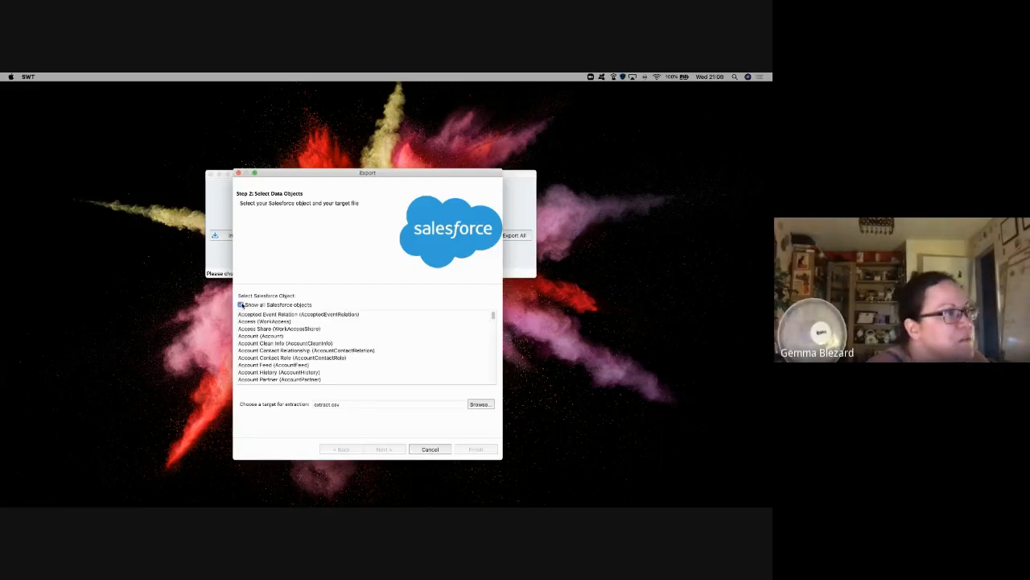
Step: Select Account Share (AccountShare) from the full object list as the export object
scroll(288, 343, "down", 1)
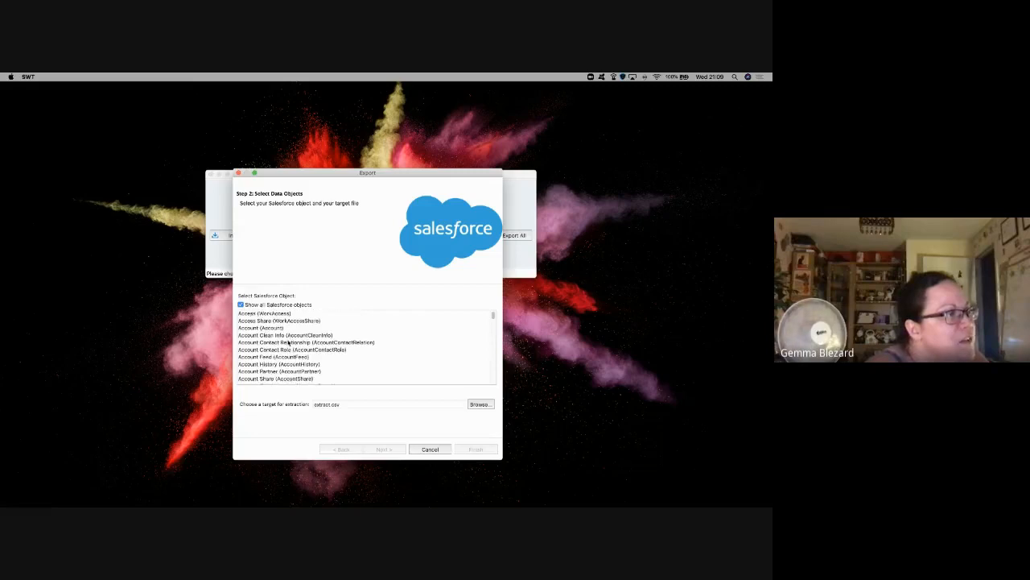
scroll(288, 343, "down", 5)
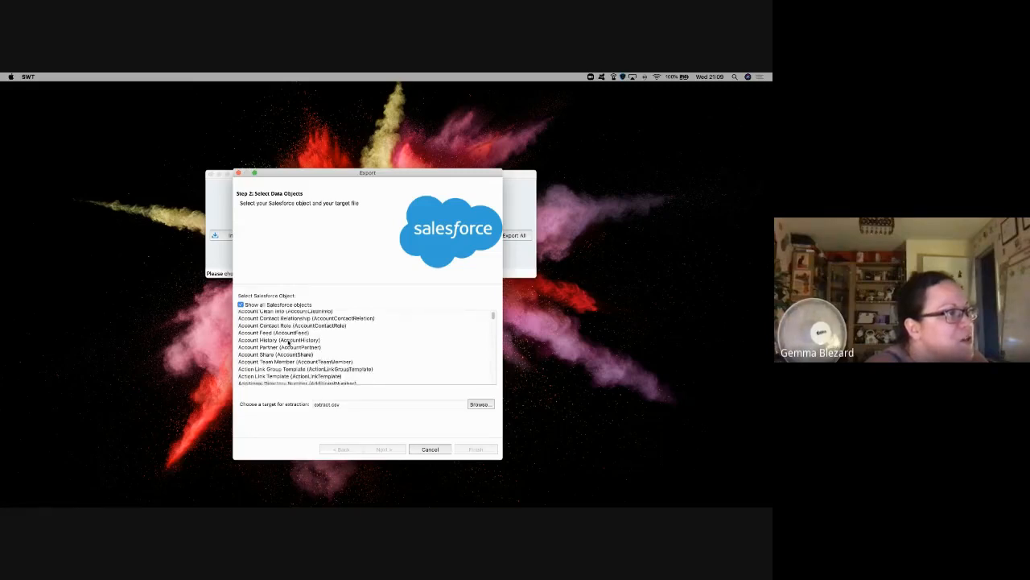
scroll(288, 343, "down", 6)
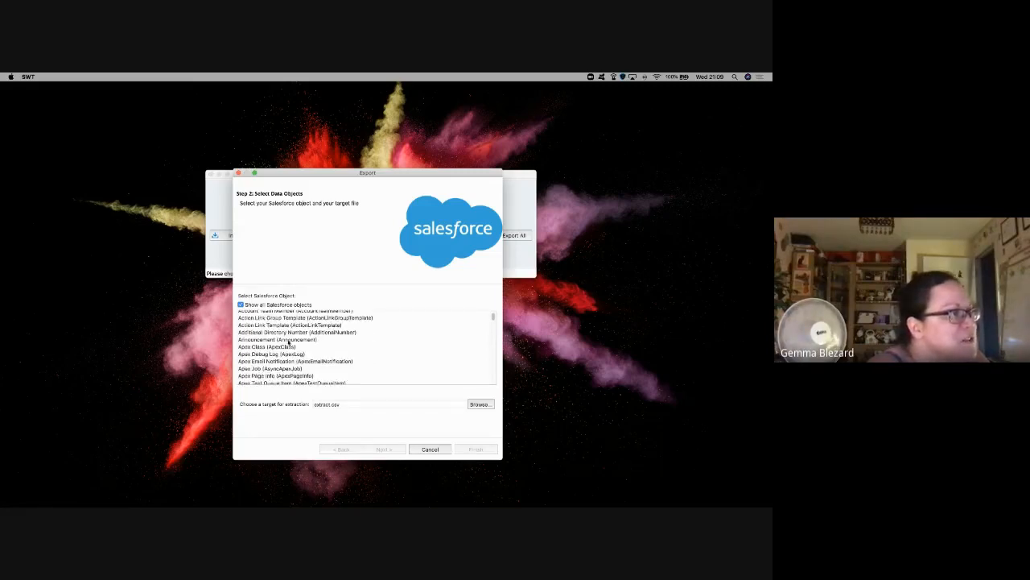
scroll(288, 343, "down", 12)
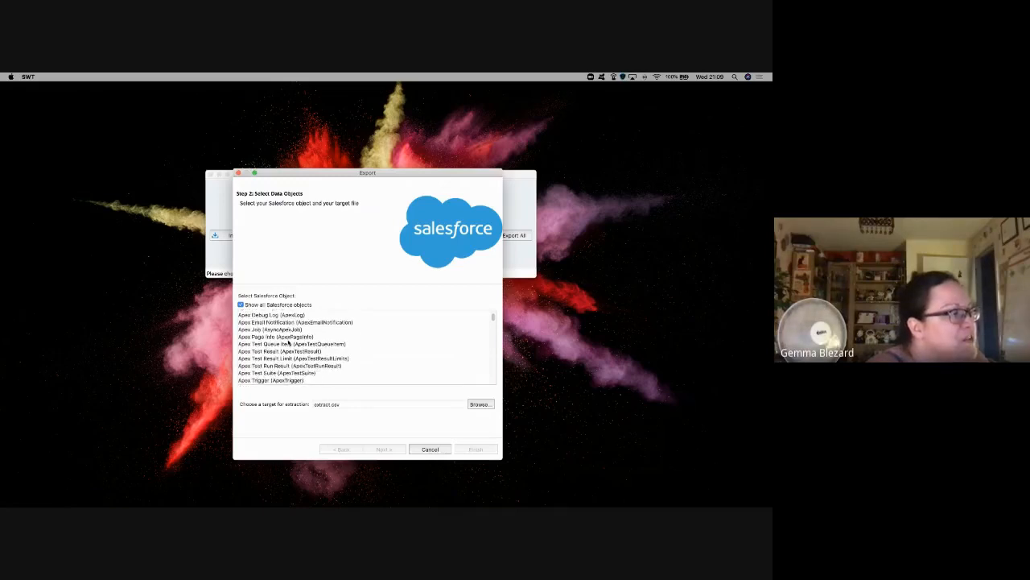
scroll(288, 343, "down", 2)
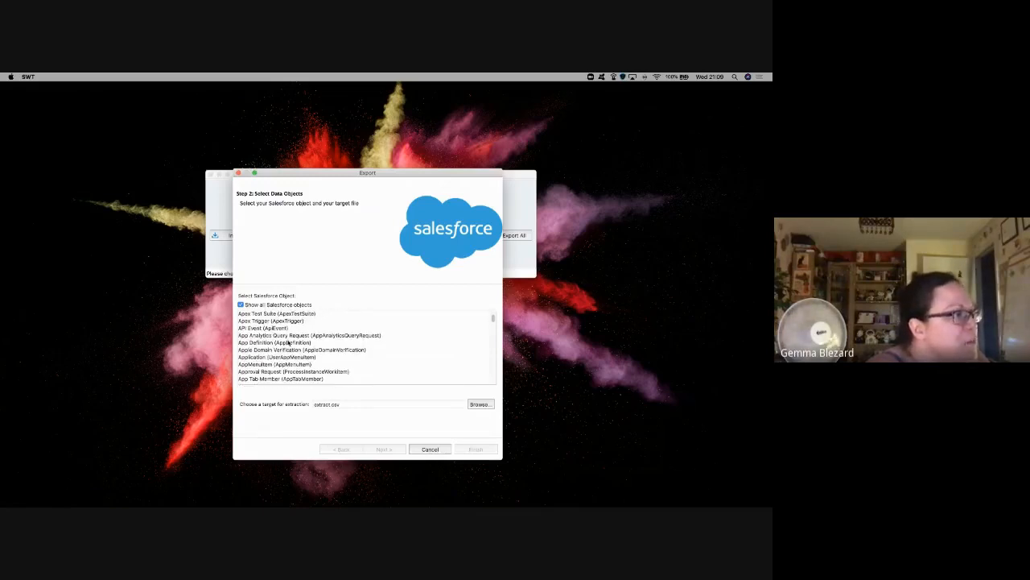
scroll(288, 343, "down", 2)
scroll(270, 343, "down", 3)
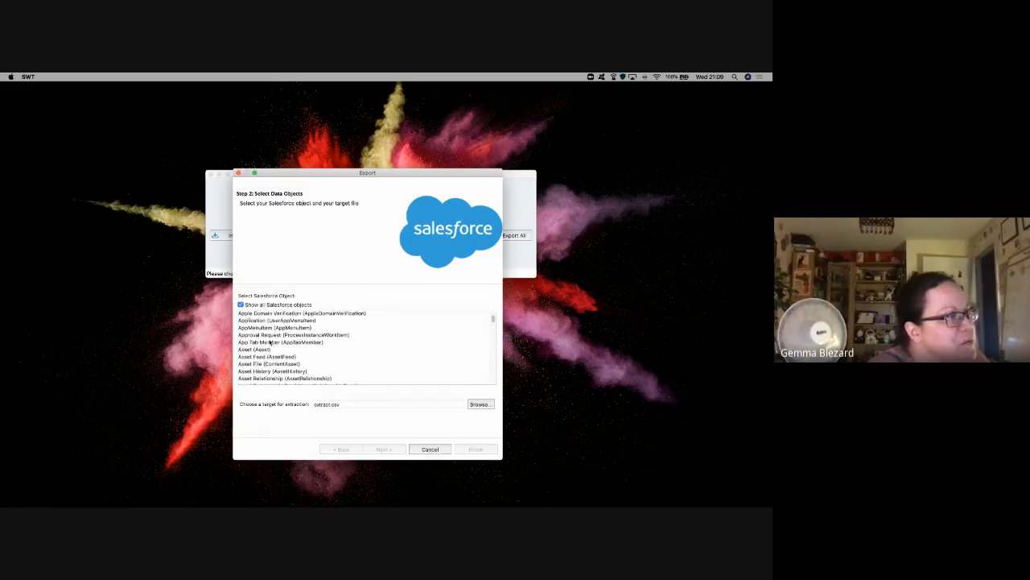
scroll(270, 342, "down", 10)
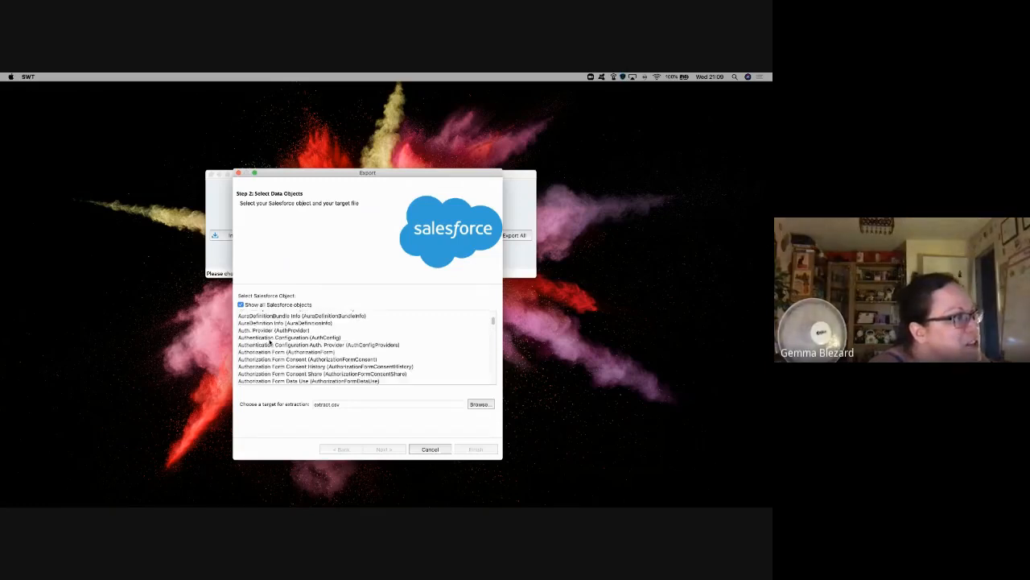
scroll(271, 341, "down", 6)
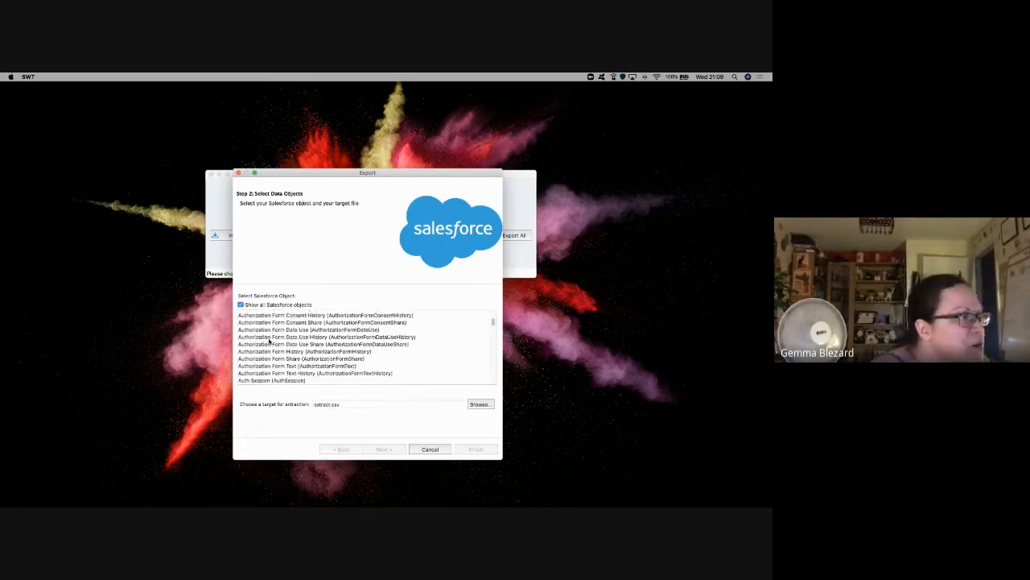
scroll(270, 341, "down", 3)
scroll(269, 342, "up", 20)
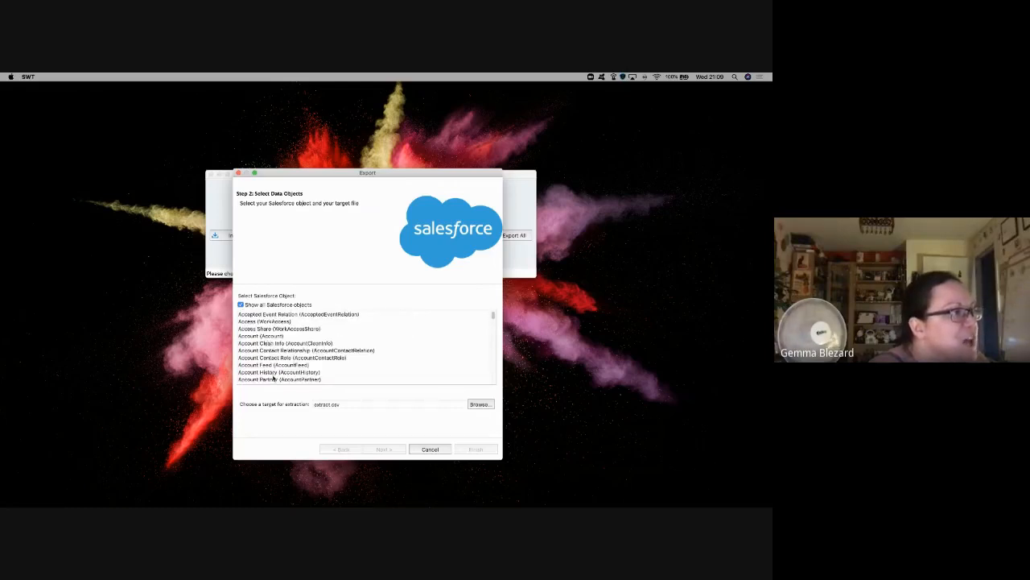
scroll(272, 372, "down", 1)
left_click(272, 368)
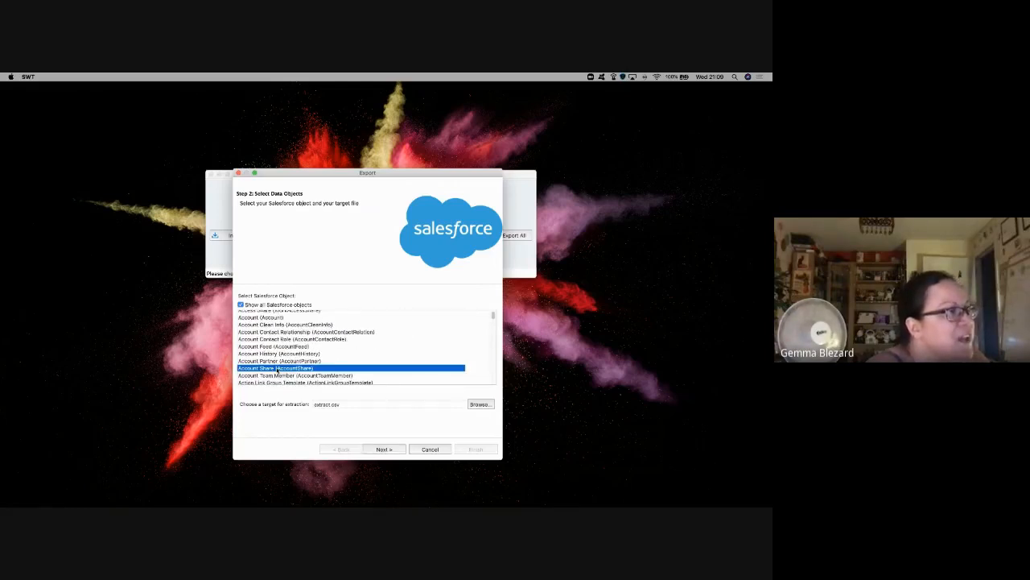
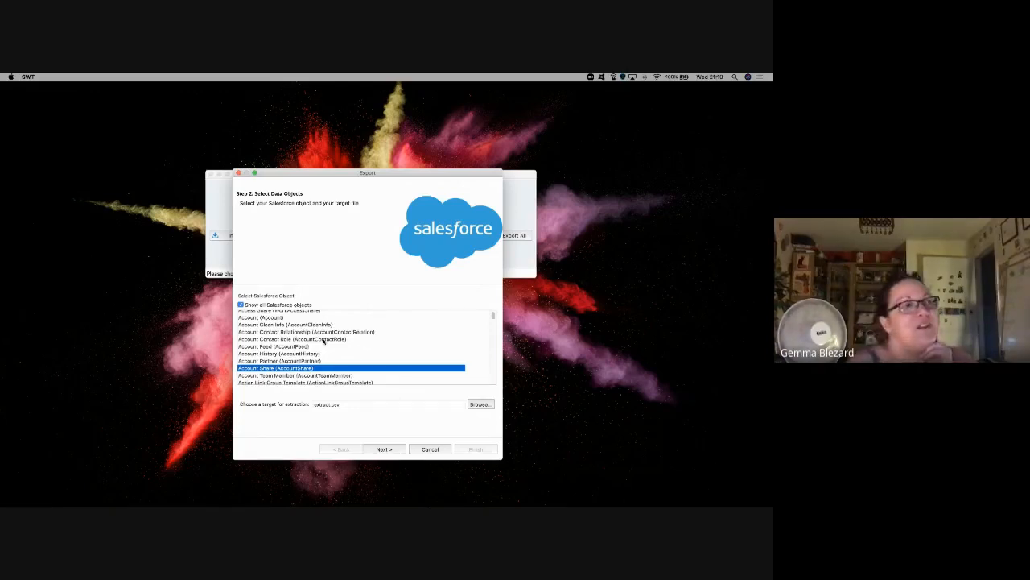
Step: Turn off Show all Salesforce objects and choose Account (Account) as the export object
scroll(328, 354, "down", 5)
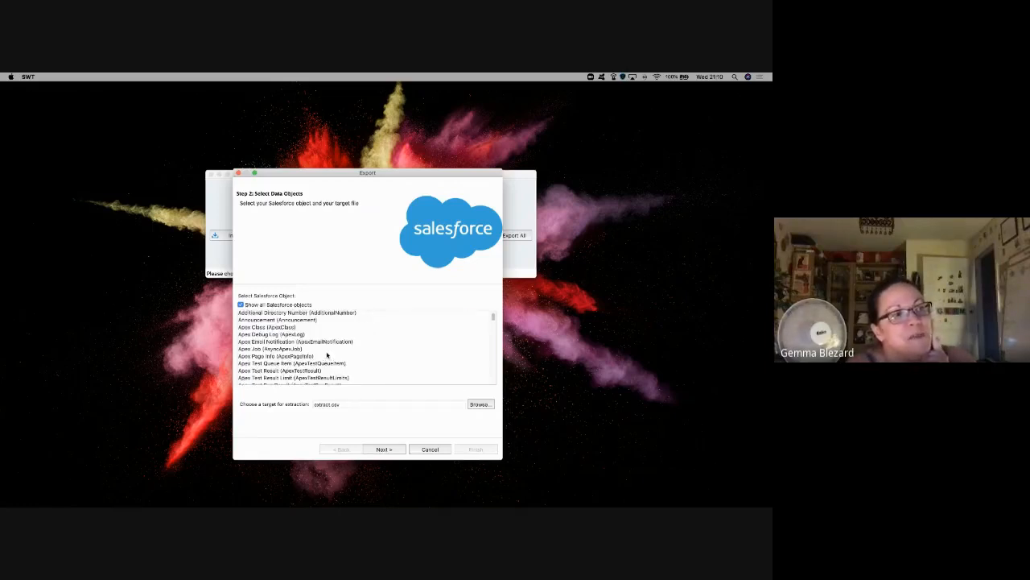
scroll(338, 357, "down", 2)
scroll(348, 360, "down", 5)
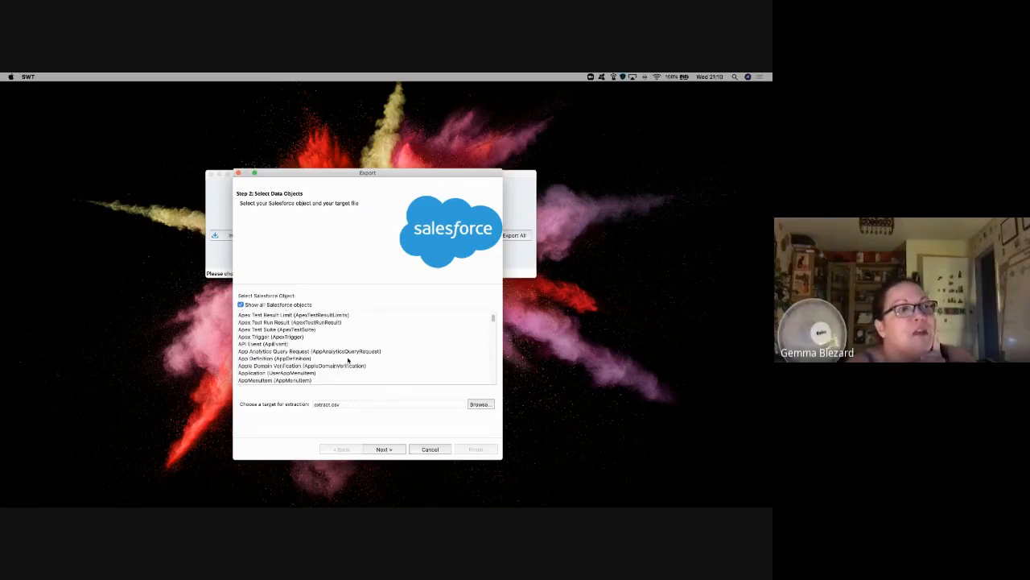
scroll(348, 361, "down", 2)
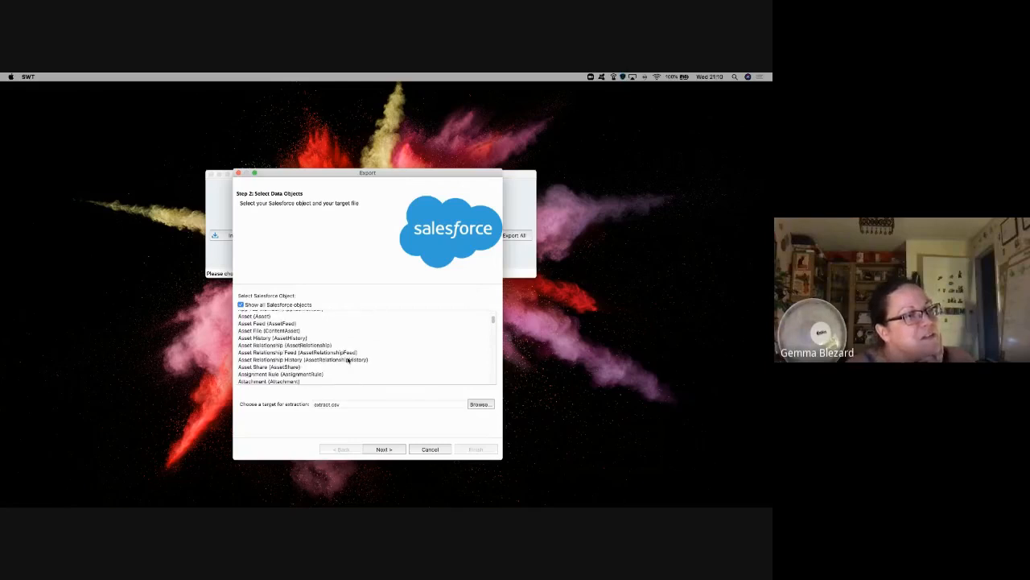
scroll(348, 361, "down", 6)
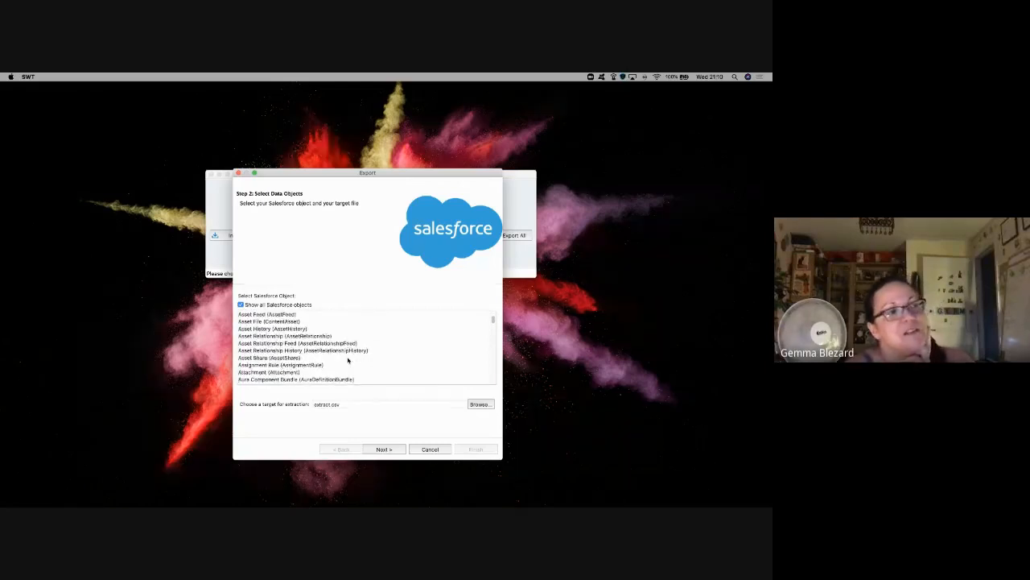
scroll(343, 359, "down", 2)
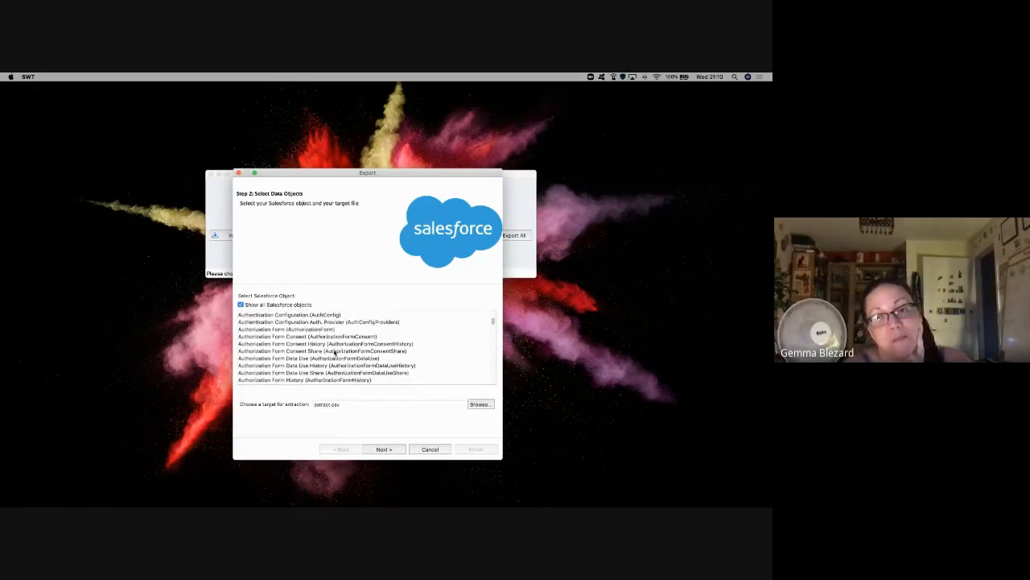
scroll(335, 353, "down", 4)
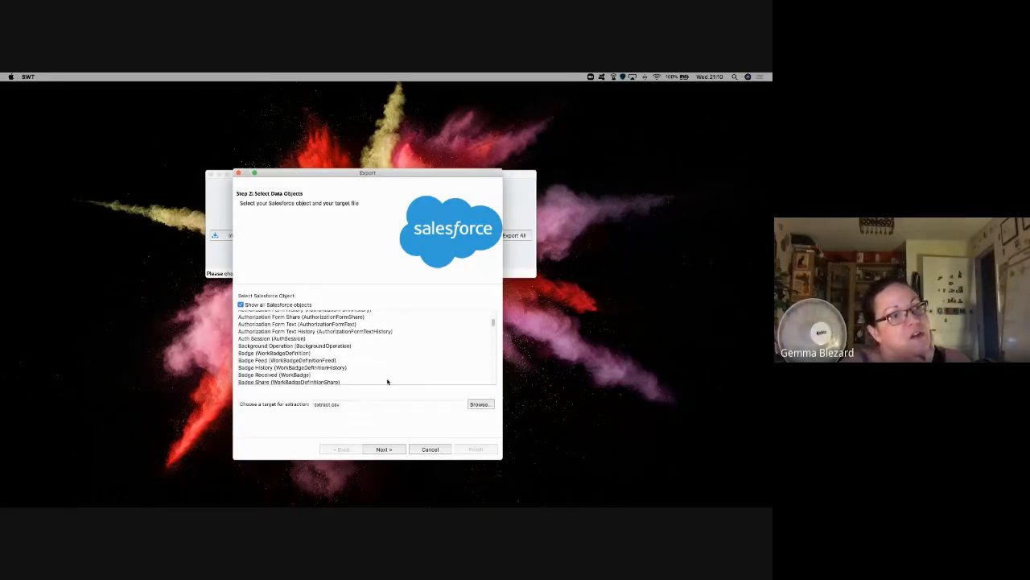
scroll(387, 380, "down", 3)
scroll(387, 380, "down", 5)
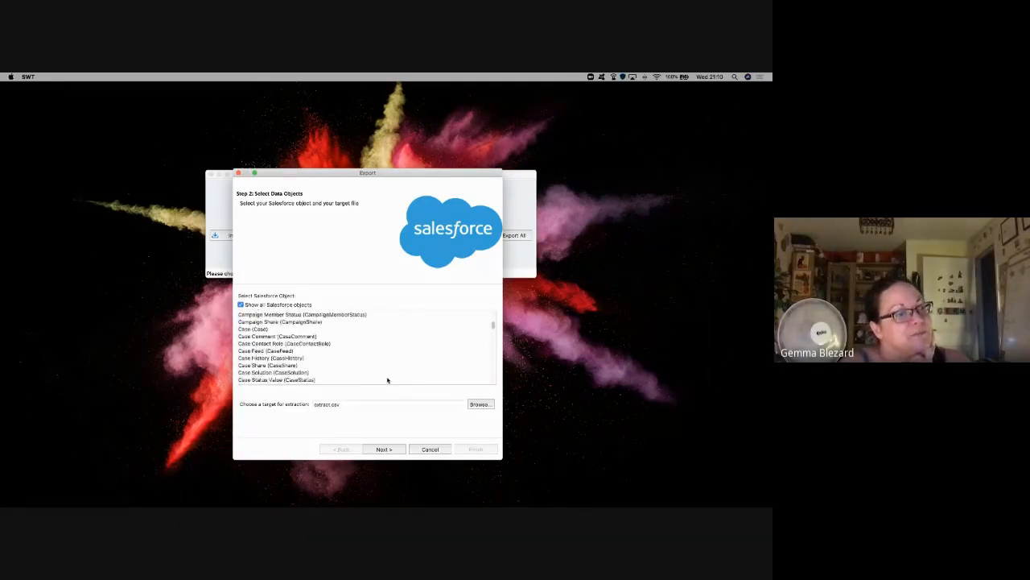
scroll(387, 380, "down", 6)
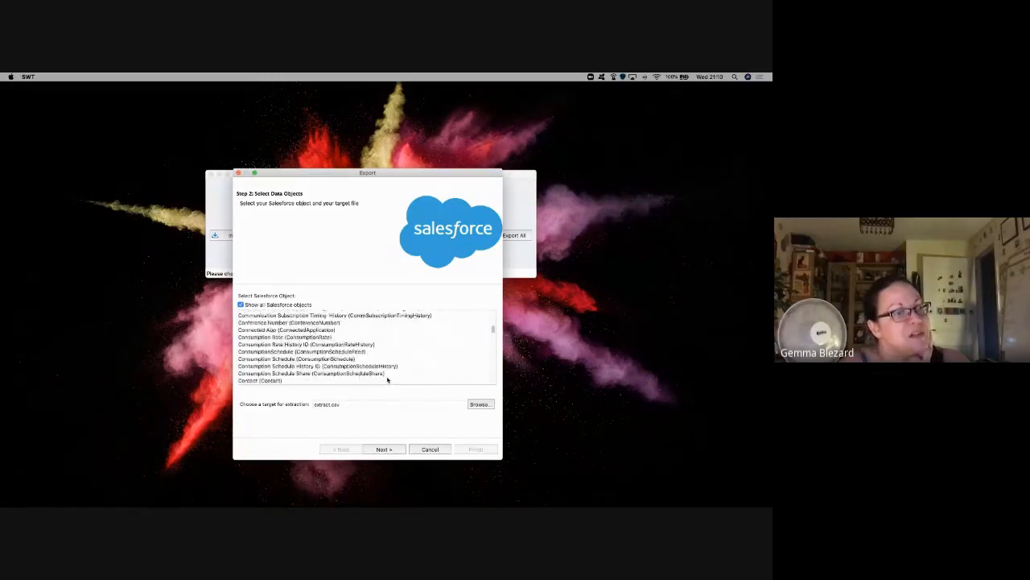
scroll(386, 378, "down", 8)
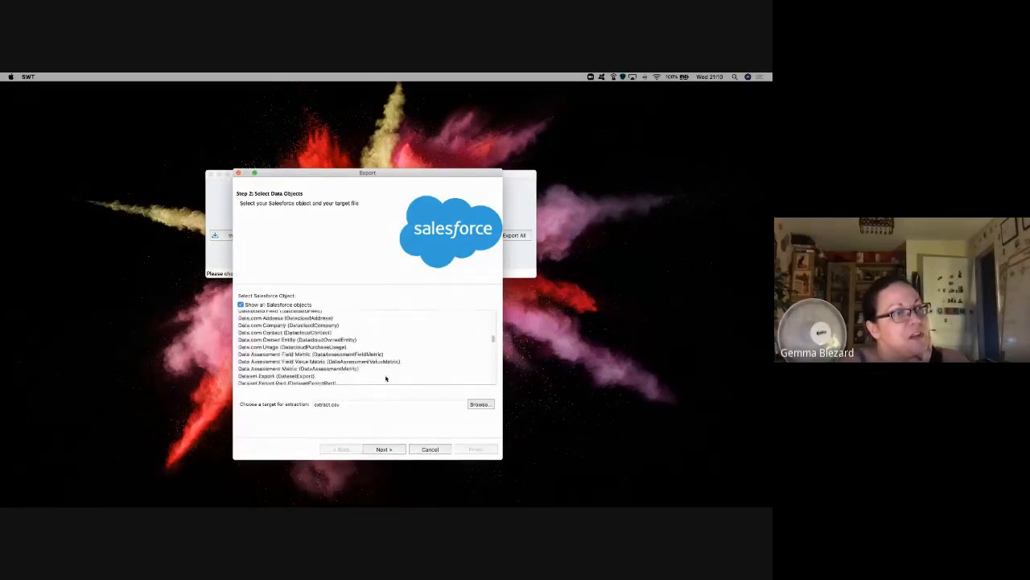
scroll(386, 379, "down", 6)
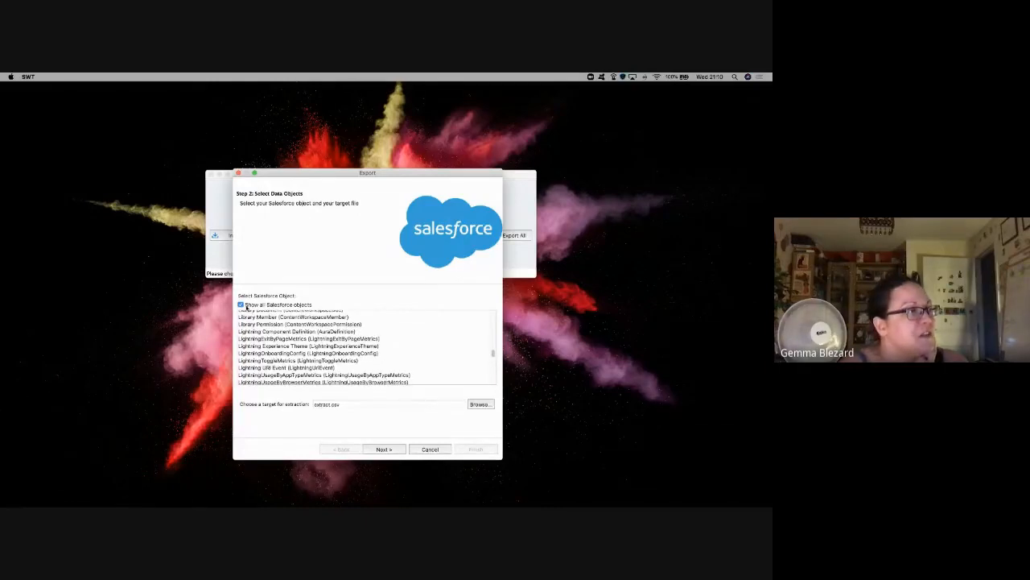
left_click(241, 305)
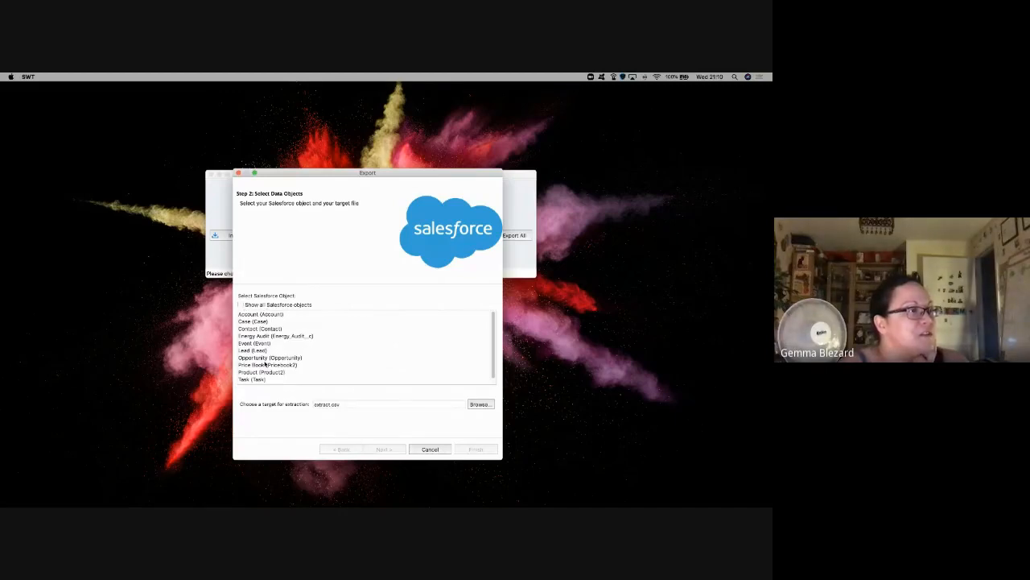
left_click(250, 315)
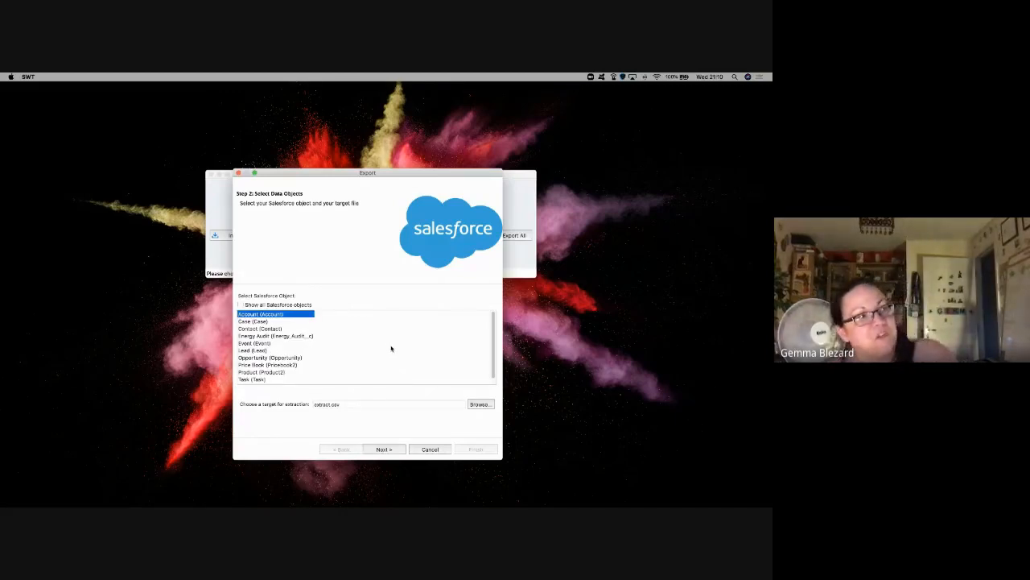
Step: Check the Trailhead instructions, then select the default extract.csv target name for replacement
key("ctrl+Right")
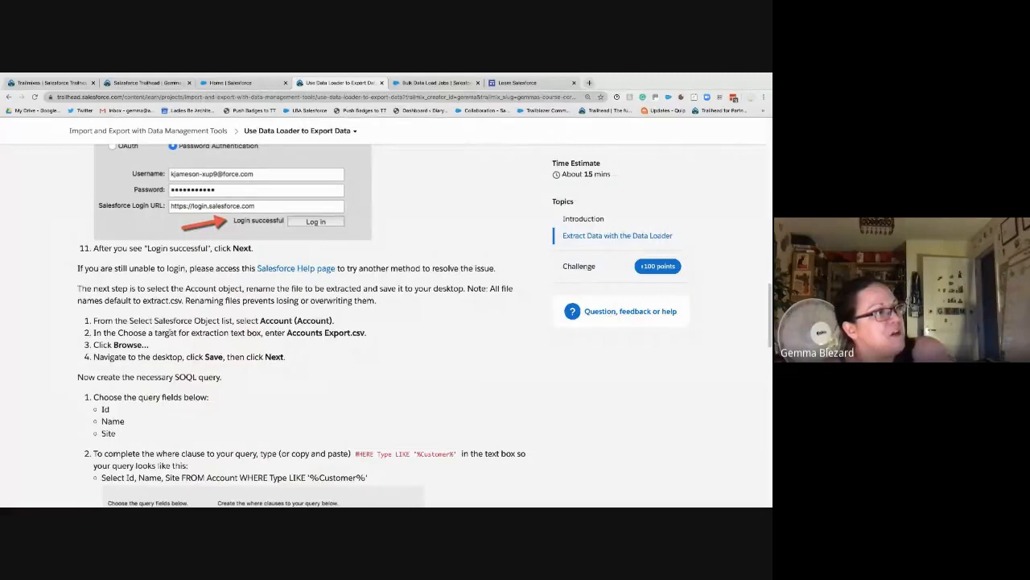
key("ctrl+Left")
key("ctrl+Right")
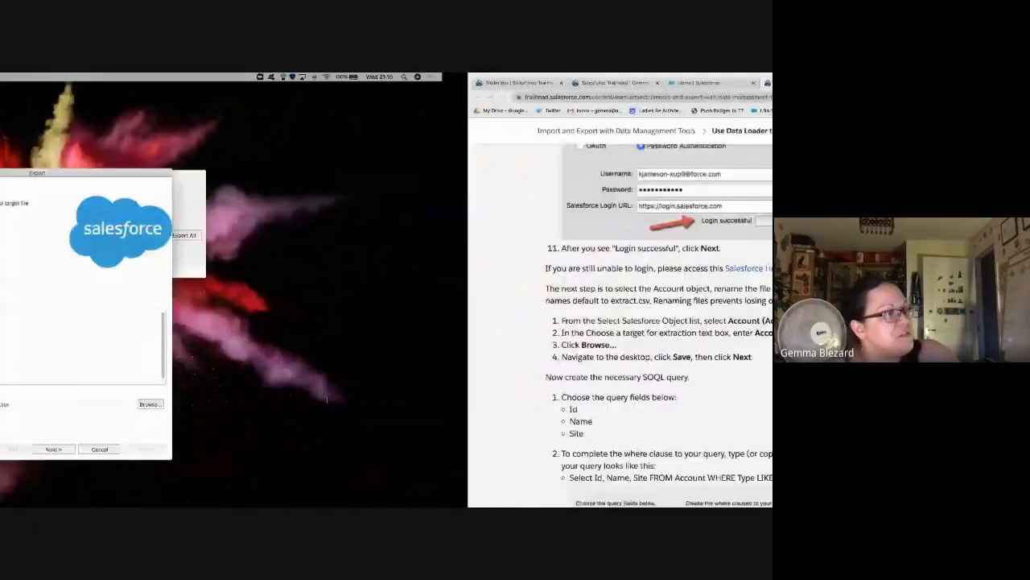
key("ctrl+Left")
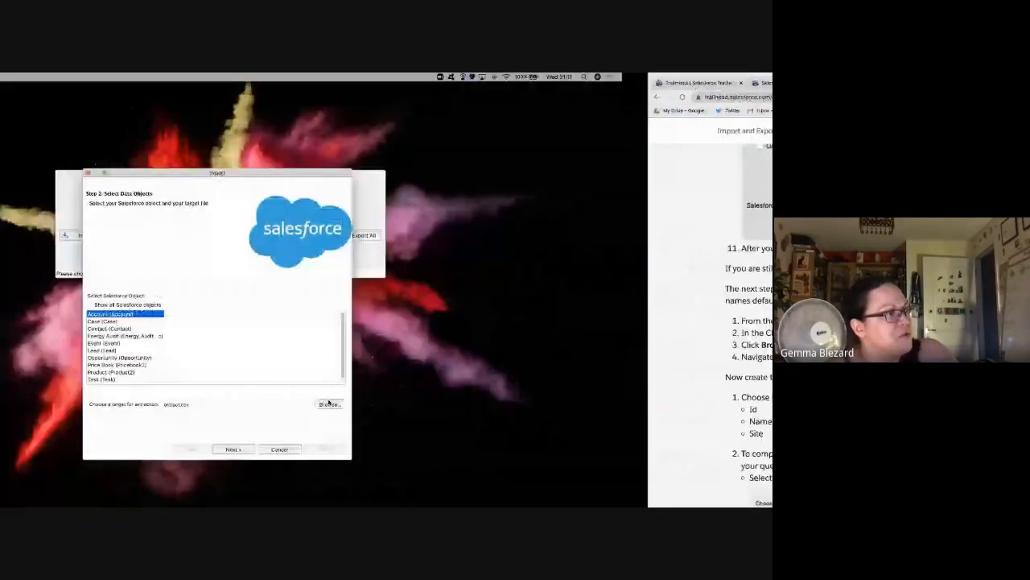
left_click(314, 403)
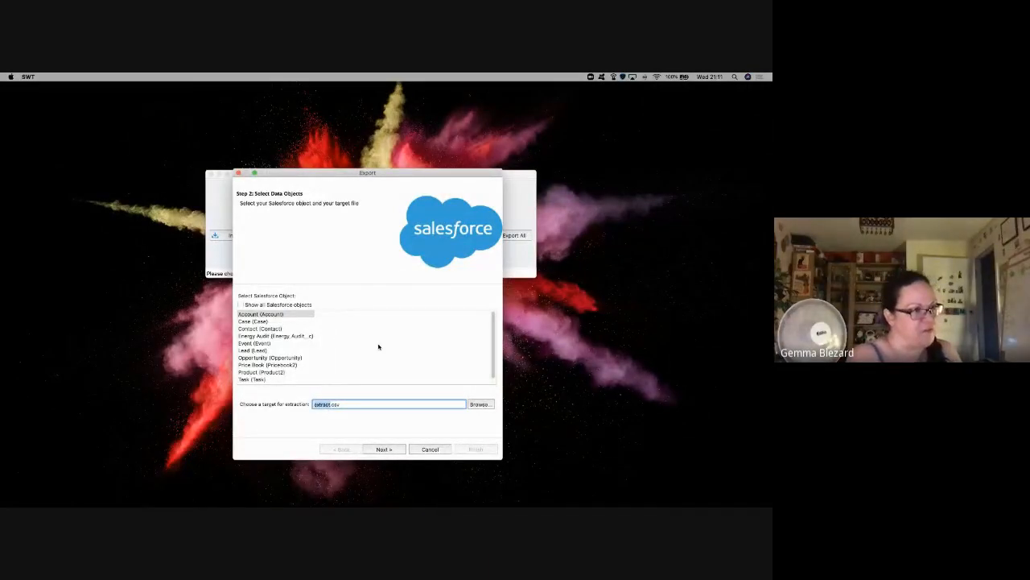
Step: Name the export file Accounts Export.csv and save it to the Downloads folder
type("A.csv")
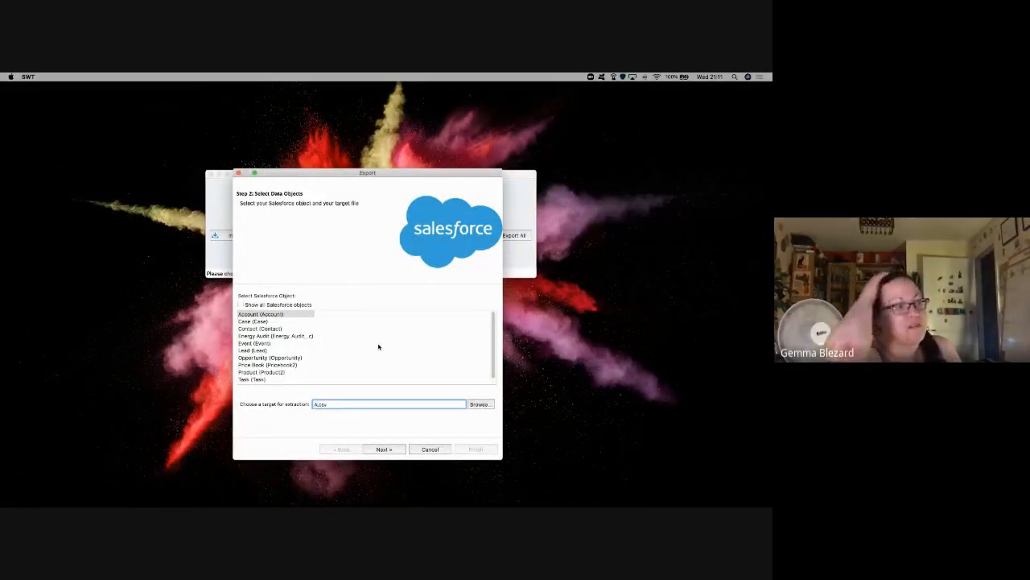
type("ccounts E")
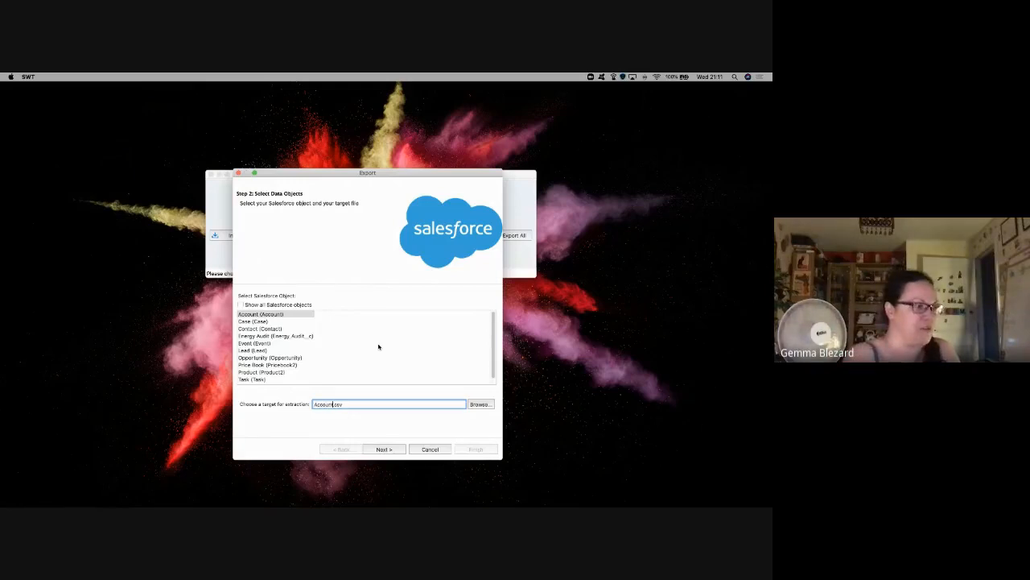
type("xport")
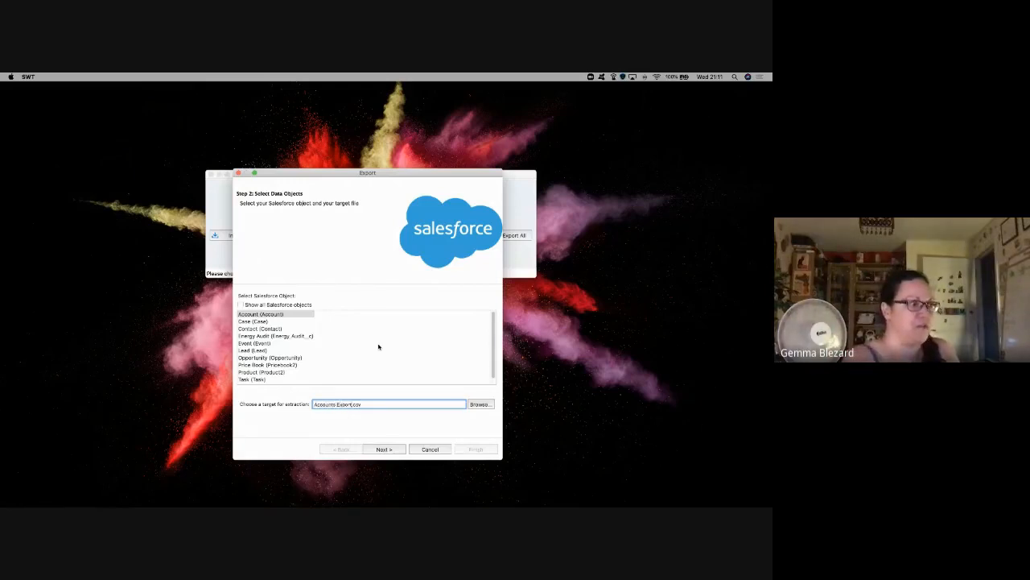
key("super+Tab")
key("super+Tab")
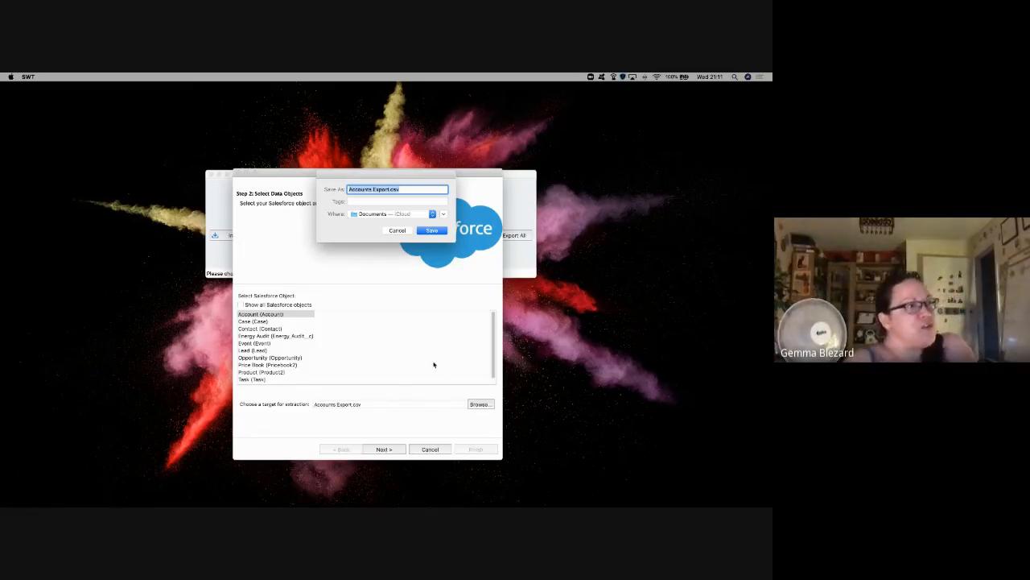
left_click(404, 214)
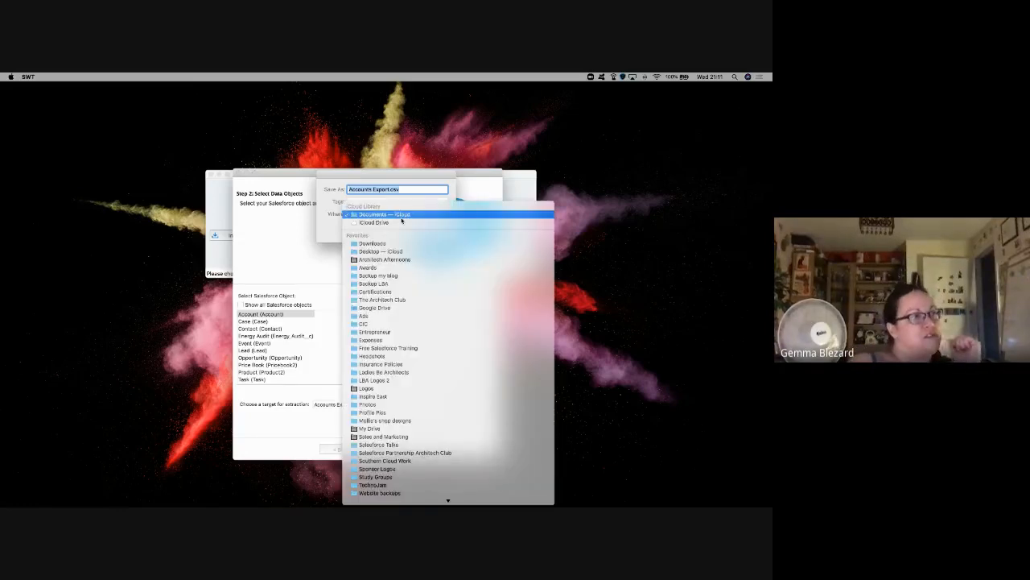
left_click(404, 243)
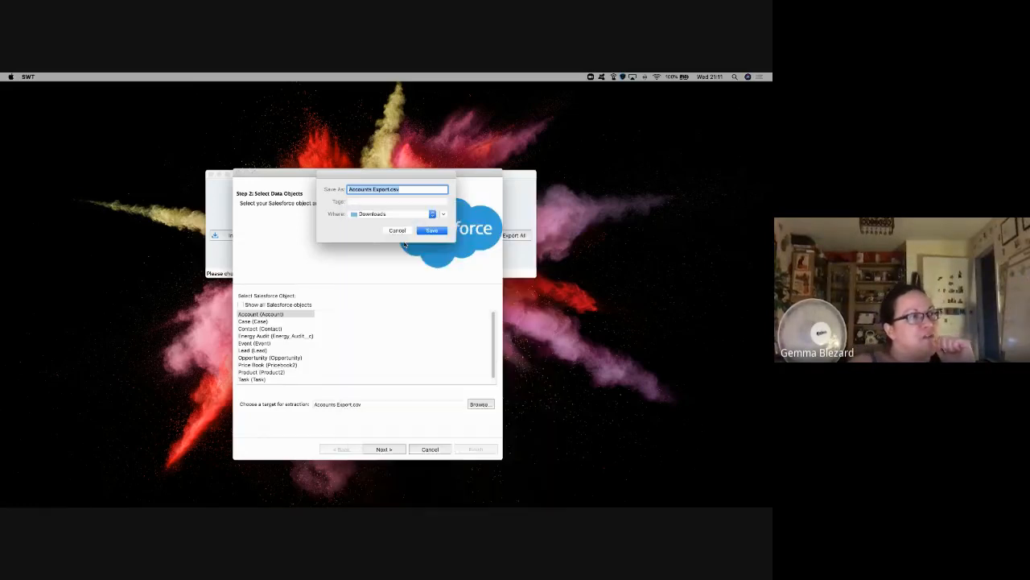
left_click(429, 231)
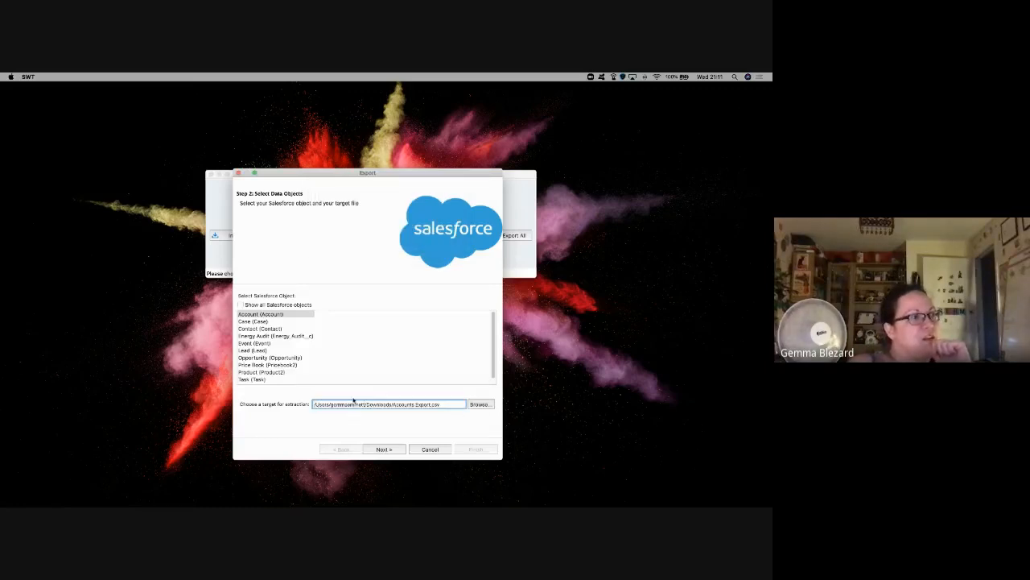
double_click(346, 404)
double_click(377, 405)
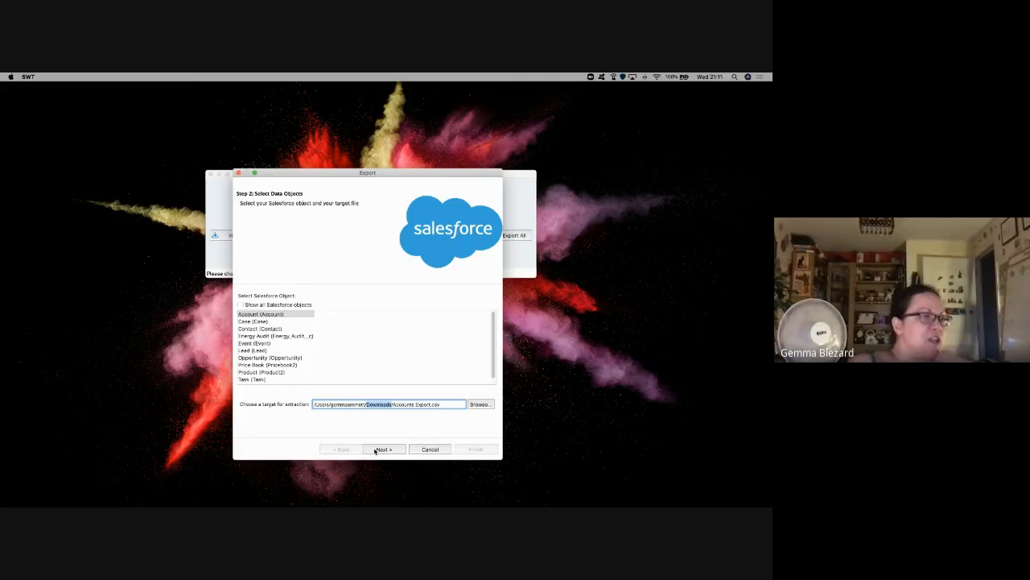
Step: Advance to Step 3: Edit your Query and enlarge the export window
left_click(375, 450)
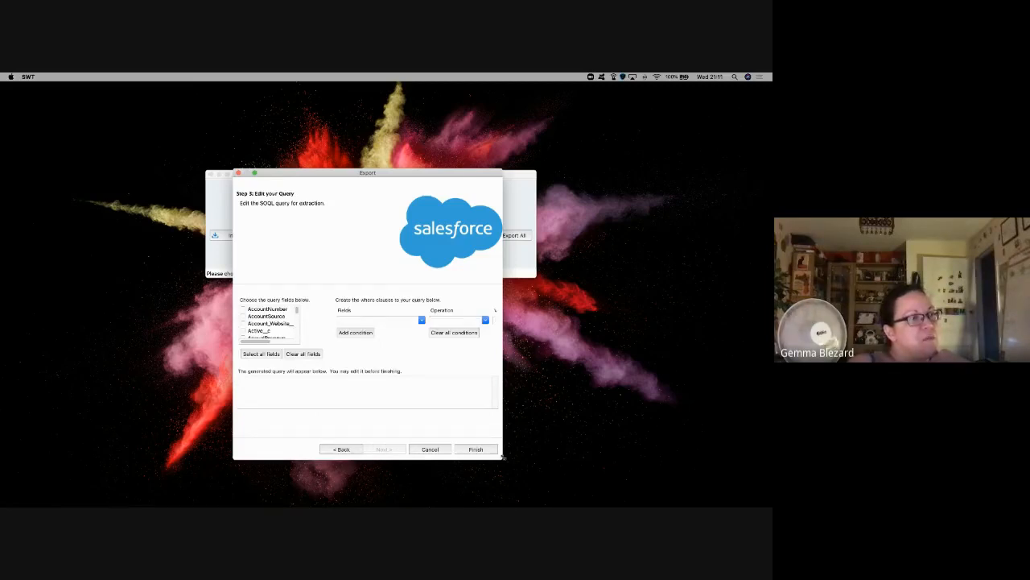
left_click_drag(502, 458, 623, 482)
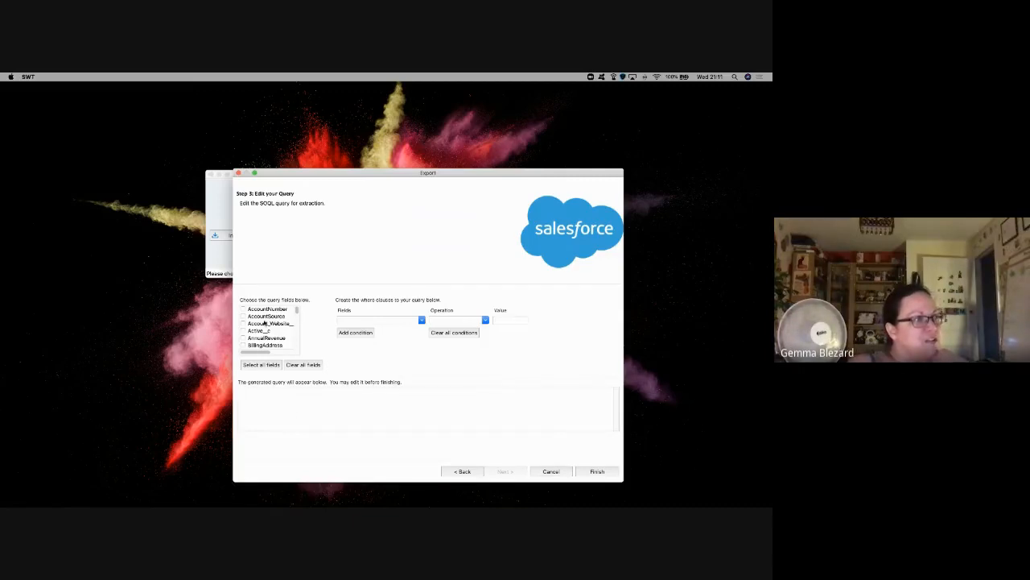
left_click(378, 319)
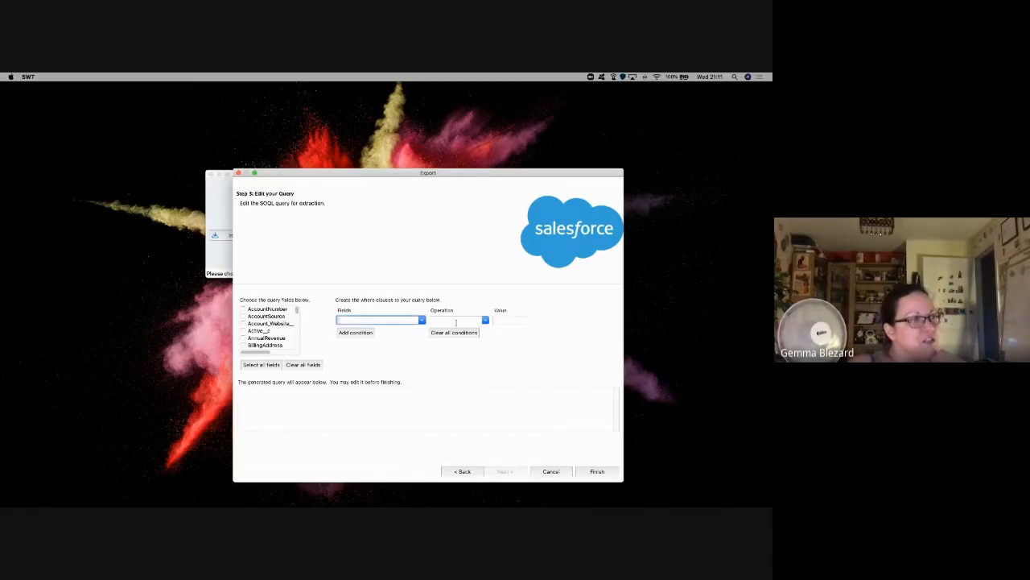
left_click(359, 404)
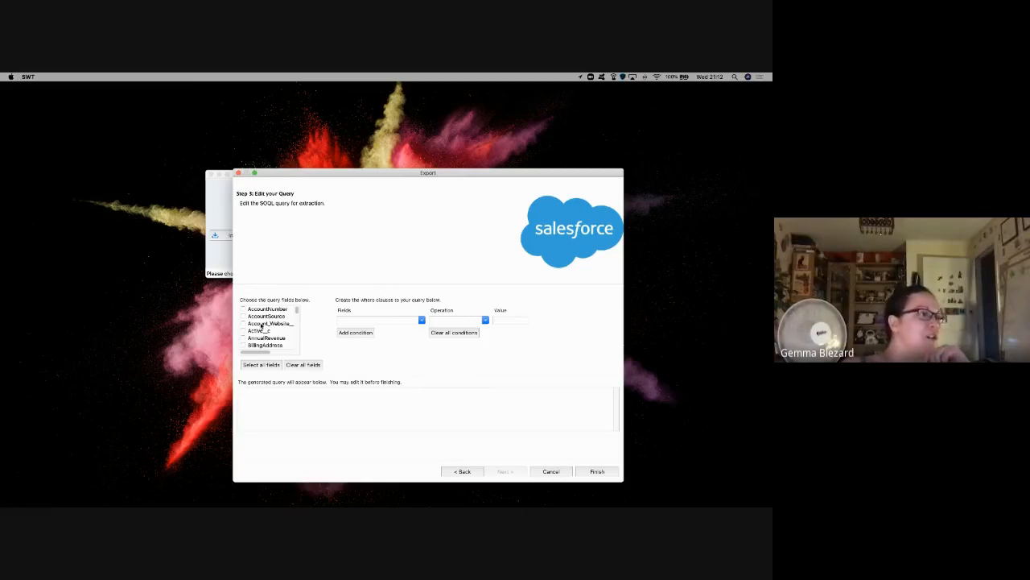
Step: Preview the query with all Account fields, then review Trailhead's Id, Name, Site requirements
scroll(248, 329, "down", 10)
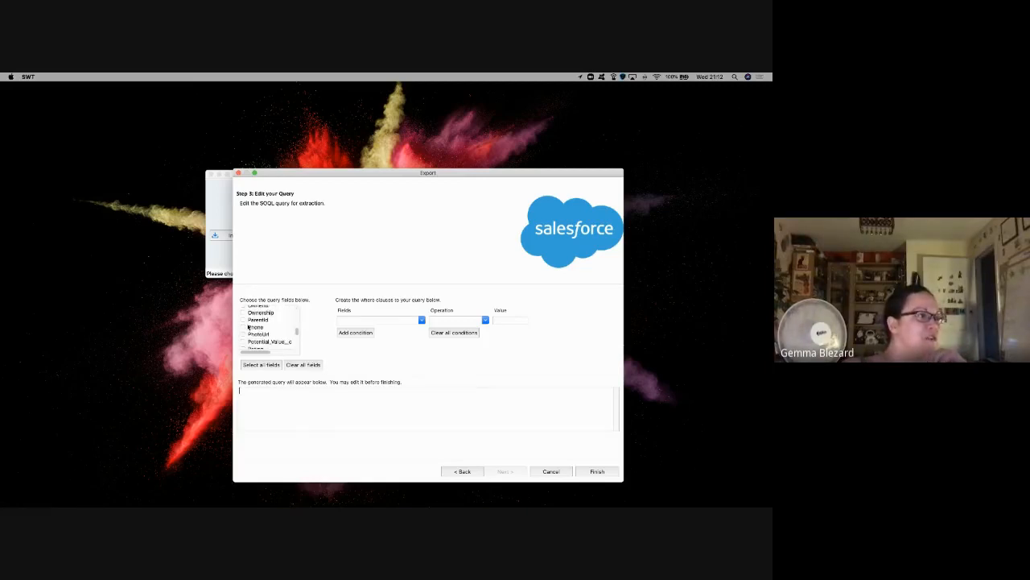
left_click(261, 365)
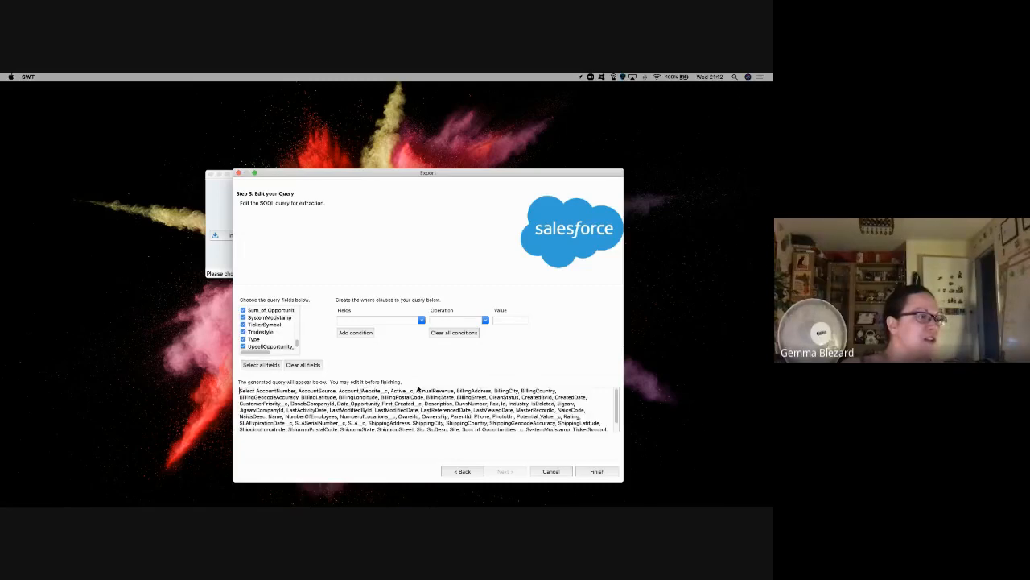
scroll(423, 409, "down", 3)
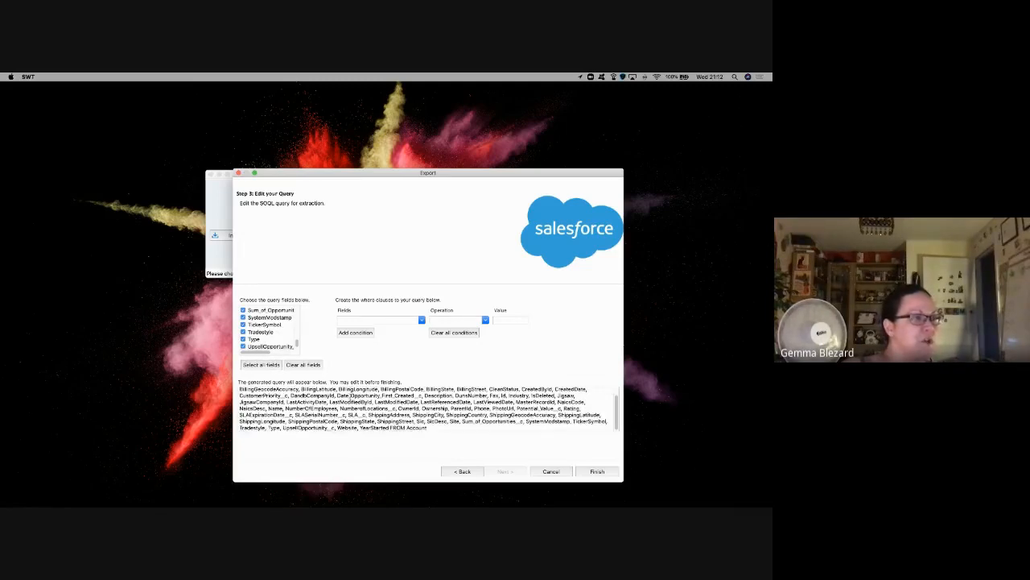
scroll(423, 409, "up", 3)
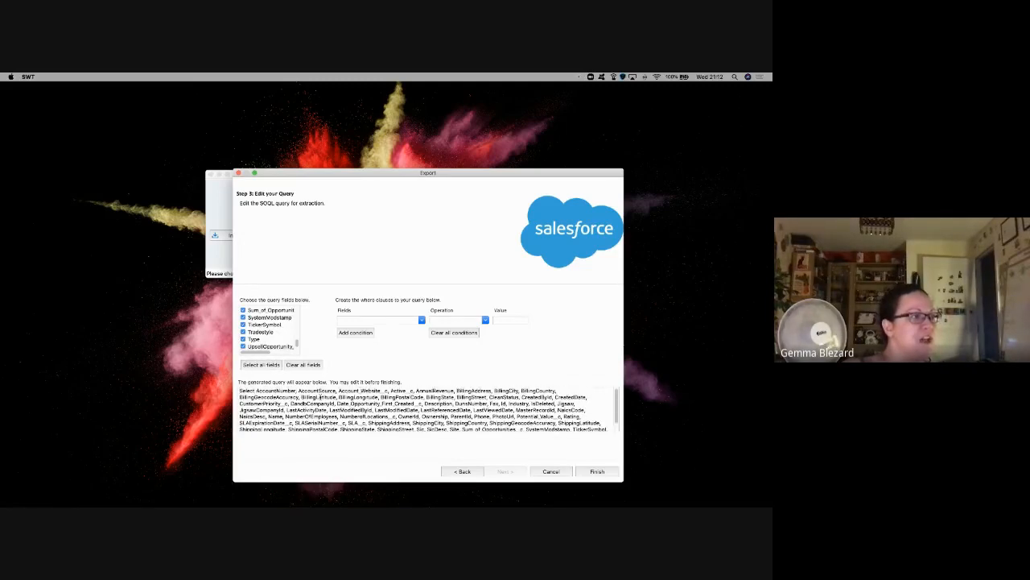
scroll(320, 397, "down", 3)
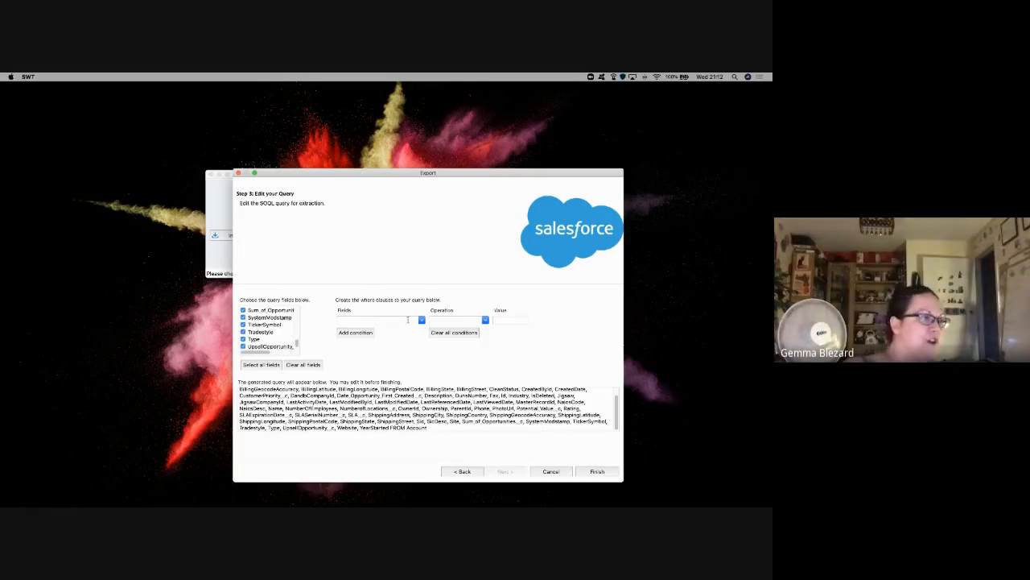
key("super+Tab")
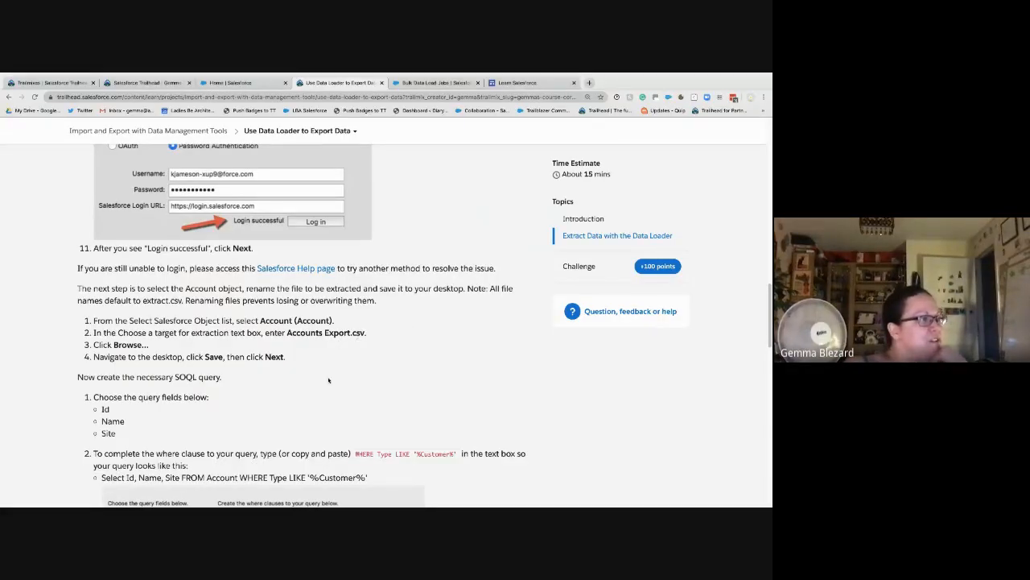
scroll(222, 410, "down", 1)
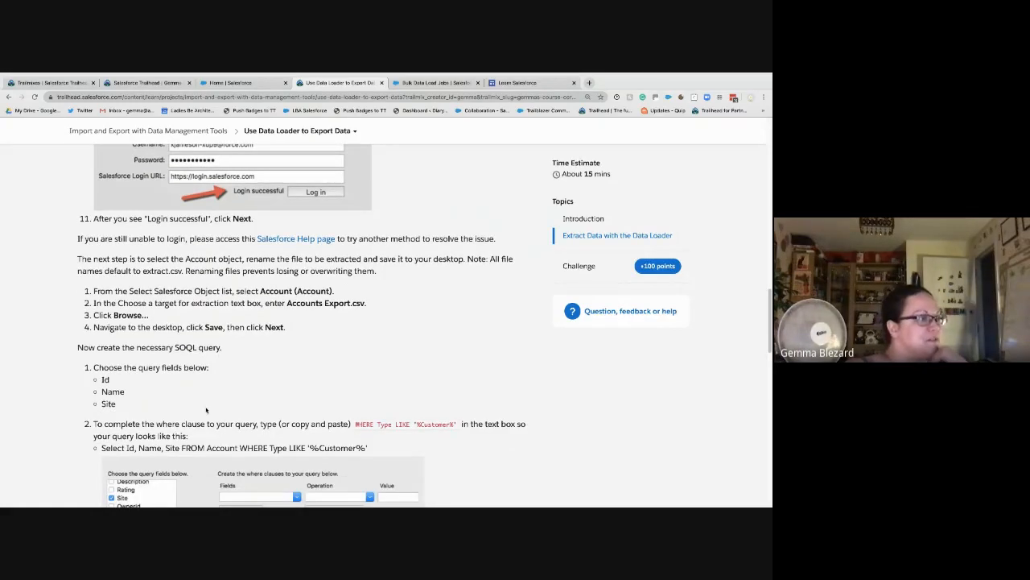
key("ctrl+Left")
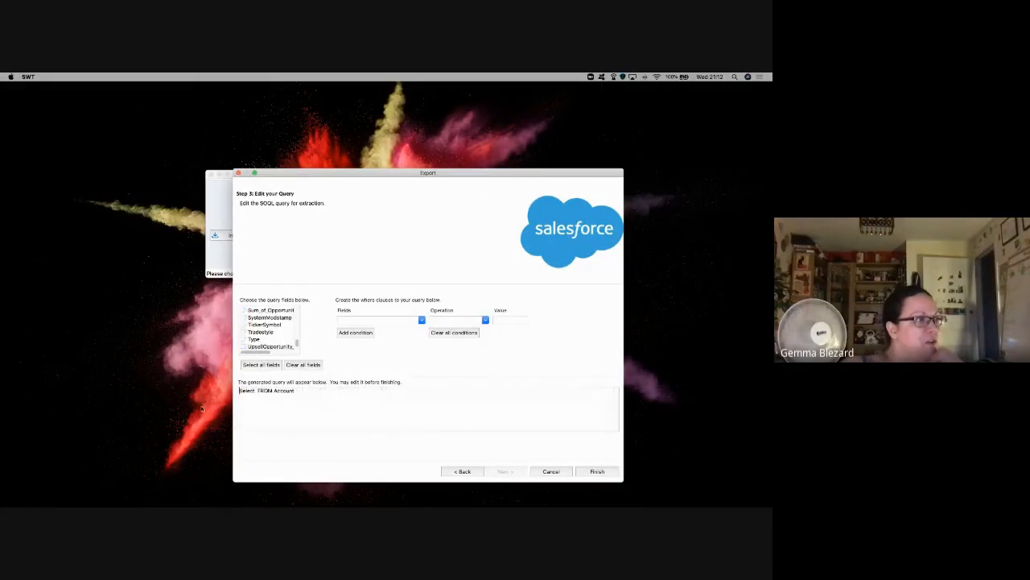
Step: Tick the Id, Name and Site fields so the query reads Select Id, Name, Site FROM Account
scroll(257, 335, "up", 15)
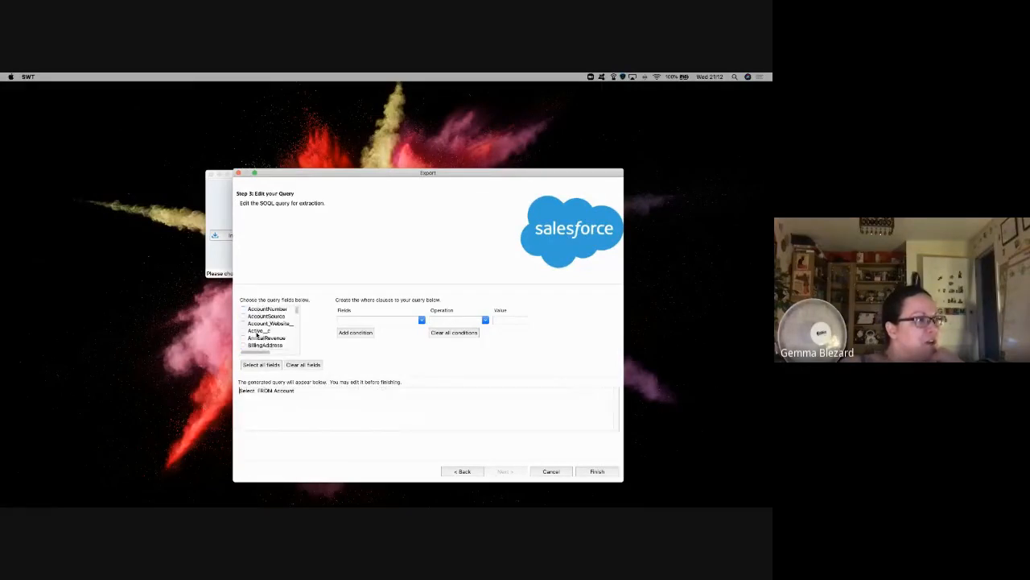
left_click(258, 331)
key("i")
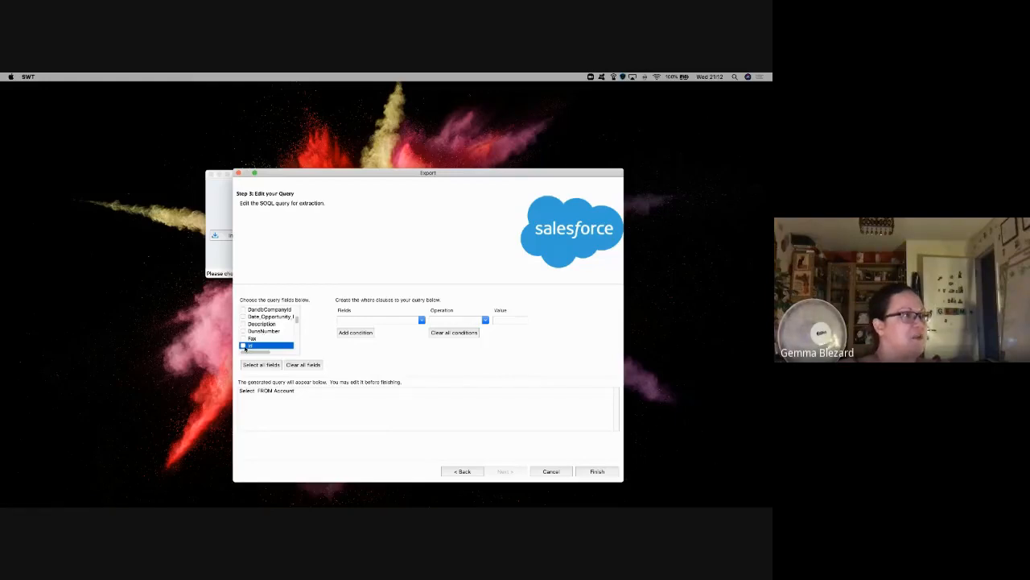
left_click(244, 347)
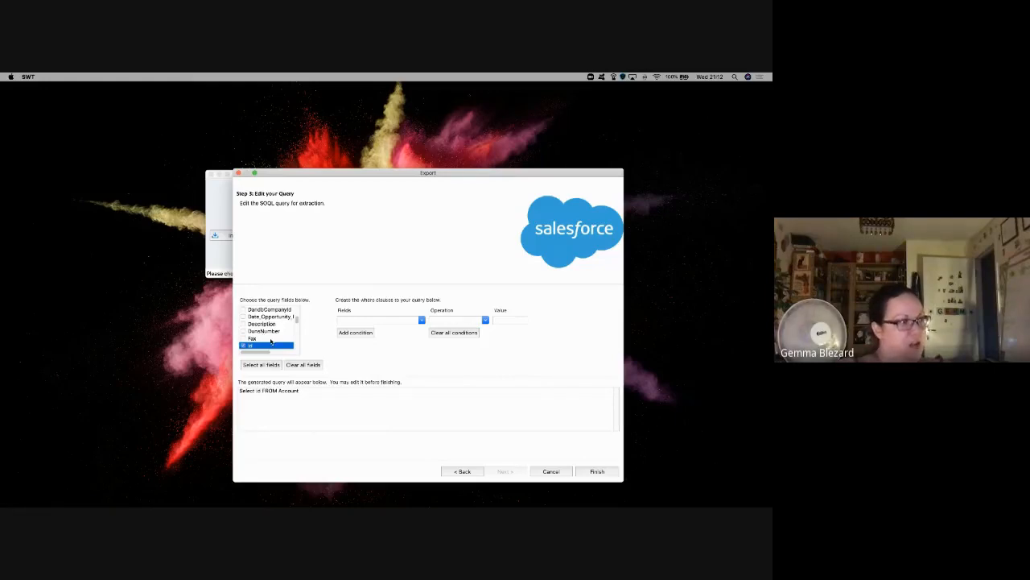
key("n")
scroll(273, 339, "down", 2)
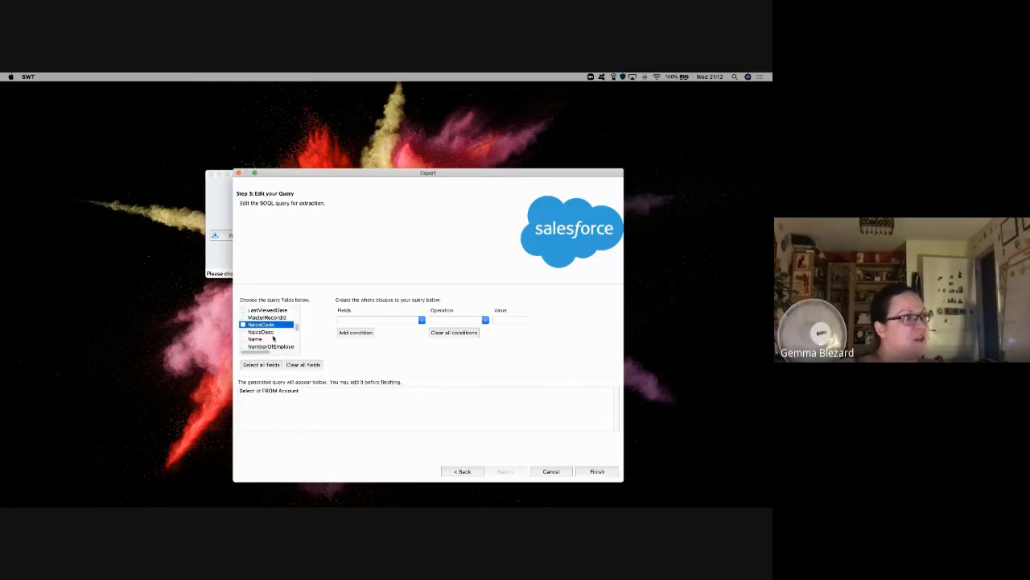
scroll(273, 338, "down", 1)
left_click(261, 336)
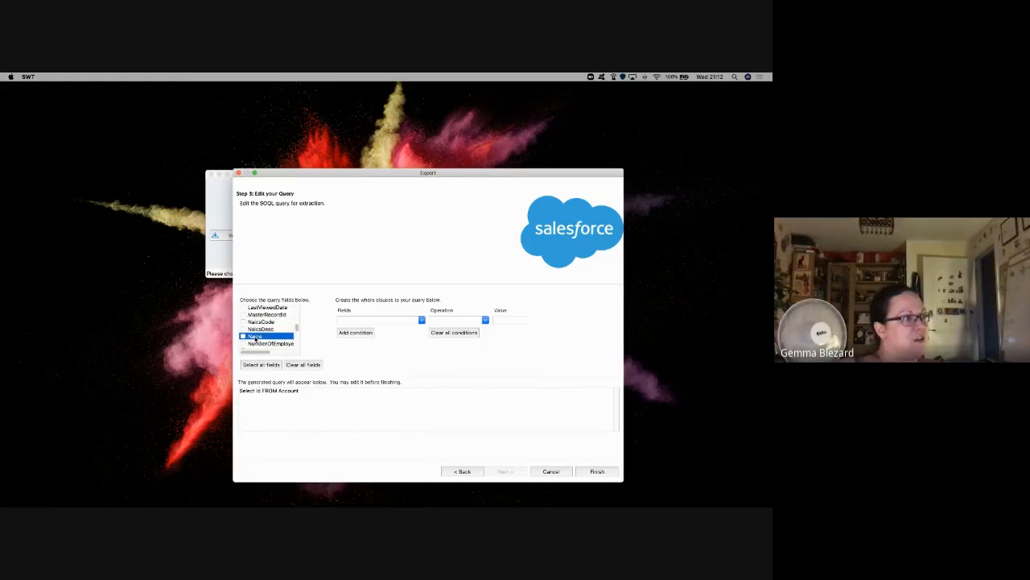
left_click(244, 336)
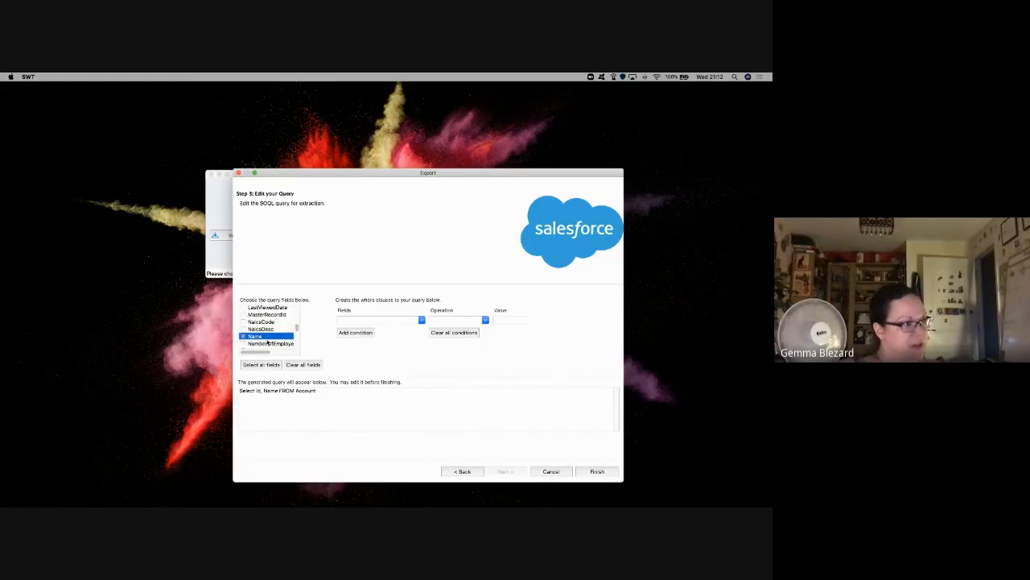
key("s")
scroll(268, 342, "down", 3)
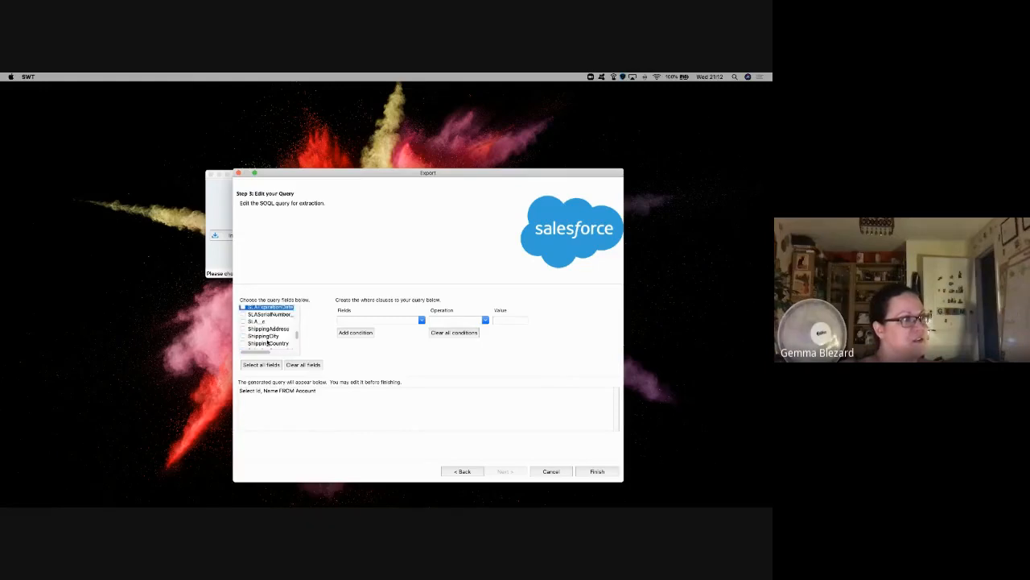
scroll(268, 342, "down", 5)
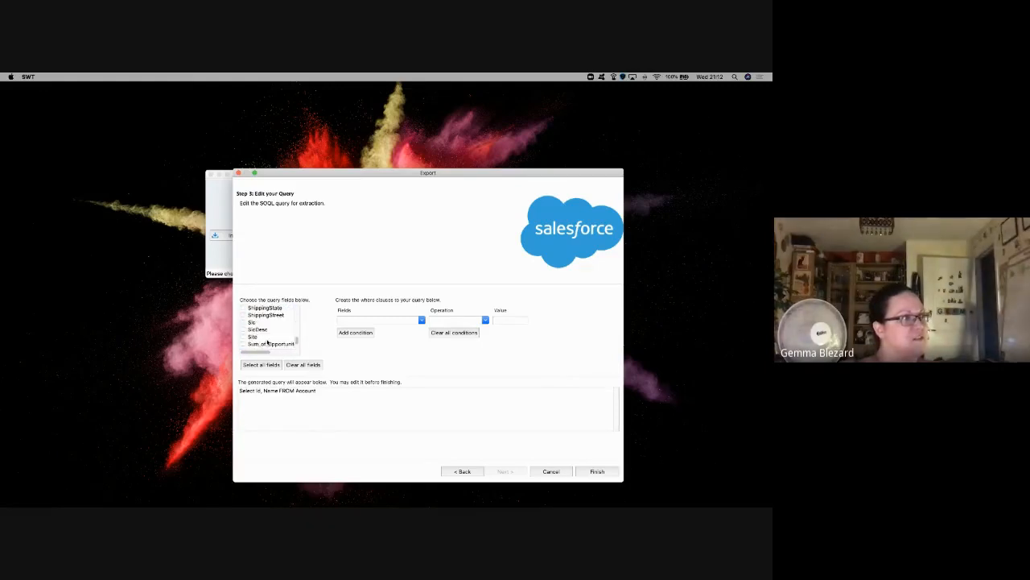
left_click(243, 336)
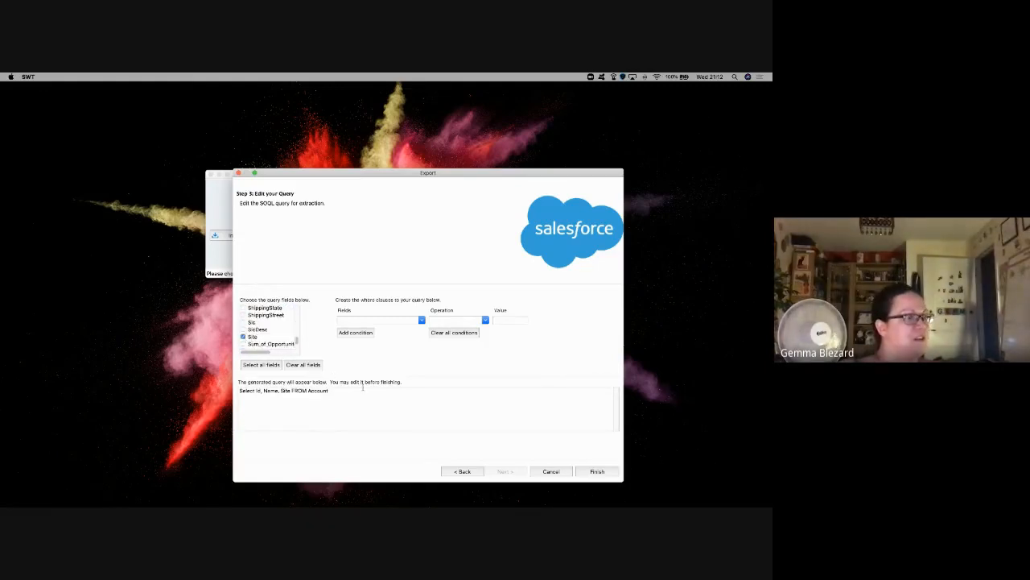
Step: Copy WHERE Type LIKE '%Customer%' from Trailhead and append it to the Account query
key("ctrl+Right")
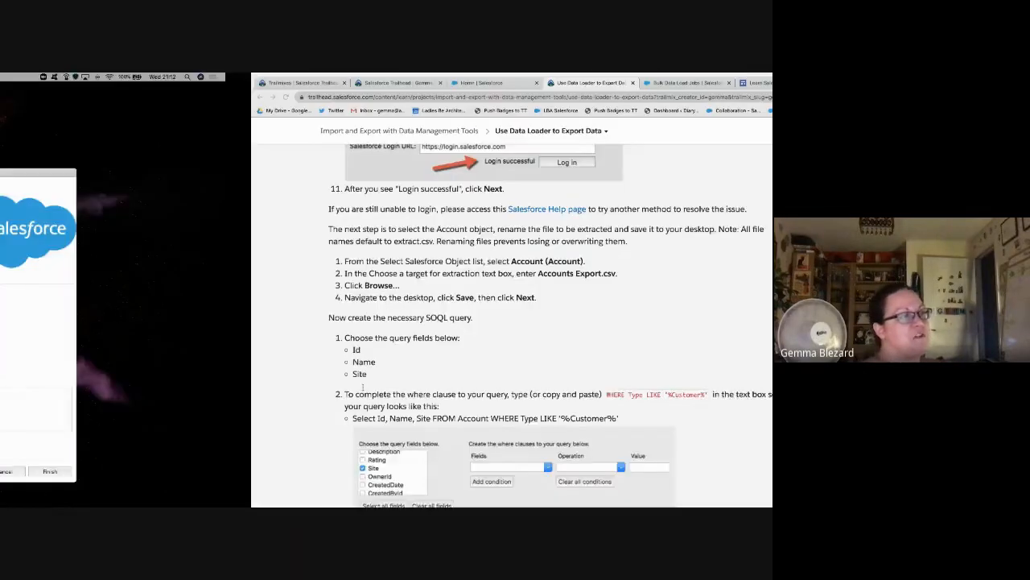
scroll(363, 388, "down", 1)
scroll(363, 388, "down", 1)
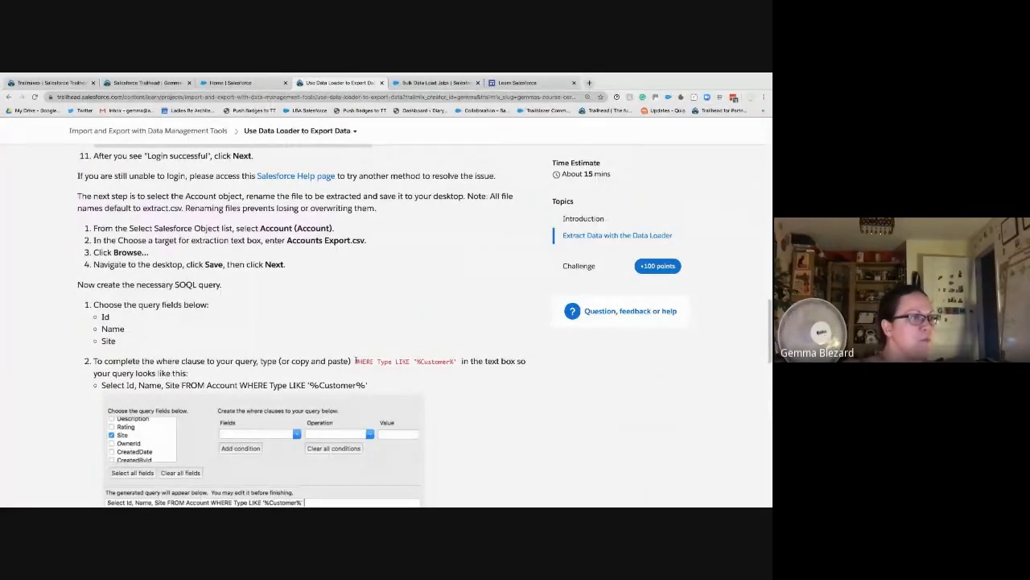
left_click_drag(356, 361, 457, 360)
key("super+c")
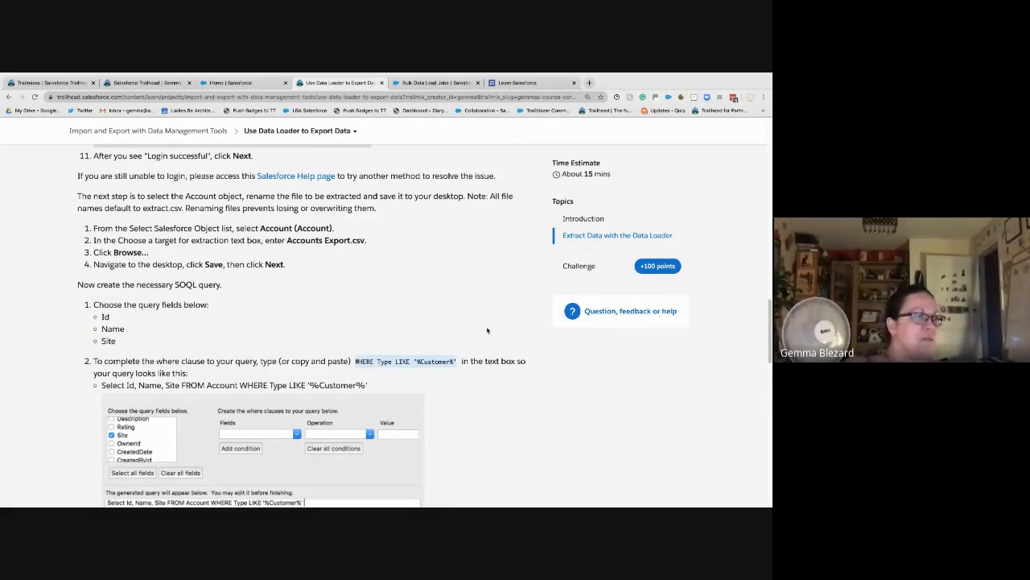
key("ctrl+Left")
key("super+v")
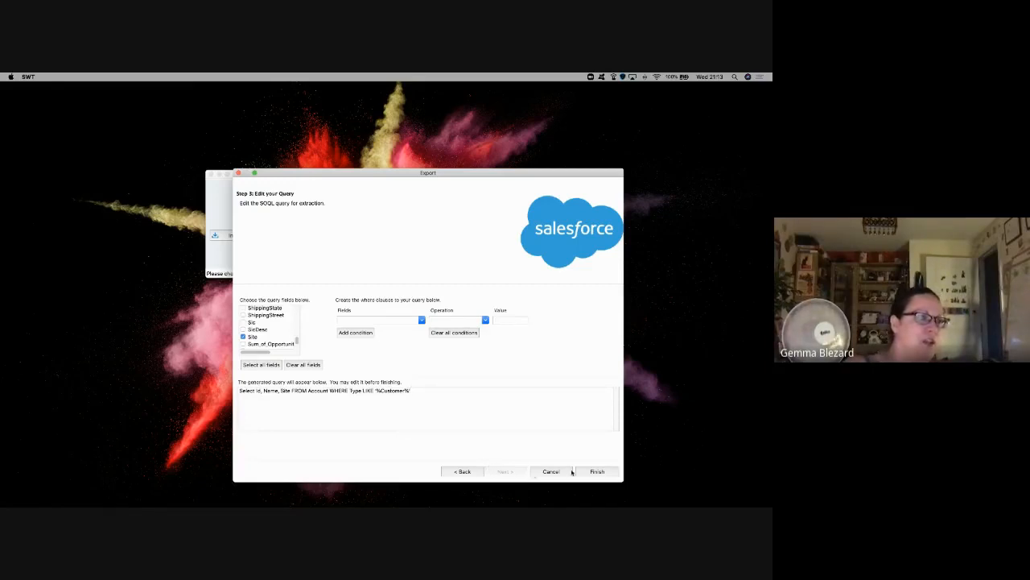
Step: Review the next Trailhead instruction step before returning to the query
key("ctrl+Right")
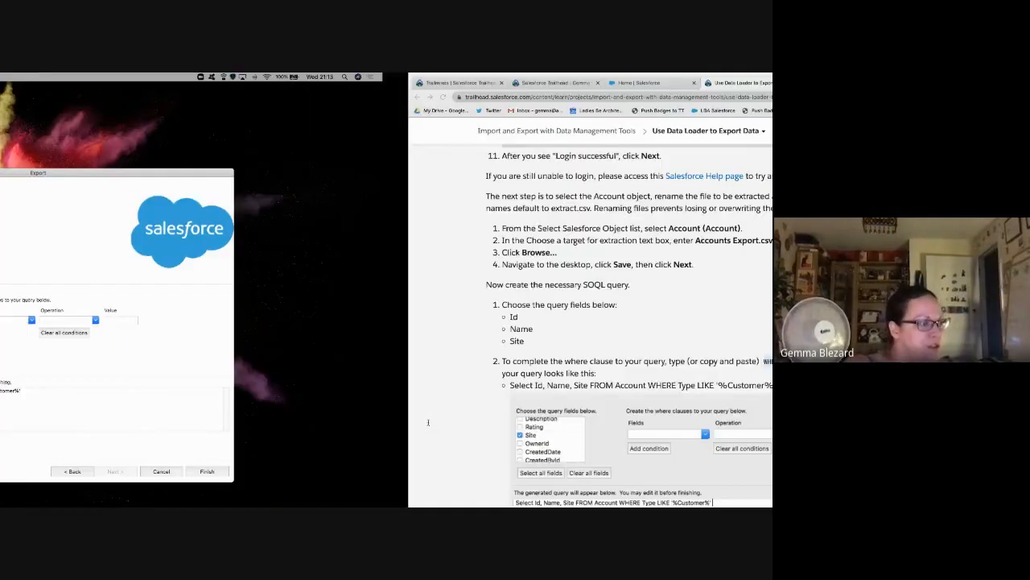
scroll(429, 421, "down", 3)
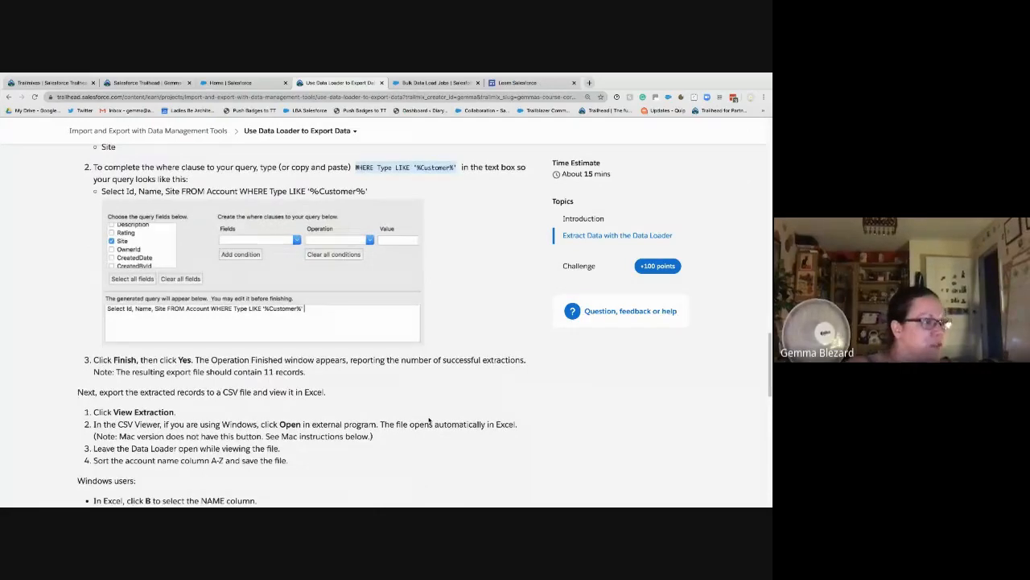
key("ctrl+Left")
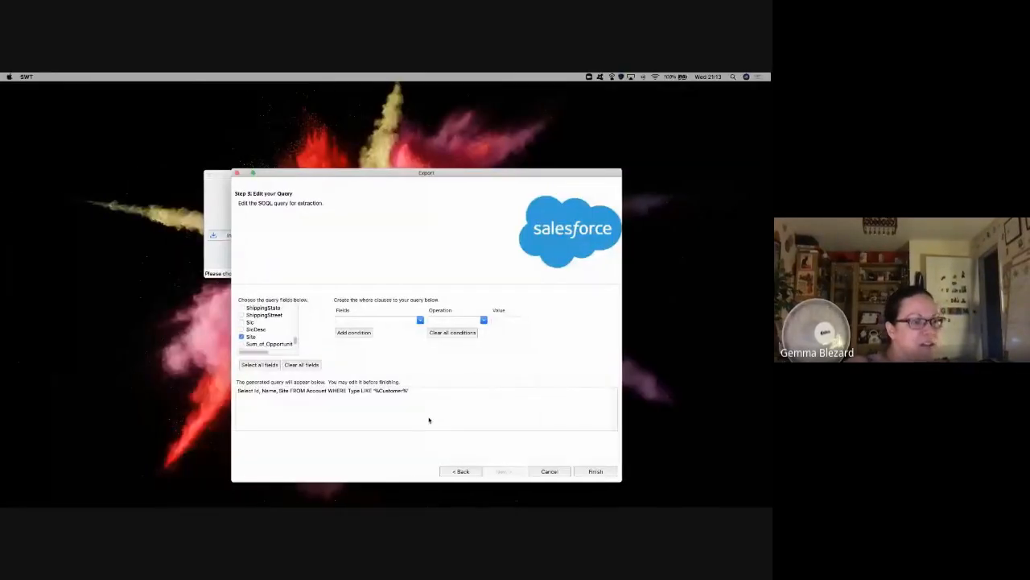
Step: Run the Account export, view the 12 extracted records, and dismiss the viewer and finish message
left_click(596, 471)
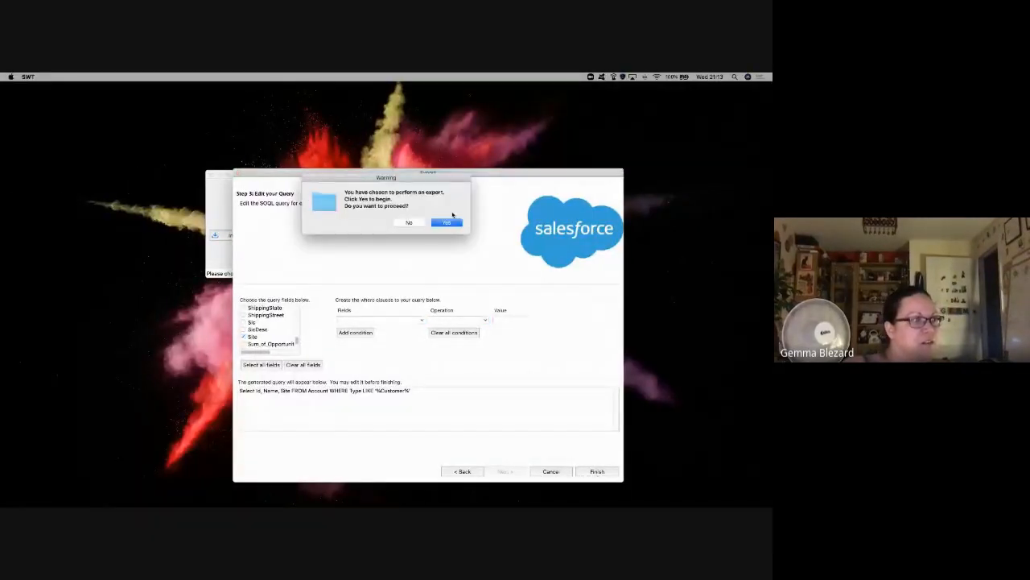
left_click(451, 224)
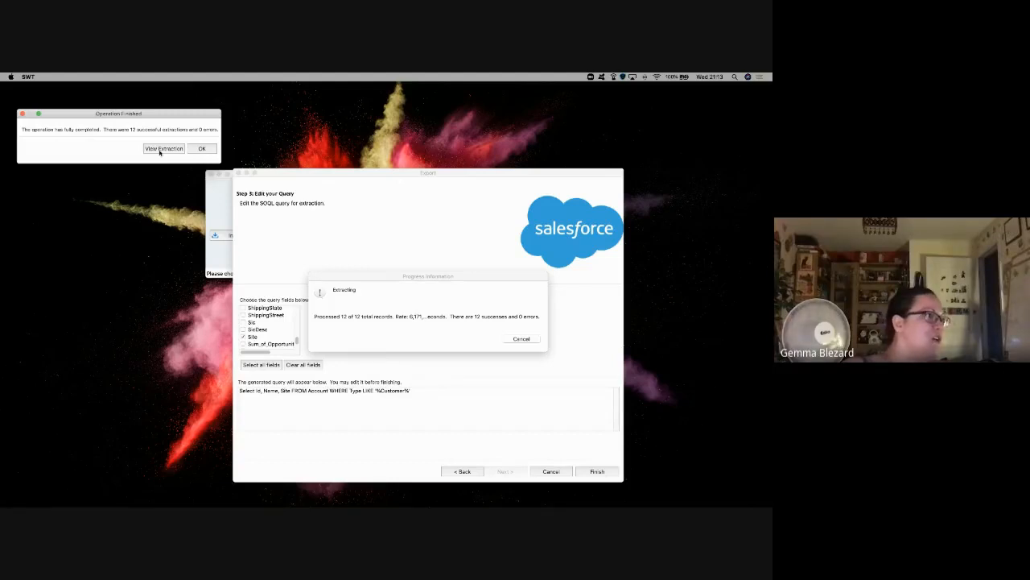
left_click(160, 149)
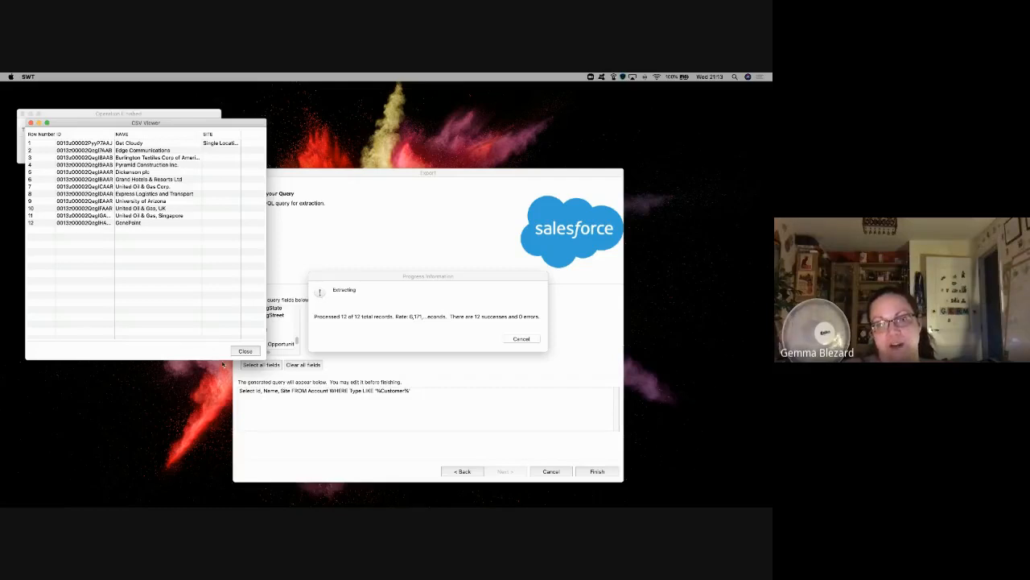
left_click(245, 351)
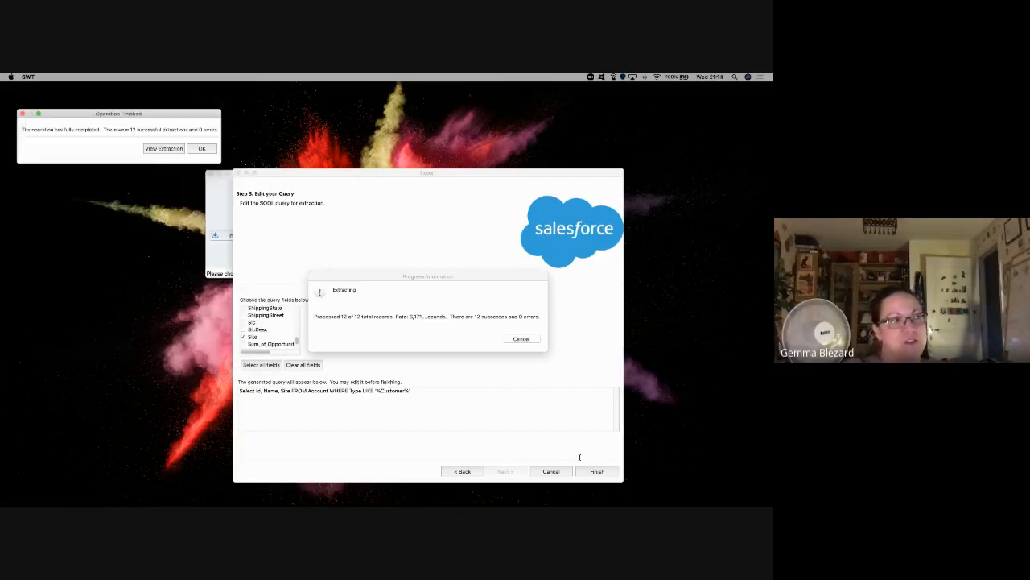
left_click(208, 153)
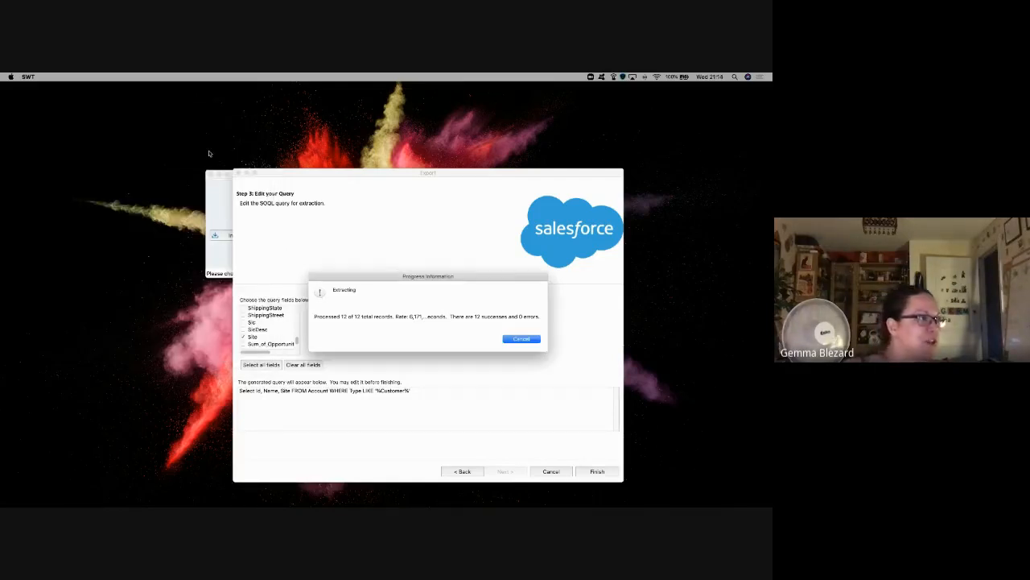
key("ctrl+Right")
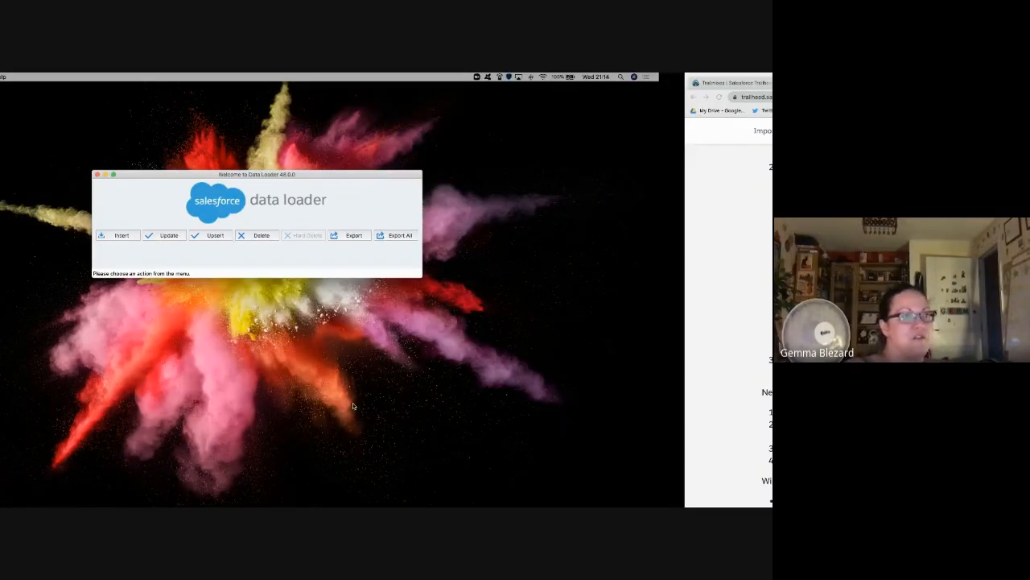
Step: Open Accounts Export.csv from Finder's Downloads folder in Excel
key("ctrl+Right")
key("ctrl+Left")
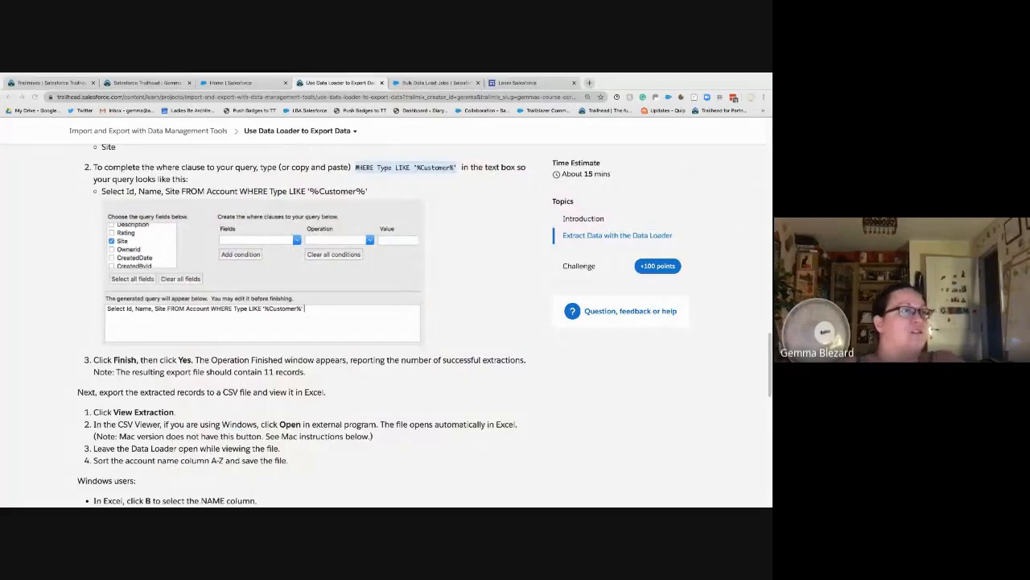
key("ctrl+Right")
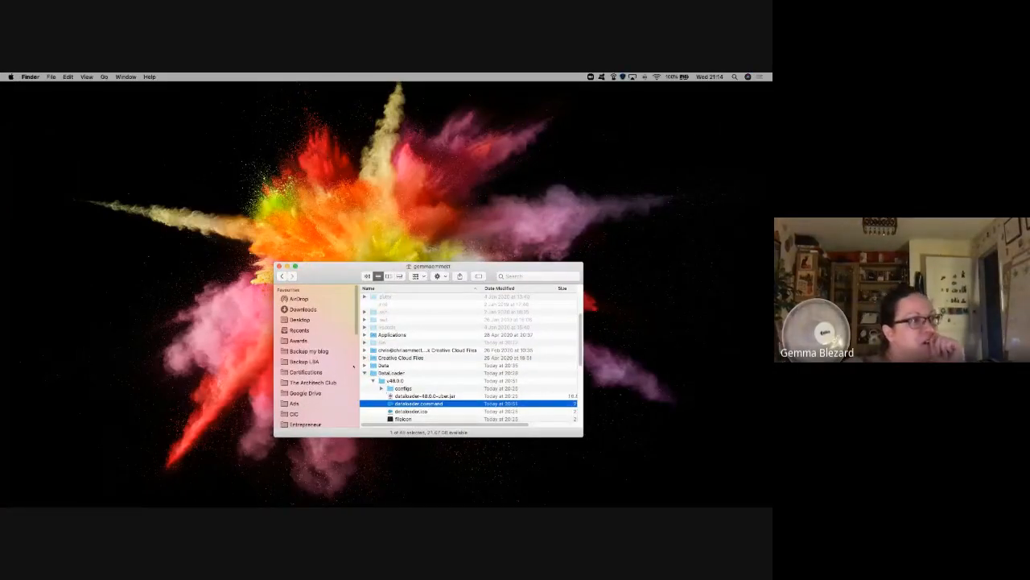
left_click(303, 309)
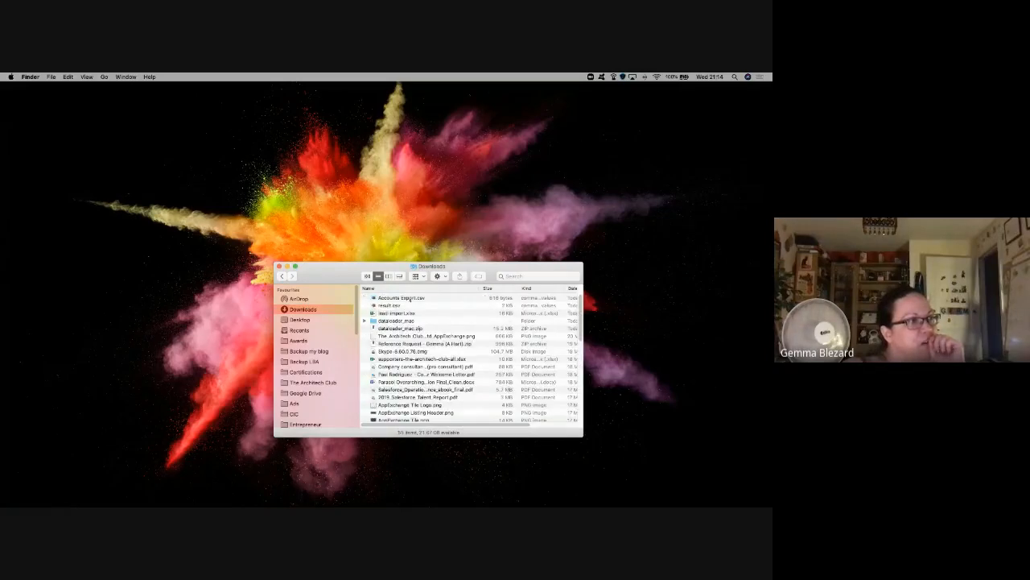
double_click(405, 298)
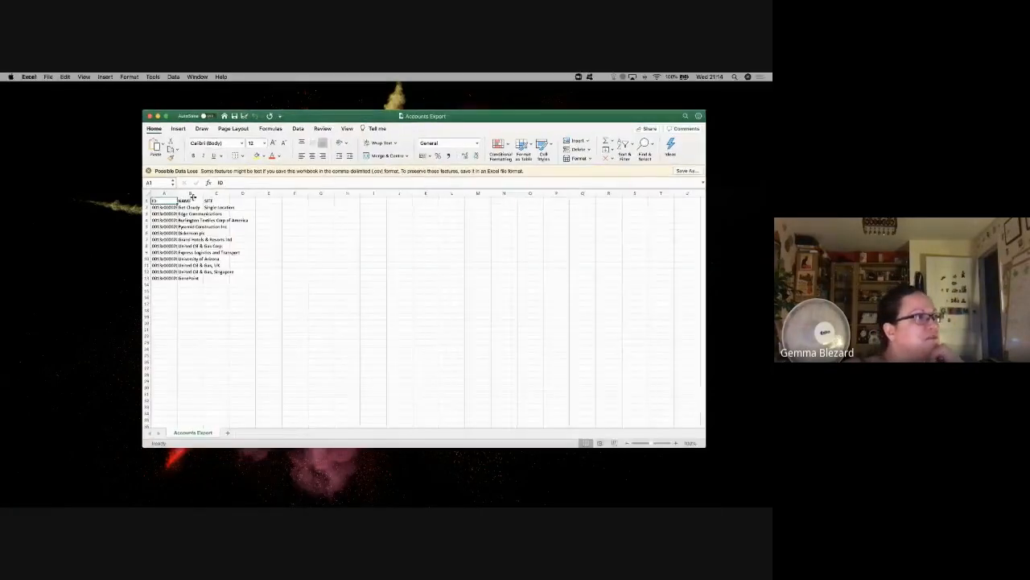
Step: Widen columns A, B and C to show full IDs, account names and Single Location
left_click_drag(204, 194, 252, 211)
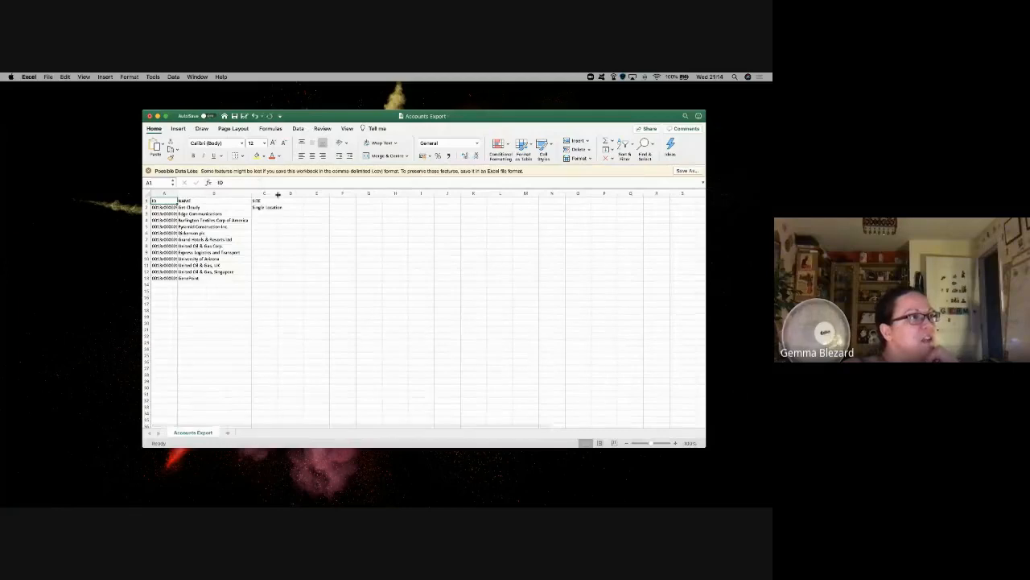
double_click(278, 193)
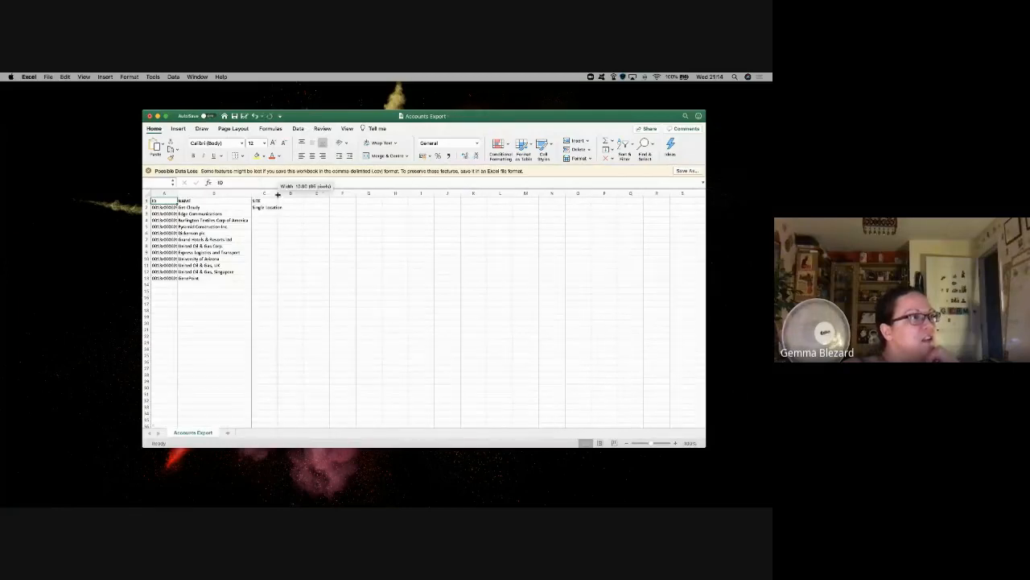
double_click(178, 193)
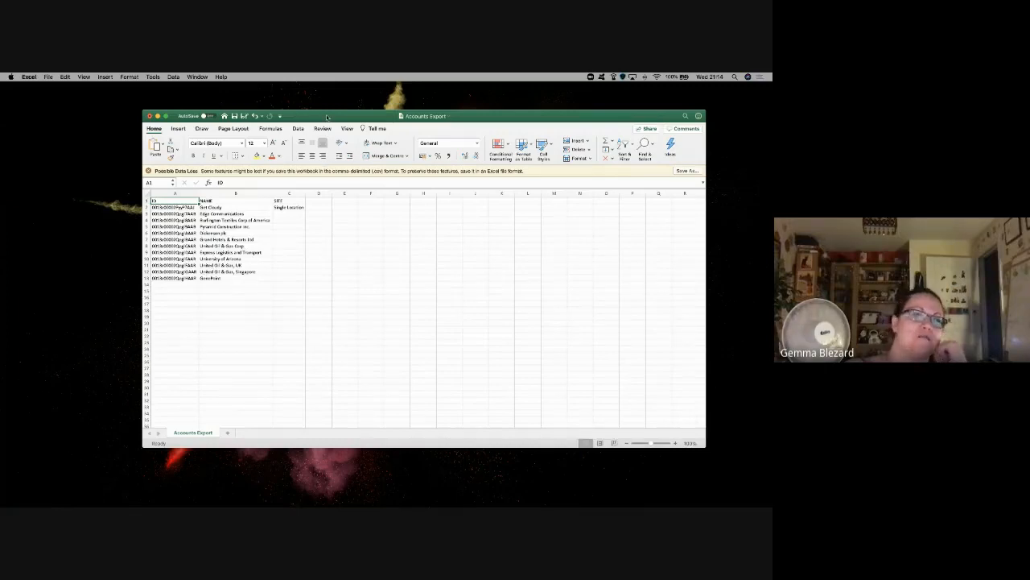
left_click_drag(335, 120, 328, 155)
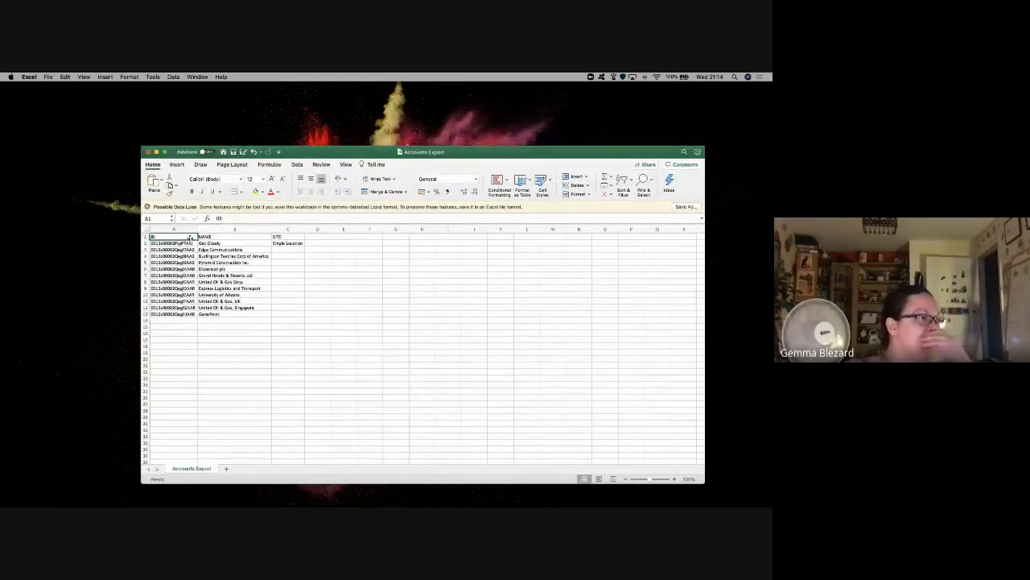
Step: Select the ID, NAME and SITE header row and move the Excel window higher
left_click_drag(297, 237, 161, 237)
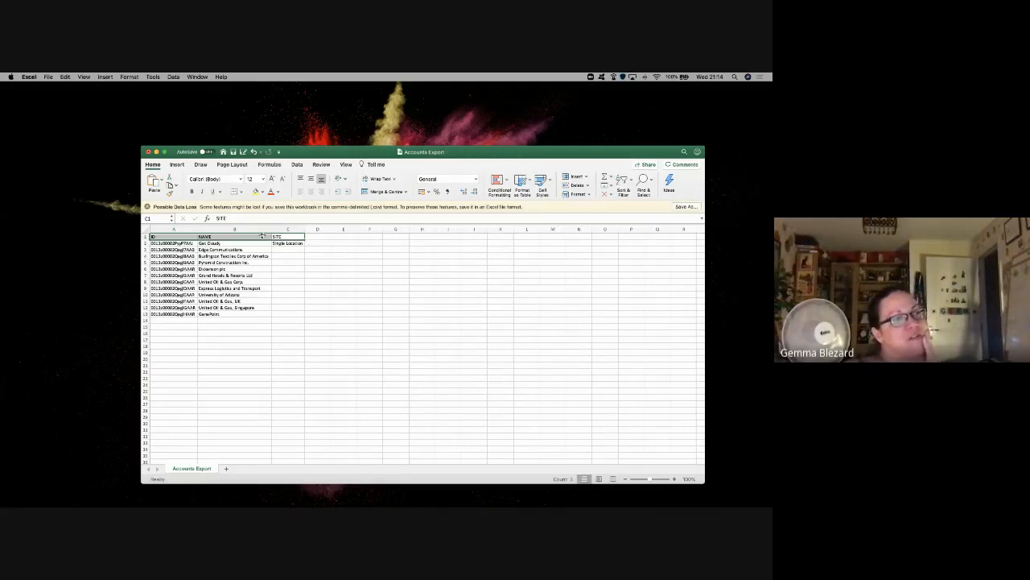
left_click(318, 238)
left_click(344, 238)
left_click(370, 238)
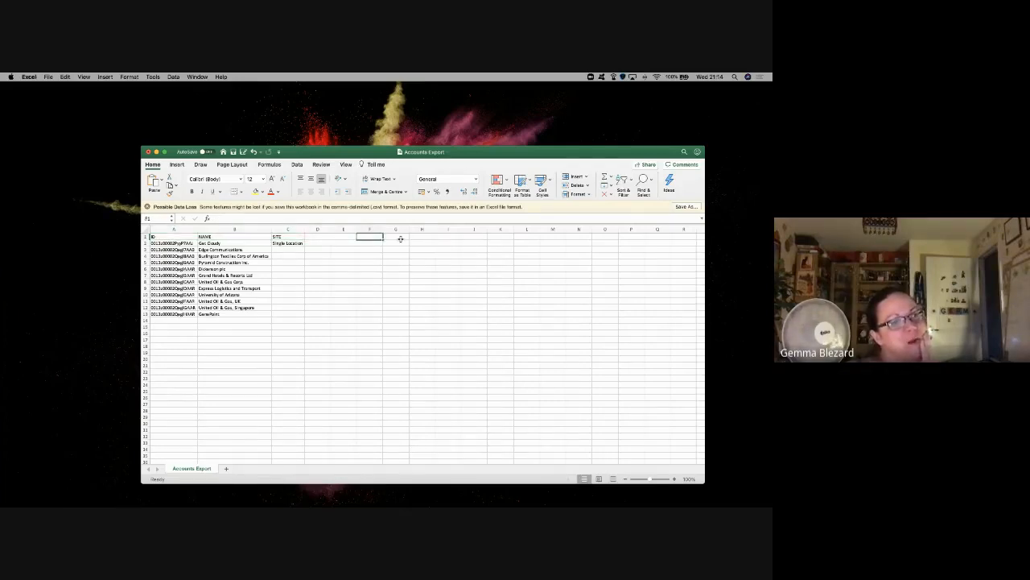
left_click(400, 239)
left_click(411, 235)
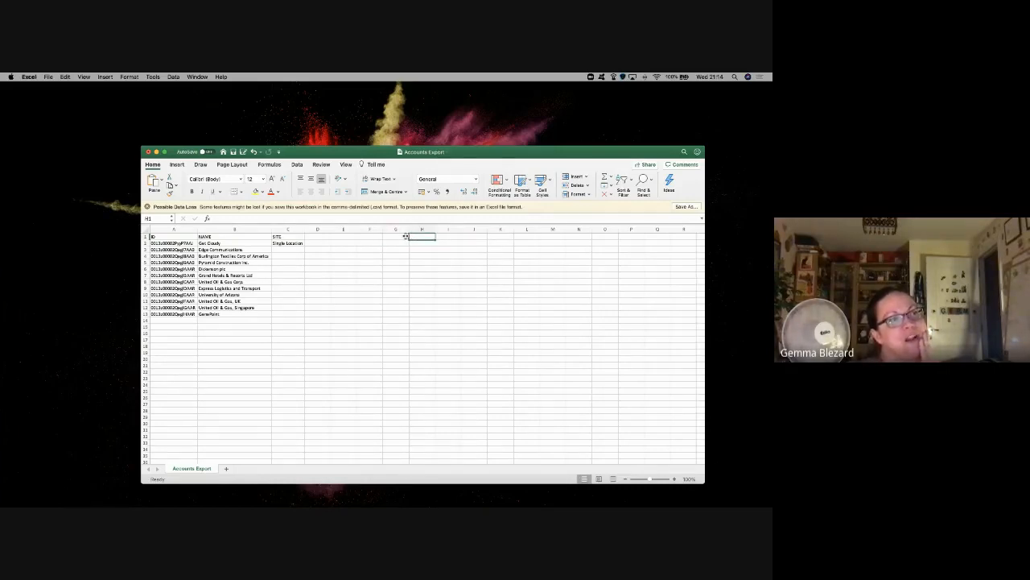
left_click(143, 236)
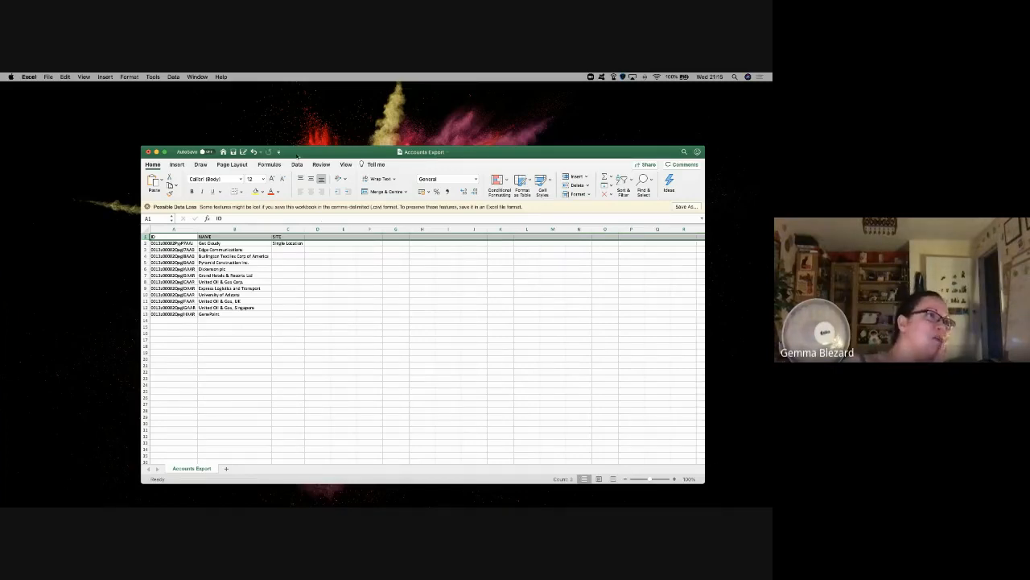
left_click_drag(297, 156, 296, 92)
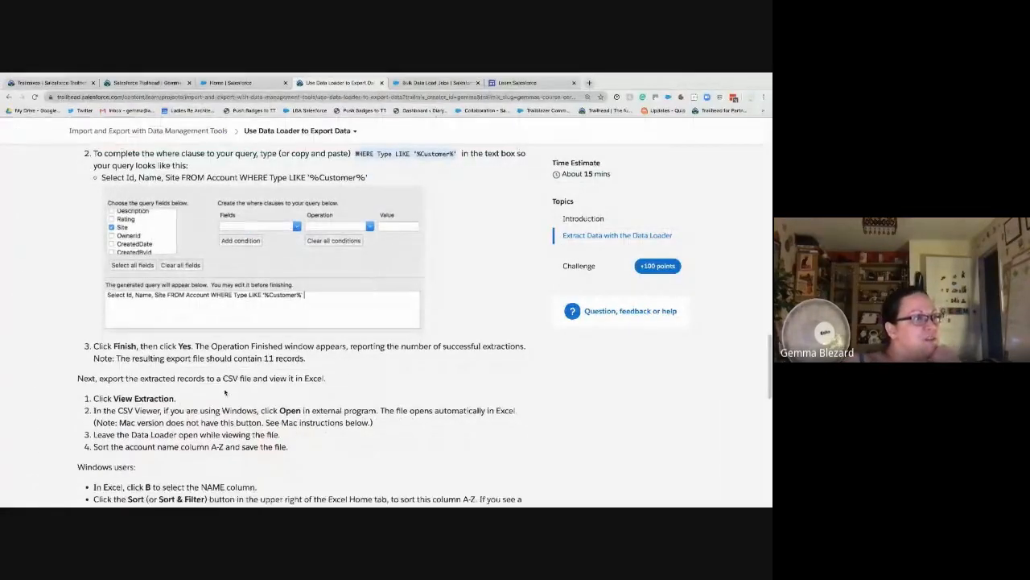
Step: Scroll to the Windows/Mac sort steps, highlight the external-program note, and return to Excel
scroll(225, 392, "down", 2)
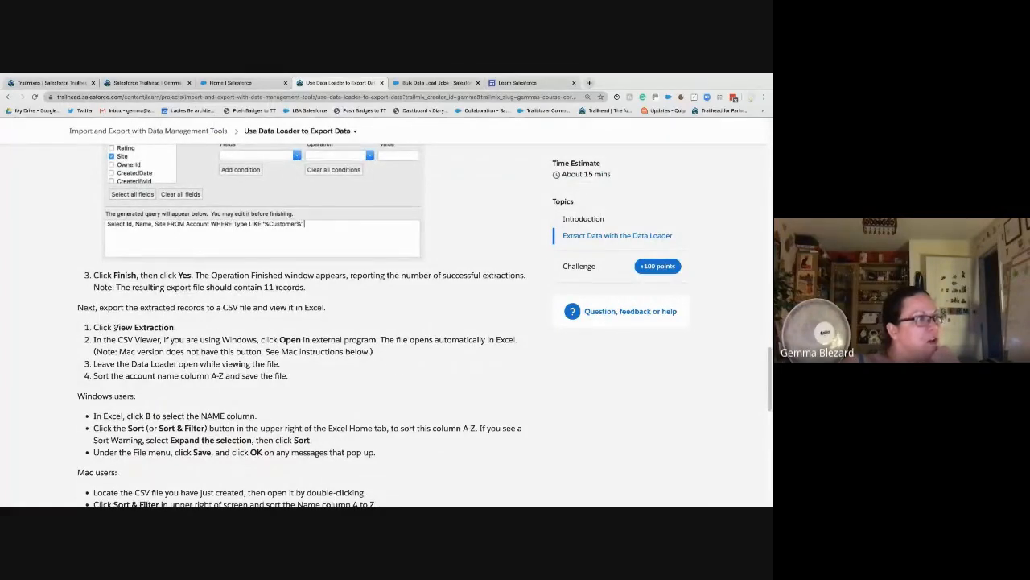
left_click_drag(279, 339, 433, 343)
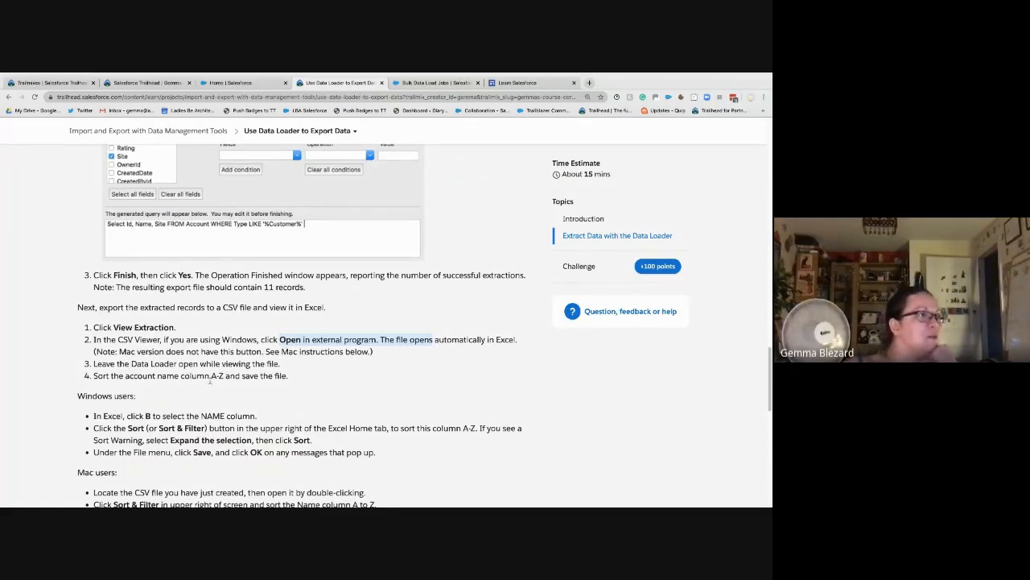
key("ctrl+Right")
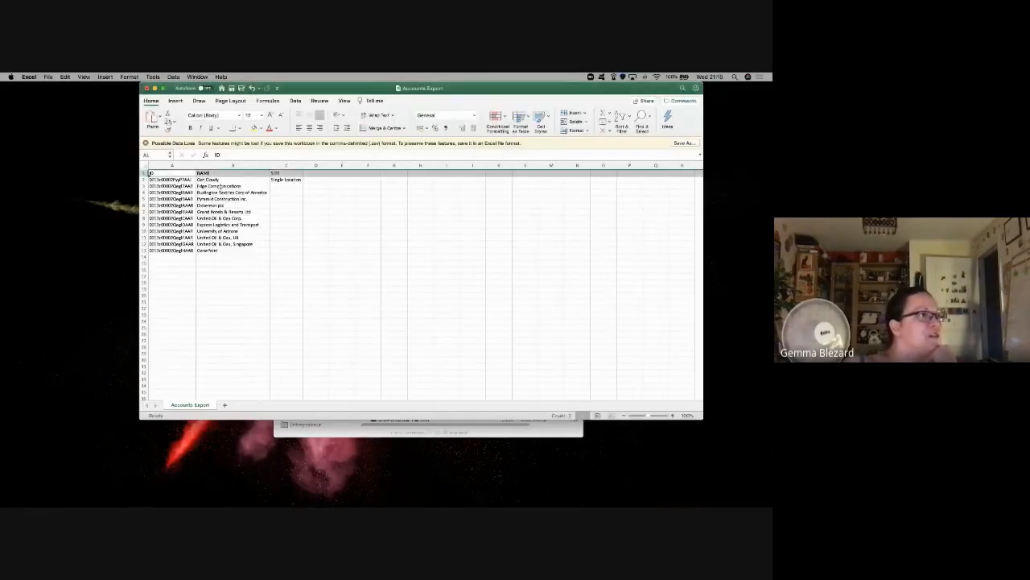
Step: Sort Accounts Export A to Z by NAME, save it, and return to the Trailhead instructions
left_click(218, 182)
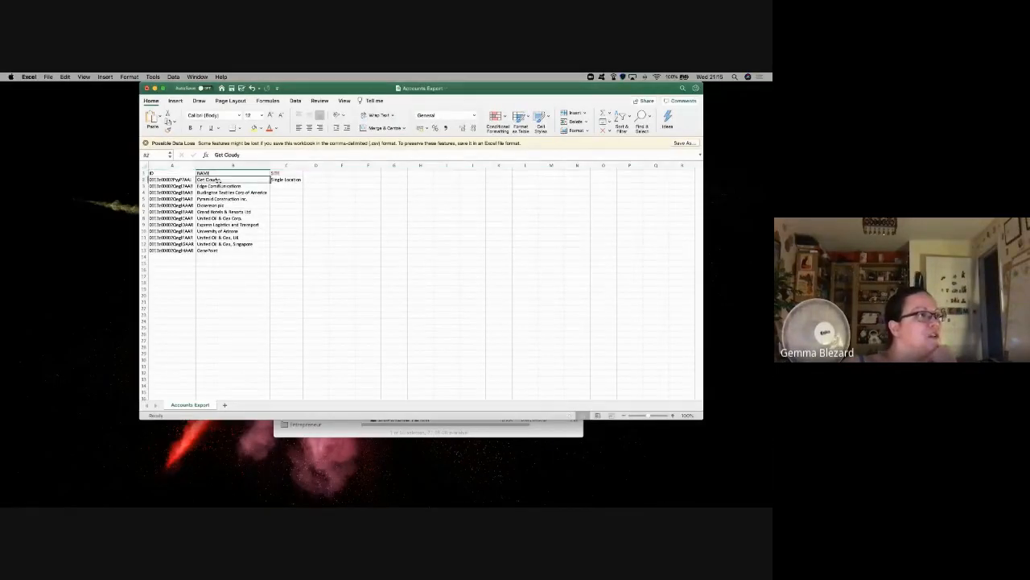
left_click(291, 100)
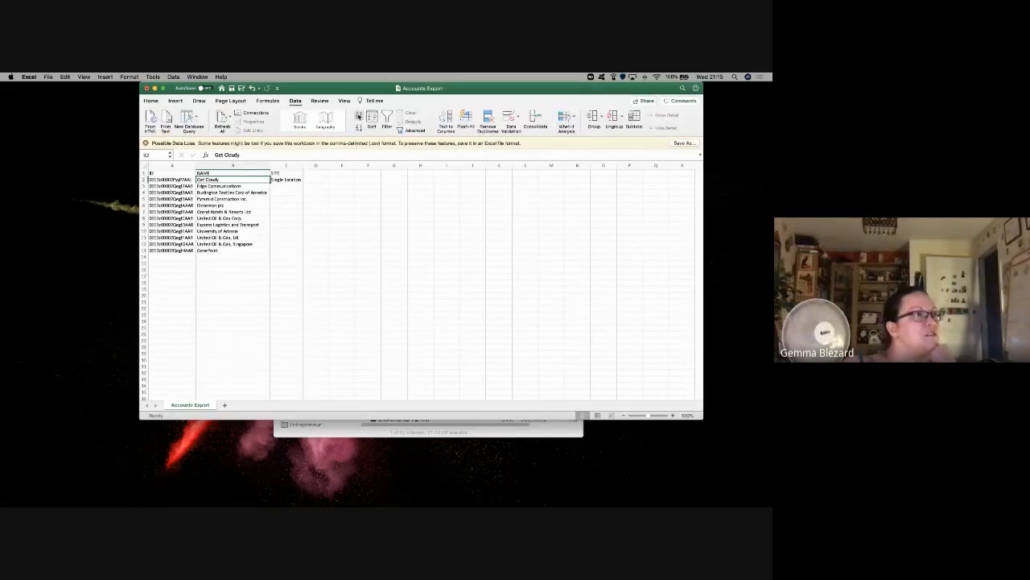
left_click(359, 116)
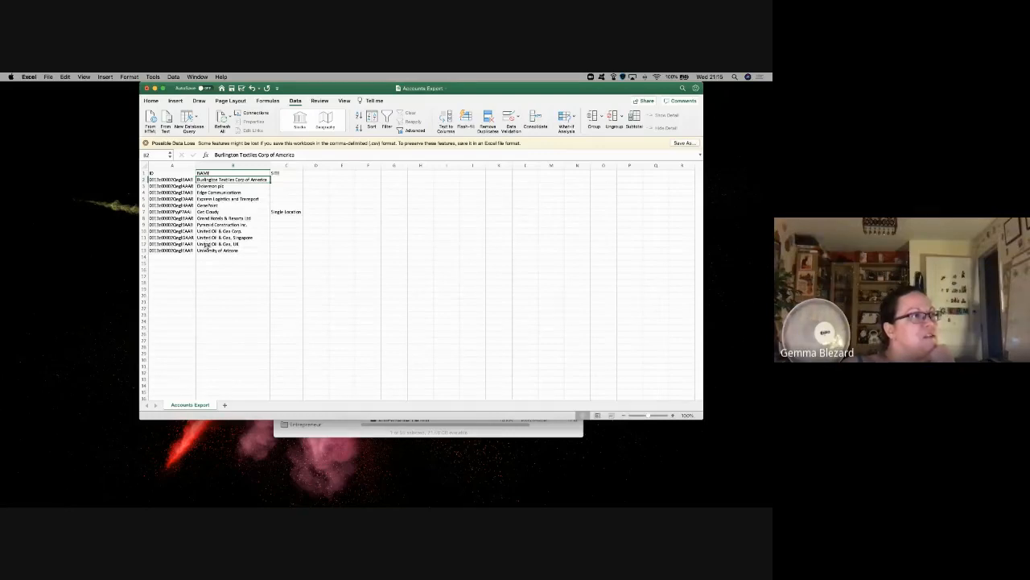
left_click(232, 88)
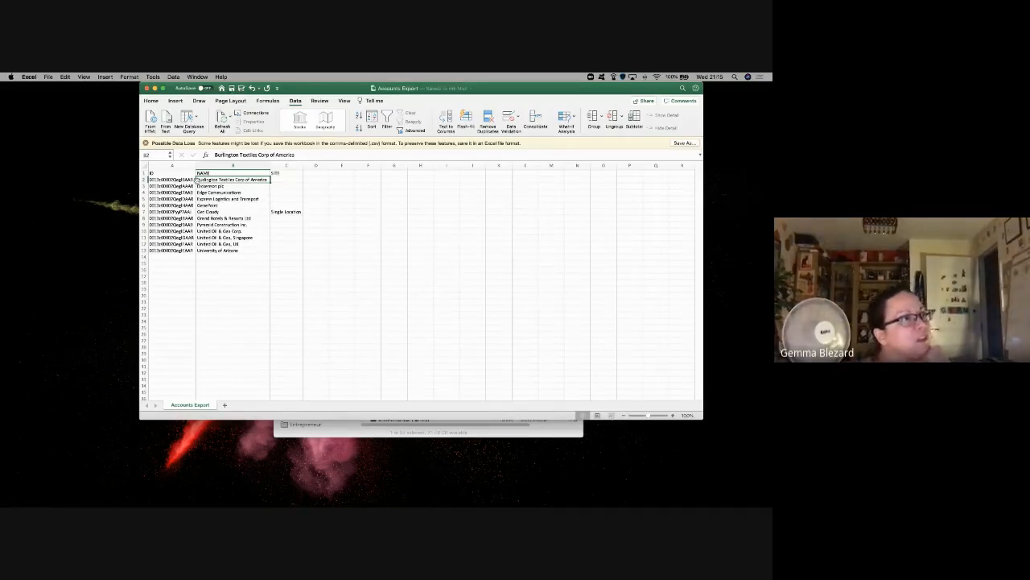
key("super+Tab")
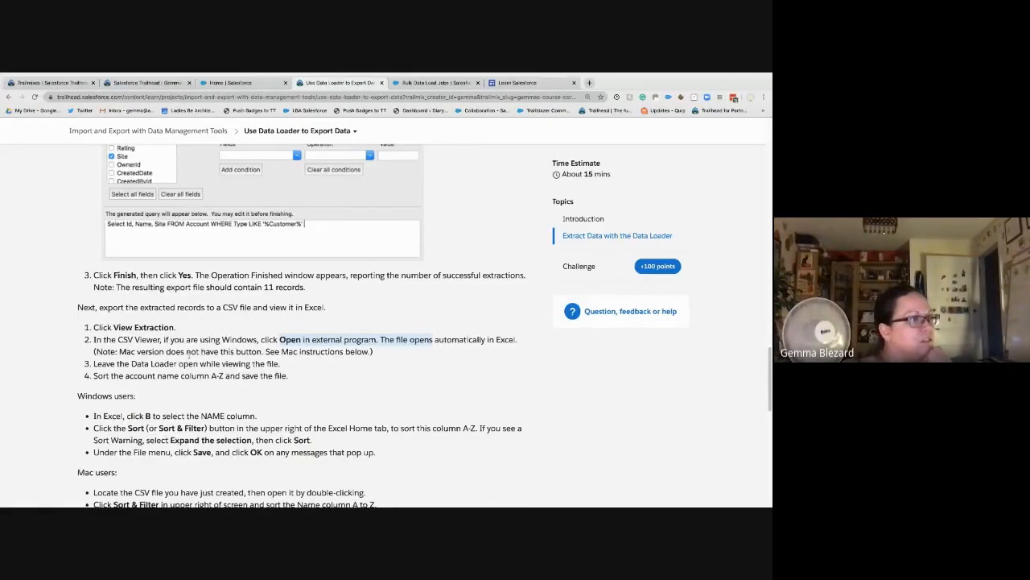
scroll(190, 353, "down", 3)
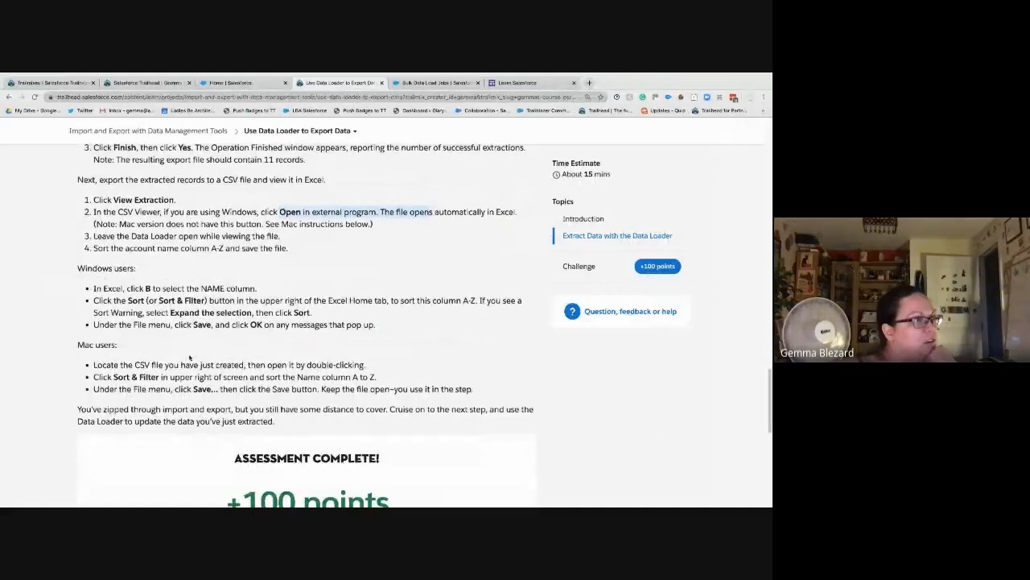
scroll(189, 358, "up", 1)
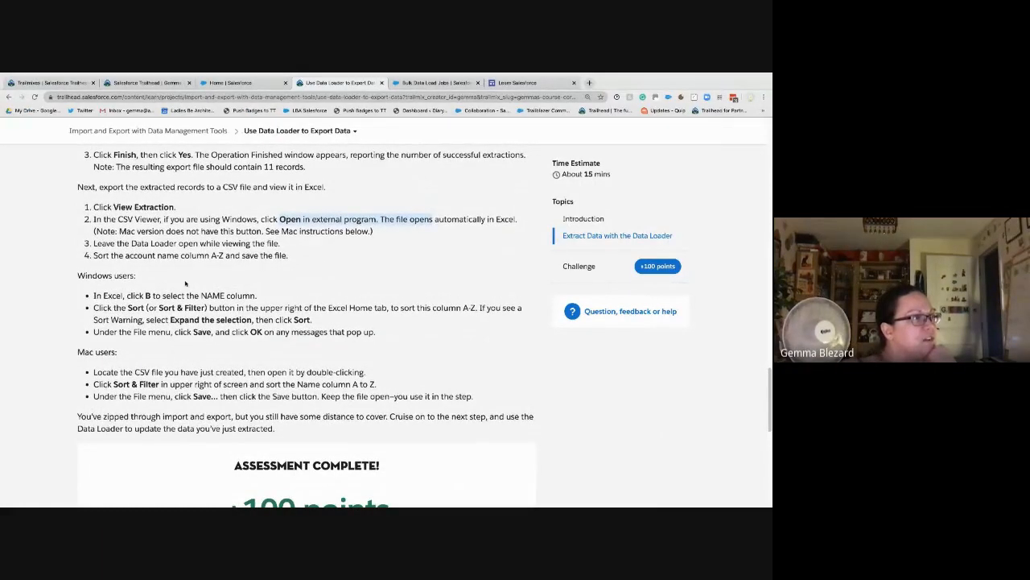
scroll(186, 283, "down", 2)
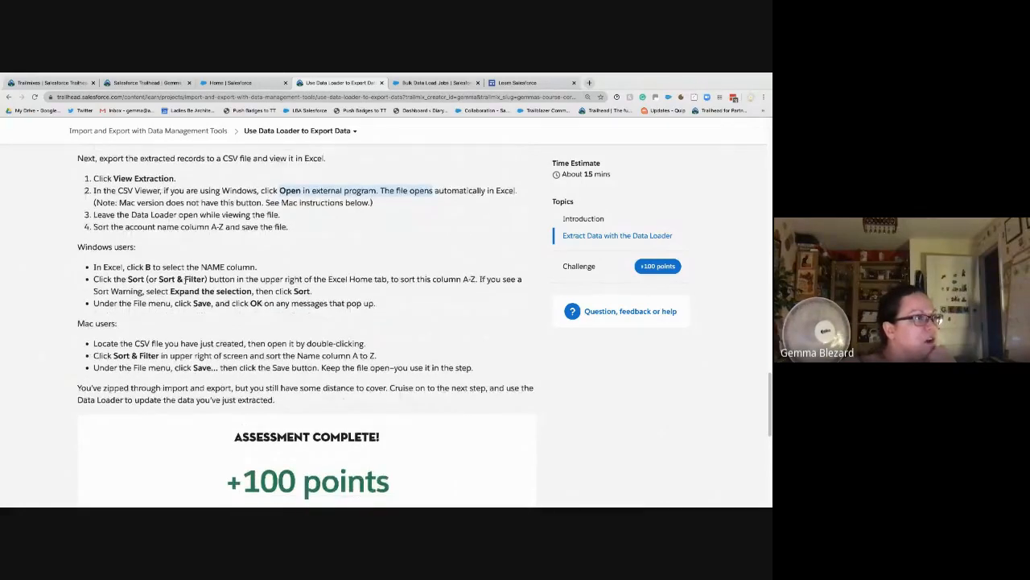
scroll(204, 307, "down", 2)
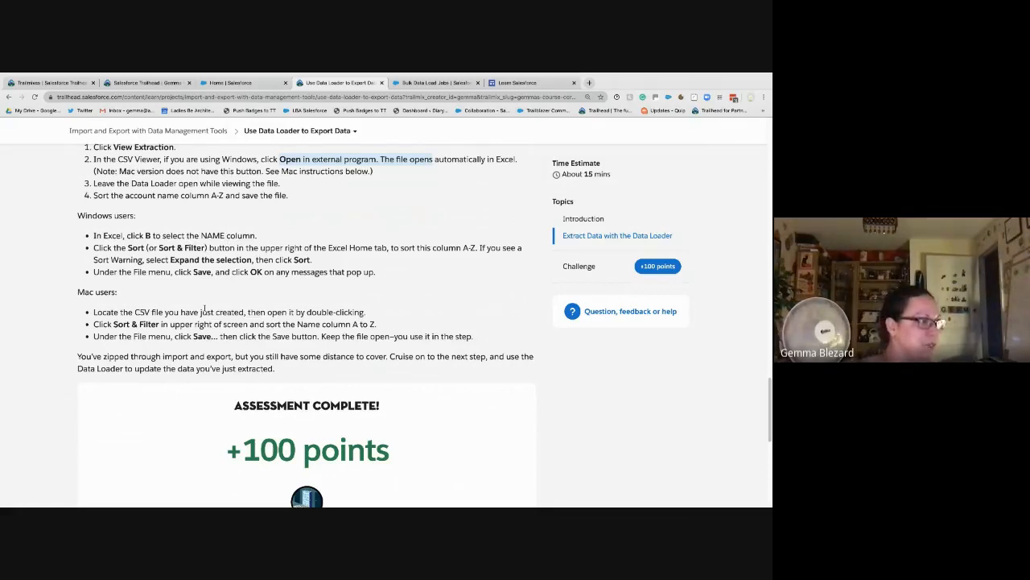
scroll(203, 309, "down", 1)
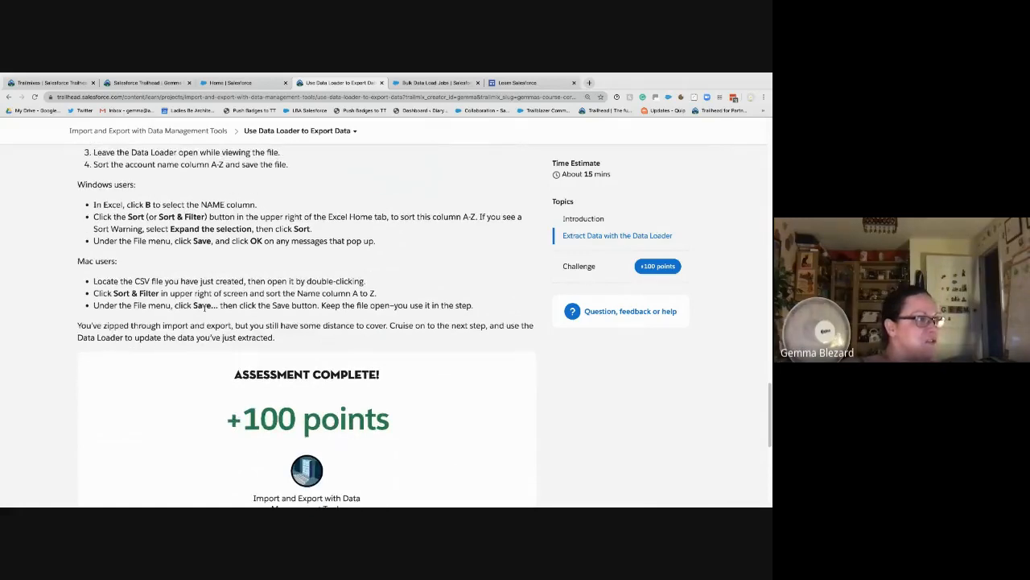
scroll(210, 328, "down", 1)
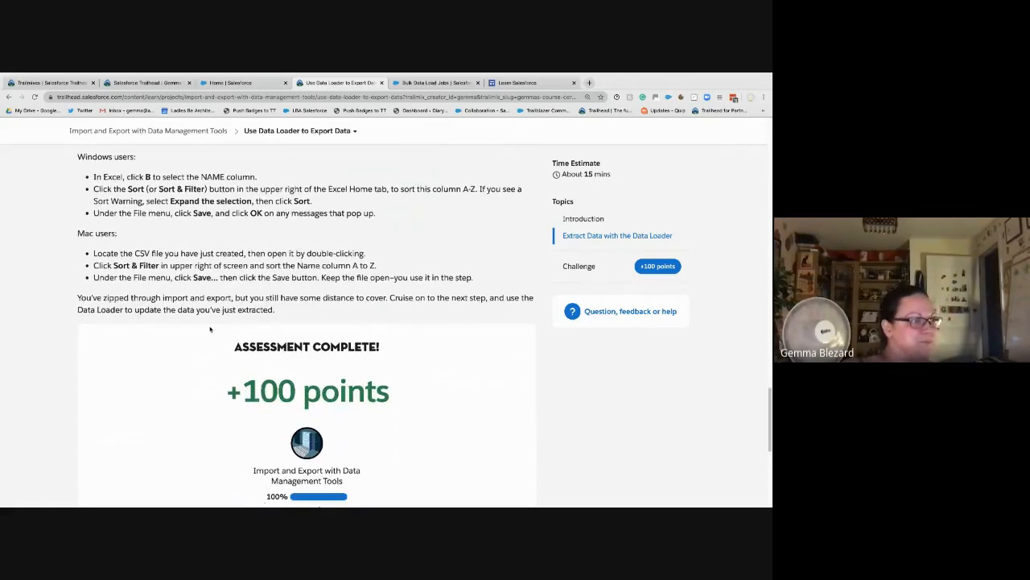
scroll(210, 329, "down", 2)
scroll(210, 328, "down", 2)
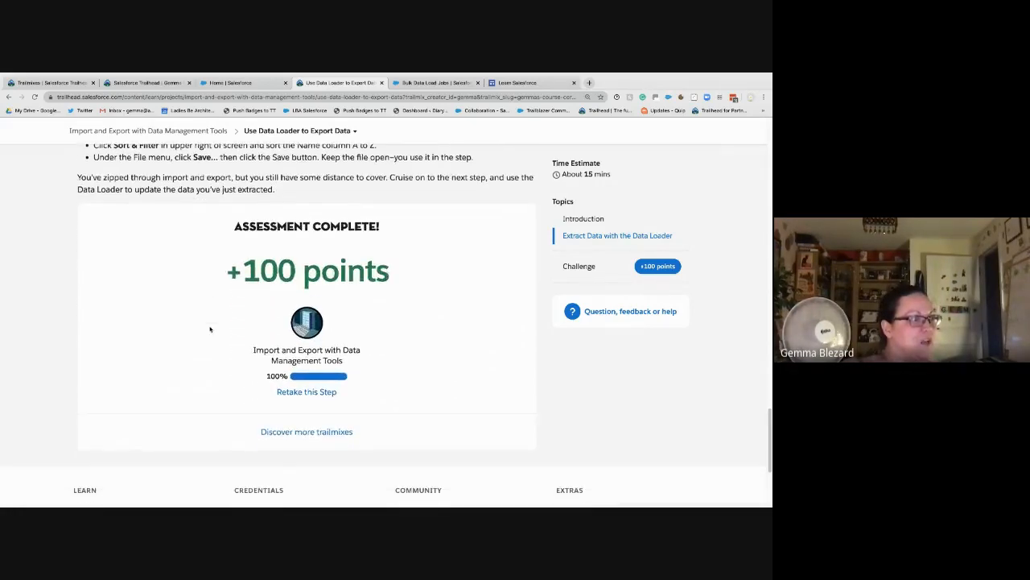
Step: Verify the Export Data step for 100 points, review Accounts Export, and dismiss the badge pop-up
left_click(302, 393)
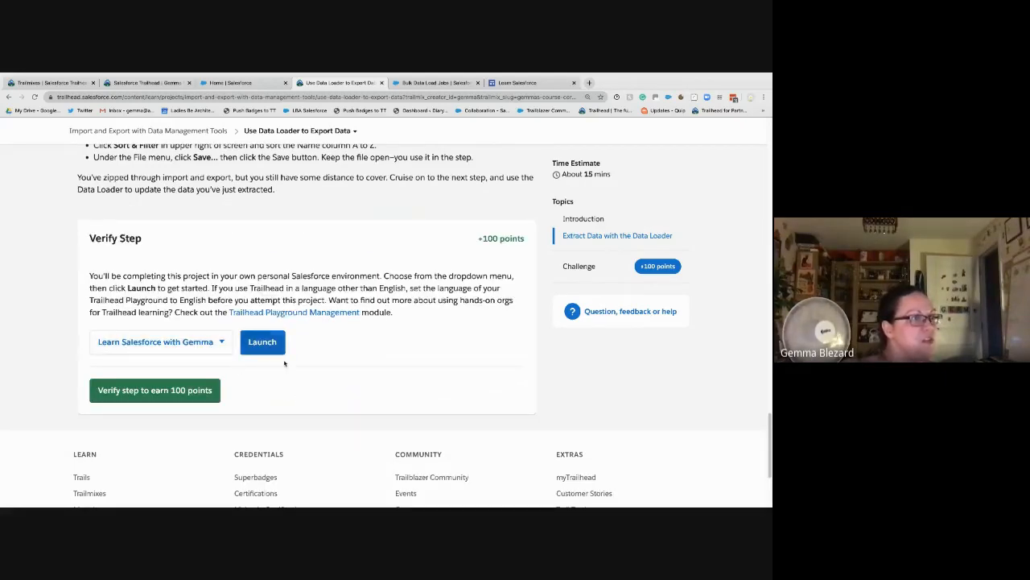
left_click(181, 396)
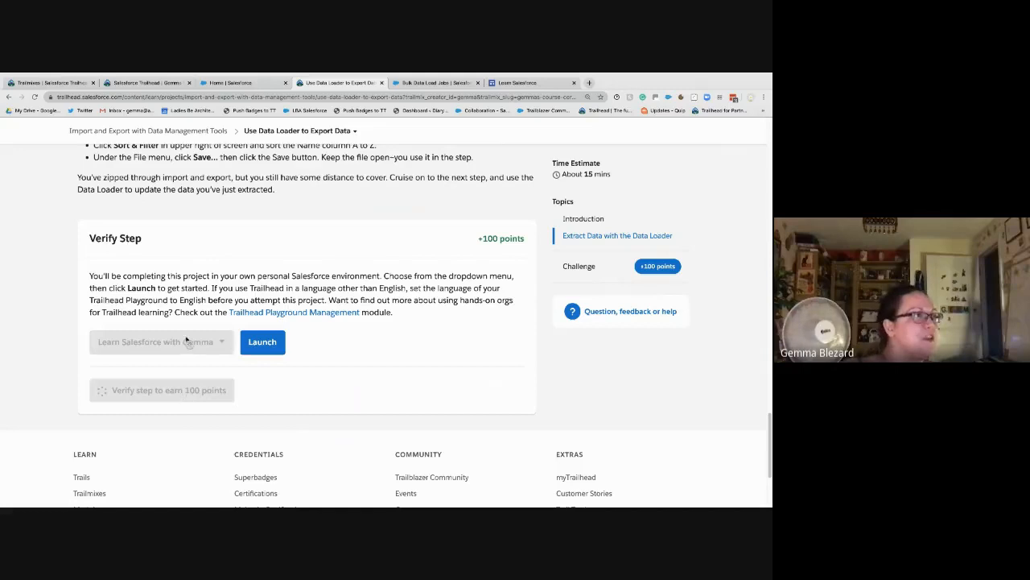
key("ctrl+Right")
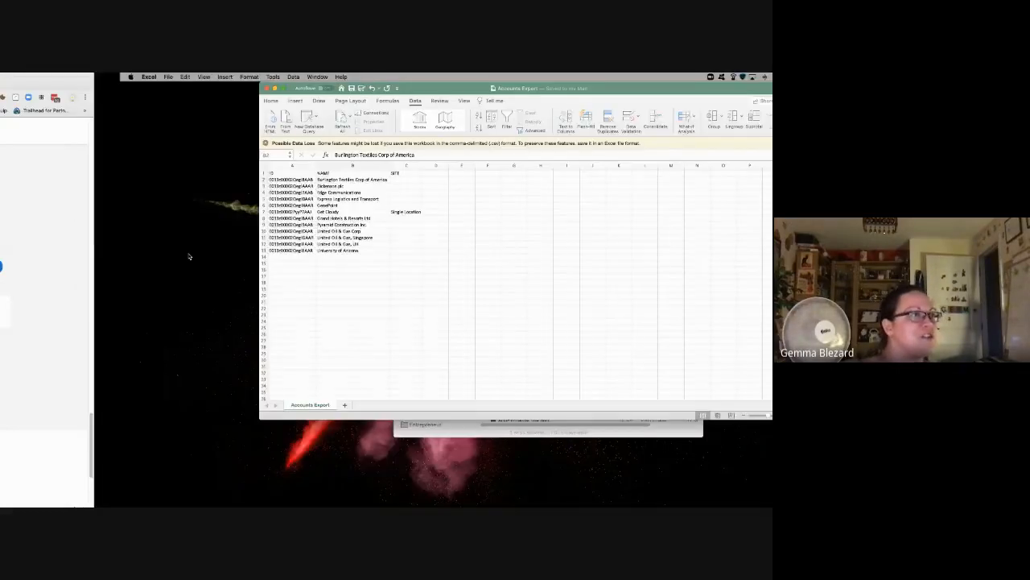
left_click(238, 237)
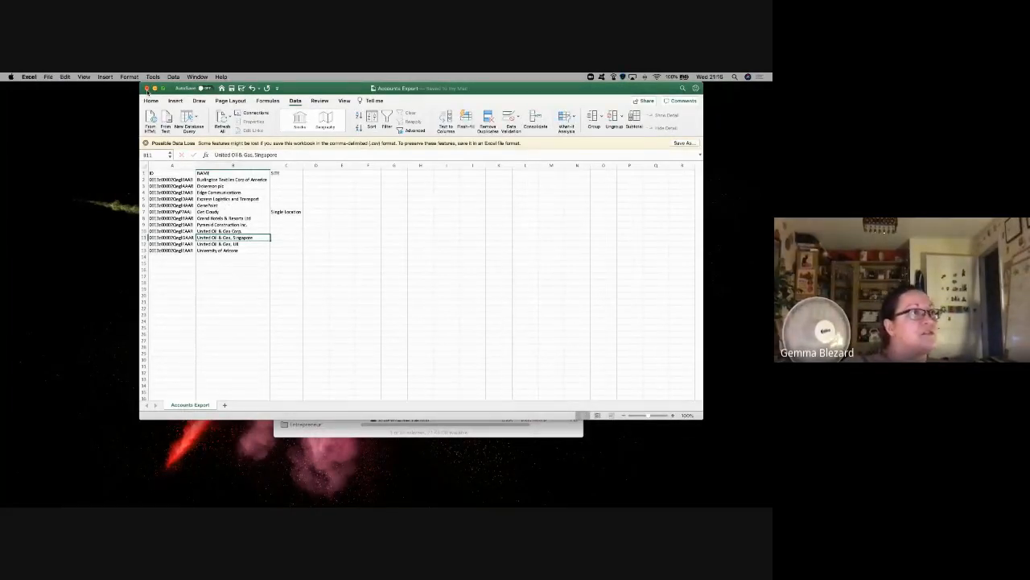
left_click(147, 88)
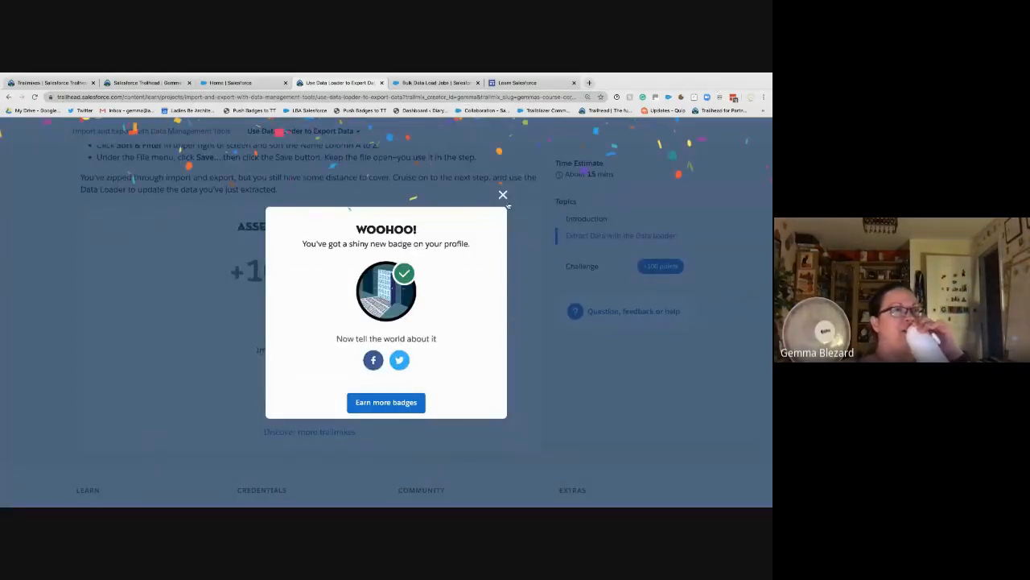
left_click(504, 195)
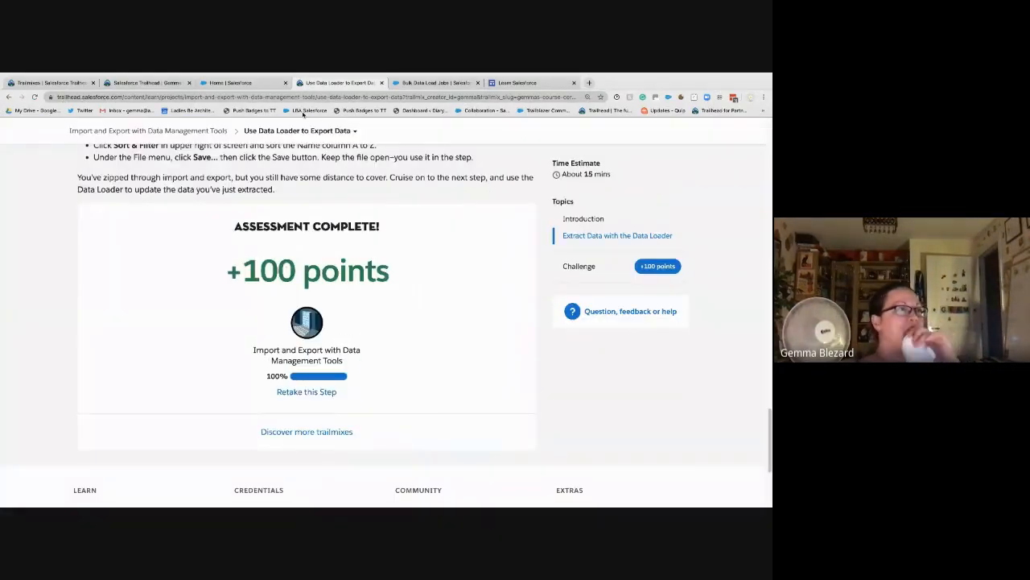
Step: Go to the 'Use Data Loader to Update Data' step from the project's step list
left_click(302, 130)
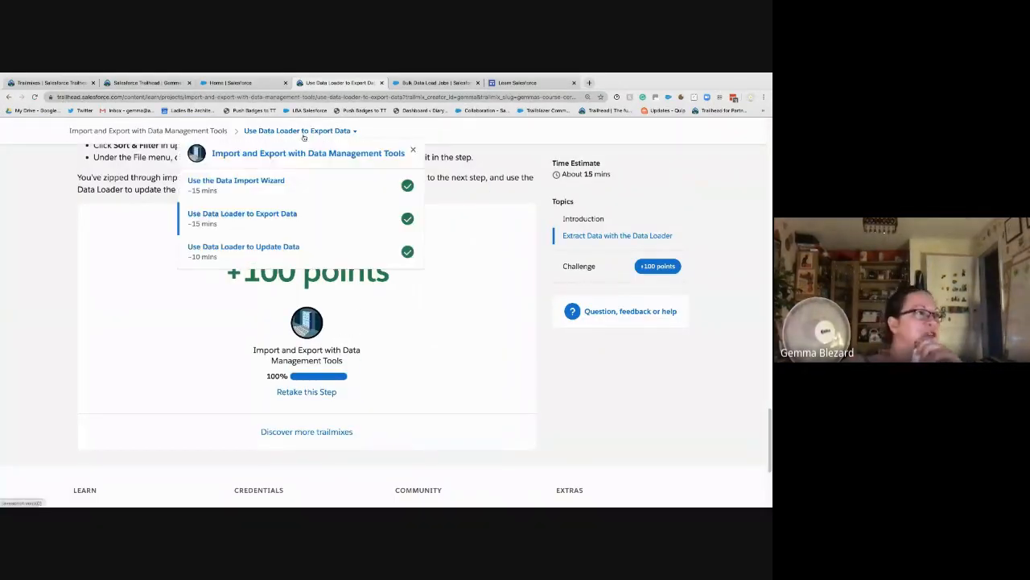
left_click(297, 248)
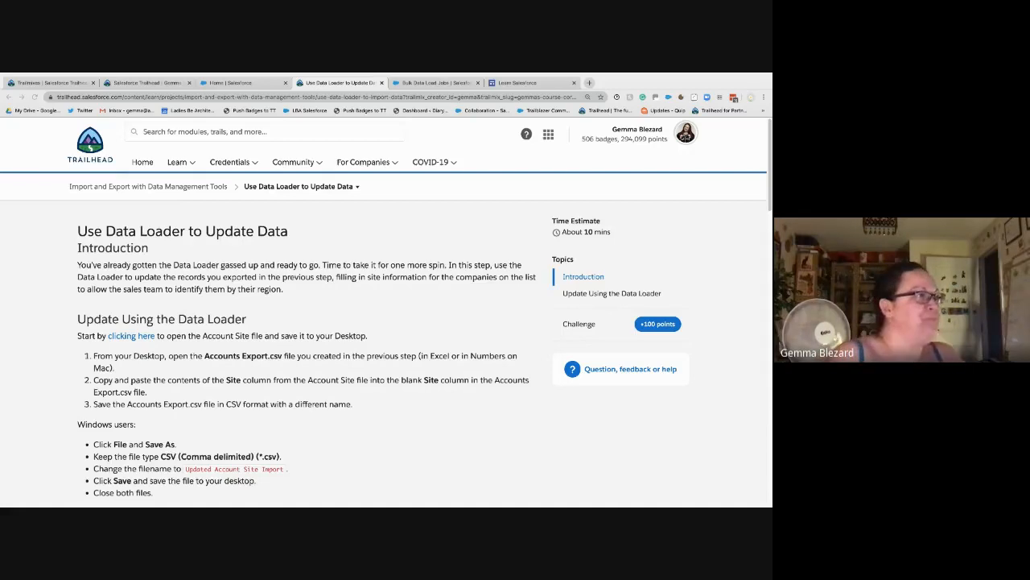
Step: Copy the Account Site file link, then download and open account-site.csv
right_click(117, 337)
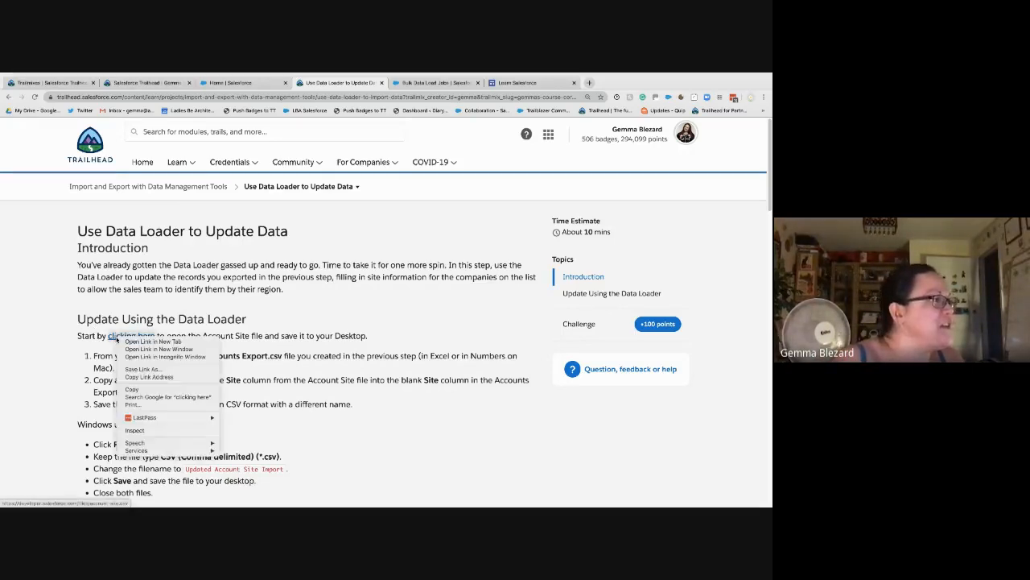
left_click(149, 376)
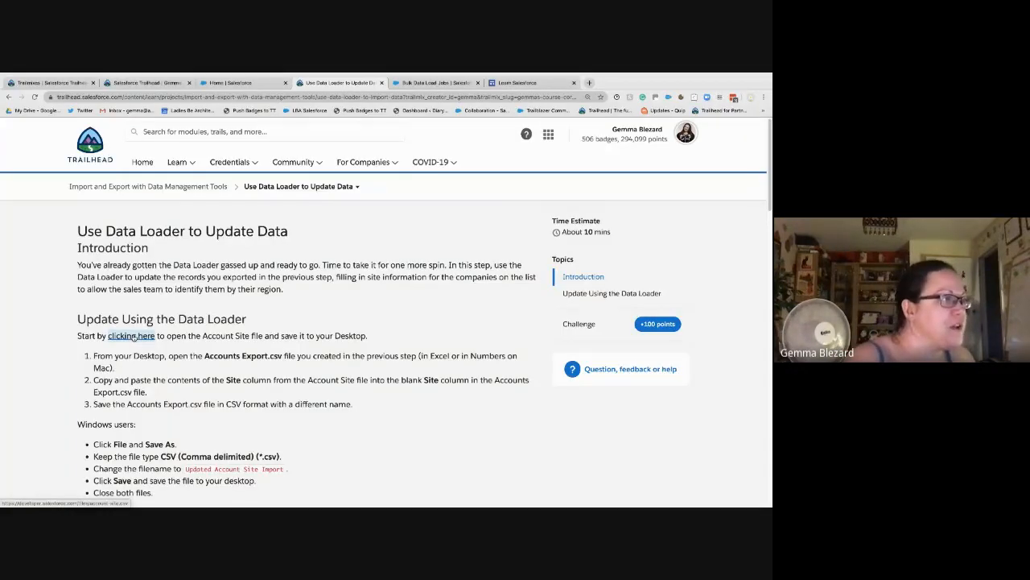
left_click(134, 338)
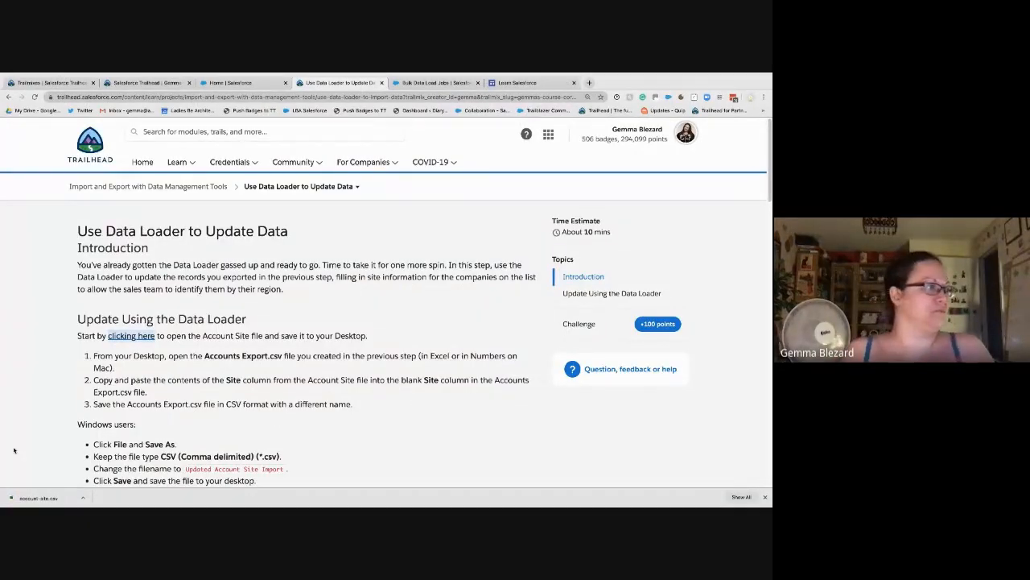
left_click(44, 495)
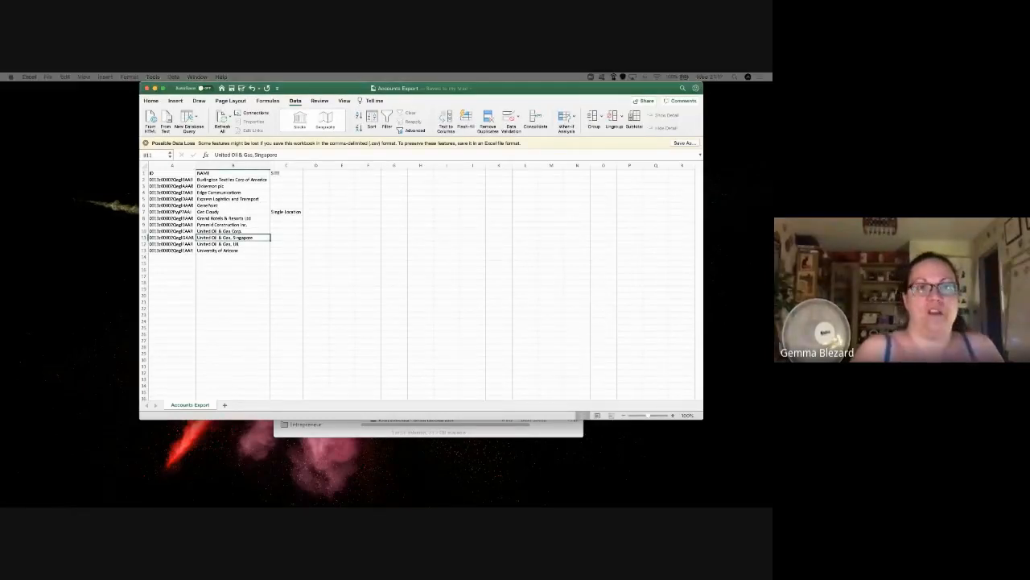
Step: Drag the account-site window onto the screen beside the Accounts Export window
left_click_drag(771, 246, 444, 135)
left_click_drag(311, 92, 200, 92)
left_click(627, 288)
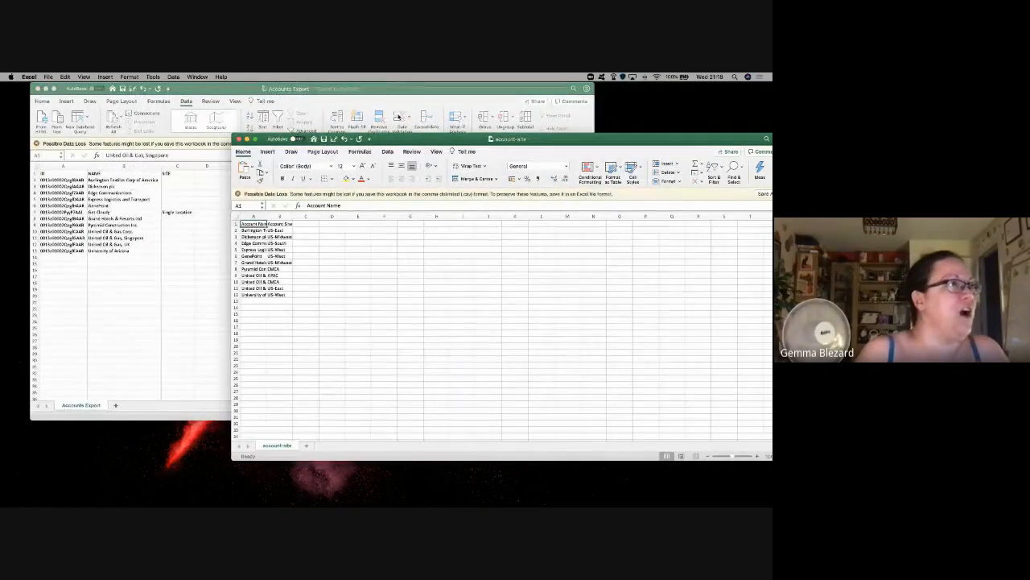
Step: Arrange the two workbook windows vertically side by side
left_click(84, 77)
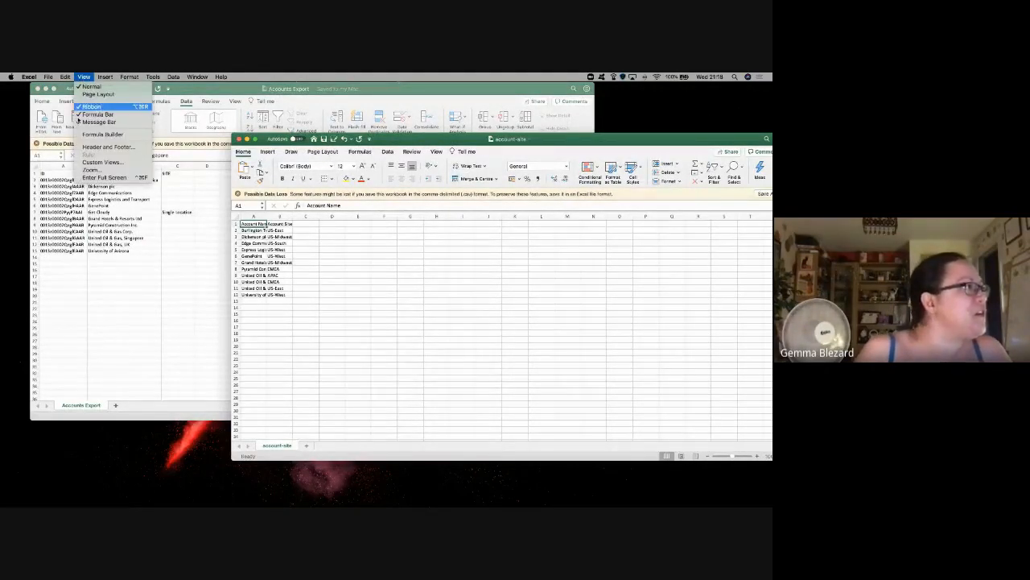
left_click(96, 161)
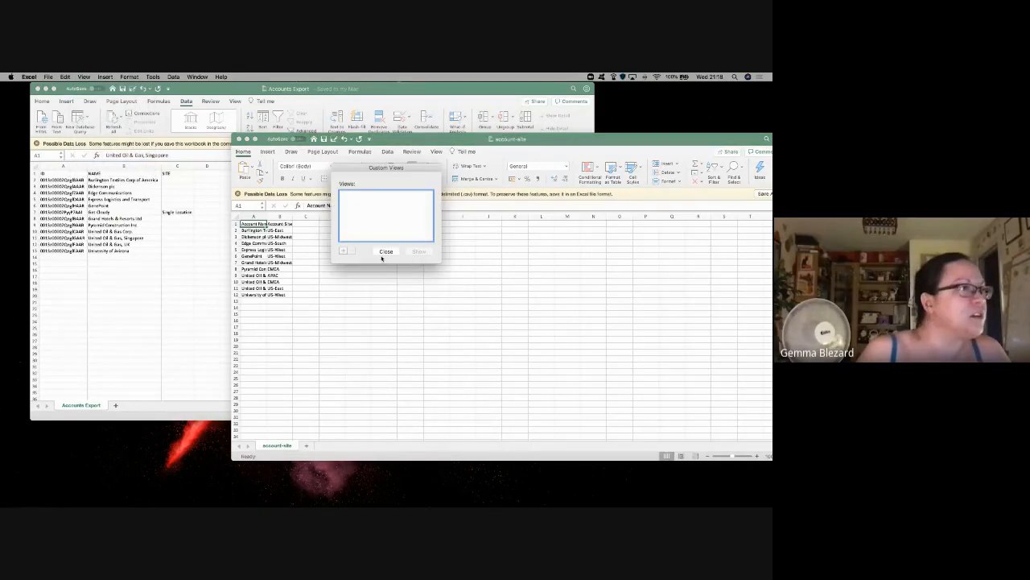
left_click(385, 253)
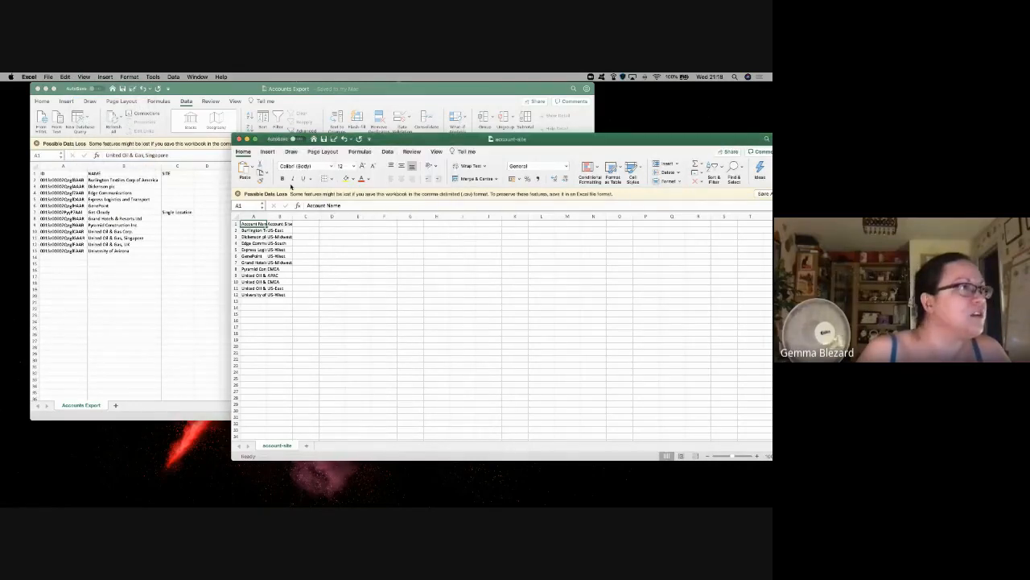
left_click(83, 76)
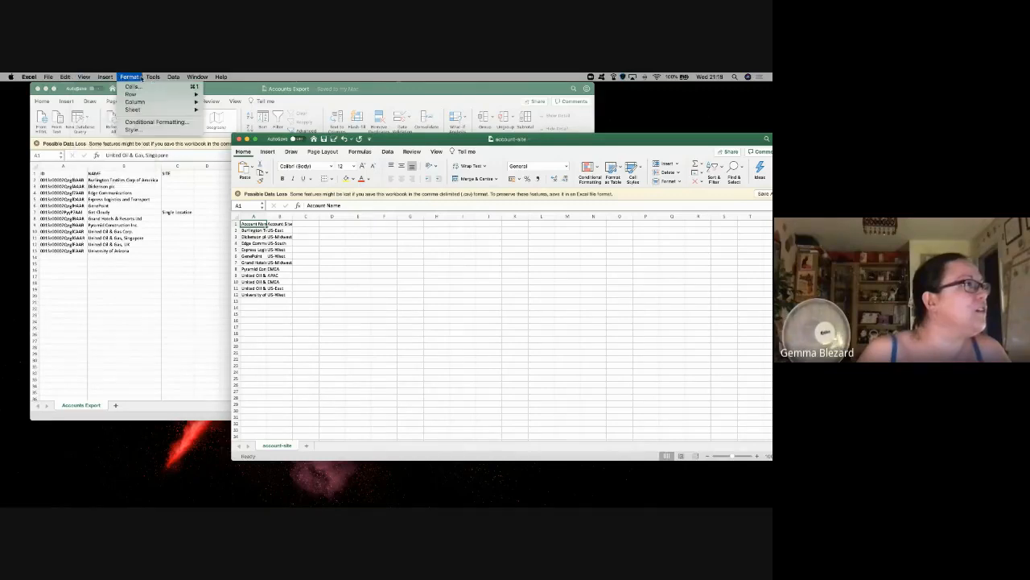
mouse_move(164, 78)
mouse_move(197, 78)
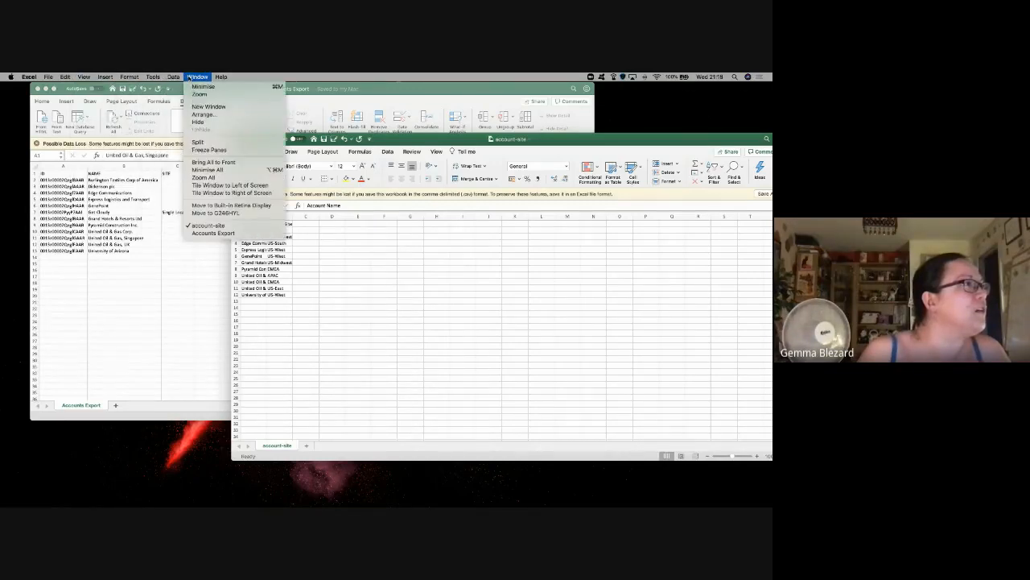
left_click(217, 117)
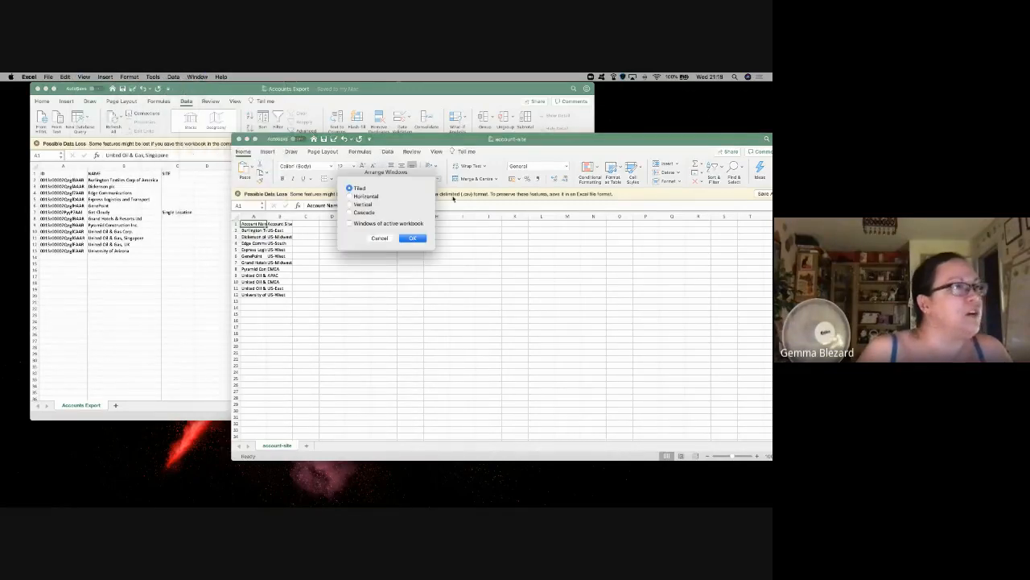
left_click(356, 204)
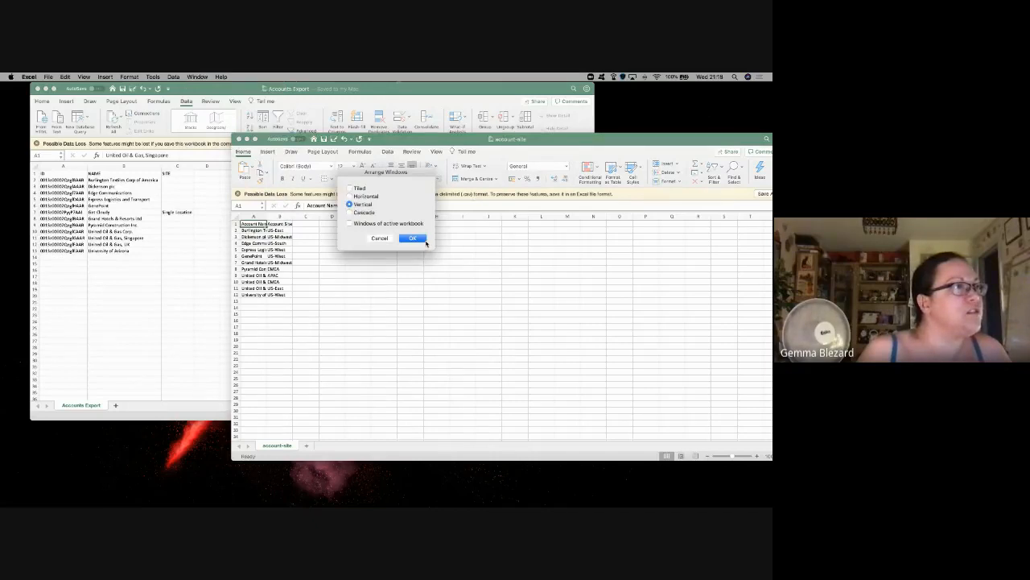
left_click(420, 239)
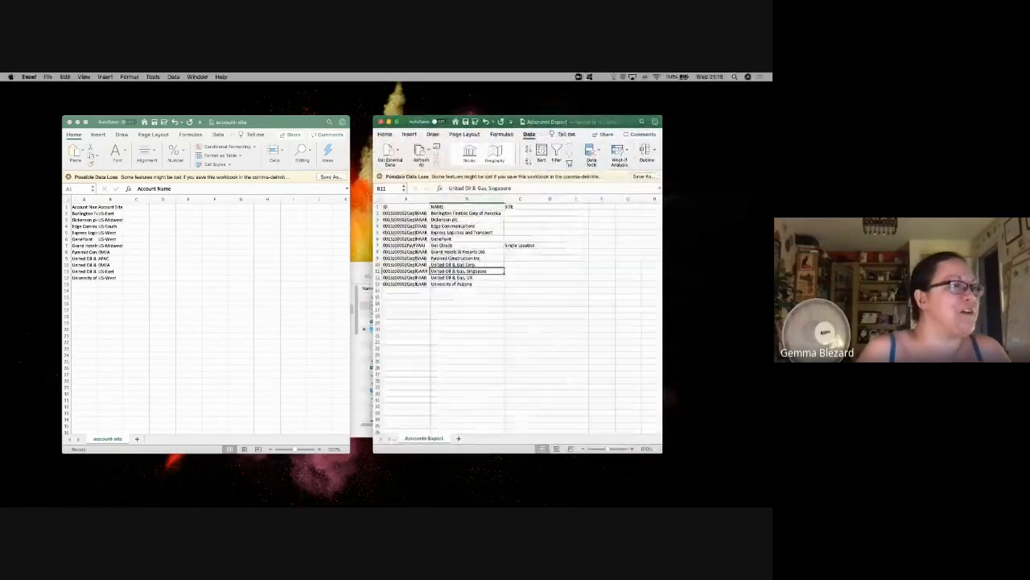
left_click(363, 270)
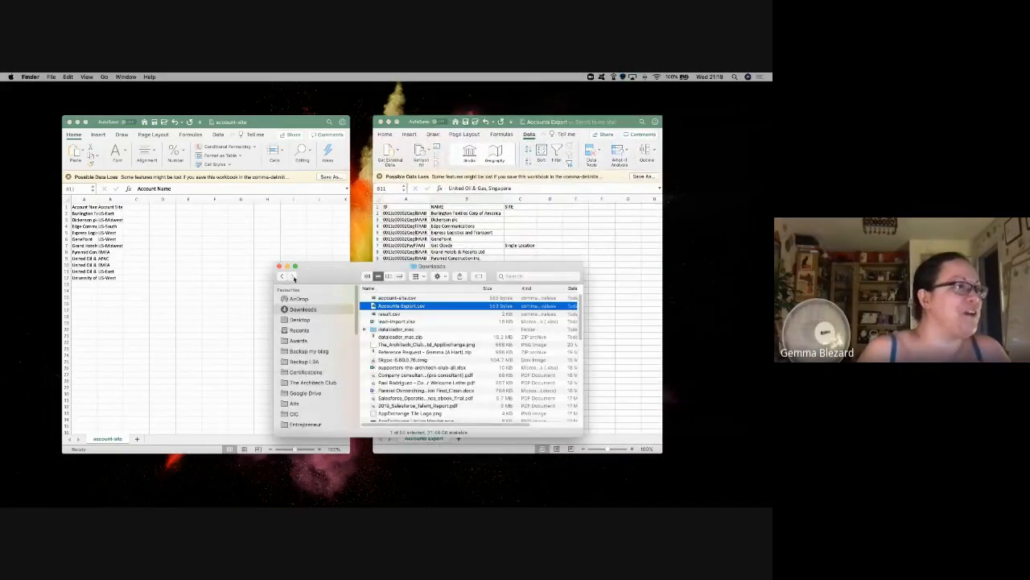
key("super+w")
left_click(499, 291)
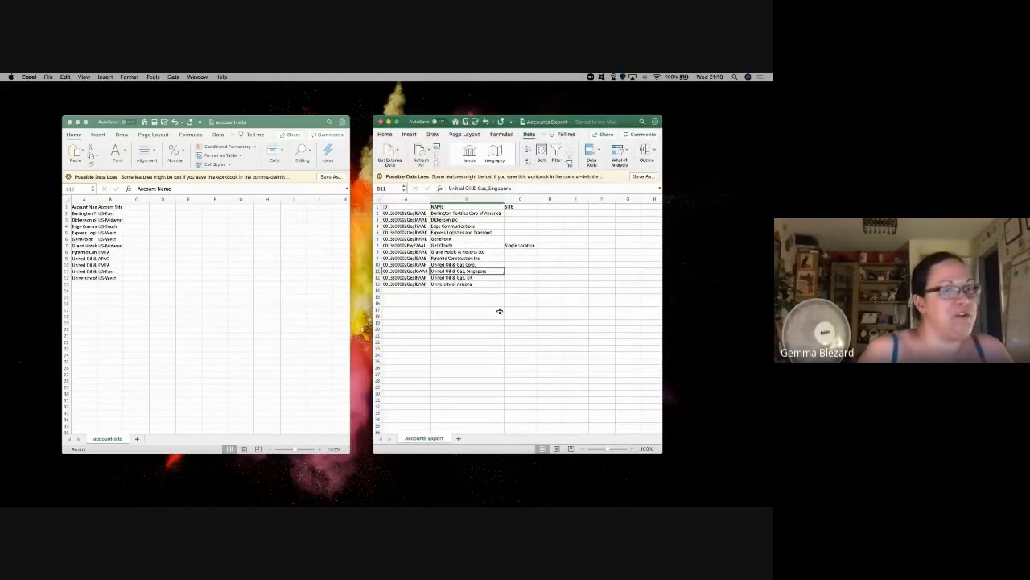
key("ctrl+Right")
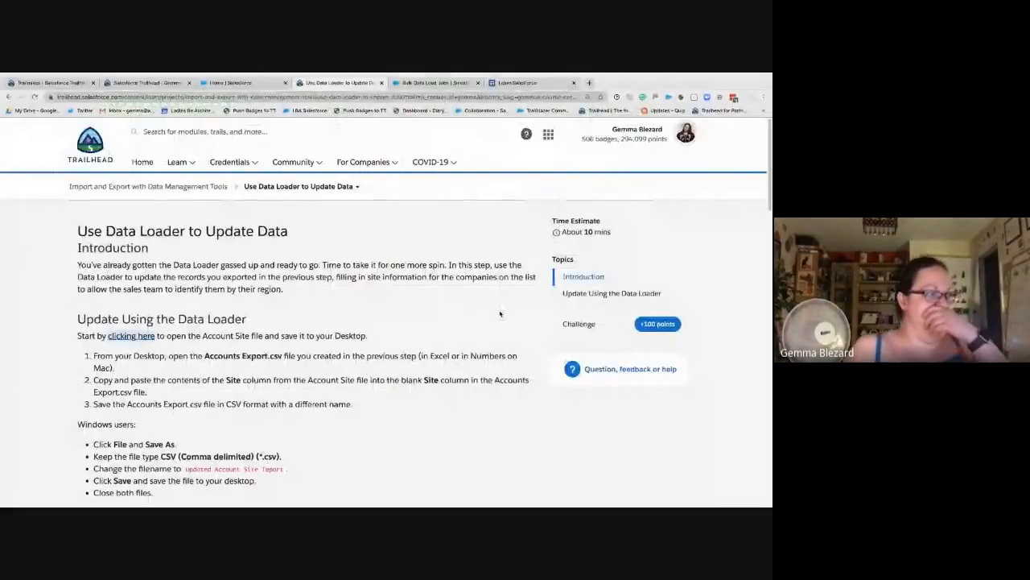
scroll(234, 331, "down", 1)
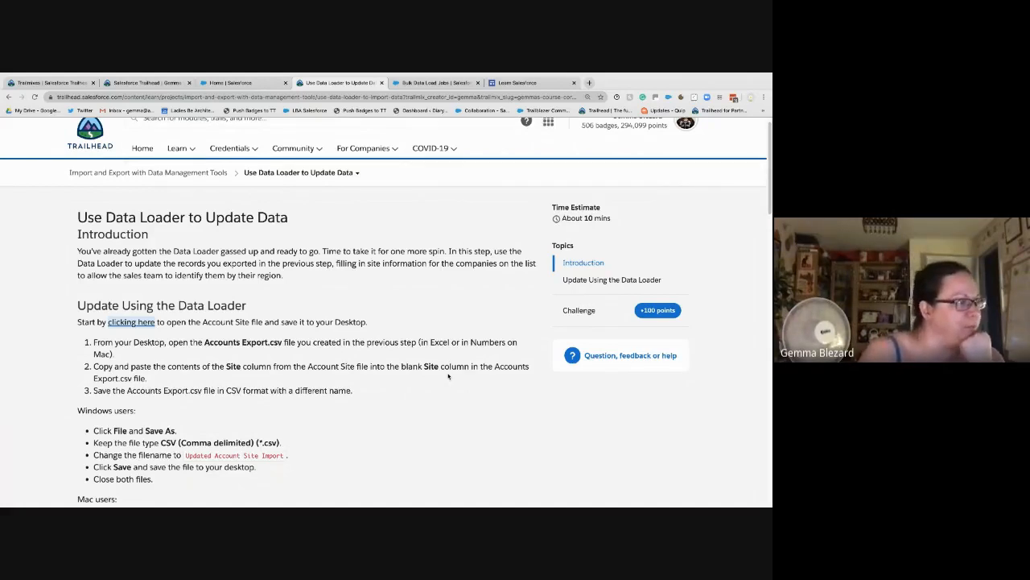
key("ctrl+Right")
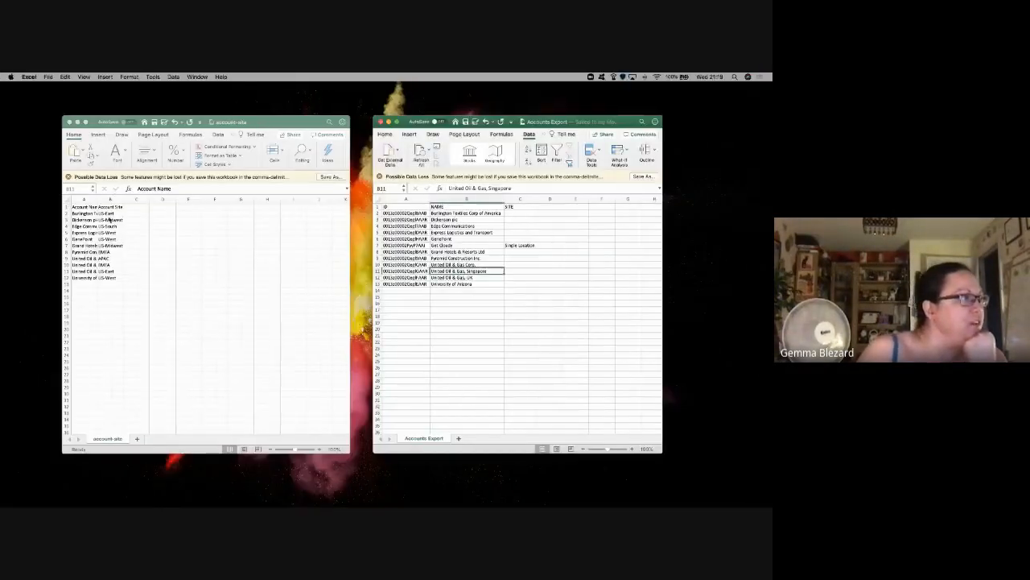
Step: Resize account-site columns A and B to fit the account names and sites
left_click(106, 213)
double_click(97, 199)
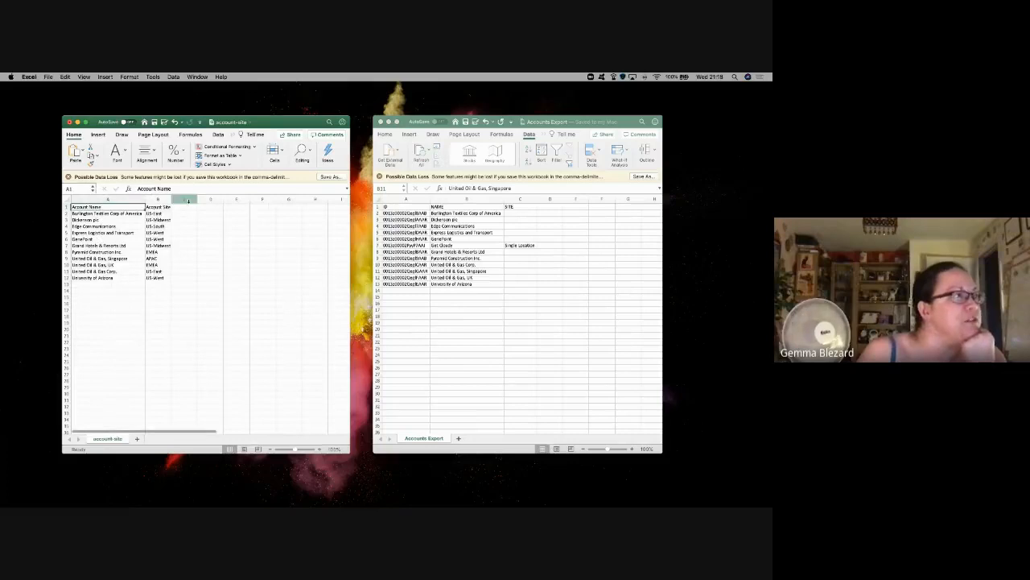
left_click_drag(197, 199, 161, 277)
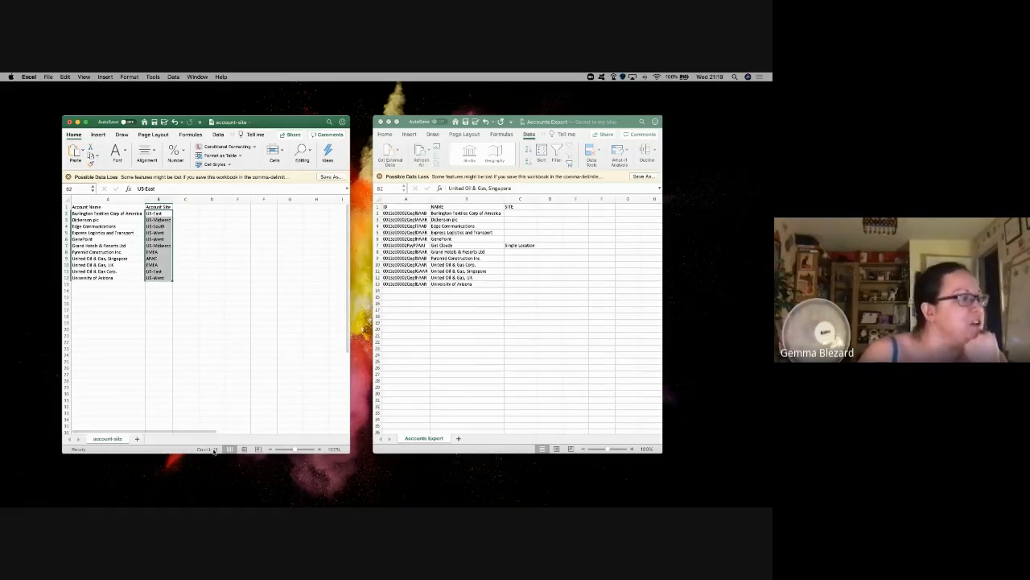
Step: Select cell D2 in Accounts Export and open the function list for a new formula
left_click(457, 272)
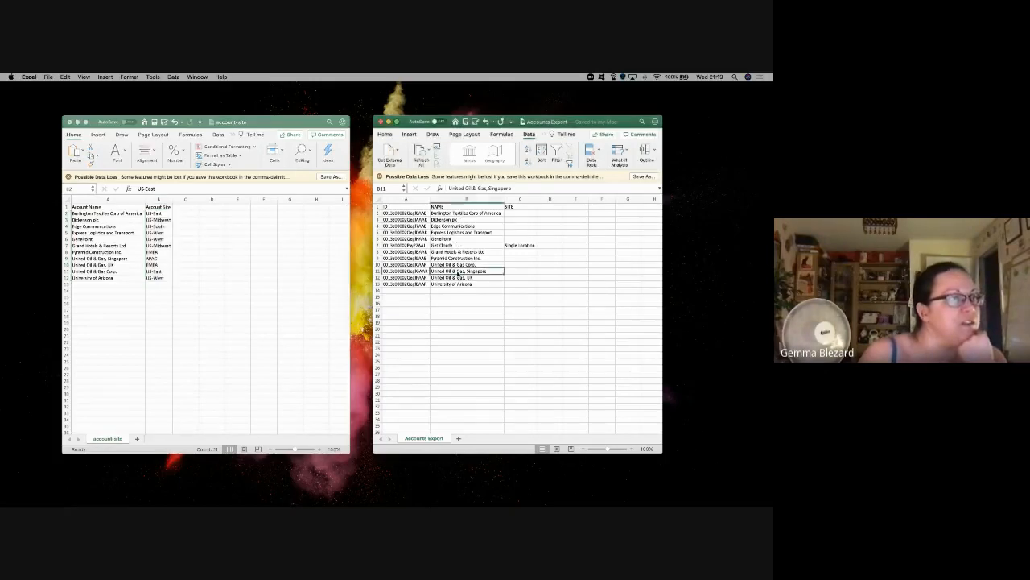
left_click_drag(450, 214, 454, 283)
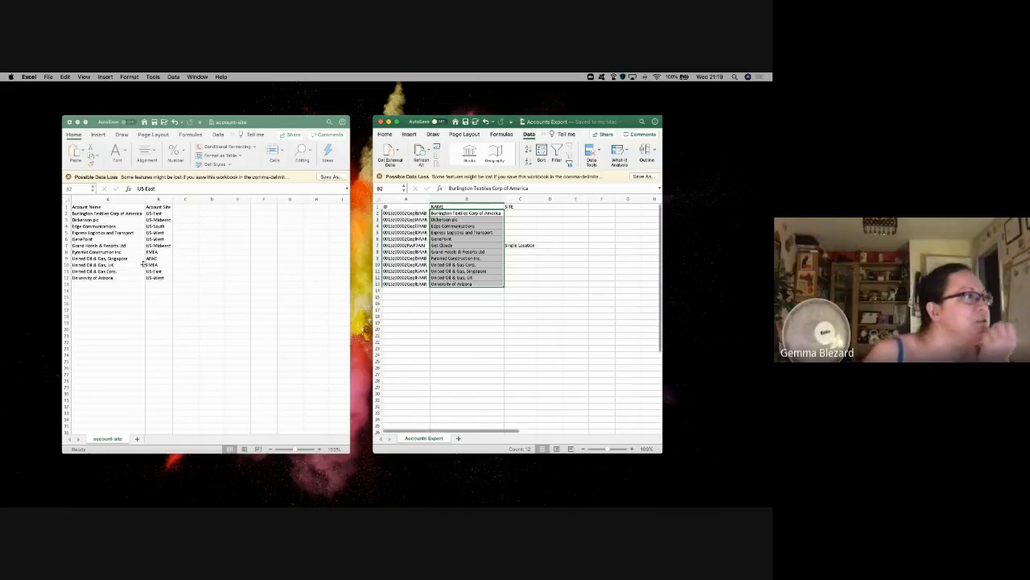
left_click(124, 213)
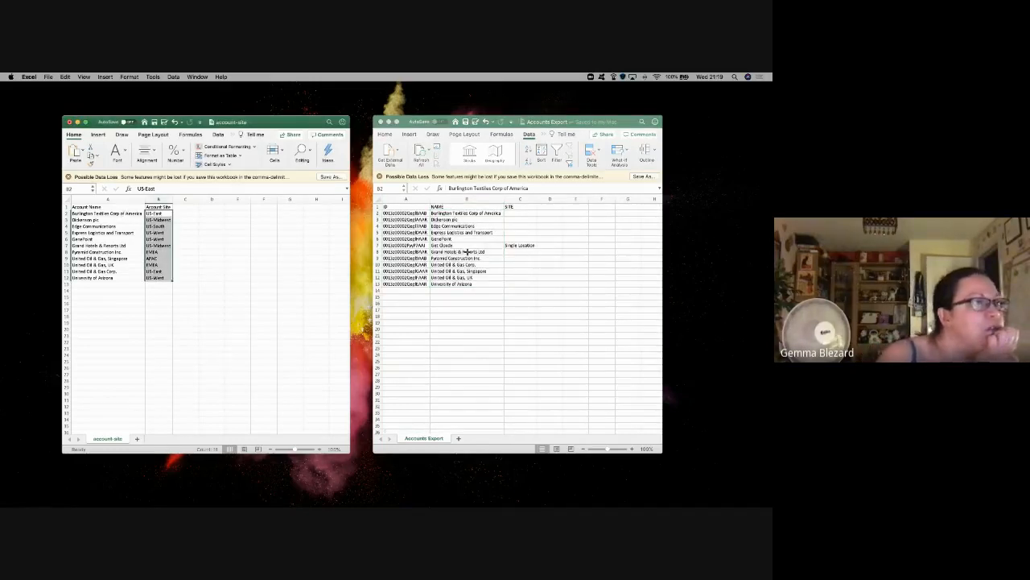
left_click(532, 217)
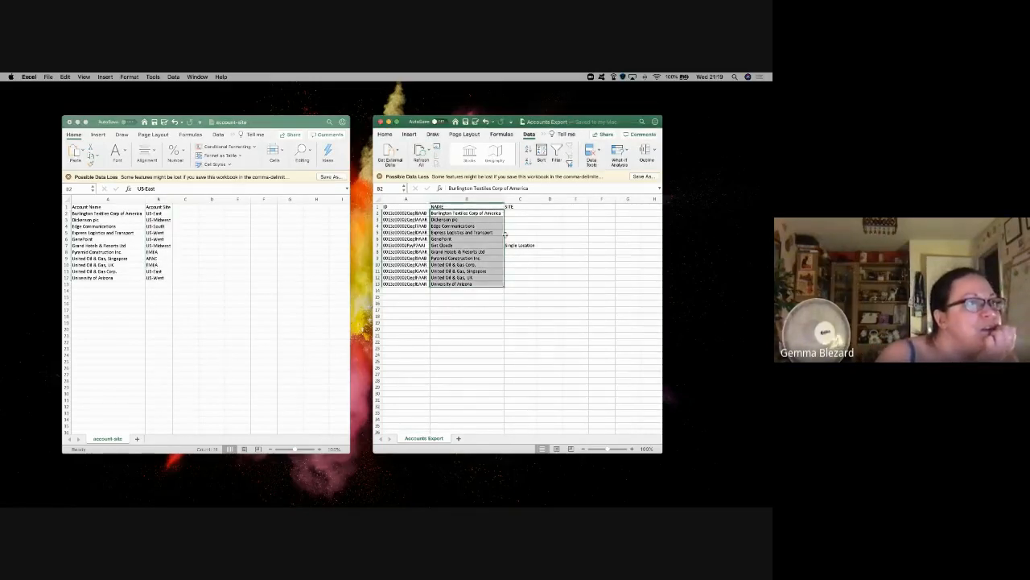
left_click(548, 214)
left_click(440, 189)
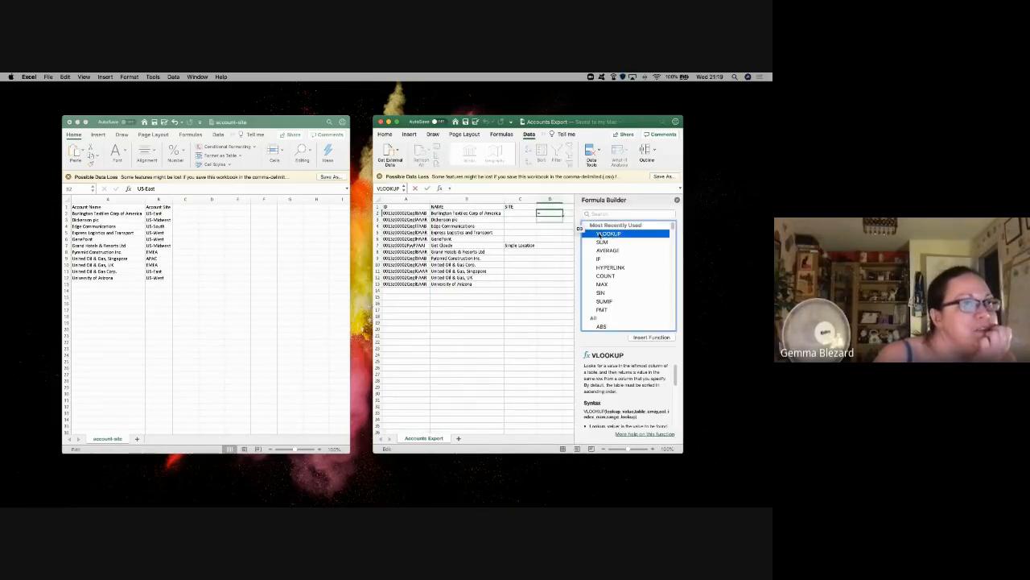
Step: Enter =VLOOKUP(B2,'account-site.csv'!$A:$B,2,FALSE) in D2 and fill it down to D13
double_click(610, 233)
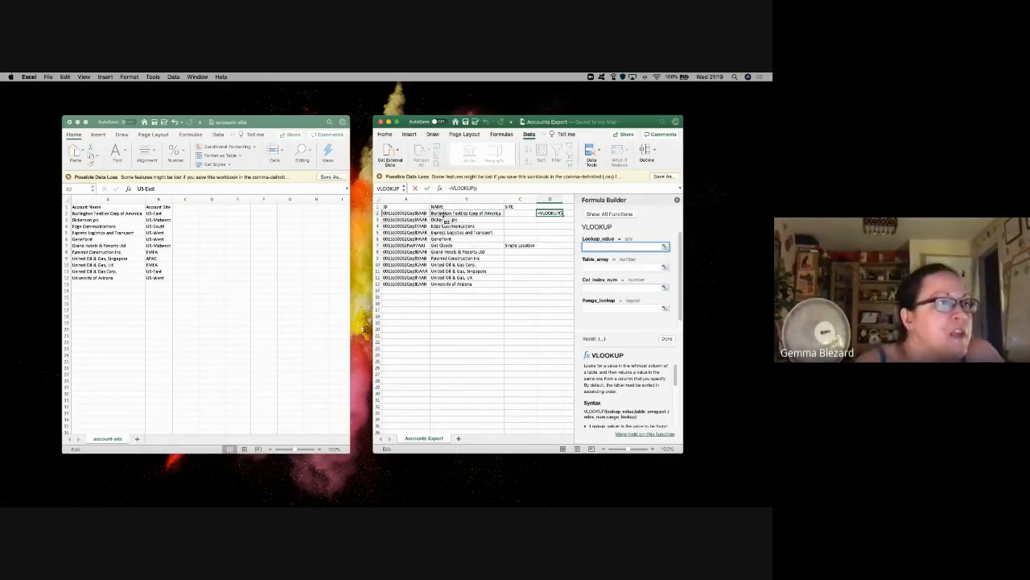
left_click(444, 214)
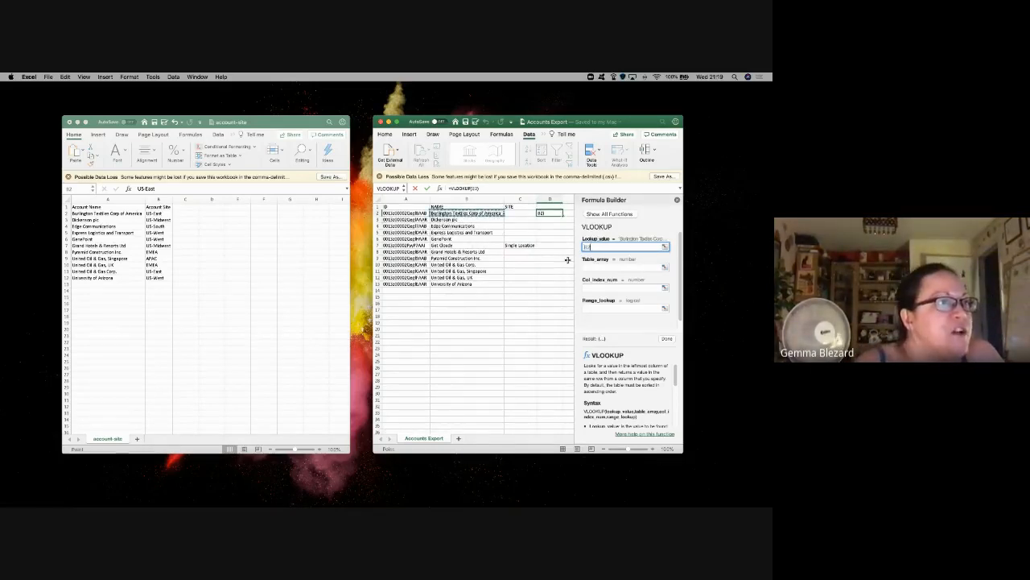
left_click(621, 266)
left_click(98, 199)
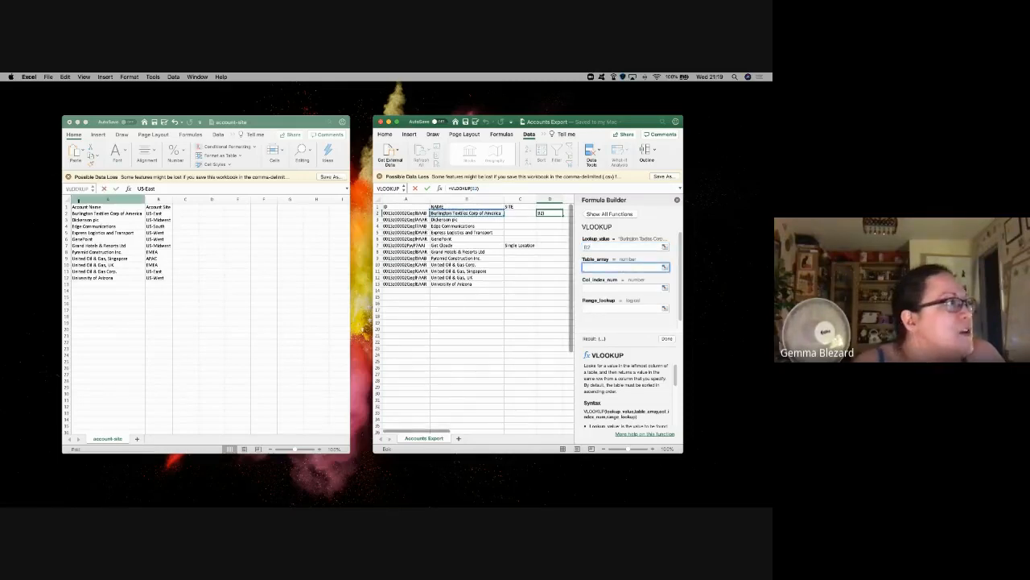
left_click_drag(98, 198, 157, 199)
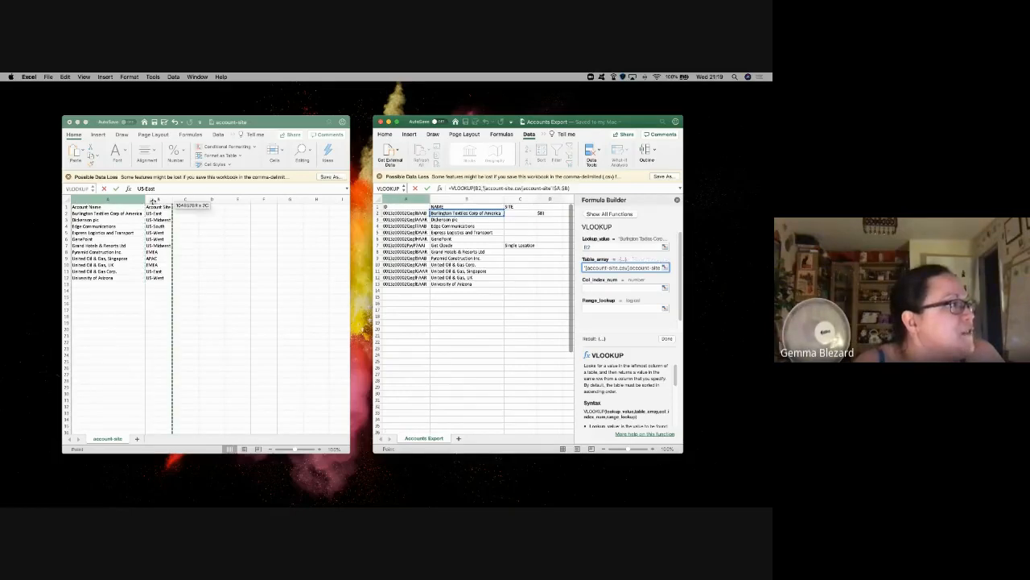
left_click(606, 288)
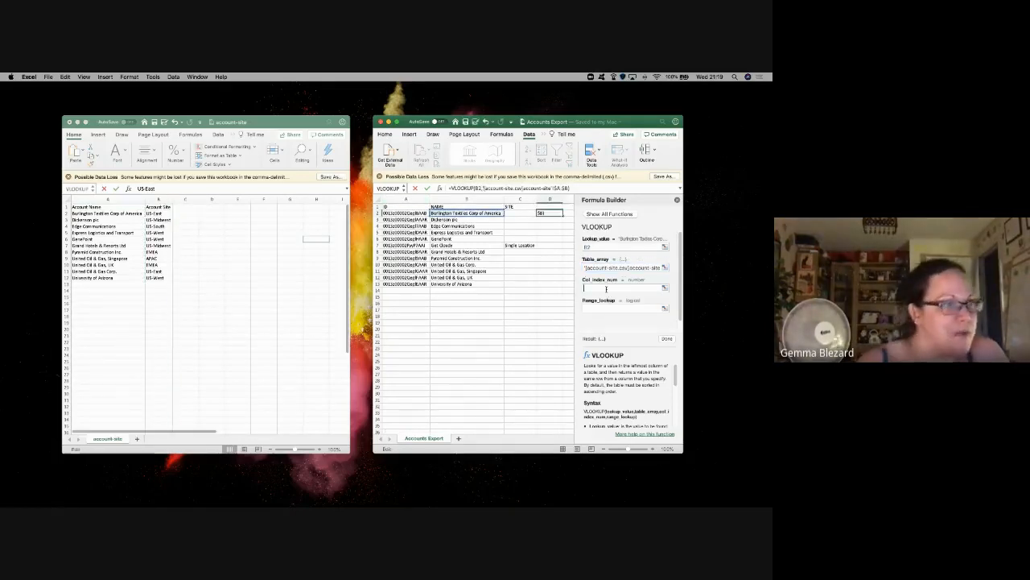
type("2")
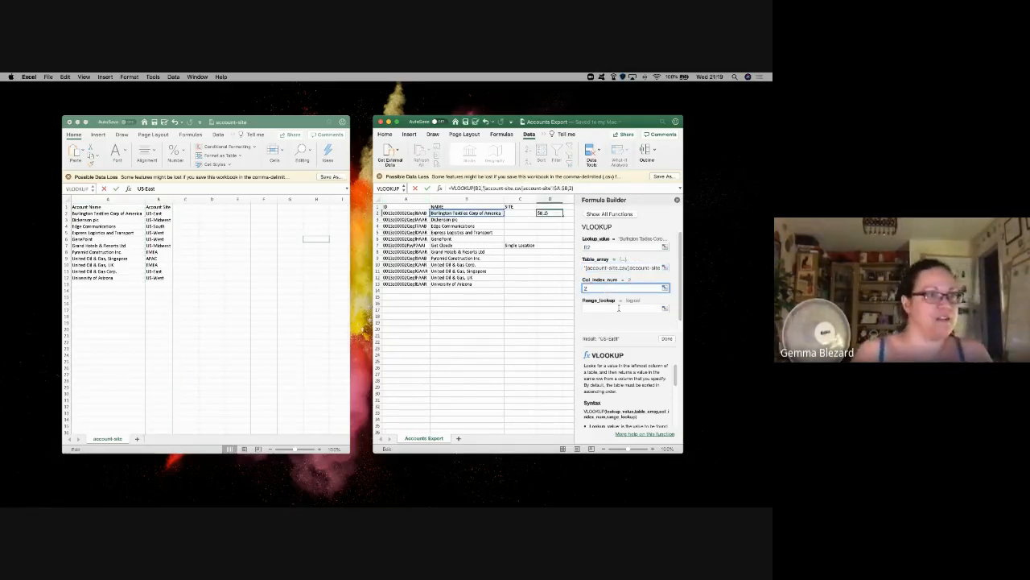
left_click(619, 307)
type("false")
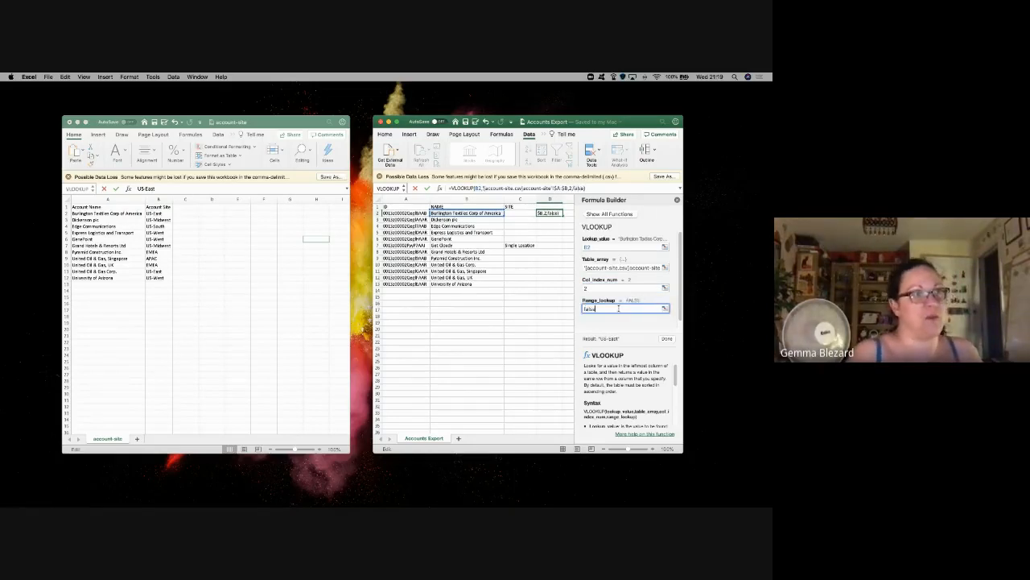
key("Return")
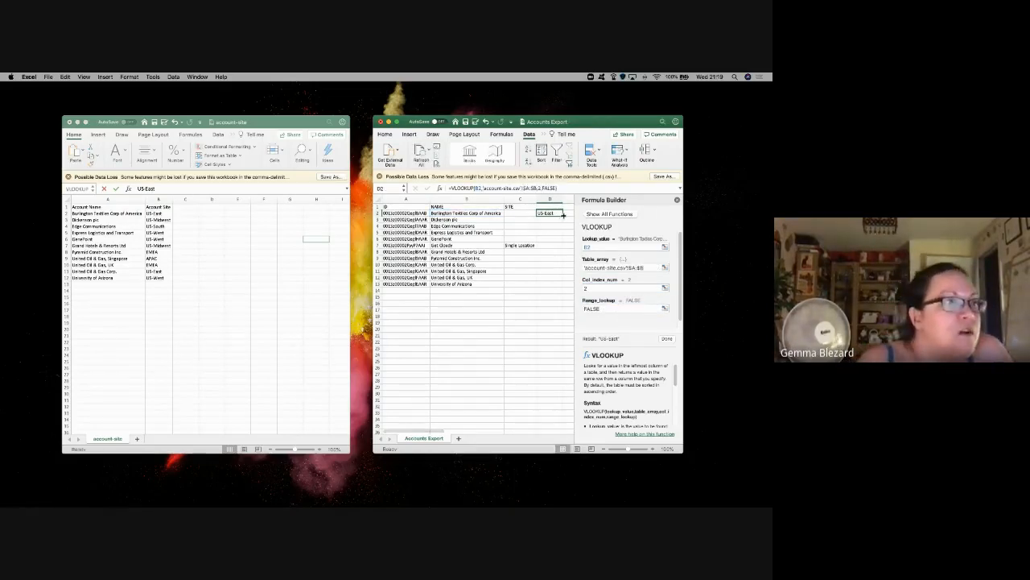
left_click_drag(564, 215, 563, 286)
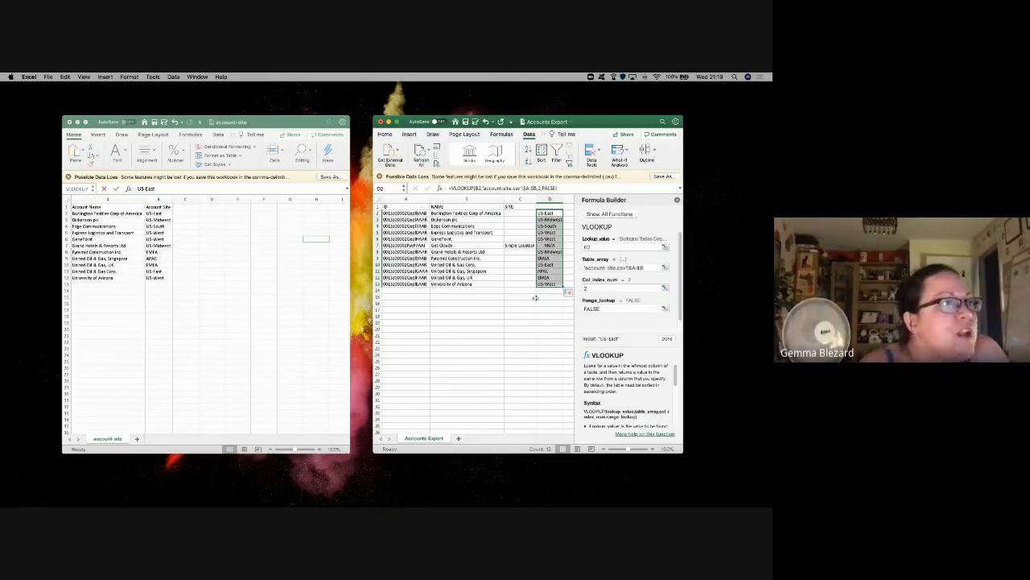
Step: Move the SITE header over the lookup column and clear the old Single Location value from C7
left_click(451, 246)
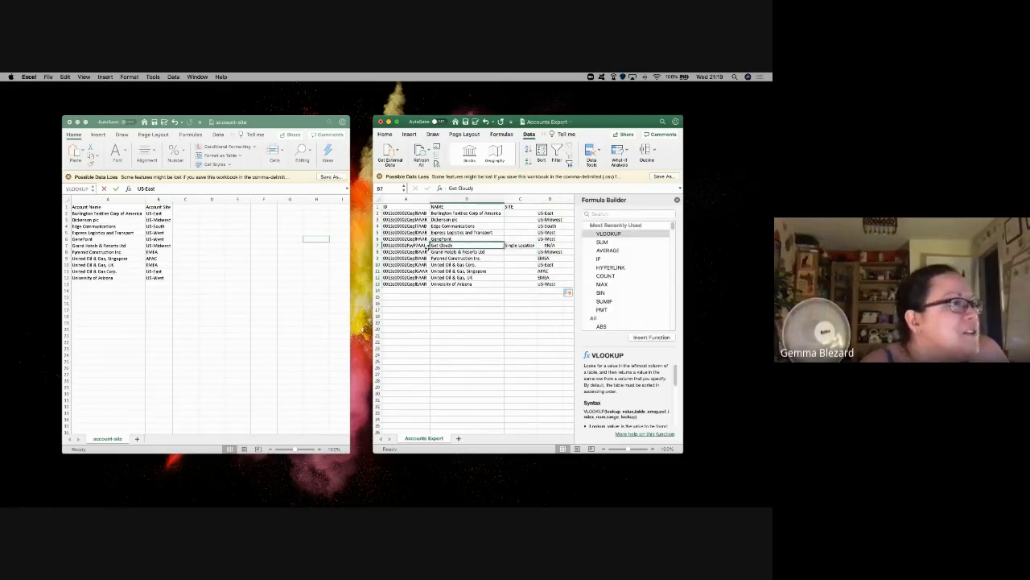
left_click(400, 246)
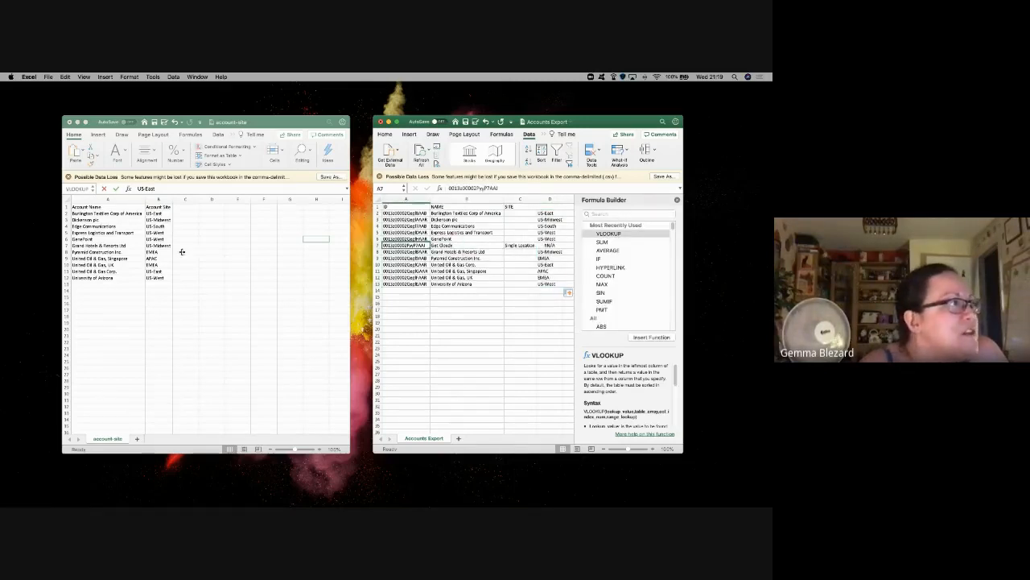
left_click(523, 207)
left_click_drag(543, 207, 564, 213)
left_click(536, 245)
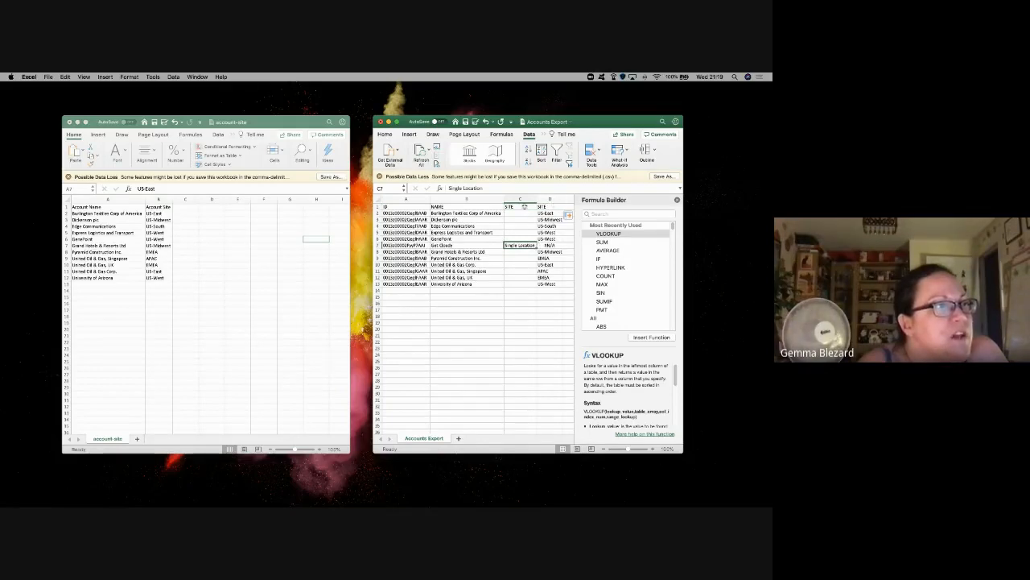
left_click(525, 207)
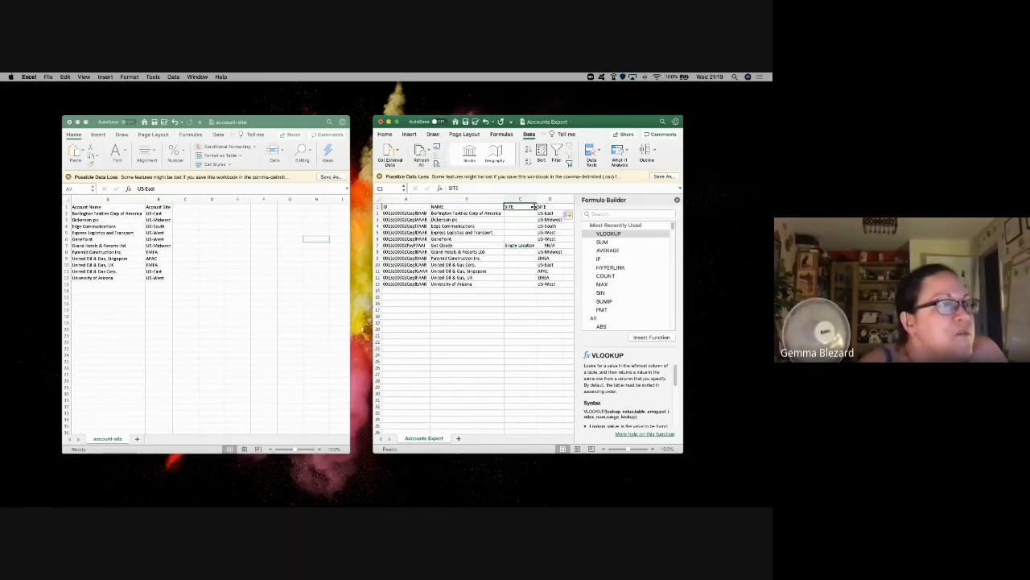
left_click(538, 252)
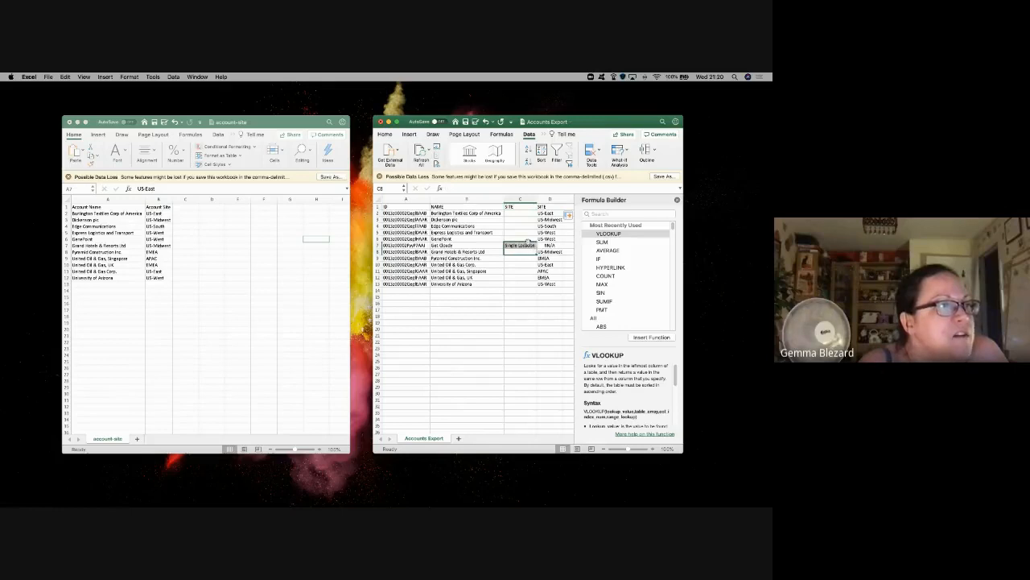
left_click(533, 246)
left_click_drag(545, 247, 554, 246)
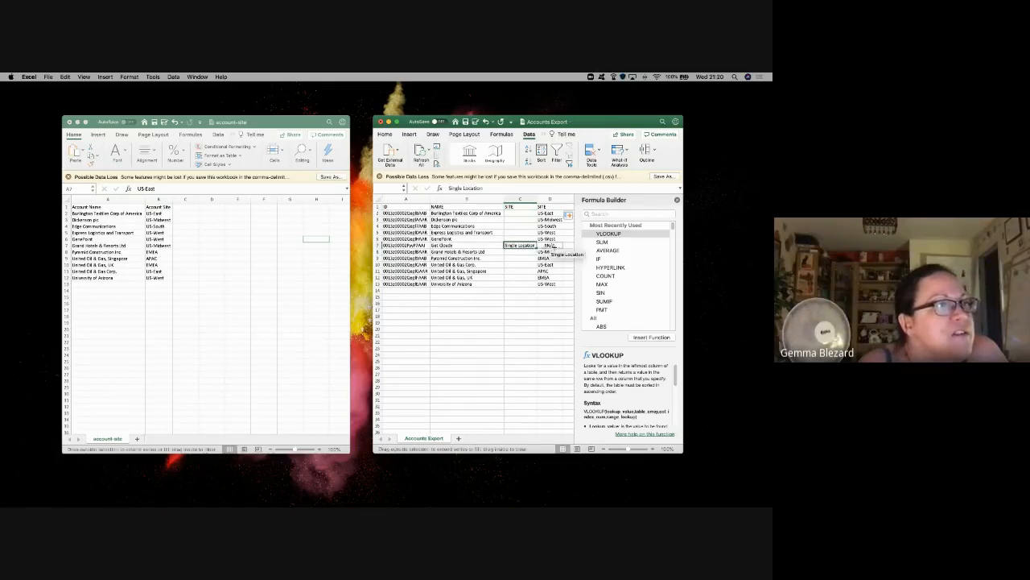
left_click(522, 246)
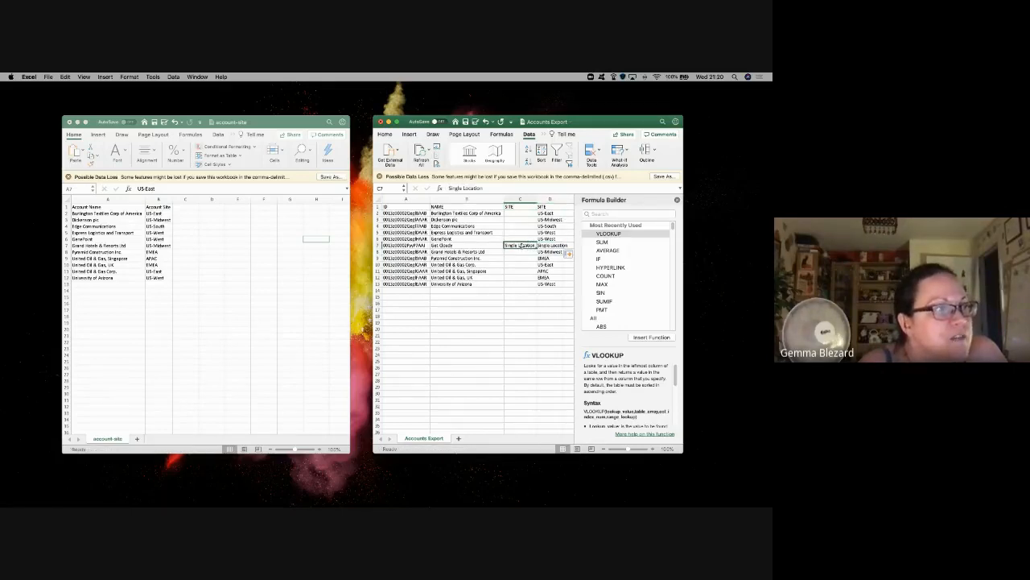
key("Delete")
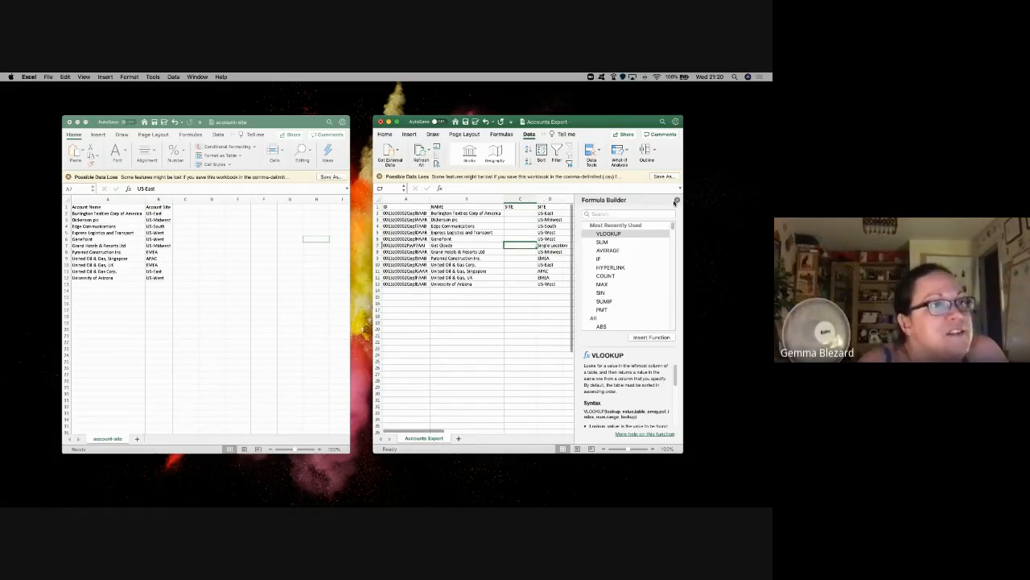
Step: Delete the old SITE column C, undoing an accidental deletion of the NAME column
left_click(677, 200)
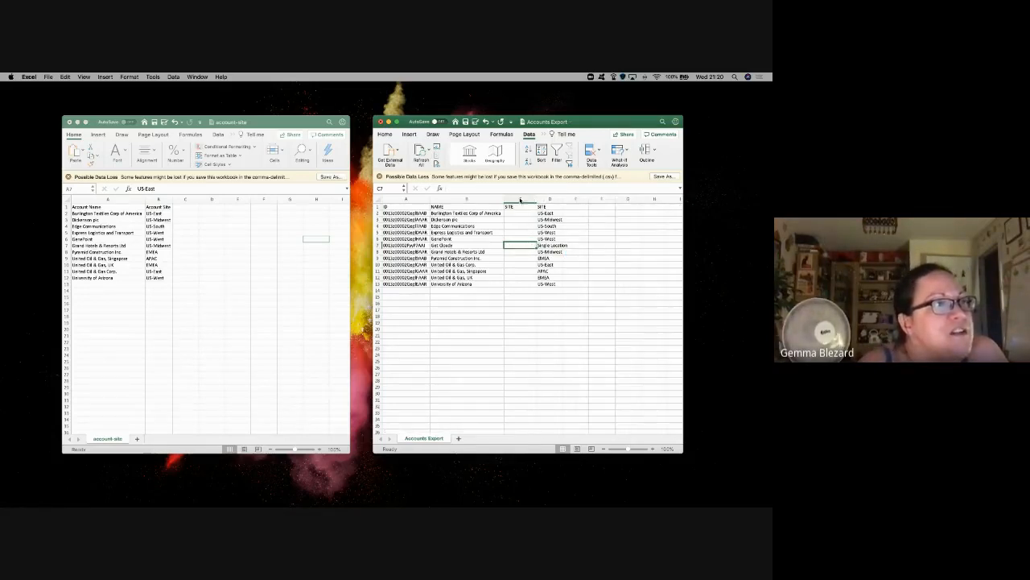
right_click(521, 199)
left_click(536, 243)
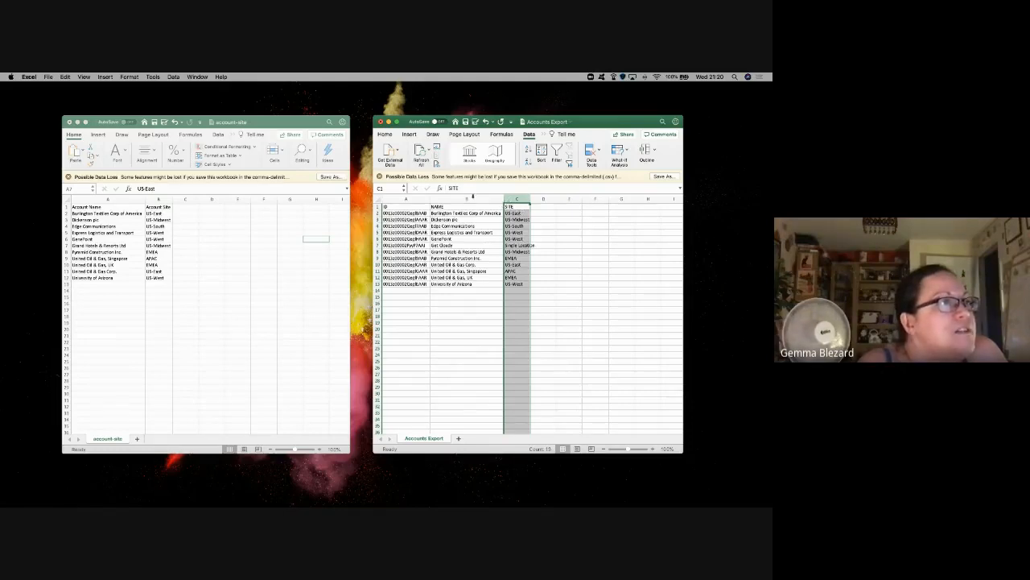
right_click(471, 198)
left_click(501, 247)
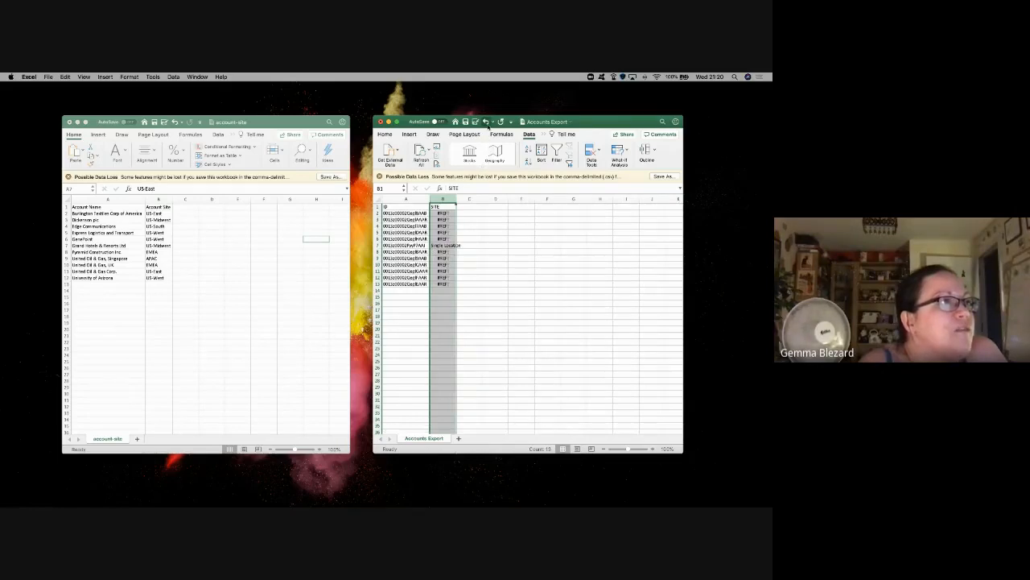
left_click(487, 122)
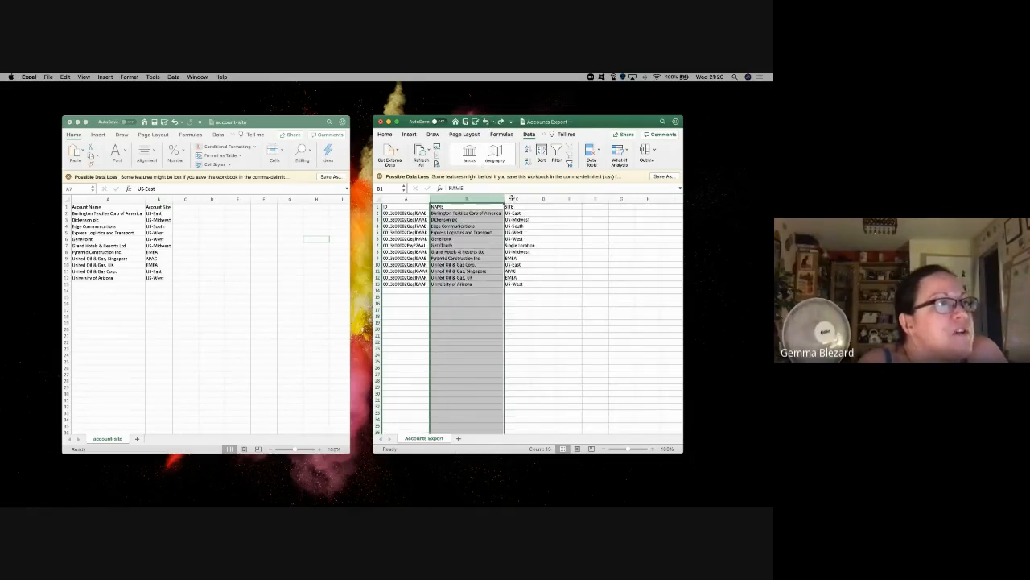
Step: Paste the SITE column back as values, check the sites like US-Midwest, and save with Cmd+S
left_click(507, 197)
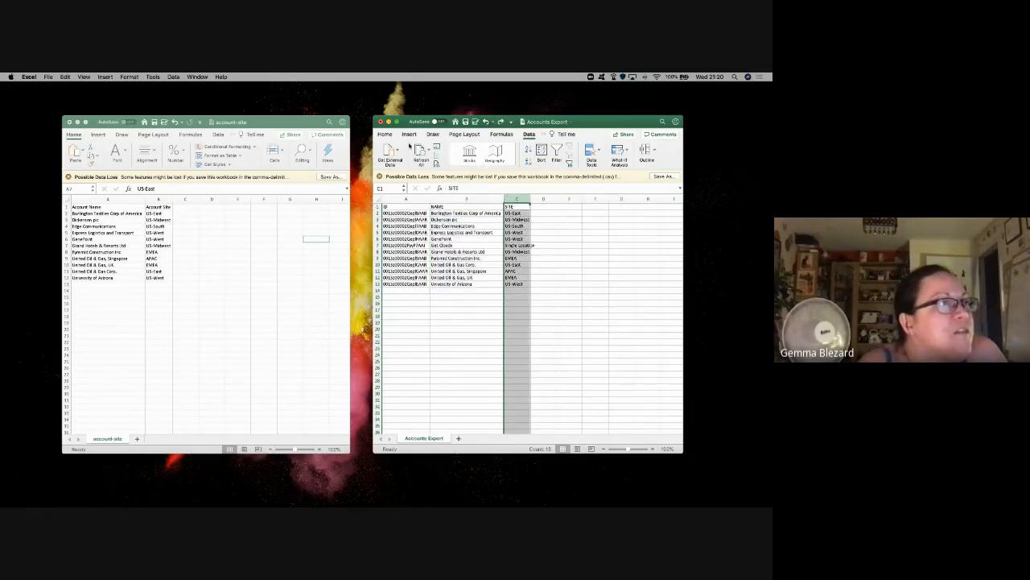
left_click(386, 134)
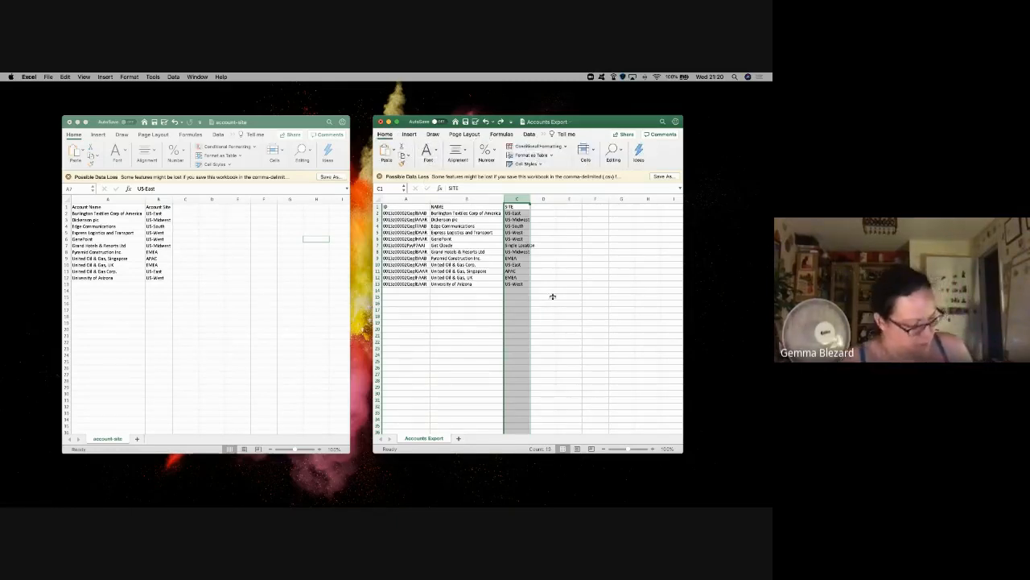
key("super+c")
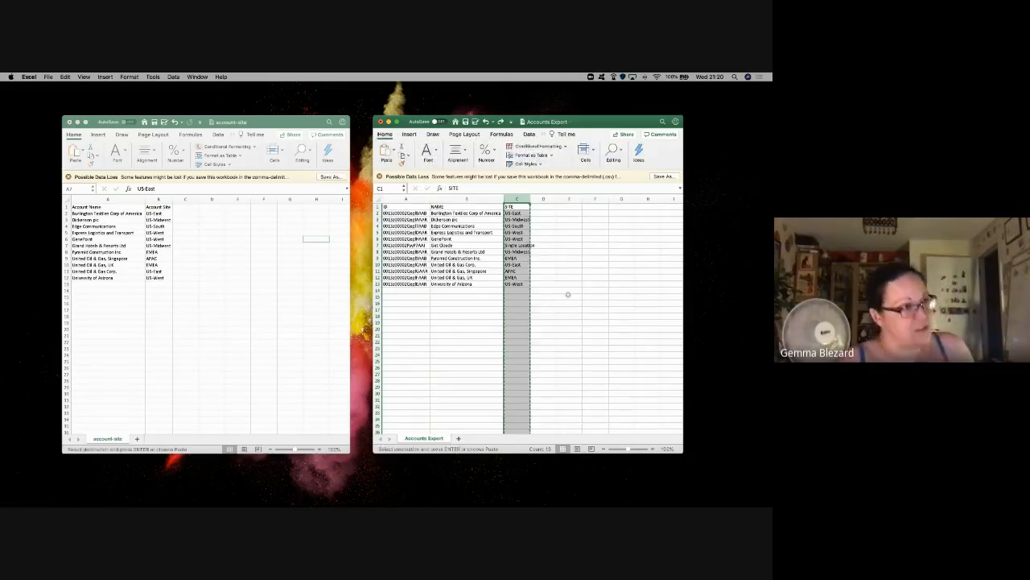
left_click(393, 153)
left_click(410, 254)
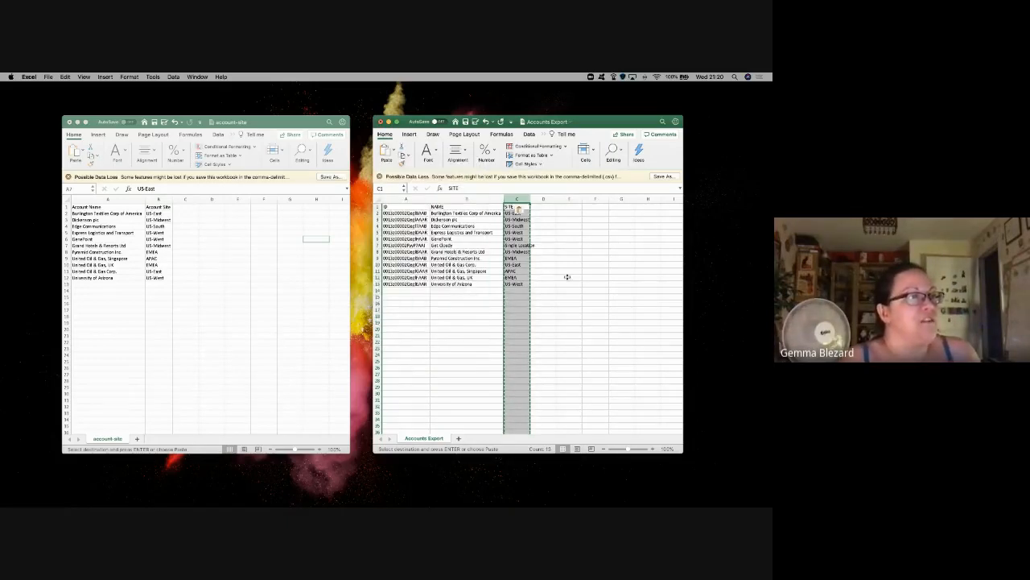
key("Escape")
left_click(521, 221)
left_click(533, 271)
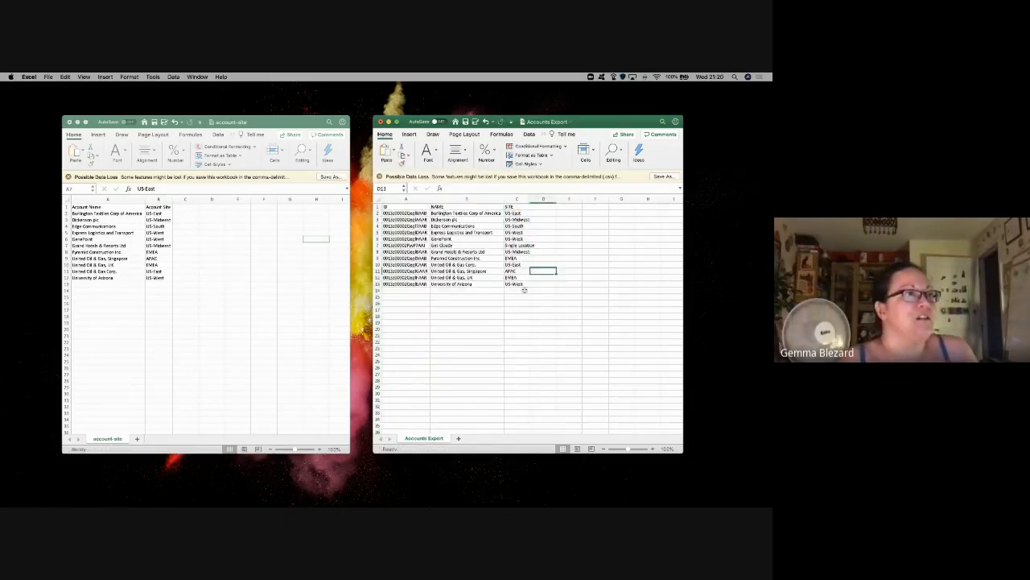
left_click(522, 278)
left_click(518, 252)
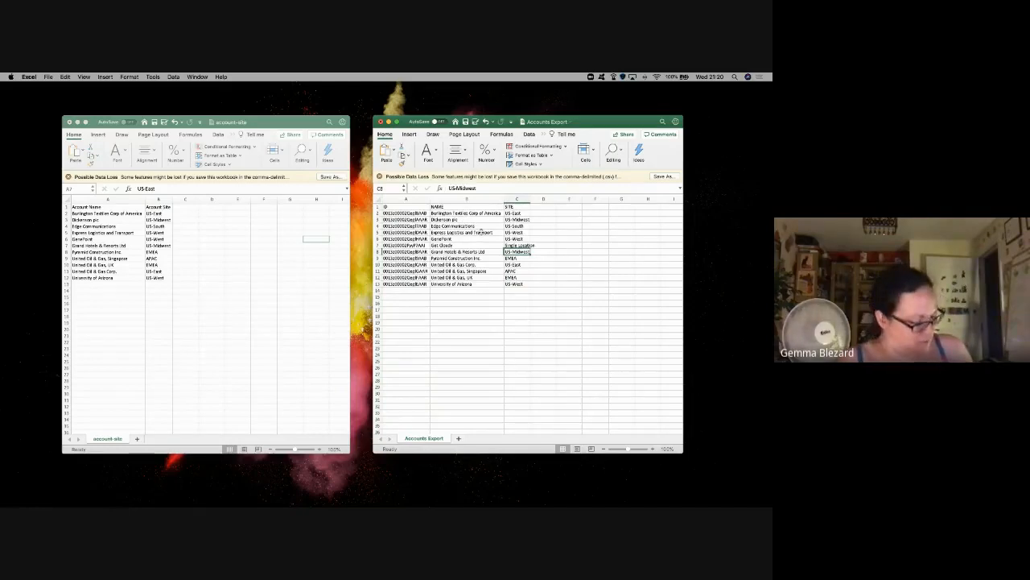
key("super+s")
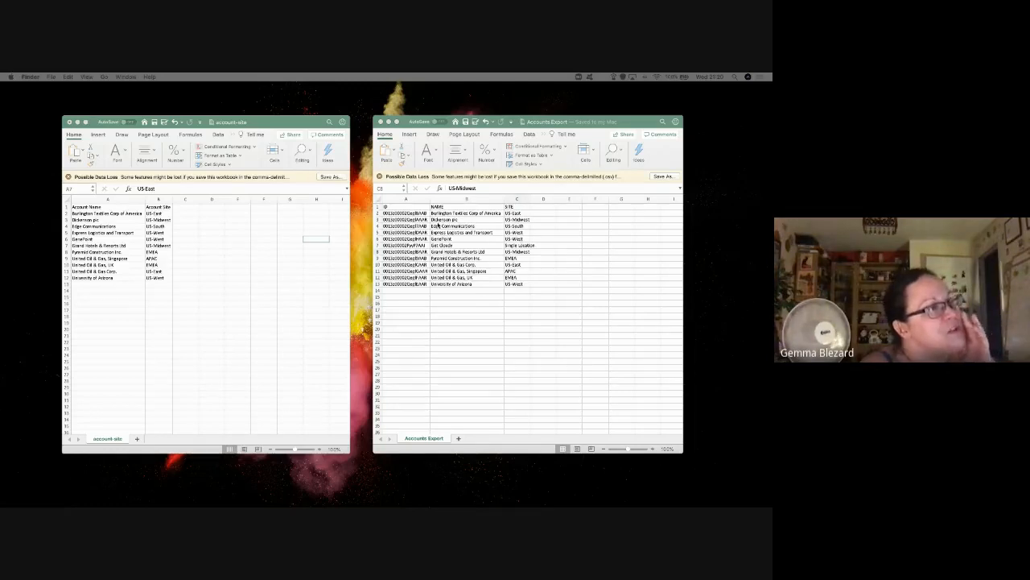
Step: Compare 12 account IDs in Accounts Export against 11 names in account-site, then return to Trailhead
left_click(409, 214)
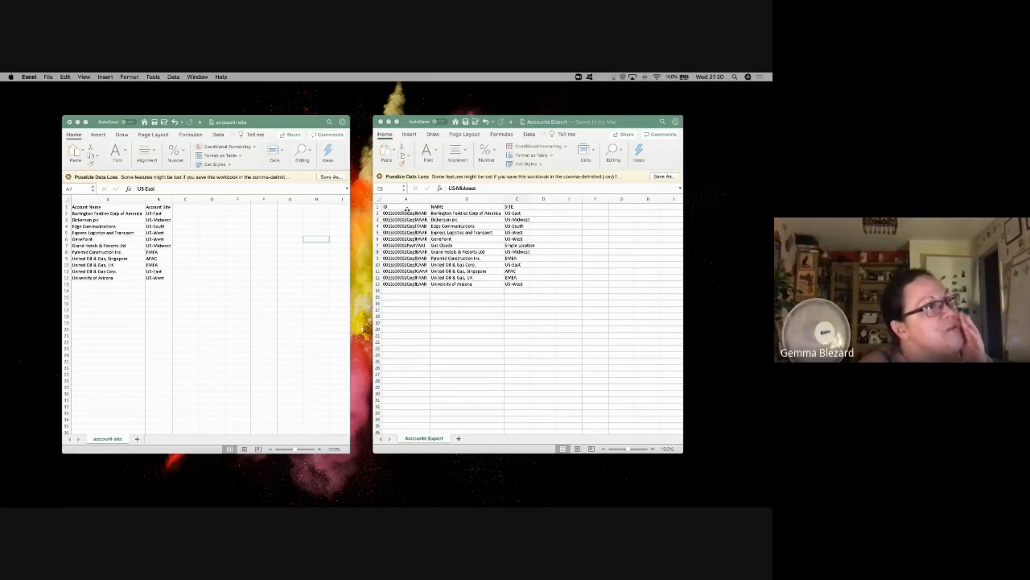
left_click_drag(409, 214, 407, 285)
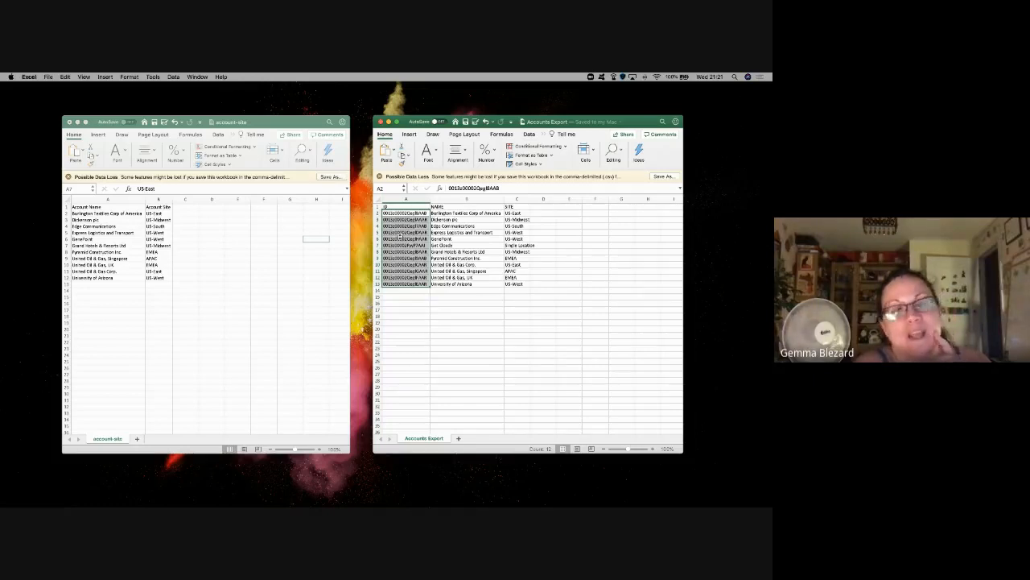
left_click(403, 213)
left_click_drag(402, 213, 421, 282)
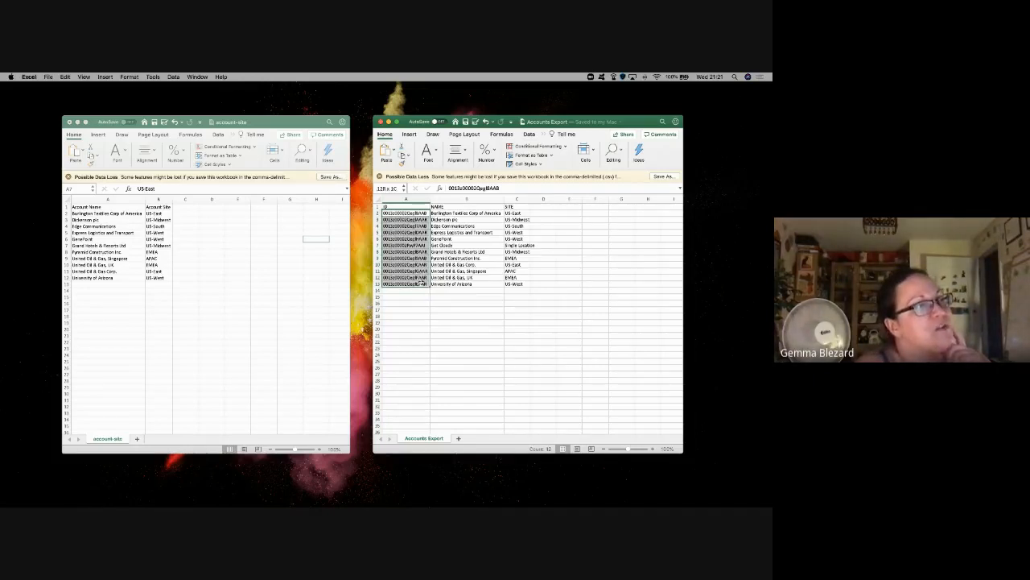
left_click(118, 210)
left_click_drag(118, 211, 120, 277)
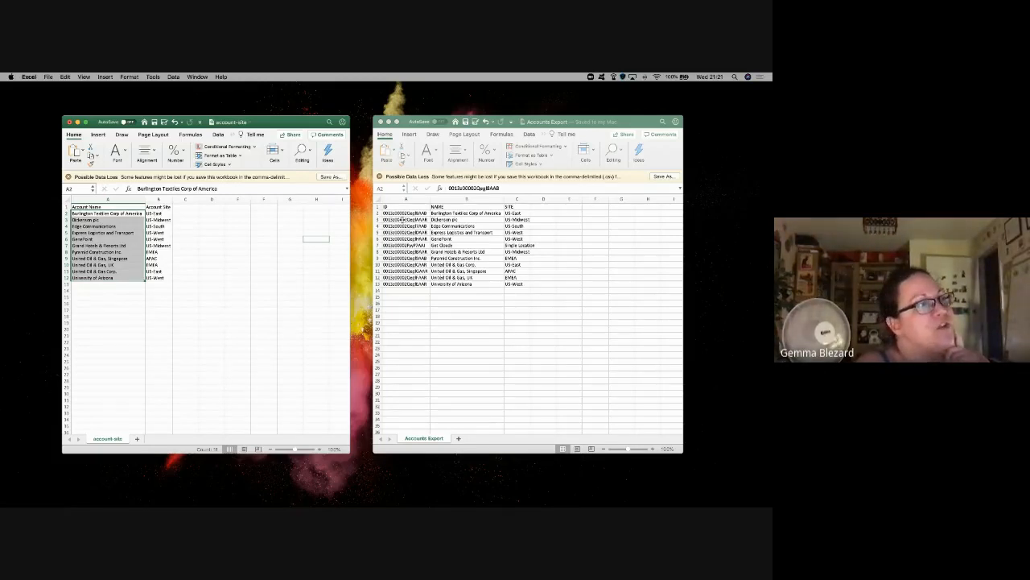
left_click_drag(403, 214, 412, 287)
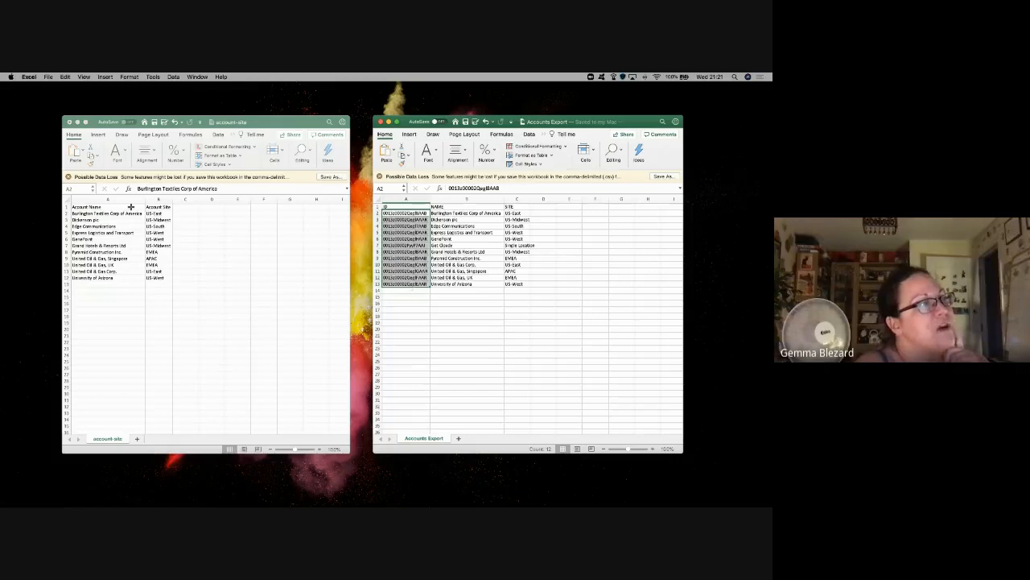
left_click(97, 237)
left_click(394, 262)
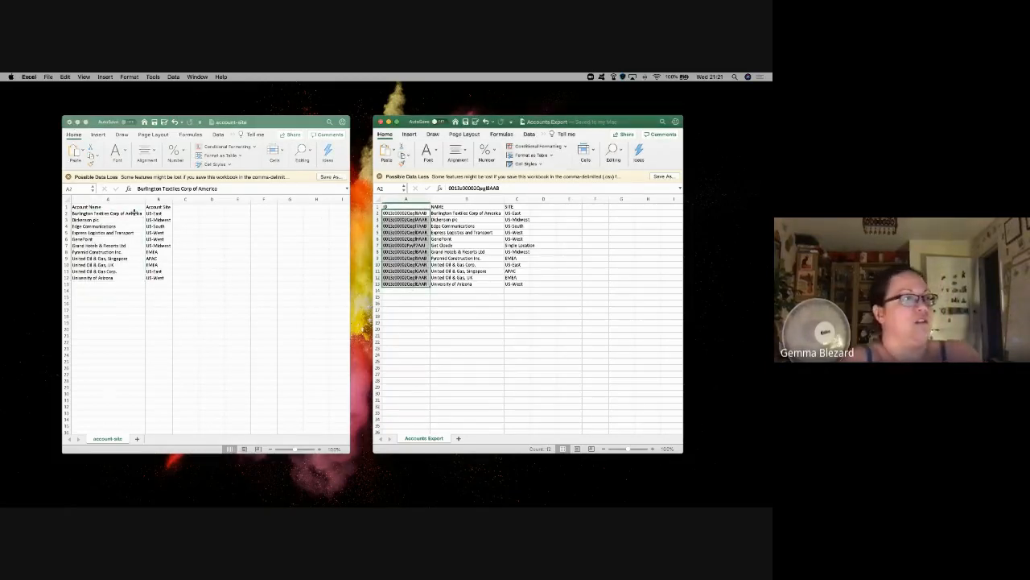
key("ctrl+Left")
scroll(313, 278, "down", 1)
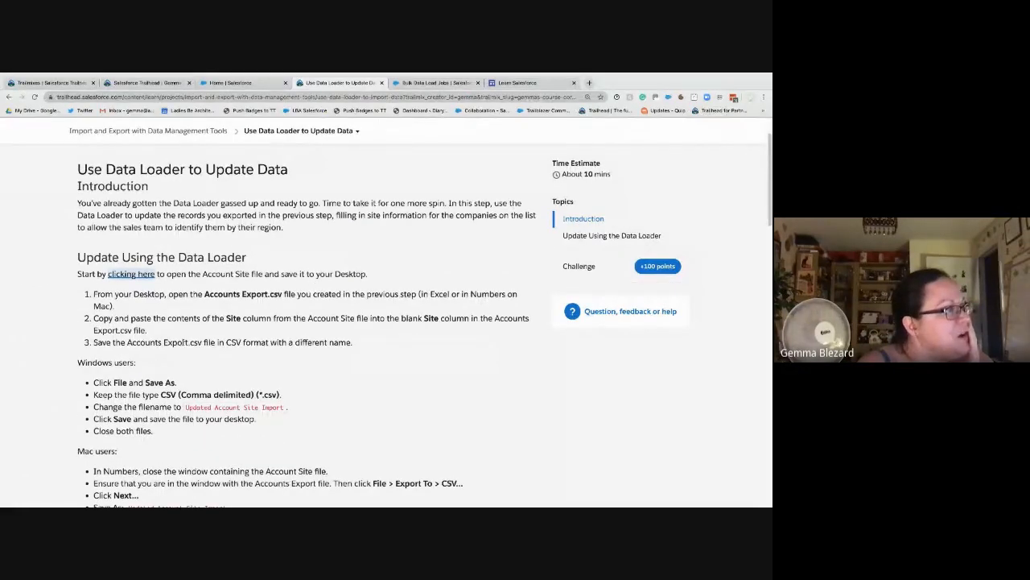
Step: Read Trailhead's saving steps, select the filename 'Updated Account Site Import', and return to Excel
scroll(215, 391, "down", 1)
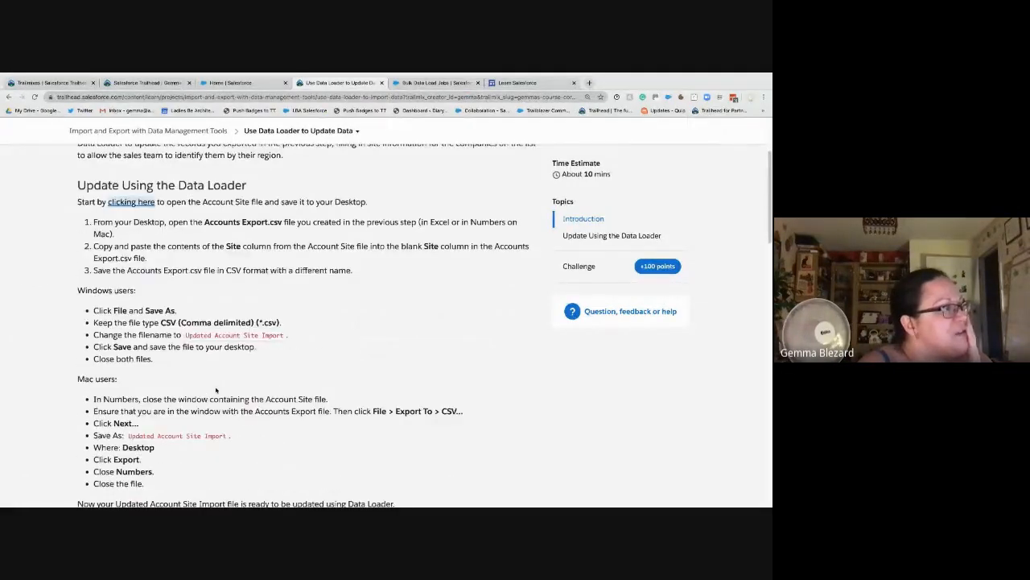
left_click_drag(186, 335, 285, 335)
key("super+c")
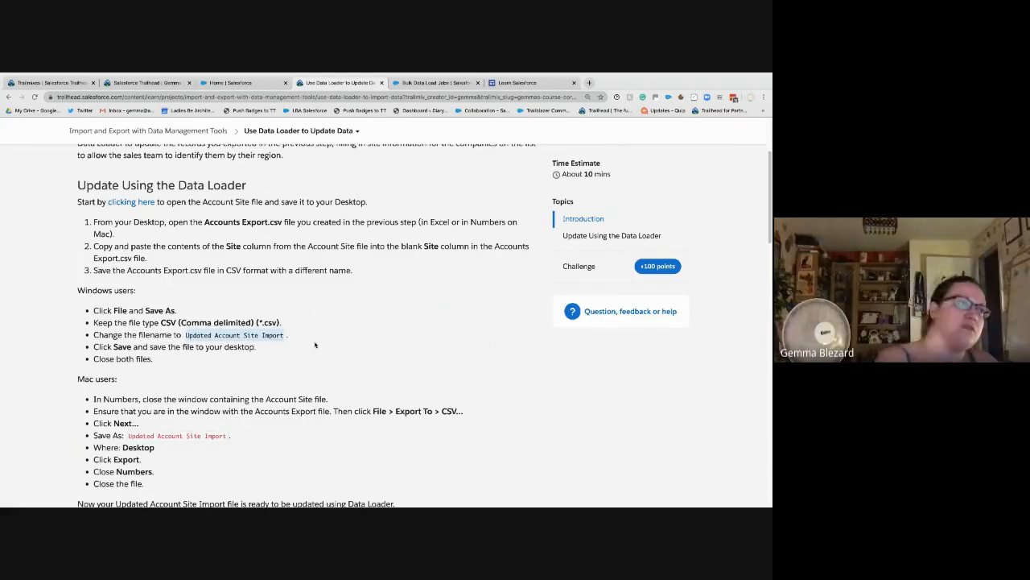
key("ctrl+Right")
left_click(570, 221)
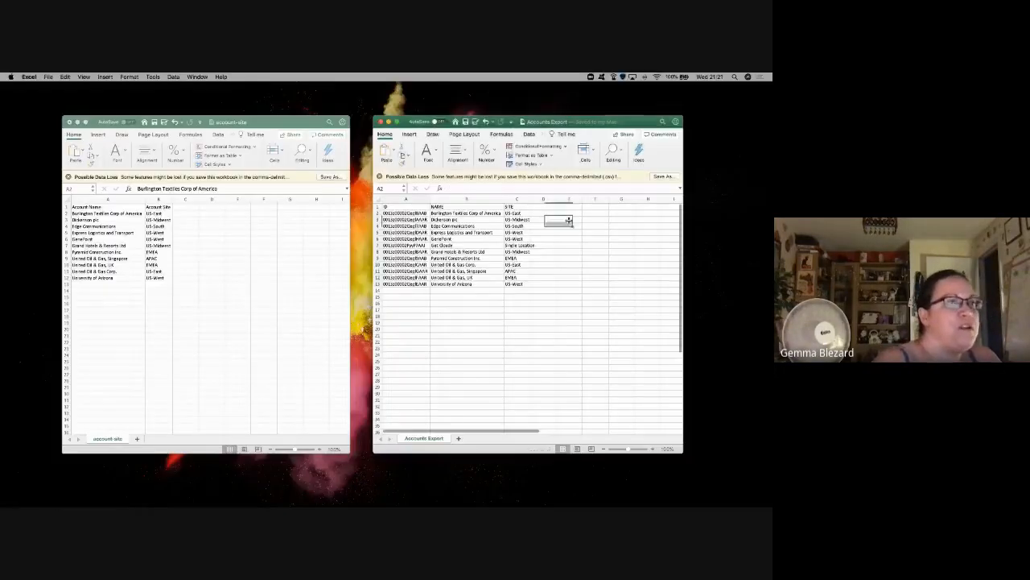
Step: Save the accounts workbook as the CSV file 'Updated Account Site Import'
left_click(48, 76)
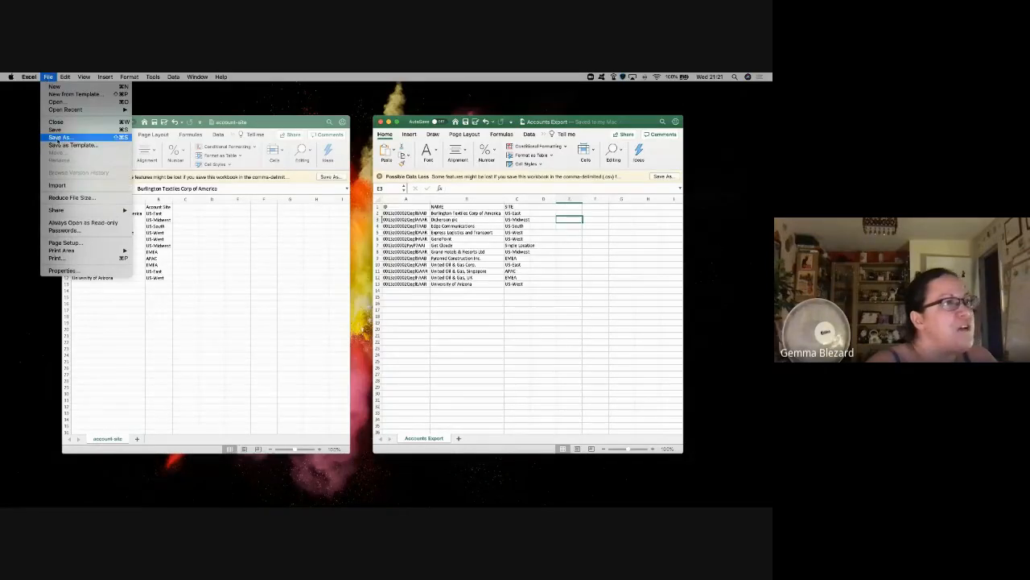
left_click(58, 137)
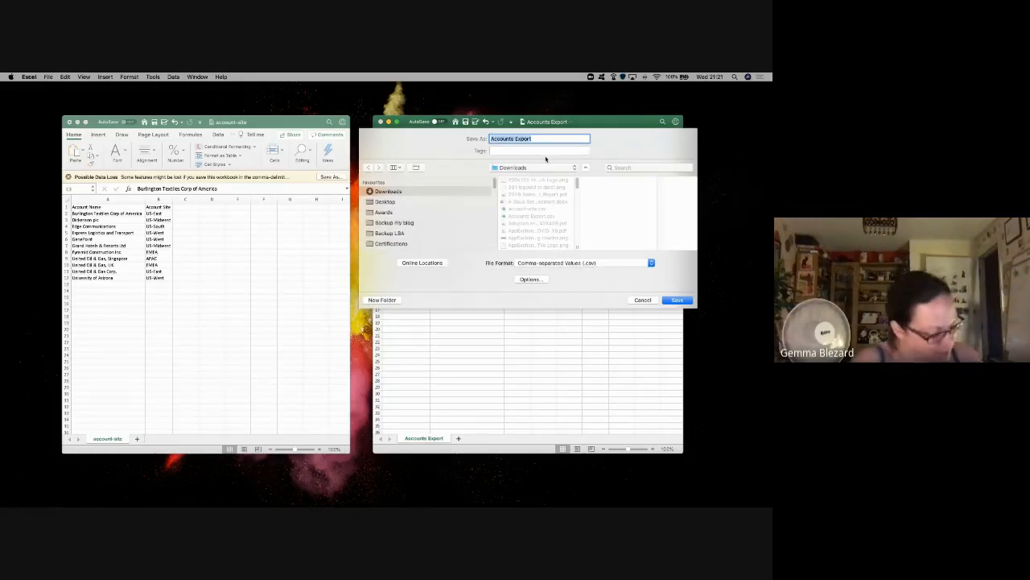
key("super+v")
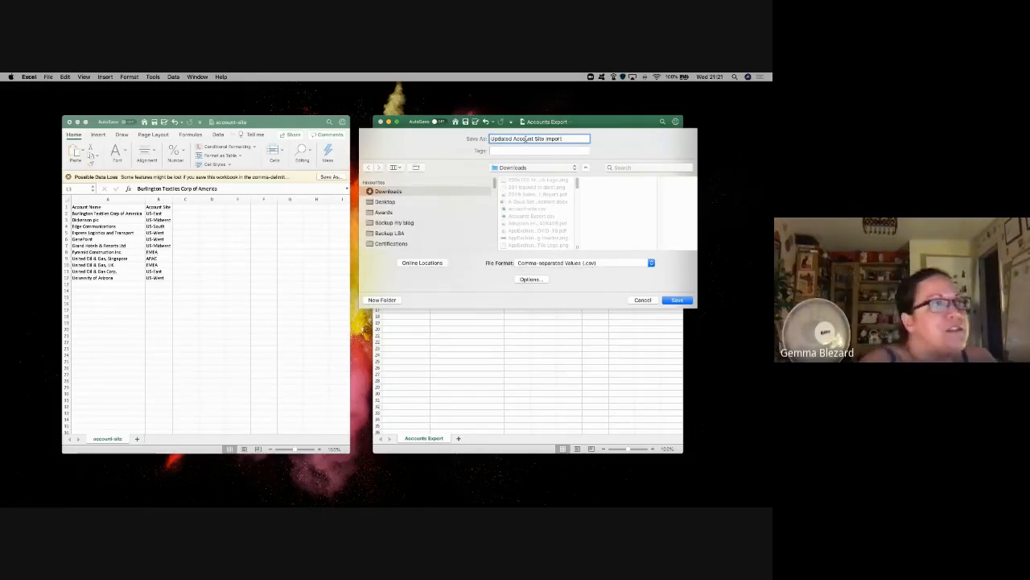
left_click(677, 300)
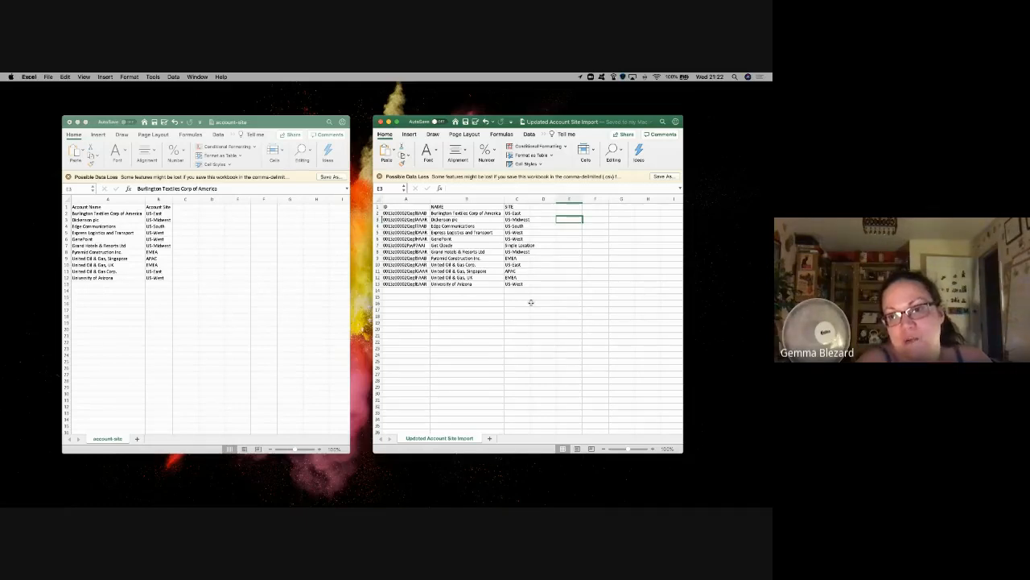
Step: Close the account-site workbook without saving its changes
left_click(147, 149)
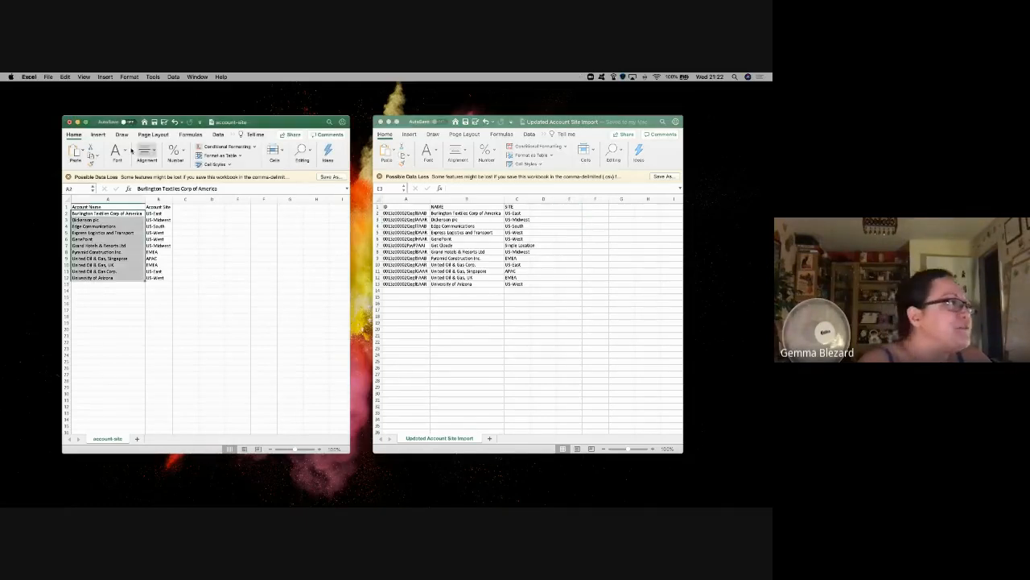
left_click(70, 122)
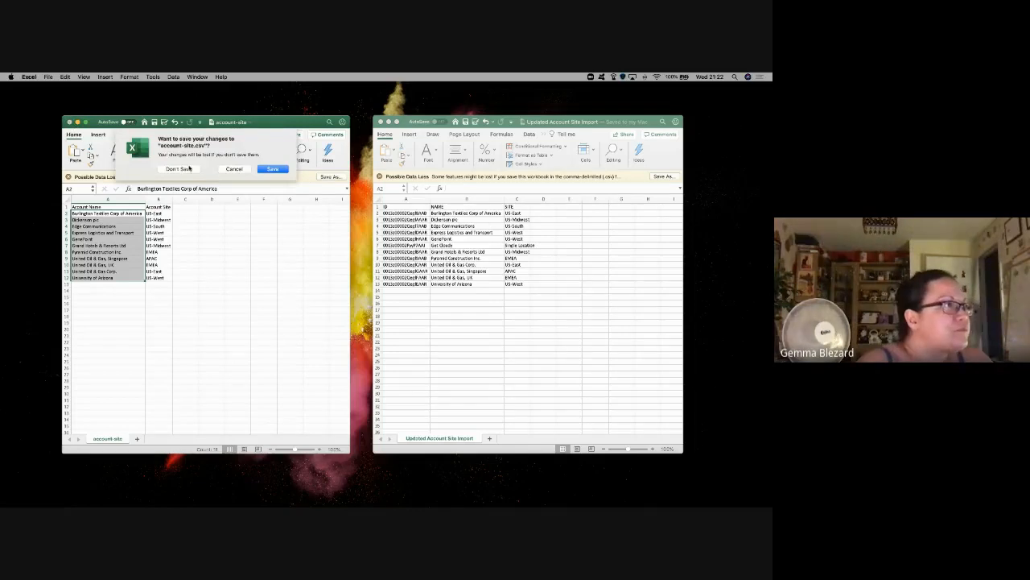
left_click(189, 170)
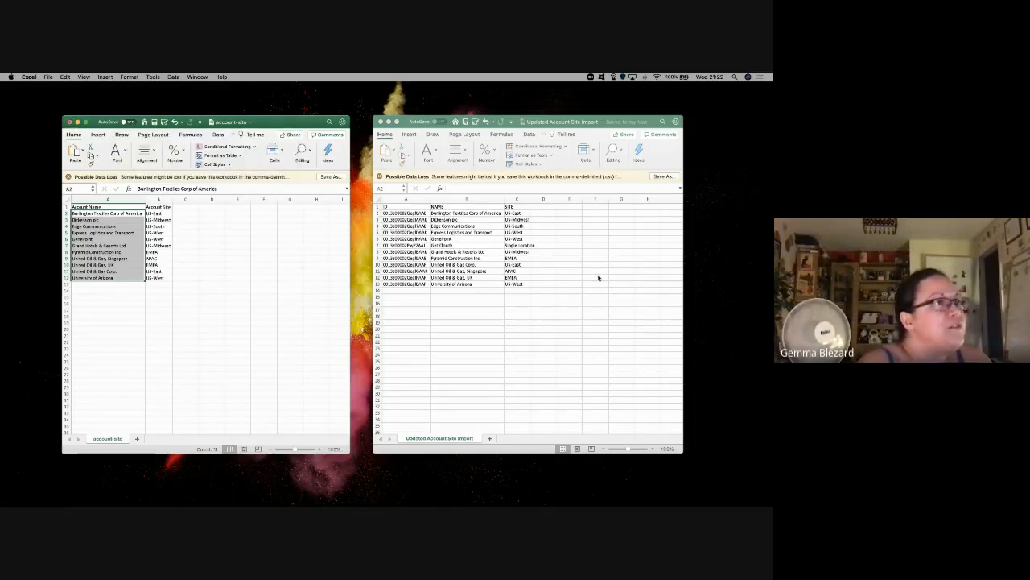
left_click(621, 289)
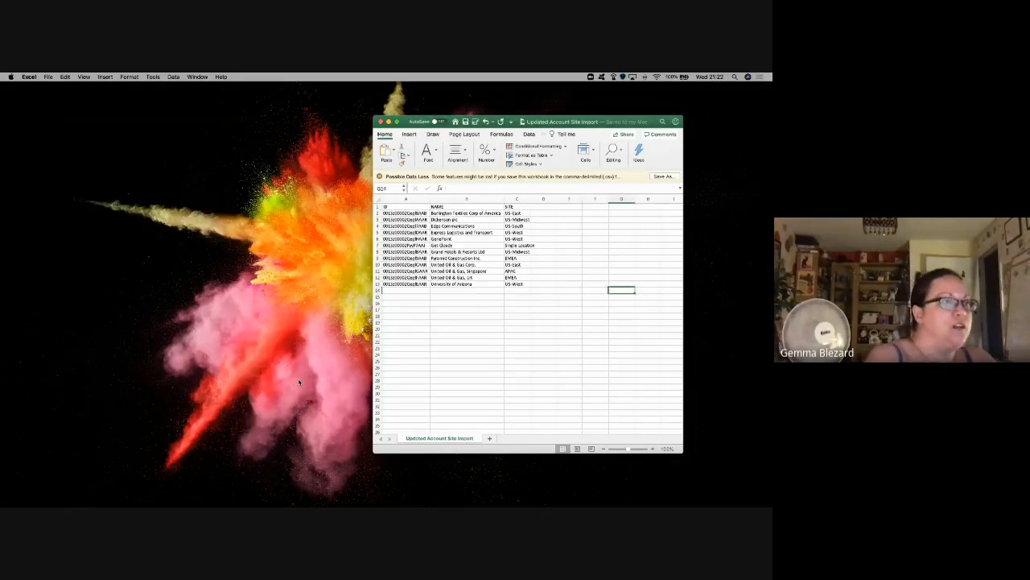
Step: Read the Trailhead instructions for saving the CSV and updating records with Data Loader
key("ctrl+Right")
key("ctrl+Right")
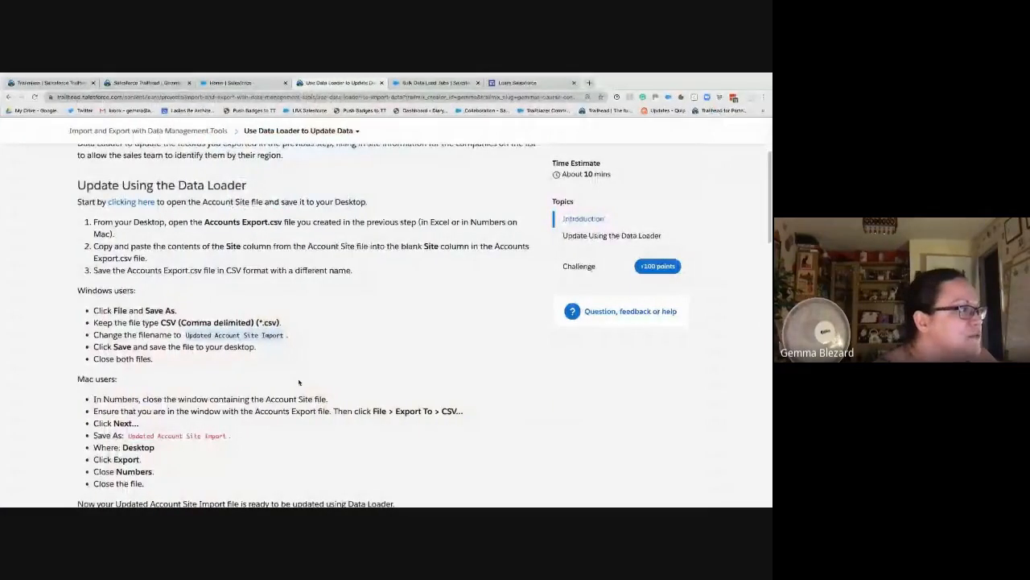
scroll(299, 382, "down", 3)
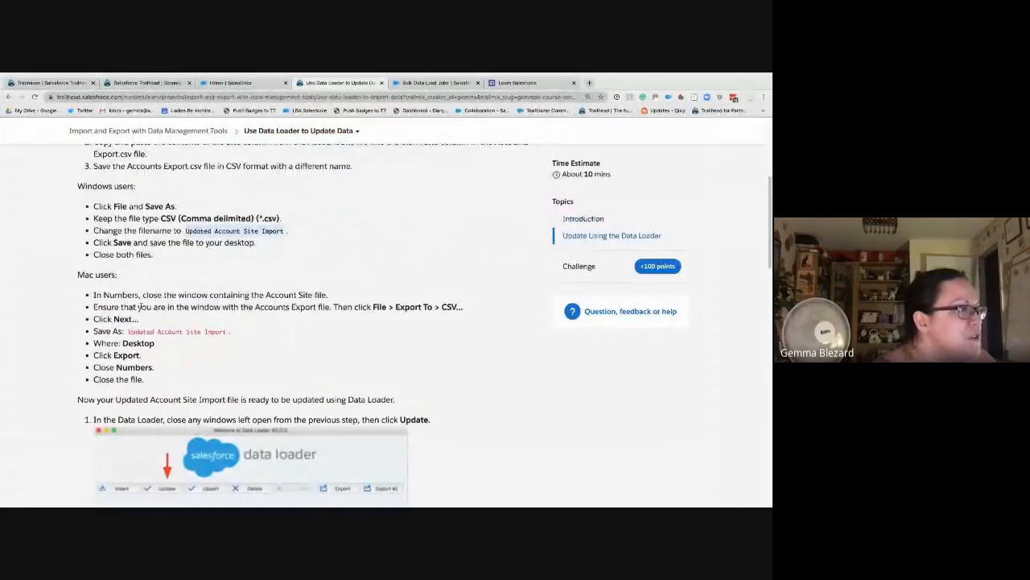
left_click_drag(142, 294, 229, 334)
scroll(228, 334, "down", 2)
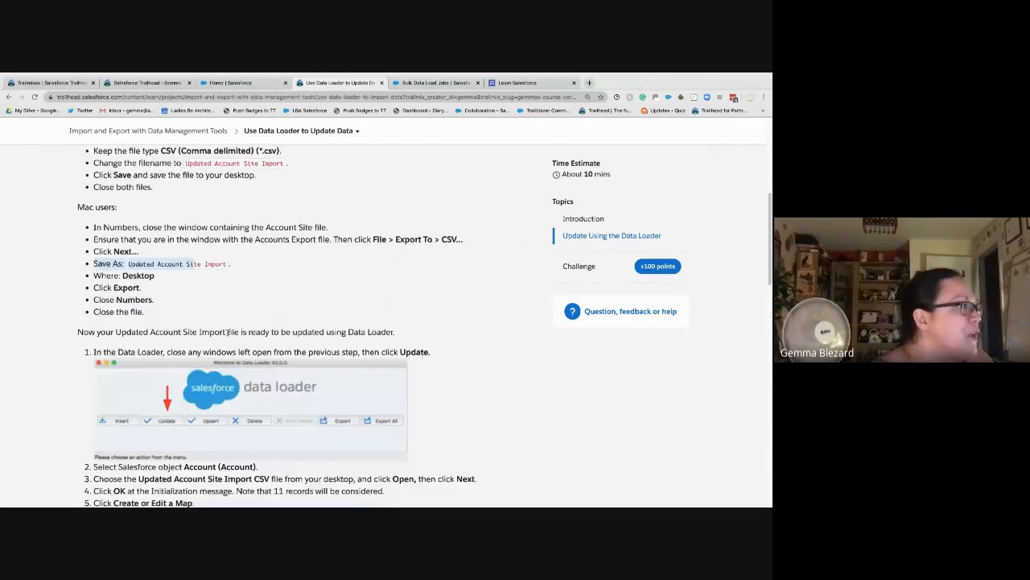
scroll(132, 300, "down", 4)
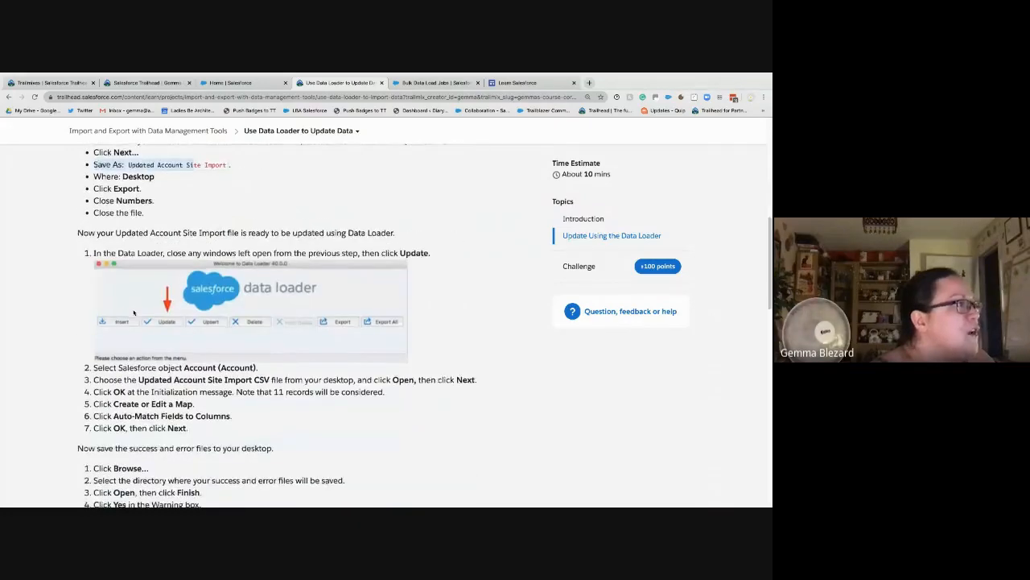
scroll(133, 299, "up", 4)
scroll(133, 310, "down", 3)
Step: Close the Updated Account Site Import workbook in Excel
key("ctrl+Right")
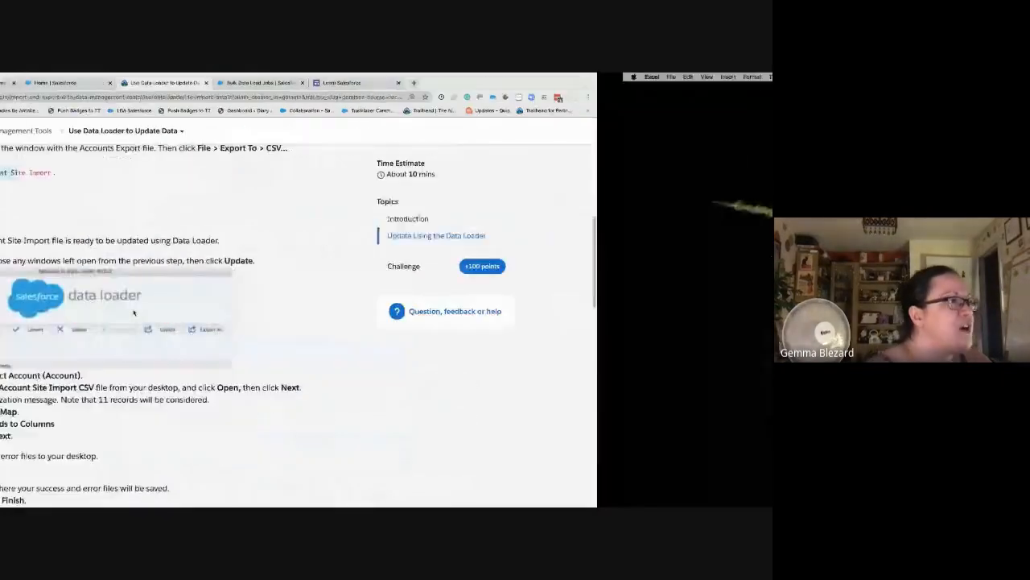
left_click(544, 238)
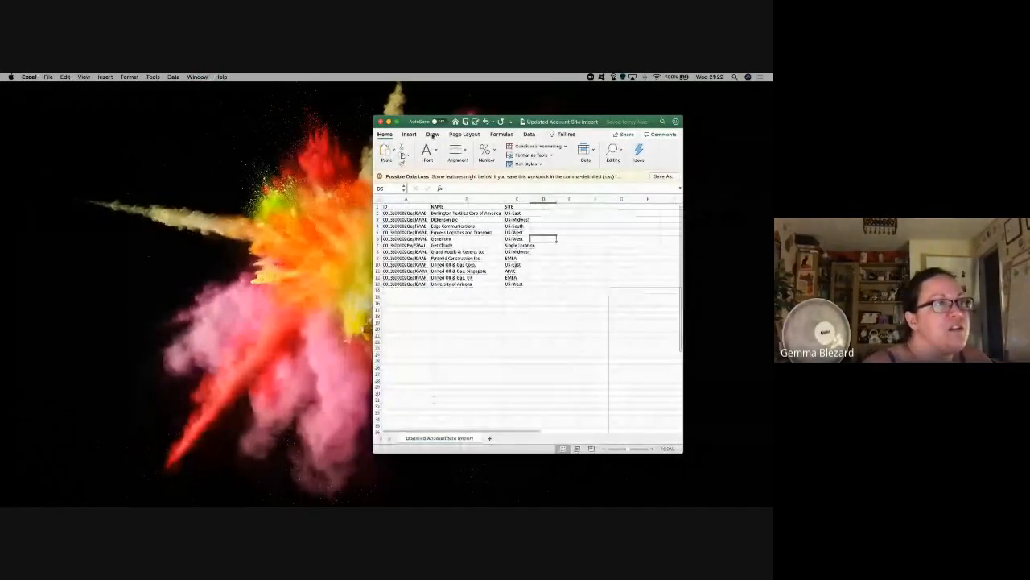
left_click(380, 121)
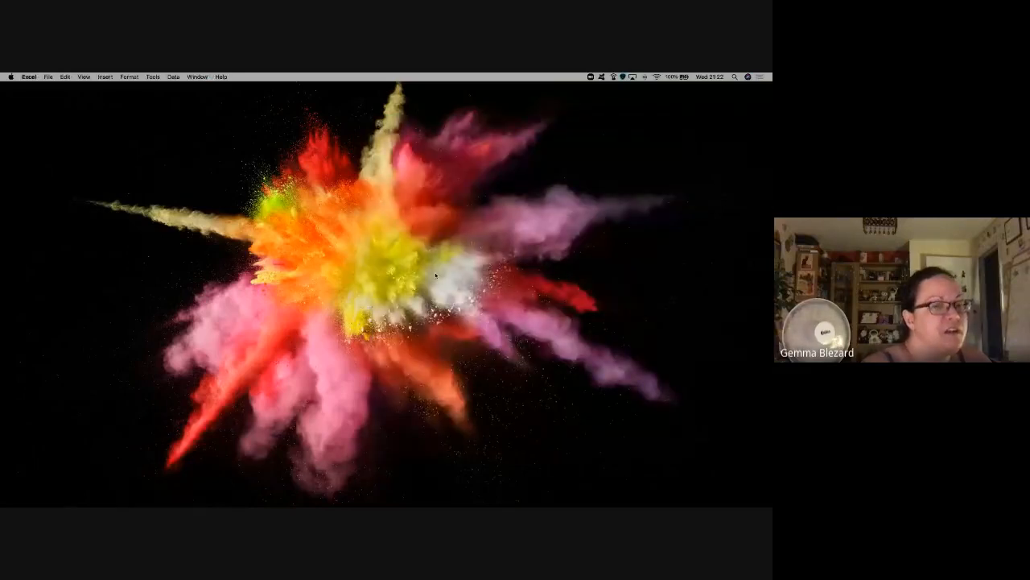
mouse_move(551, 497)
Step: Recheck the Trailhead update steps and return to the Data Loader welcome window
key("ctrl+Left")
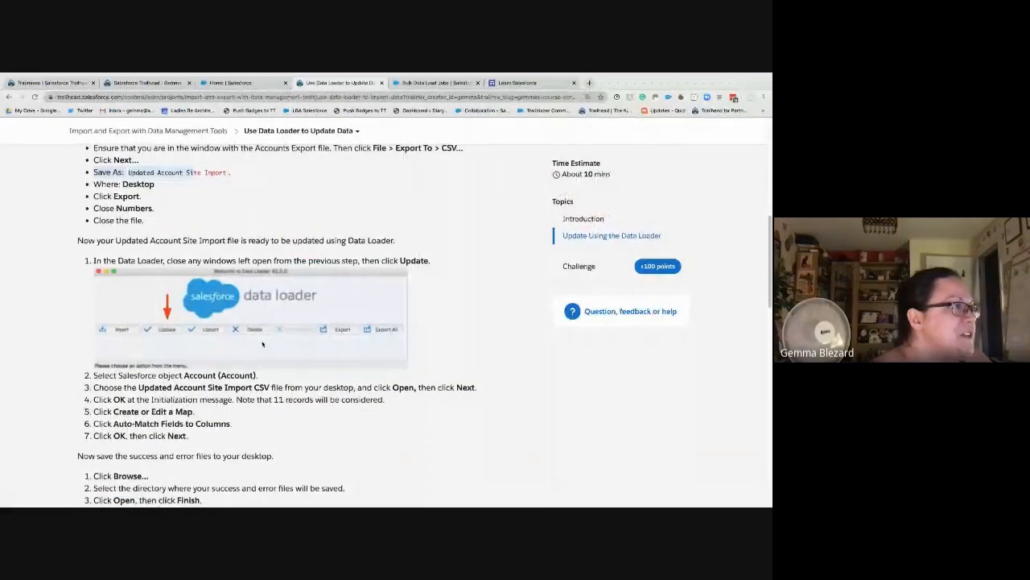
key("ctrl+Right")
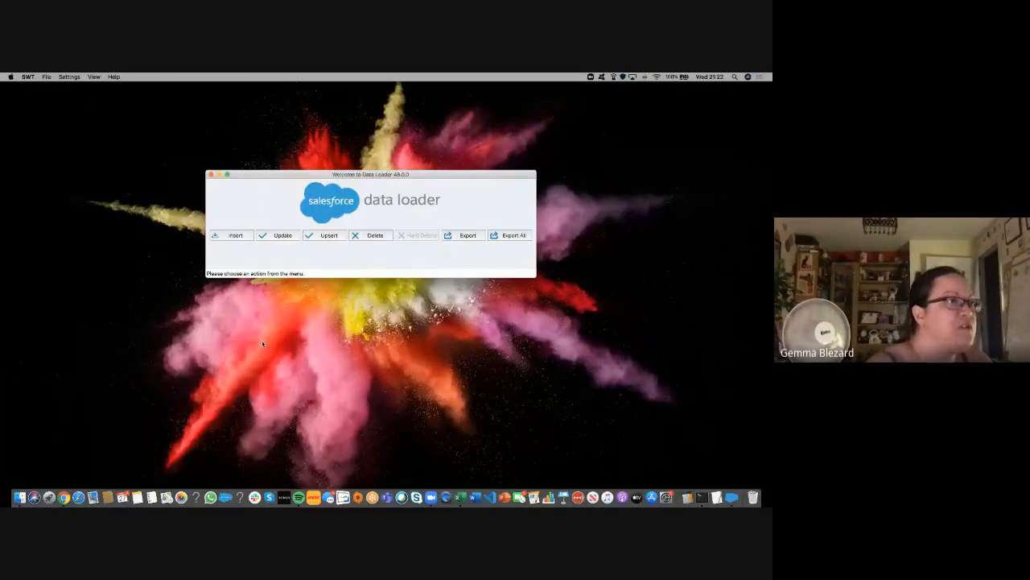
key("ctrl+Right")
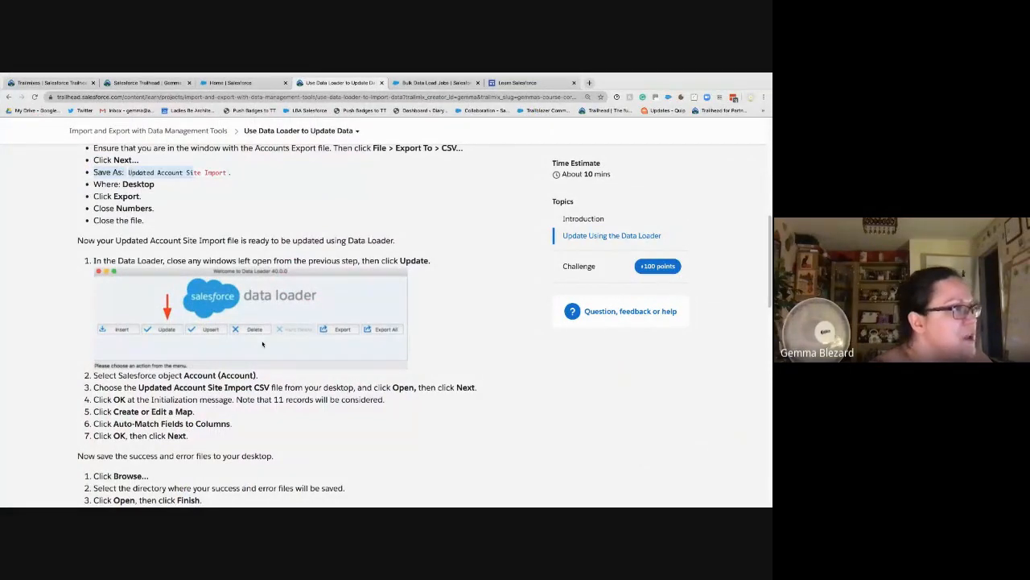
key("ctrl+Left")
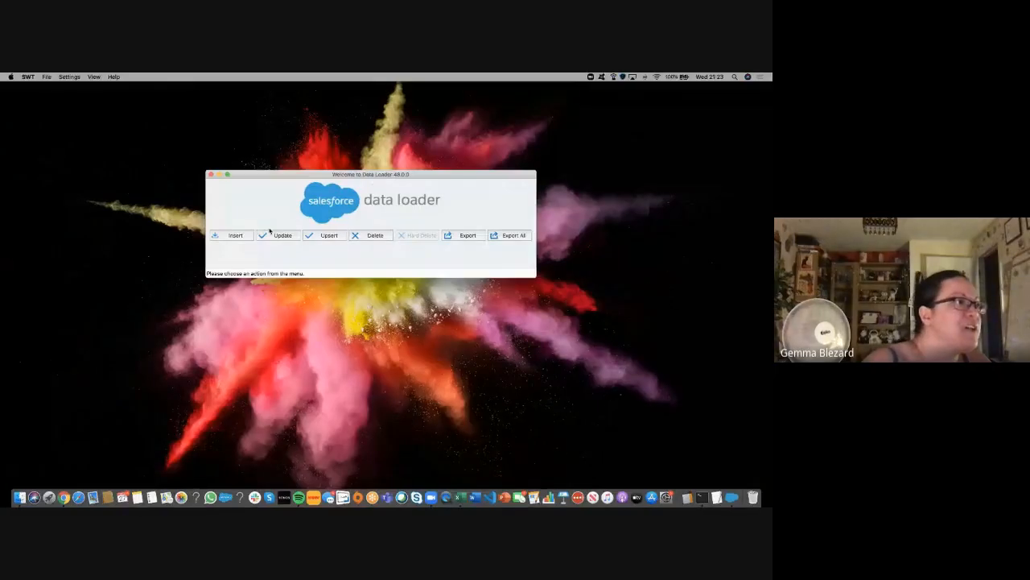
Step: Start an Account update and select the Updated Account Site Import CSV from Downloads
left_click(278, 235)
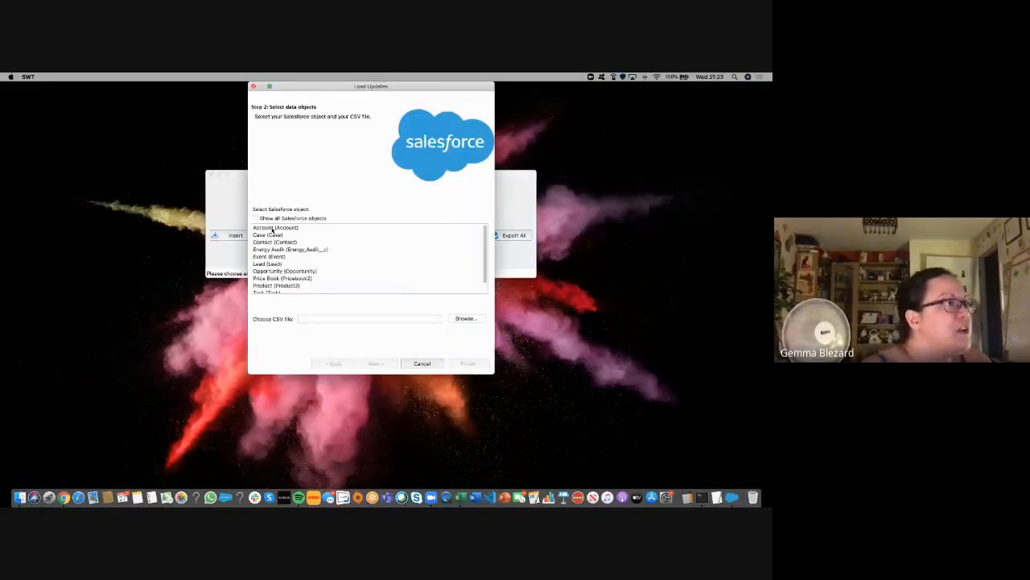
left_click(274, 228)
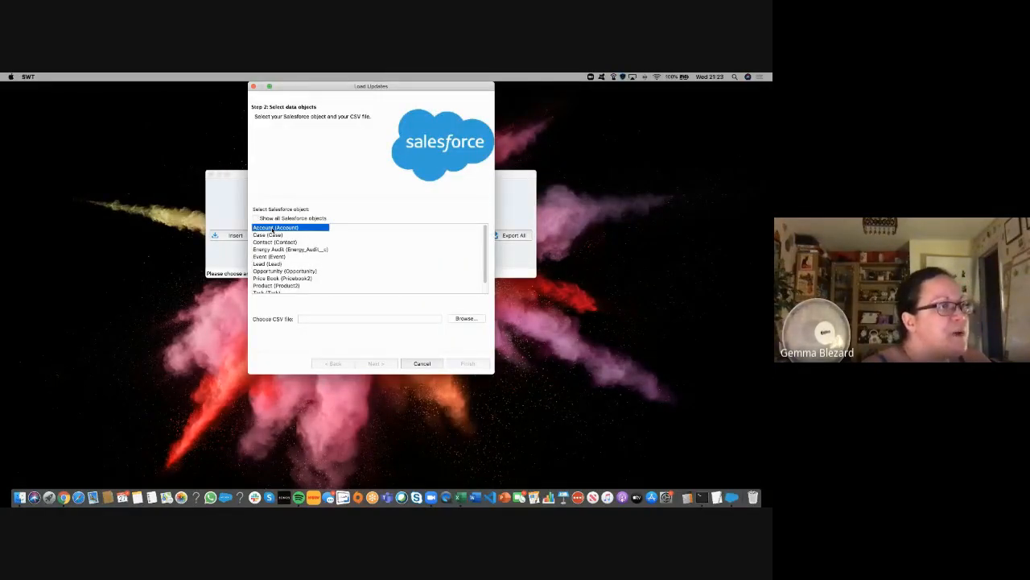
left_click(474, 320)
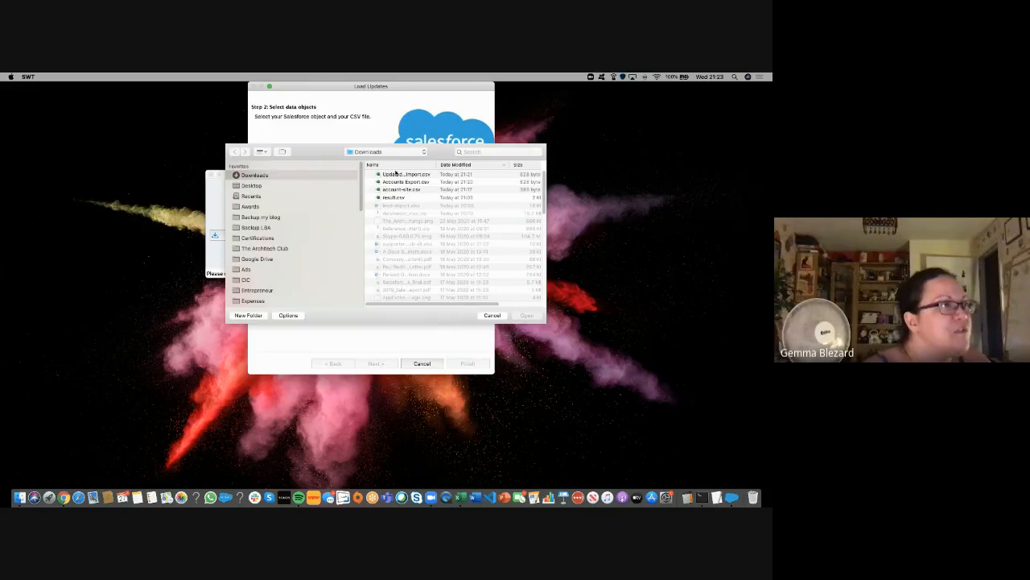
left_click(395, 175)
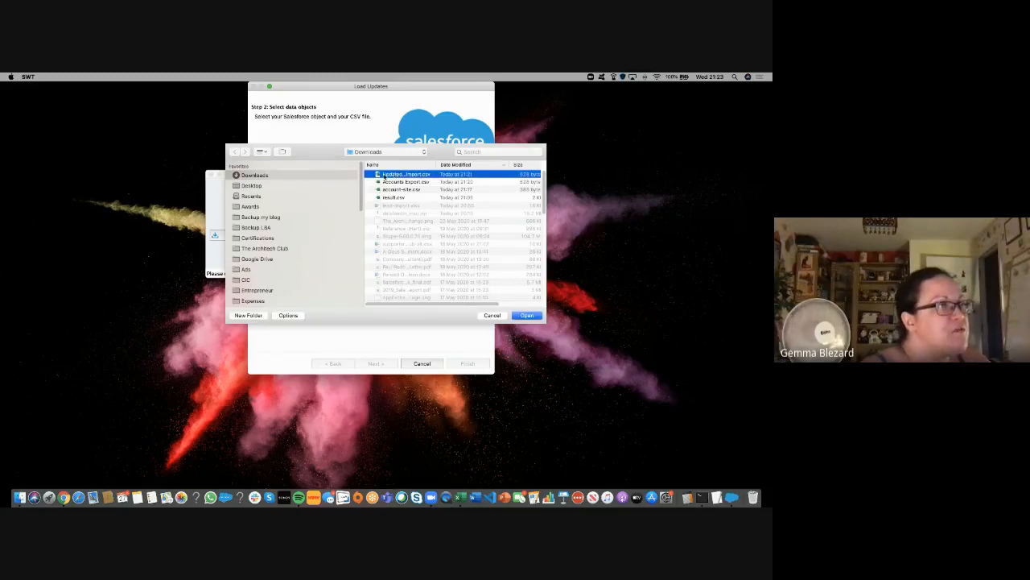
left_click(528, 316)
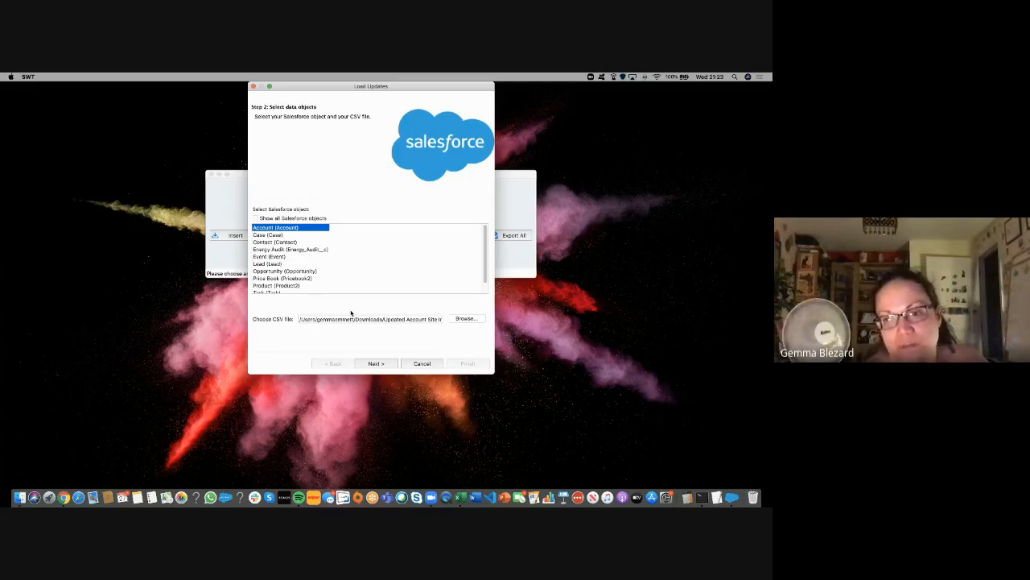
Step: Initialize the Account update and acknowledge the 12-record confirmation to reach Step 3: Mapping
left_click(374, 363)
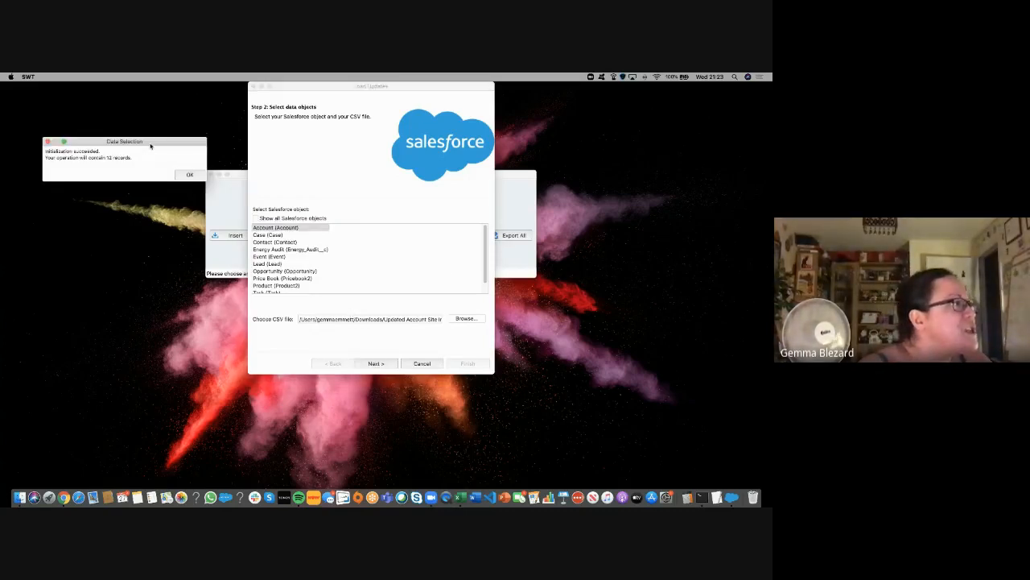
left_click_drag(150, 146, 180, 215)
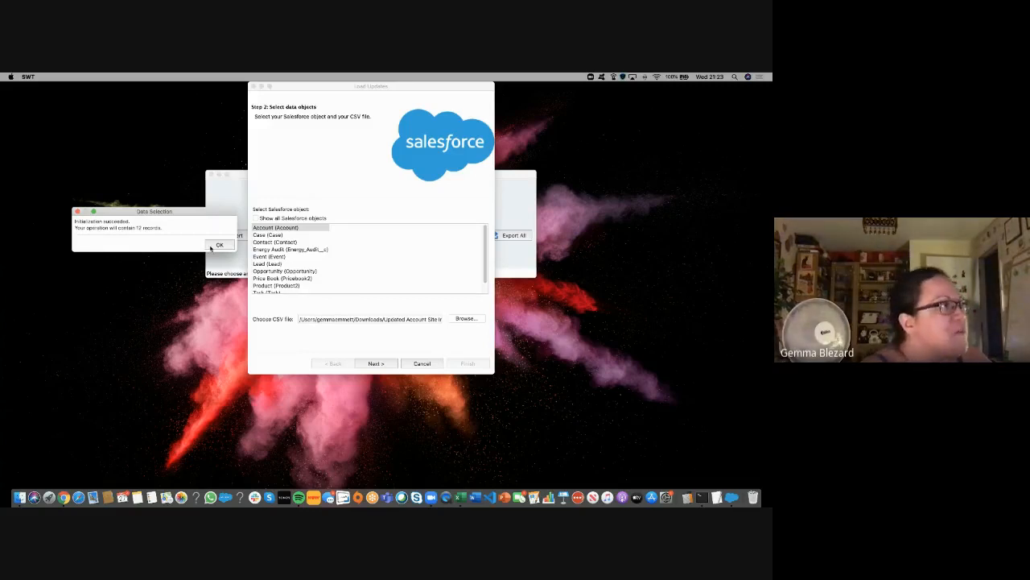
left_click(210, 248)
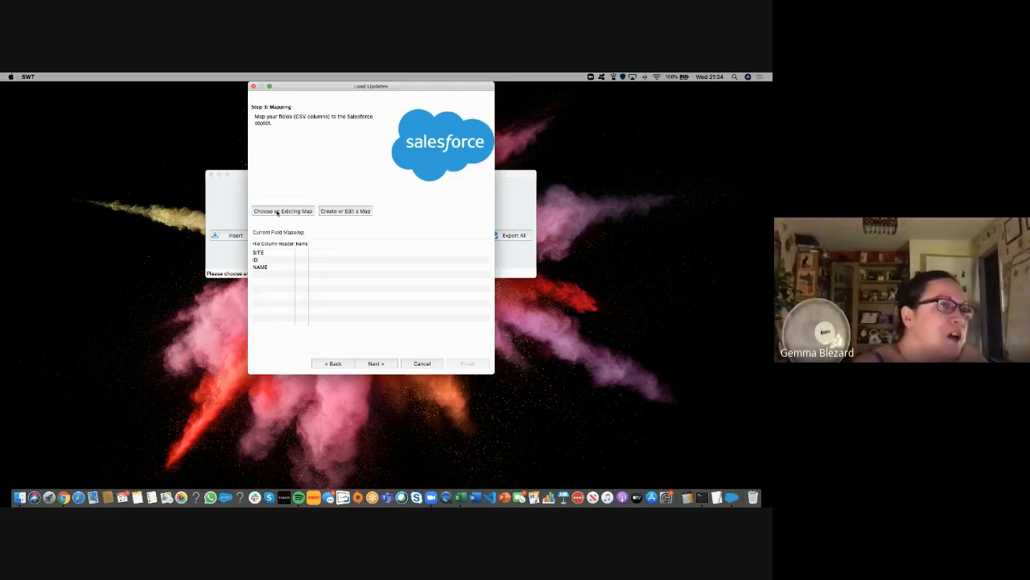
Step: Open the mapping editor, browse fields like Upsell Opportunity, SLA Serial Number and SLA, and centre it
left_click(344, 210)
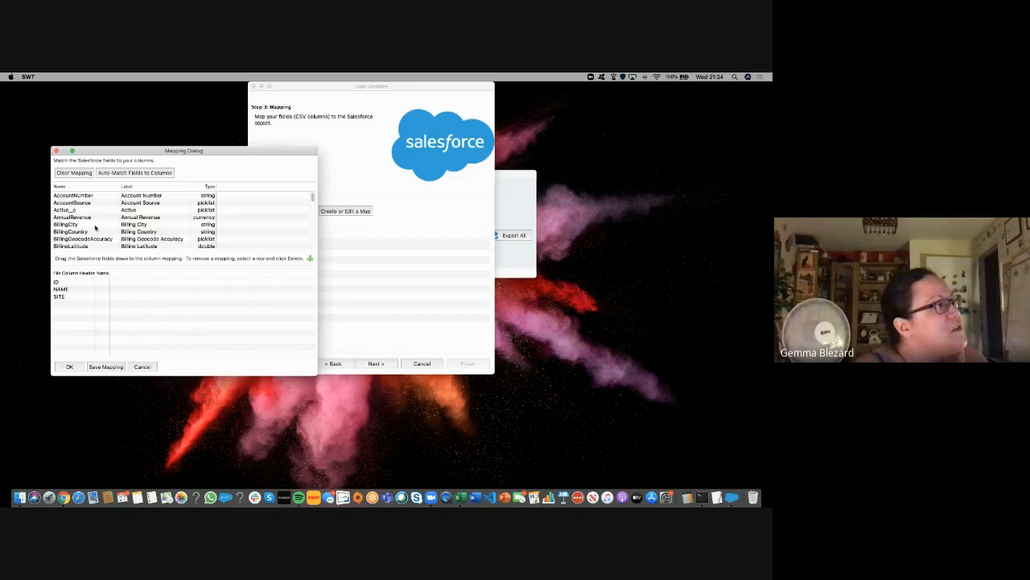
scroll(95, 228, "down", 15)
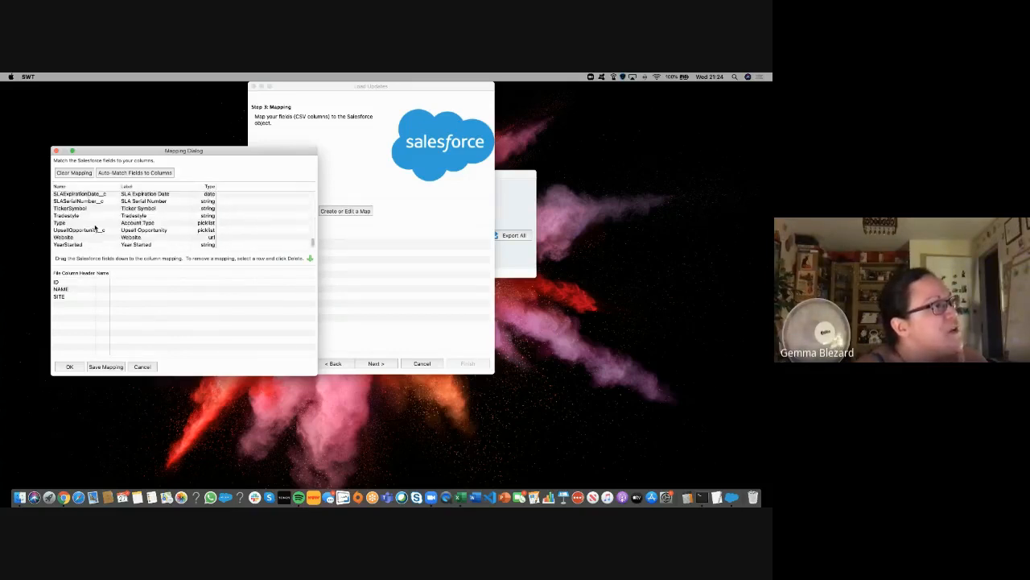
scroll(95, 228, "up", 2)
scroll(95, 228, "down", 2)
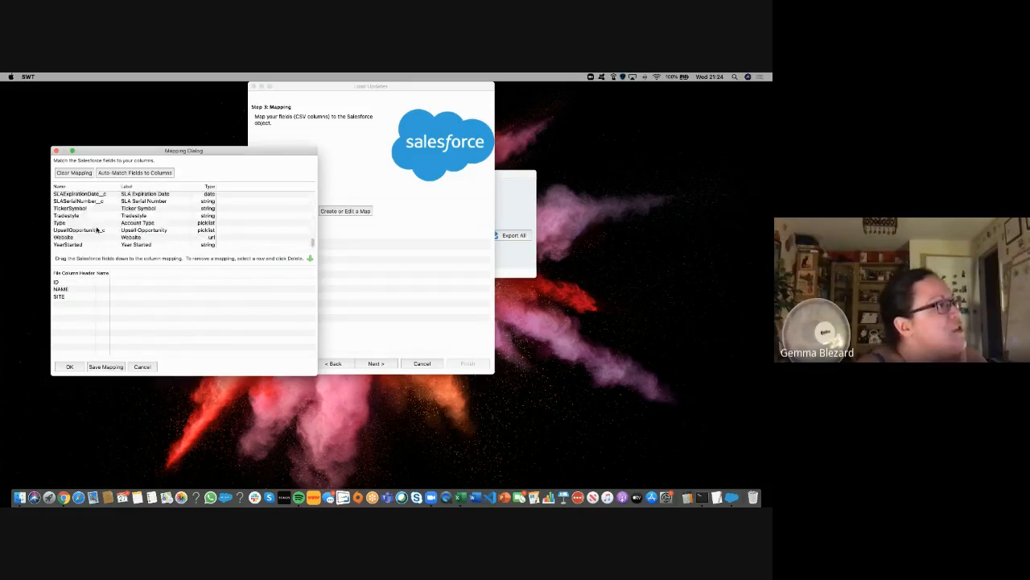
left_click(95, 230)
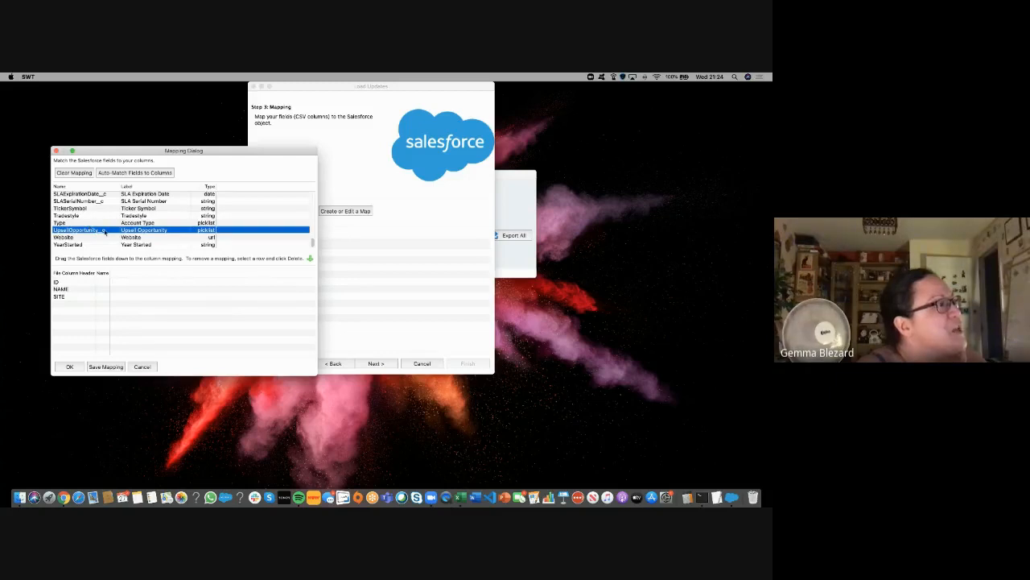
scroll(104, 231, "up", 1)
left_click(101, 209)
scroll(102, 212, "up", 3)
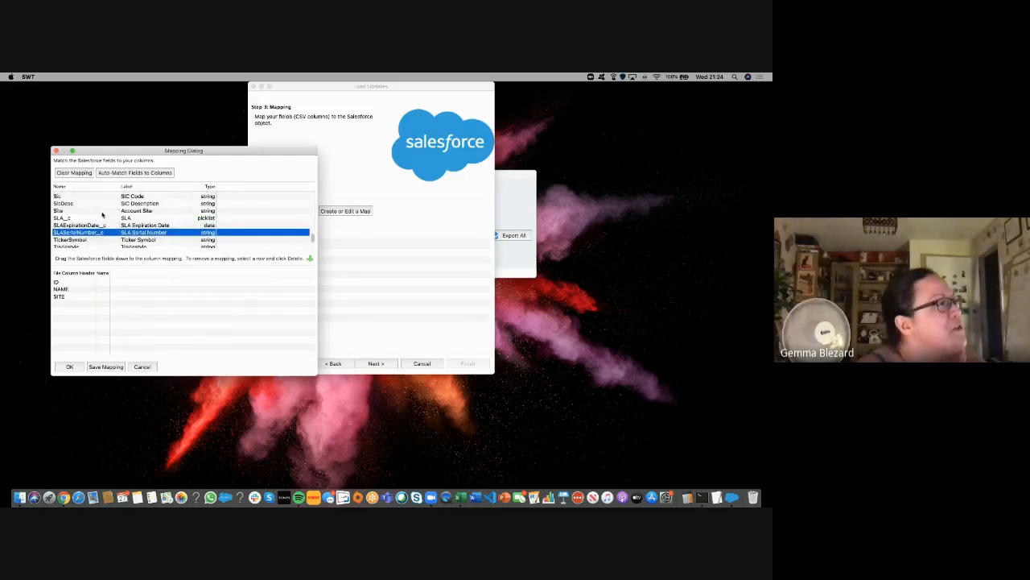
left_click(93, 220)
scroll(93, 220, "up", 3)
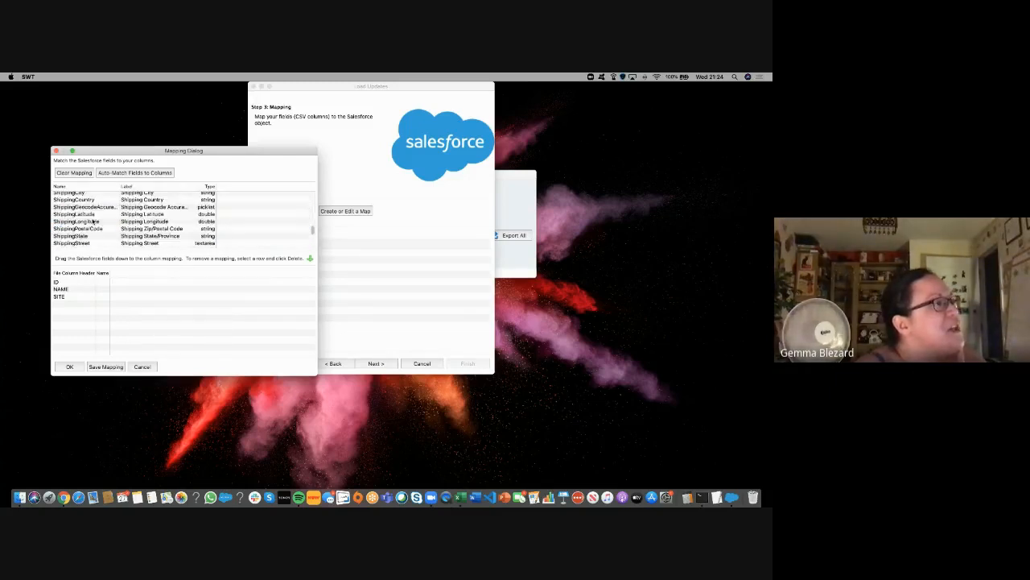
scroll(93, 221, "up", 10)
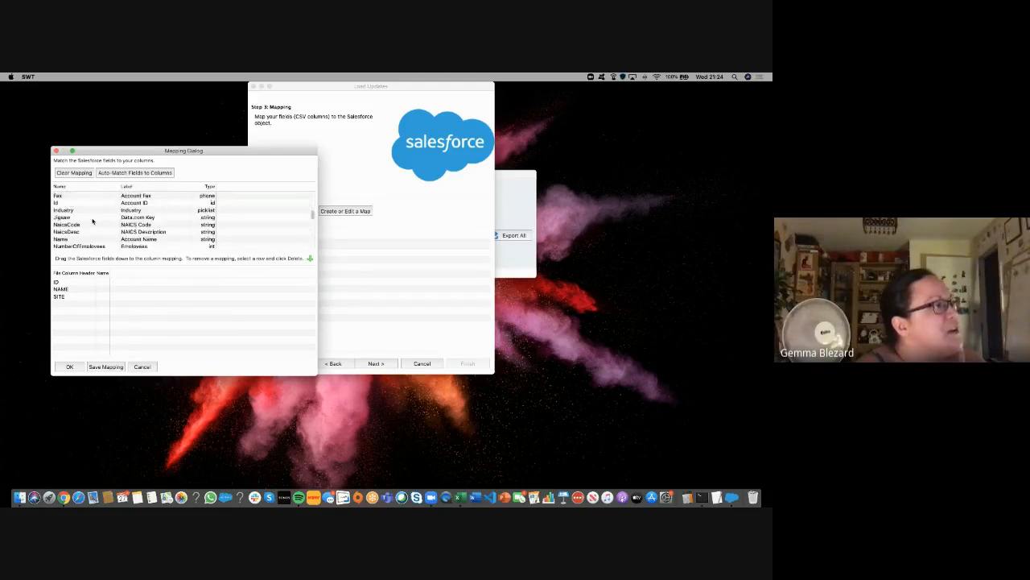
scroll(93, 220, "up", 8)
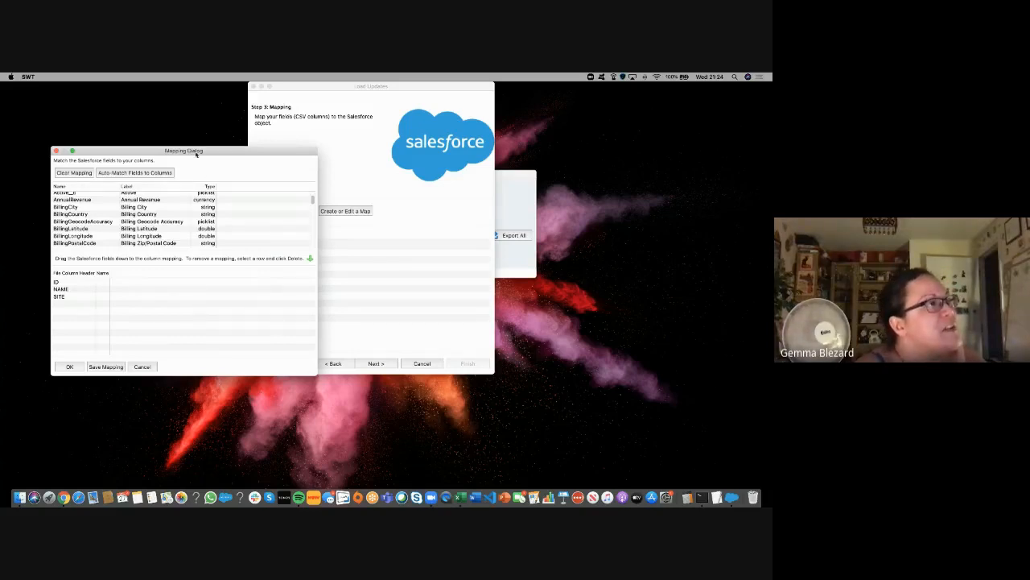
left_click_drag(196, 154, 336, 223)
left_click(304, 242)
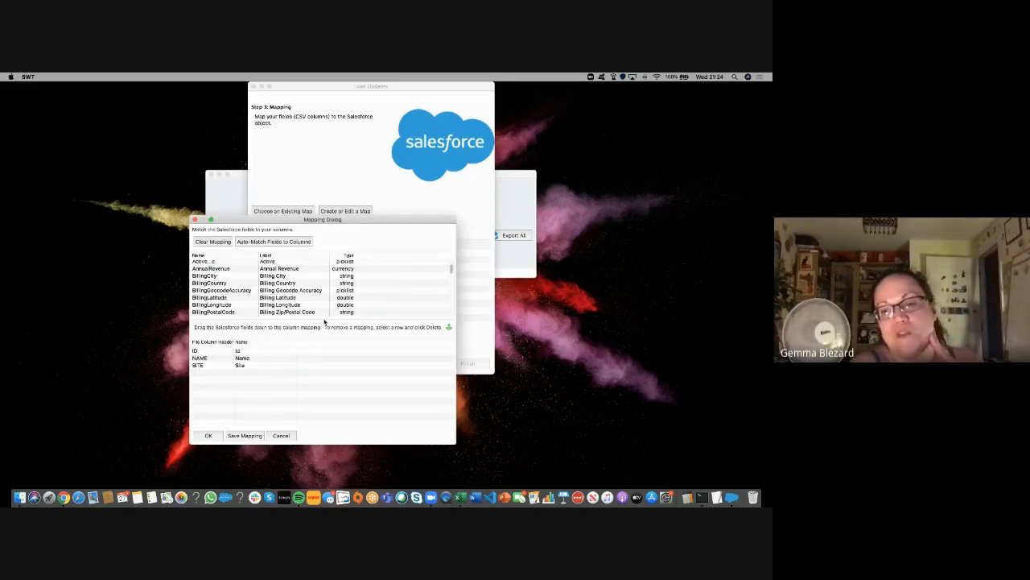
left_click(214, 241)
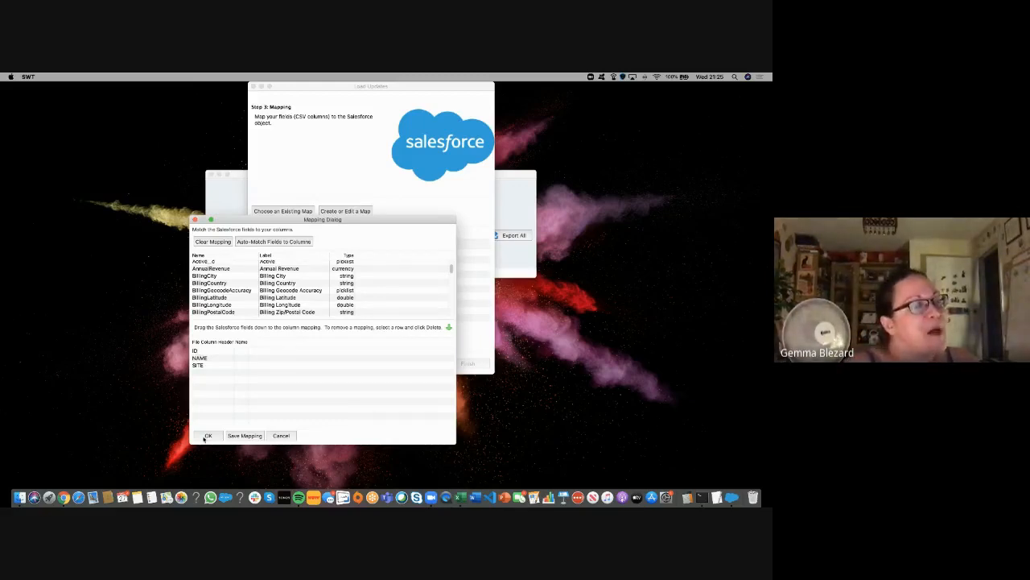
Step: Map ID to AnnualRevenue and SITE to BillingLatitude, then bring up Save Mapping
left_click_drag(233, 268, 250, 355)
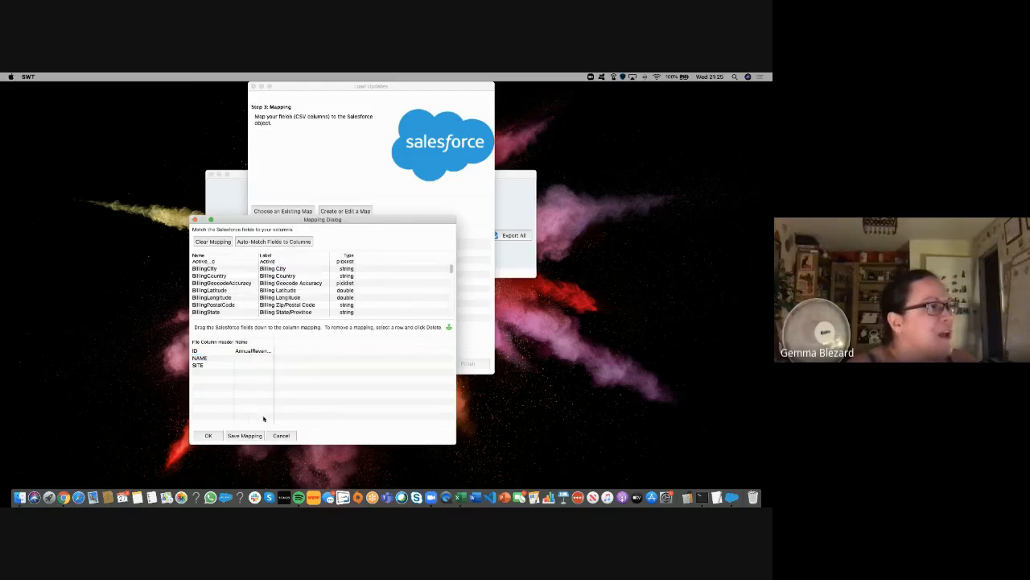
left_click_drag(206, 292, 225, 366)
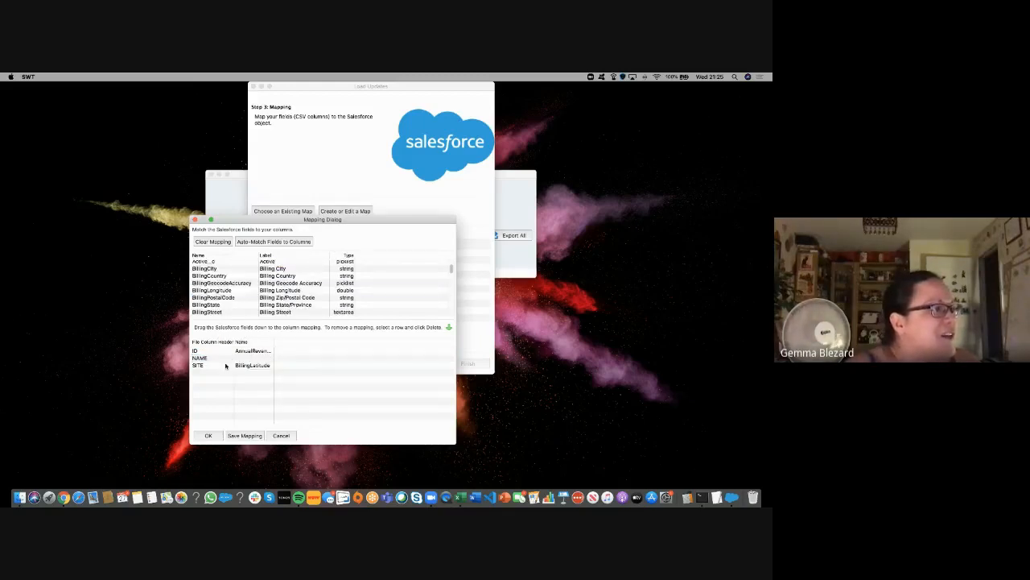
left_click(244, 436)
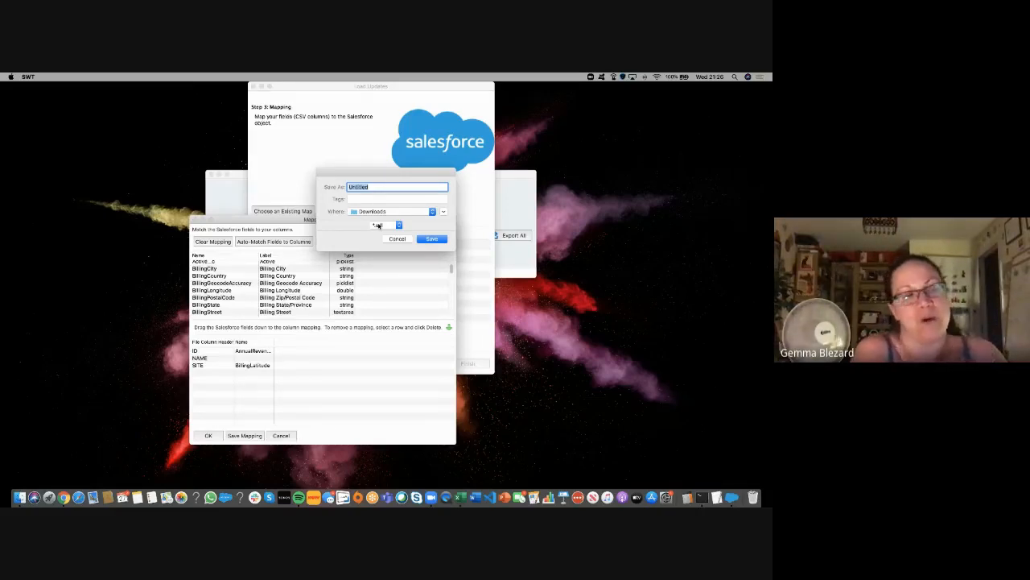
Step: Cancel the save, clear the mappings, and auto-match ID, NAME, SITE to Id, Name, Site
left_click(397, 238)
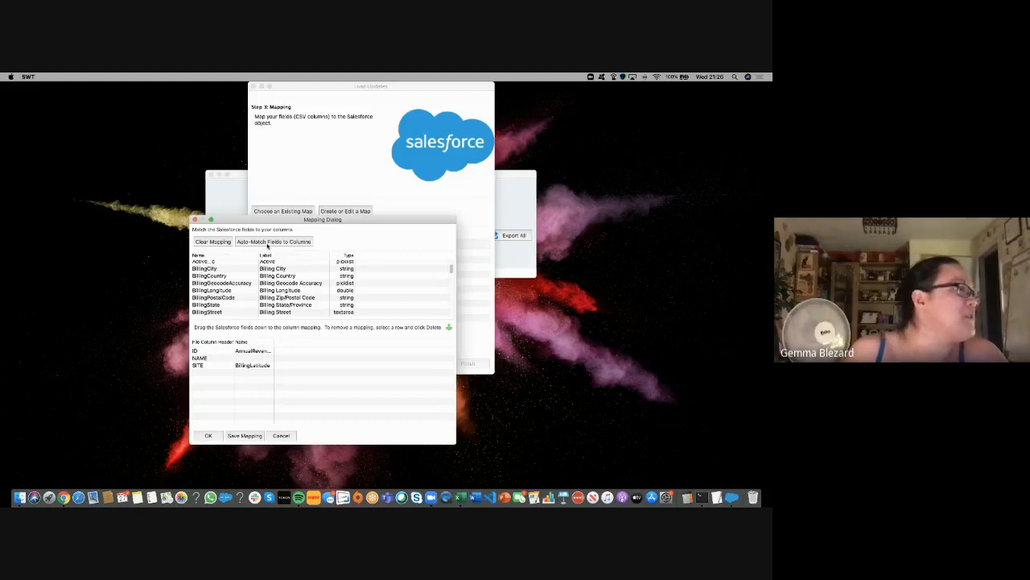
left_click(285, 243)
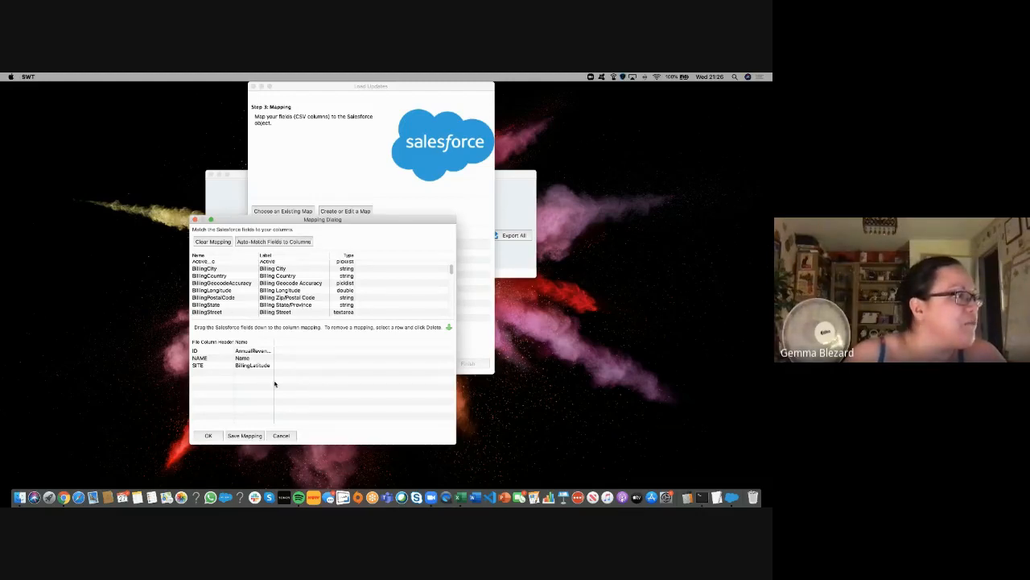
left_click(223, 243)
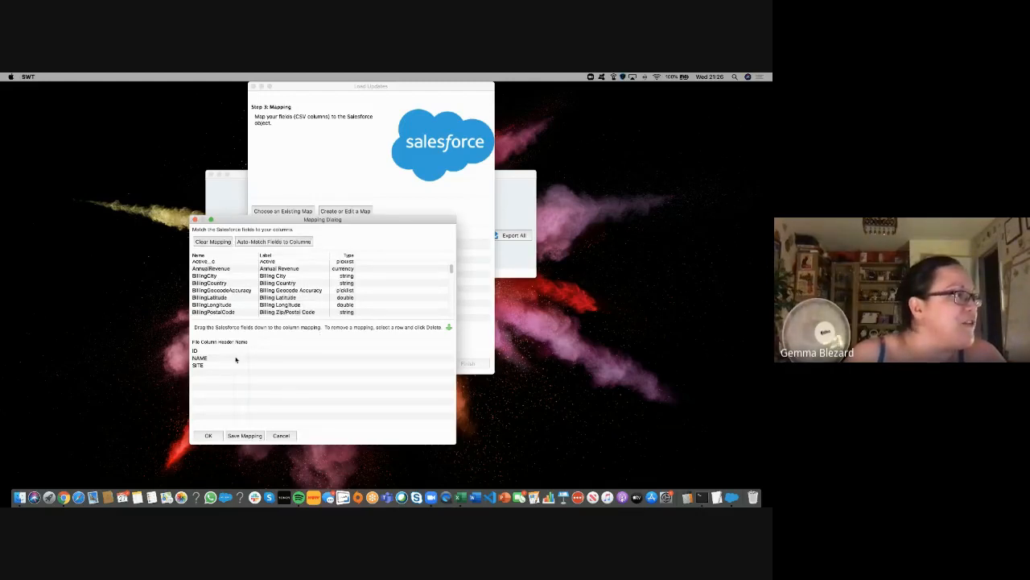
left_click(266, 243)
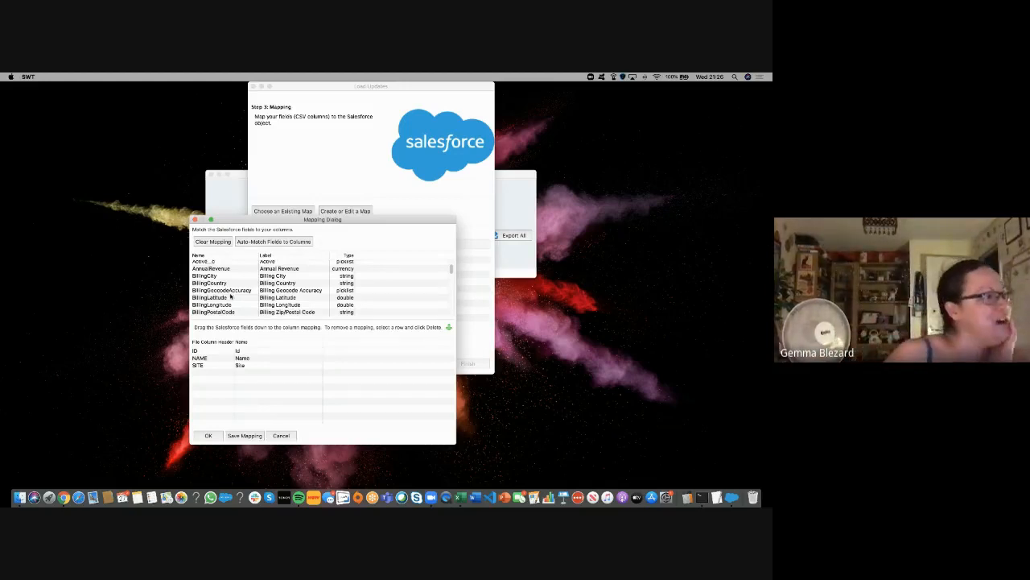
scroll(225, 296, "down", 5)
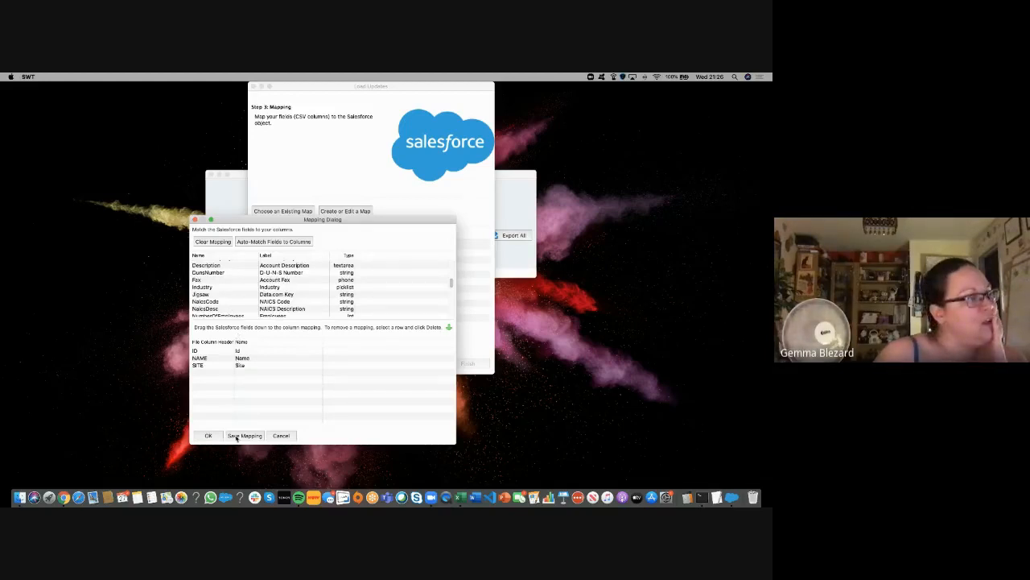
Step: Save the mapping file as 'accountupdatemapsping' and accept the mapping
left_click(236, 436)
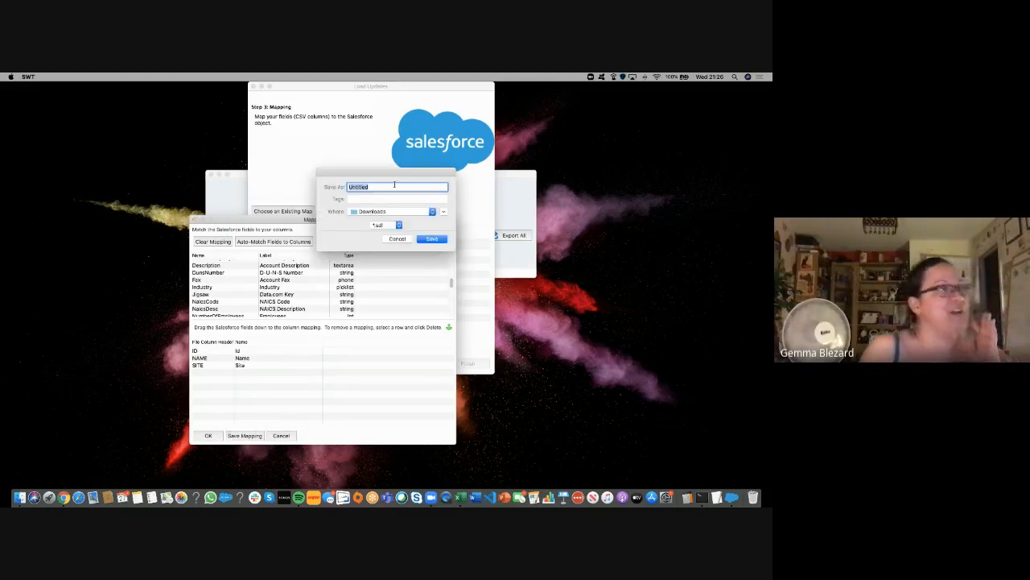
type("accou")
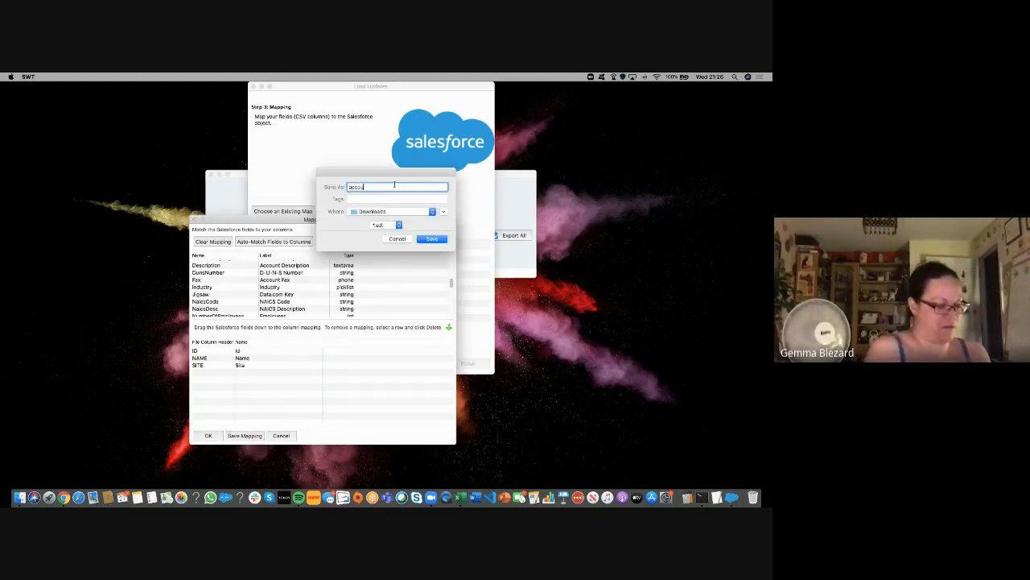
type("ntupd")
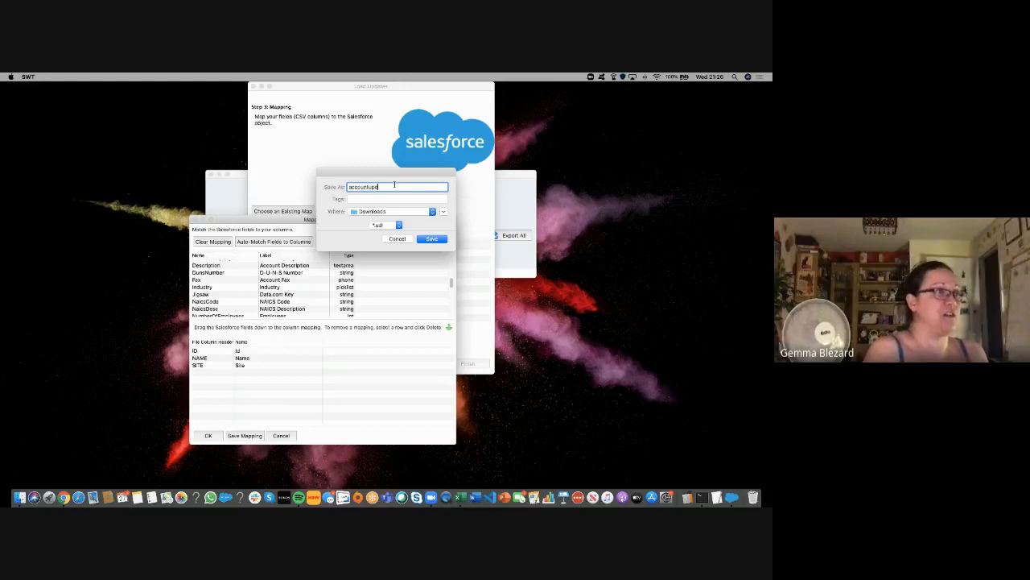
type("atemapsping")
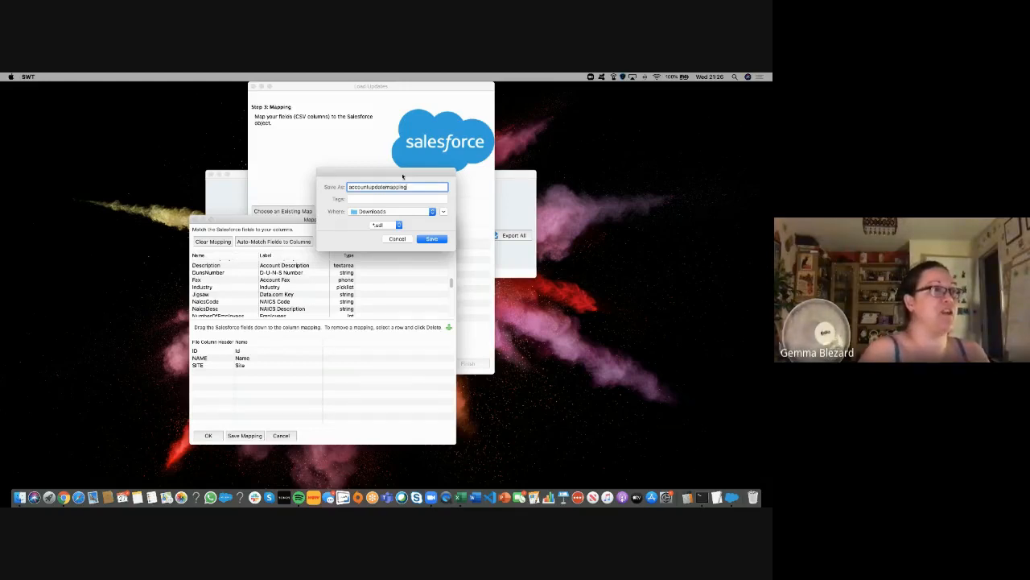
left_click(431, 239)
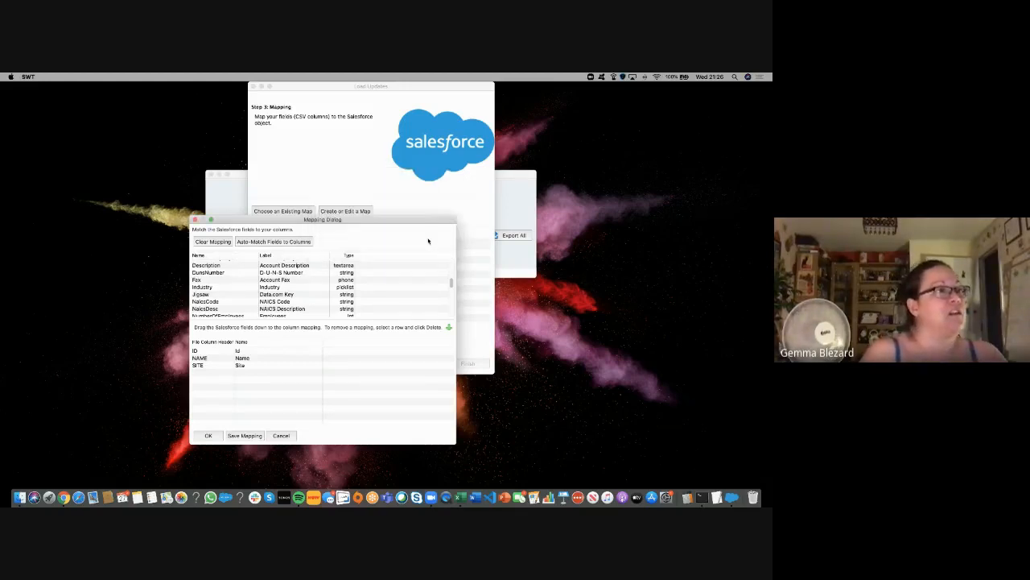
left_click(207, 436)
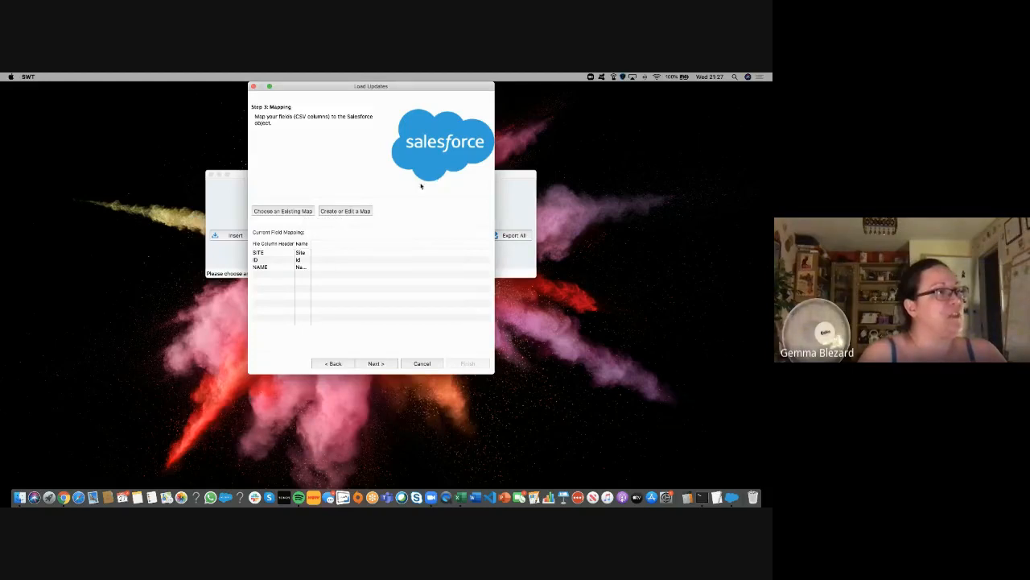
Step: Load the saved .sdl account mapping from Downloads and advance to the Finish step
left_click(295, 213)
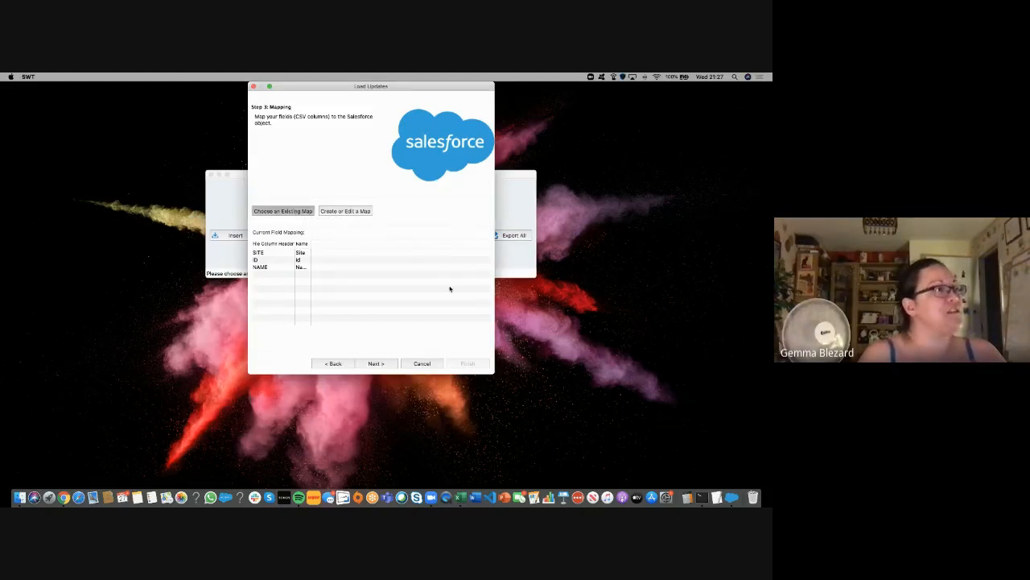
left_click(396, 176)
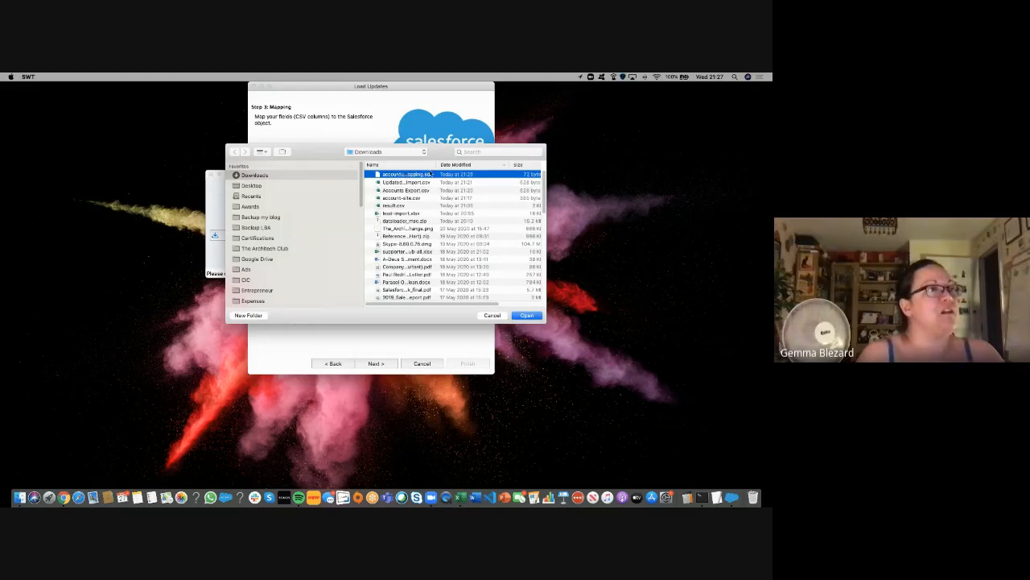
double_click(431, 177)
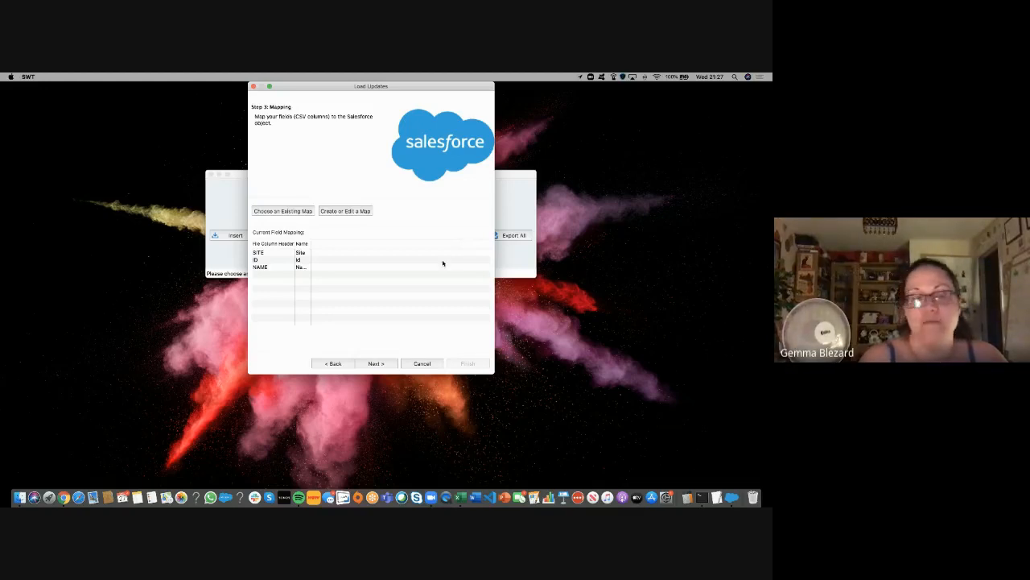
left_click(376, 364)
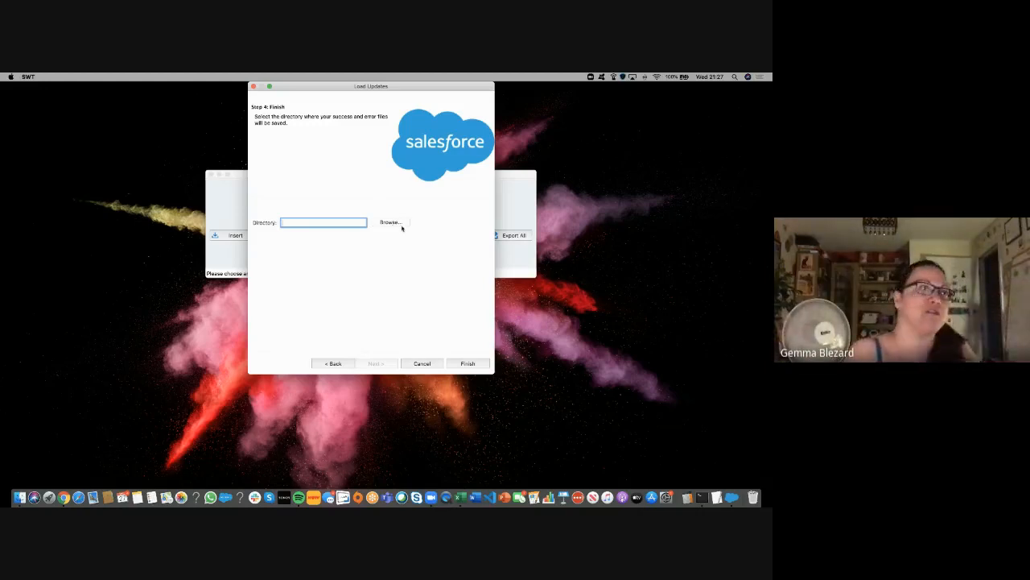
Step: Browse for a results directory and create an Account Updates folder in Downloads
left_click(400, 223)
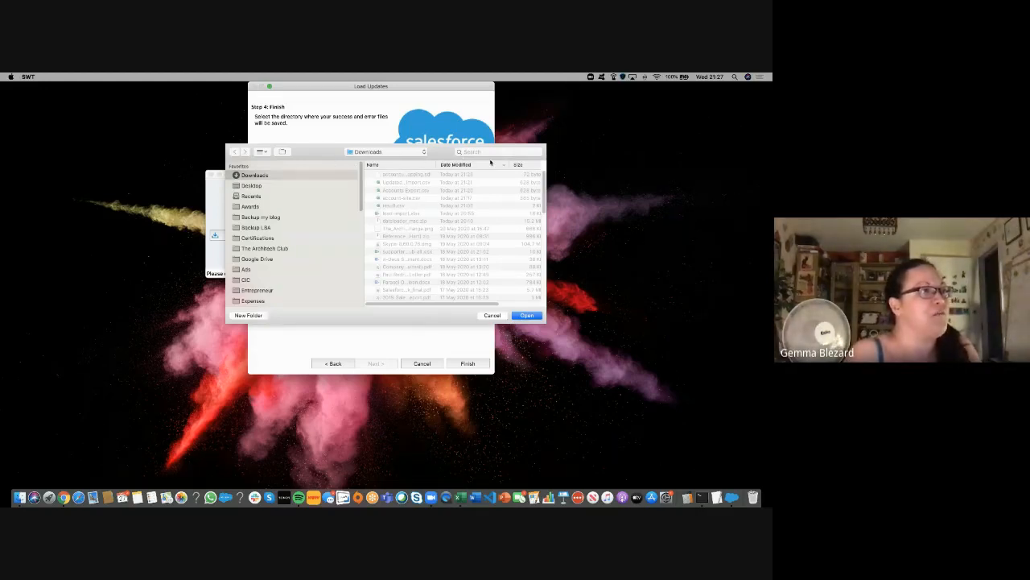
left_click(253, 315)
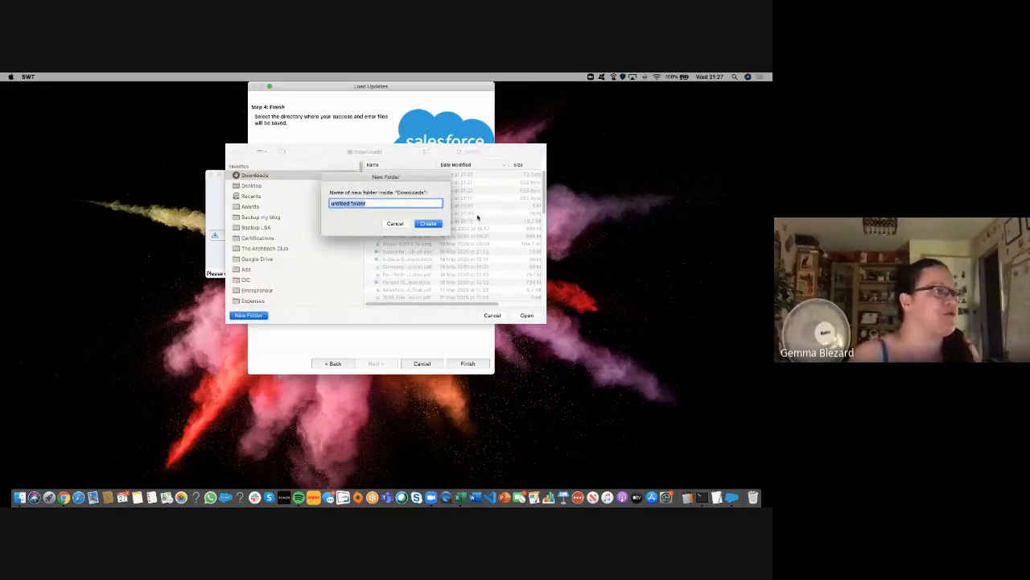
type("Account Updates")
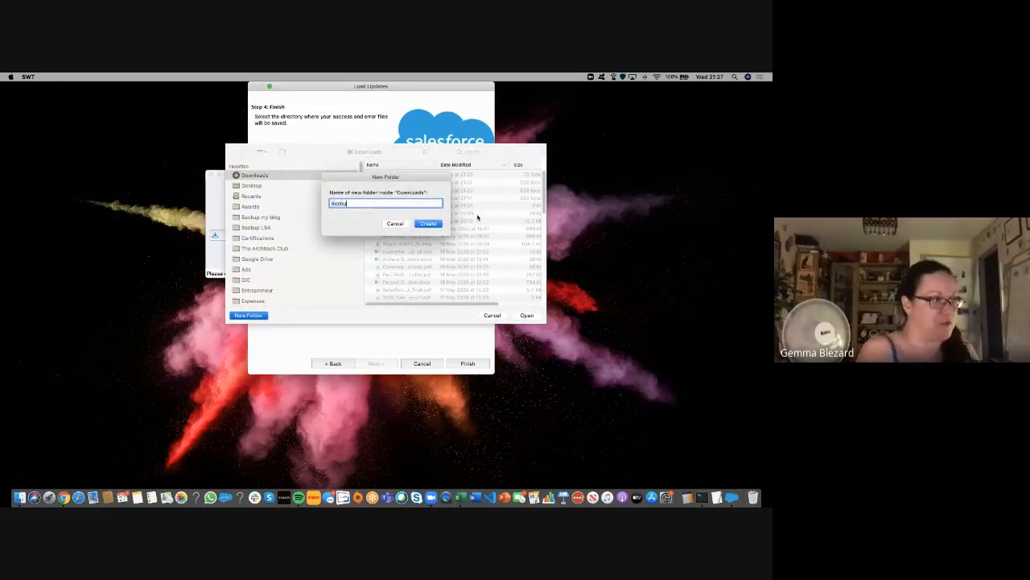
key("Return")
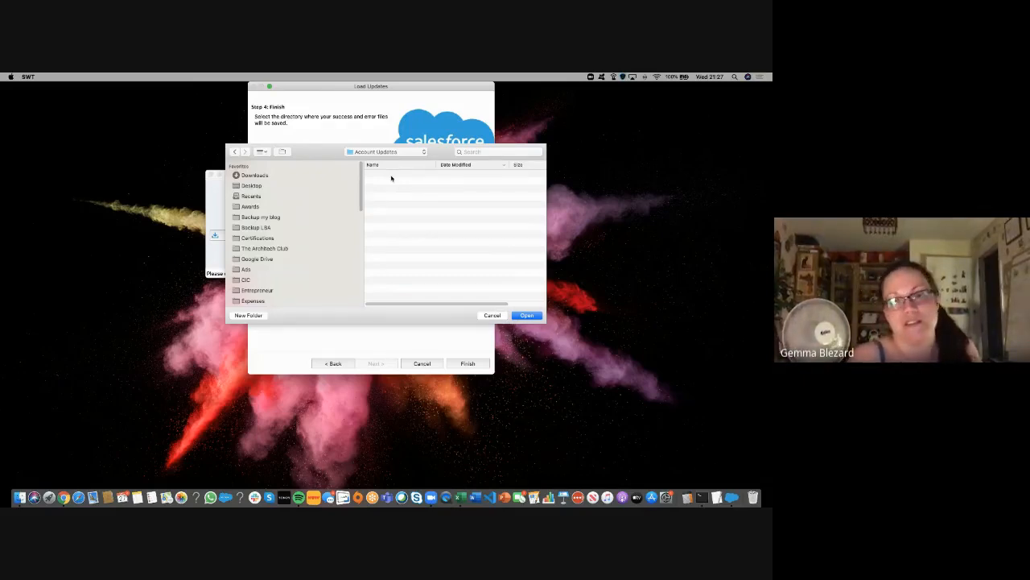
Step: Create a Success and Error Files folder inside it and choose it for results
left_click(258, 317)
type("S")
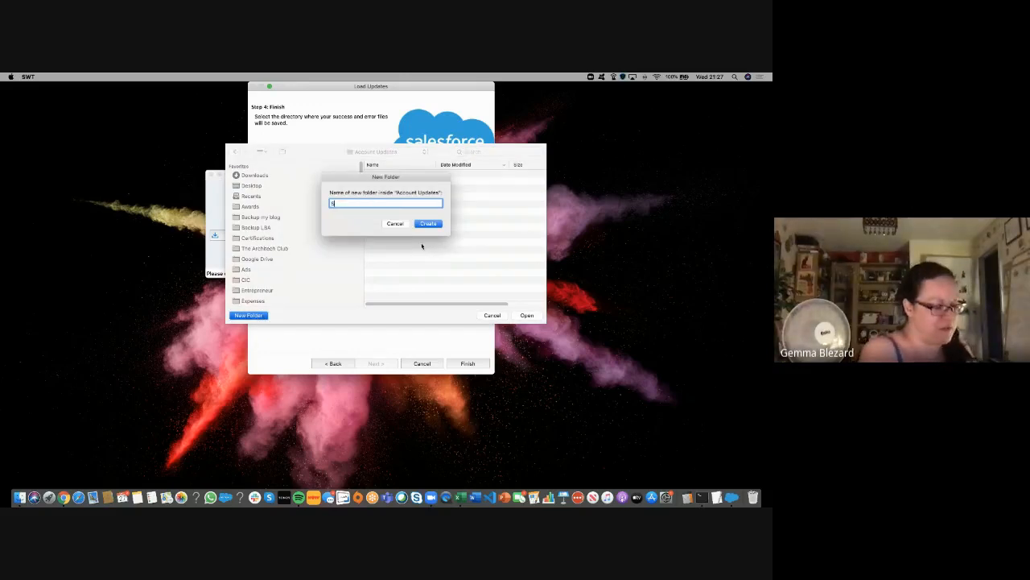
type("uccess and E")
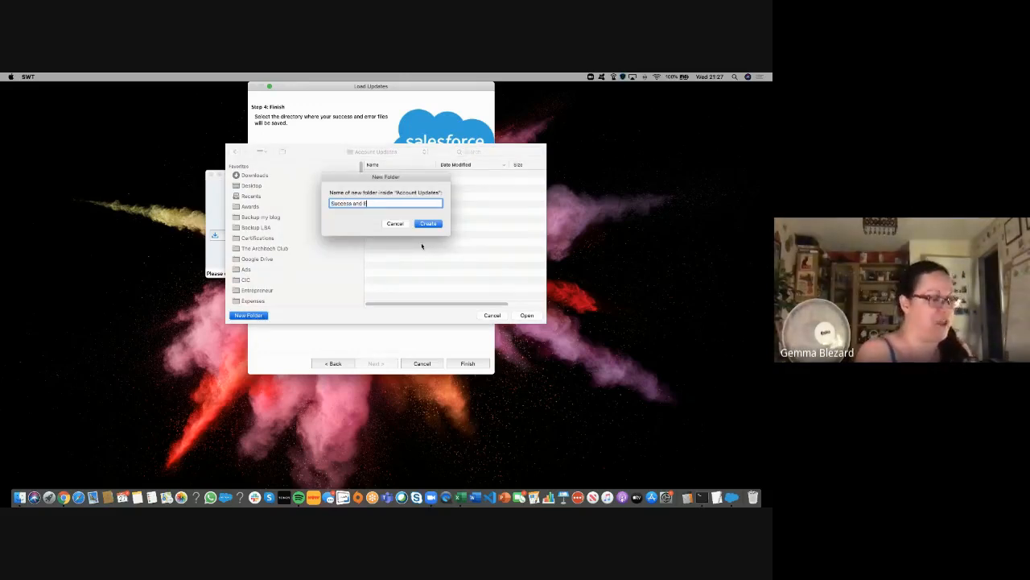
type("rror F")
key("BackSpace")
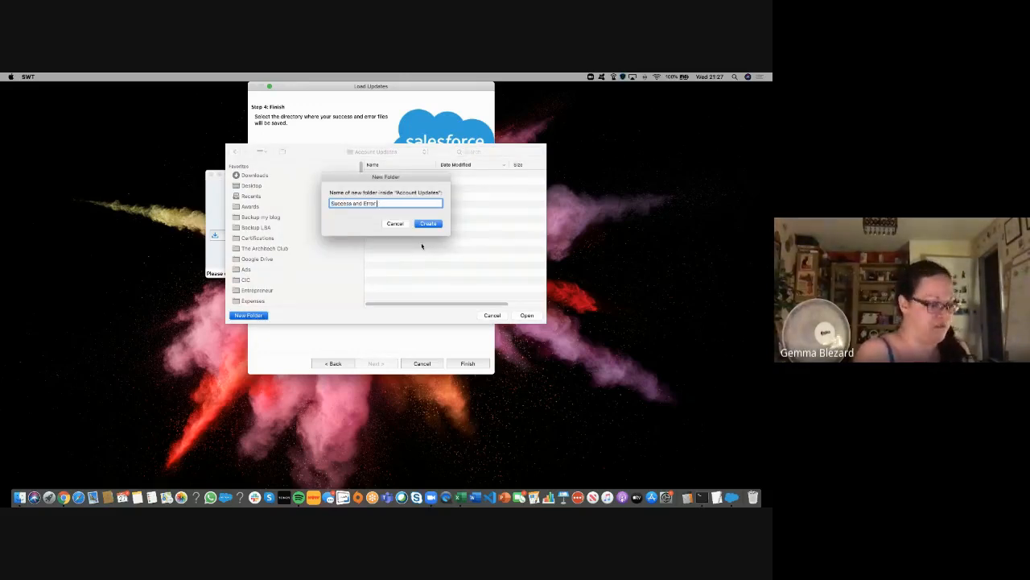
type("Files")
key("Return")
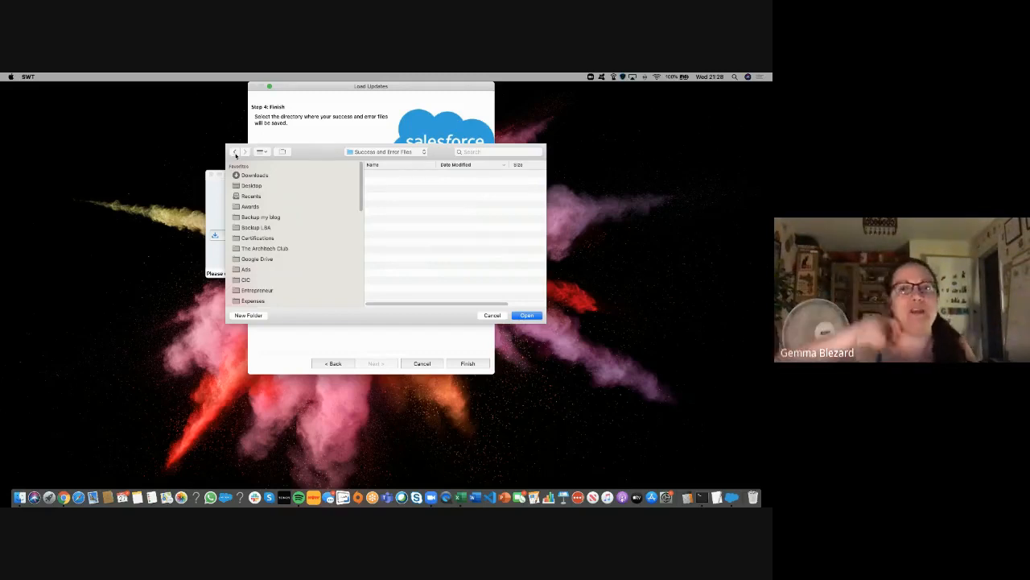
left_click(525, 314)
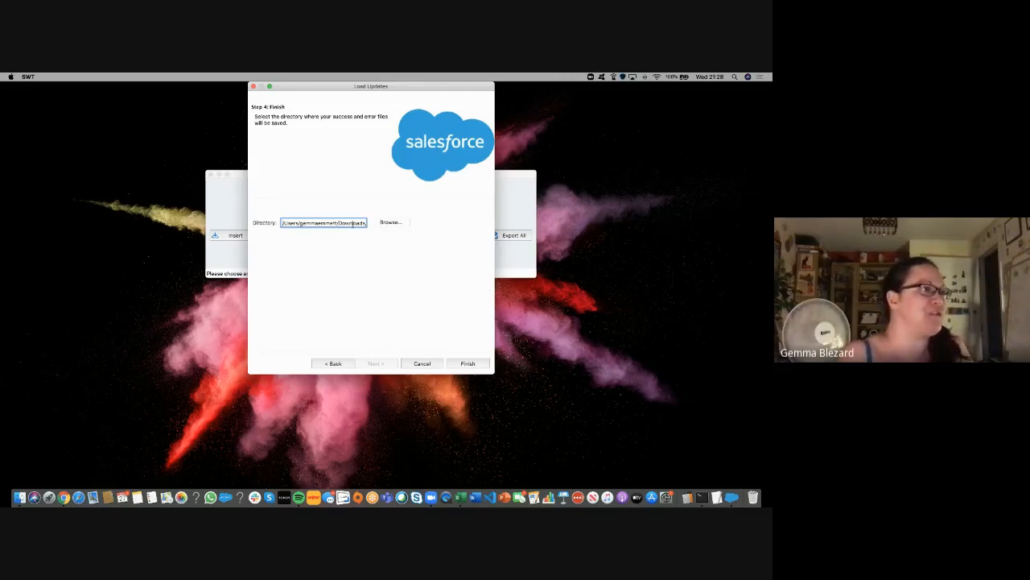
Step: Run the Account update, confirming changes to existing records; it ends with 0 successes and 12 errors
left_click(467, 365)
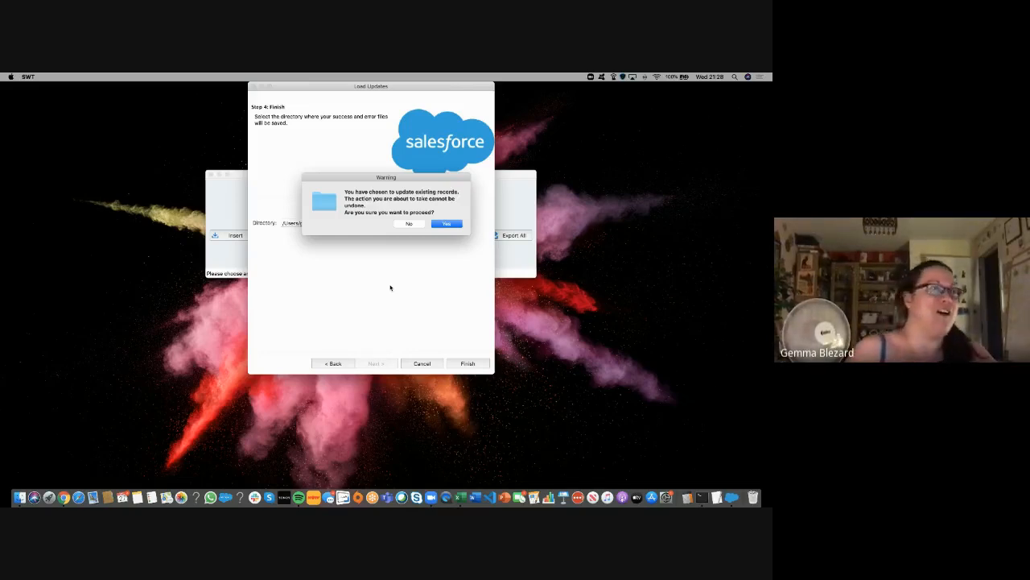
left_click(447, 225)
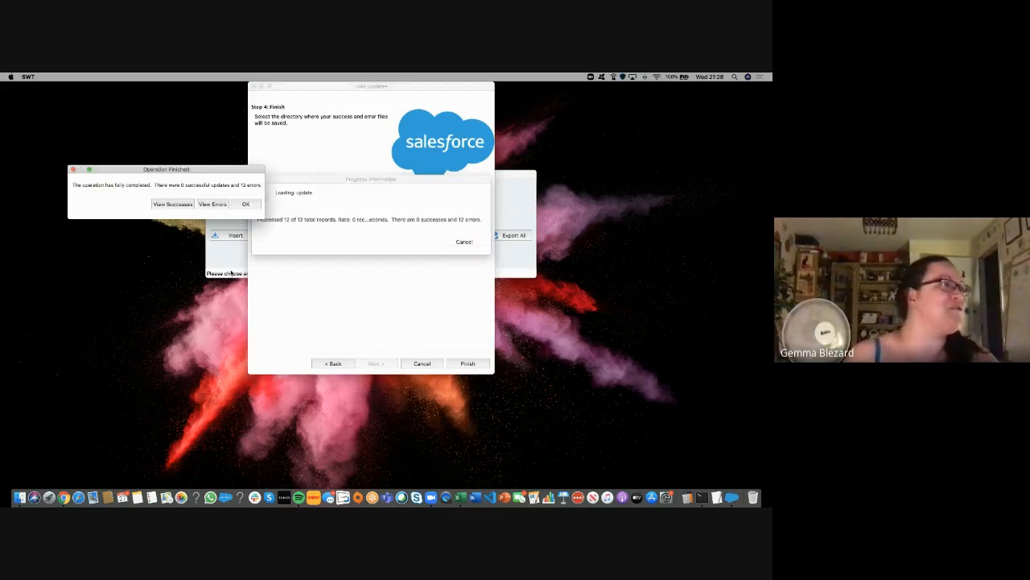
Step: Open the error file and widen it to read each failure, e.g. 'Account number must be numeric'
left_click(211, 203)
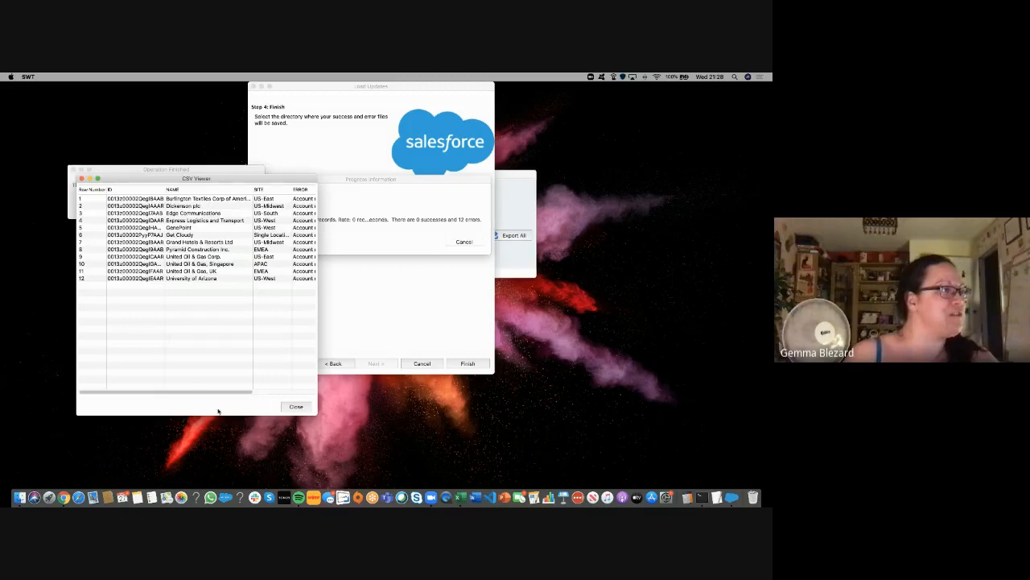
left_click_drag(215, 393, 504, 439)
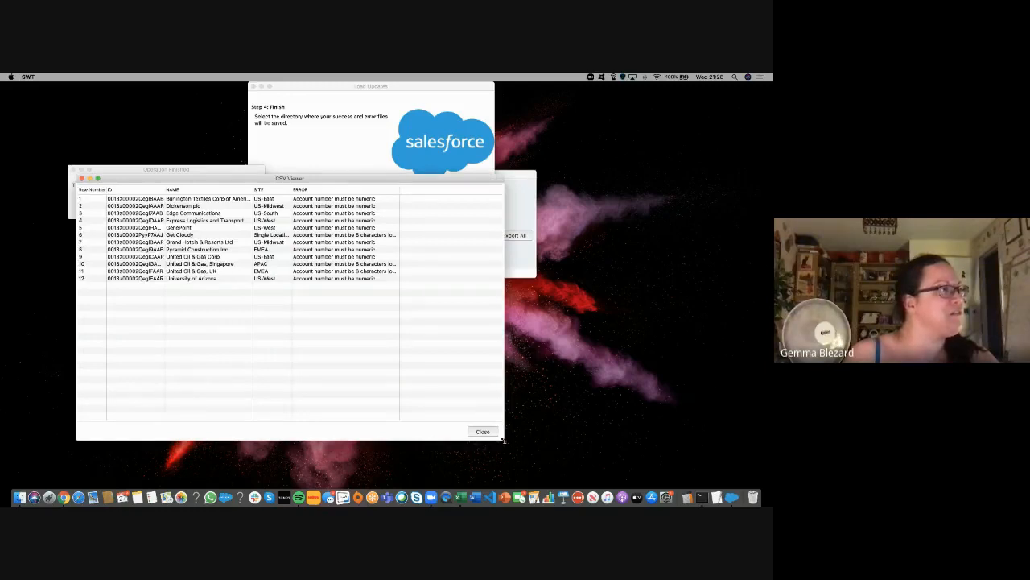
left_click(364, 235)
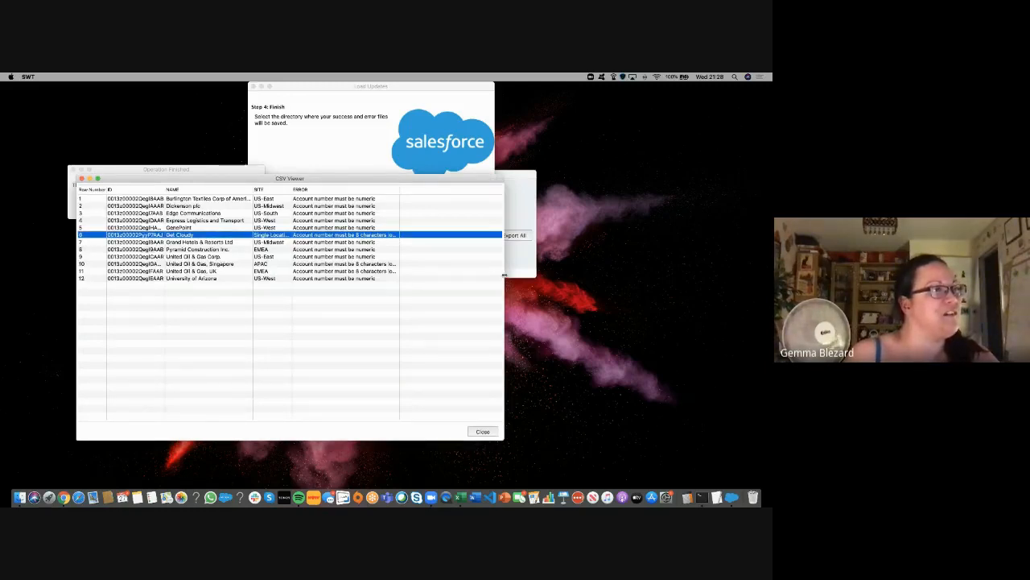
left_click_drag(504, 278, 595, 284)
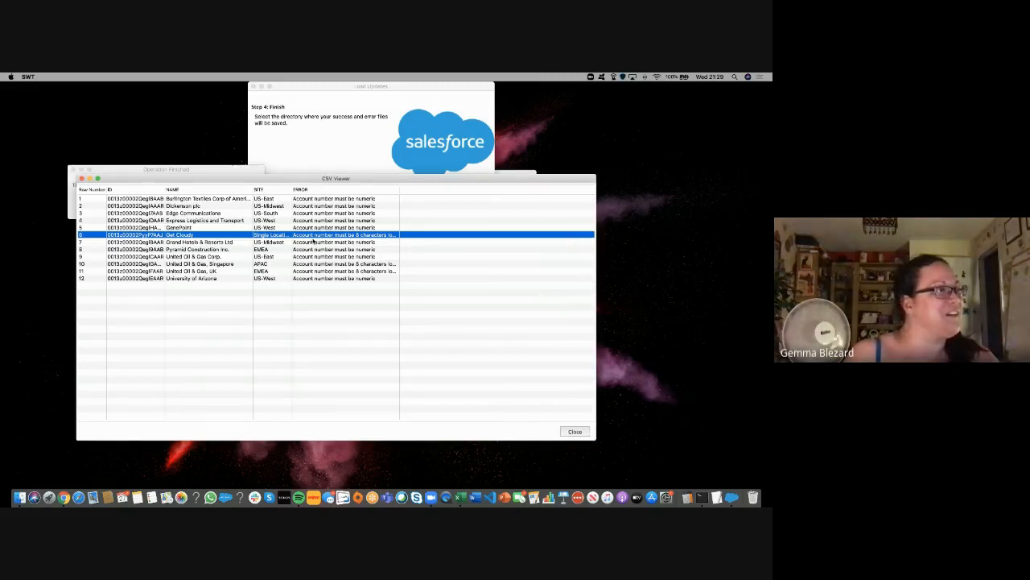
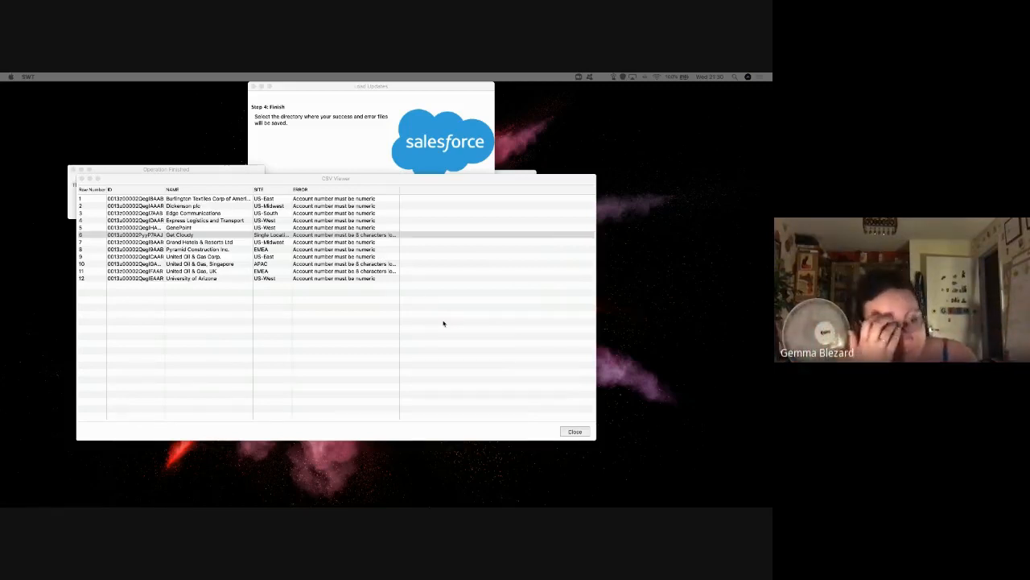
Step: Close the 12-error results viewer and the Operation Finished message, then return to the Trailhead lesson
left_click(569, 433)
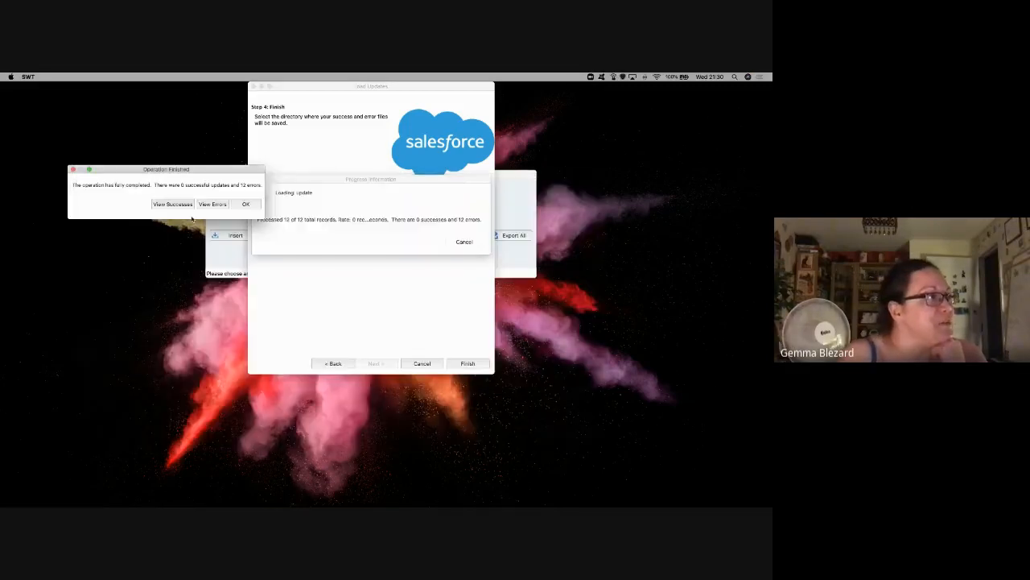
left_click(238, 207)
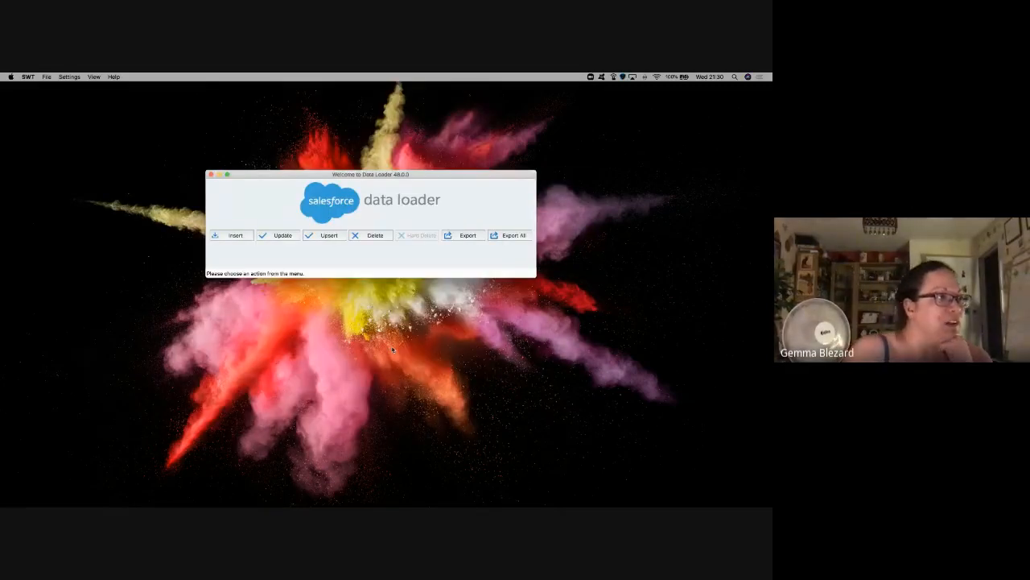
key("ctrl+Right")
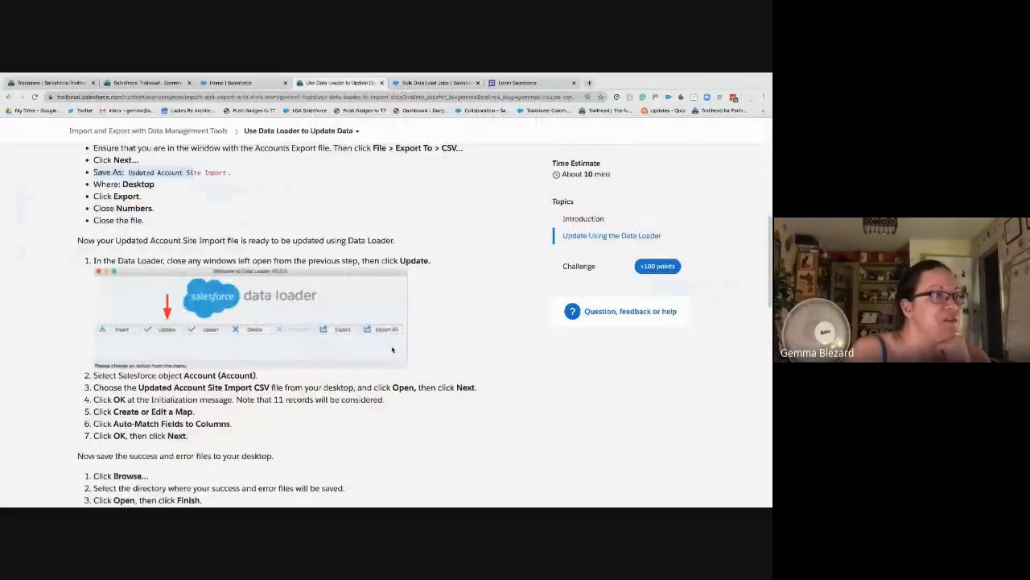
Step: Switch between the Trailhead and Data Loader desktops, ending on the Data Loader welcome window
key("ctrl+Left")
key("ctrl+Right")
key("ctrl+Right")
key("ctrl+Left")
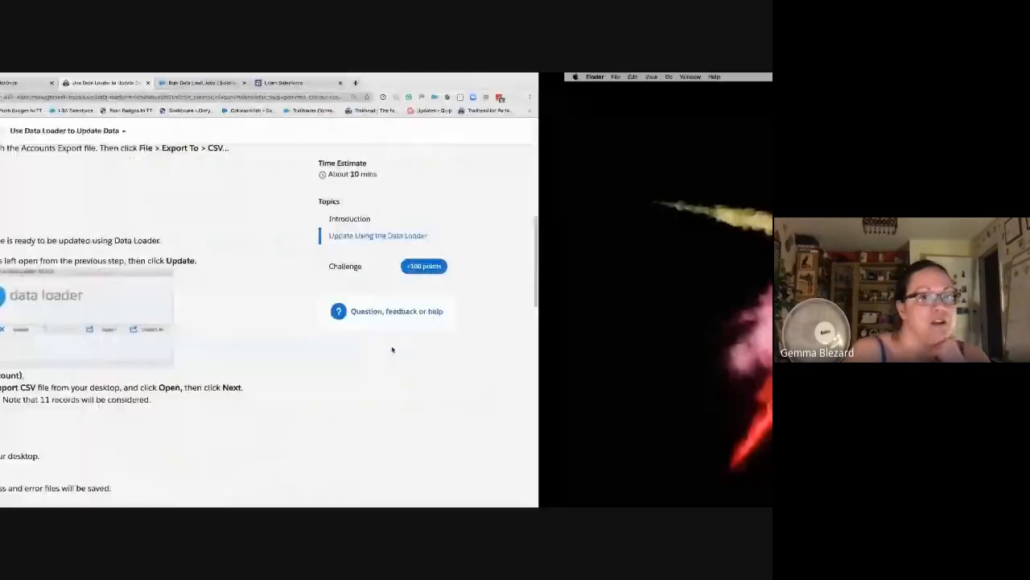
key("ctrl+Left")
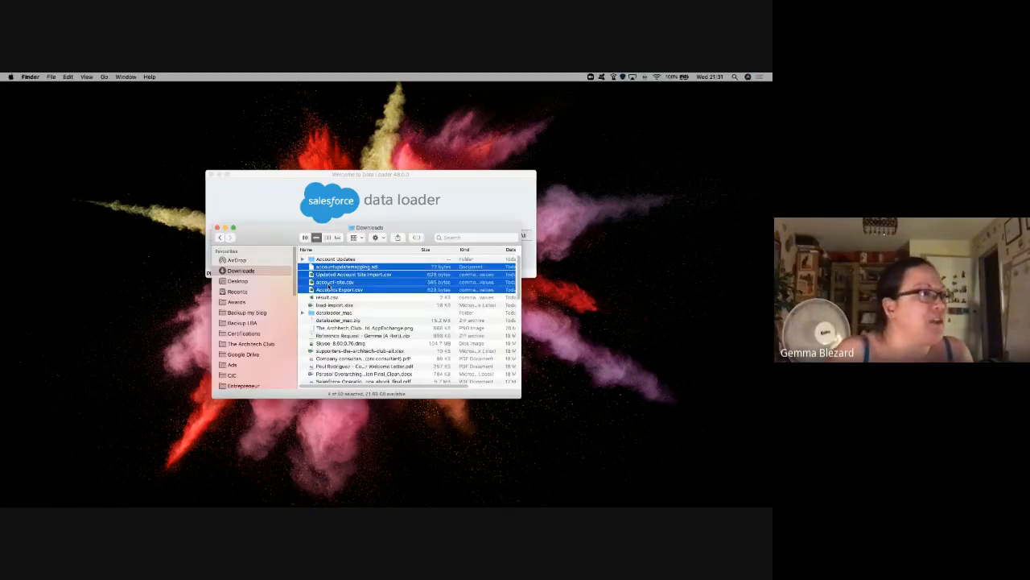
Step: Move the four account files into Account Updates and open its Success and Error Files folder
left_click_drag(321, 291, 339, 264)
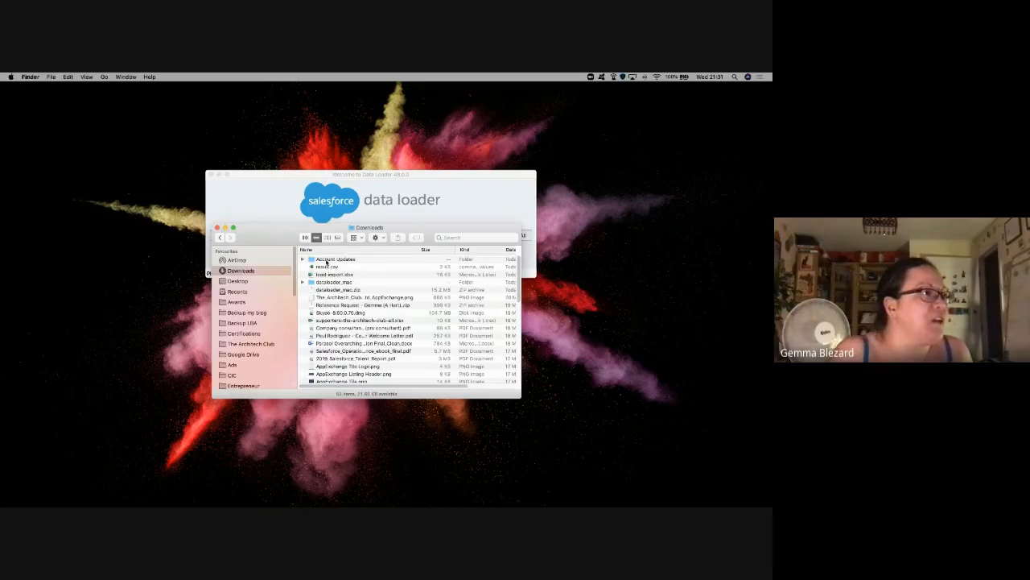
left_click(329, 260)
double_click(328, 260)
double_click(324, 283)
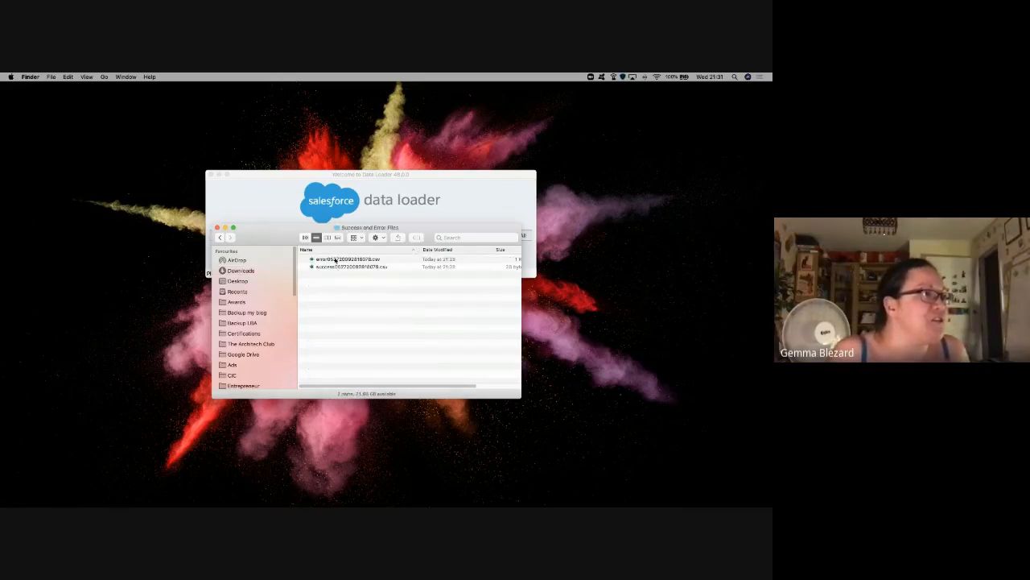
Step: Review the empty success file and the error file in Excel, then open Updated Account Site Import.csv
double_click(331, 266)
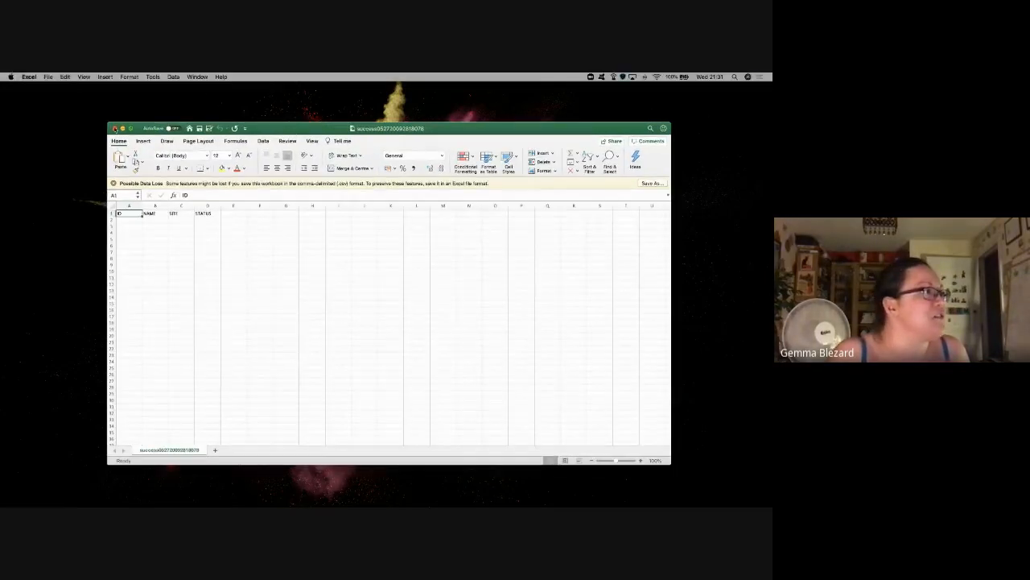
left_click(115, 129)
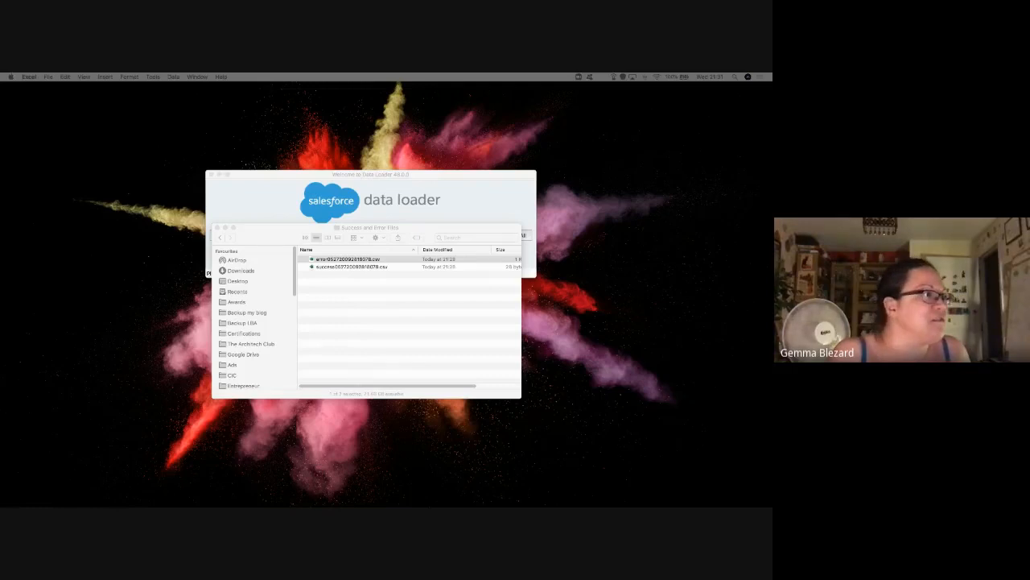
left_click_drag(771, 226, 195, 173)
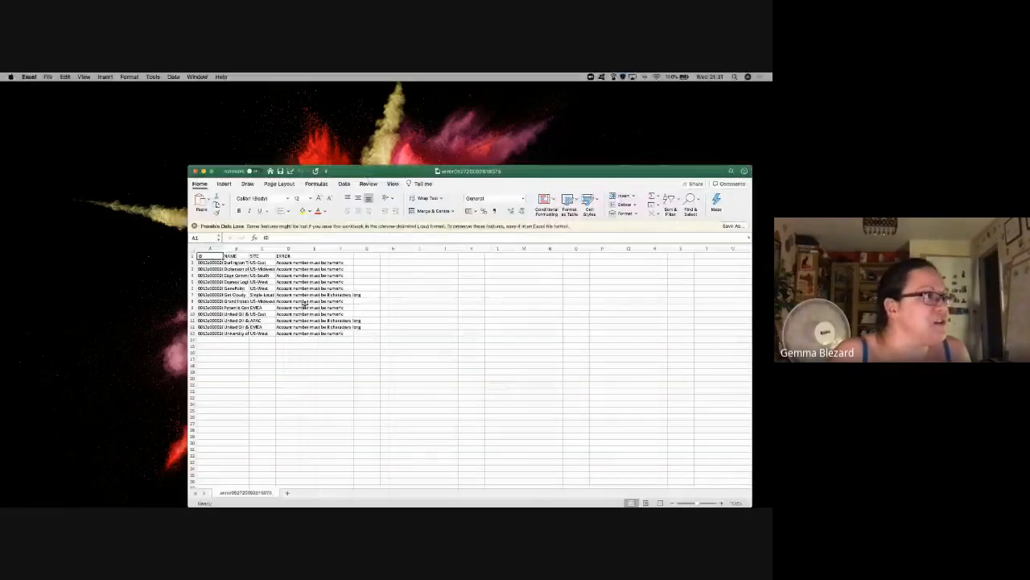
left_click(195, 172)
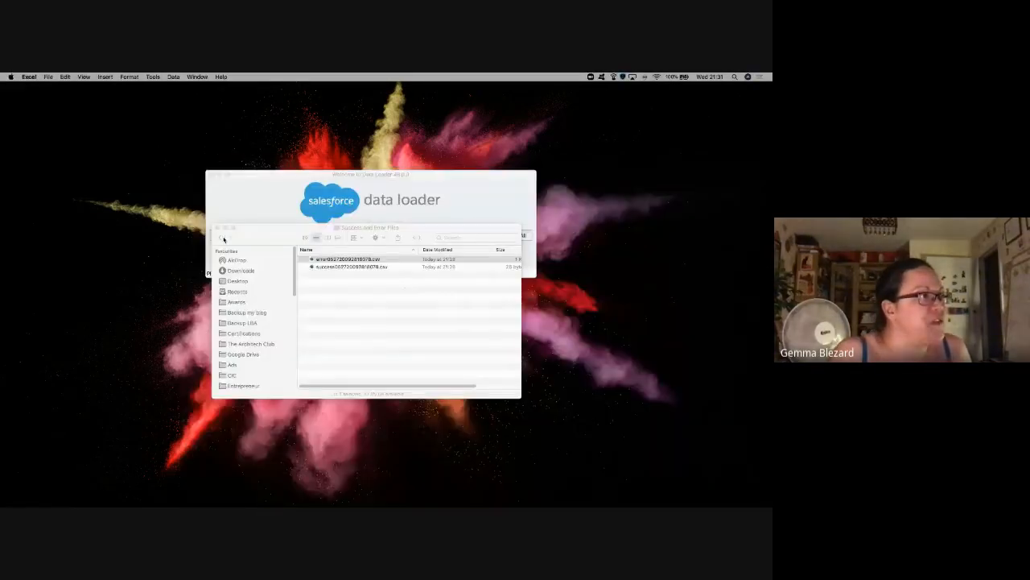
left_click(245, 247)
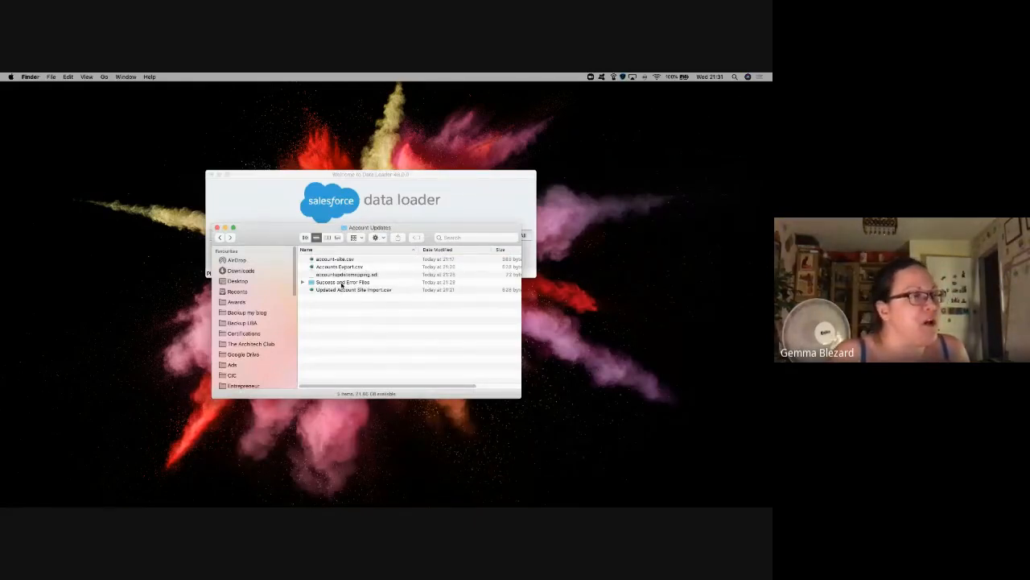
double_click(340, 292)
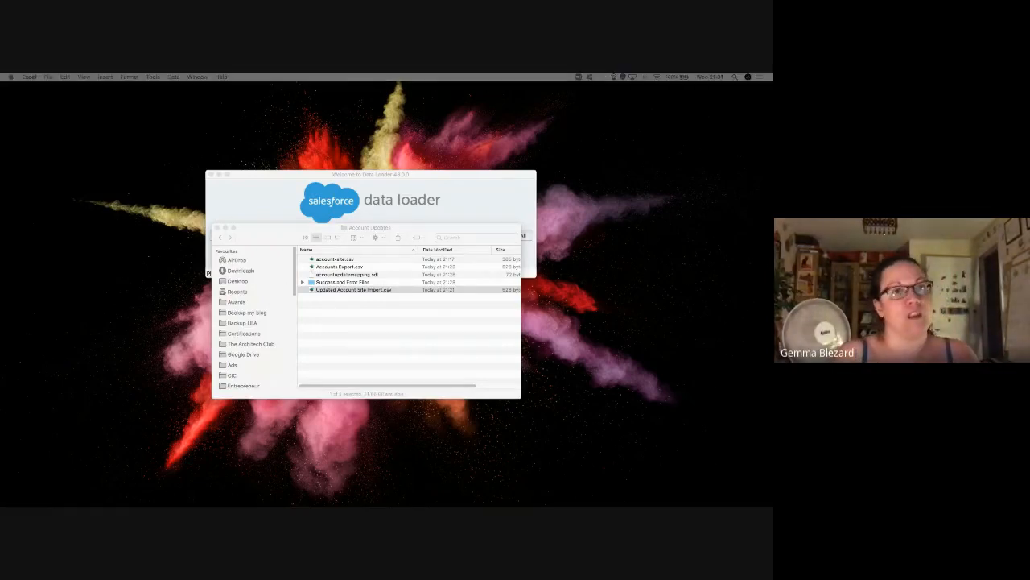
Step: Add an 'Account Number' heading in D1, fill 12345678 down D2:D13, then save and close
left_click_drag(772, 219, 194, 191)
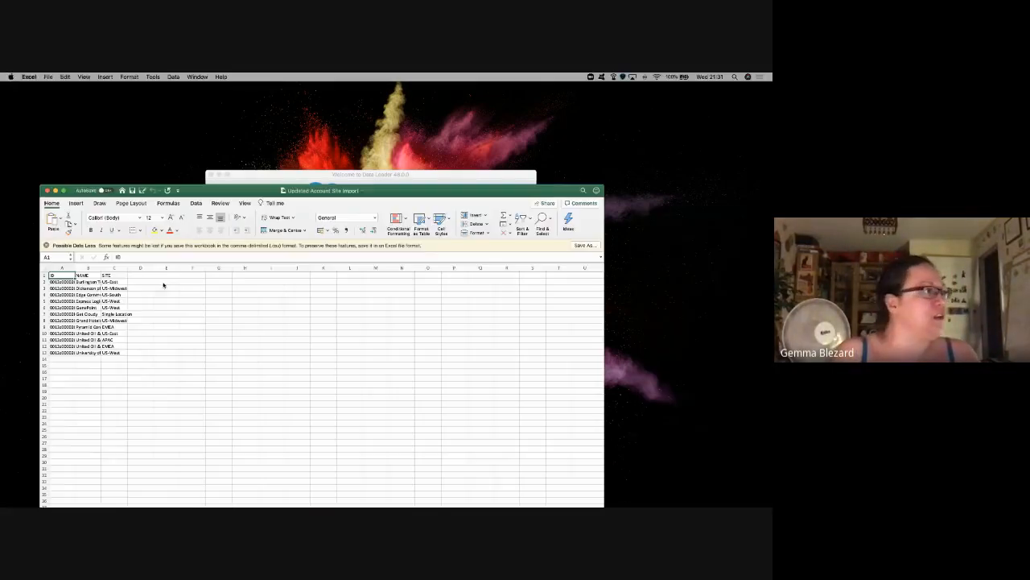
left_click(132, 275)
type("A")
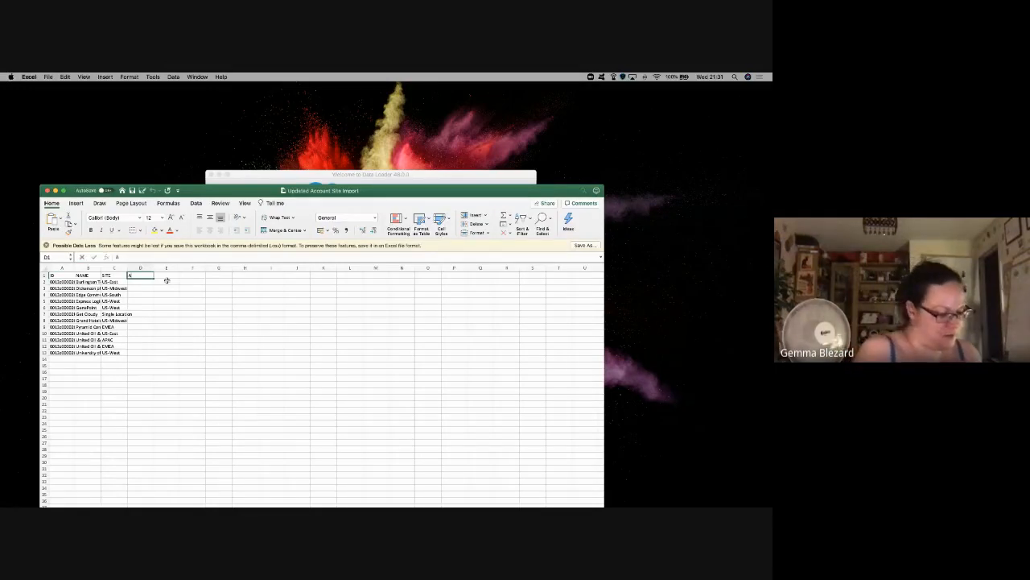
type("ccount Number")
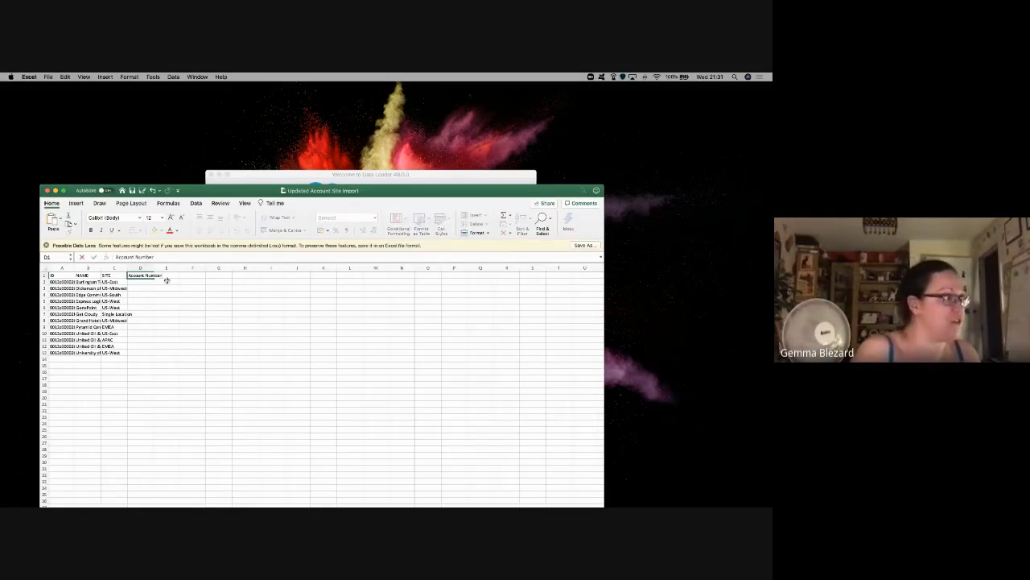
key("Return")
type("123")
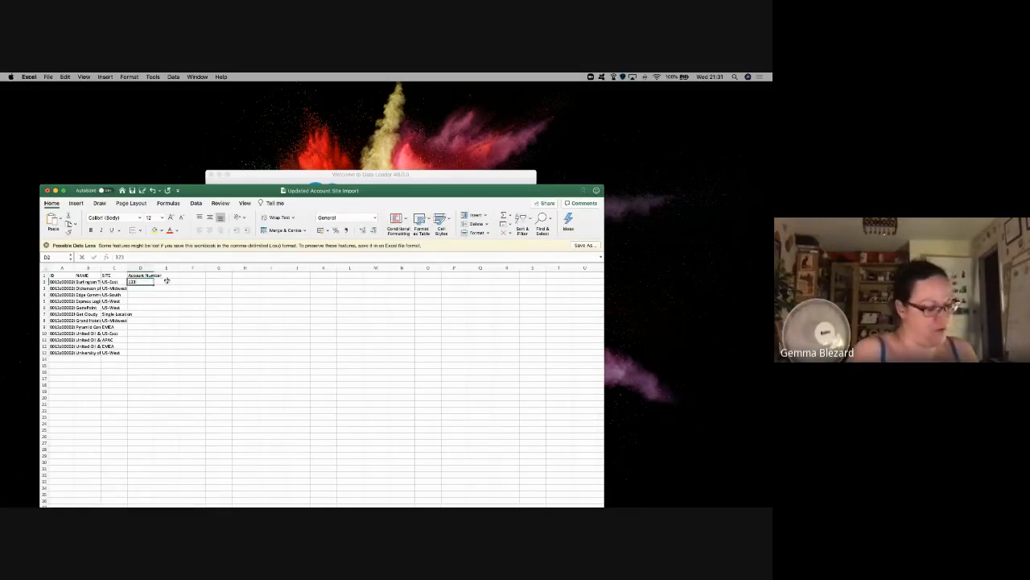
type("45678")
key("Return")
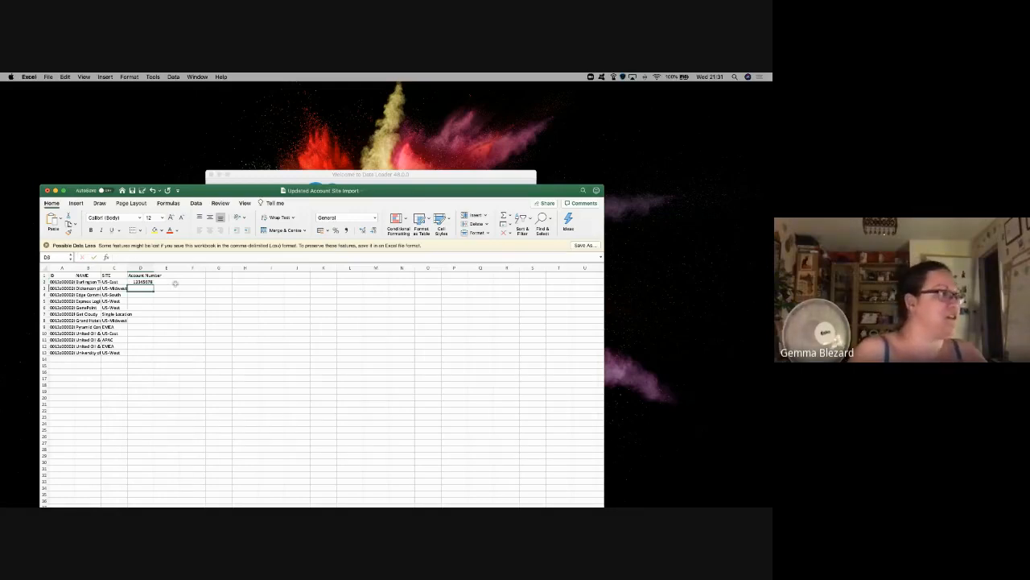
left_click(152, 282)
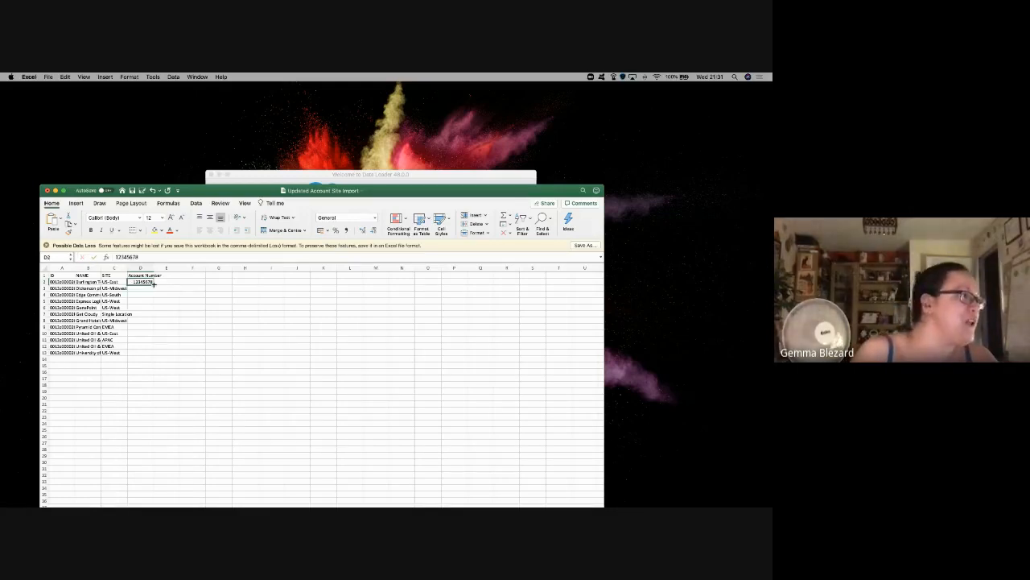
left_click_drag(153, 283, 151, 354)
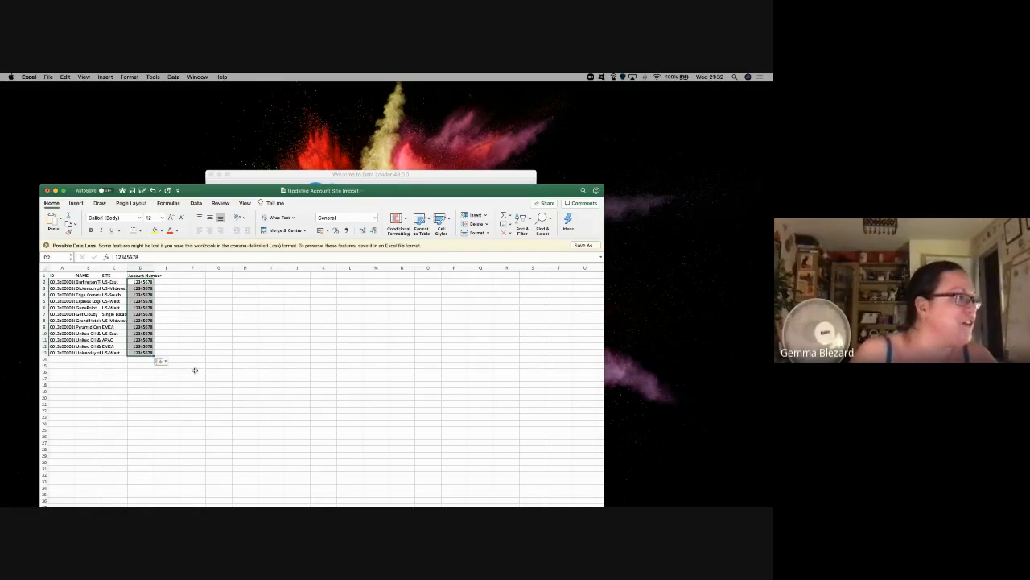
left_click(166, 277)
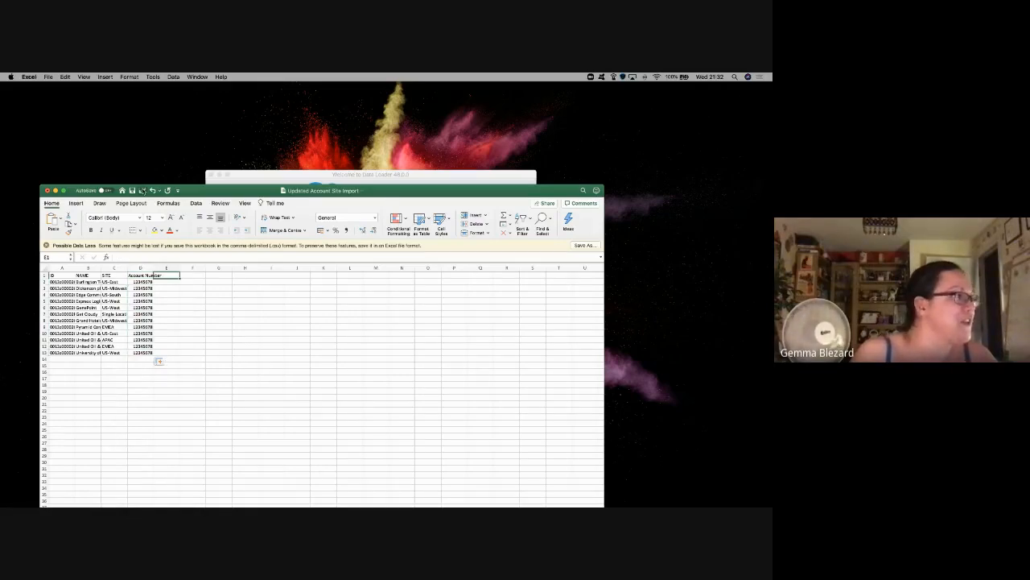
left_click_drag(136, 193, 274, 141)
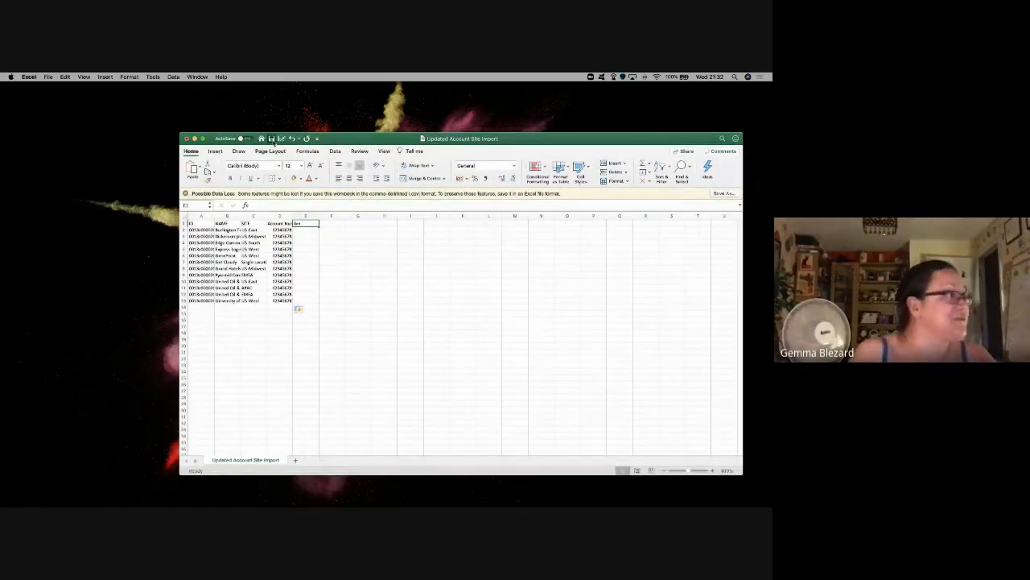
left_click(187, 139)
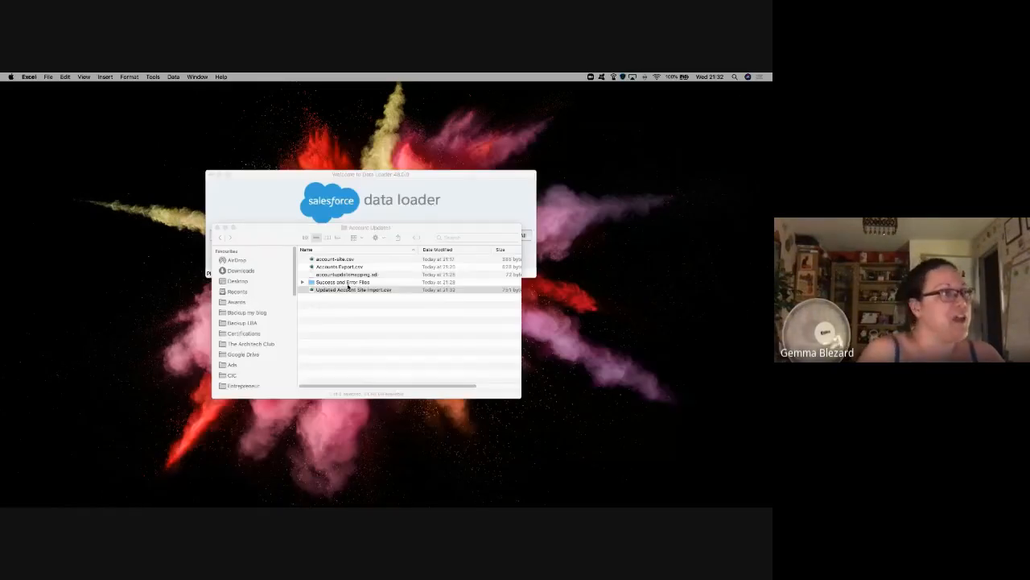
left_click(274, 208)
Step: Start an Account update from Account Updates/Updated Account Site Import.csv, initialised with 12 records
left_click(281, 234)
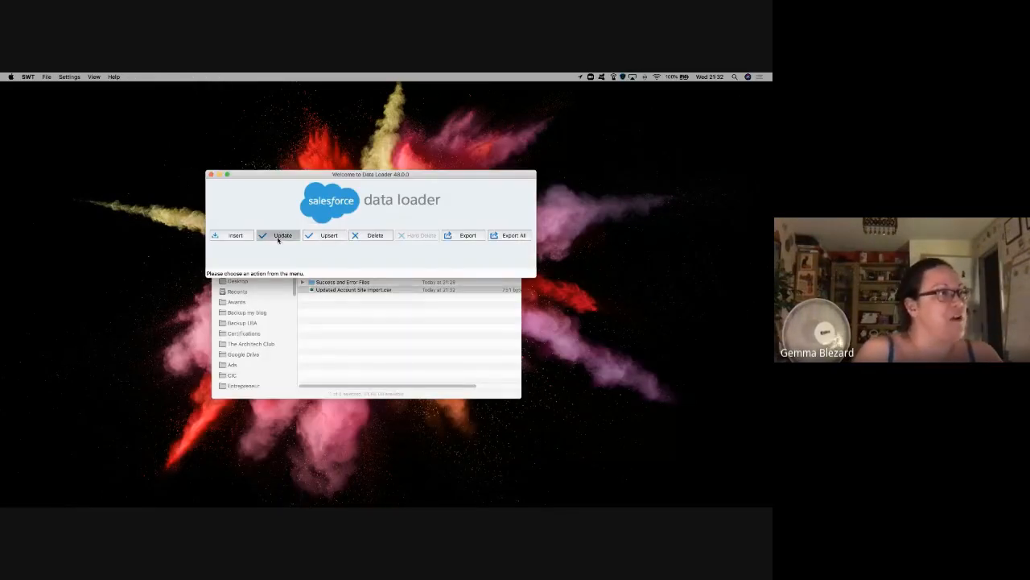
left_click(291, 229)
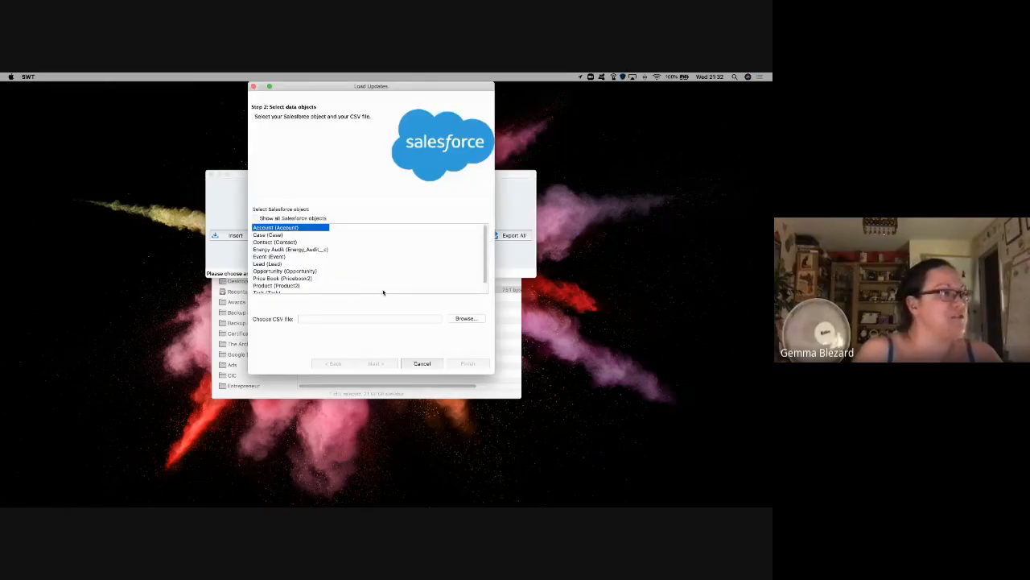
left_click(465, 318)
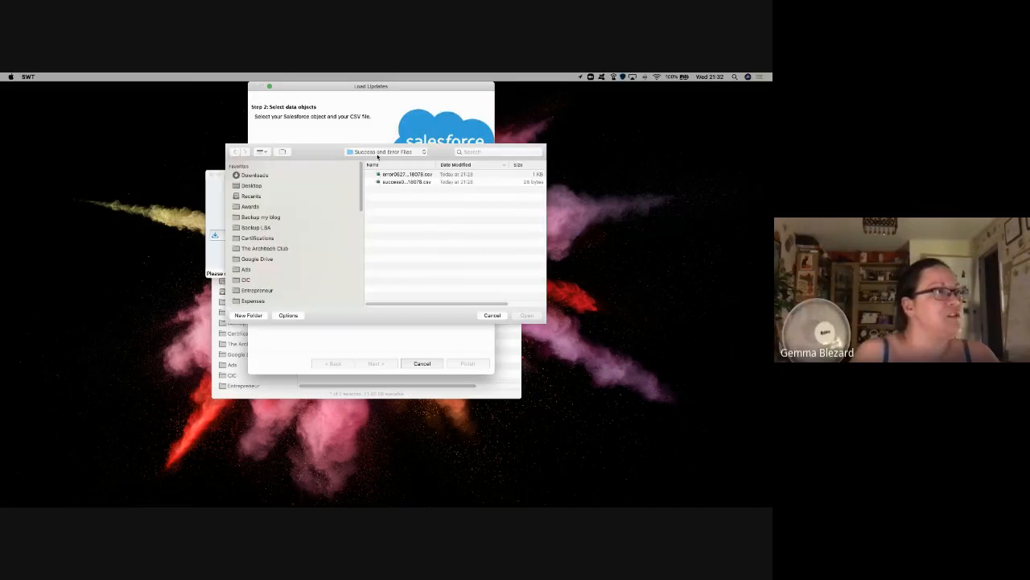
left_click(388, 157)
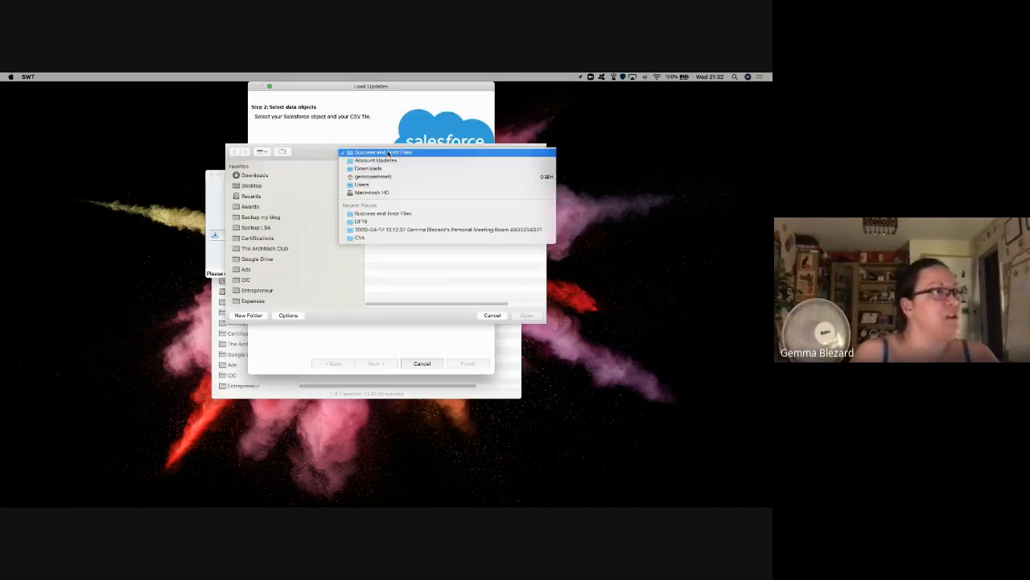
left_click(399, 167)
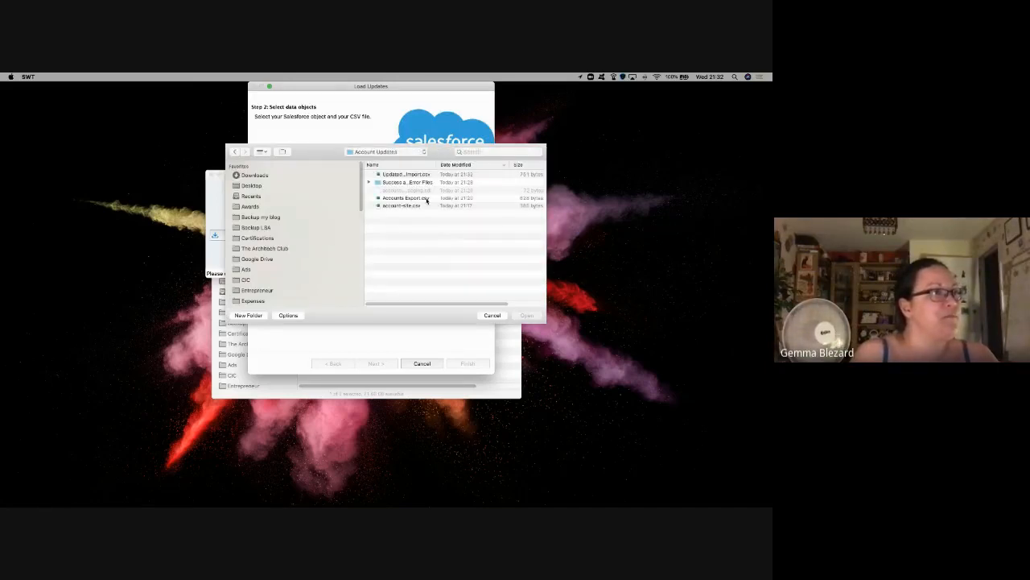
left_click(403, 174)
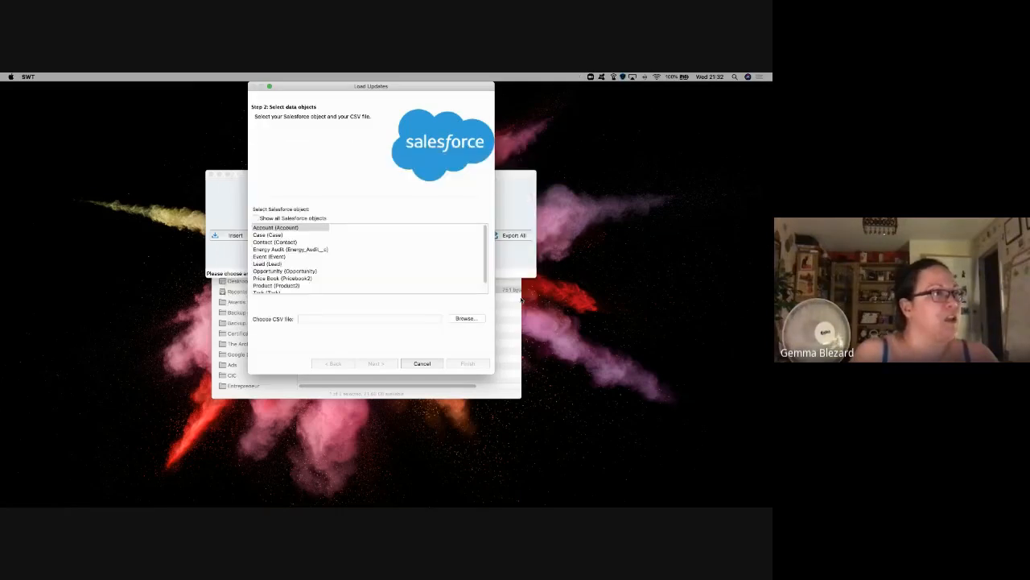
left_click(384, 364)
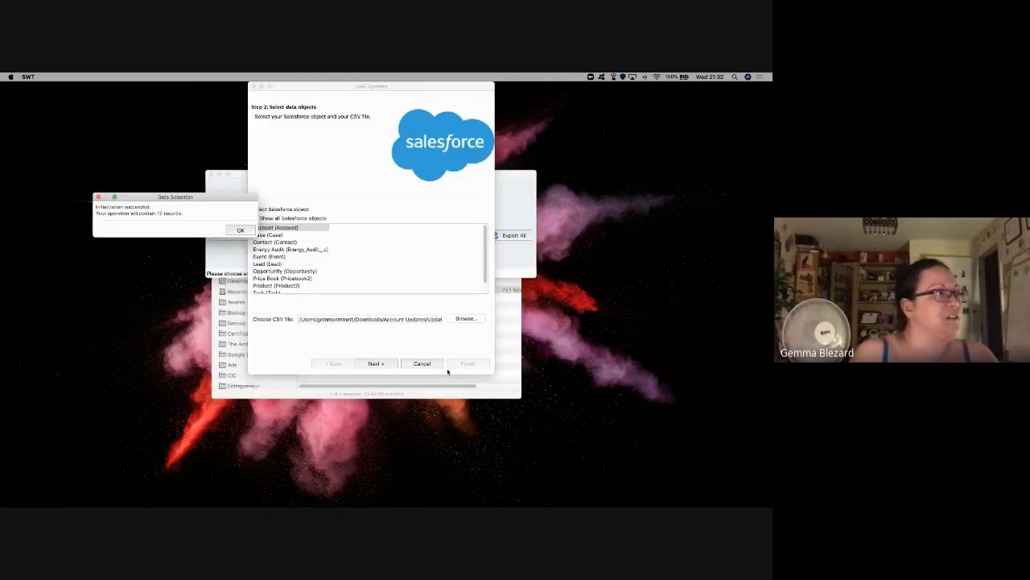
left_click(241, 231)
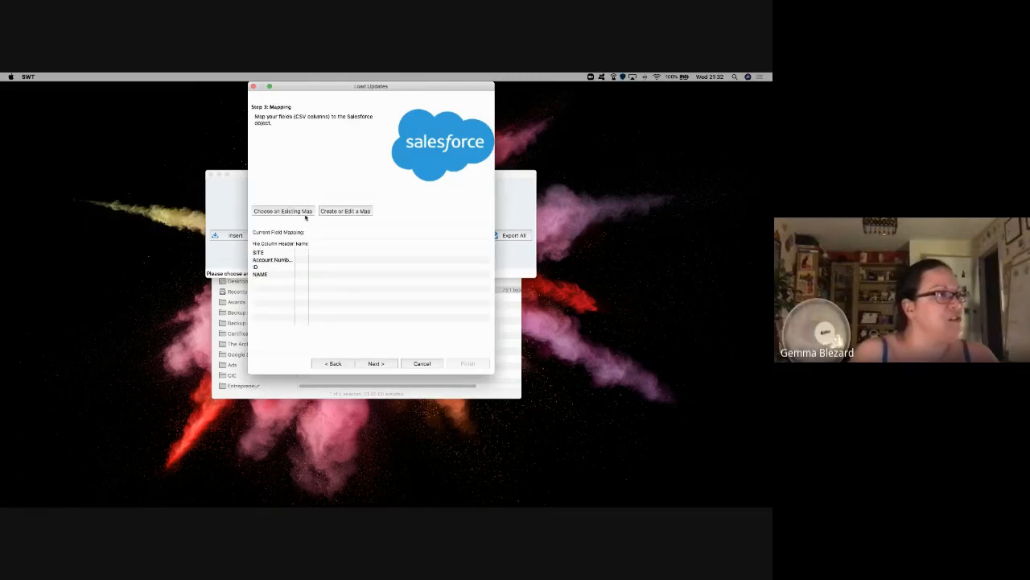
Step: Load the old map, clear it, and auto-match Account Number, ID, NAME, SITE to Account fields
left_click(306, 214)
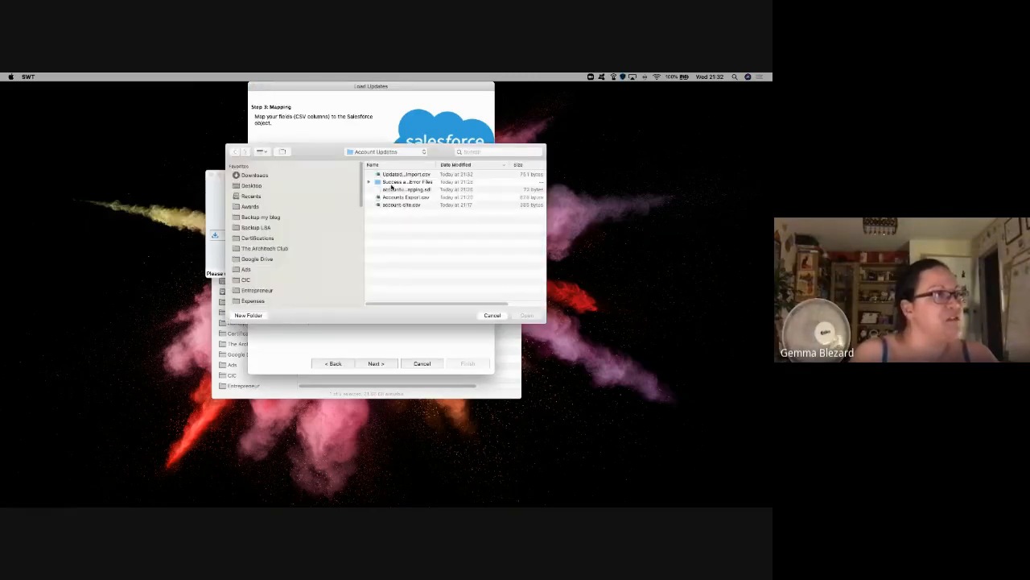
double_click(394, 190)
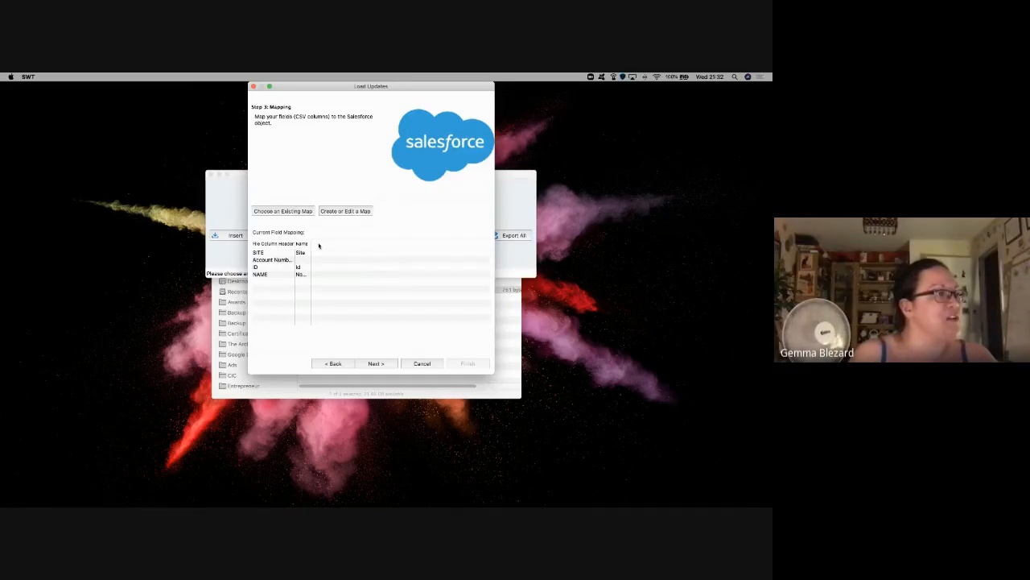
left_click(348, 215)
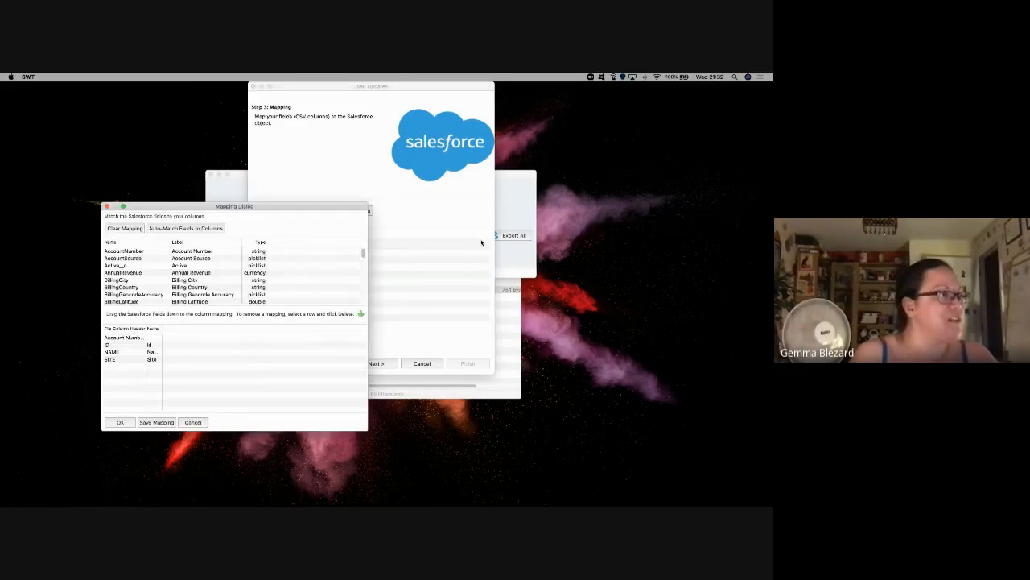
left_click(125, 227)
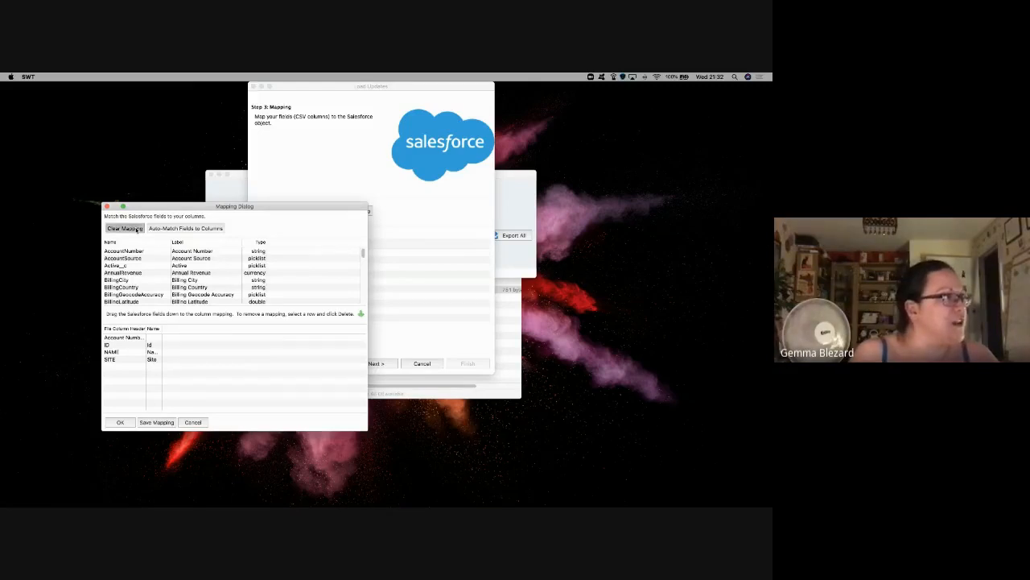
left_click(169, 229)
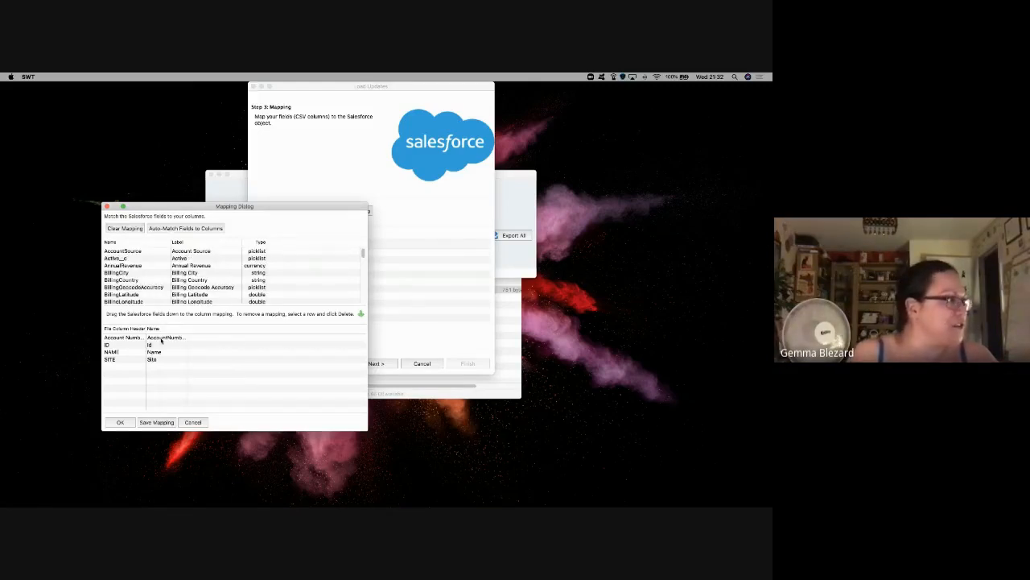
left_click_drag(188, 329, 232, 330)
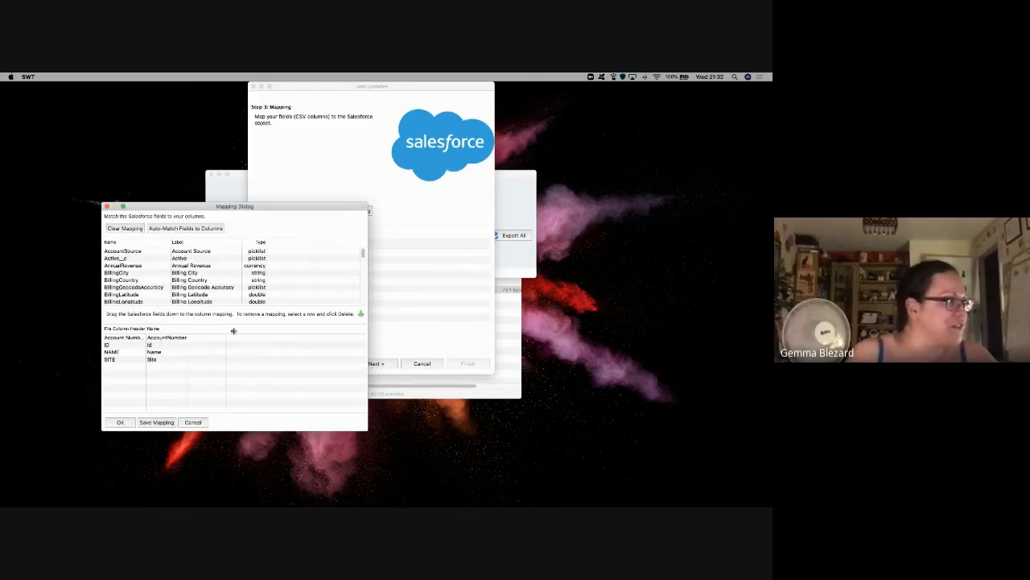
left_click(166, 423)
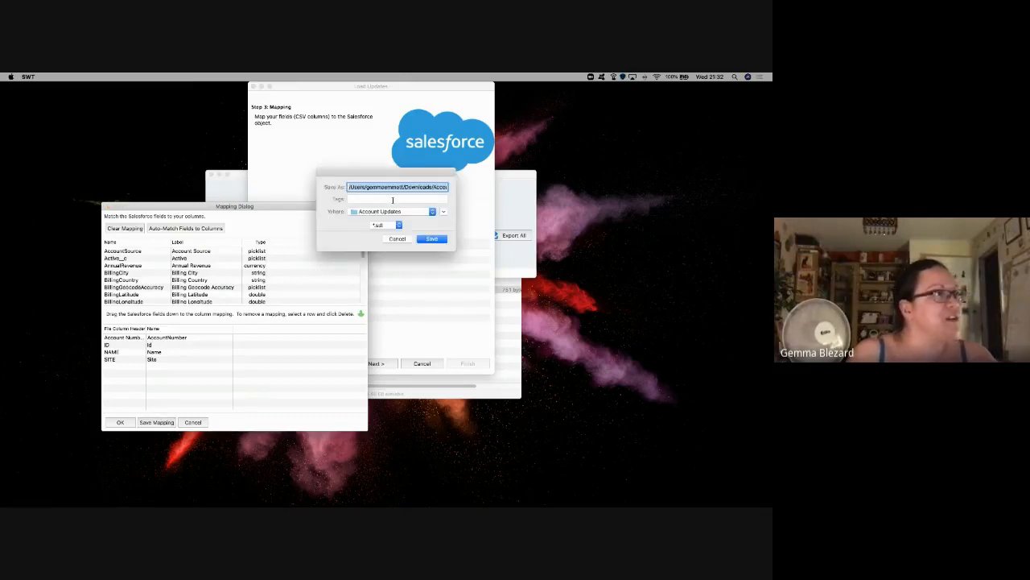
left_click_drag(426, 190, 519, 190)
left_click(448, 189)
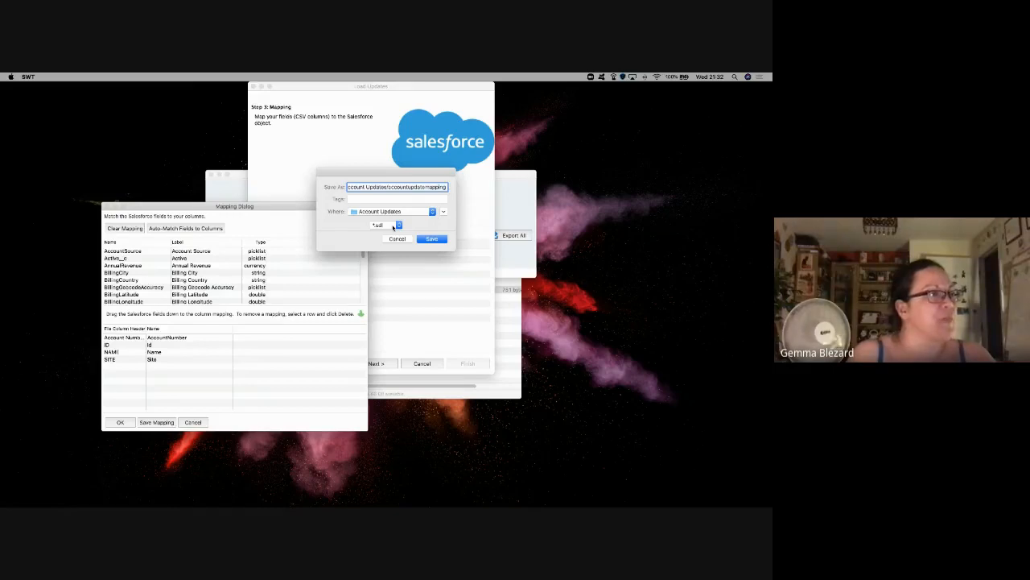
left_click(442, 240)
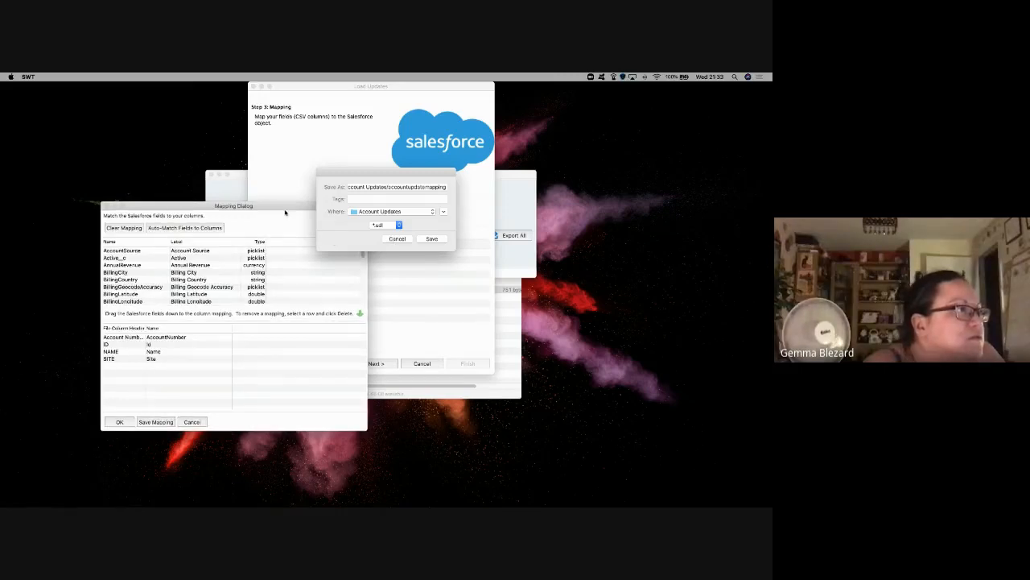
left_click_drag(266, 207, 469, 261)
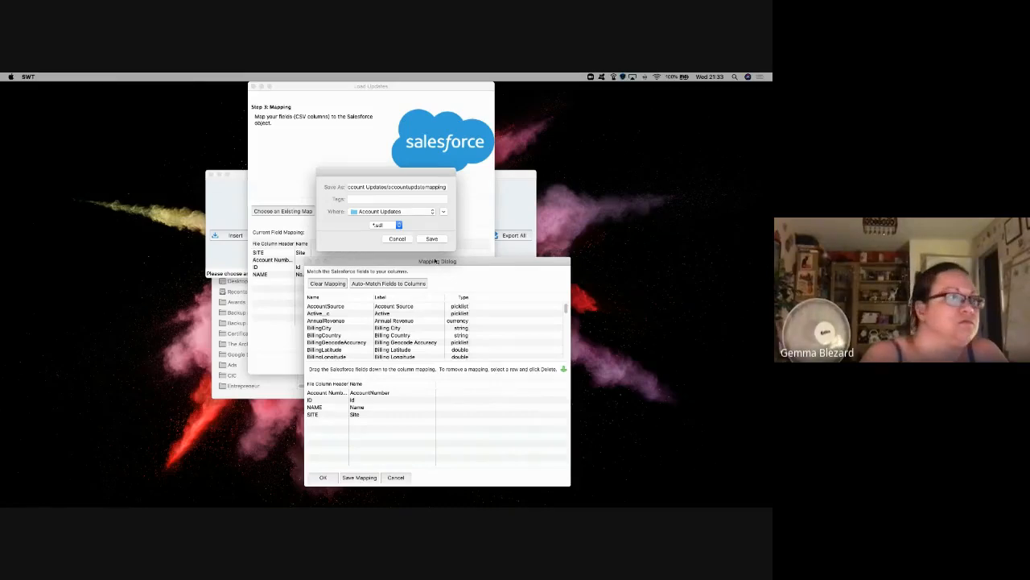
key("ctrl+Up")
key("ctrl+Down")
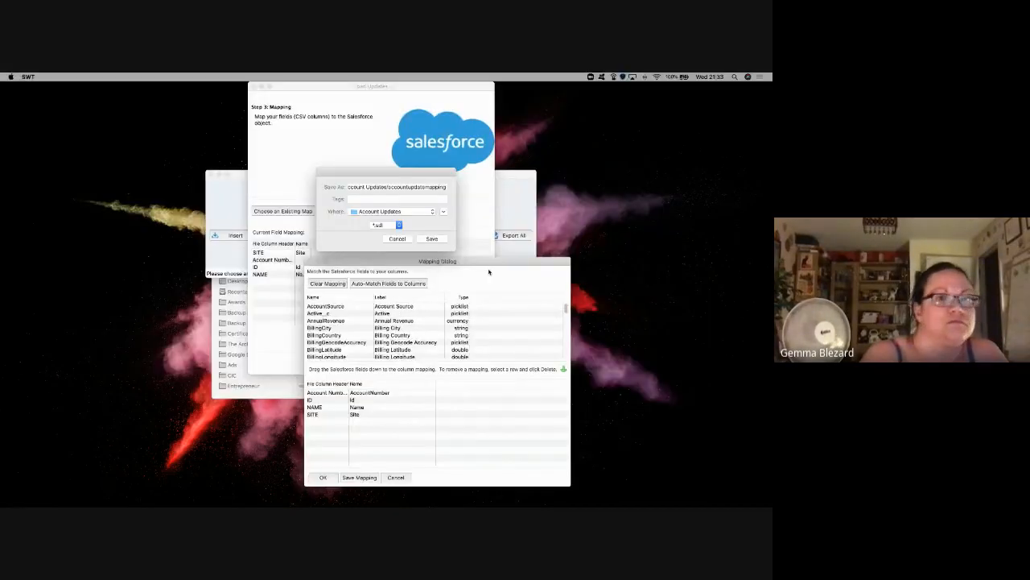
key("ctrl+Right")
key("ctrl+Right")
key("ctrl+Left")
key("ctrl+Left")
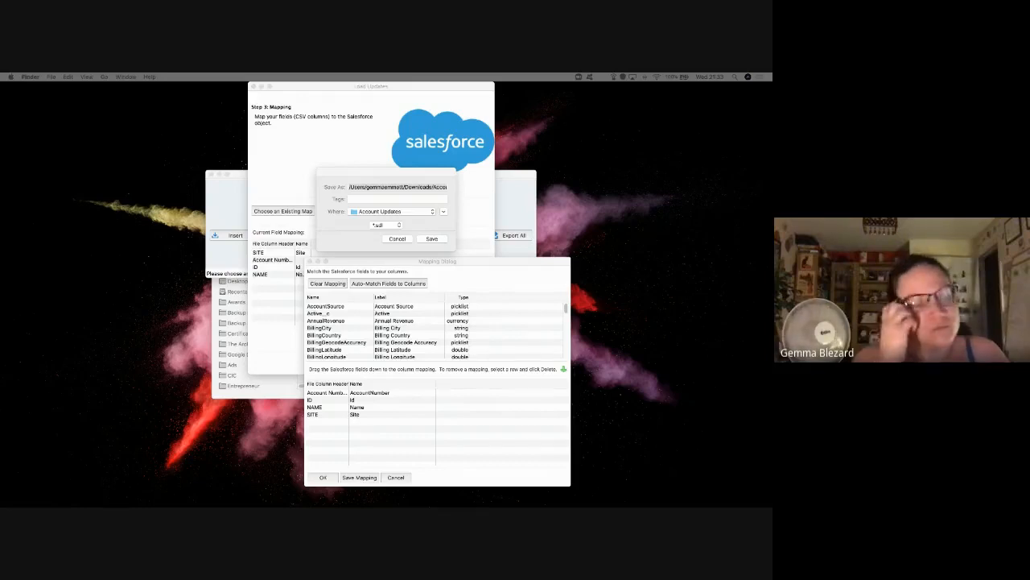
left_click(421, 226)
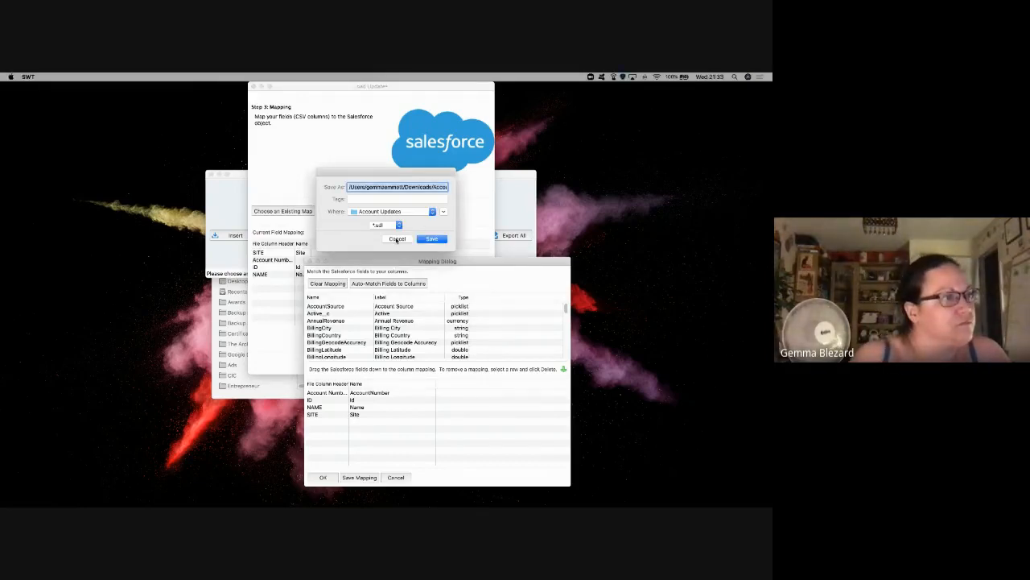
left_click(431, 240)
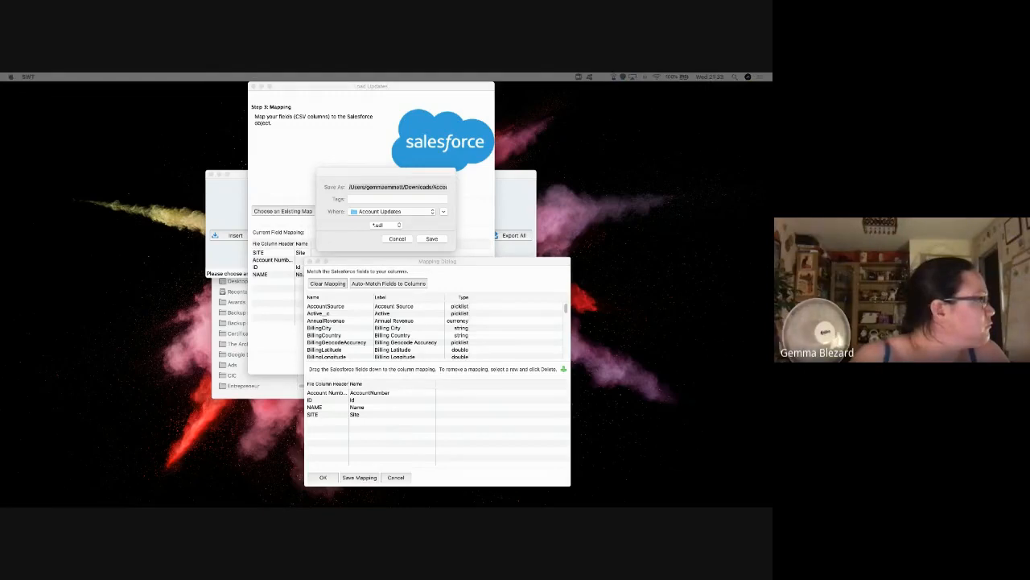
left_click(405, 239)
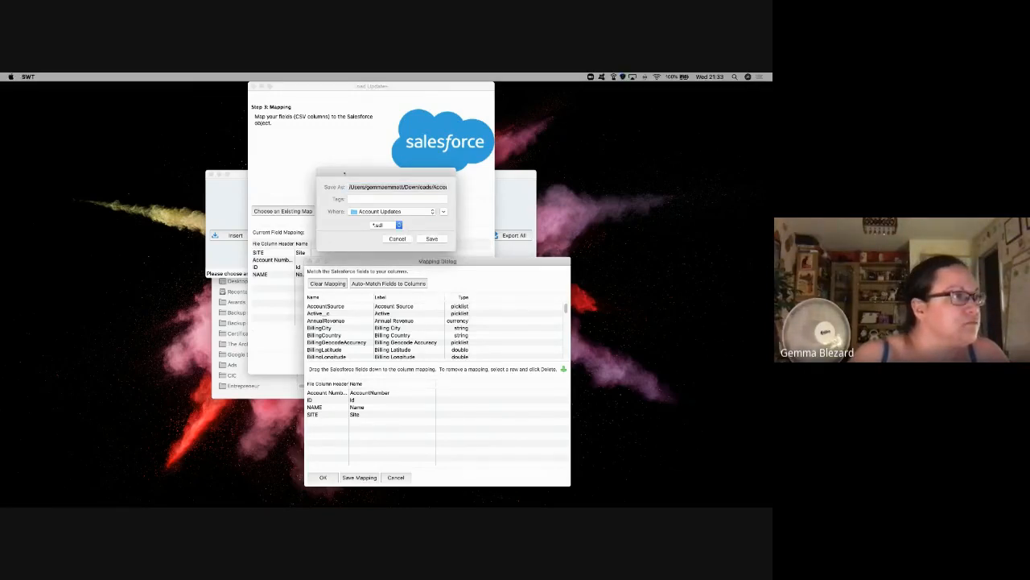
left_click_drag(342, 173, 578, 186)
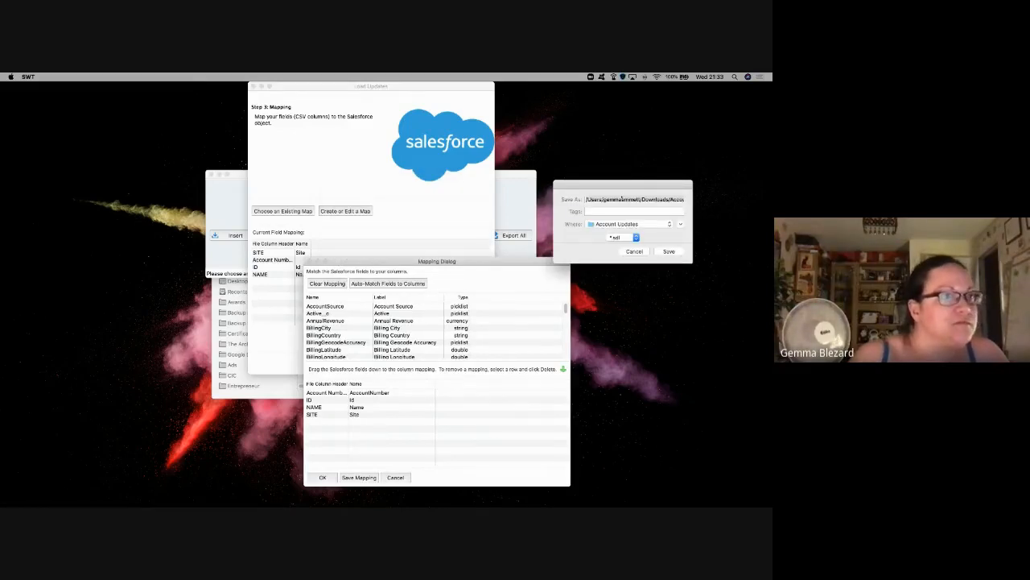
left_click(597, 187)
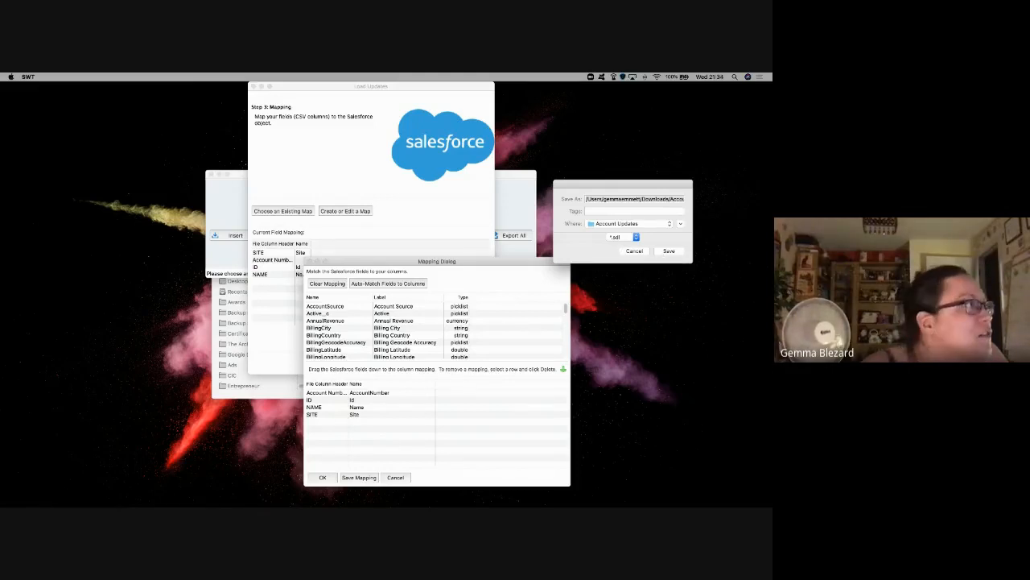
Step: Open the Force Quit applications list and close it without quitting anything
left_click(10, 77)
left_click(27, 131)
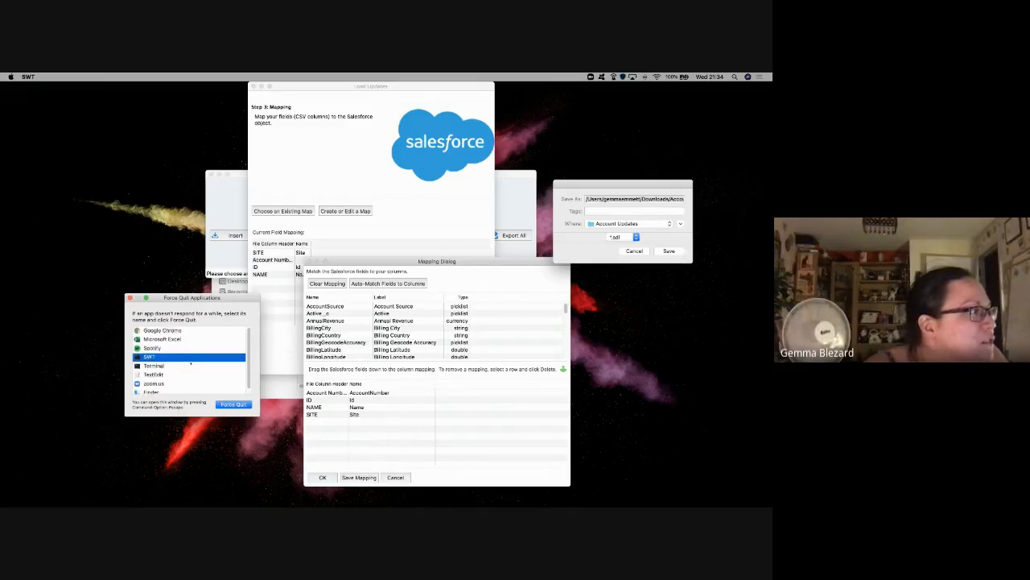
scroll(191, 366, "down", 1)
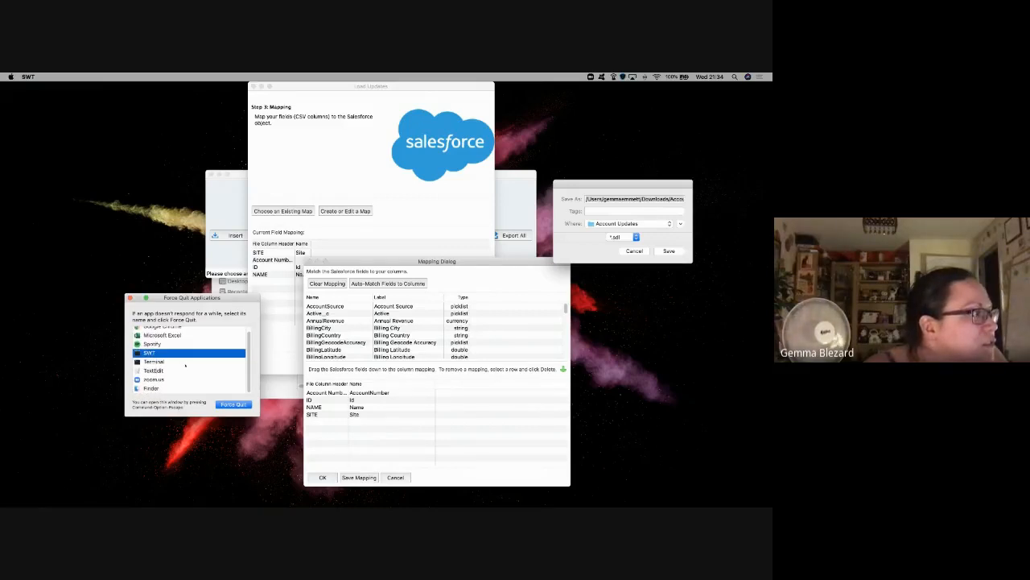
left_click(131, 298)
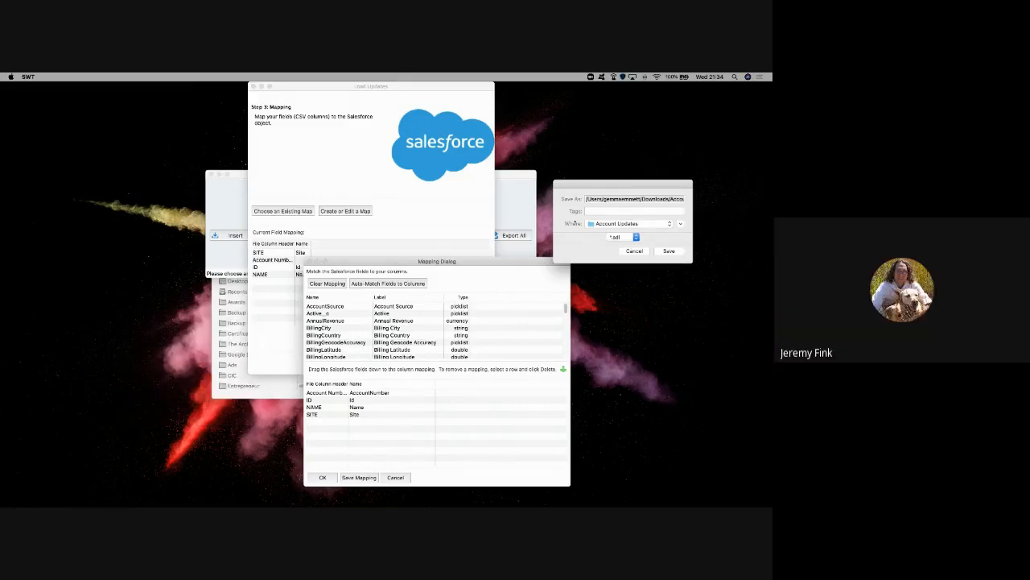
Step: Rearrange the save-mapping prompt, Data Loader windows and Finder window around the screen
left_click_drag(590, 181, 358, 171)
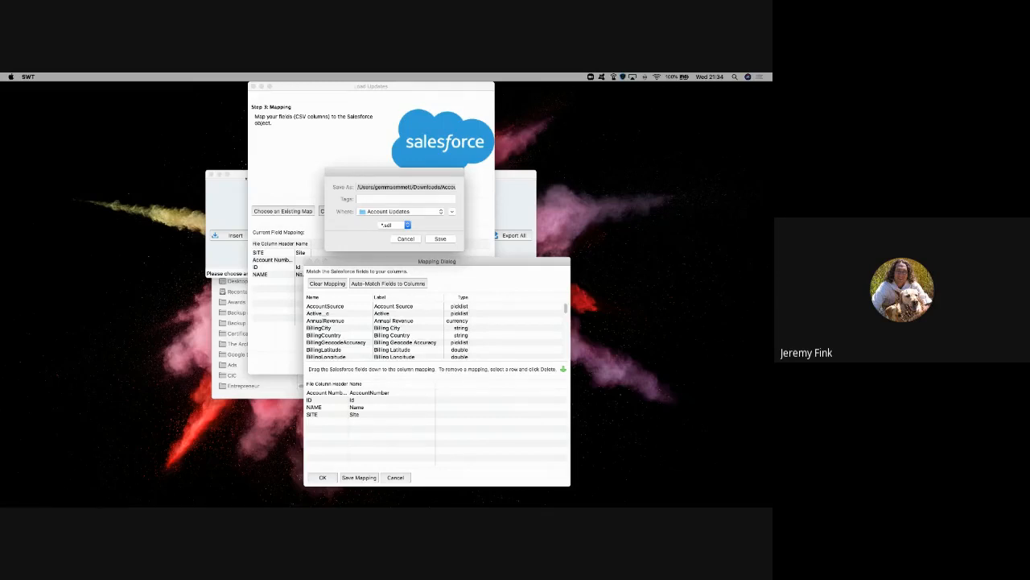
left_click_drag(238, 173, 1, 264)
left_click_drag(306, 228, 708, 261)
left_click(170, 362)
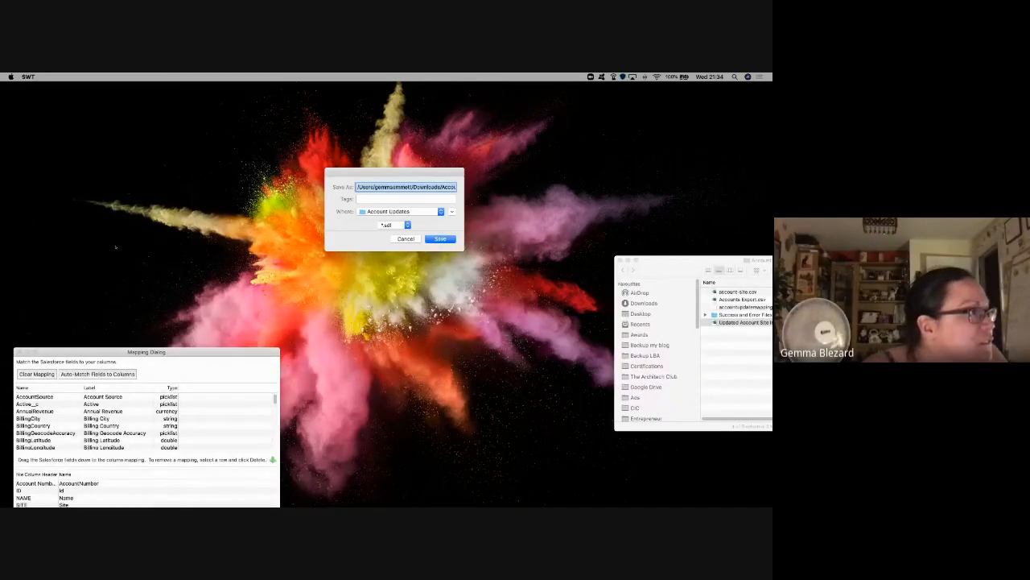
left_click_drag(375, 184, 603, 170)
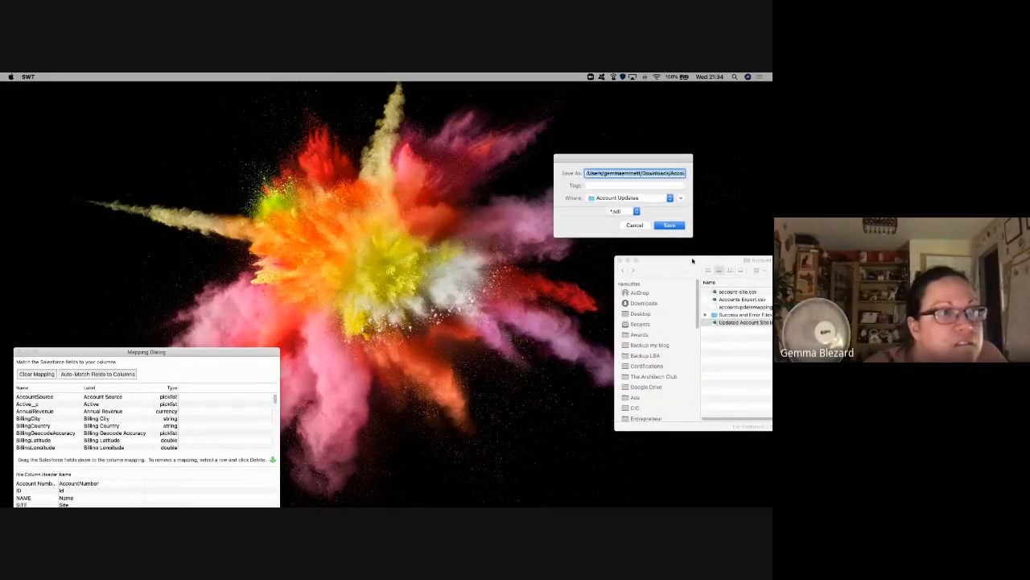
left_click_drag(693, 267, 398, 194)
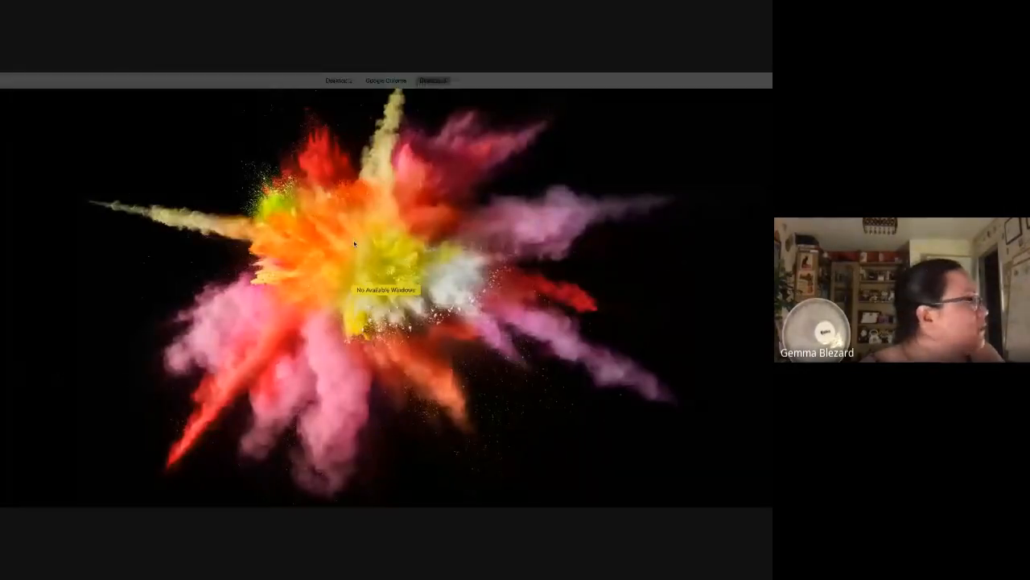
Step: Move the Data Loader windows onto Desktop 3 and bring the mapping windows back to centre
mouse_move(433, 81)
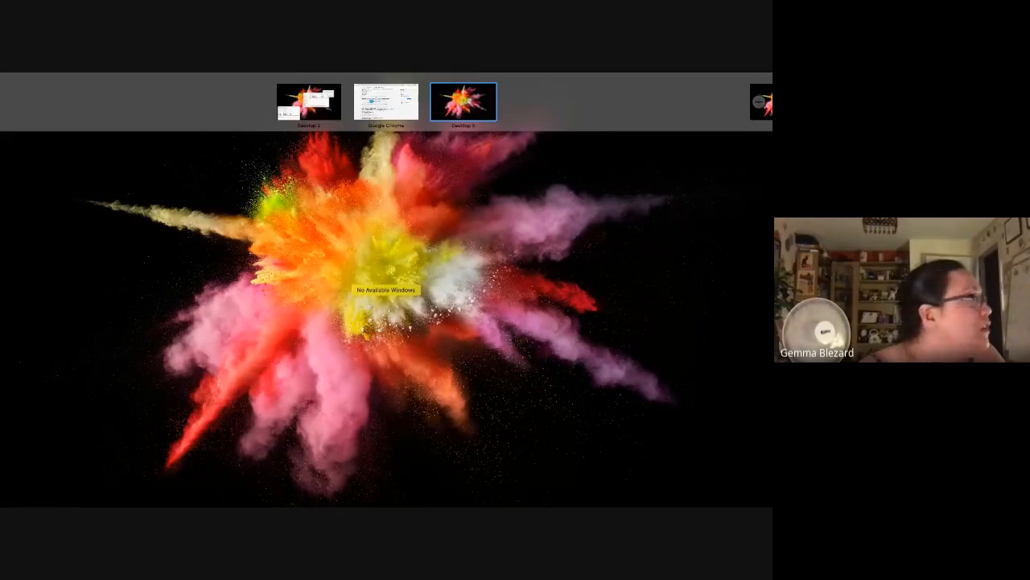
left_click_drag(0, 292, 133, 322)
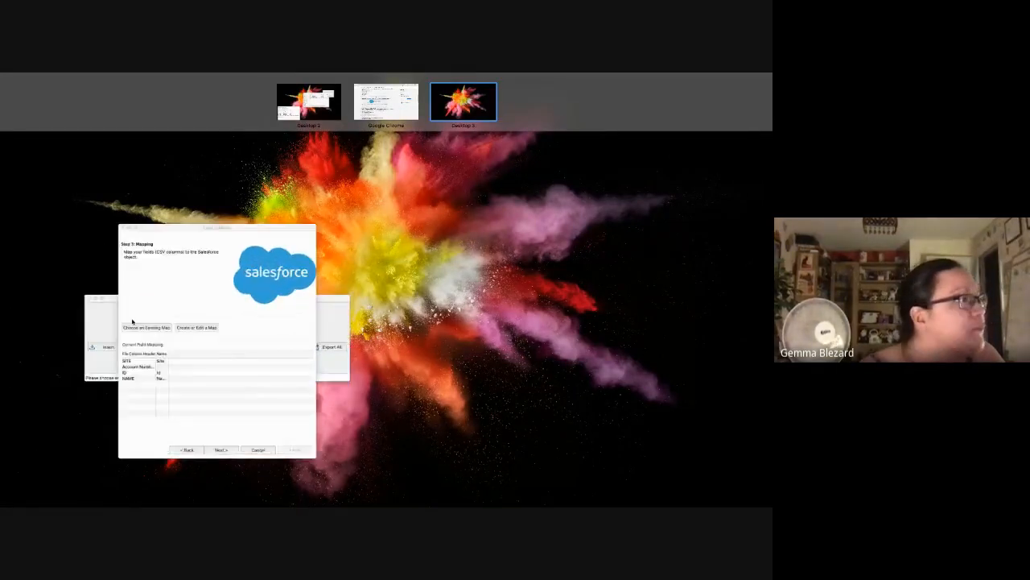
left_click(282, 184)
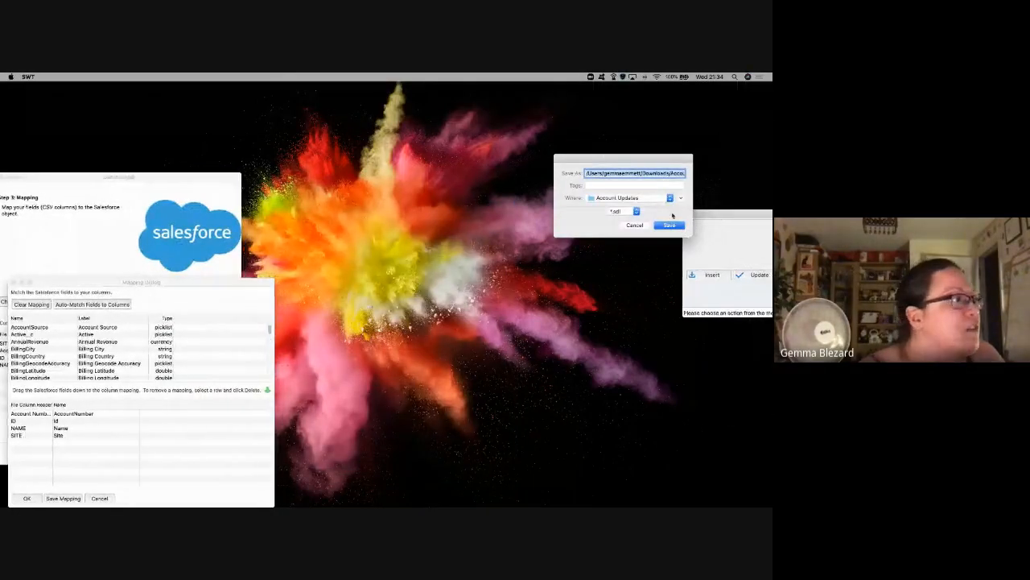
left_click_drag(718, 215, 752, 215)
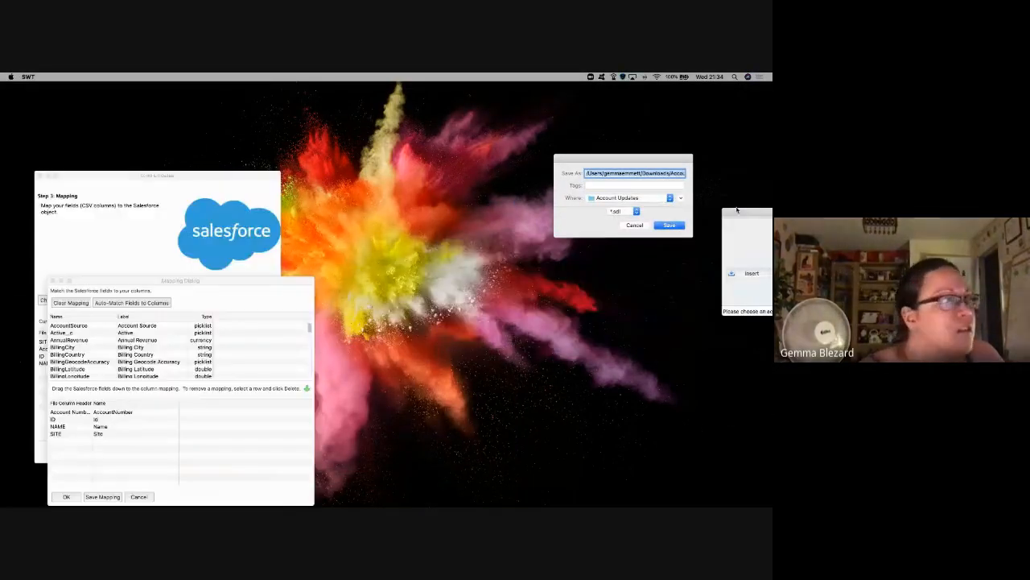
left_click_drag(153, 174, 345, 174)
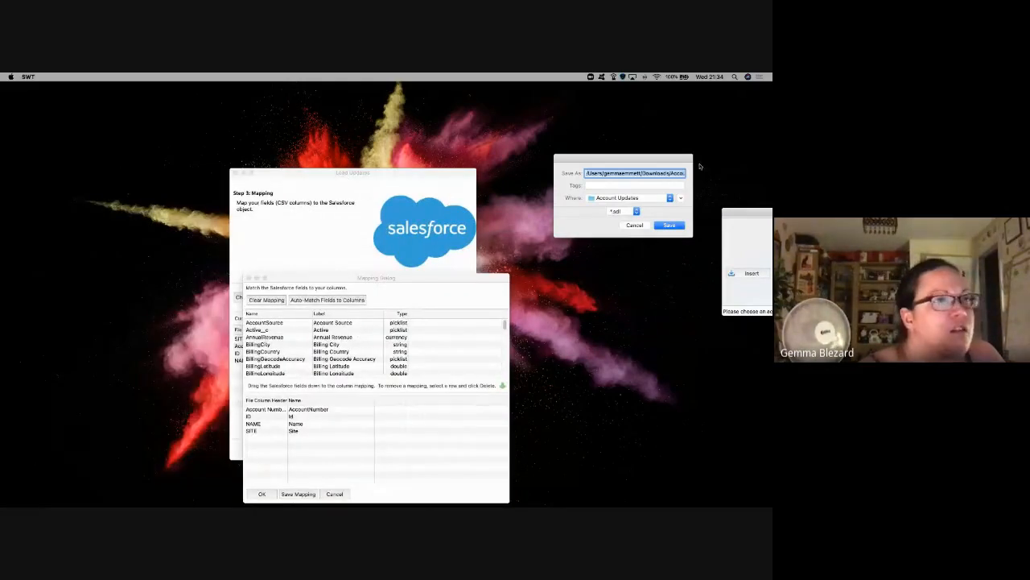
Step: Try cancelling the mapping save, then shift the save prompt and mapping windows to the right
left_click(636, 227)
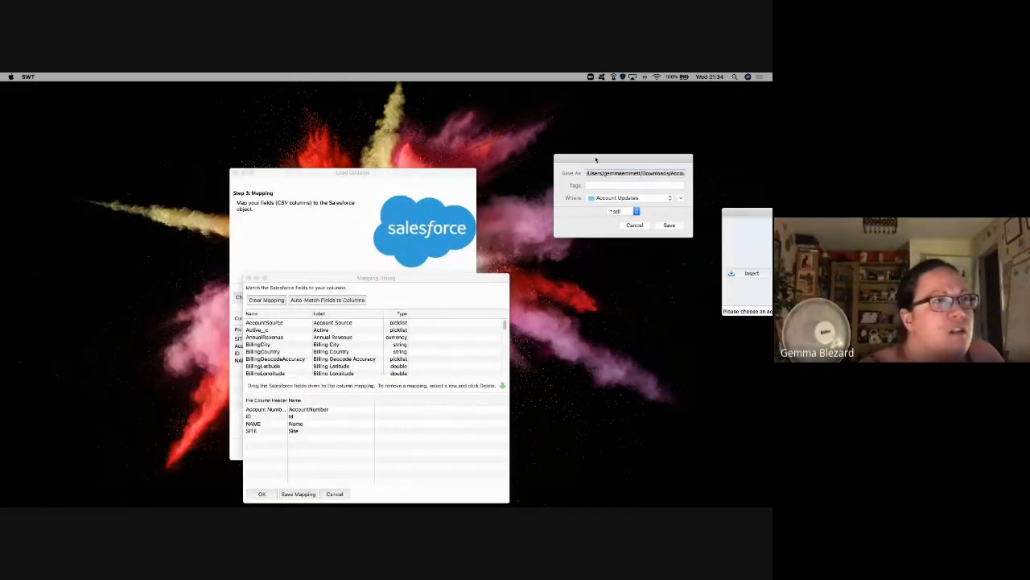
left_click_drag(596, 159, 421, 205)
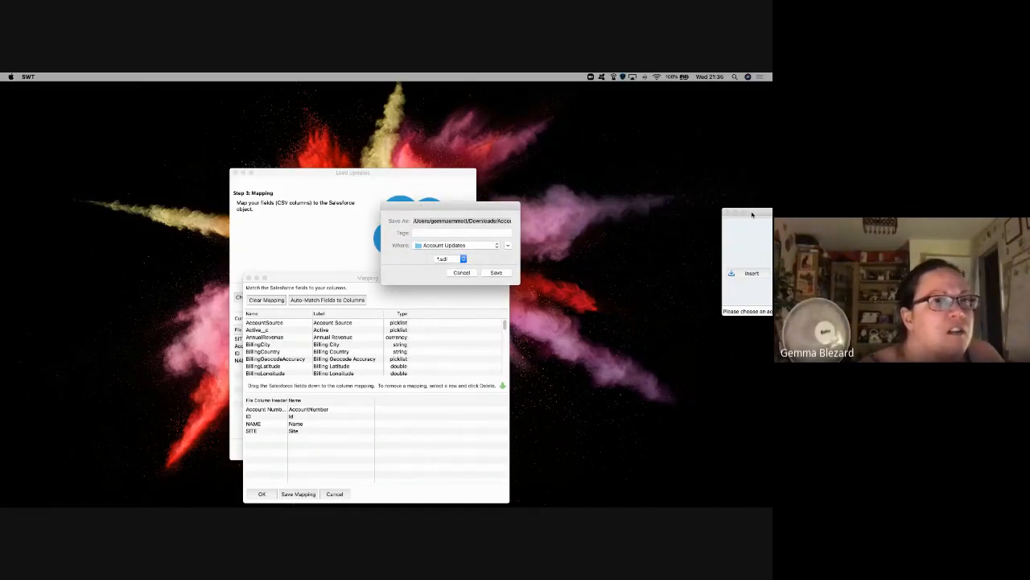
left_click_drag(748, 206, 656, 210)
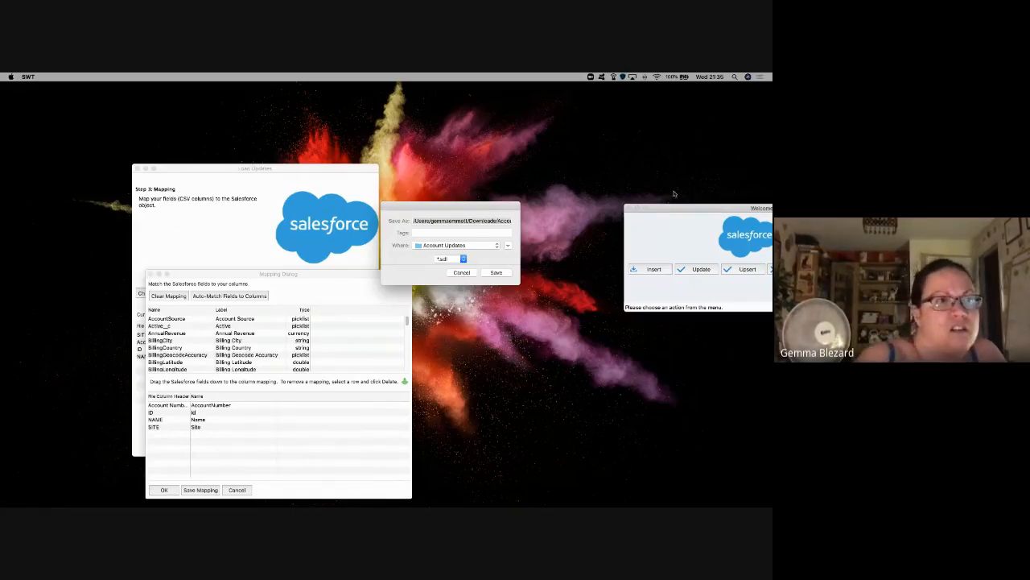
left_click_drag(685, 214, 537, 144)
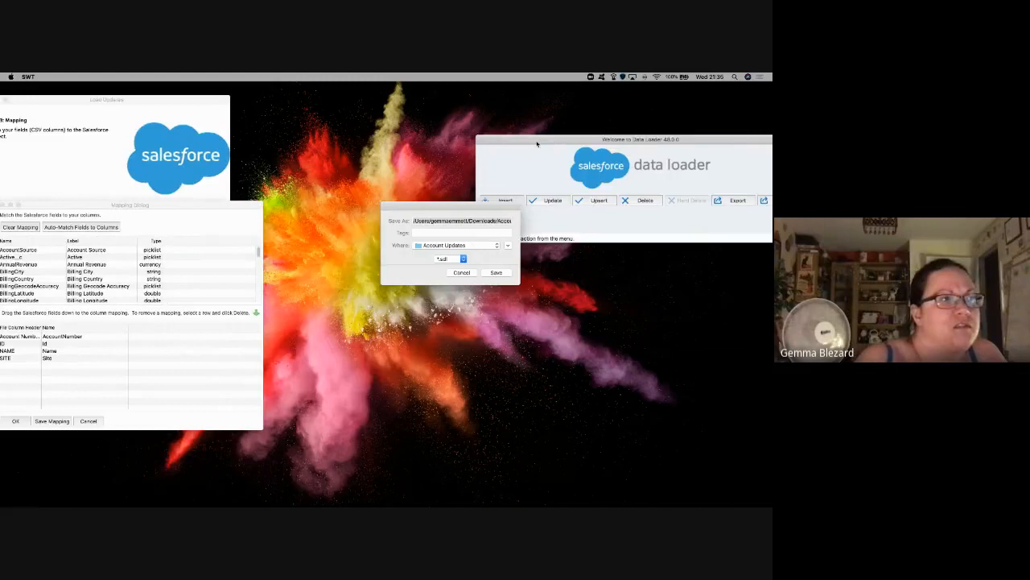
left_click(470, 166)
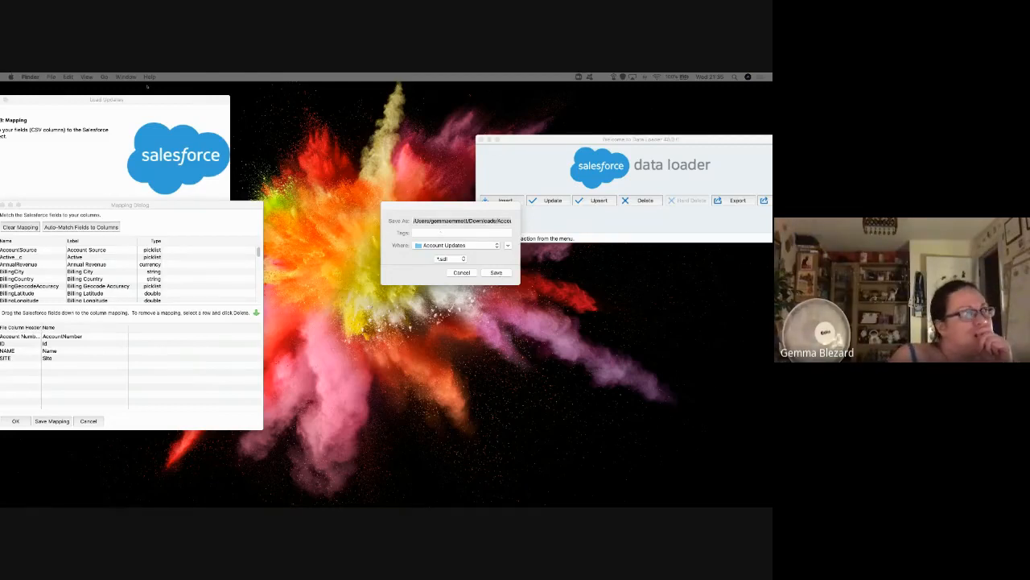
left_click_drag(144, 98, 310, 109)
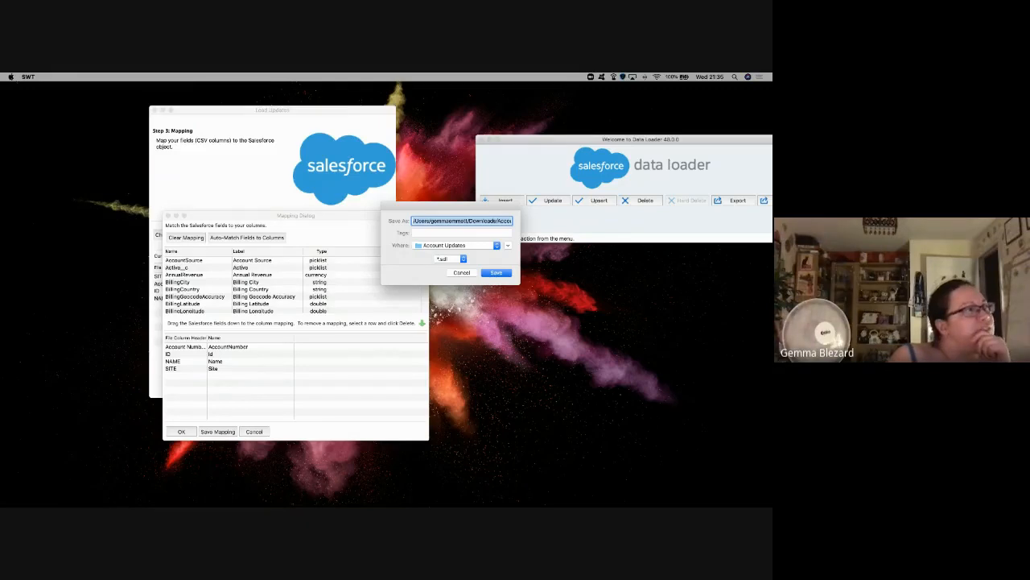
Step: Force quit the frozen SWT Data Loader app via the Apple menu's Force Quit
left_click(11, 77)
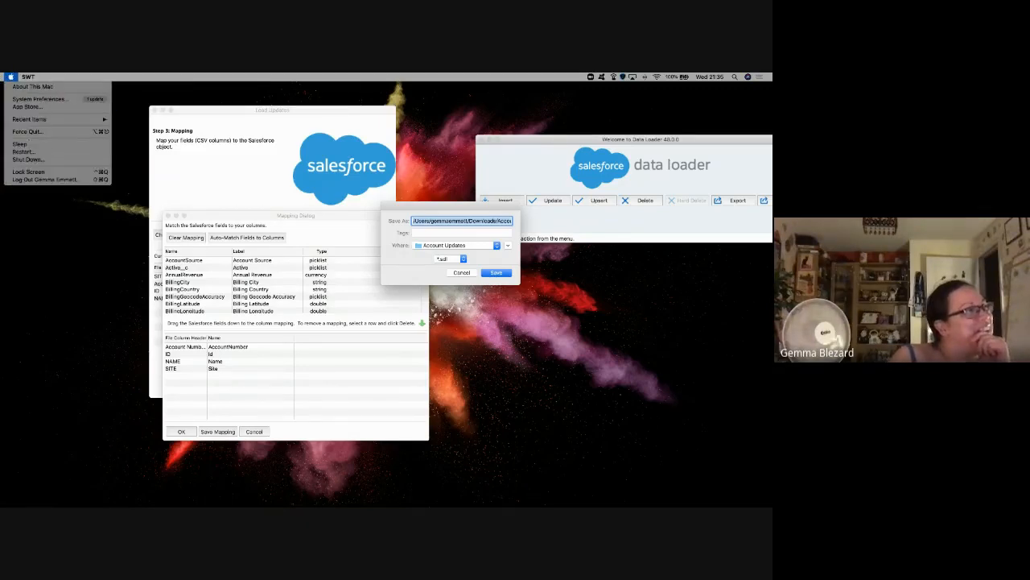
left_click(28, 131)
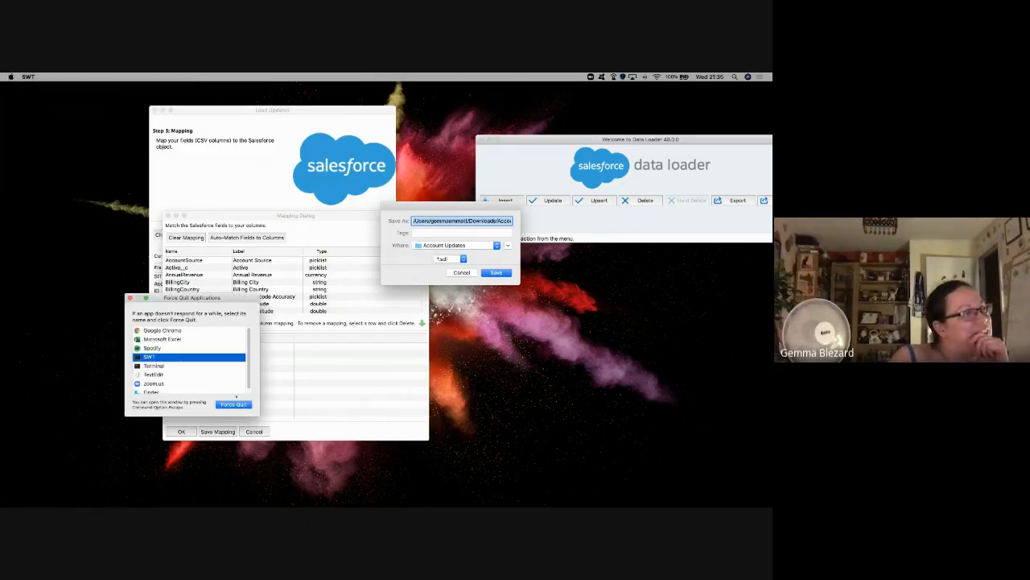
left_click(233, 404)
left_click(249, 337)
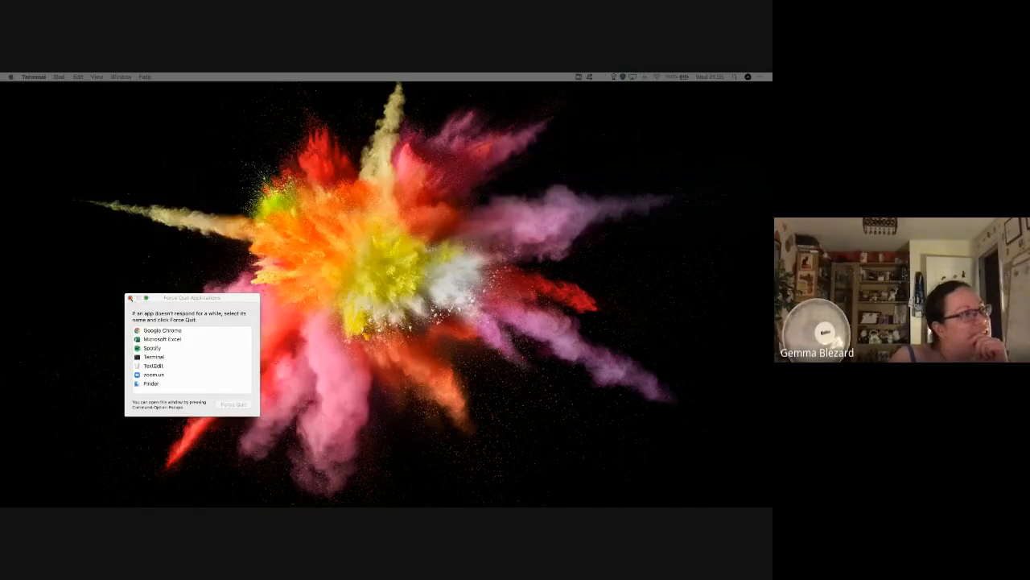
left_click(130, 298)
key("ctrl+Right")
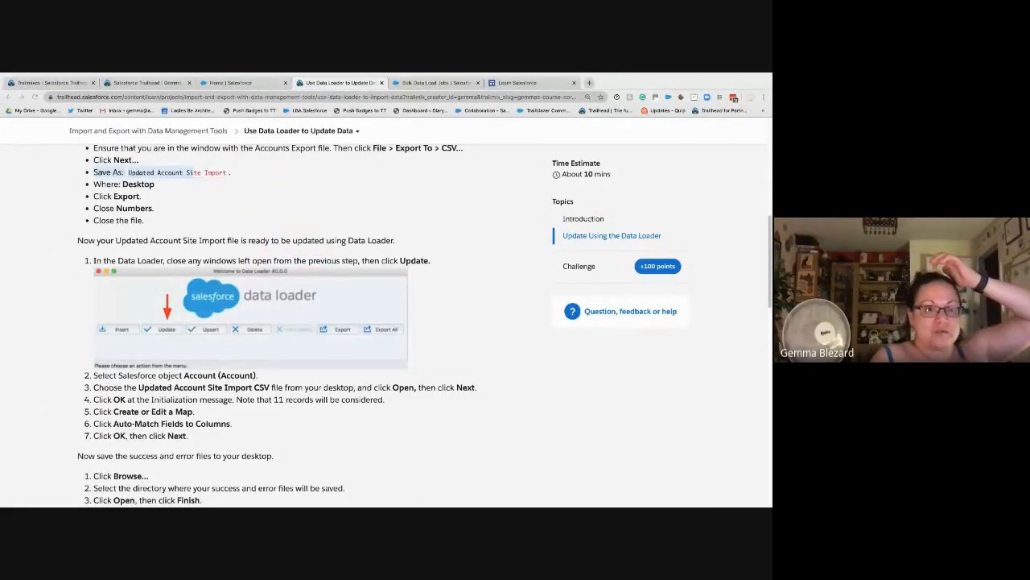
key("ctrl+Left")
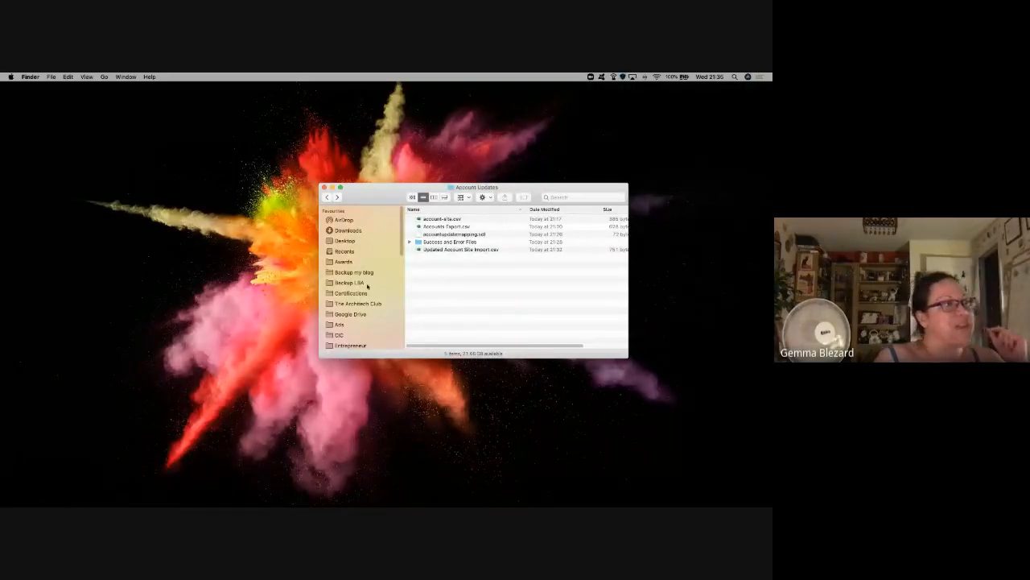
Step: Find DataLoader 48.0.0 in Applications and reveal the original file behind it
scroll(346, 314, "down", 5)
left_click(350, 315)
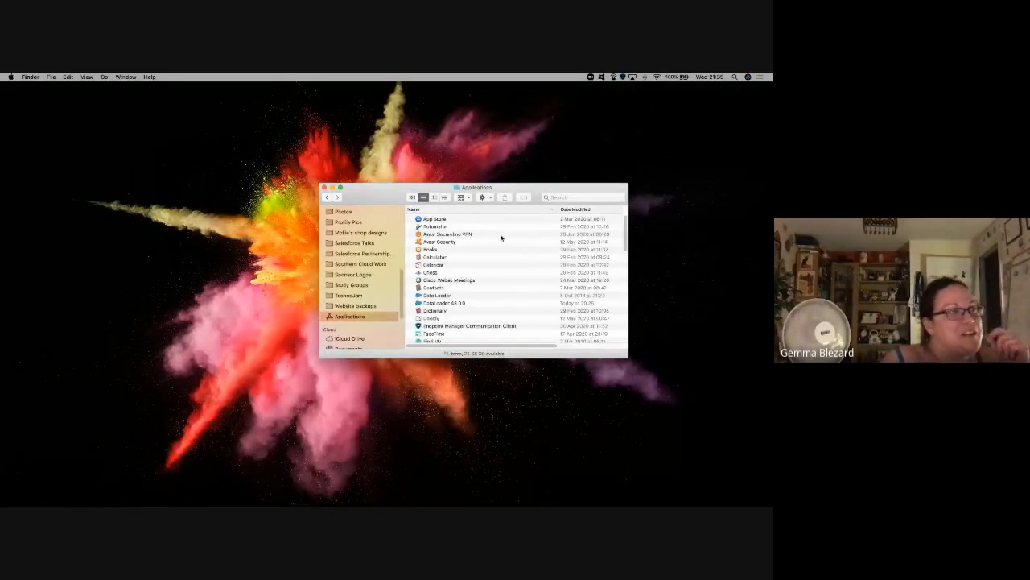
scroll(485, 301, "down", 5)
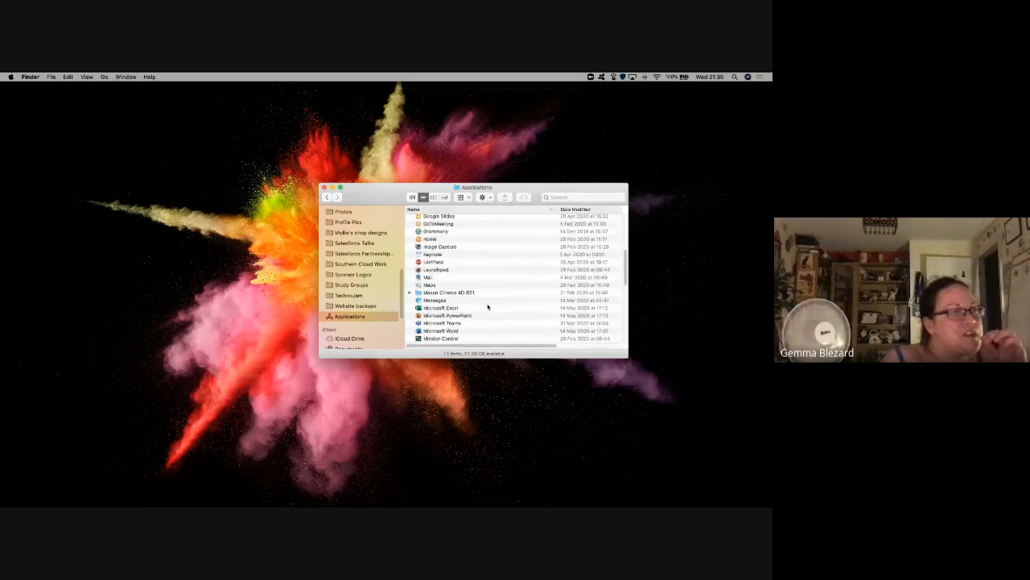
left_click(449, 265)
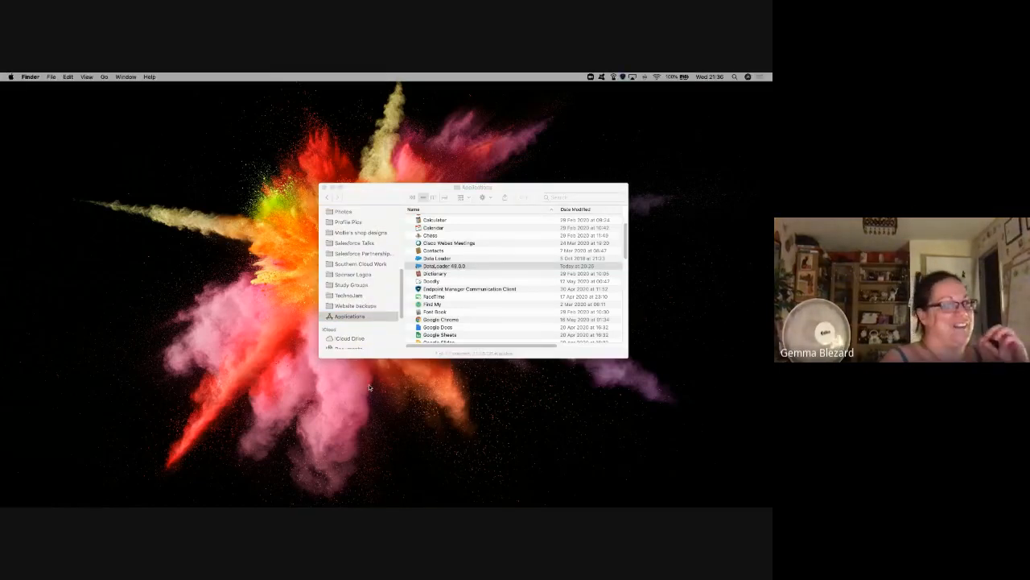
key("ctrl+Right")
key("ctrl+Right")
key("ctrl+Left")
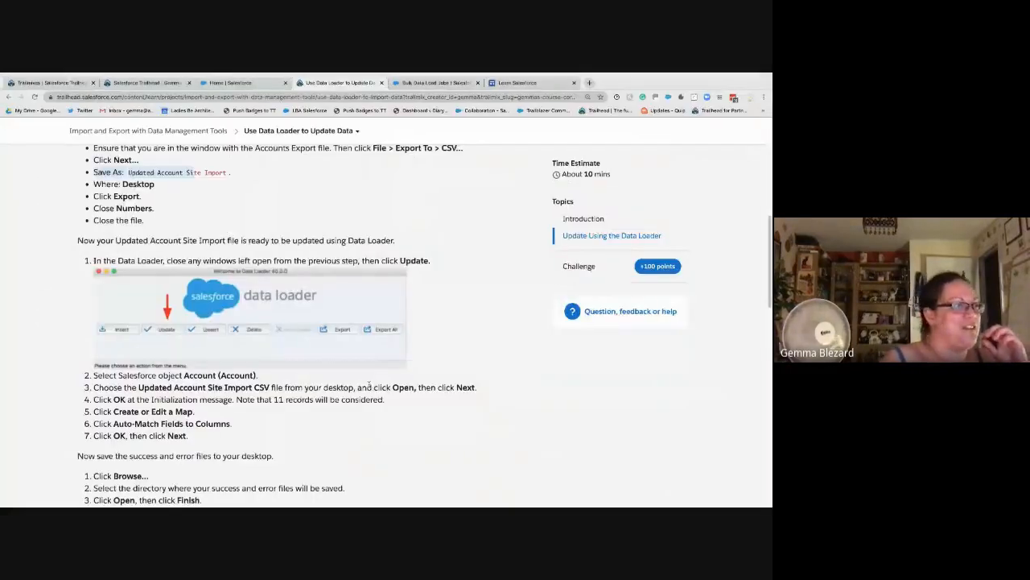
key("ctrl+Left")
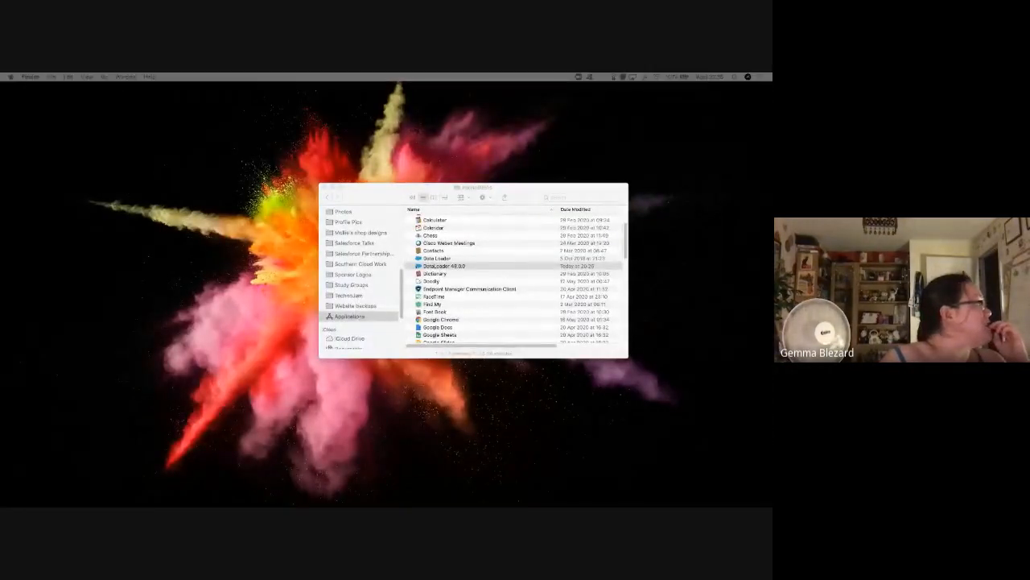
left_click(462, 267)
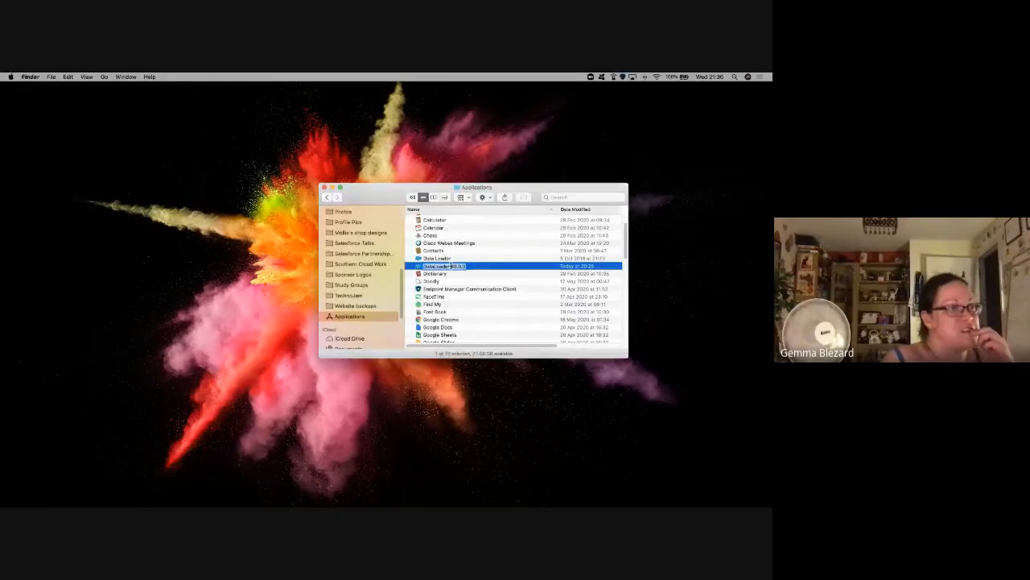
right_click(425, 272)
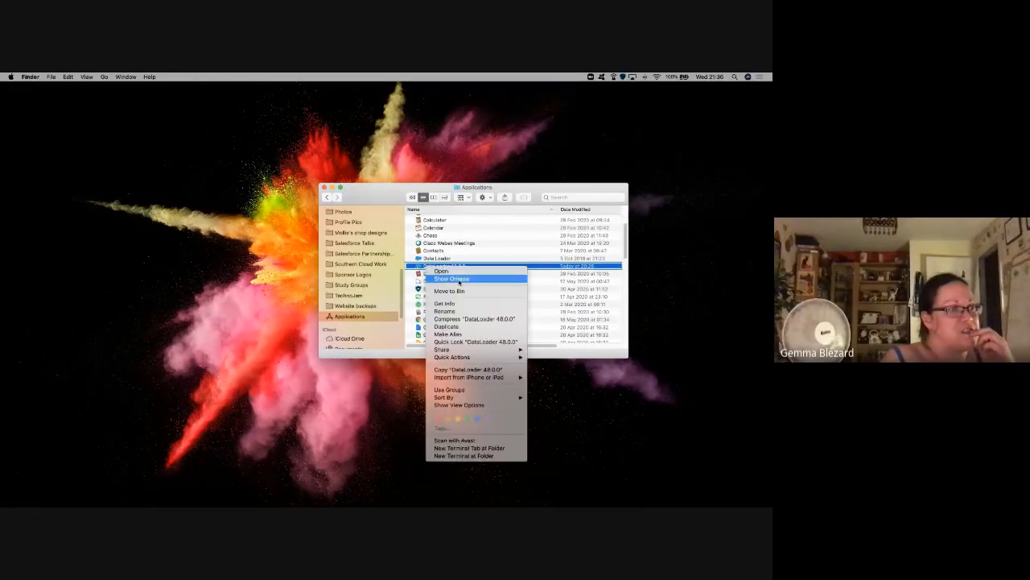
left_click(460, 278)
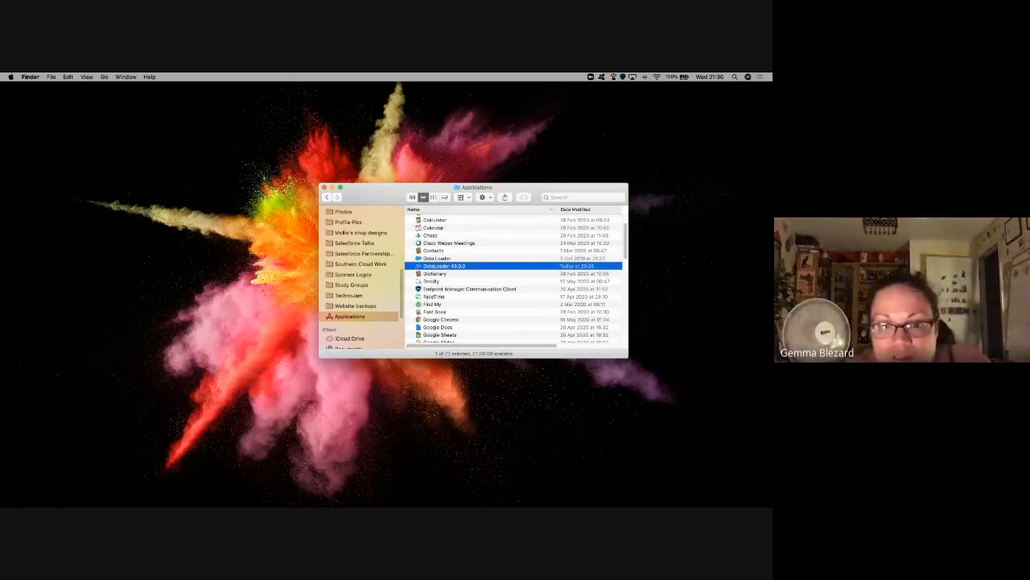
Step: Search Finder for 'Data Loader' and open the DataLoader folder from the results
scroll(362, 274, "up", 5)
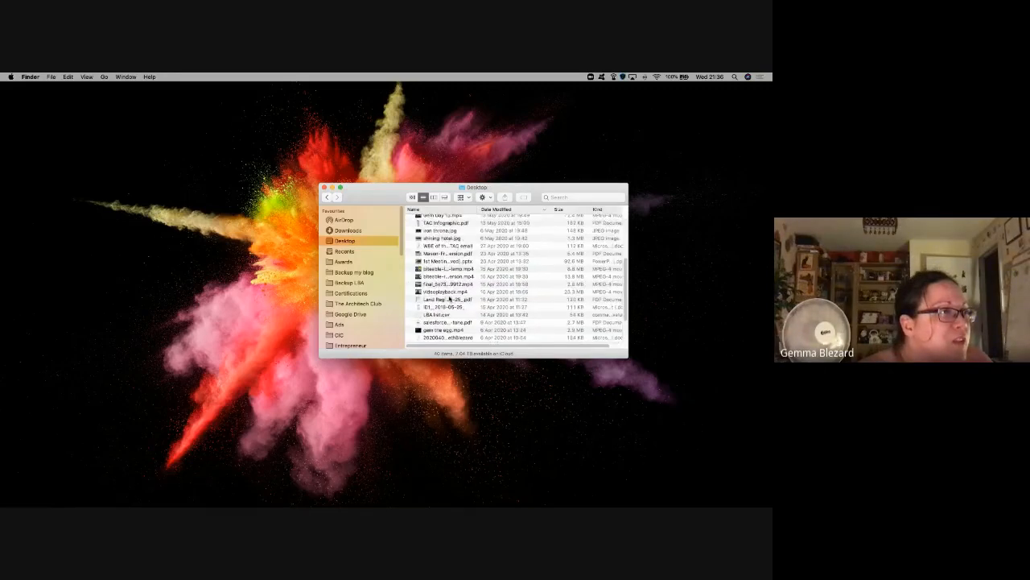
left_click(452, 234)
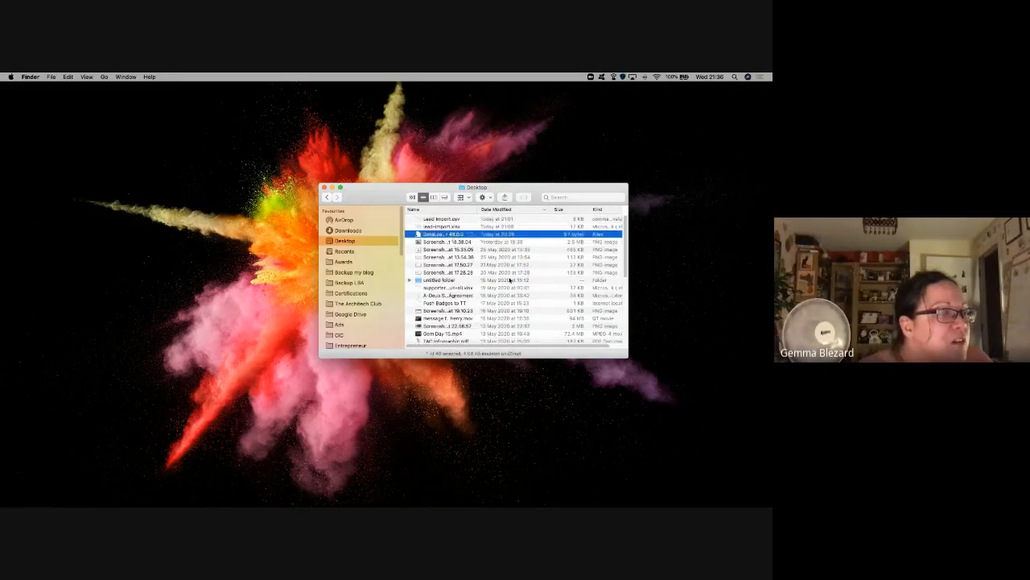
scroll(464, 292, "down", 10)
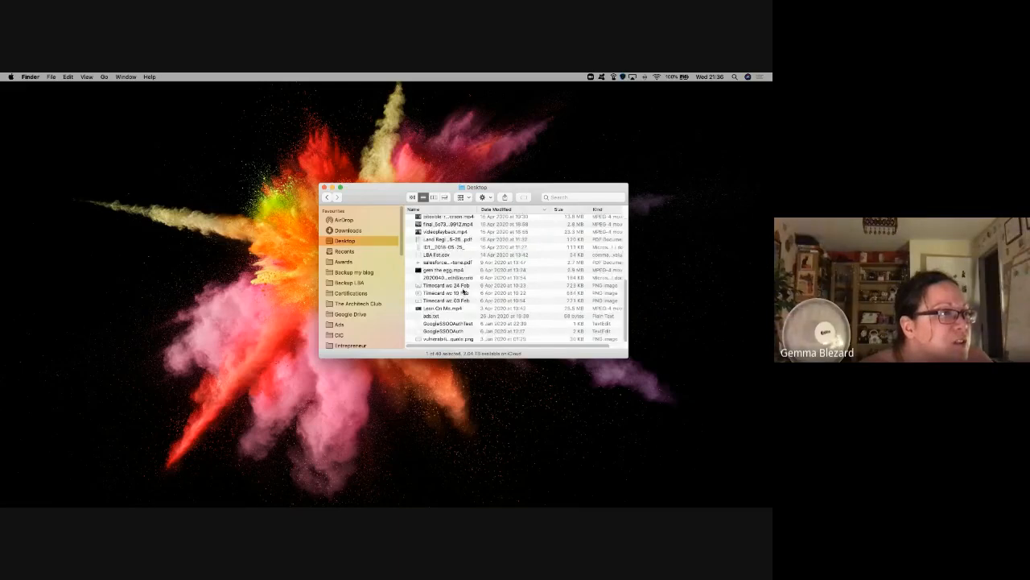
scroll(464, 292, "up", 10)
scroll(351, 303, "down", 5)
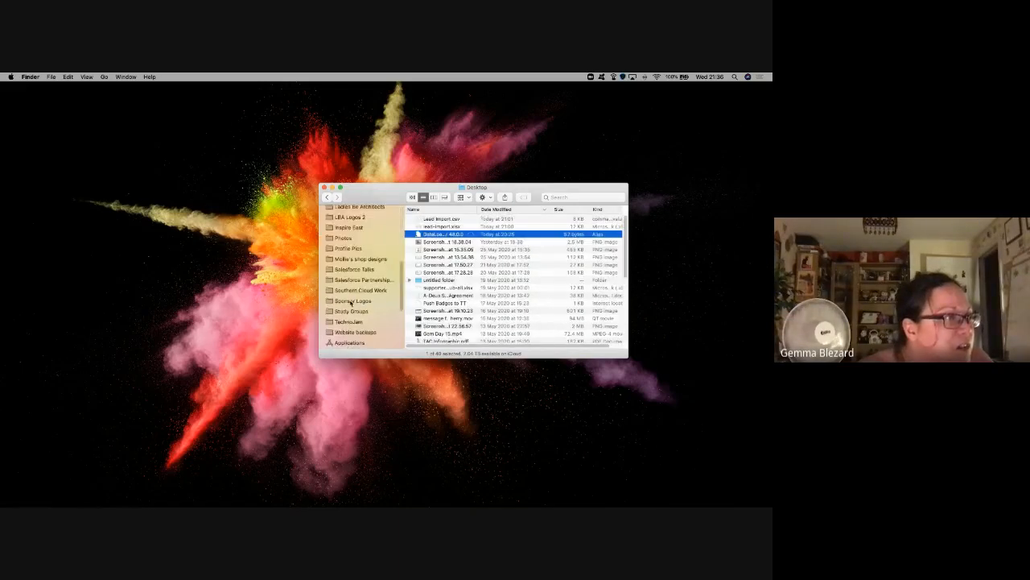
left_click(348, 247)
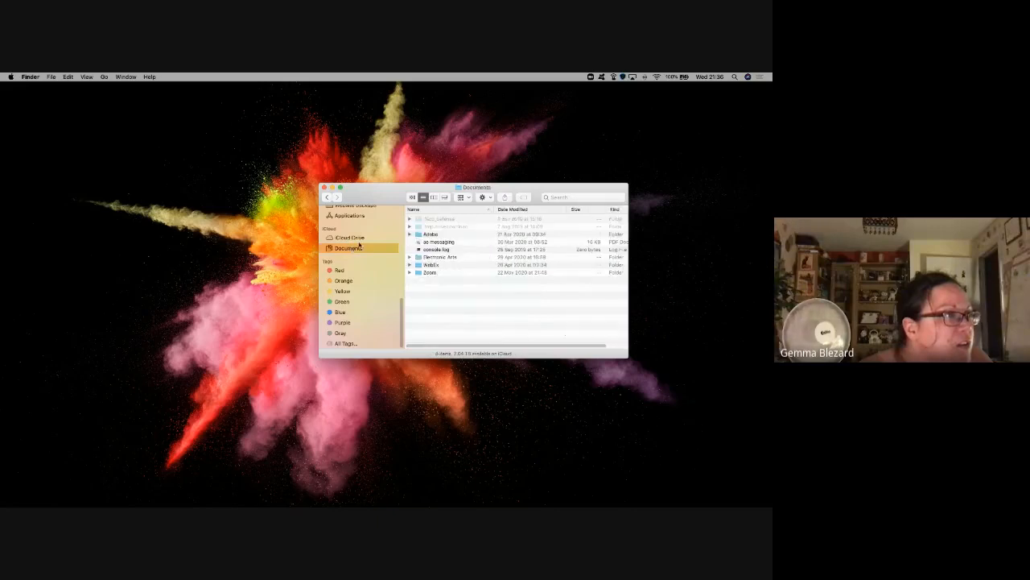
scroll(362, 274, "up", 5)
left_click(563, 198)
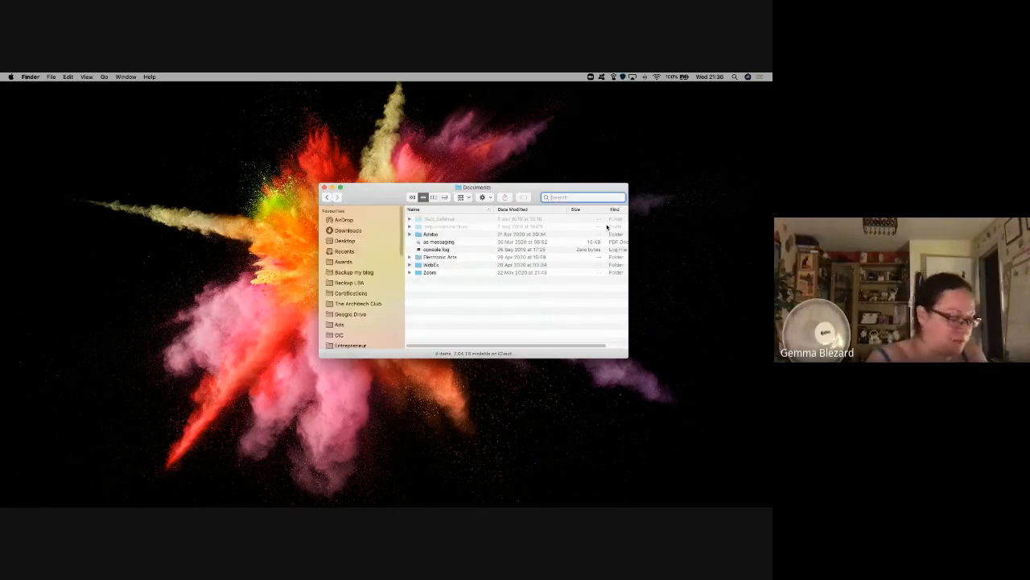
type("Data Loader")
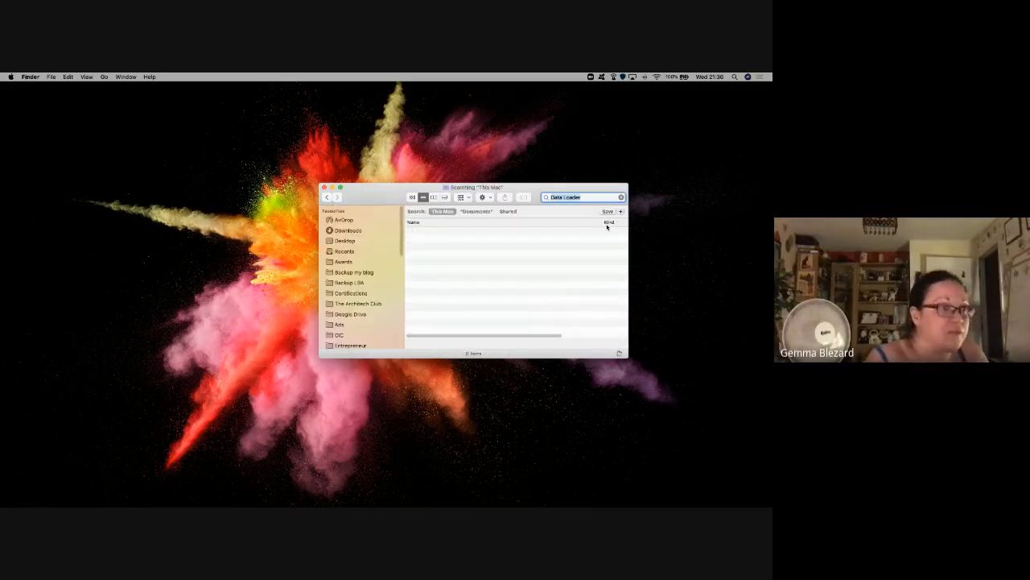
double_click(436, 232)
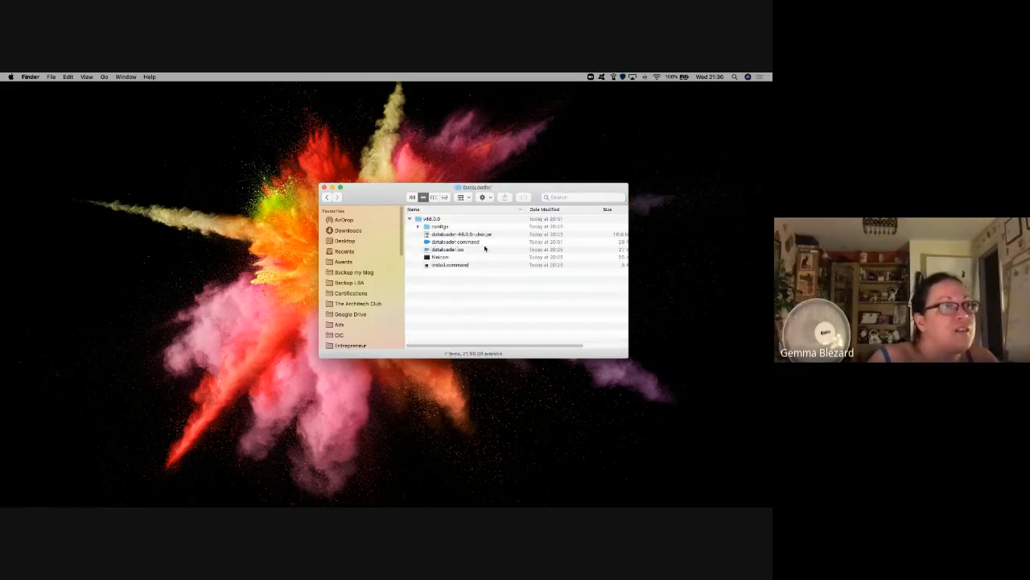
Step: Launch dataloader.command from Finder and flip between desktops to check the browser
double_click(451, 242)
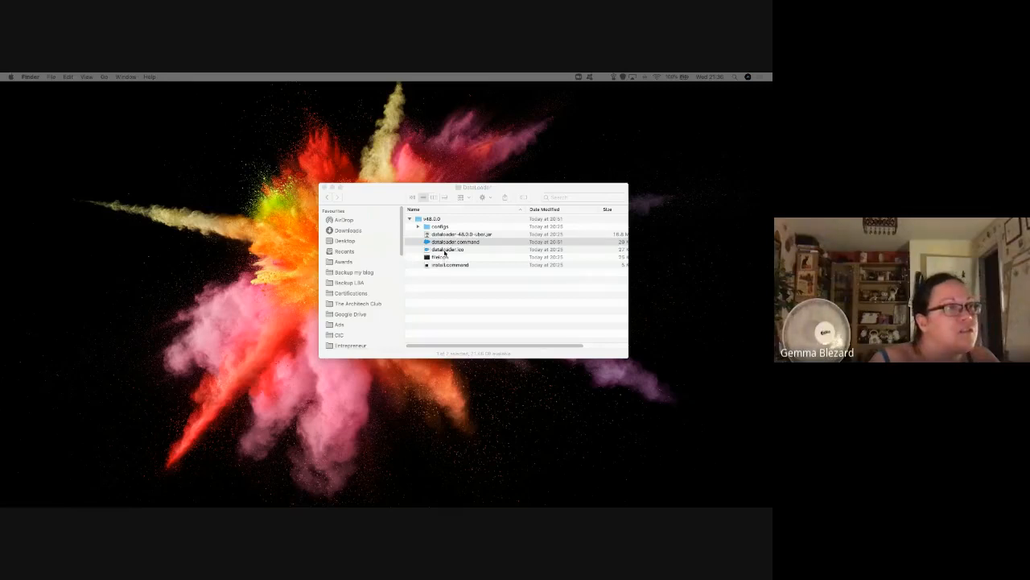
left_click(74, 314)
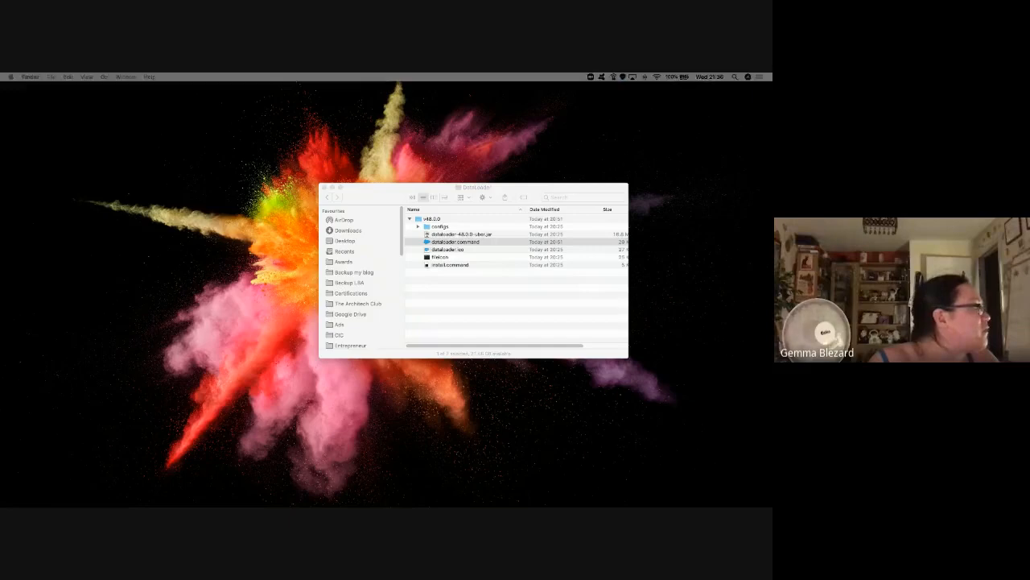
left_click(555, 420)
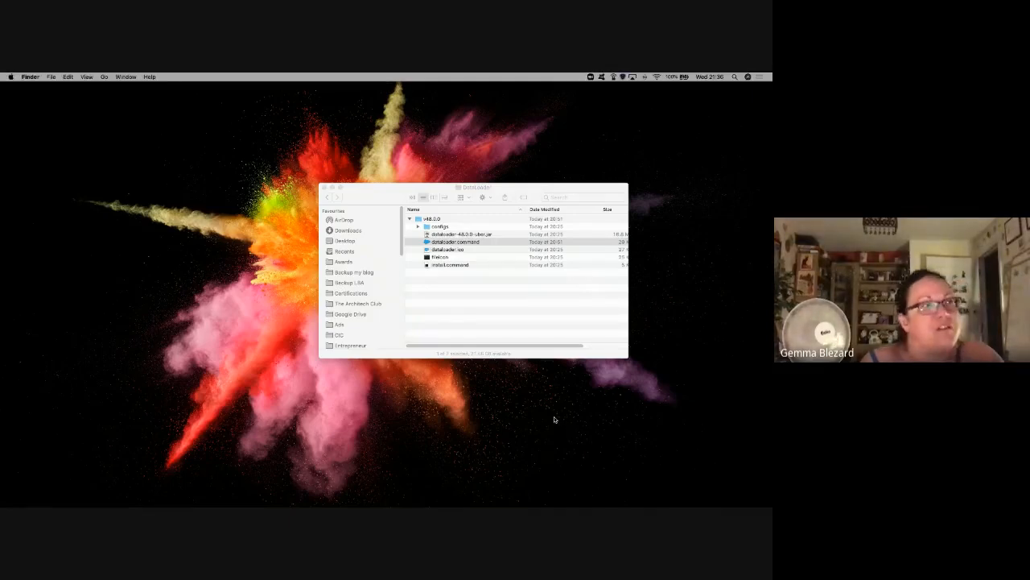
key("ctrl+Right")
key("ctrl+Right")
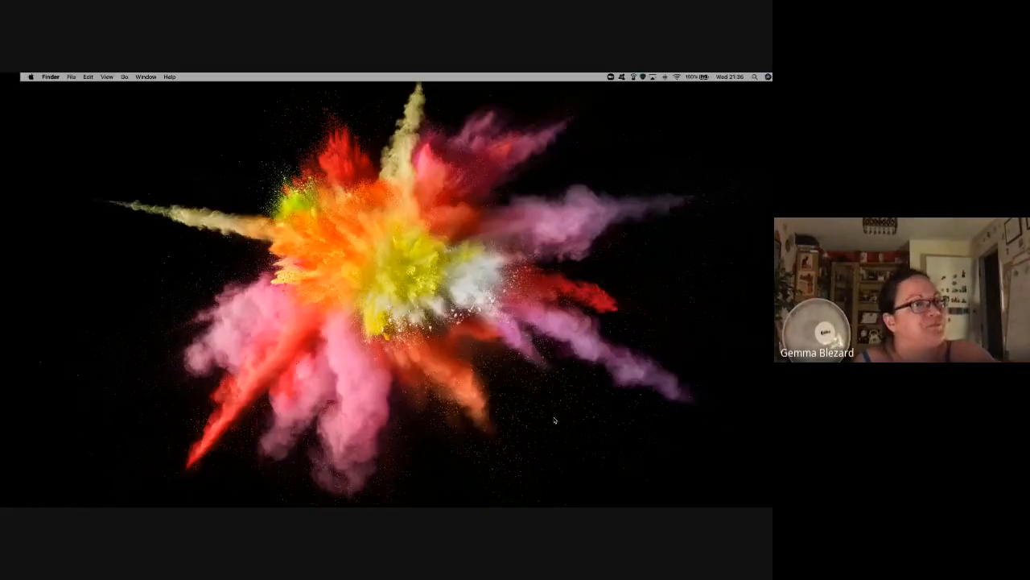
key("ctrl+Left")
key("ctrl+Left")
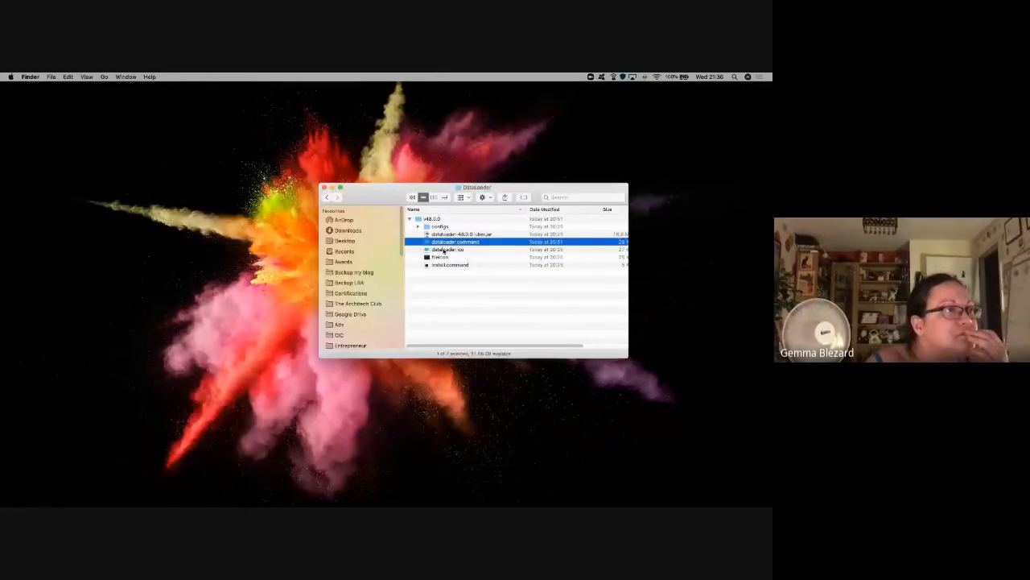
Step: Select the dataloader-48.0.0-uber.jar file and bring the Terminal output window onto this screen
left_click(451, 233)
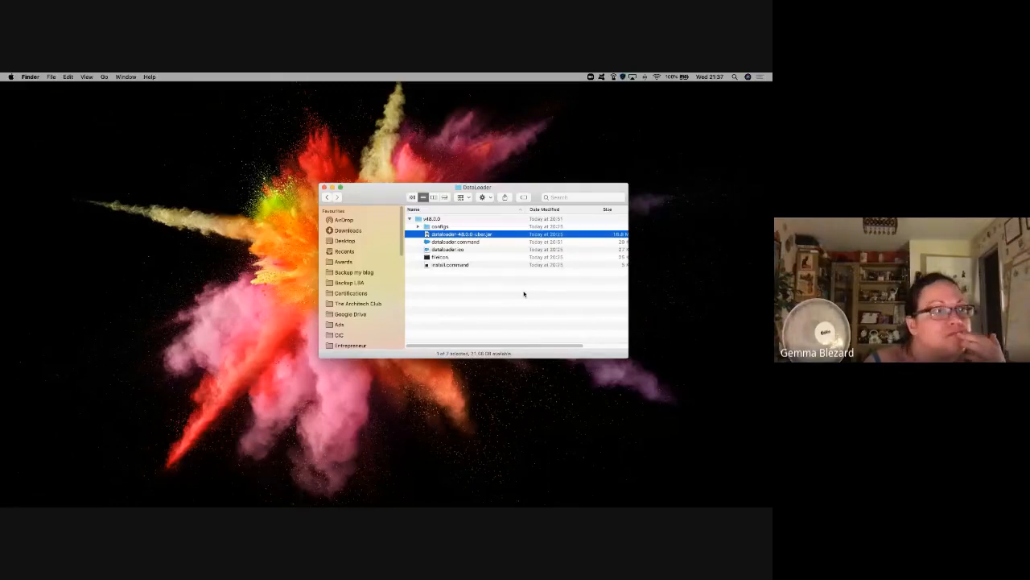
left_click(340, 469)
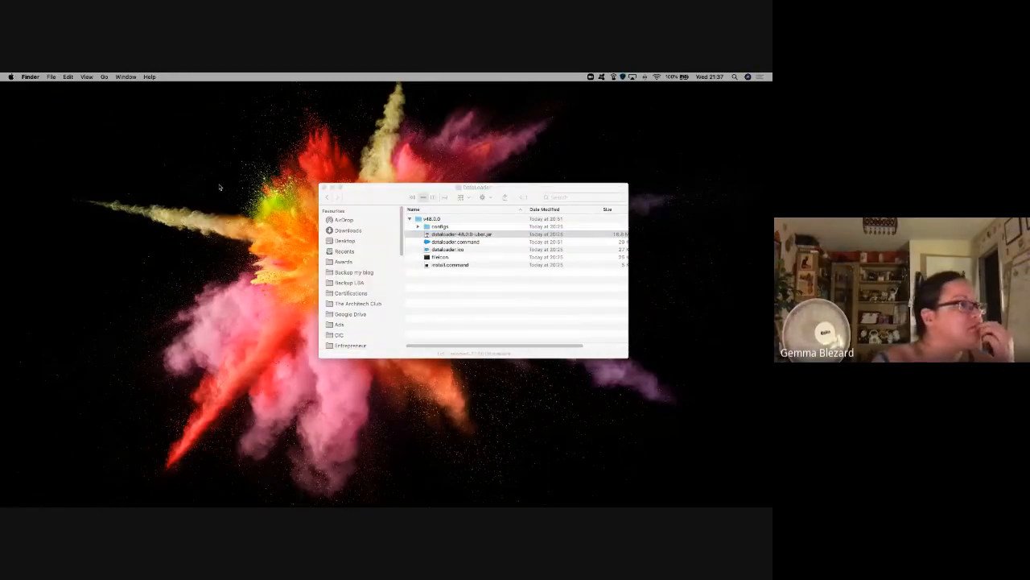
key("ctrl+Right")
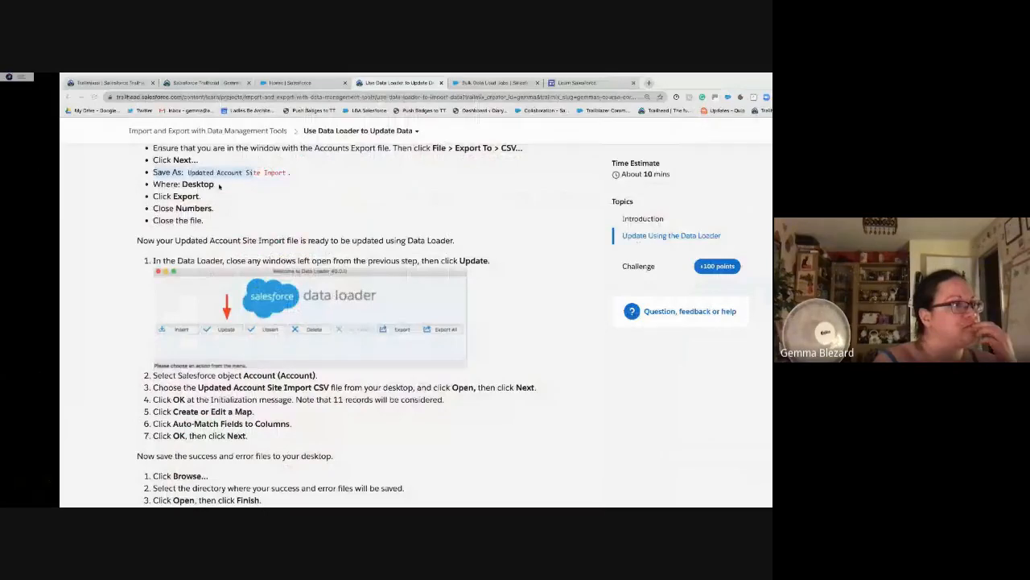
key("ctrl+Left")
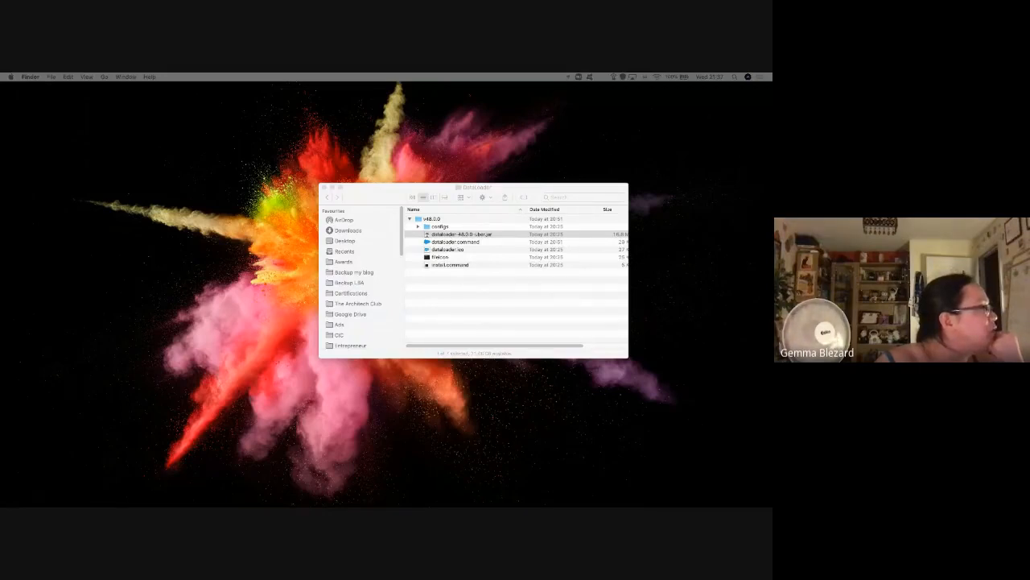
left_click_drag(405, 281, 283, 228)
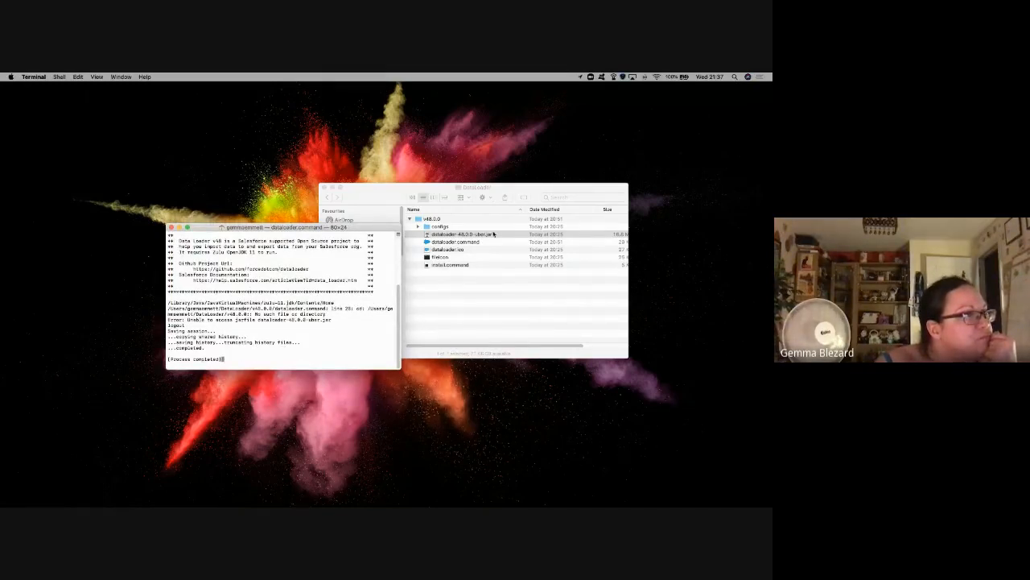
Step: Inspect the dataloader.command script in TextEdit, then close it
left_click(474, 245)
left_click(456, 242)
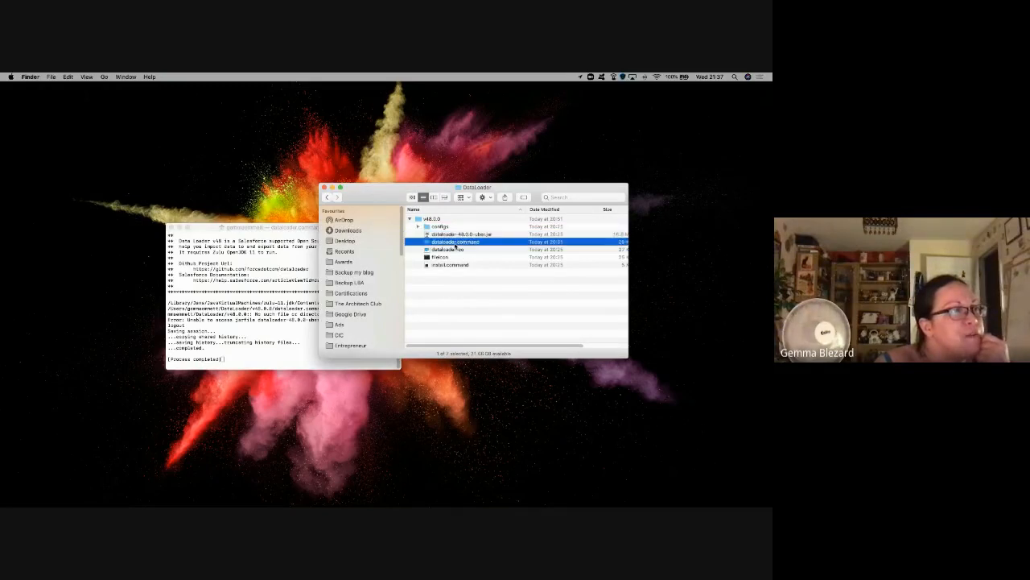
right_click(455, 244)
mouse_move(530, 256)
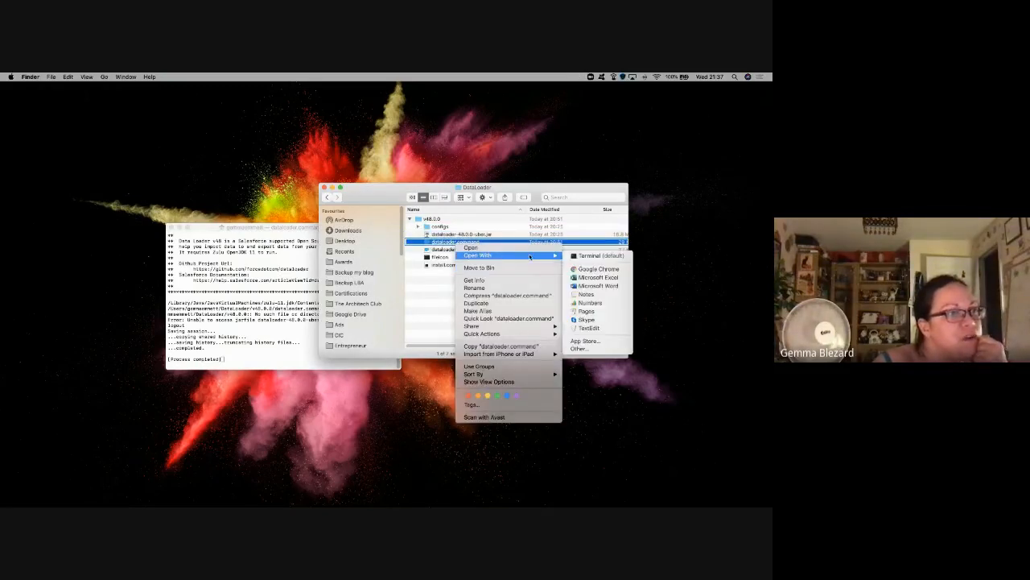
left_click(590, 327)
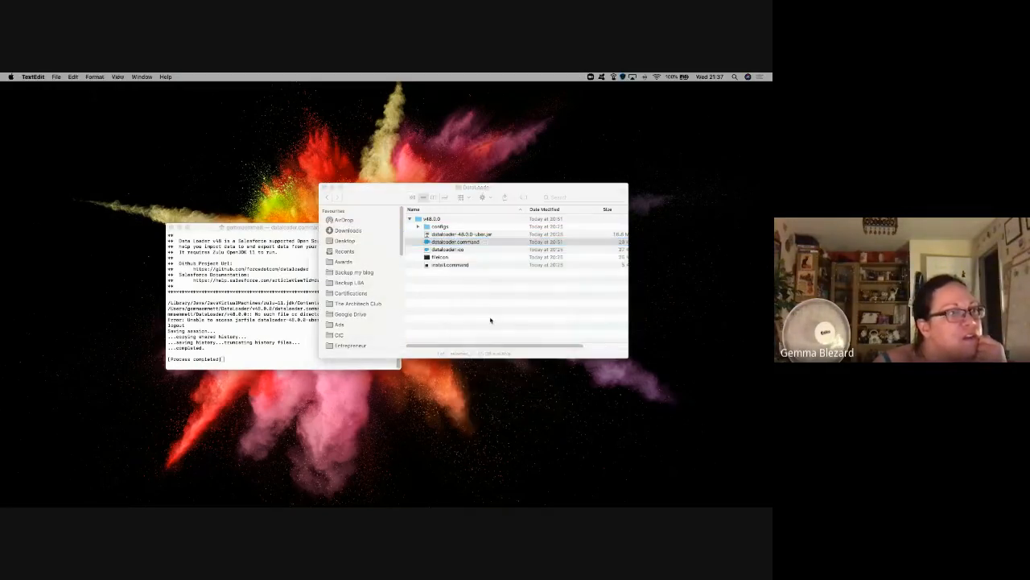
scroll(247, 252, "down", 2)
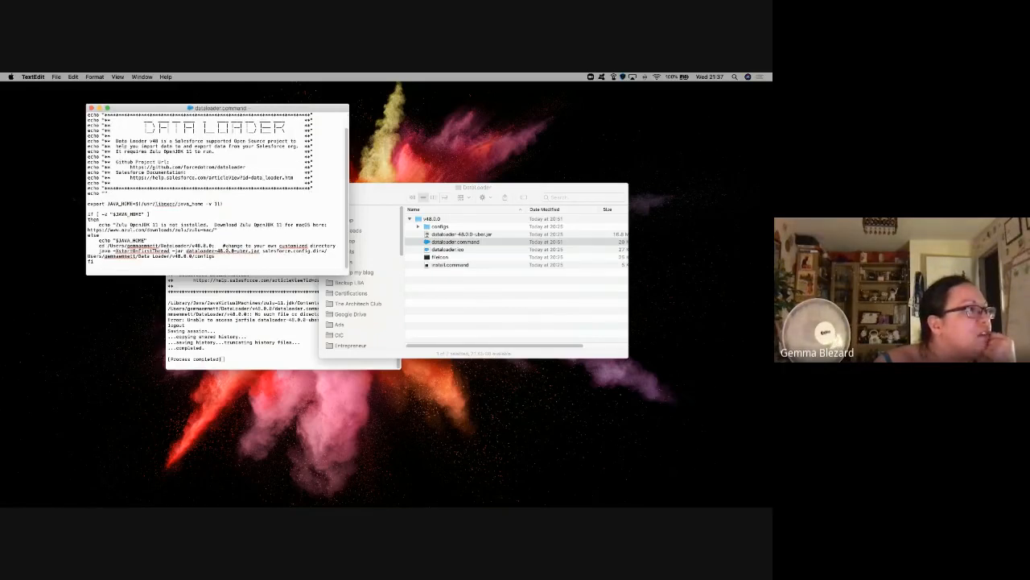
left_click(91, 107)
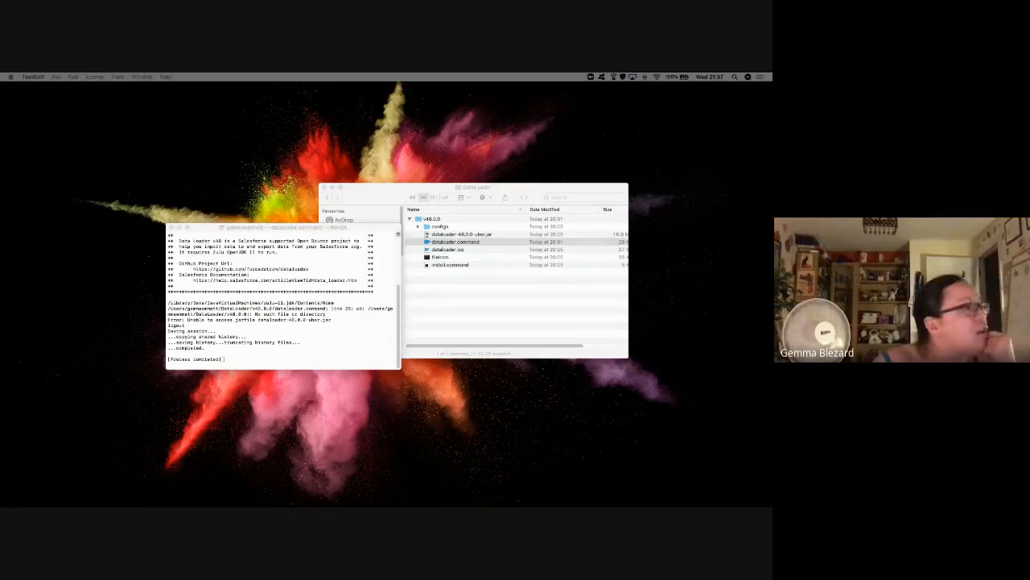
Step: Drop dataloader.command onto Terminal to run it and view the output
left_click_drag(0, 198, 523, 301)
left_click_drag(483, 241, 536, 463)
left_click(536, 463)
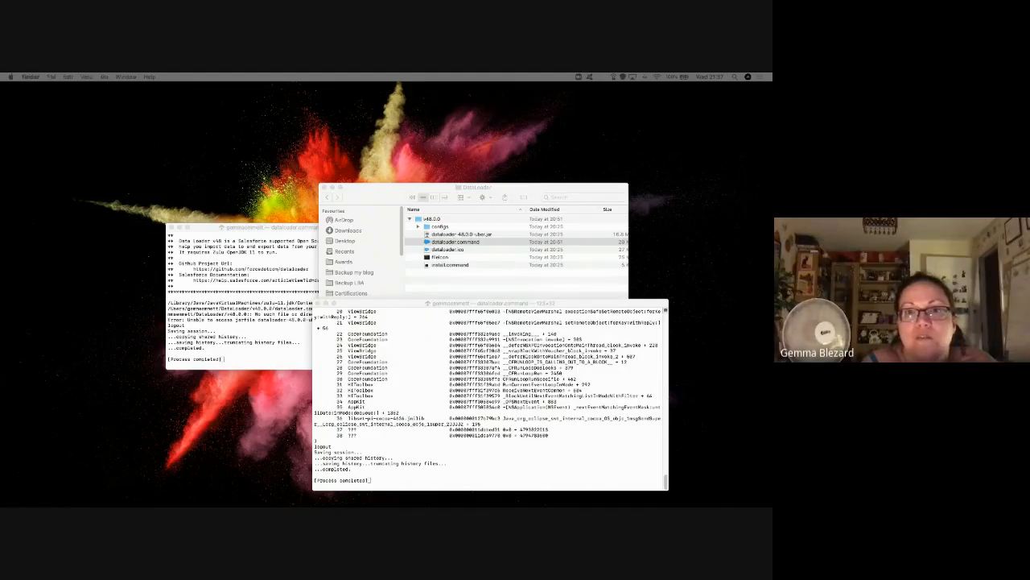
Step: Close both old Terminal windows
left_click_drag(562, 153, 481, 136)
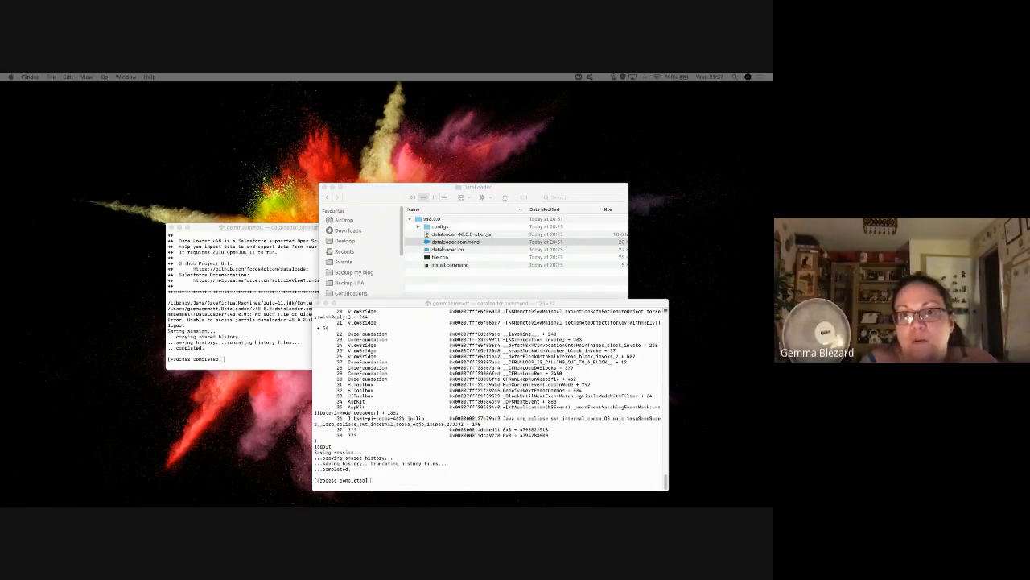
left_click(442, 373)
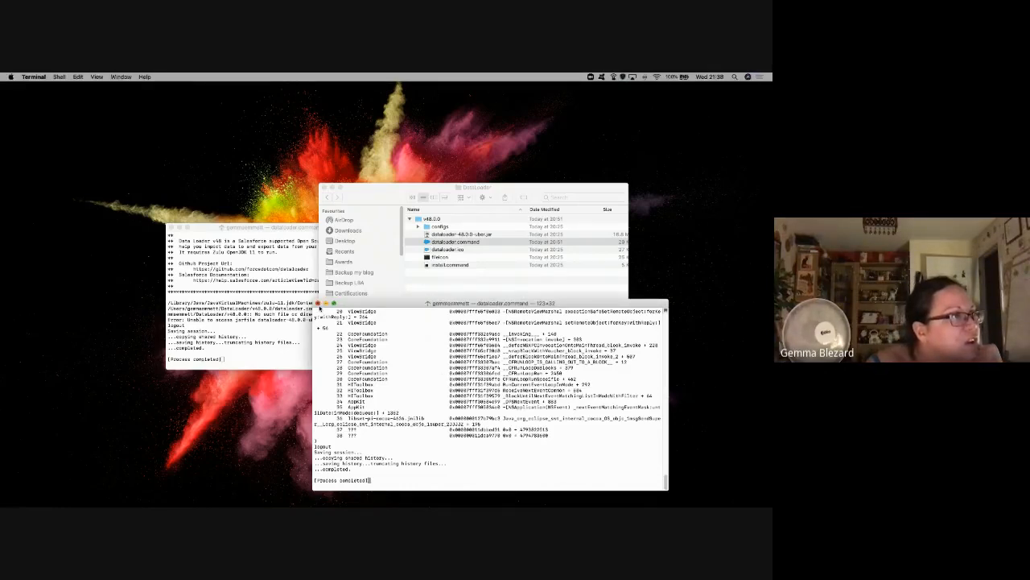
left_click(318, 303)
left_click(171, 227)
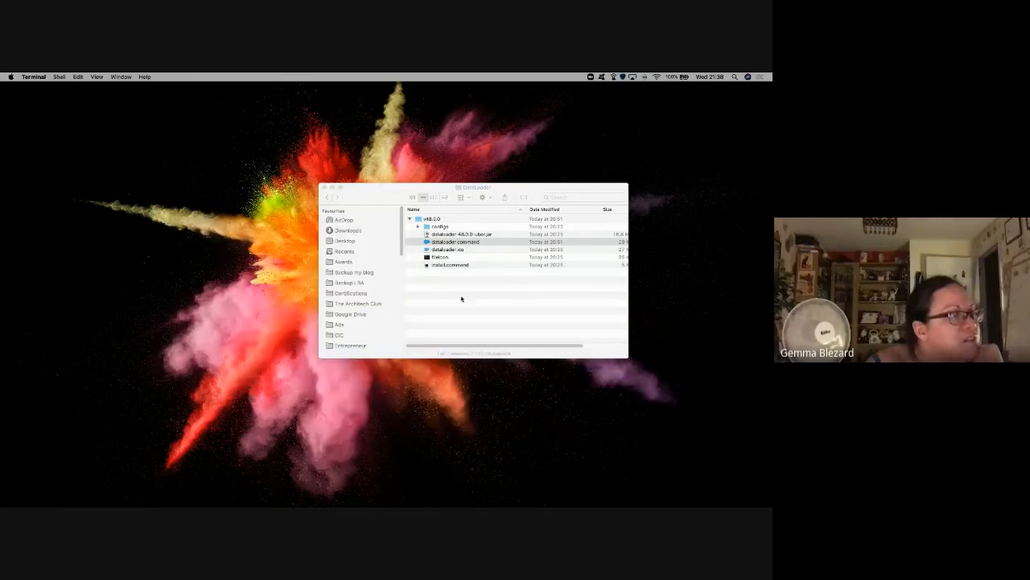
Step: Run dataloader.command again from Finder, which fails with the jarfile error
left_click(454, 242)
double_click(455, 243)
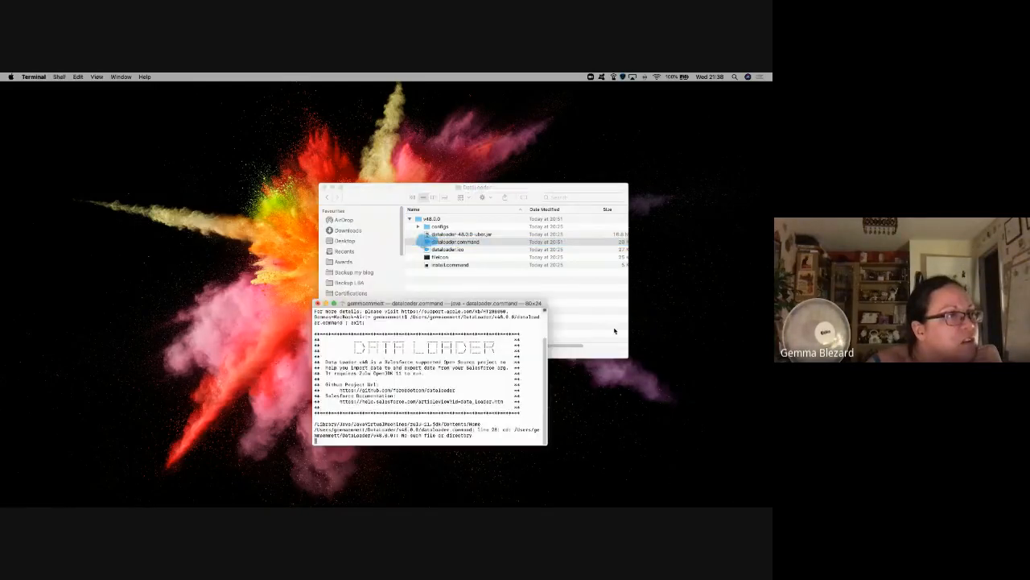
left_click(352, 239)
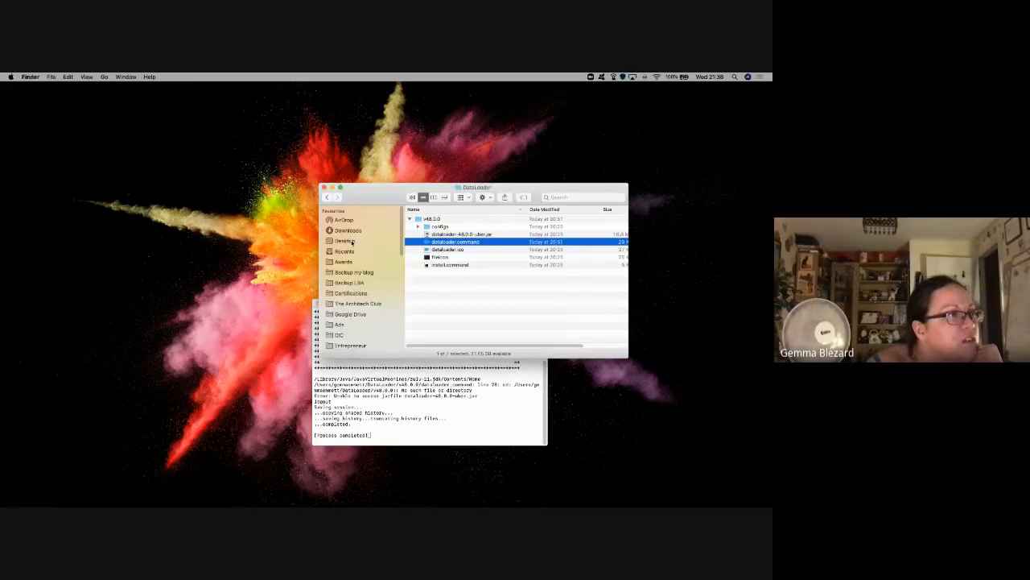
Step: Open the Applications folder and try launching DataLoader 48.0.0
left_click(353, 240)
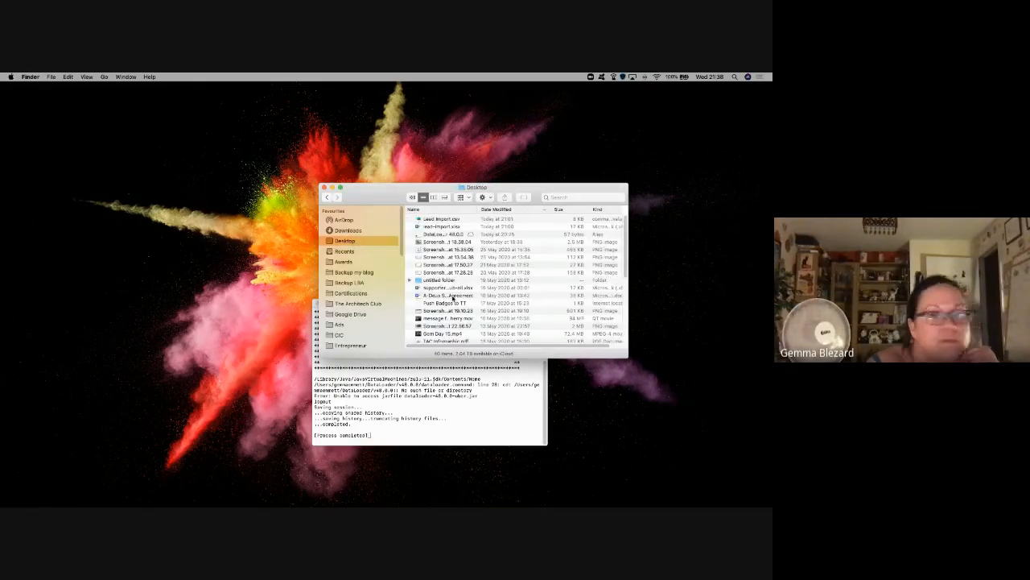
scroll(453, 297, "down", 10)
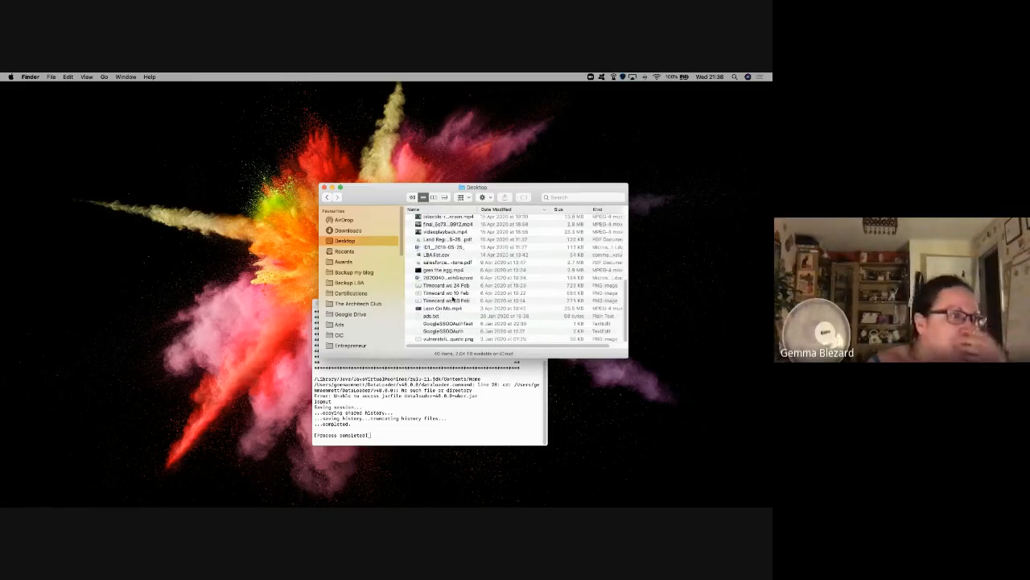
scroll(453, 296, "up", 10)
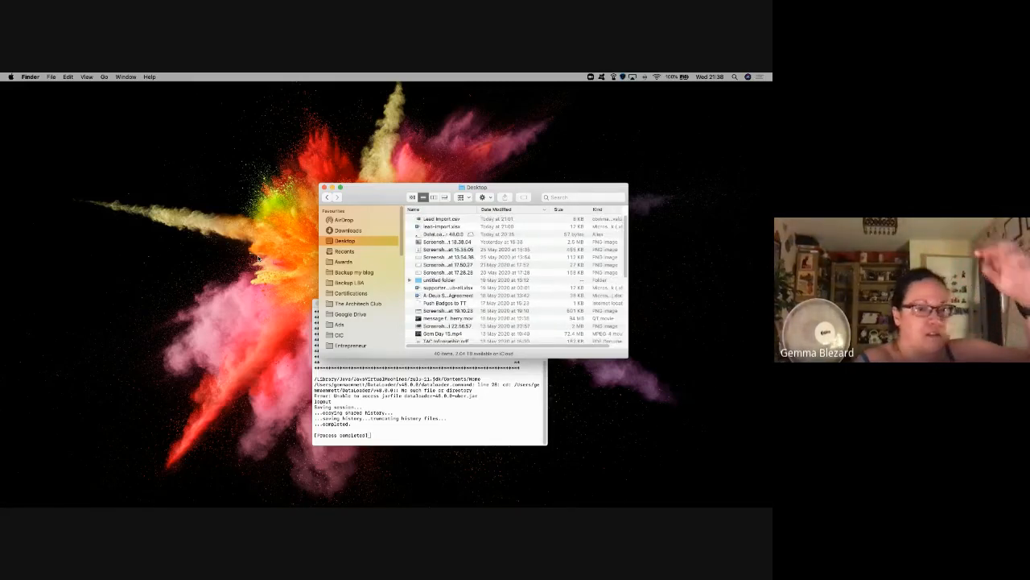
scroll(396, 266, "down", 5)
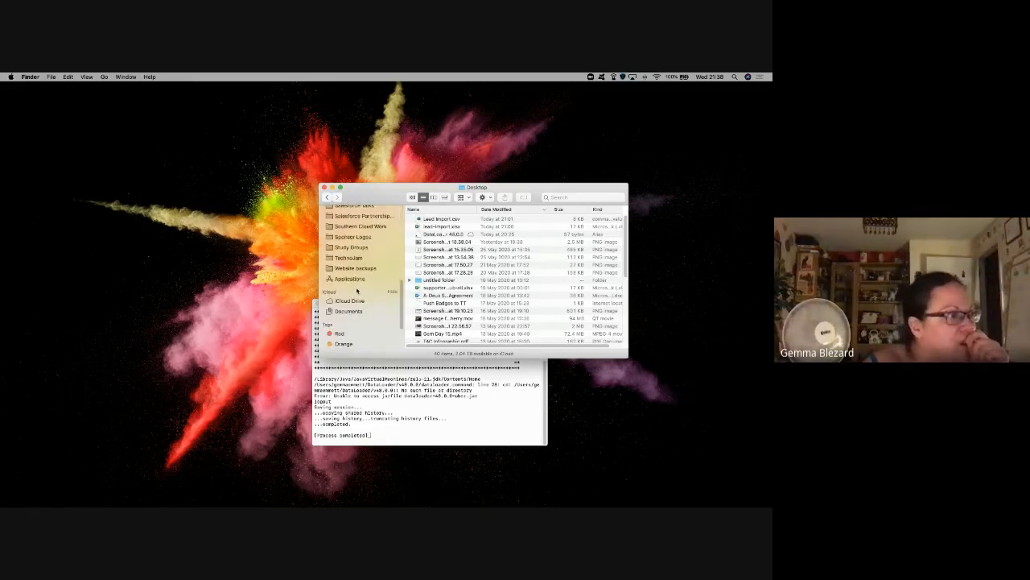
left_click(375, 278)
scroll(445, 292, "up", 1)
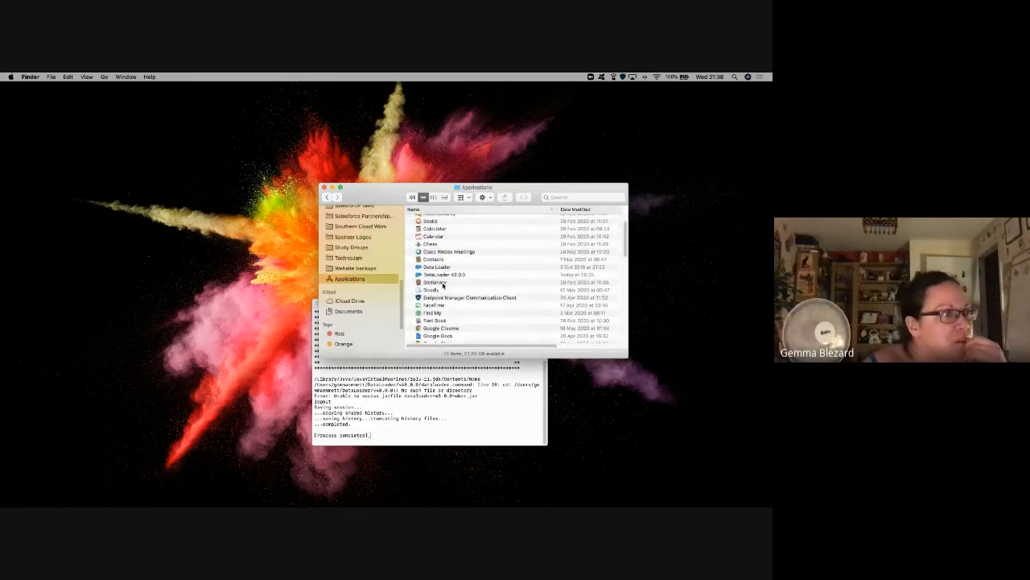
left_click(444, 275)
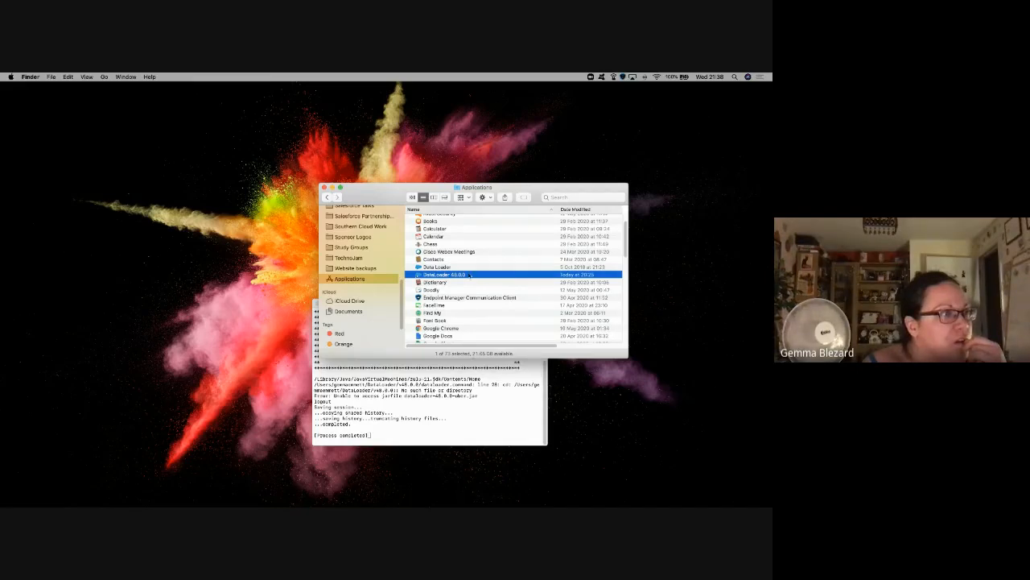
double_click(455, 274)
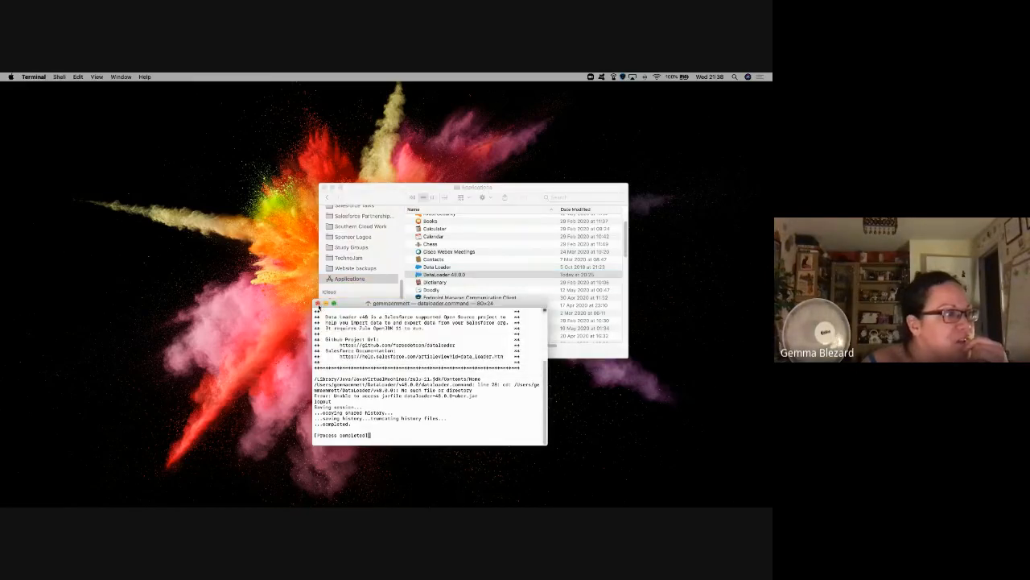
Step: Close the failed Terminal window, quit Terminal, and open the older Data Loader app
left_click(318, 304)
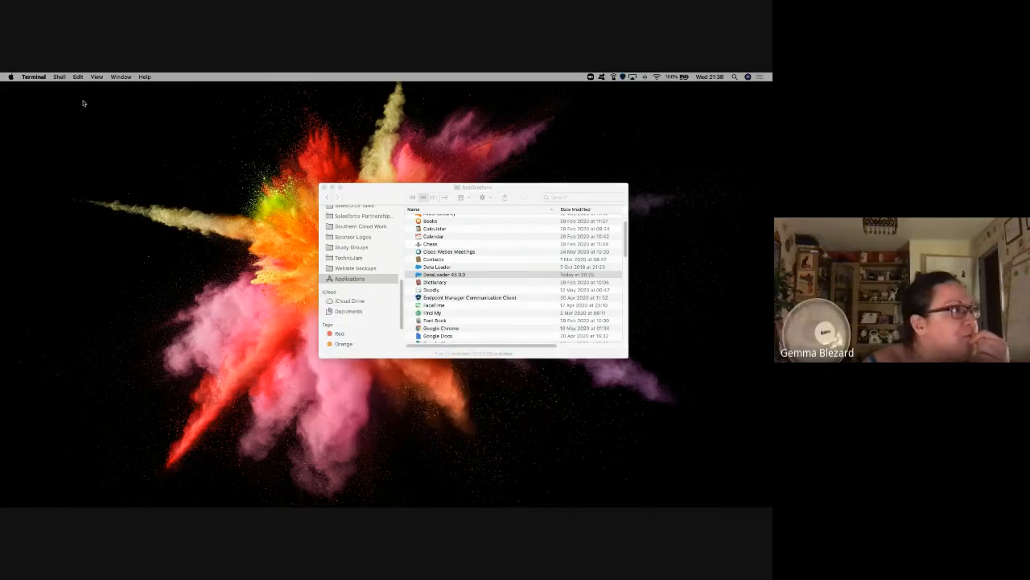
left_click(34, 77)
left_click(74, 159)
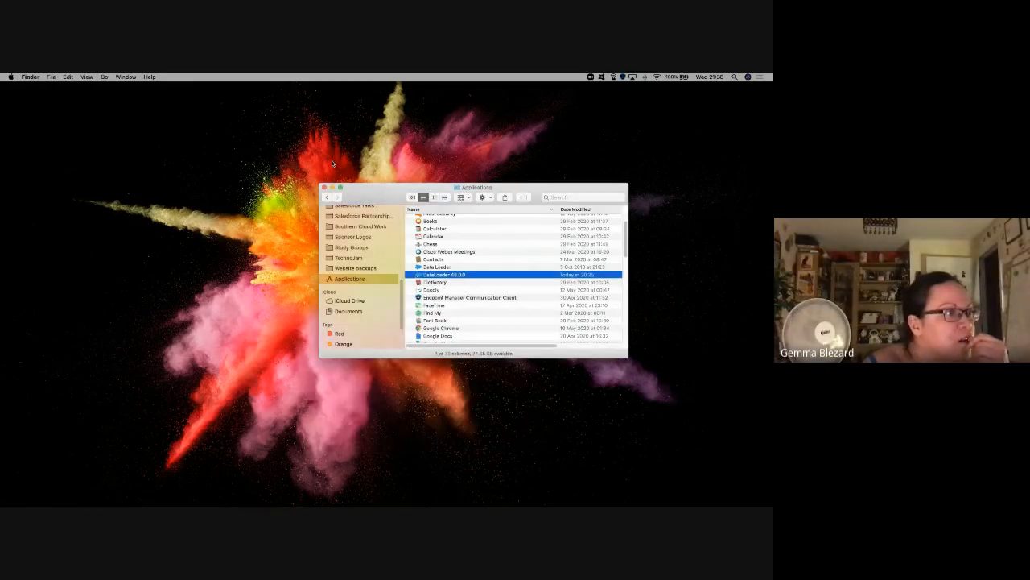
left_click(420, 268)
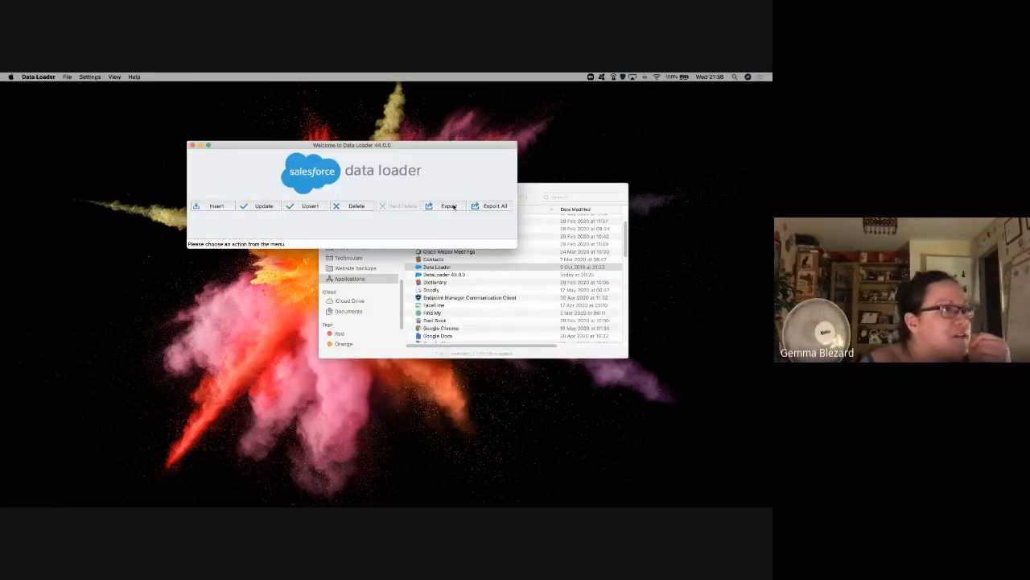
Step: Start an Update and log in to Production via OAuth, entering the account password and allowing access
left_click(256, 206)
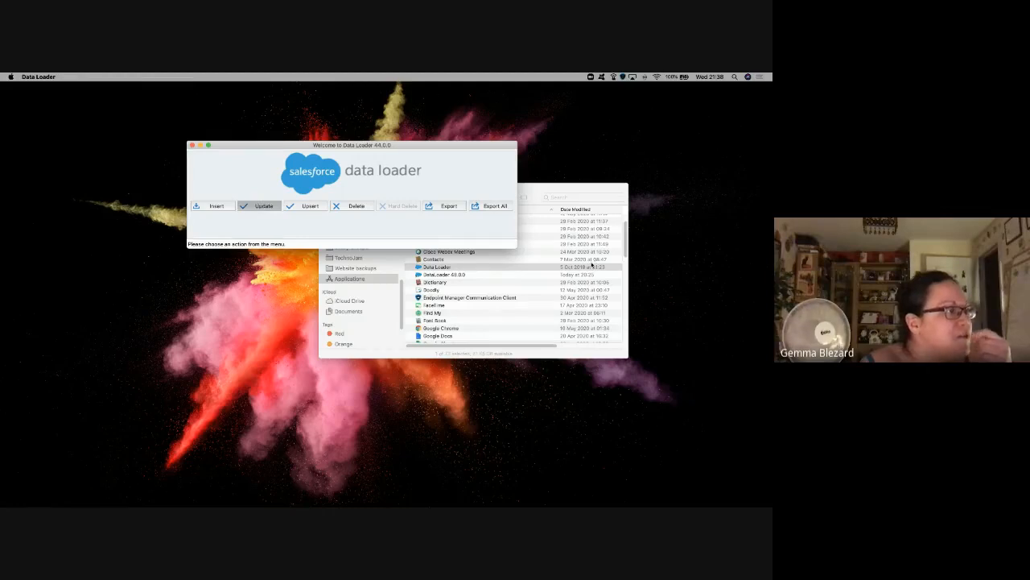
left_click(427, 246)
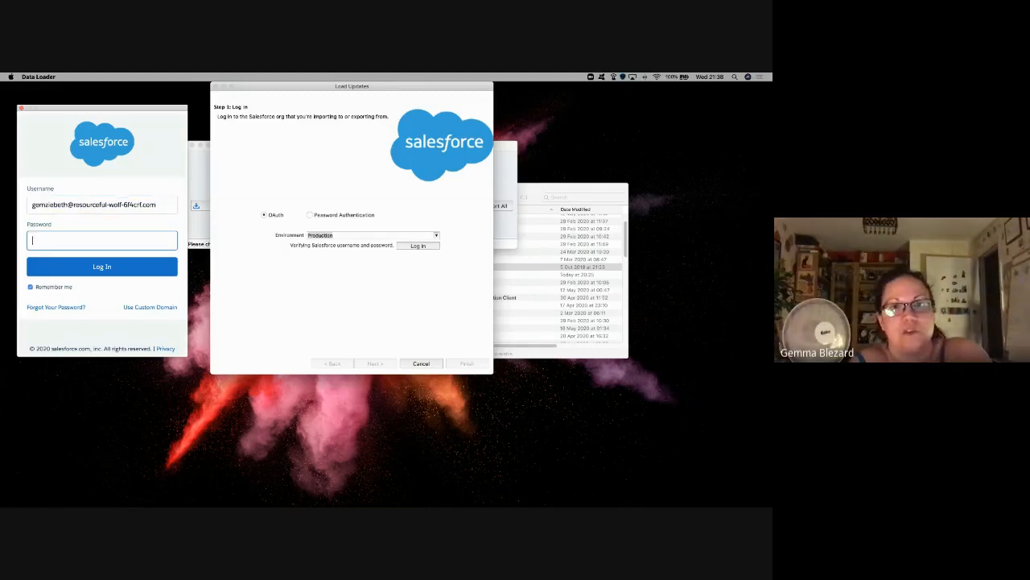
key("super+Tab")
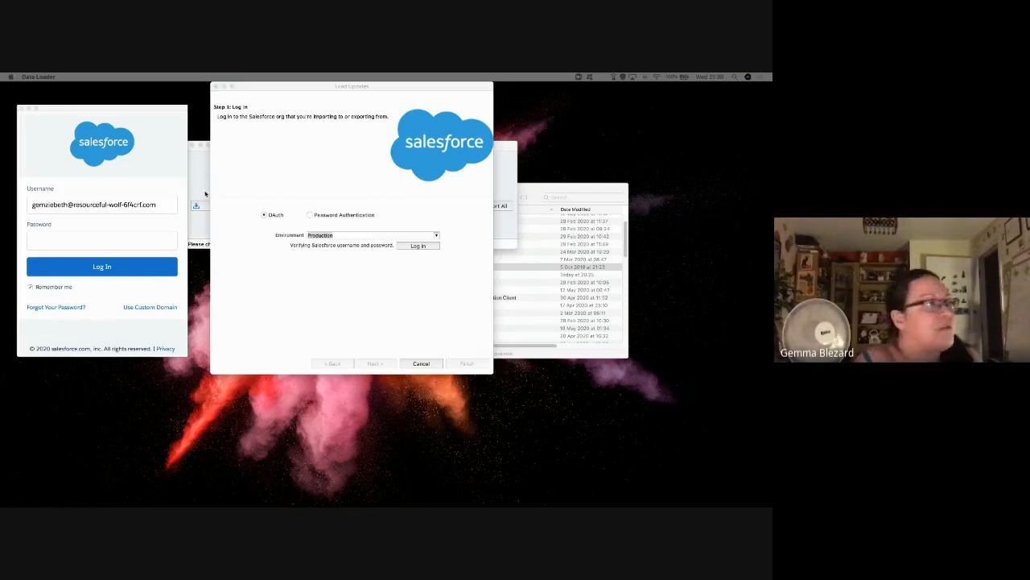
left_click(68, 235)
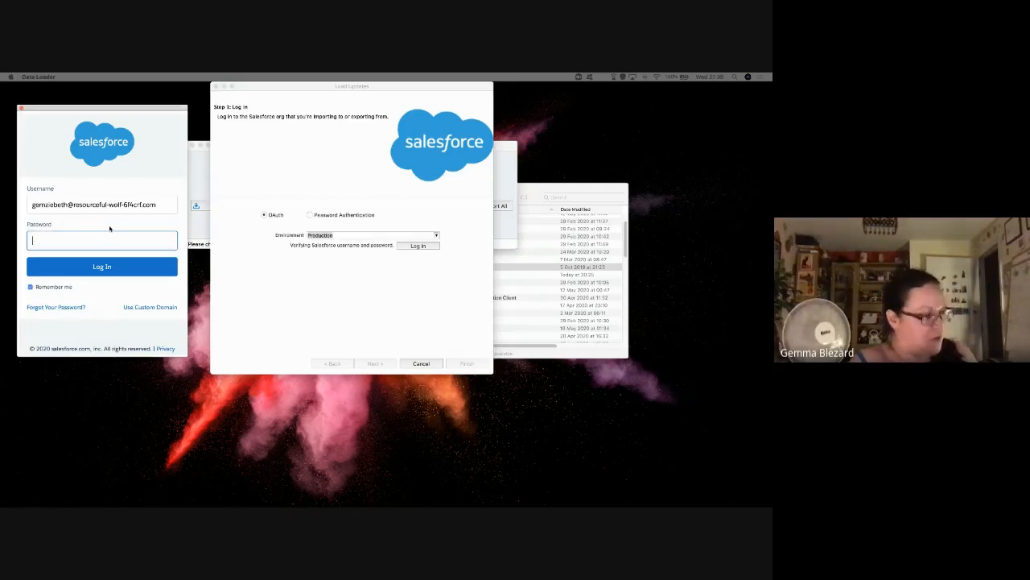
key("super+v")
left_click(122, 269)
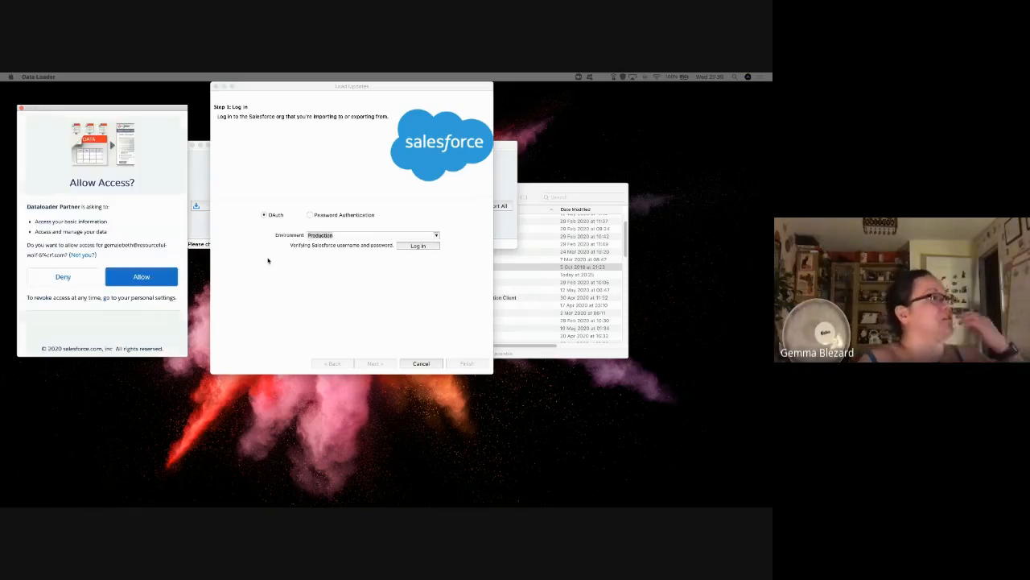
left_click(139, 279)
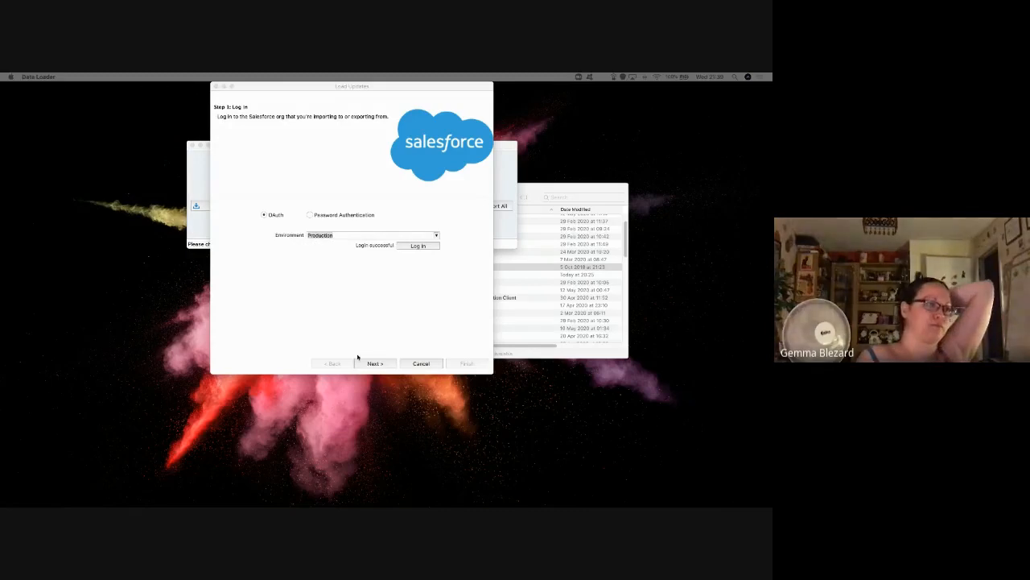
Step: Choose the Account object and the update CSV from the Account Updates folder
left_click(375, 363)
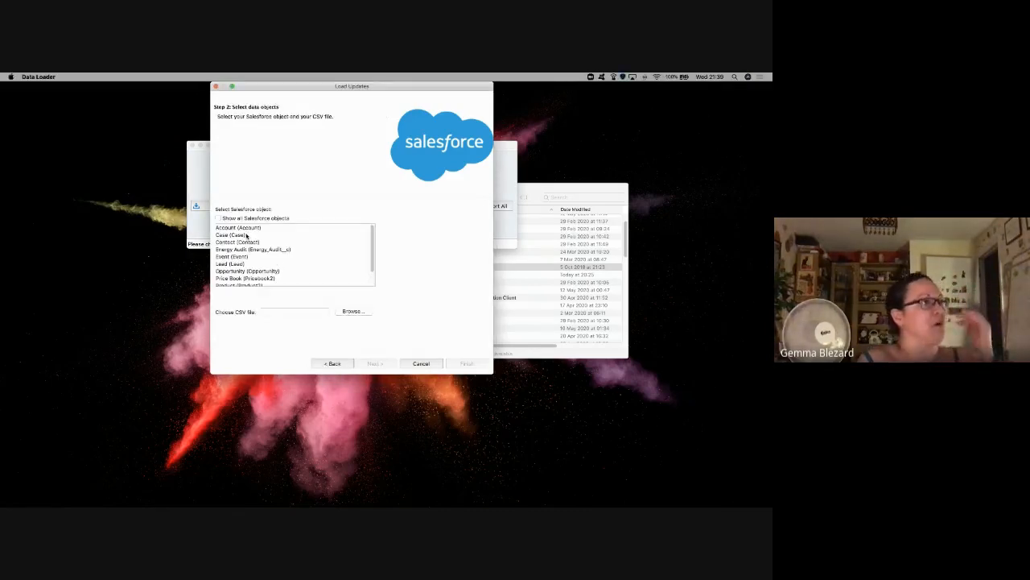
left_click(247, 227)
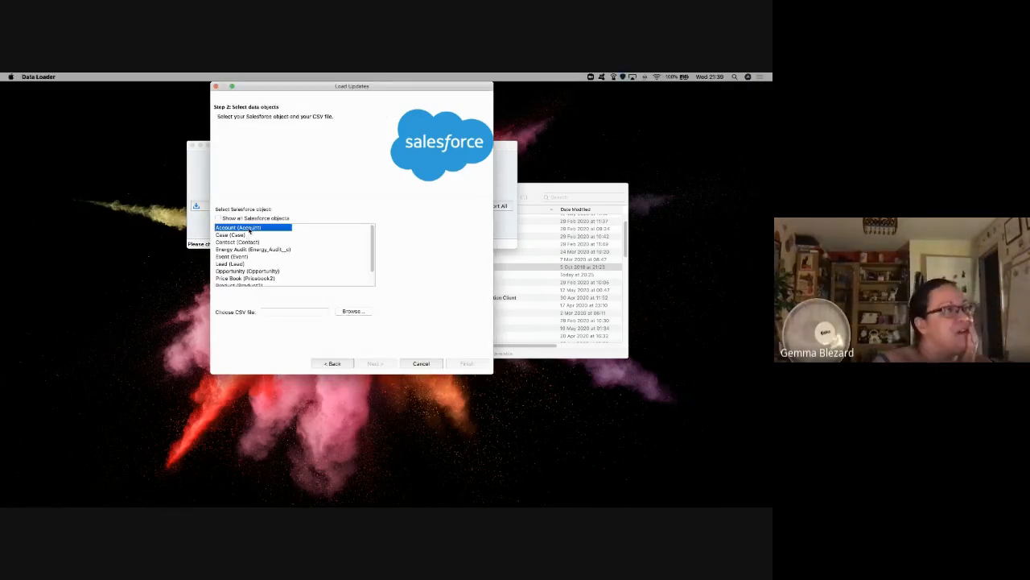
left_click(369, 312)
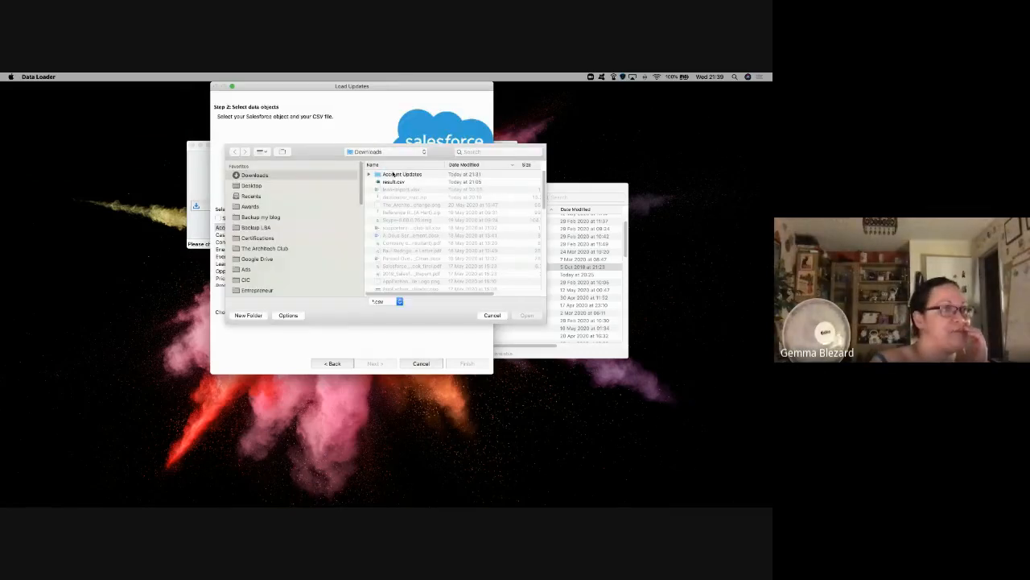
left_click(396, 175)
double_click(421, 177)
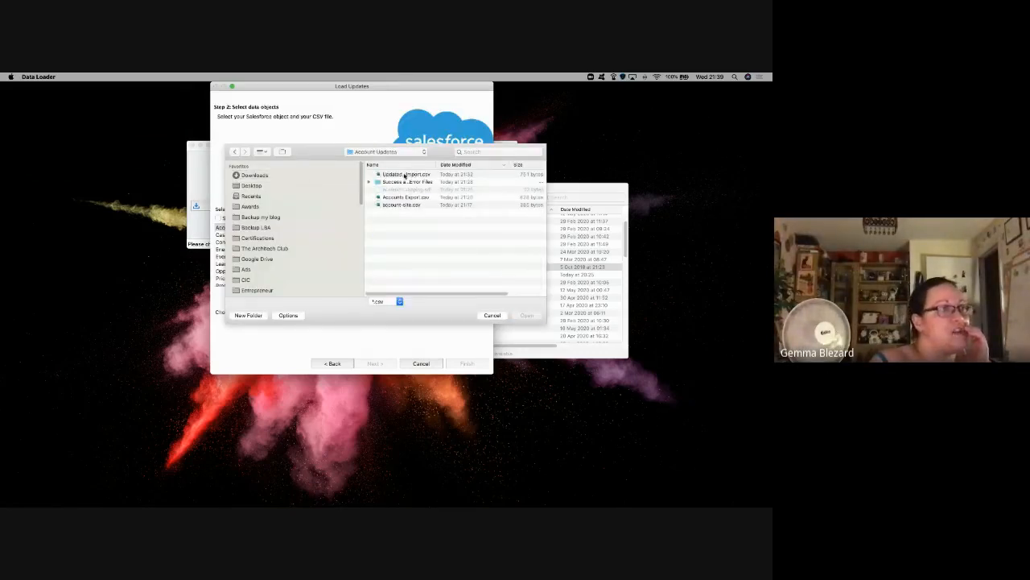
double_click(405, 175)
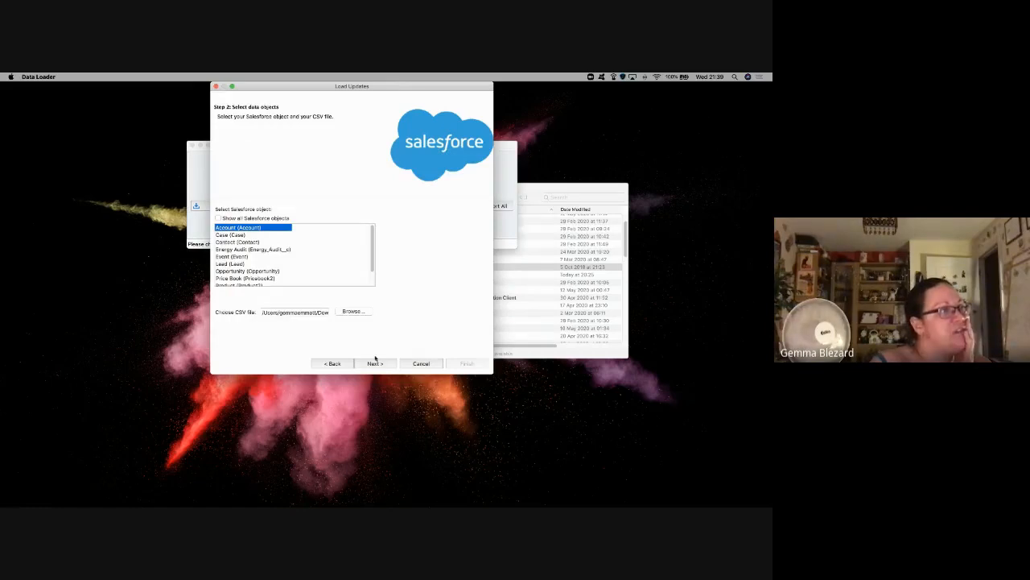
left_click(377, 364)
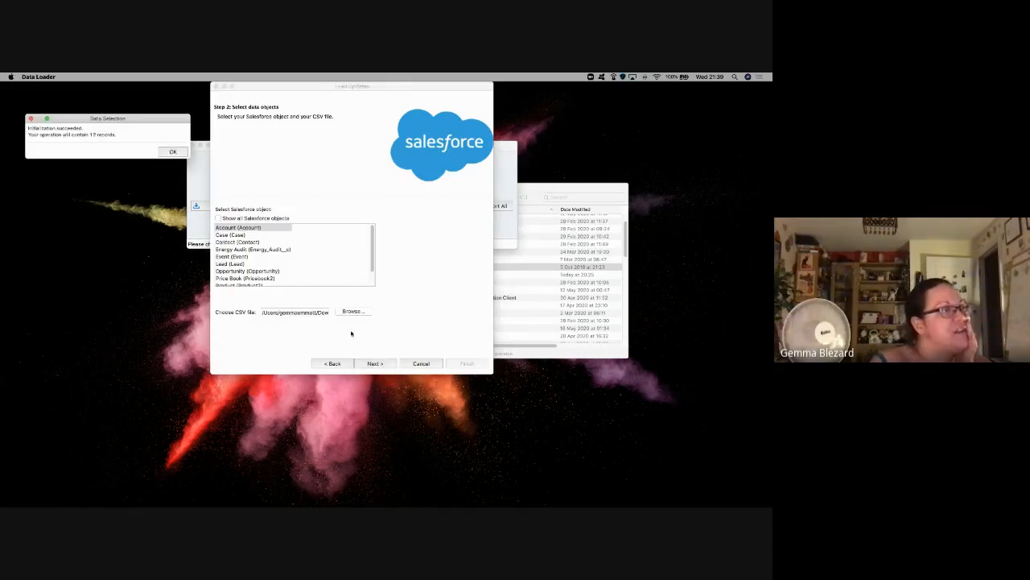
Step: Accept the 12-record initialization and auto-match columns to AccountNumber, Id, Name and Site
left_click(168, 151)
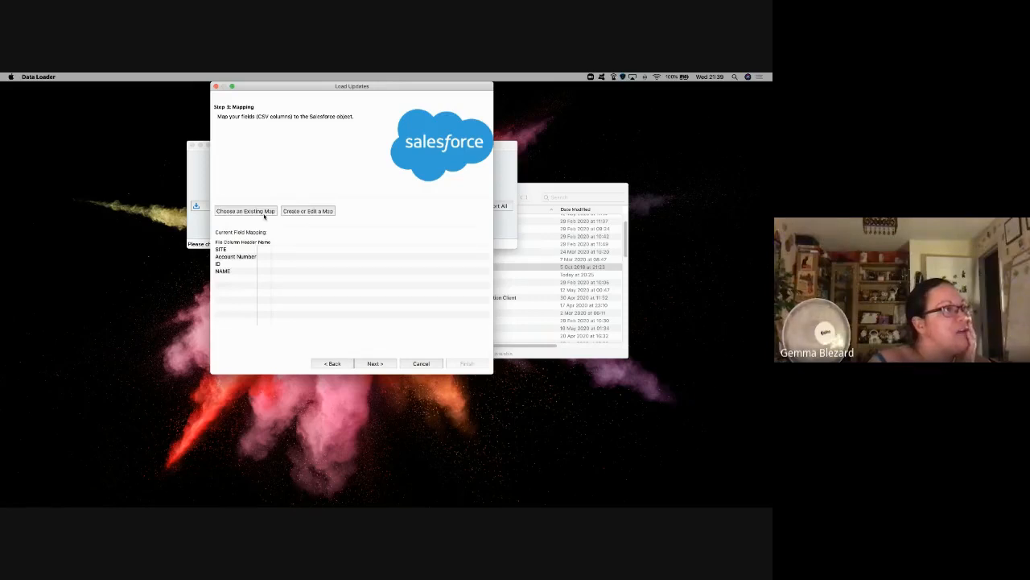
left_click(301, 212)
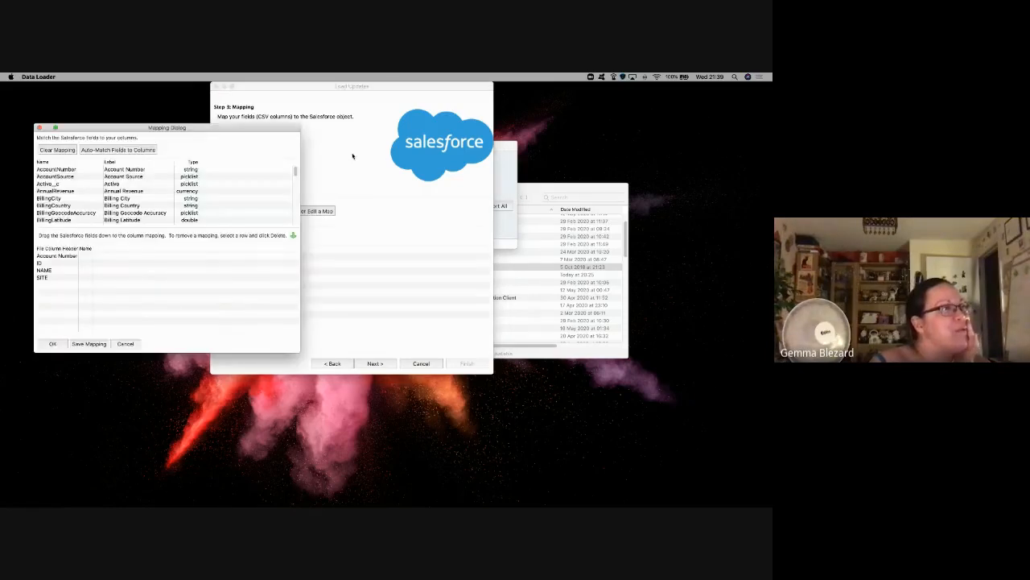
left_click(106, 150)
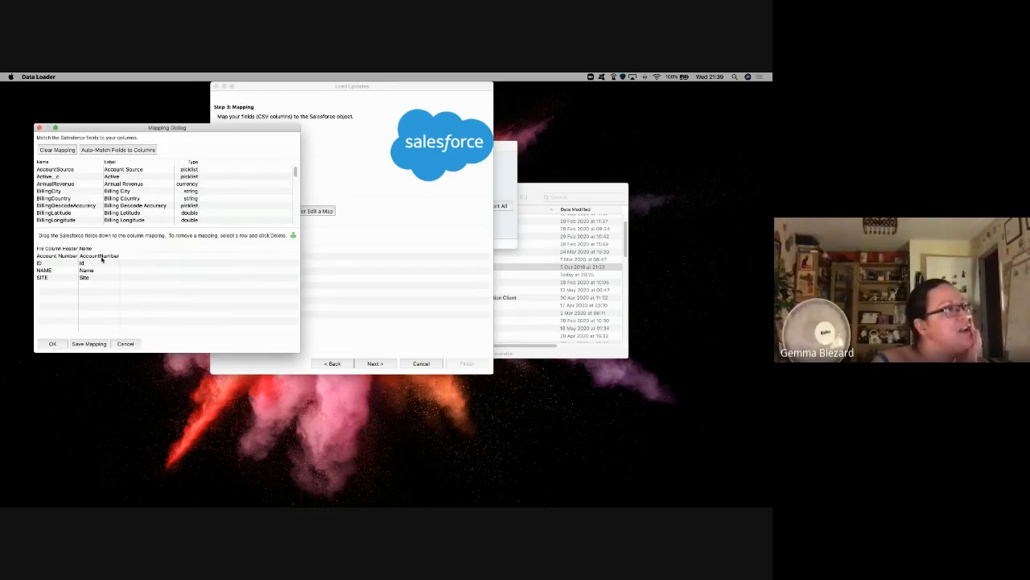
left_click(52, 343)
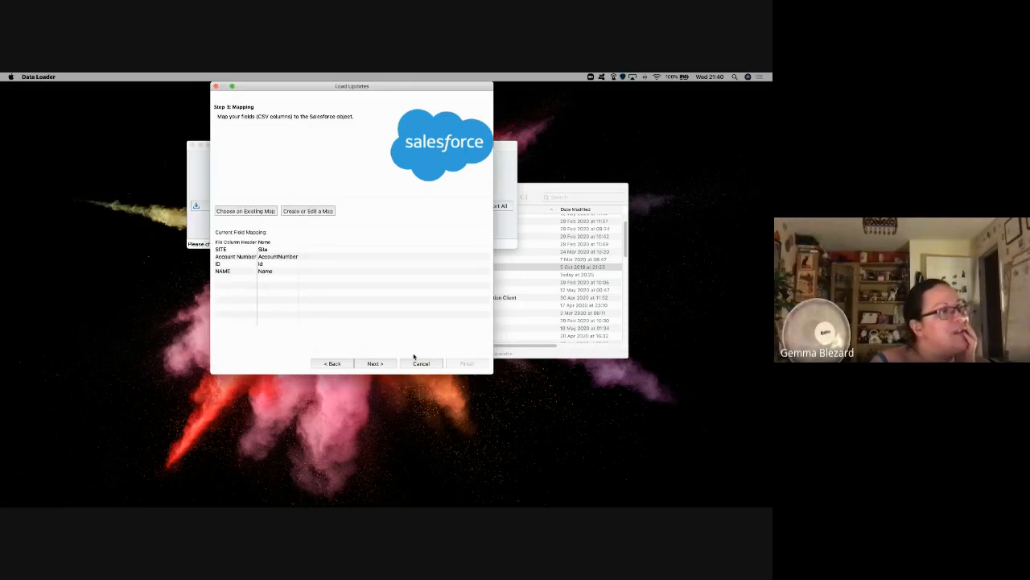
left_click(376, 364)
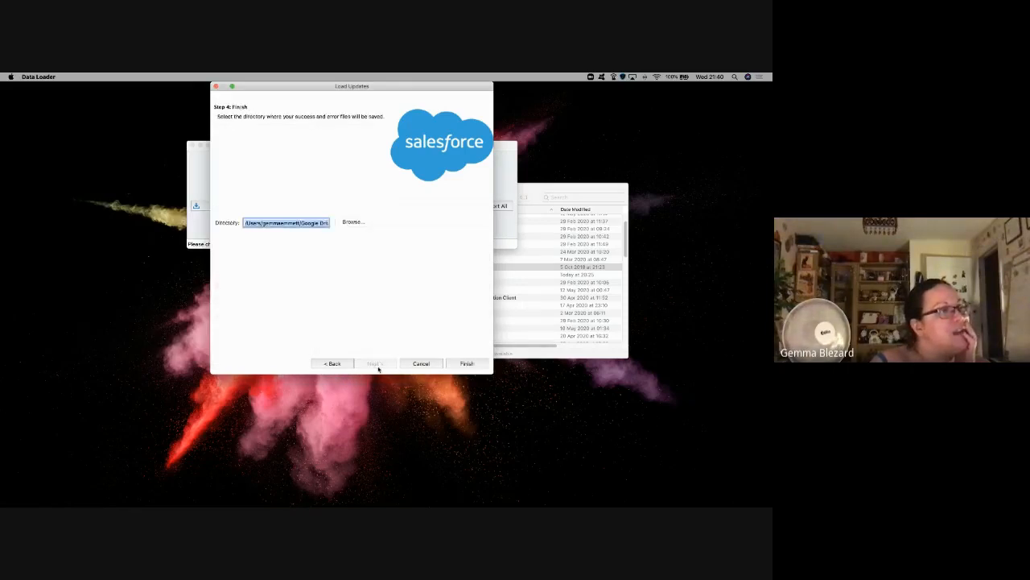
Step: Save results to the Success and Error Files folder, then start the update and confirm the warning
left_click(353, 222)
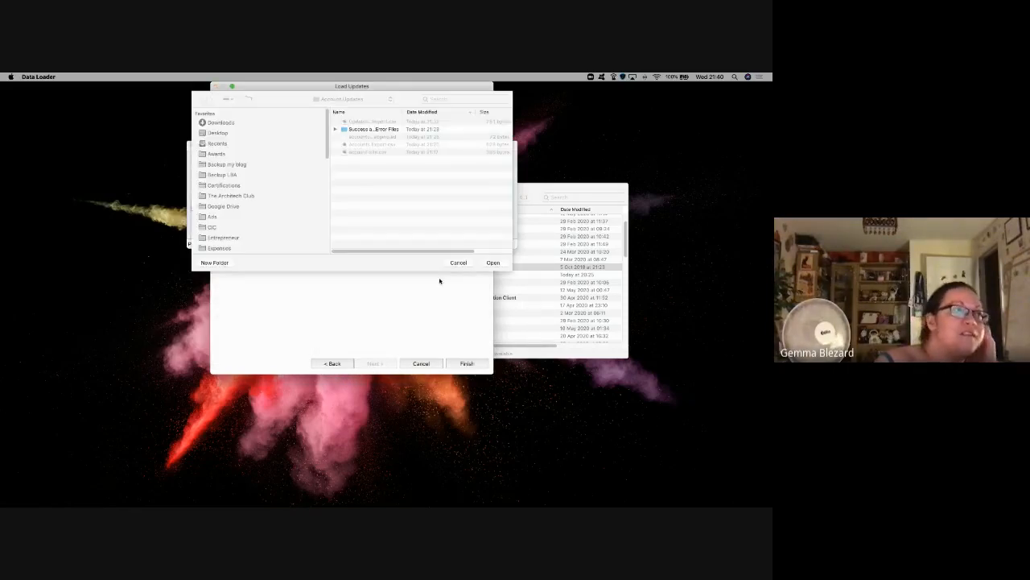
double_click(350, 130)
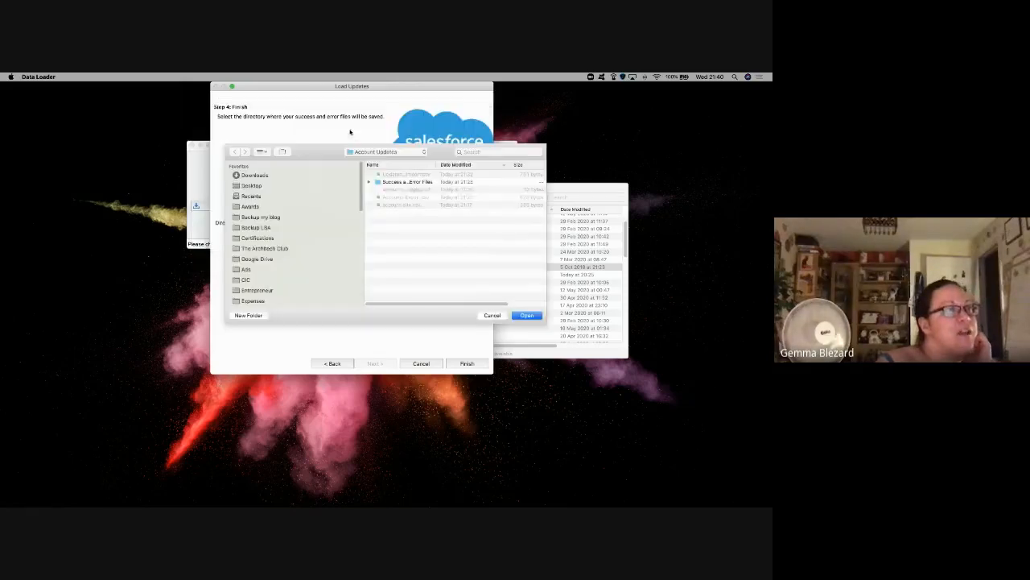
left_click(235, 153)
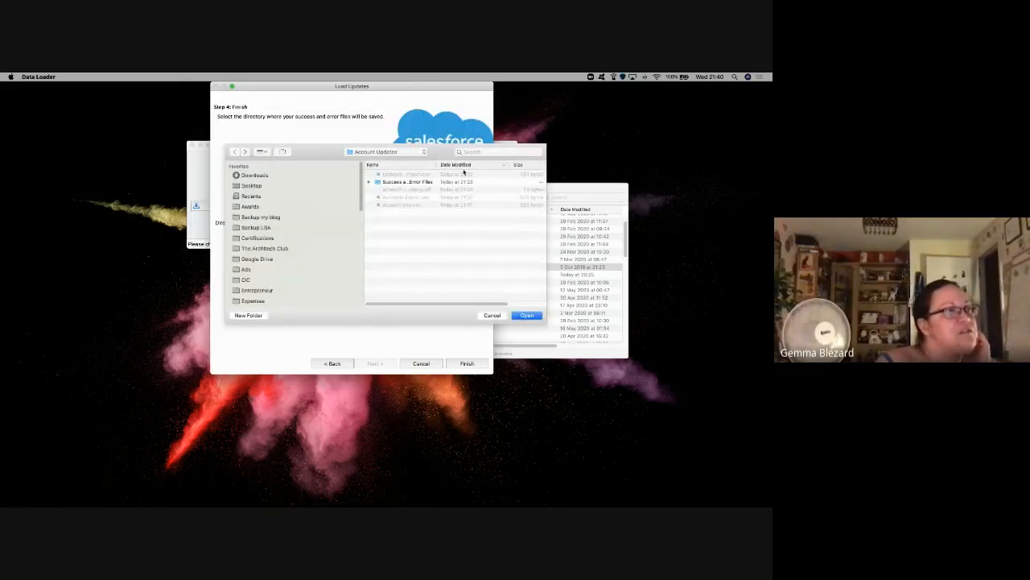
left_click(483, 152)
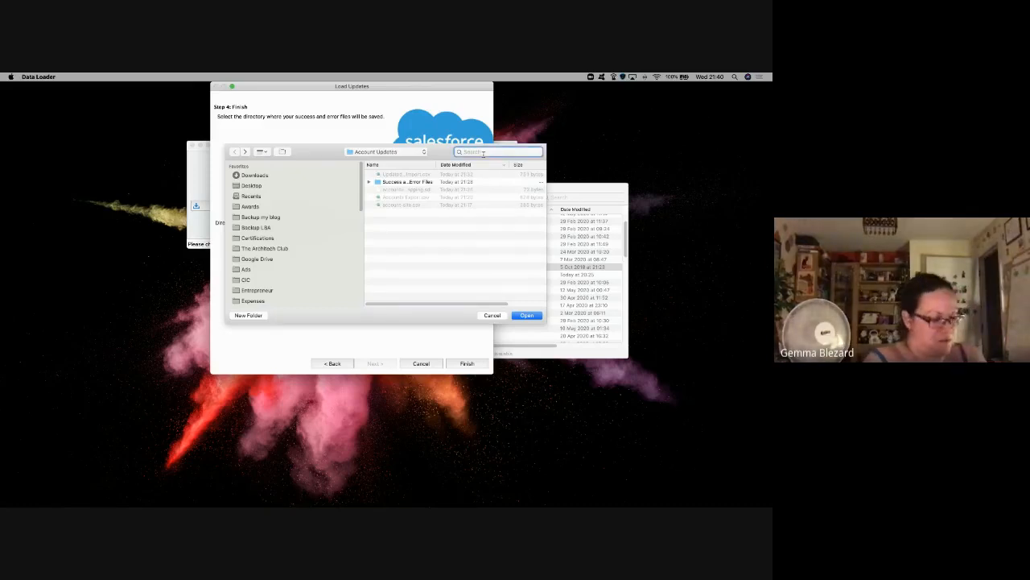
type("success")
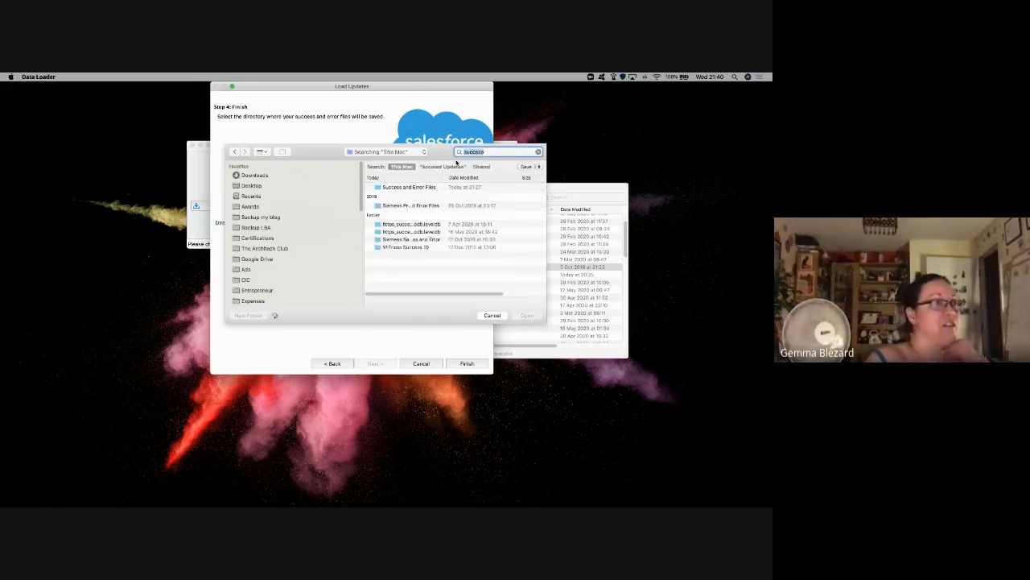
double_click(437, 186)
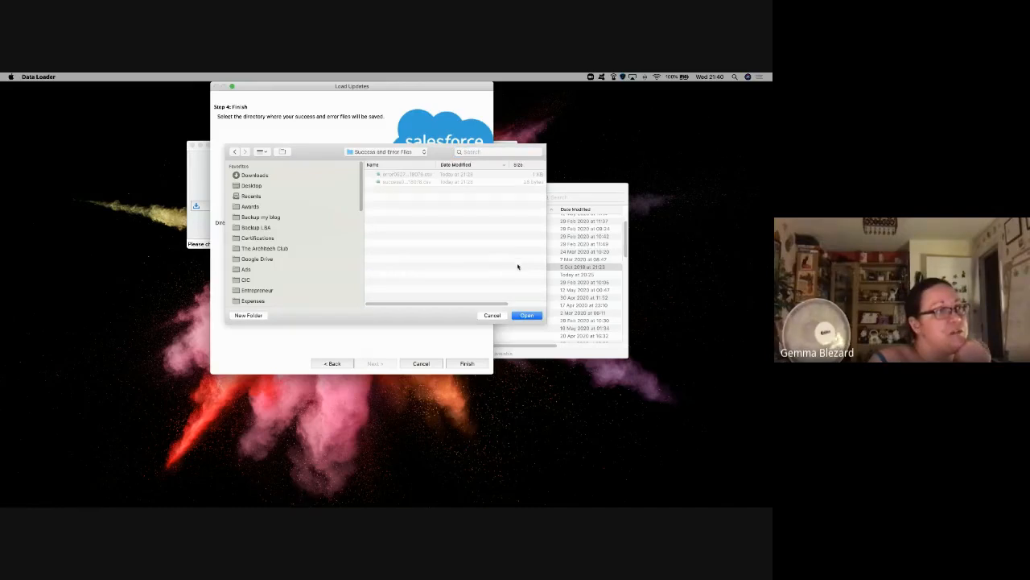
left_click(528, 315)
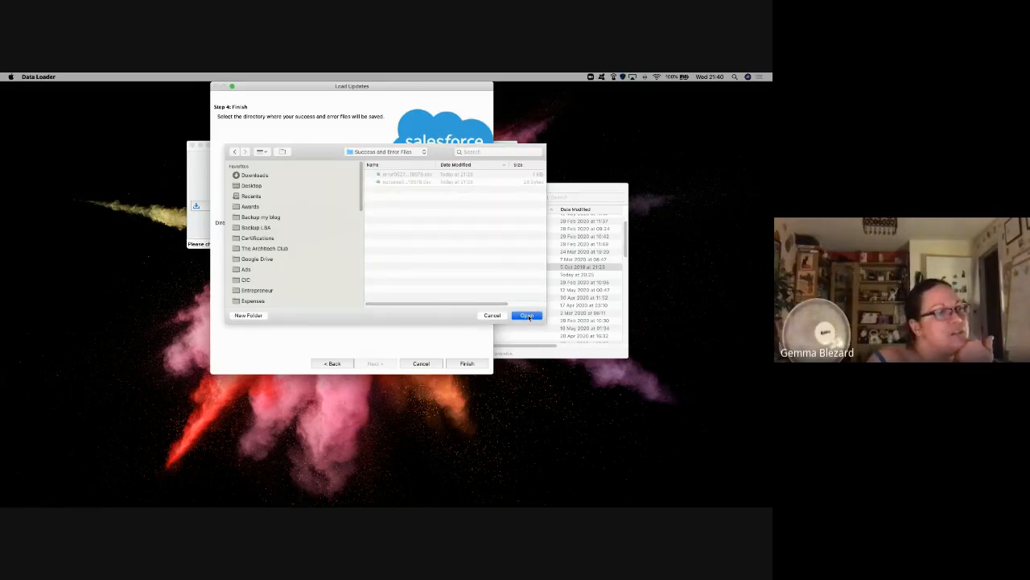
left_click(467, 363)
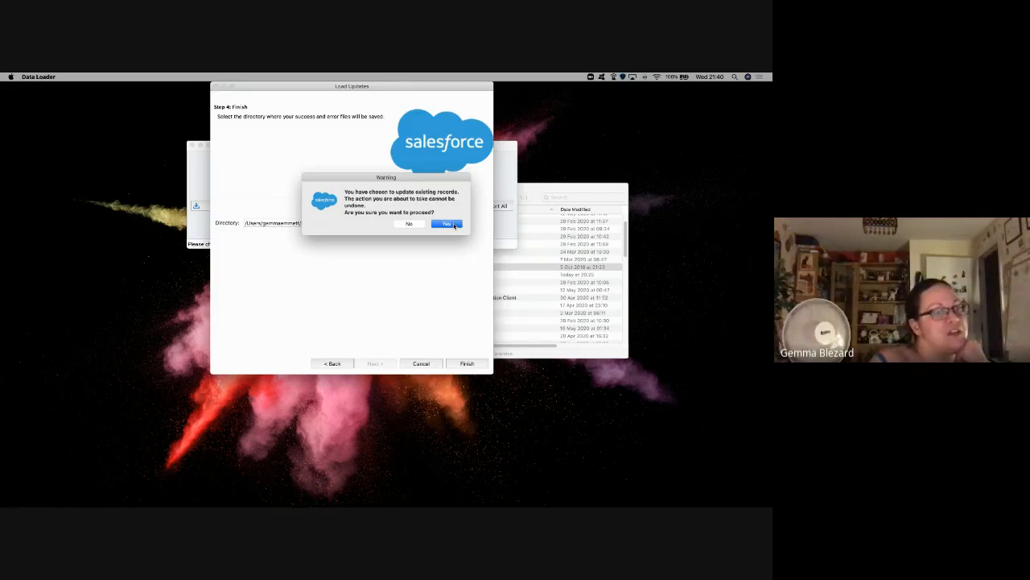
left_click(448, 224)
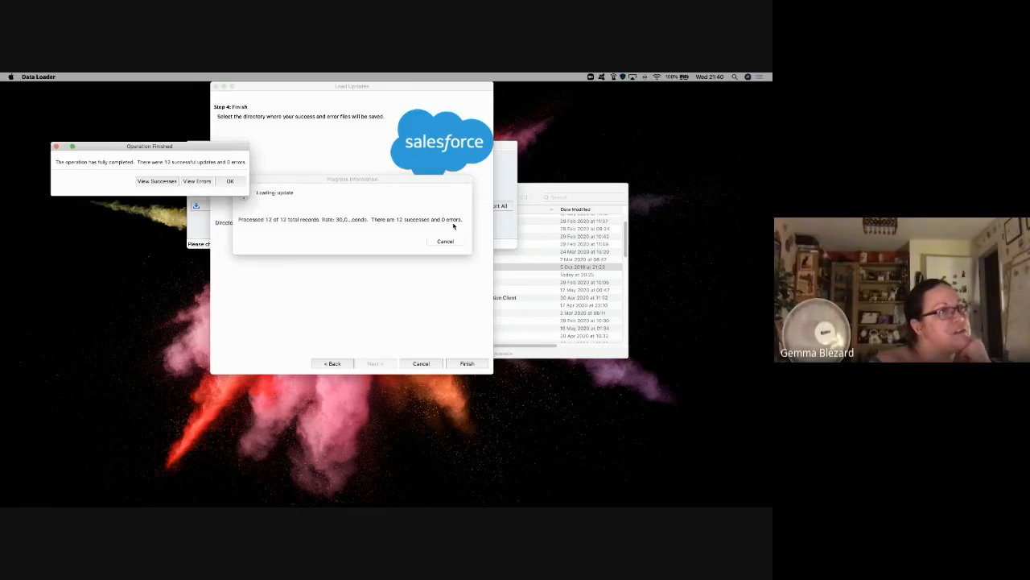
Step: Review the 12 successes in an enlarged CSV Viewer, each marked Item Updated, then close it
left_click(157, 181)
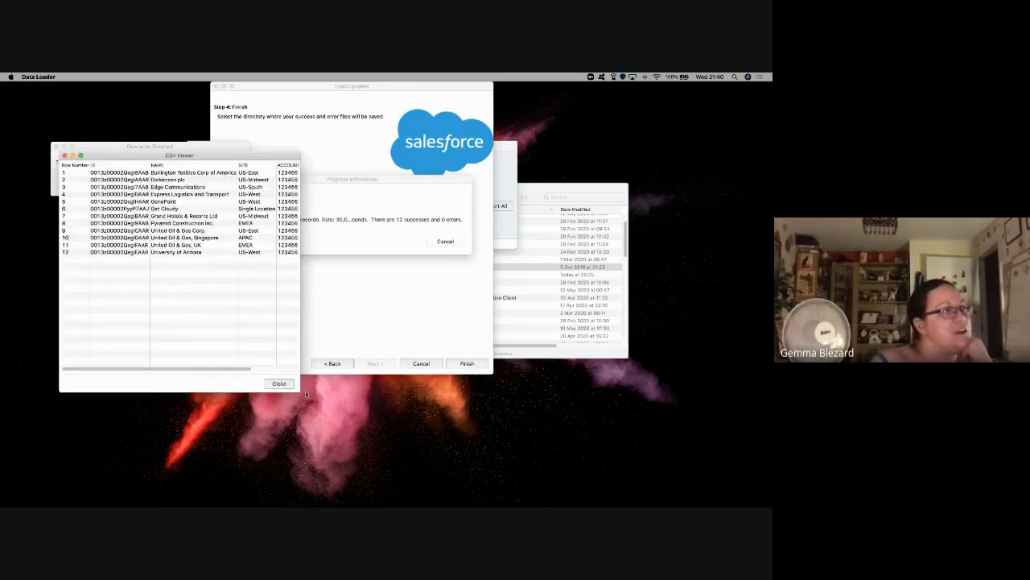
left_click_drag(299, 391, 491, 406)
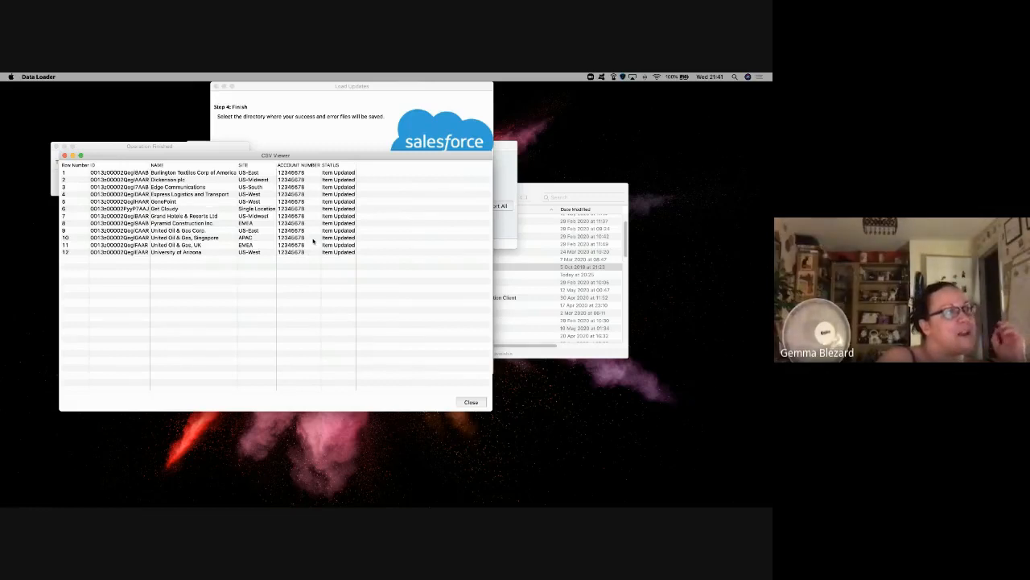
left_click(470, 401)
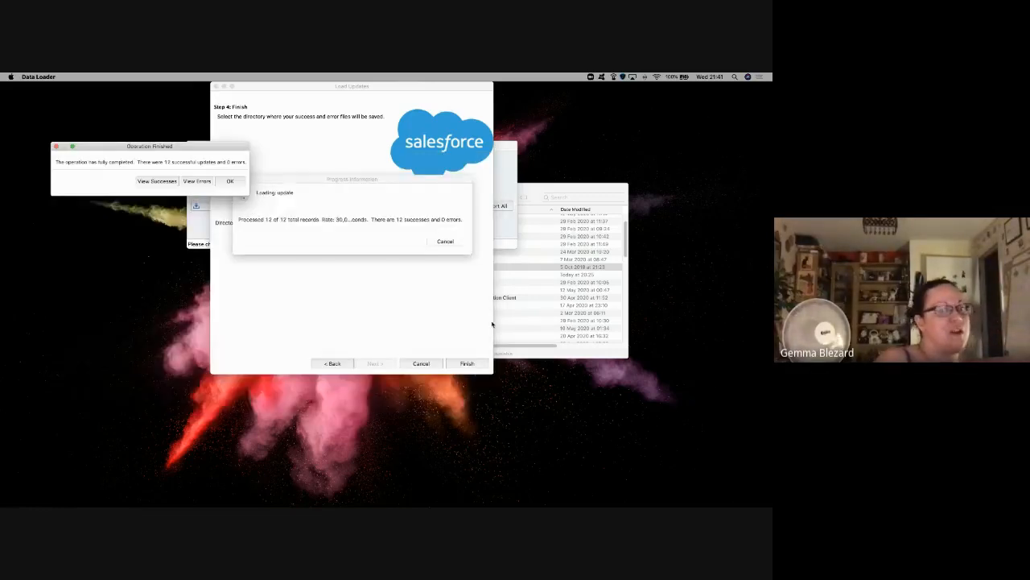
Step: In the browser, go from Home to Accounts and switch the list view to All Accounts
key("ctrl+Right")
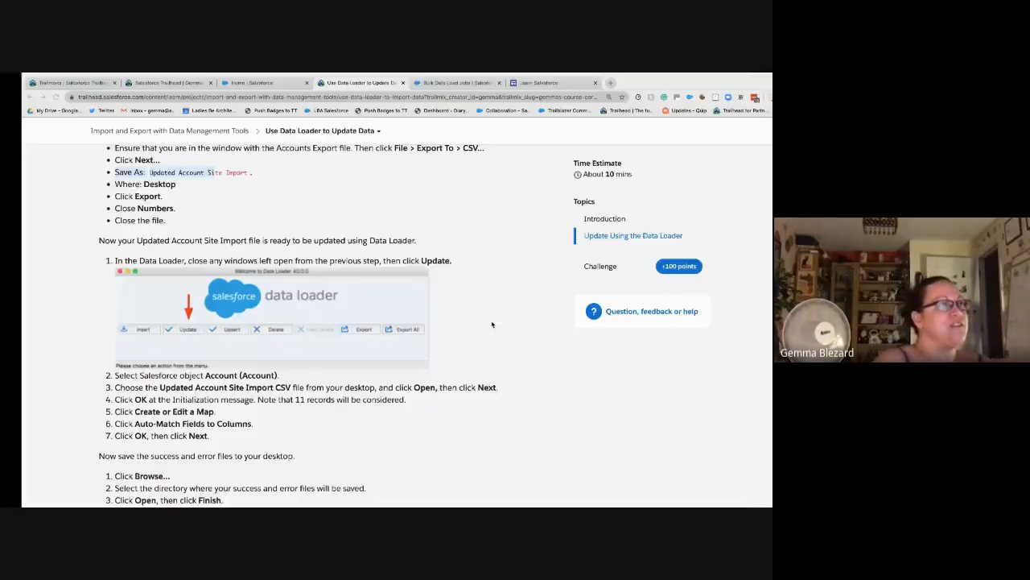
left_click(415, 83)
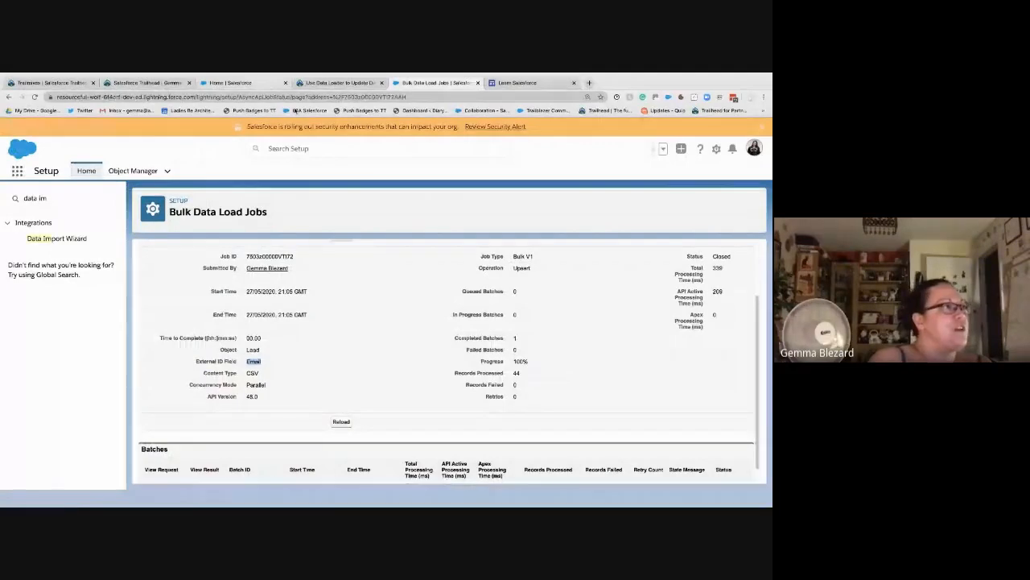
left_click(262, 84)
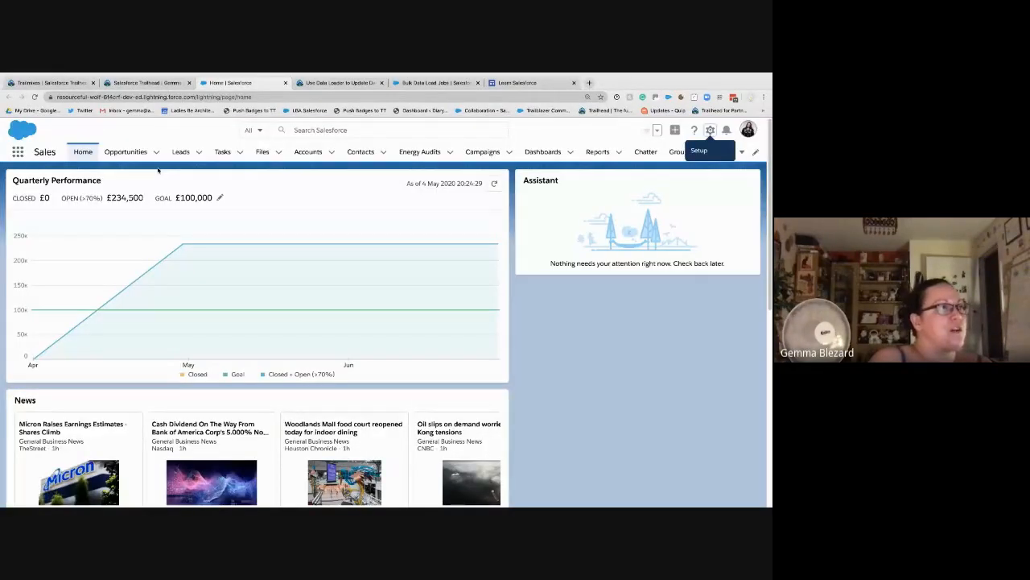
left_click(307, 151)
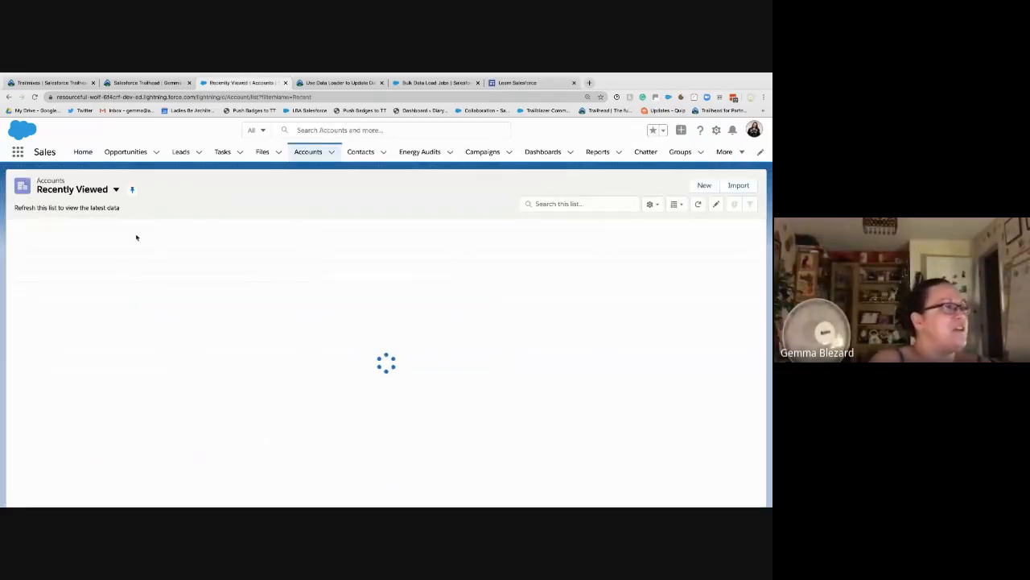
left_click(112, 190)
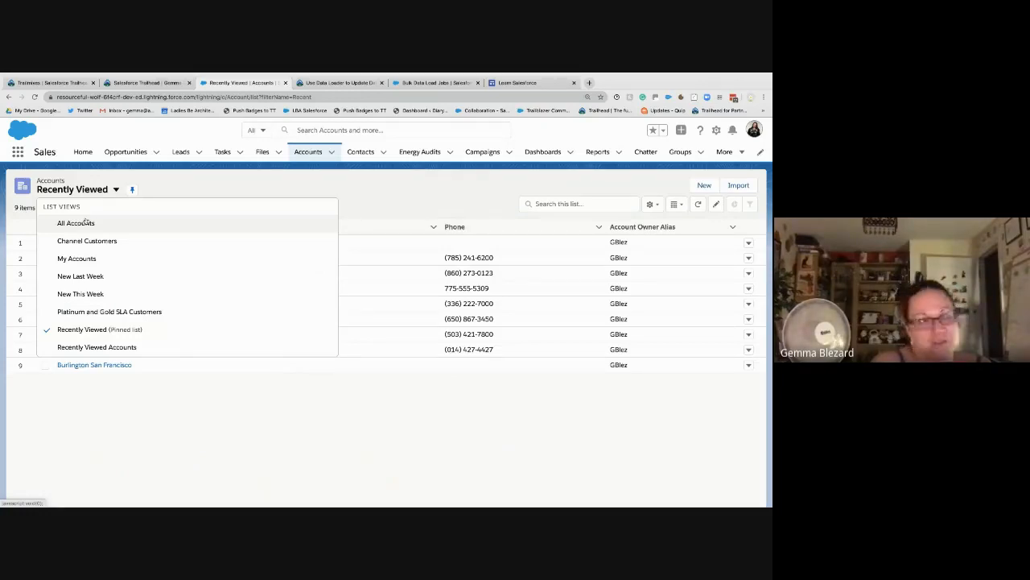
left_click(85, 223)
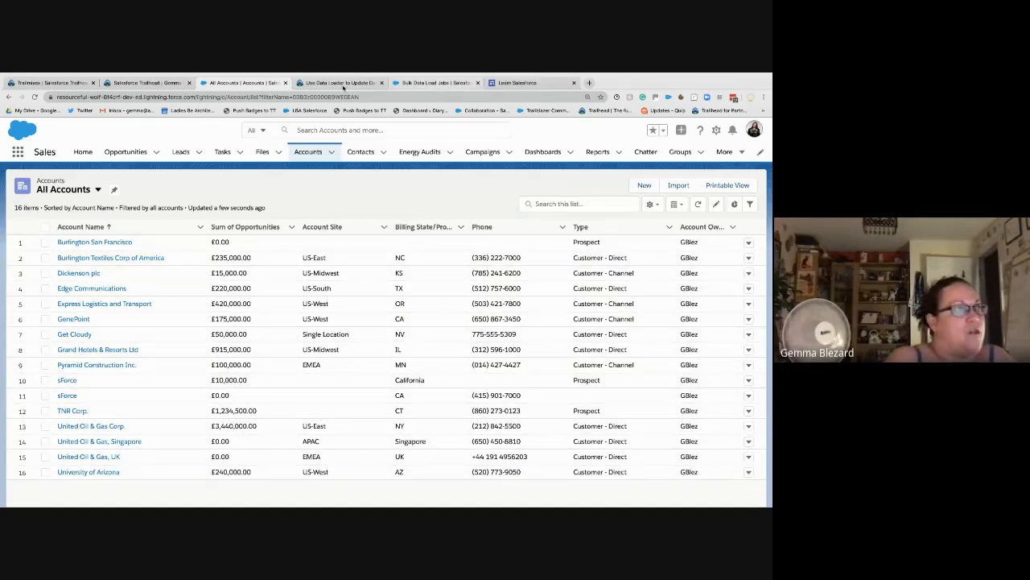
Step: Copy the list name 'Accounts Modified Today' from the Use Data Loader tutorial
left_click(341, 83)
scroll(241, 414, "down", 4)
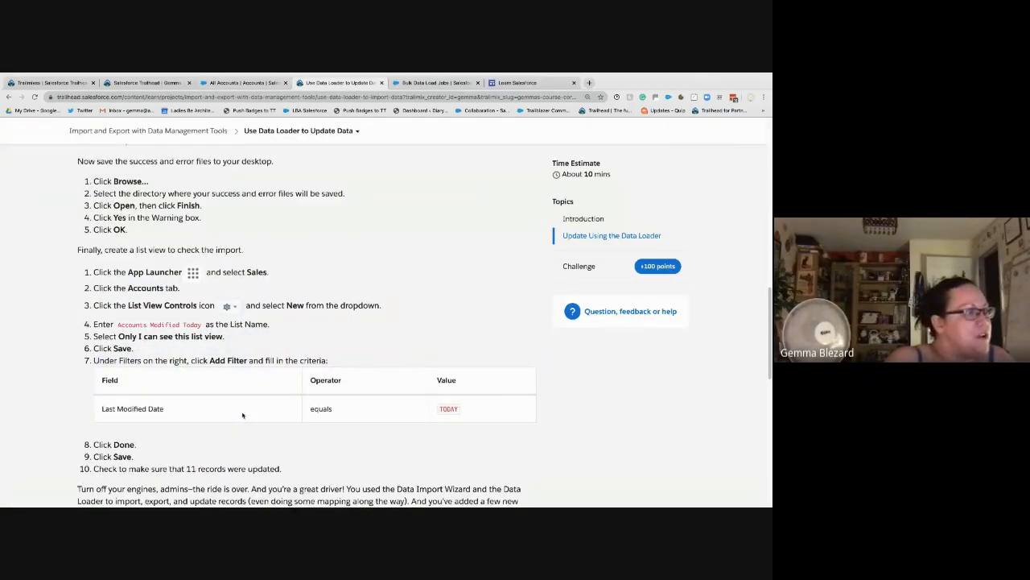
scroll(242, 414, "up", 3)
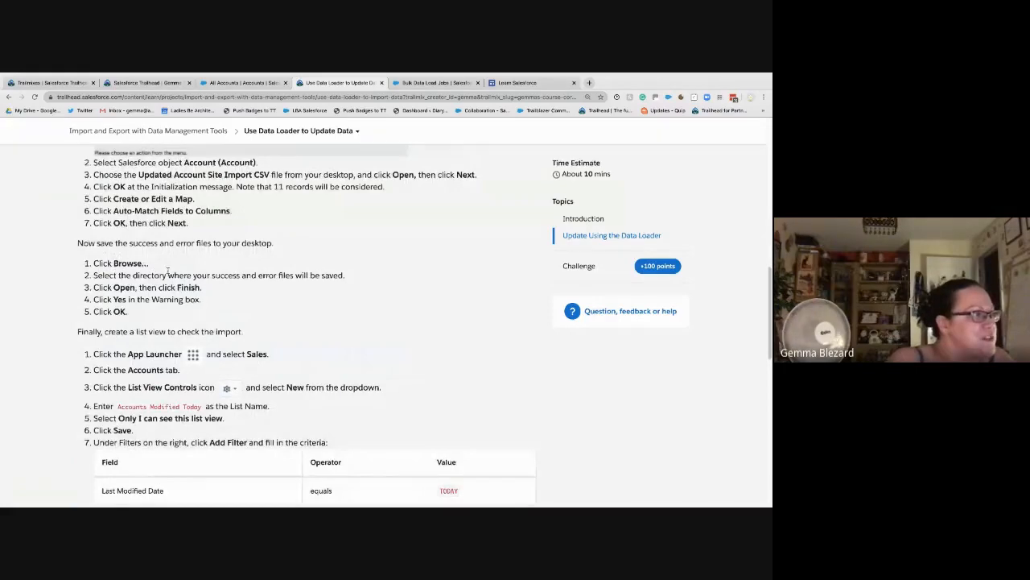
scroll(146, 293, "down", 1)
scroll(145, 293, "down", 2)
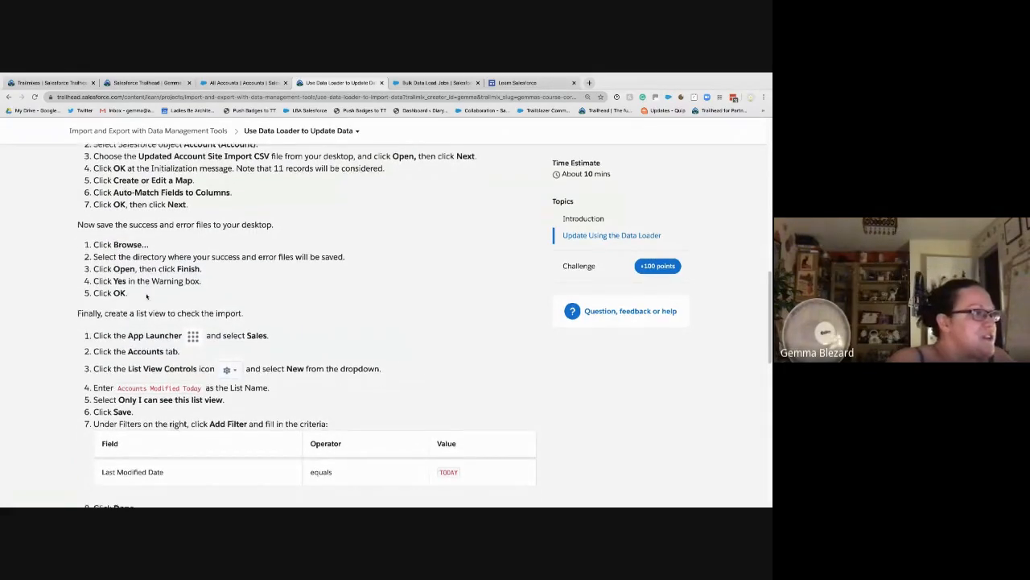
scroll(146, 297, "down", 2)
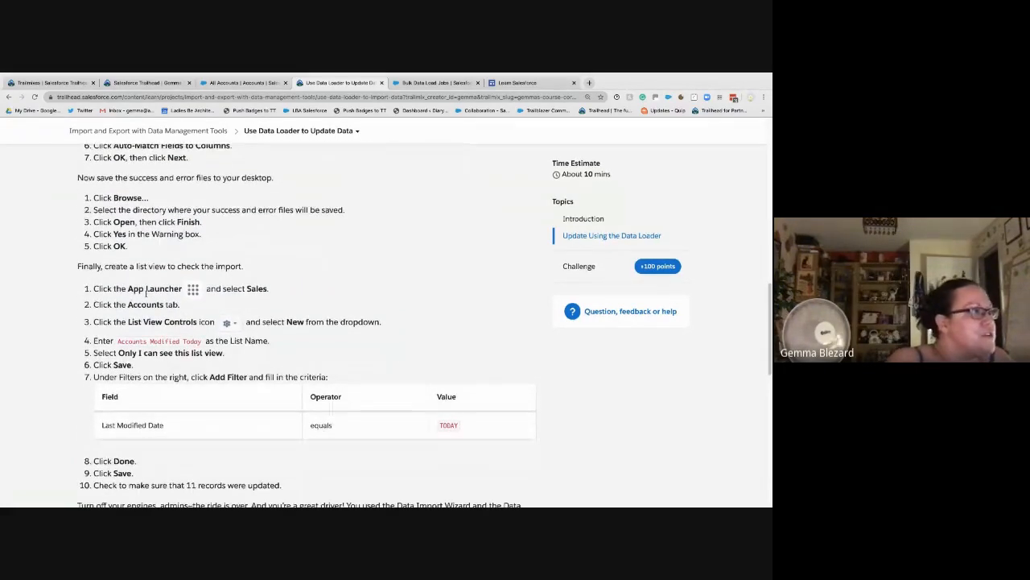
scroll(146, 289, "down", 1)
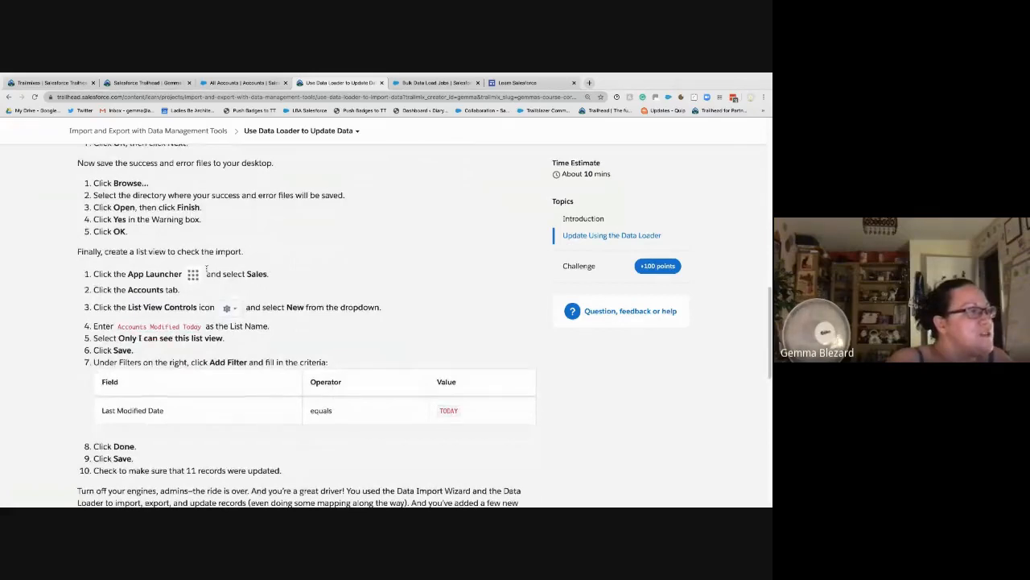
left_click_drag(204, 333, 118, 327)
right_click(129, 328)
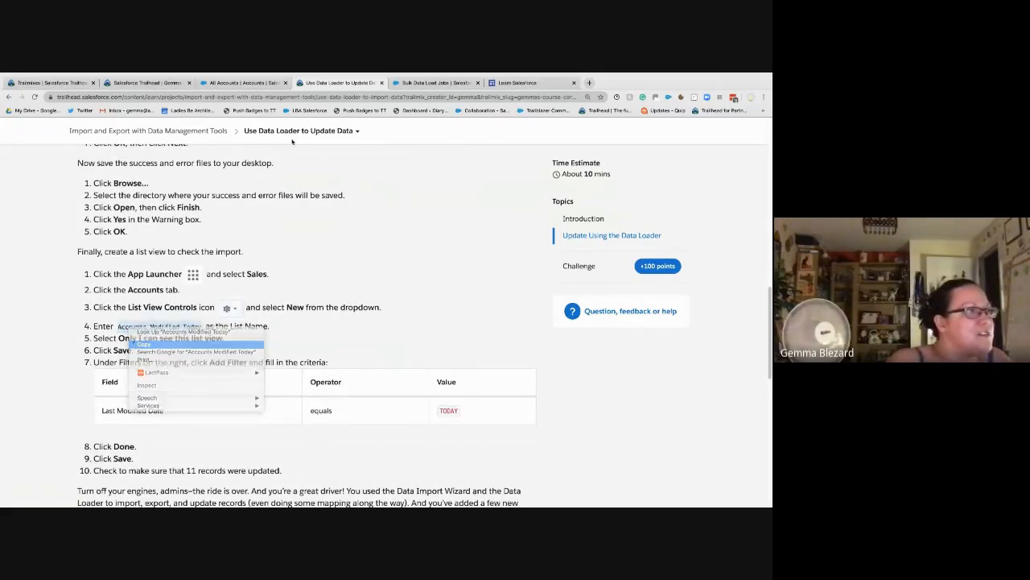
left_click(157, 348)
Step: Return to All Accounts and open the list view dropdown and its controls
left_click(242, 83)
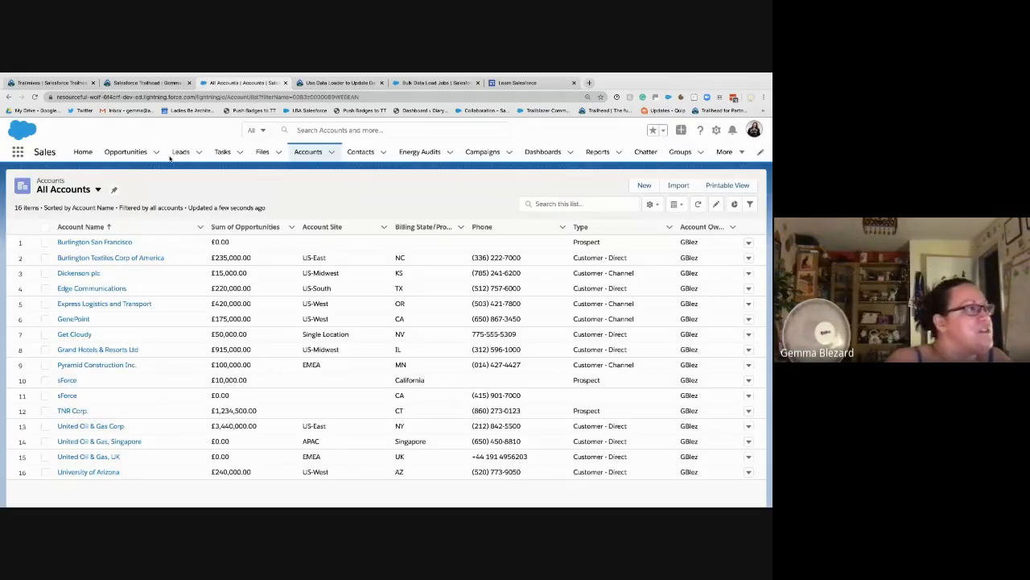
left_click(98, 190)
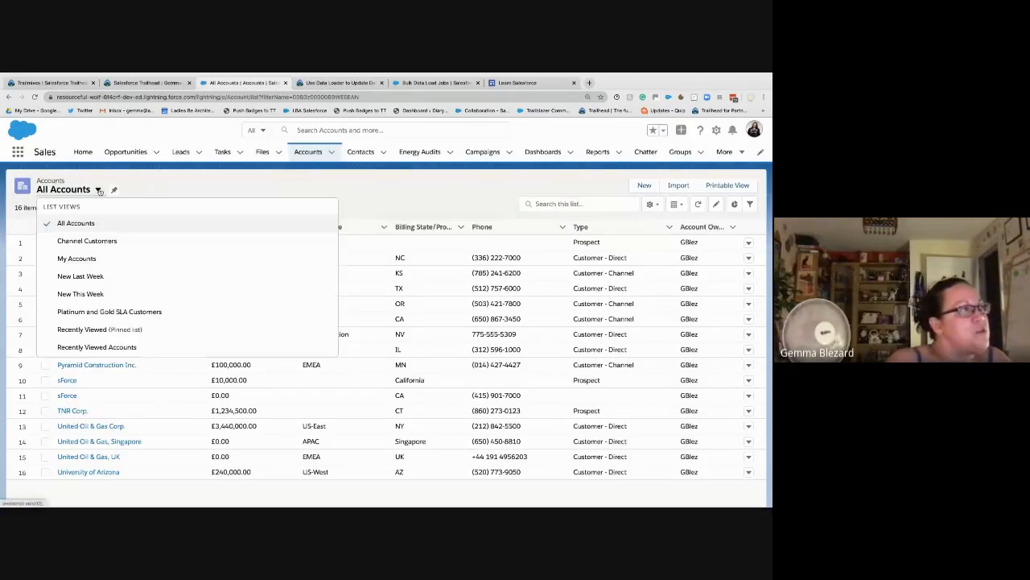
left_click(226, 185)
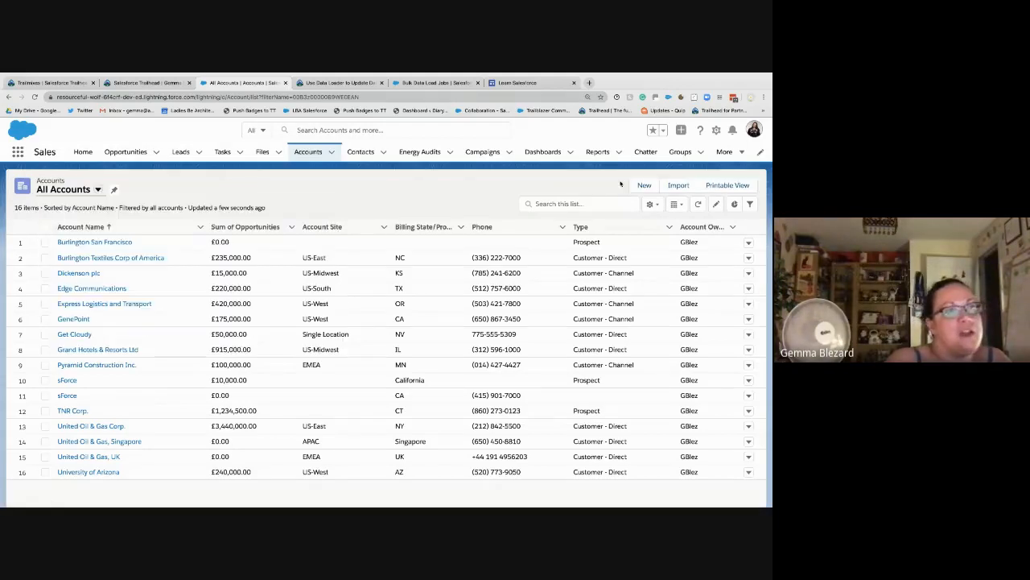
Step: Create a new list view and paste the name 'Accounts Modified Today'
left_click(653, 205)
left_click(555, 244)
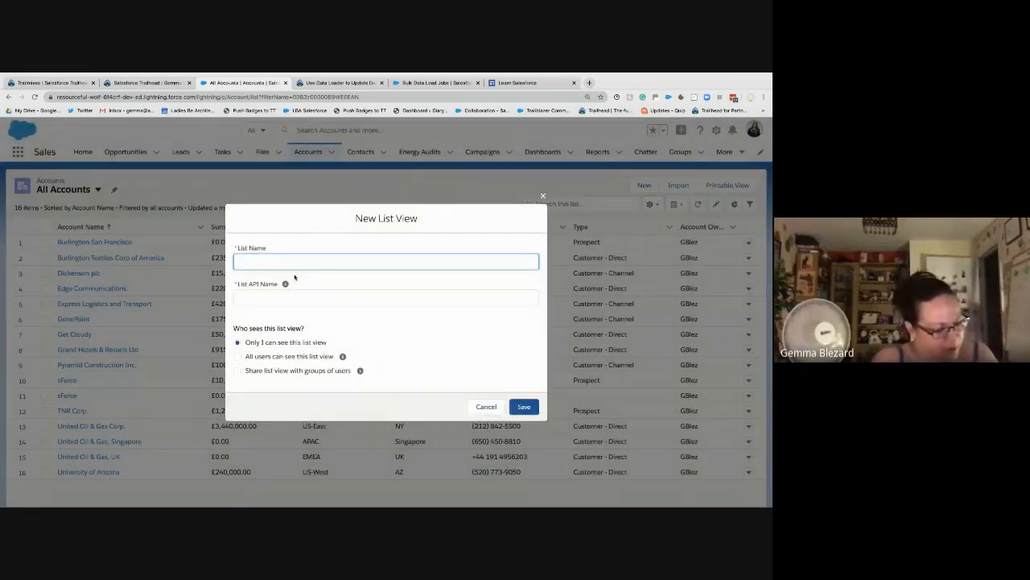
key("ctrl+v")
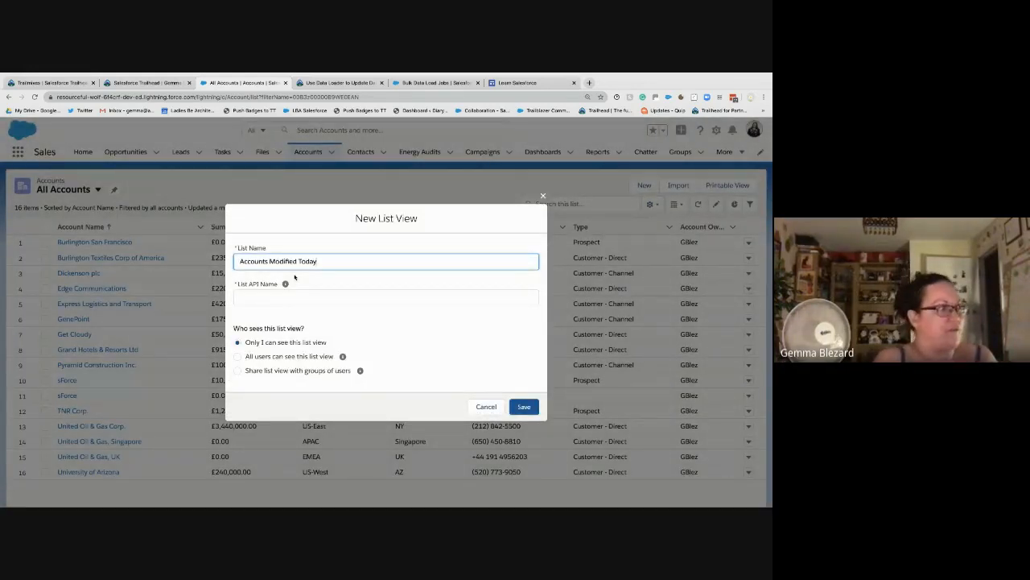
left_click(294, 277)
Step: Check the Trailhead tabs, then save the private list view and return to the lesson
left_click(150, 83)
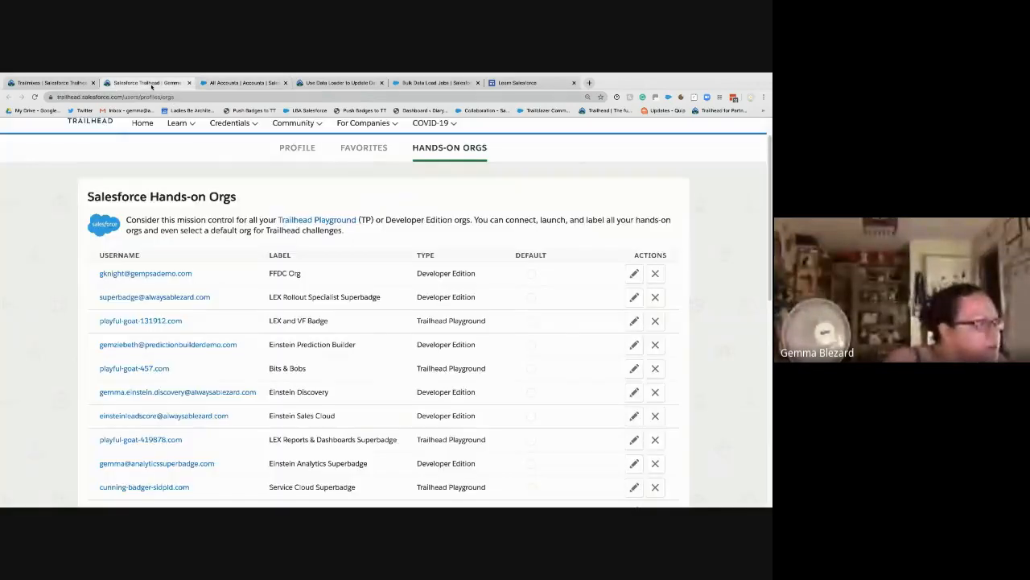
left_click(48, 83)
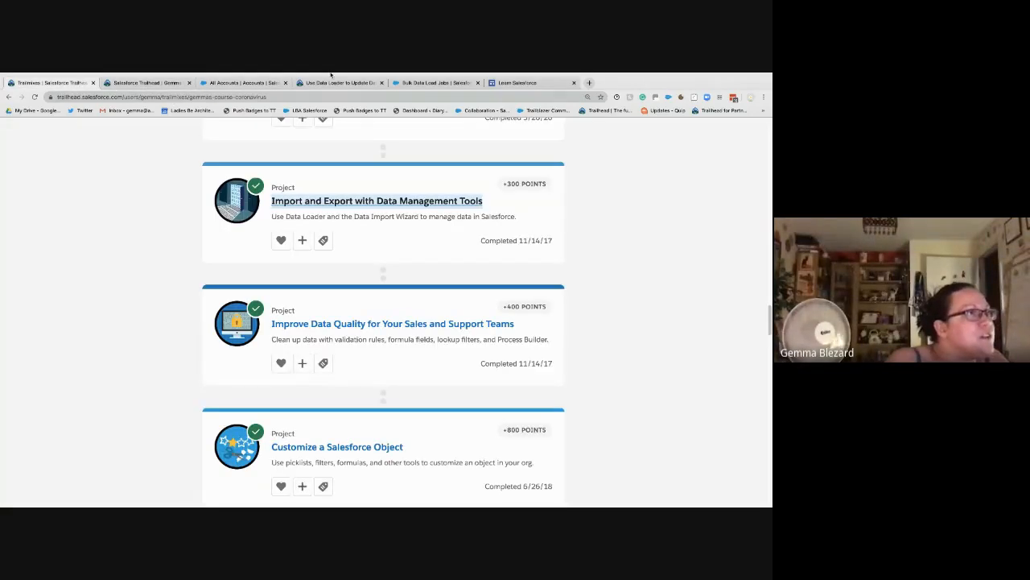
left_click(347, 82)
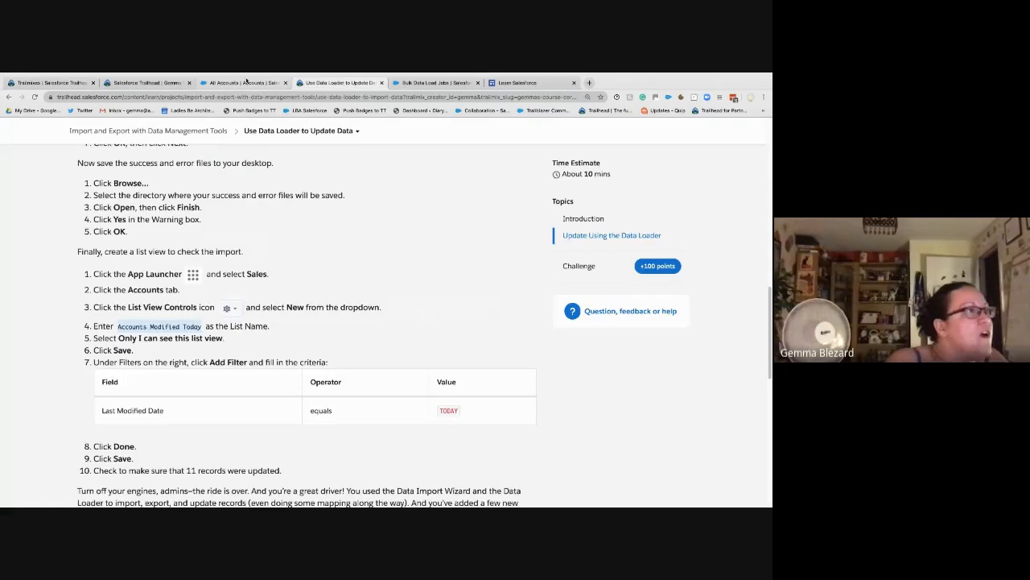
left_click(244, 83)
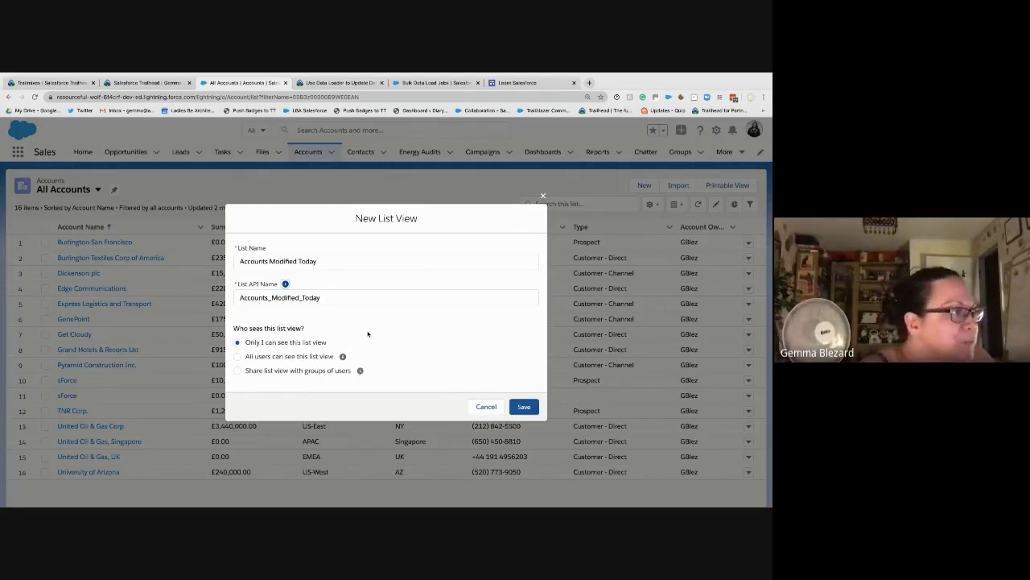
left_click(524, 407)
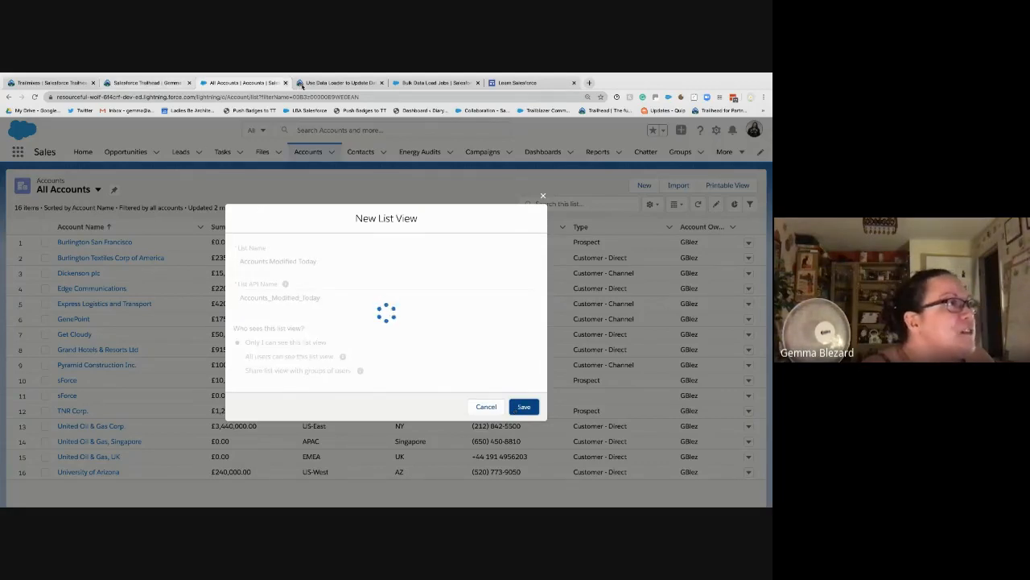
left_click(302, 83)
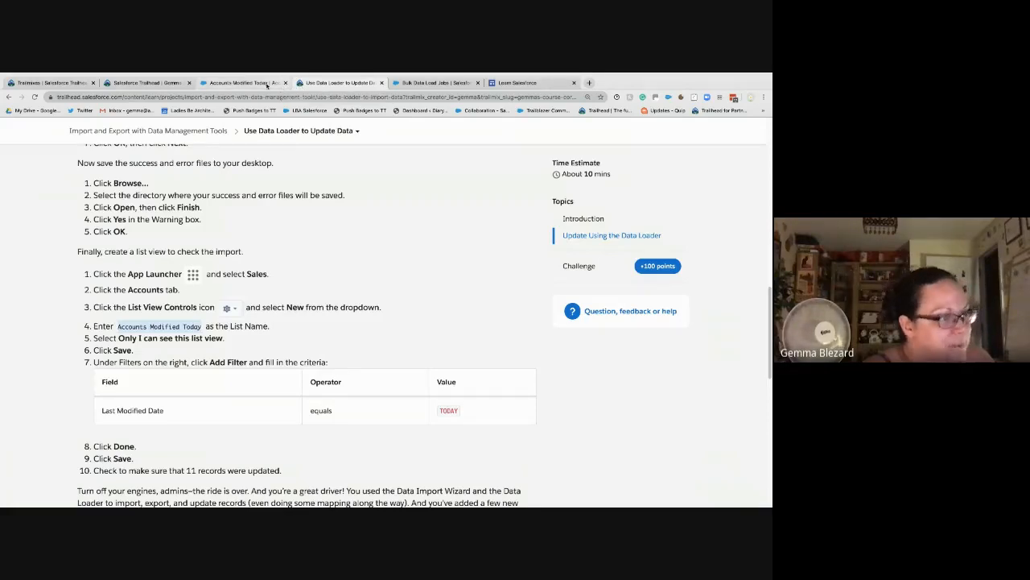
Step: Open the filter panel of the Accounts Modified Today list view and add a new filter
left_click(266, 83)
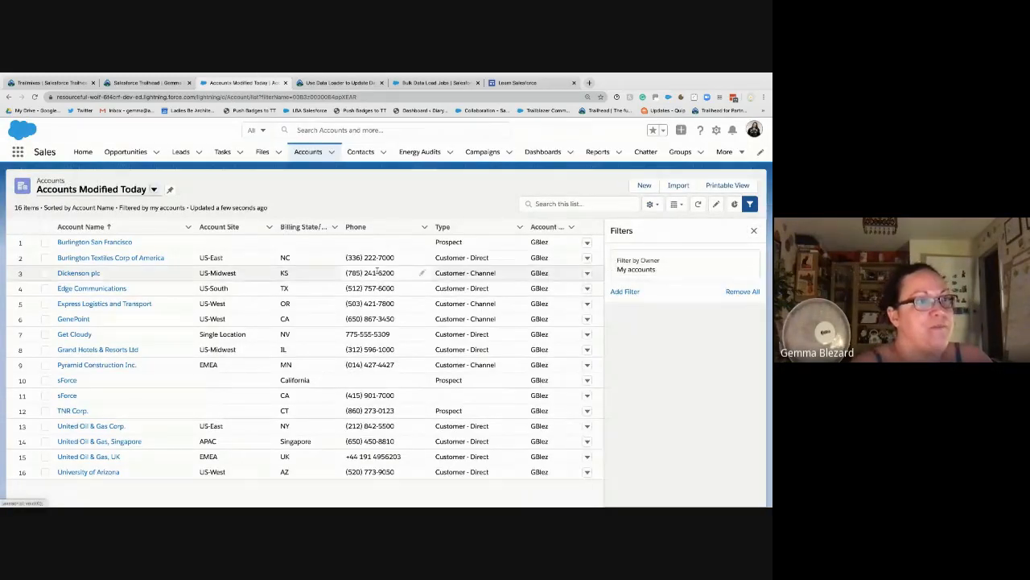
left_click(303, 83)
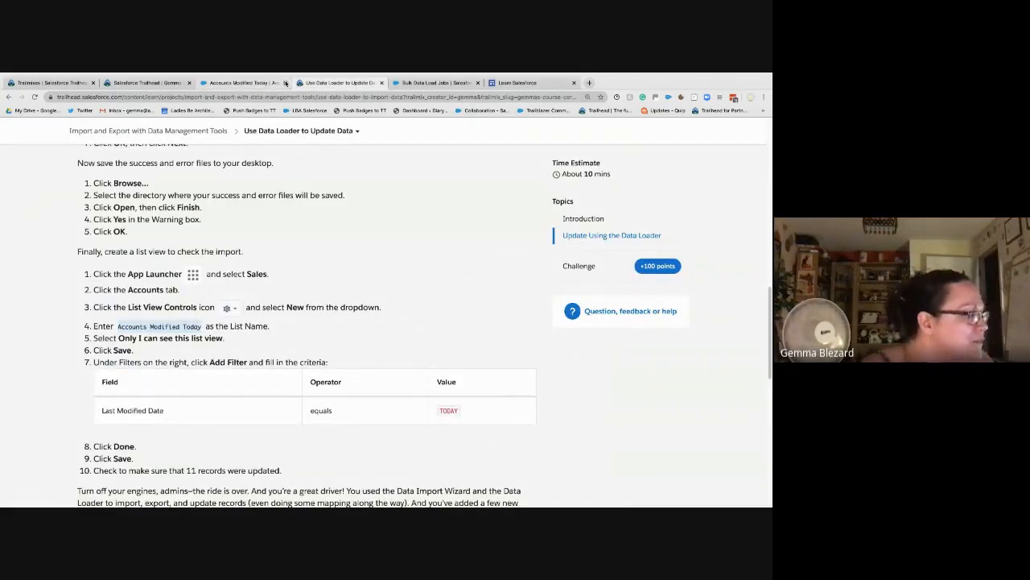
left_click(271, 83)
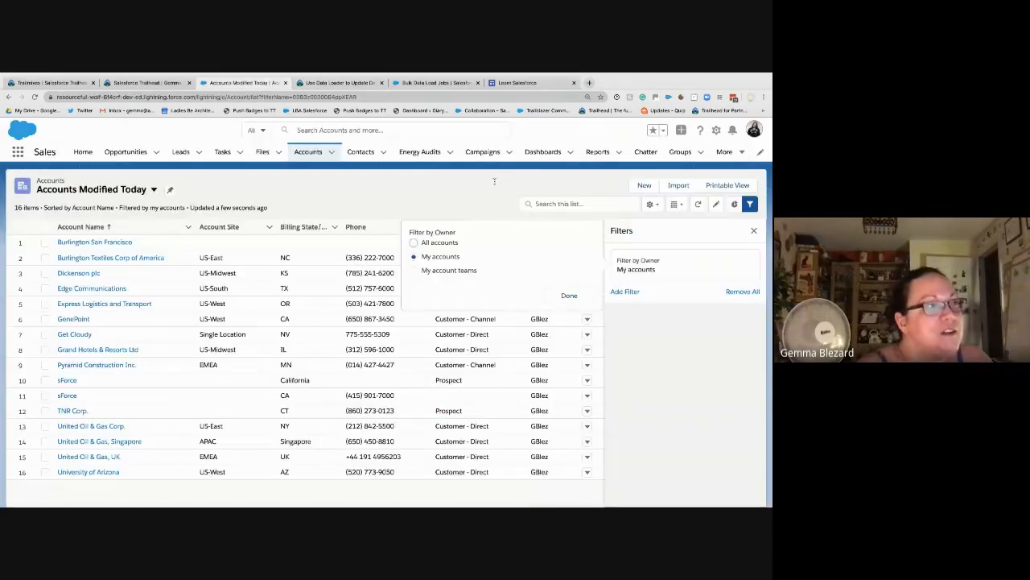
left_click(625, 291)
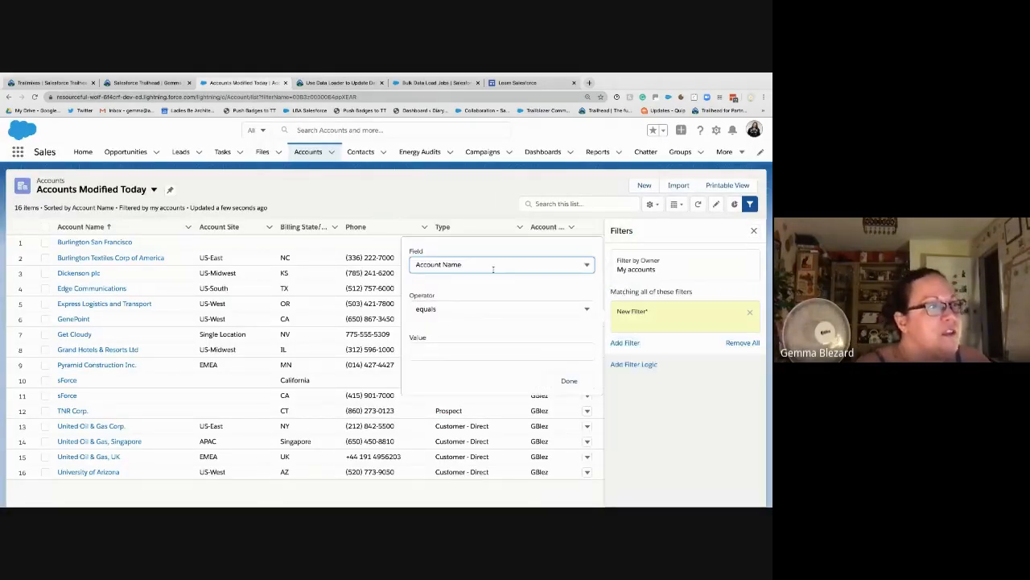
left_click(494, 265)
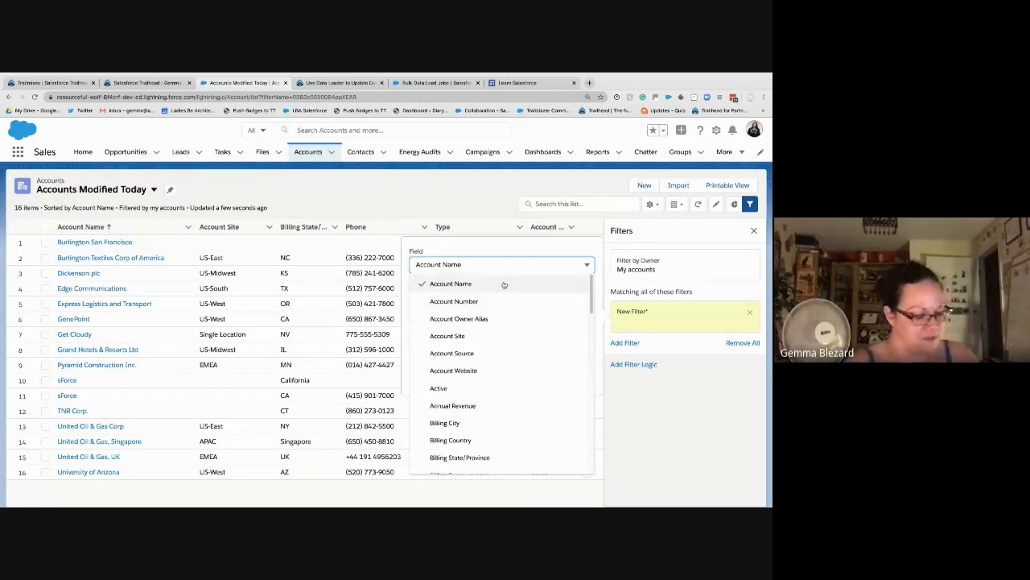
Step: Filter on Last Modified Date equals TODAY and save the list view's filters
scroll(503, 284, "down", 3)
scroll(506, 326, "down", 4)
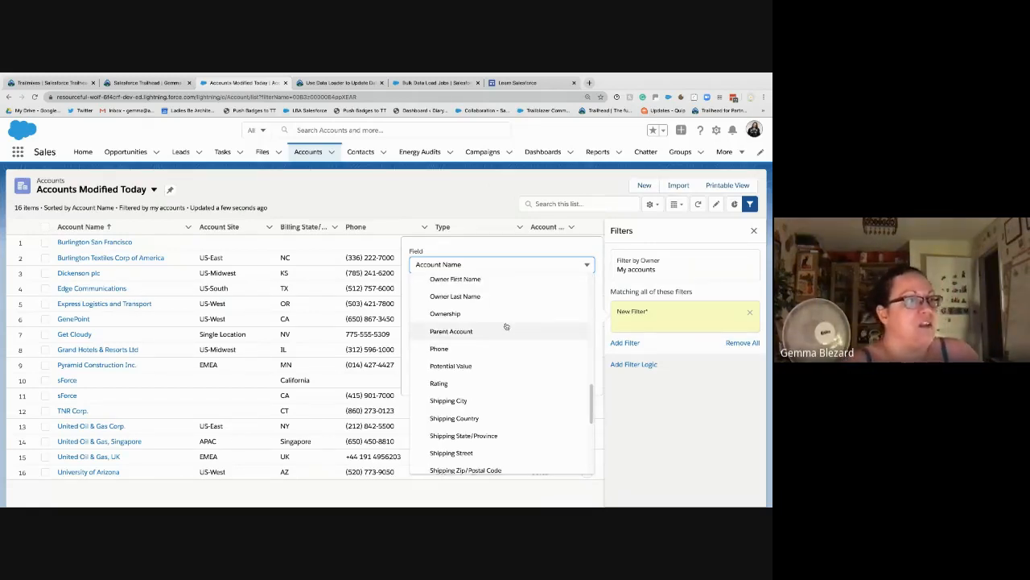
scroll(507, 326, "up", 2)
scroll(506, 326, "up", 1)
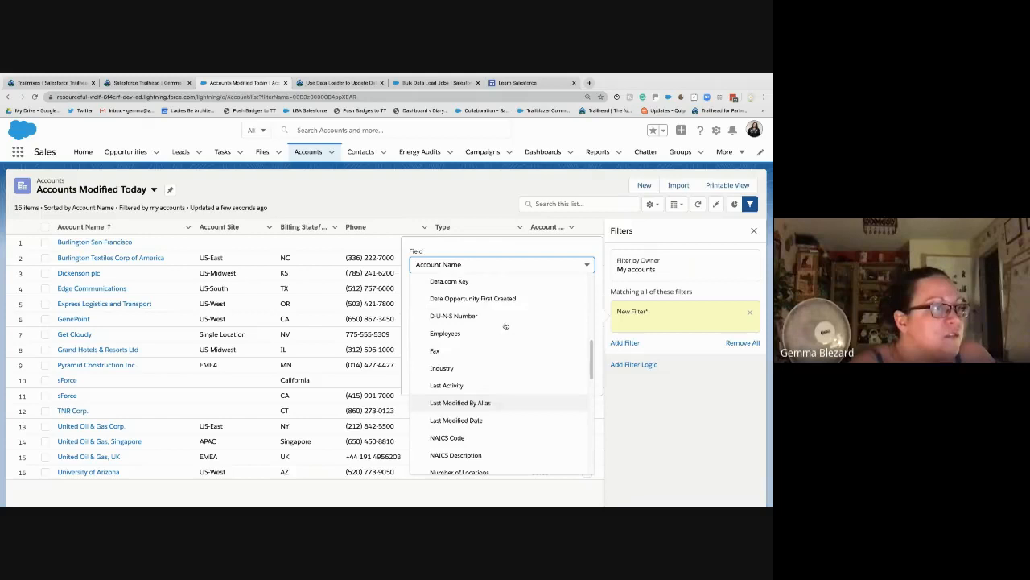
left_click(471, 419)
left_click(466, 356)
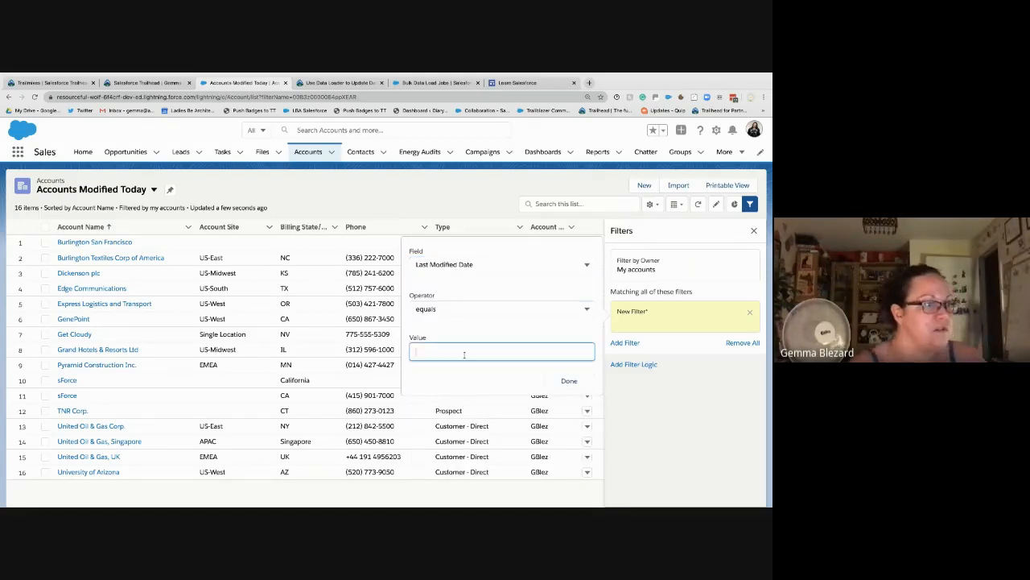
type("today")
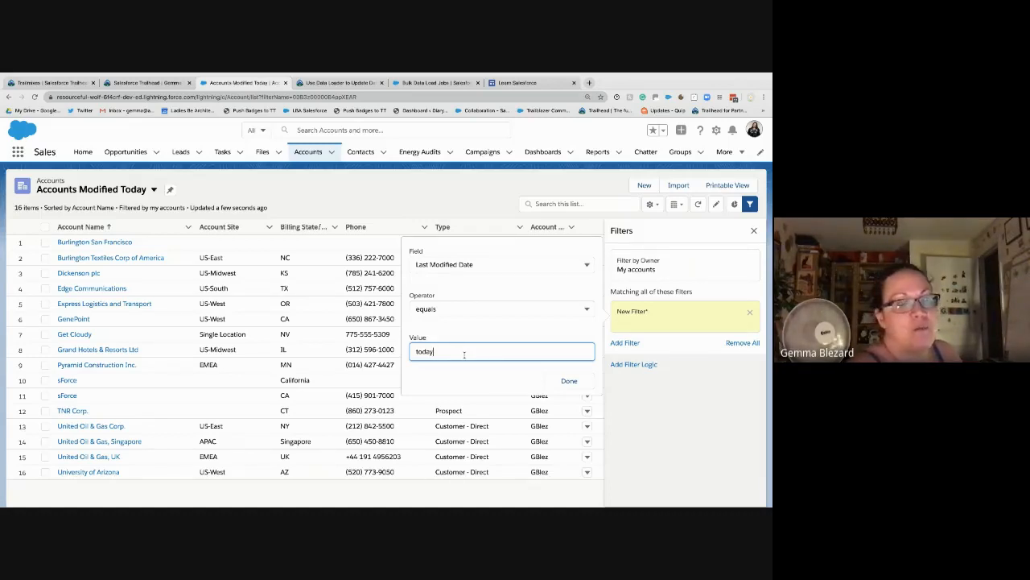
left_click_drag(433, 351, 409, 352)
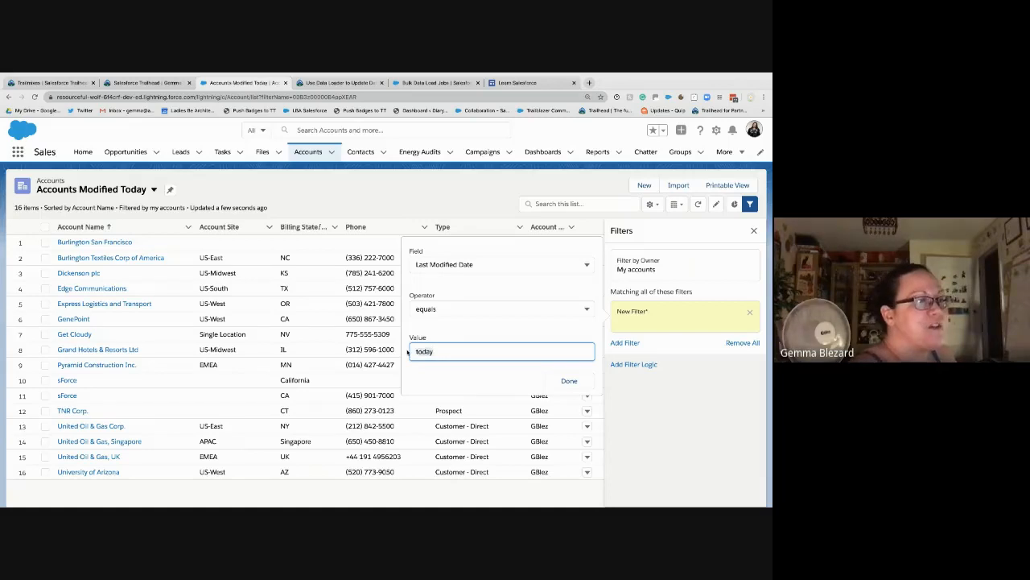
left_click(567, 379)
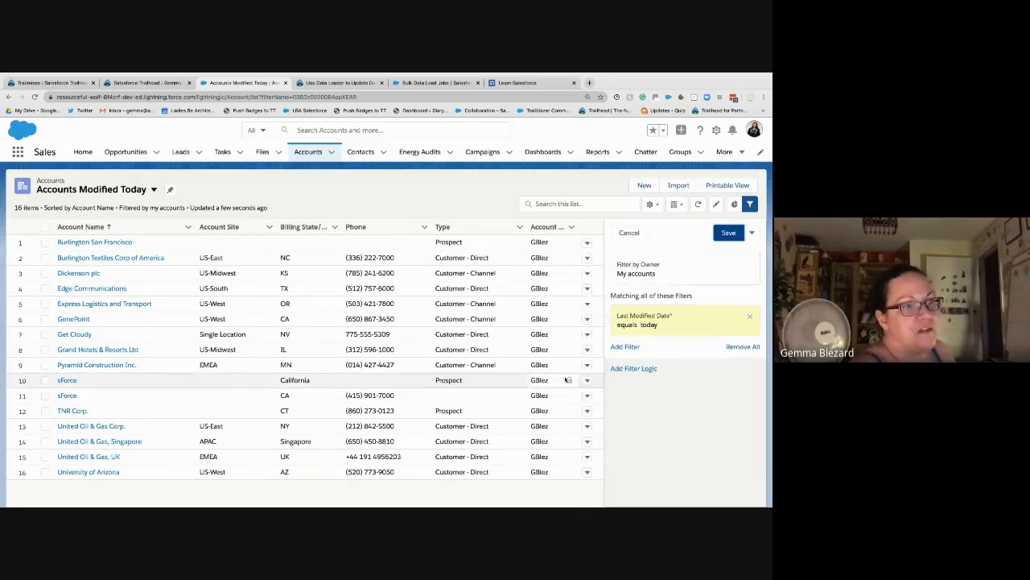
left_click(727, 233)
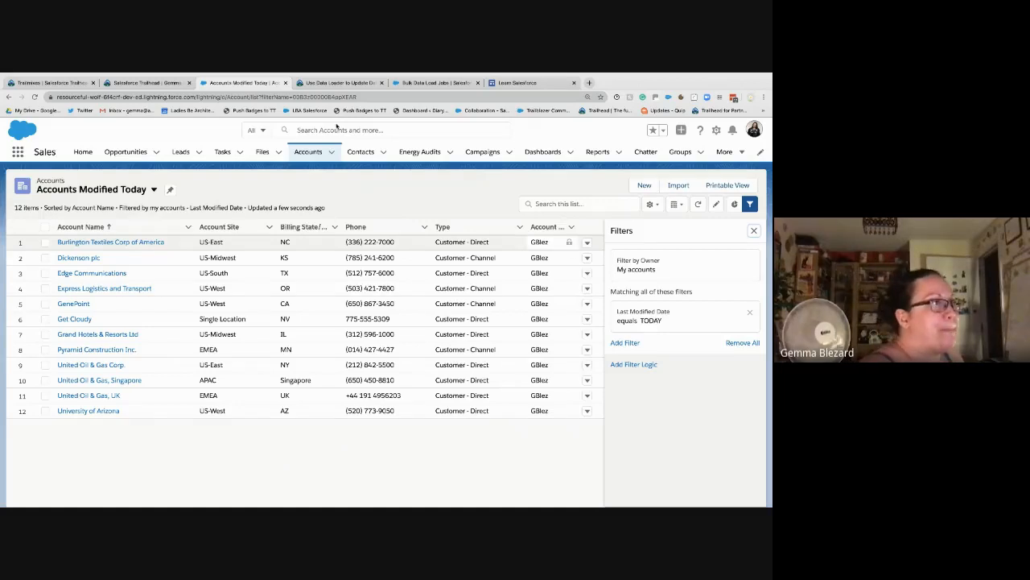
Step: Retake the Data Loader update step in the lesson and verify it for 100 points
left_click(142, 81)
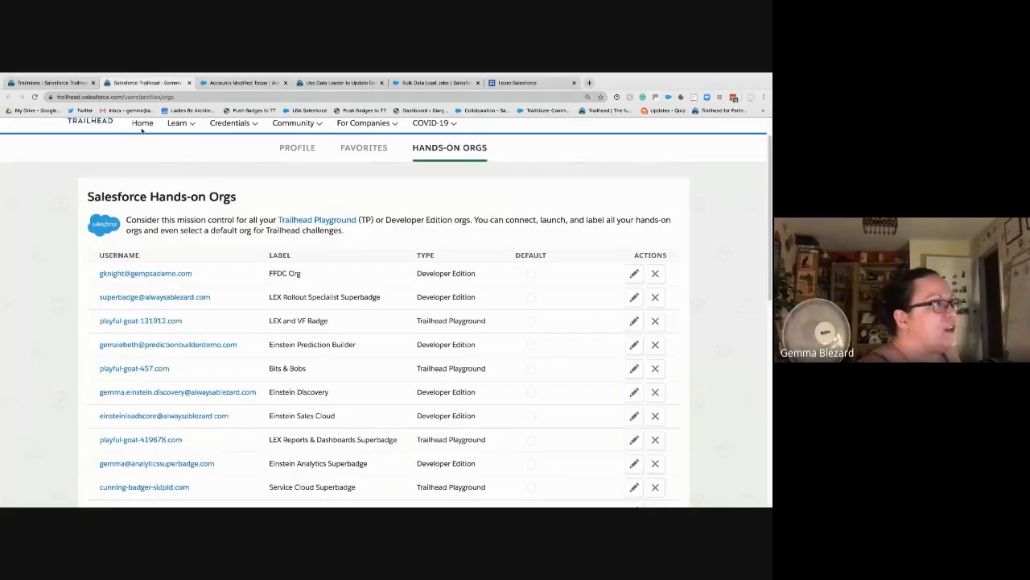
left_click(307, 82)
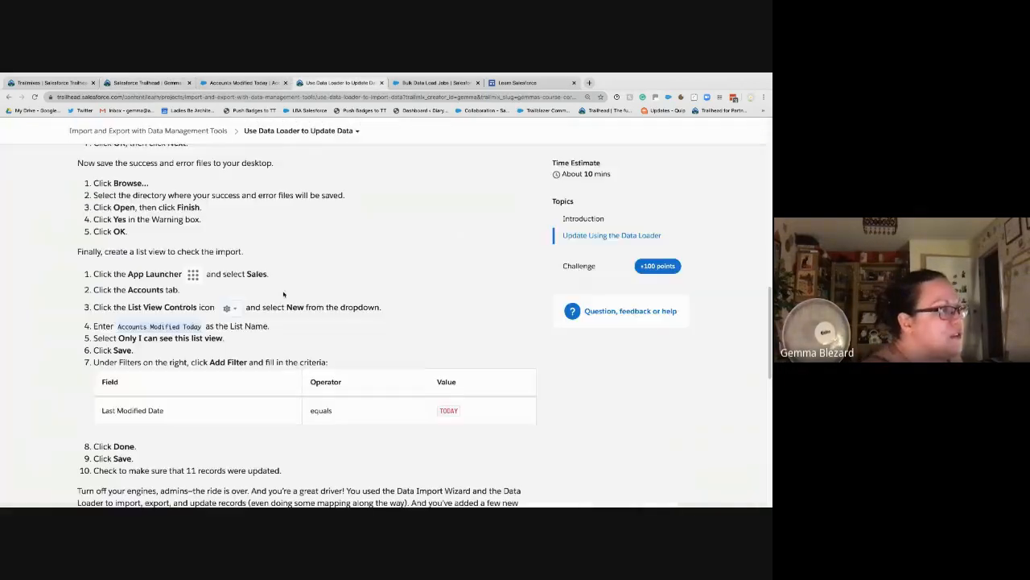
scroll(277, 363, "down", 3)
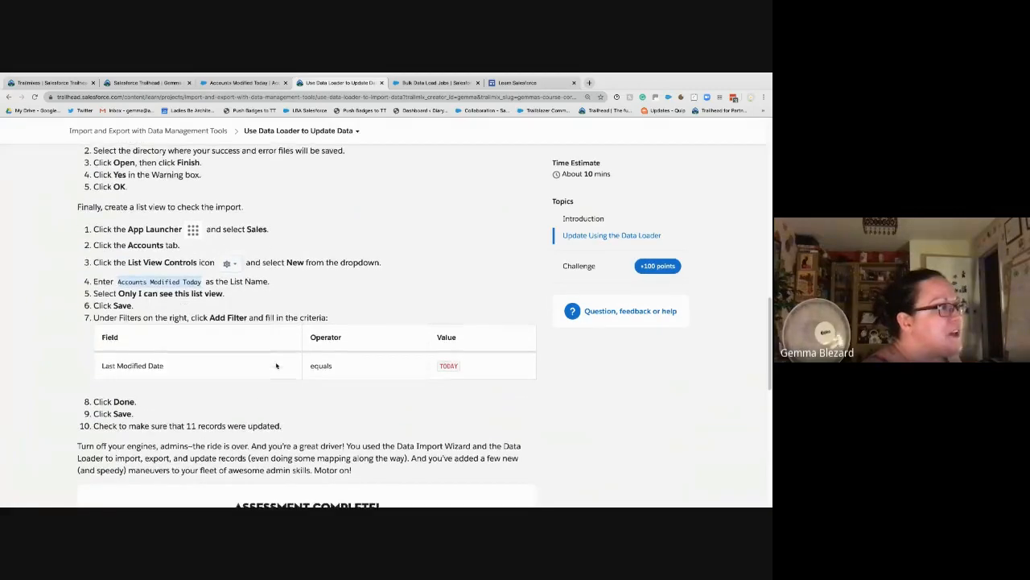
scroll(277, 364, "down", 2)
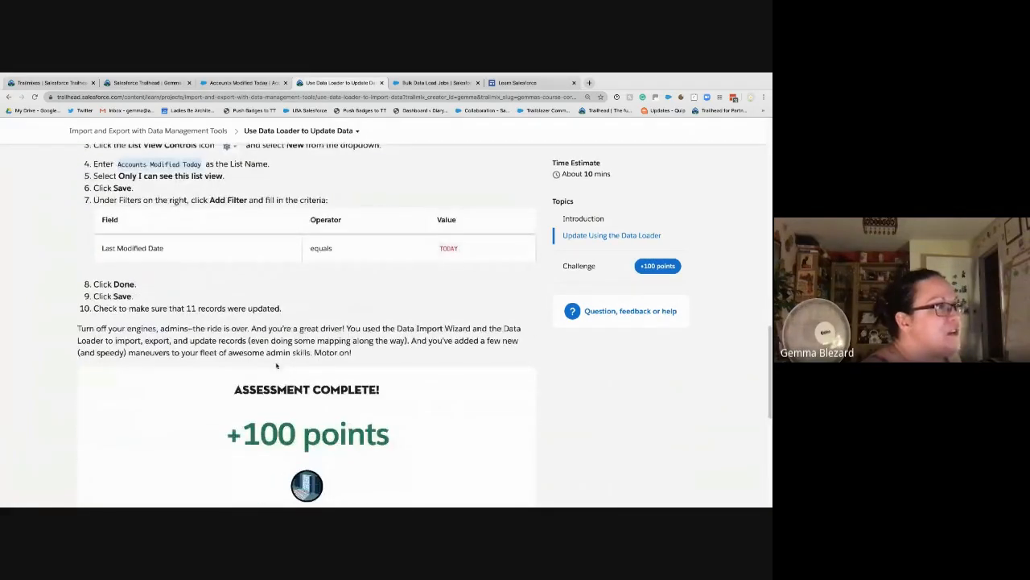
scroll(276, 366, "down", 3)
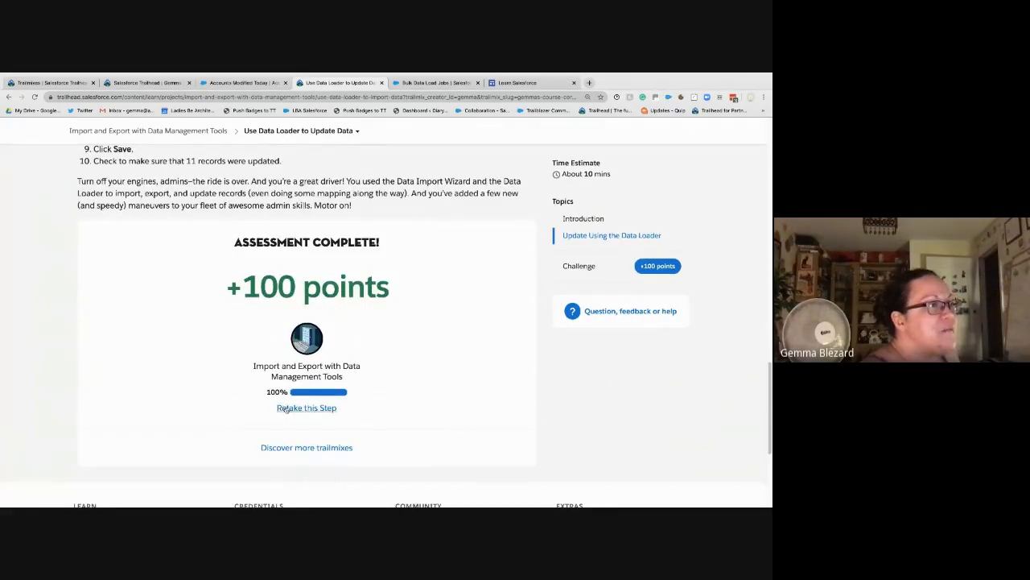
left_click(287, 408)
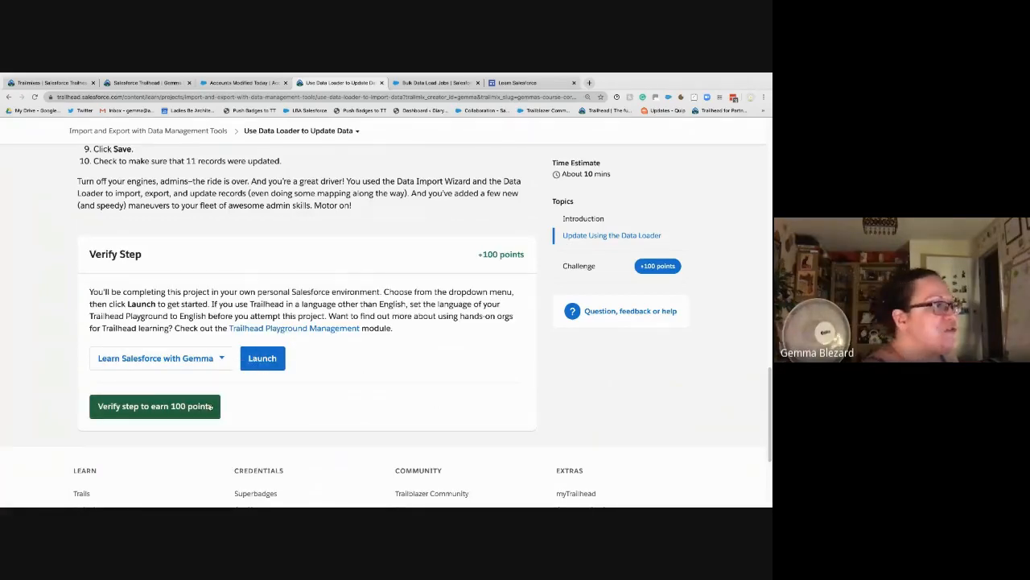
left_click(185, 408)
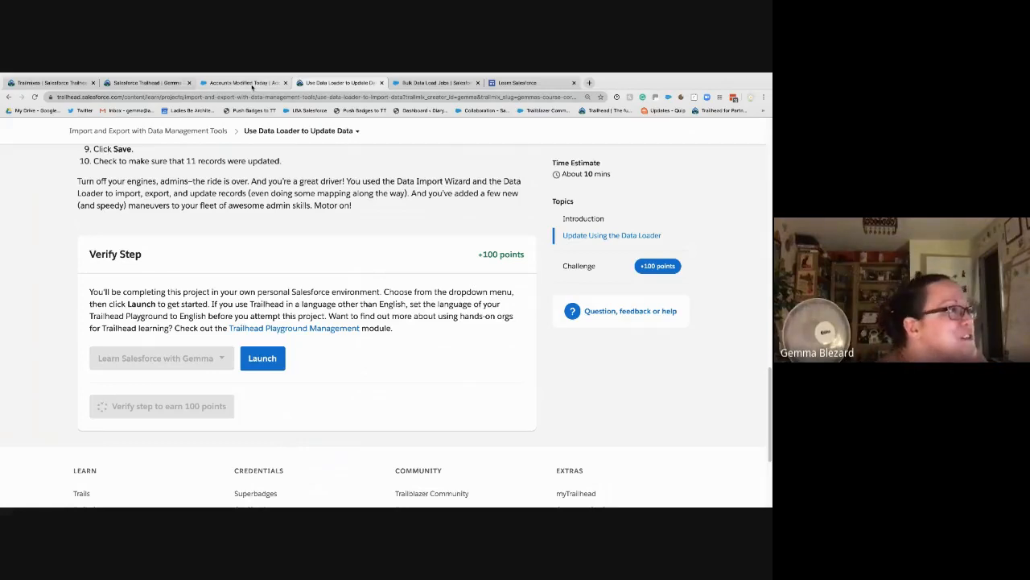
Step: Recheck the filtered accounts list, dismiss the new badge pop-up and go to the Learn Salesforce site
left_click(244, 83)
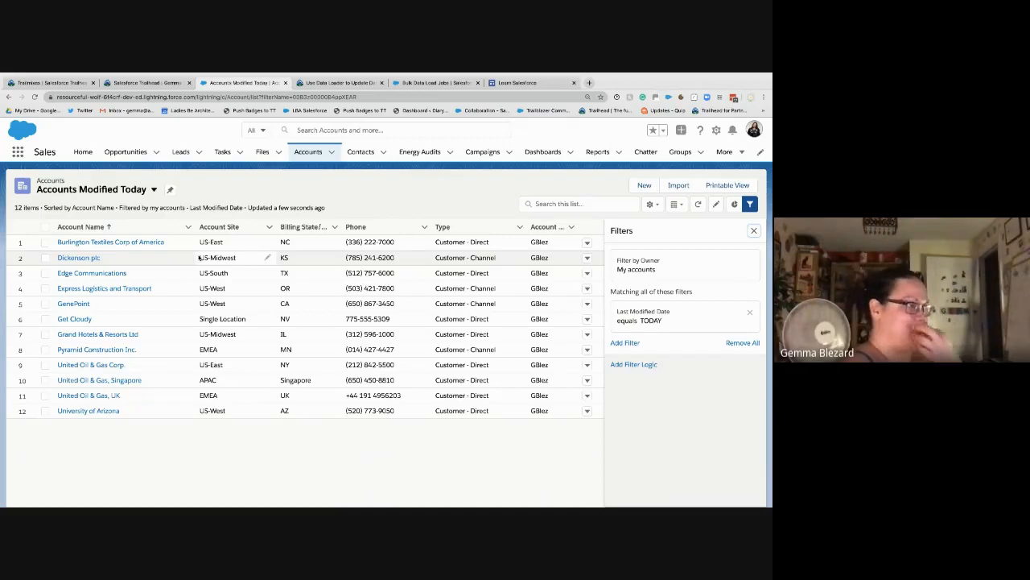
left_click(327, 82)
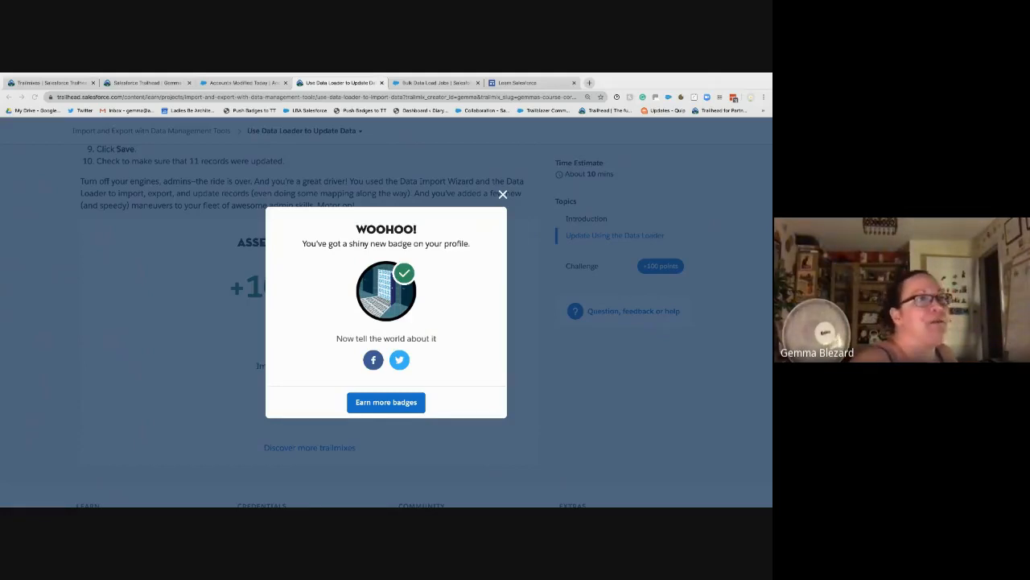
left_click(503, 194)
left_click(523, 83)
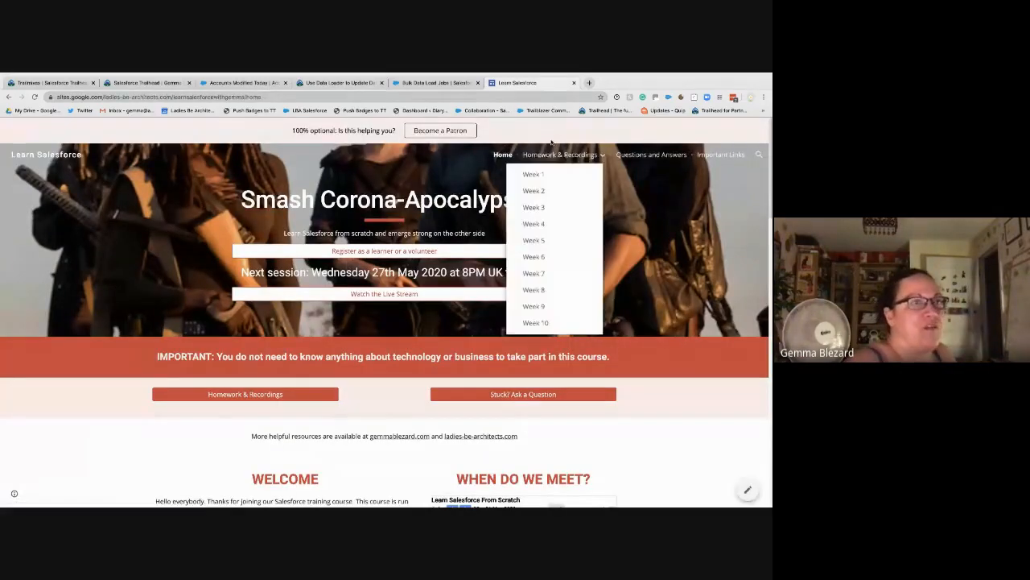
Step: Open the Week 5 Homework & Recordings page and scroll through its contents
mouse_move(551, 155)
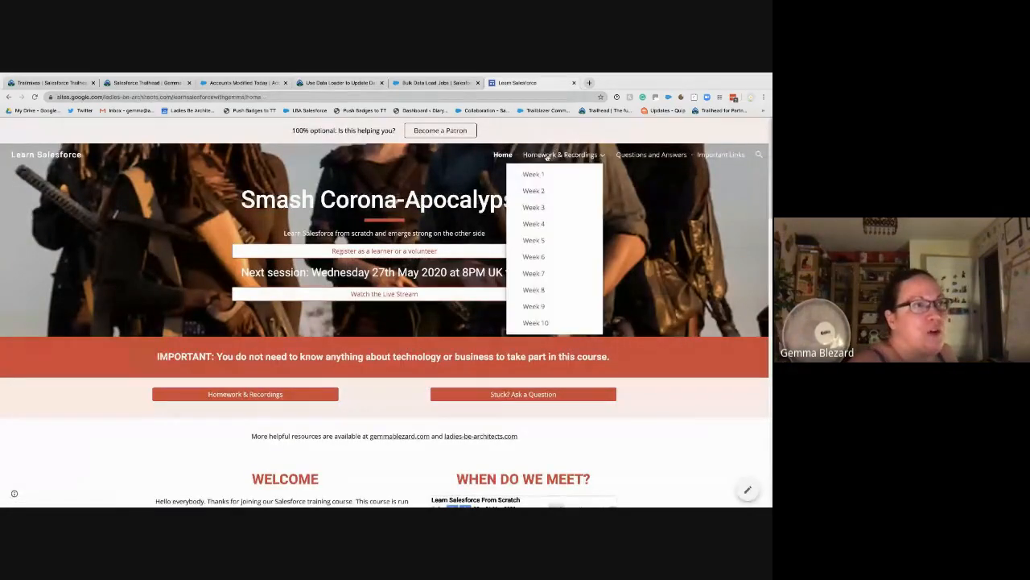
left_click(532, 242)
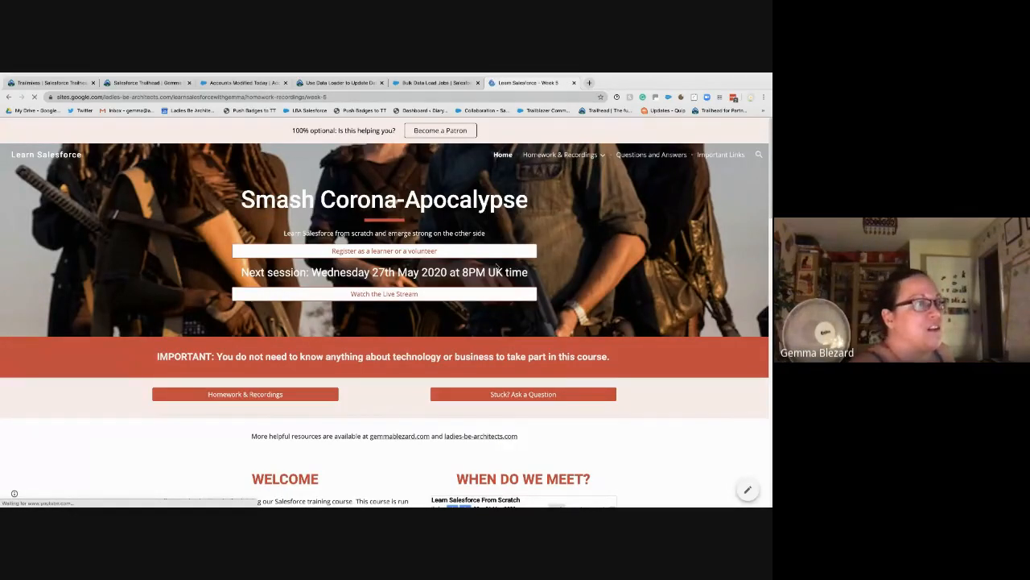
scroll(437, 470, "down", 5)
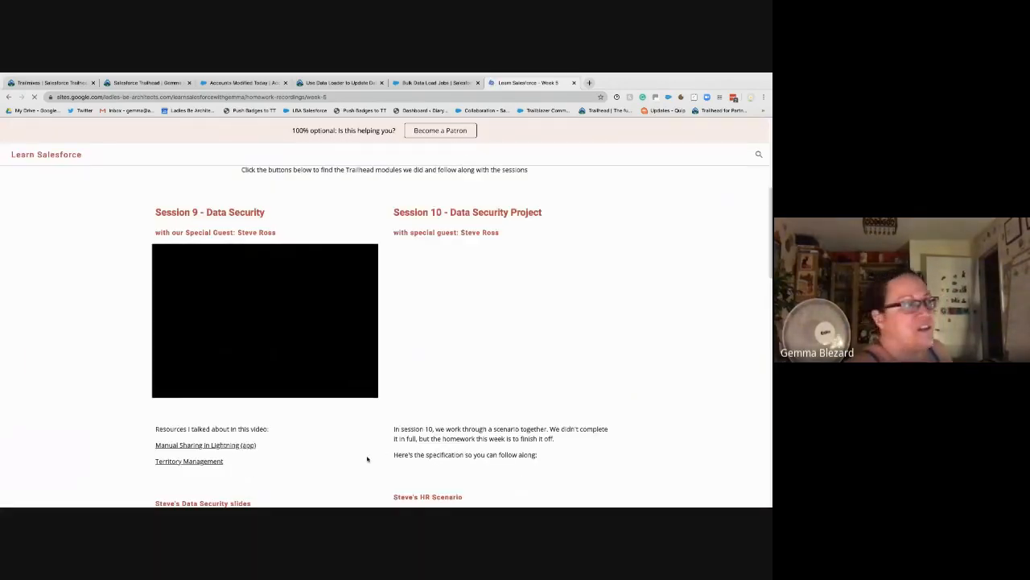
scroll(367, 459, "down", 10)
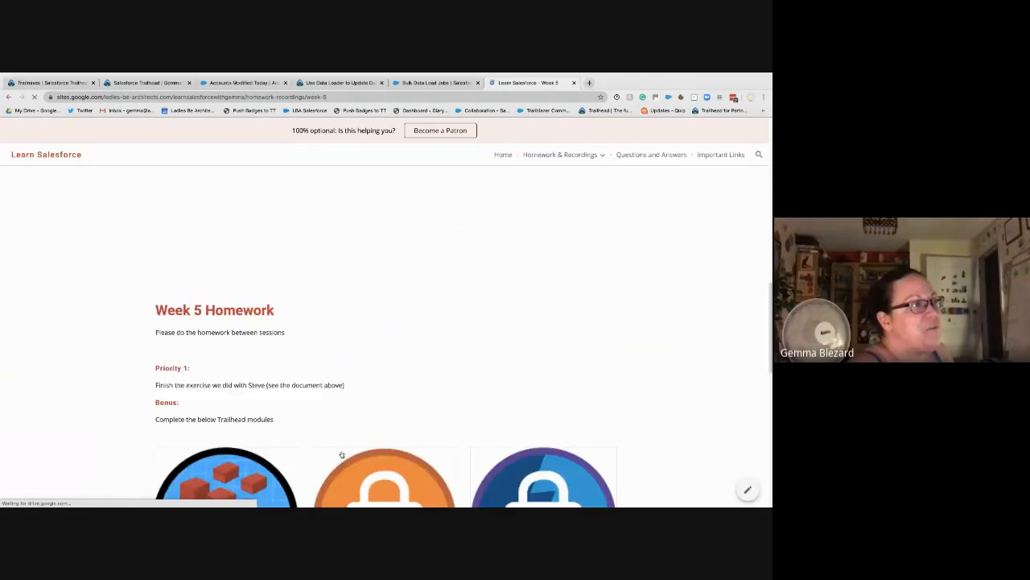
scroll(342, 455, "down", 2)
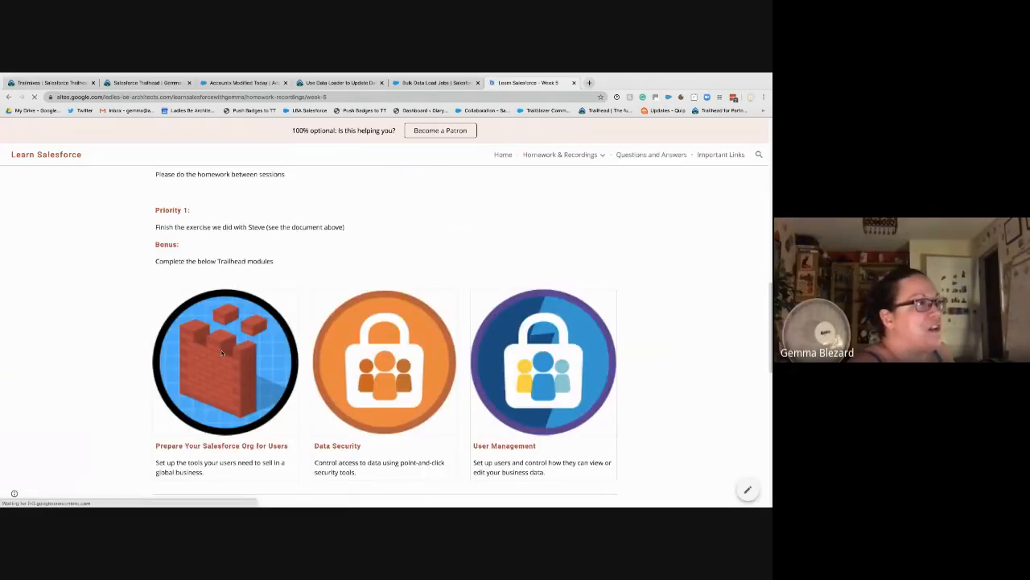
scroll(222, 353, "down", 4)
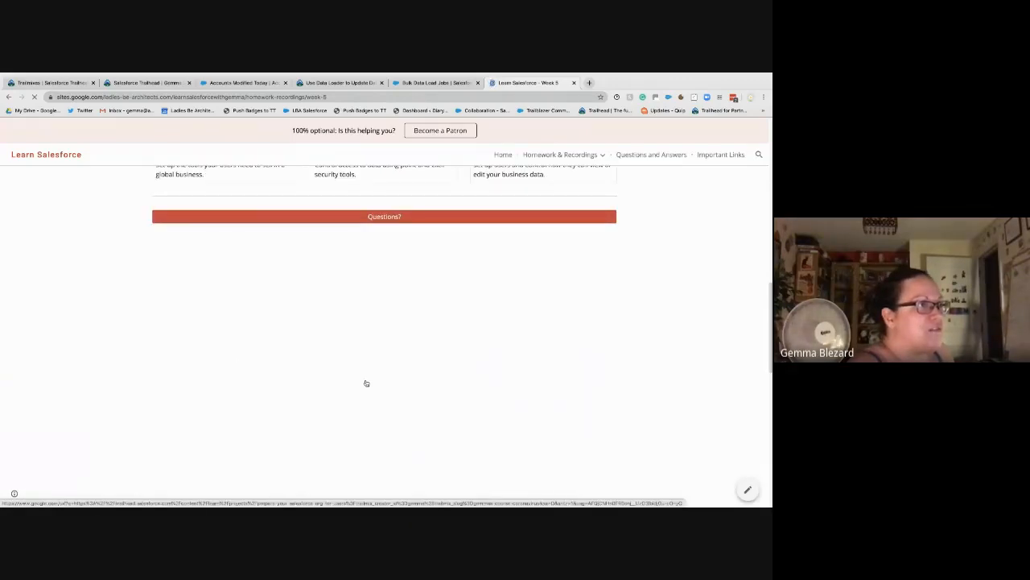
scroll(366, 382, "up", 1)
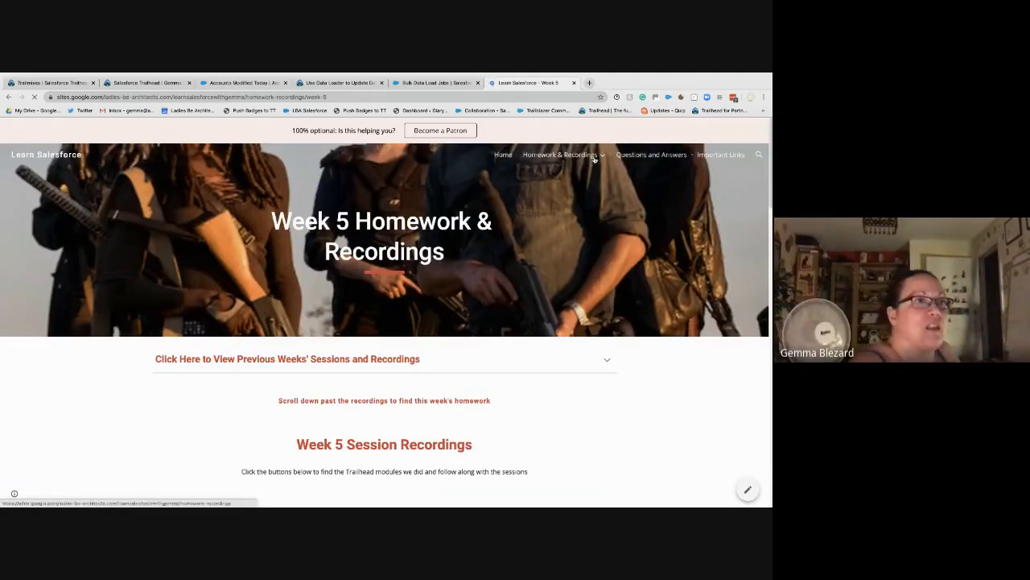
mouse_move(594, 159)
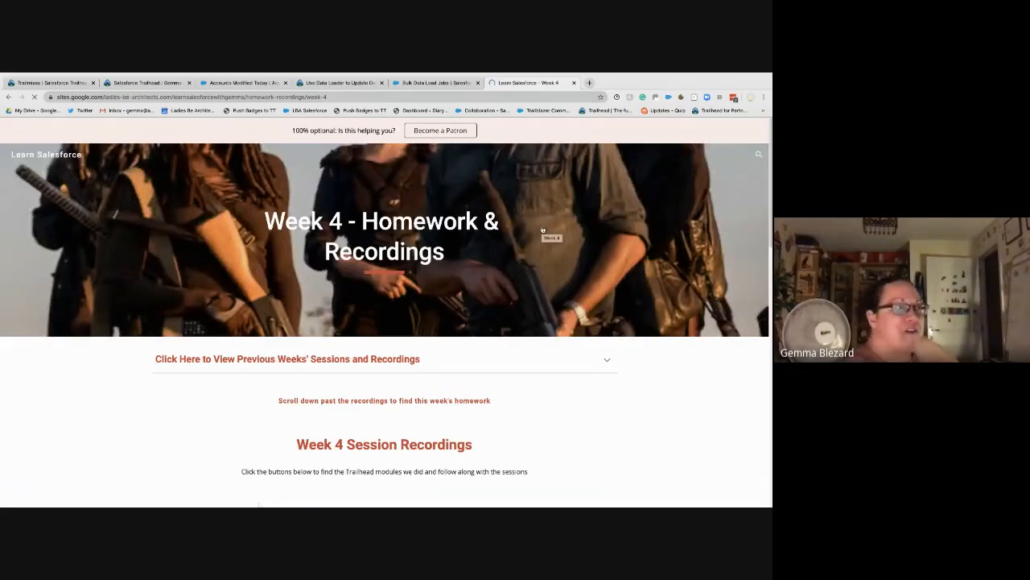
scroll(625, 374, "down", 10)
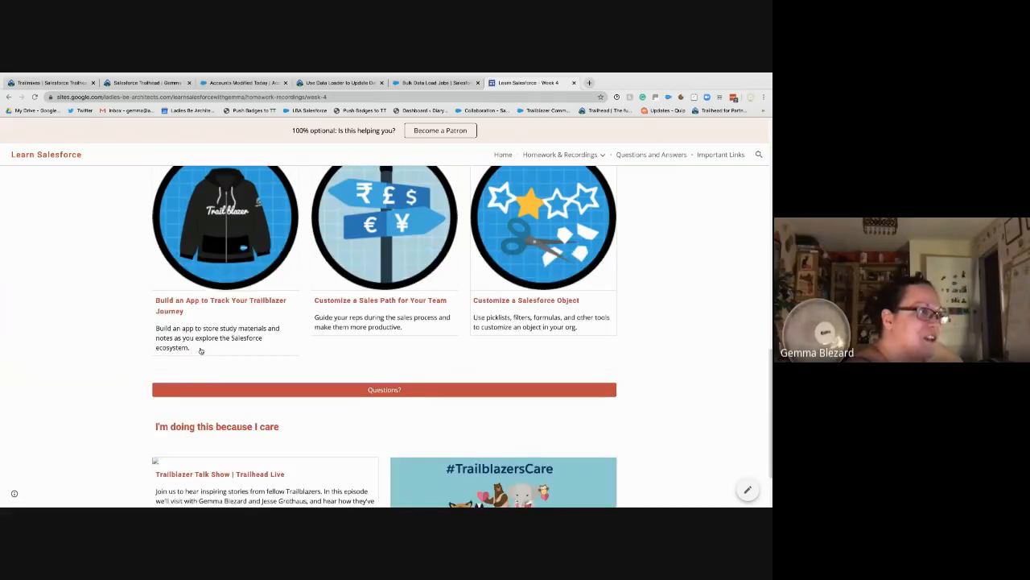
scroll(661, 358, "up", 3)
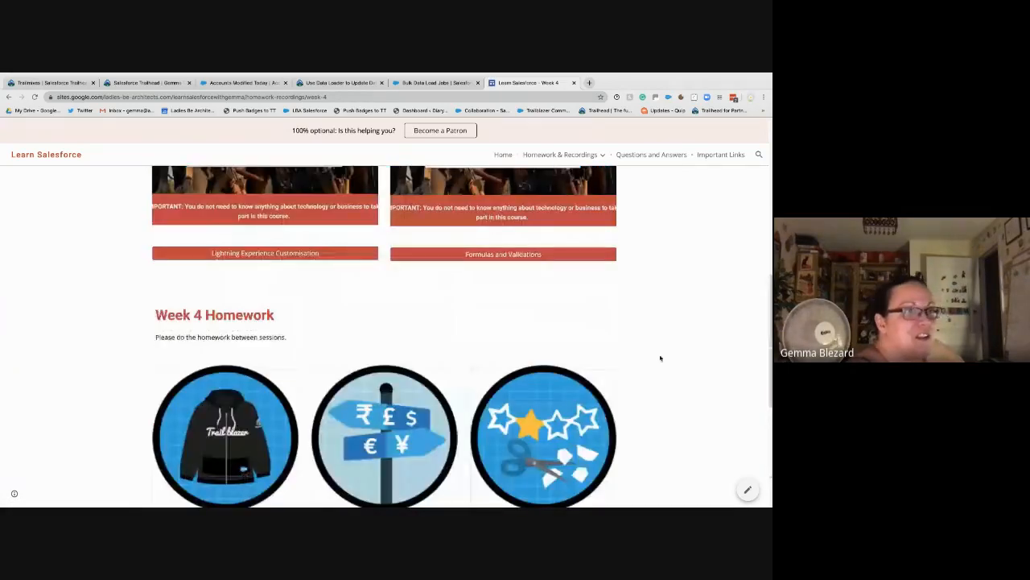
Step: Switch to the Week 3 page and scroll to the embedded Homework Week 3 sheet
left_click(581, 154)
left_click(534, 207)
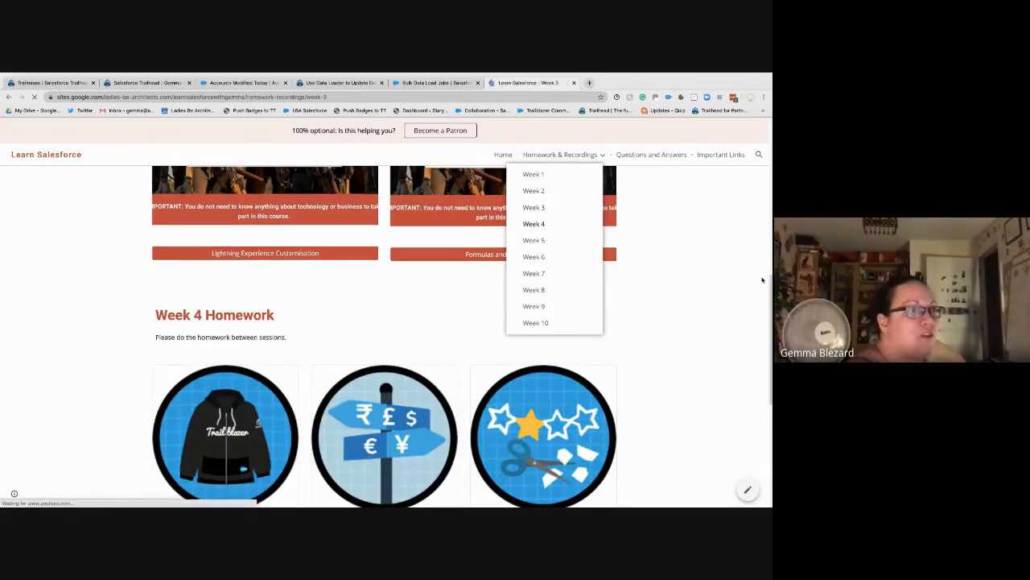
scroll(359, 384, "down", 4)
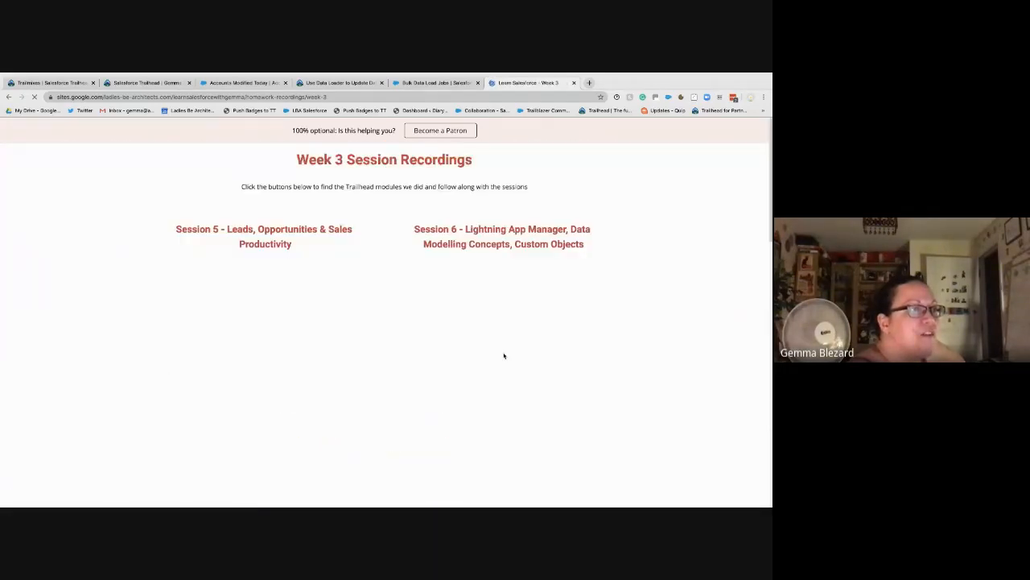
scroll(704, 290, "down", 10)
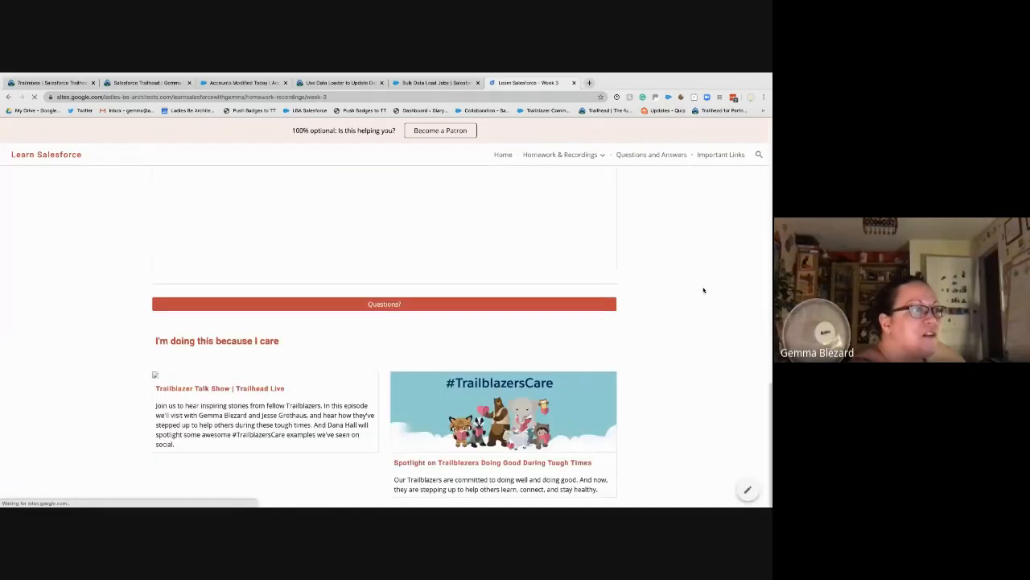
scroll(628, 314, "up", 3)
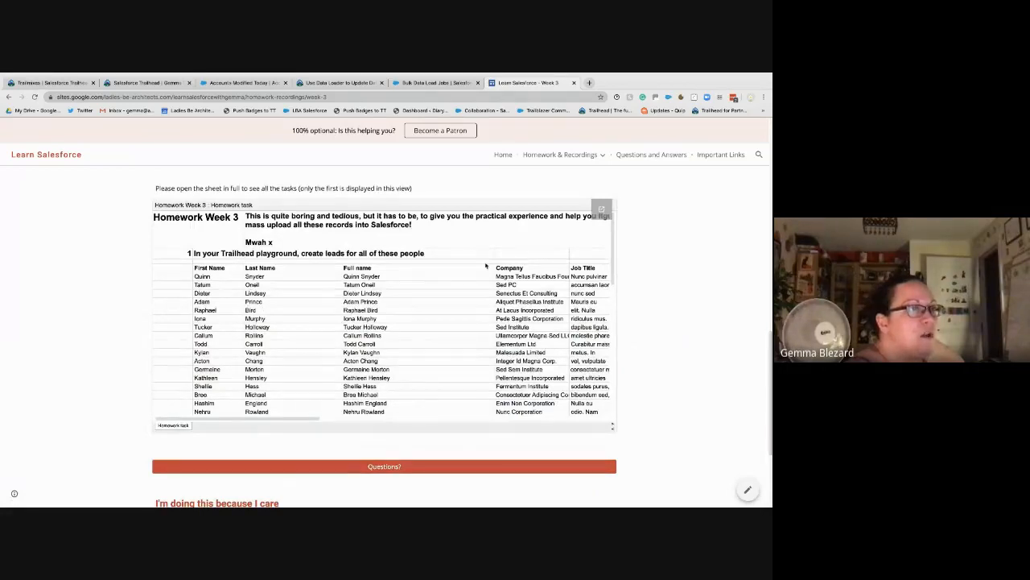
Step: Open the embedded Homework Week 3 sheet in a new tab, review its lead rows, then view it
left_click(601, 209)
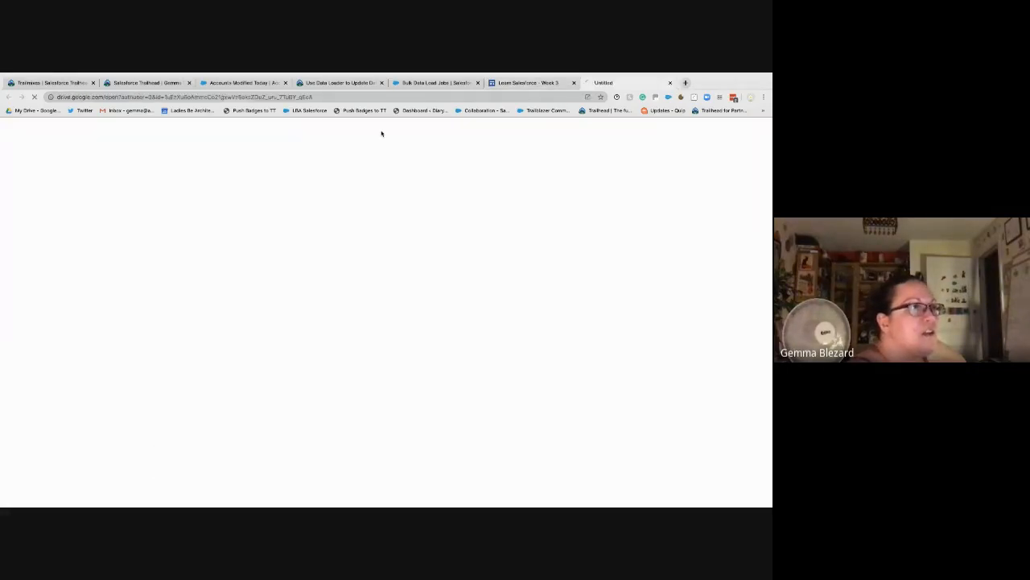
left_click(559, 84)
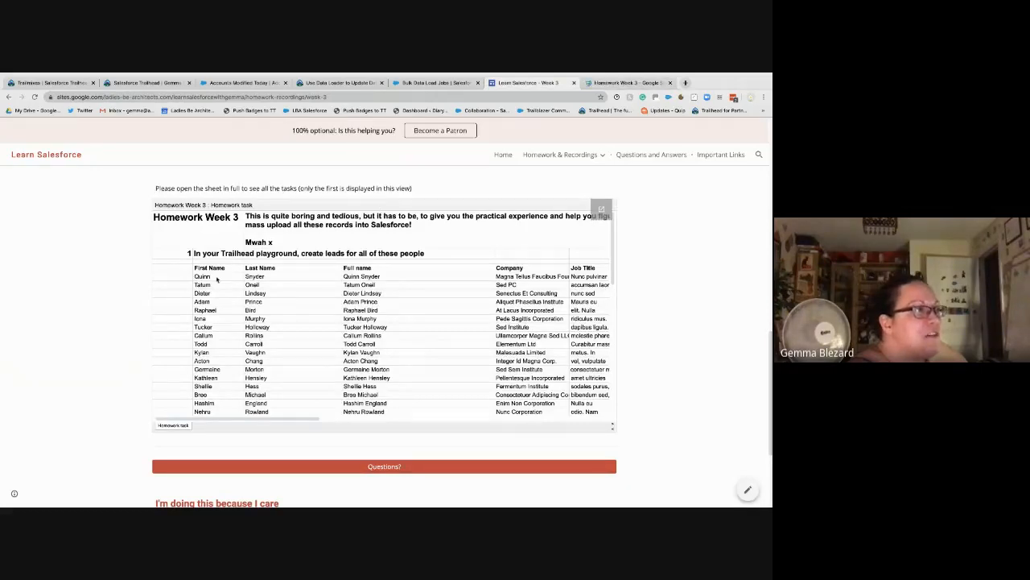
left_click_drag(216, 279, 487, 363)
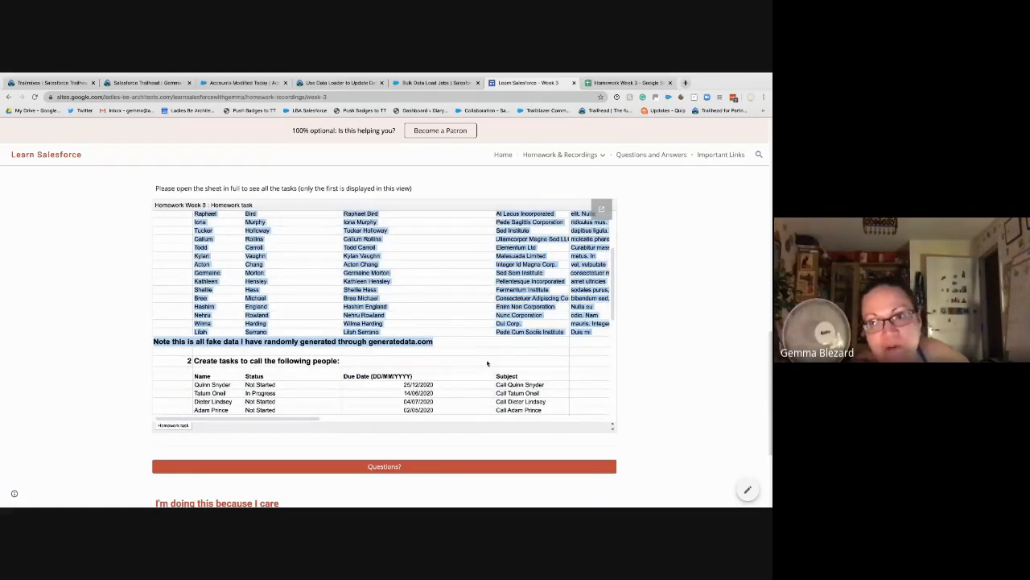
left_click(460, 325)
scroll(461, 327, "up", 1)
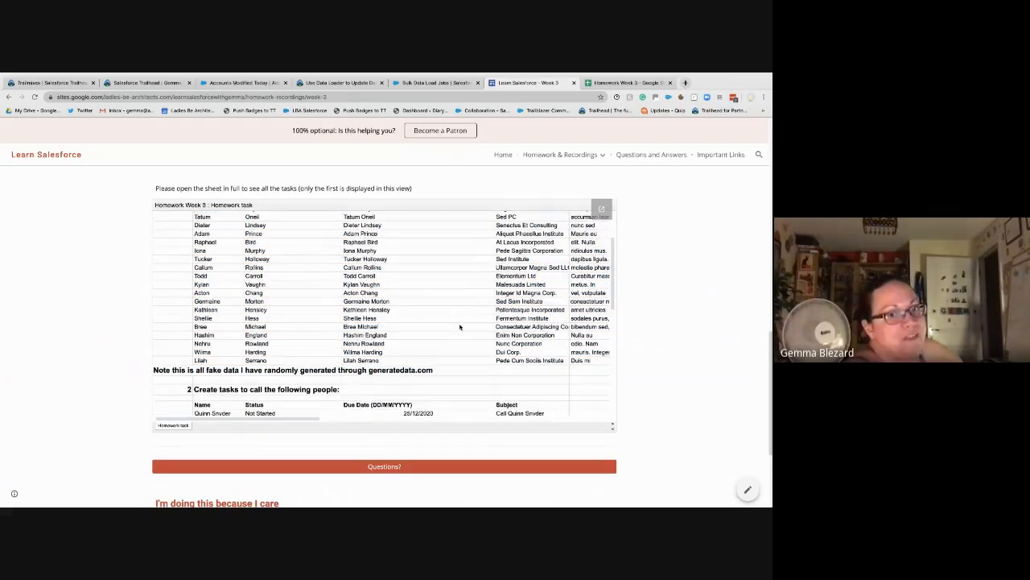
scroll(459, 326, "down", 1)
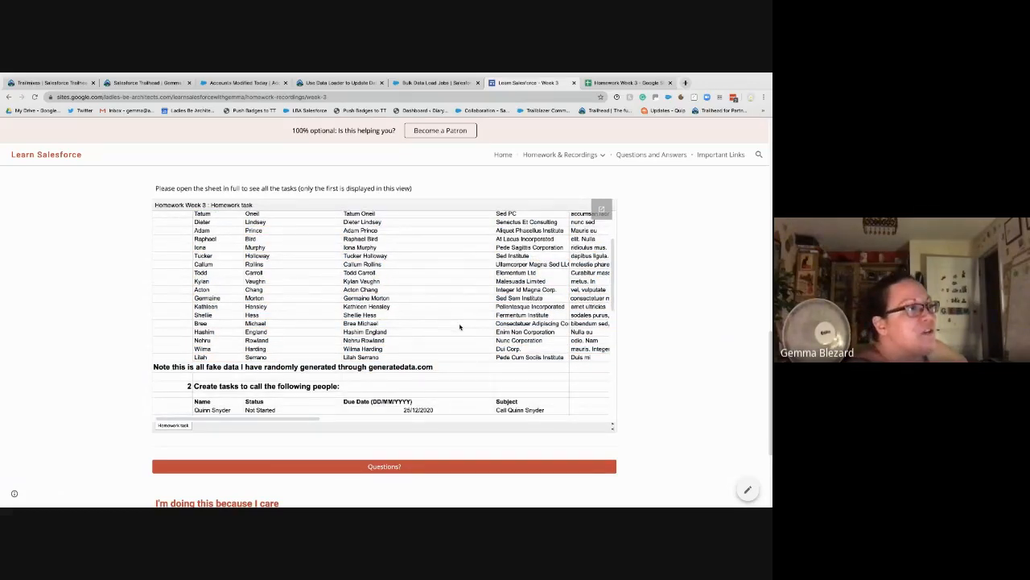
scroll(460, 326, "down", 5)
scroll(272, 330, "down", 5)
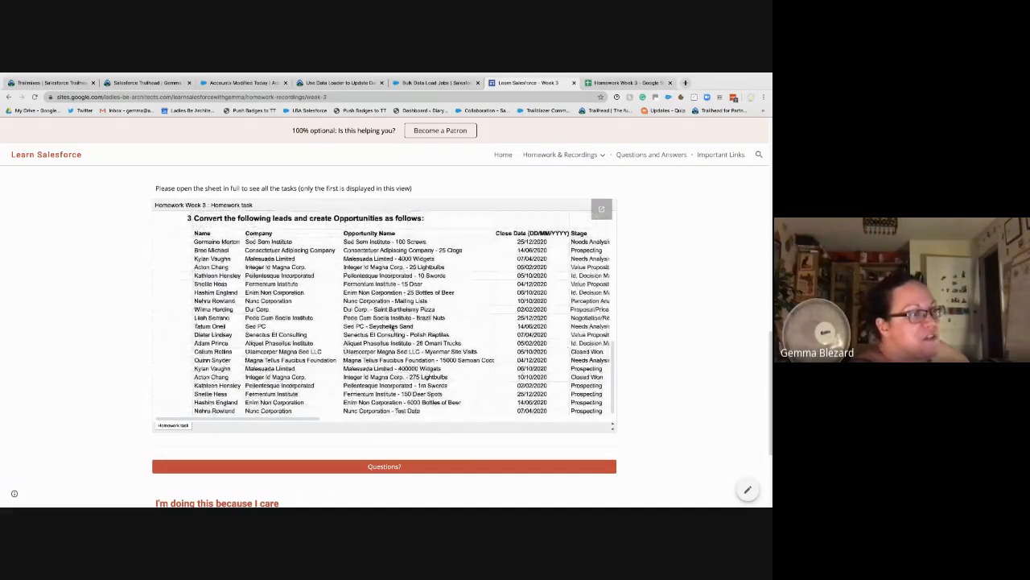
scroll(393, 327, "up", 5)
scroll(392, 328, "up", 8)
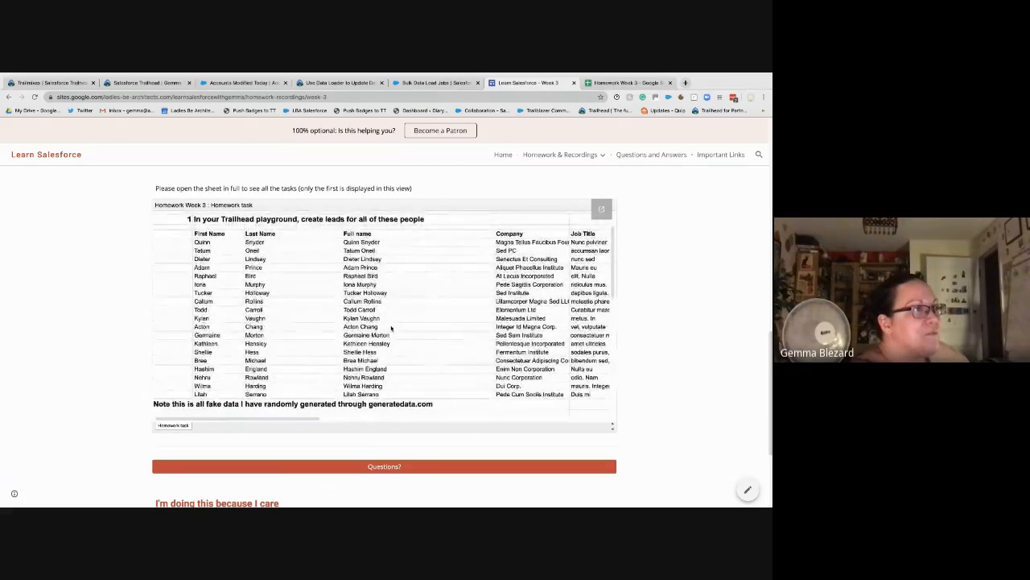
scroll(392, 327, "up", 1)
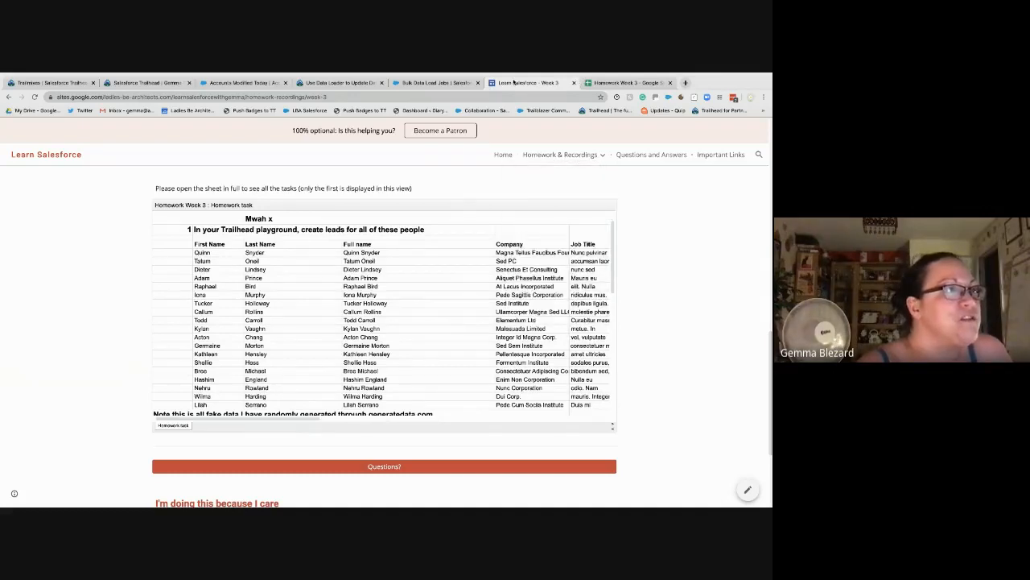
left_click(649, 82)
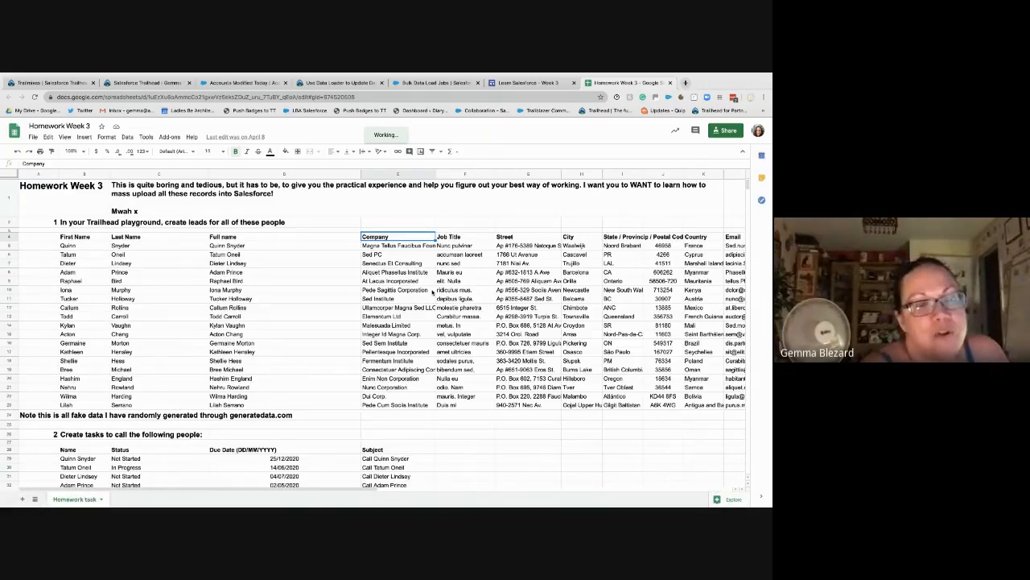
key("Down")
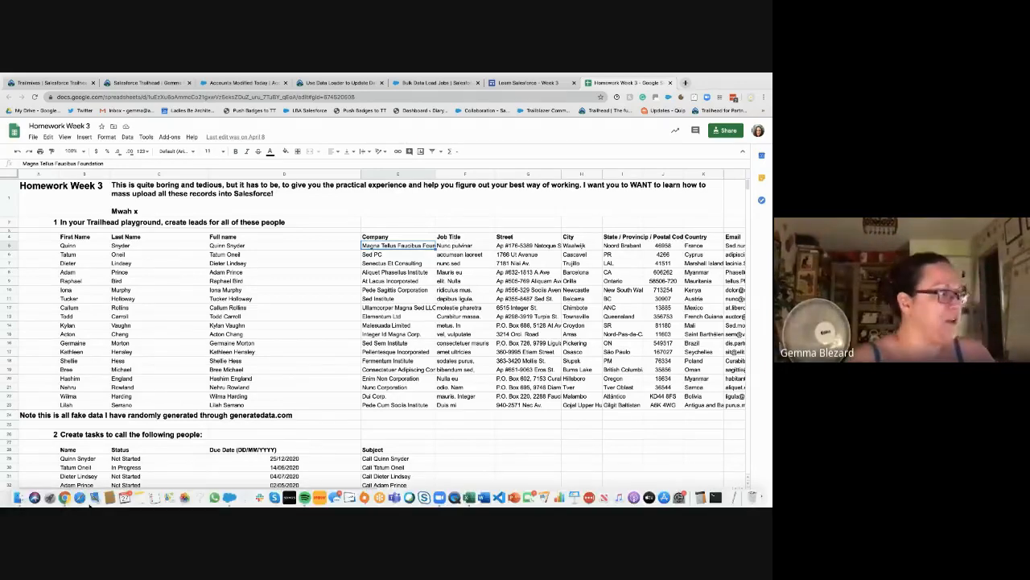
left_click(176, 352)
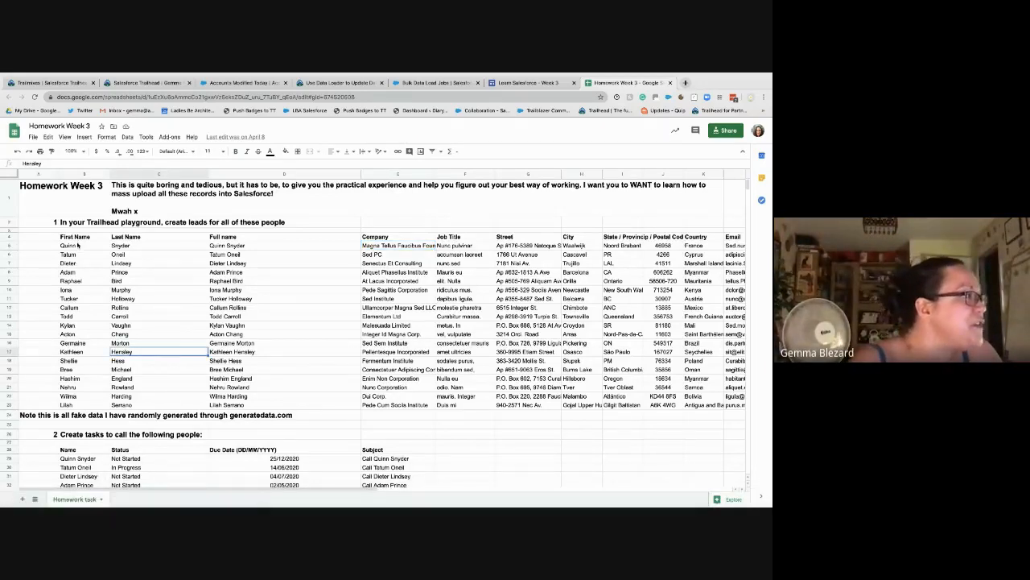
left_click_drag(71, 245, 417, 404)
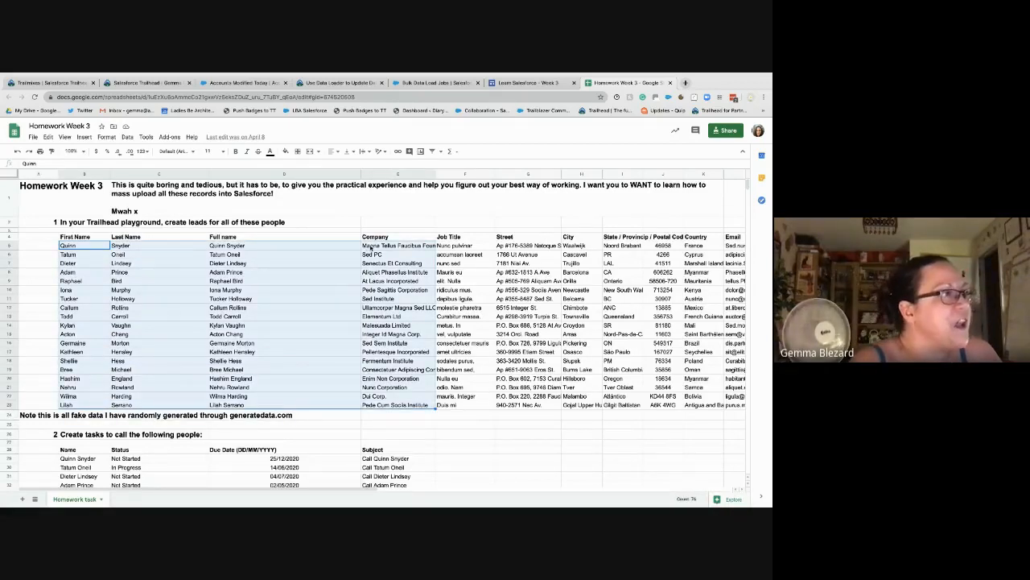
left_click_drag(104, 245, 753, 407)
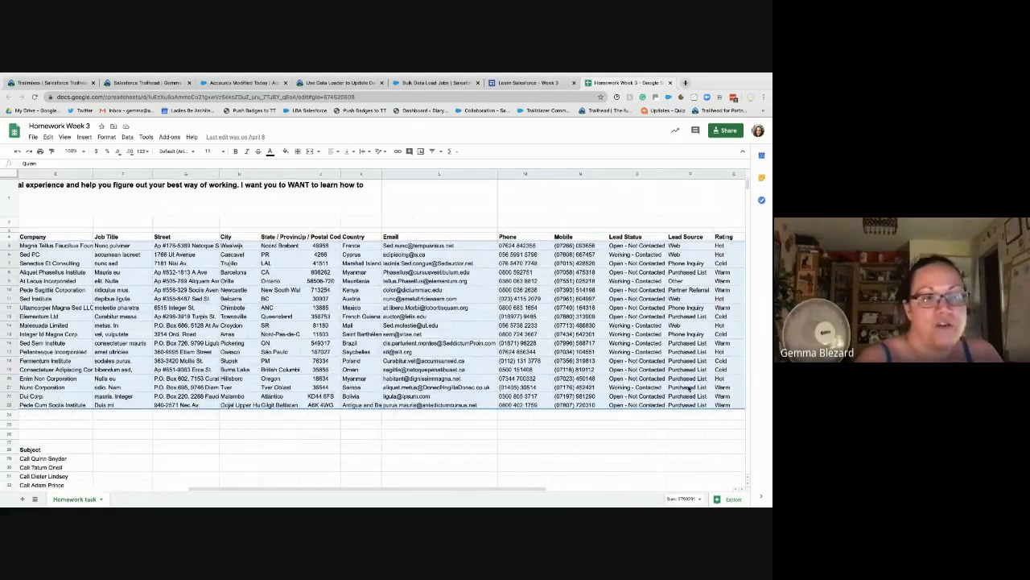
scroll(575, 347, "left", 10)
scroll(575, 347, "down", 2)
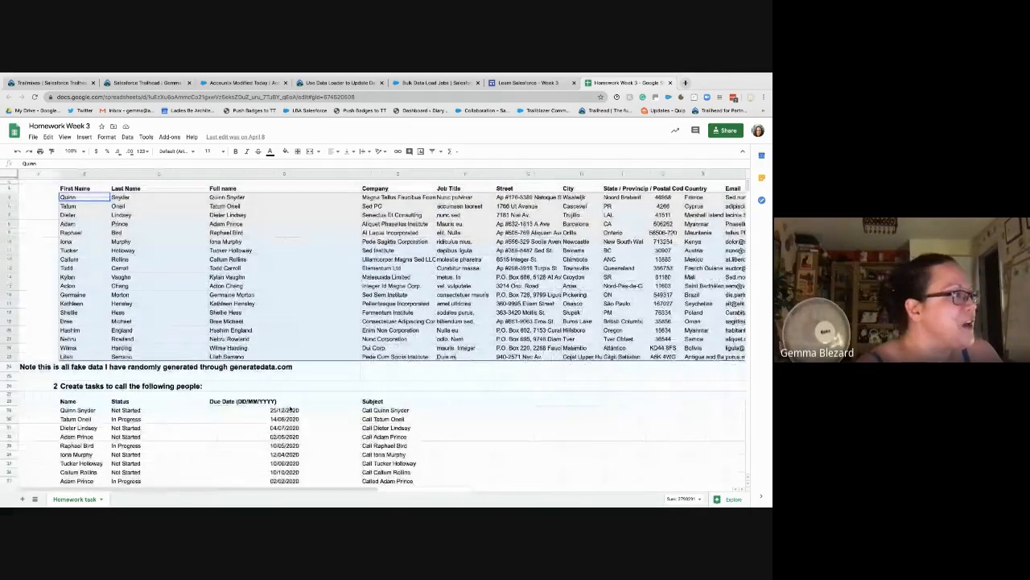
scroll(290, 409, "down", 5)
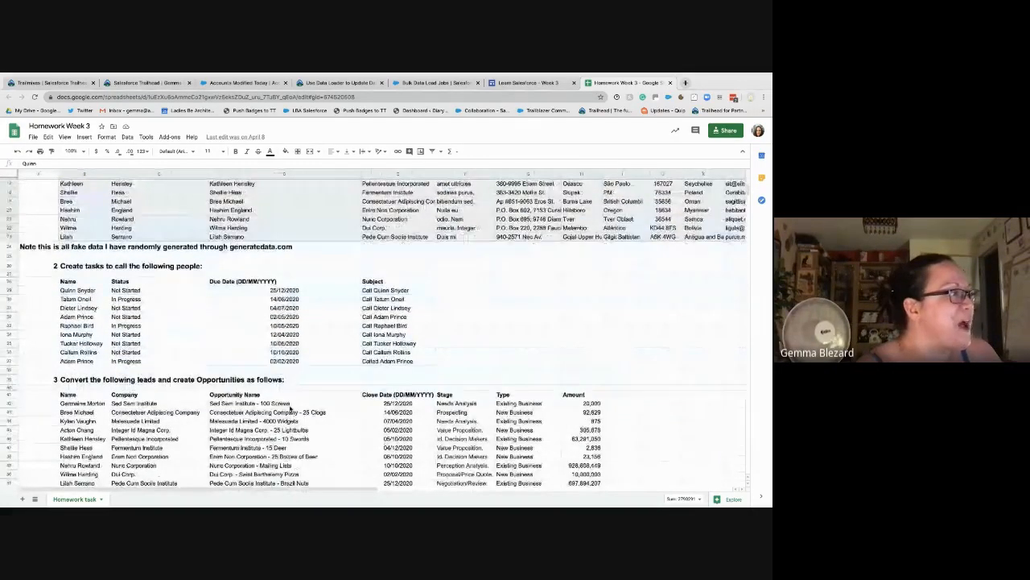
scroll(291, 409, "down", 2)
scroll(290, 409, "down", 4)
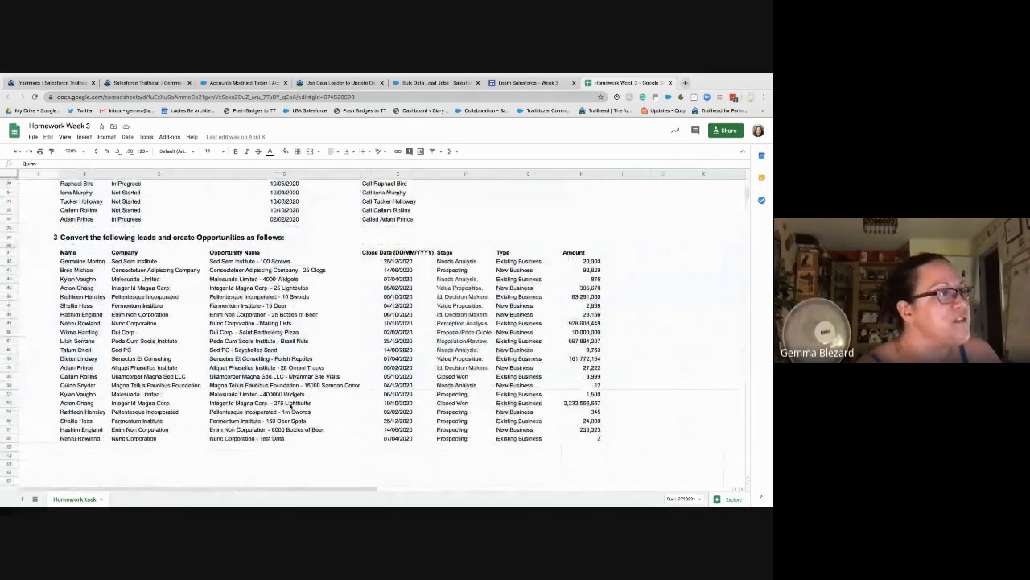
left_click_drag(80, 260, 587, 439)
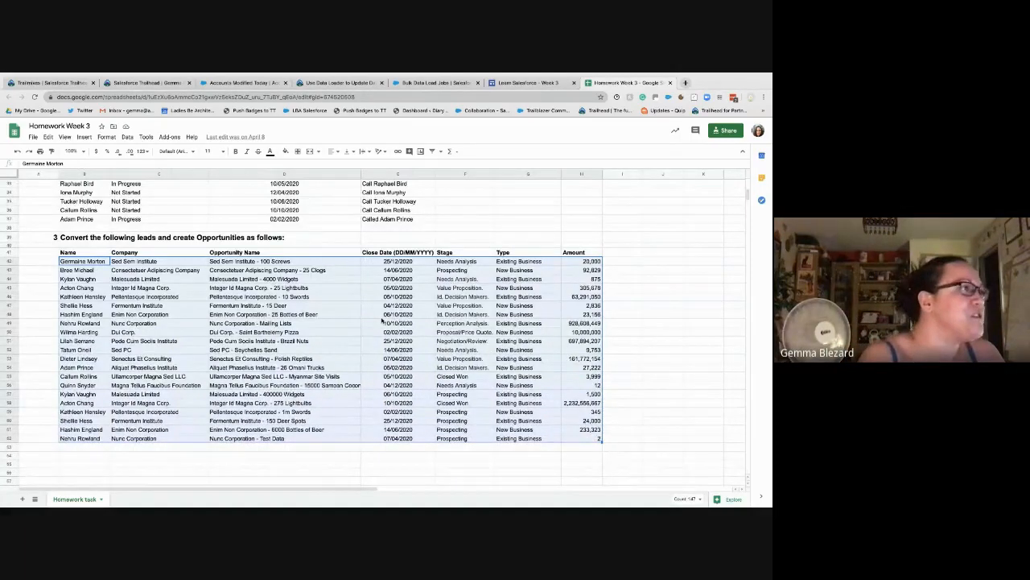
scroll(383, 319, "up", 5)
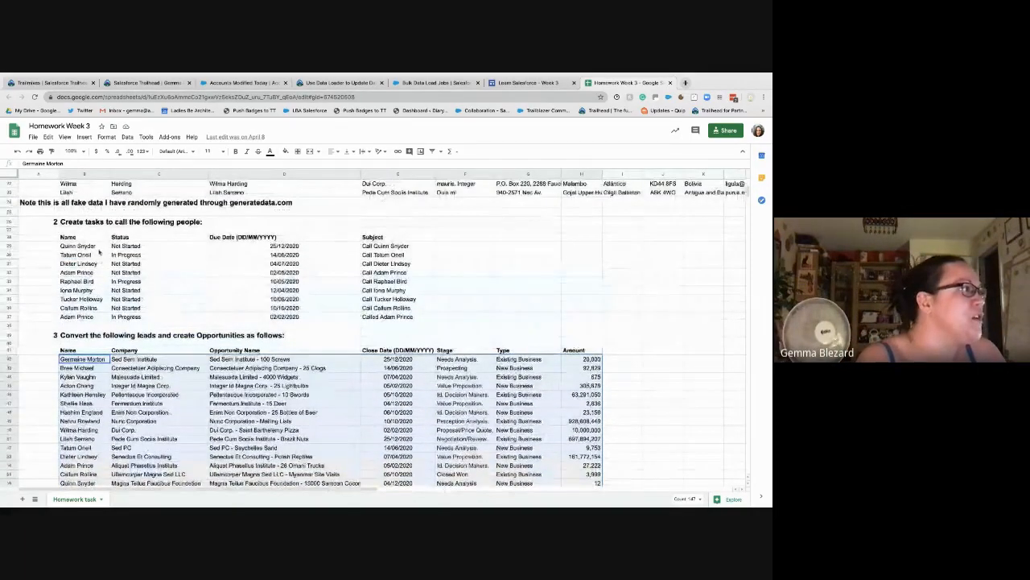
left_click(95, 246)
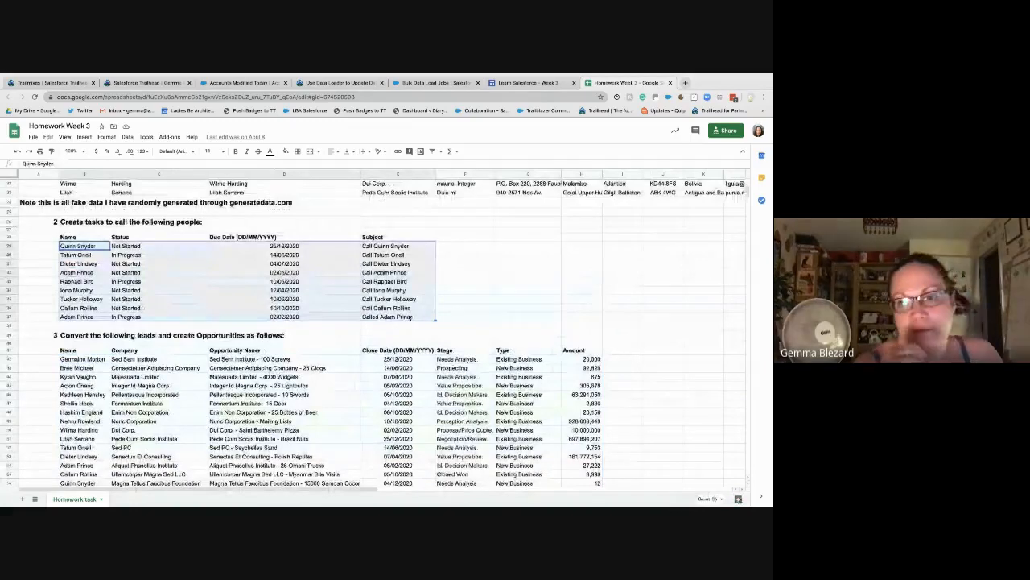
Step: Dismiss the finished update in Data Loader and start an Insert with Task as the object
key("ctrl+Left")
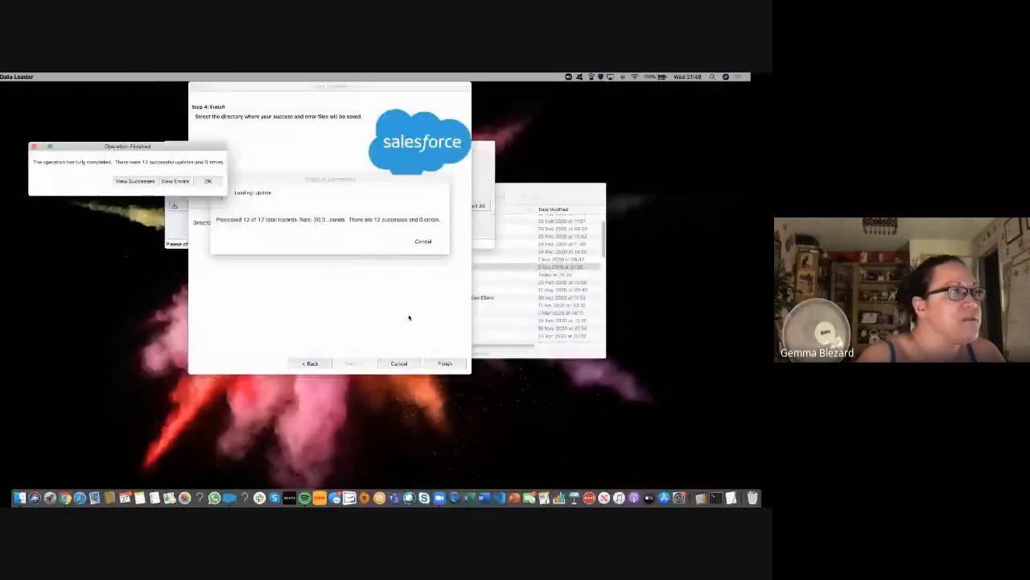
left_click(229, 181)
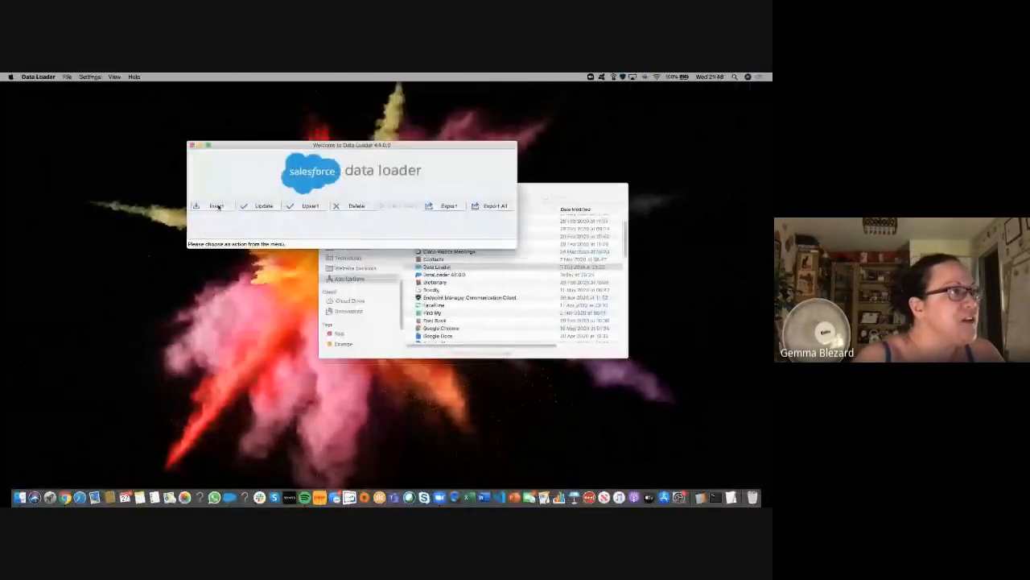
left_click(218, 206)
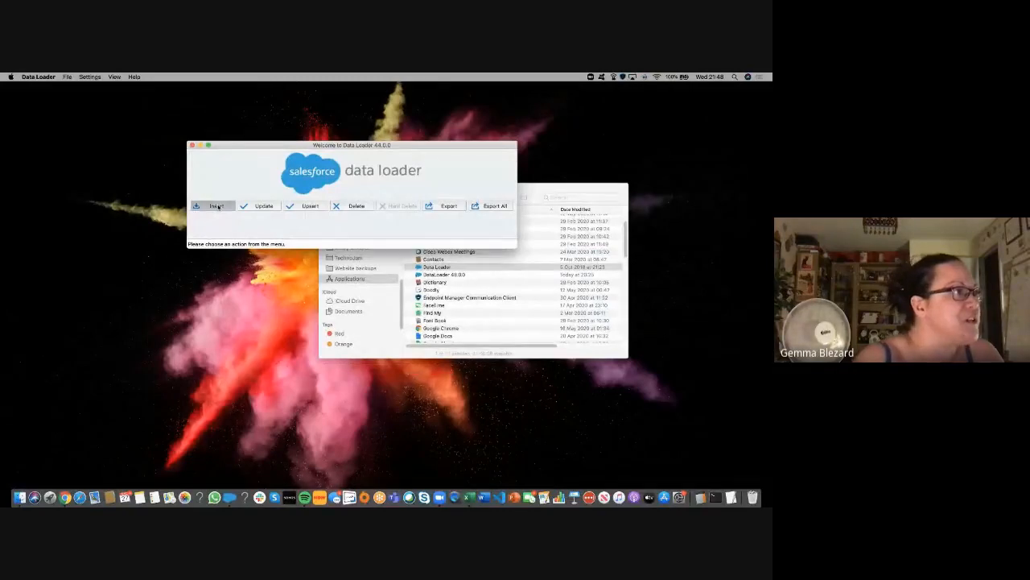
scroll(254, 266, "down", 2)
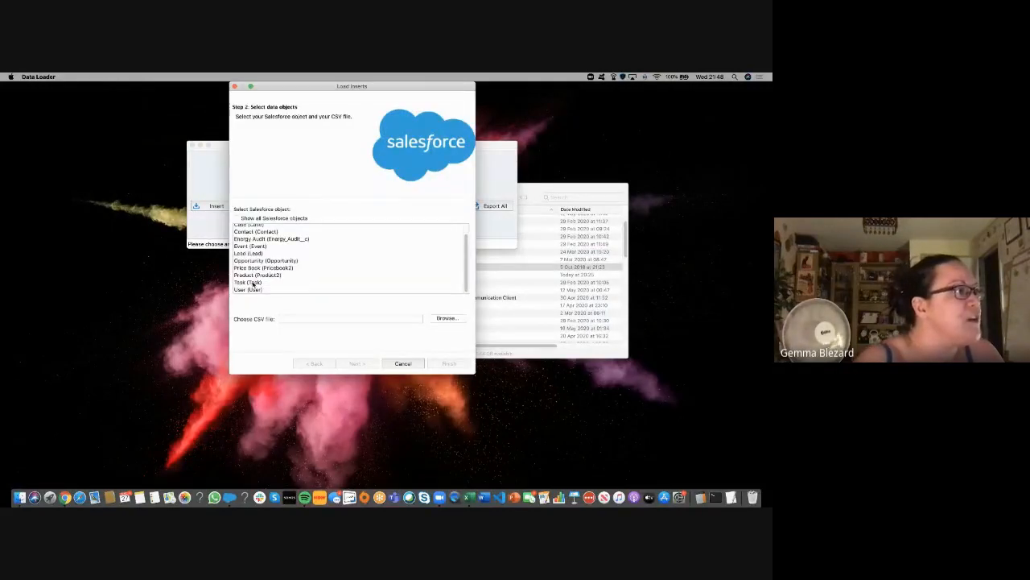
left_click(254, 282)
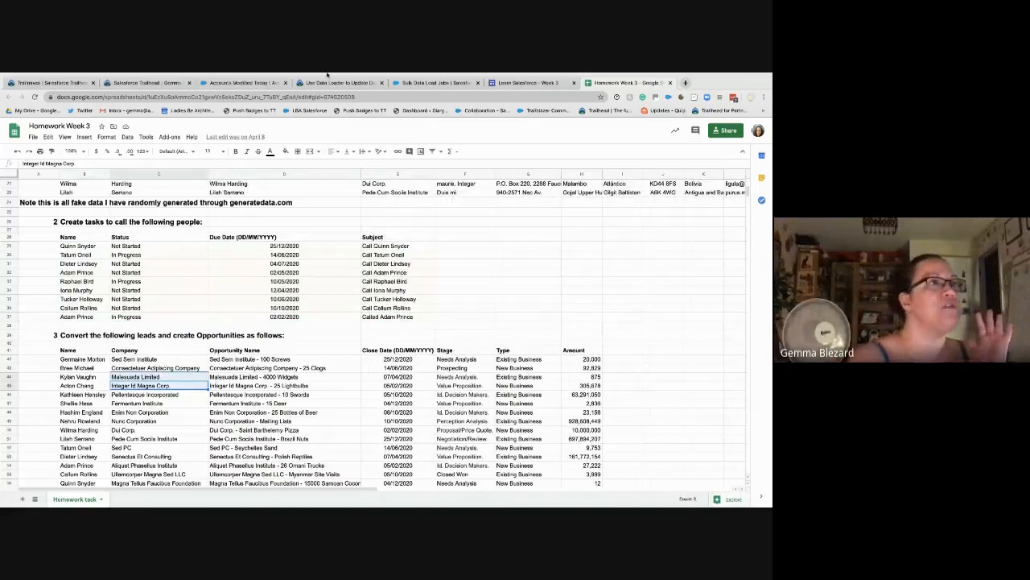
Step: Go to Homework & Recordings Week 10 and bring up the Data Import / Export homework link's menu
left_click(537, 84)
scroll(507, 193, "up", 10)
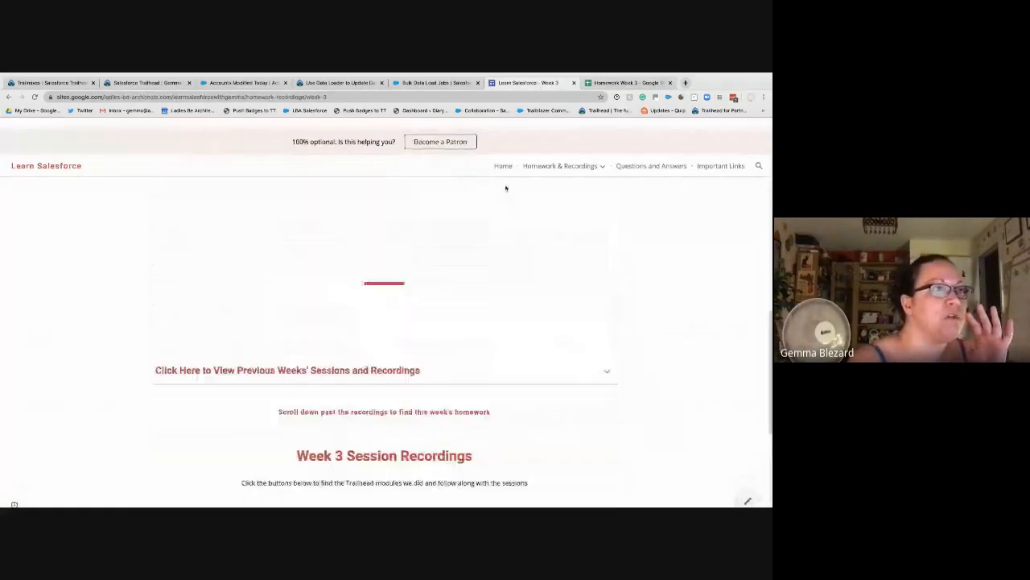
left_click(597, 157)
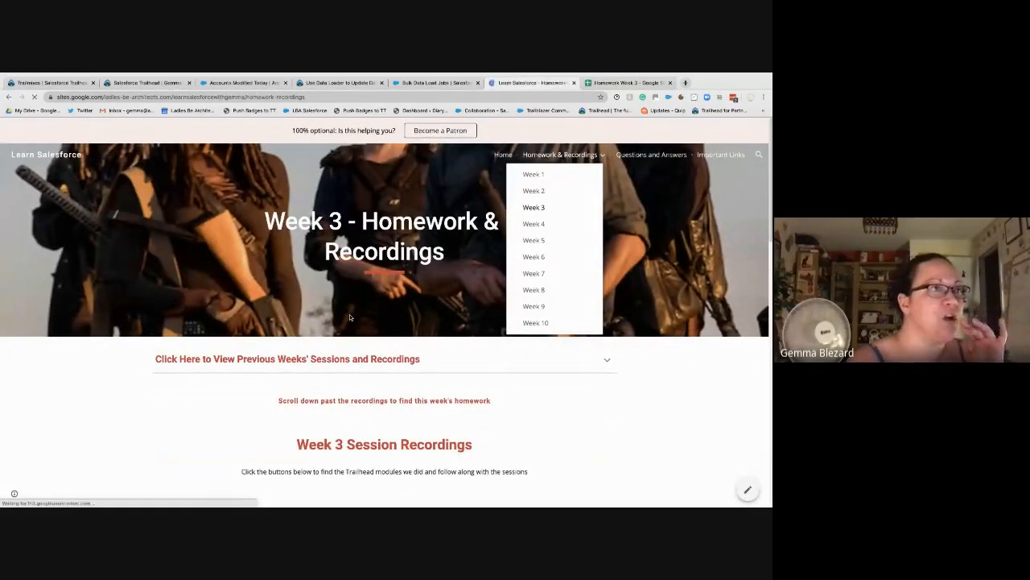
scroll(350, 317, "down", 5)
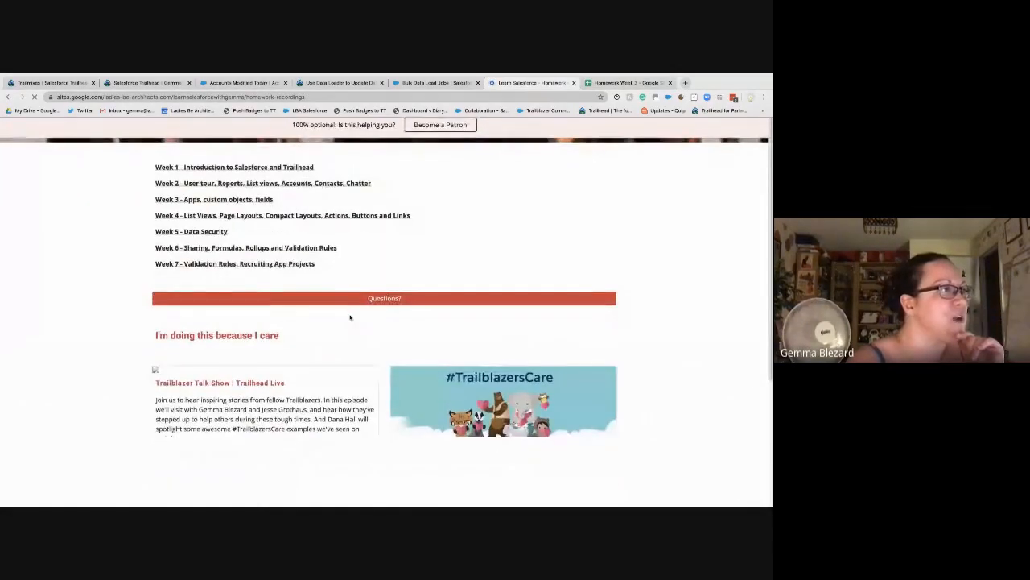
scroll(452, 190, "up", 3)
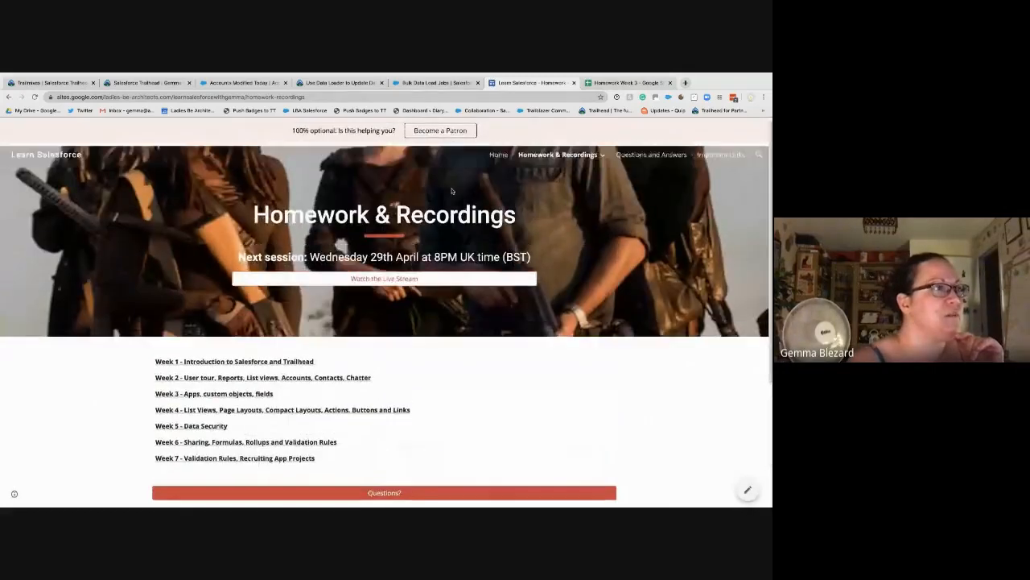
left_click(558, 155)
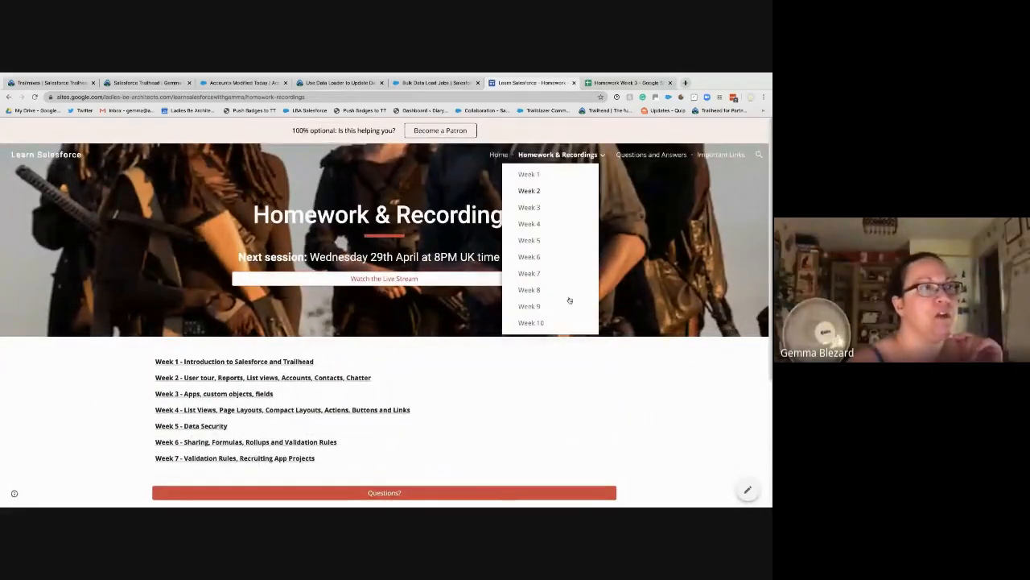
left_click(532, 324)
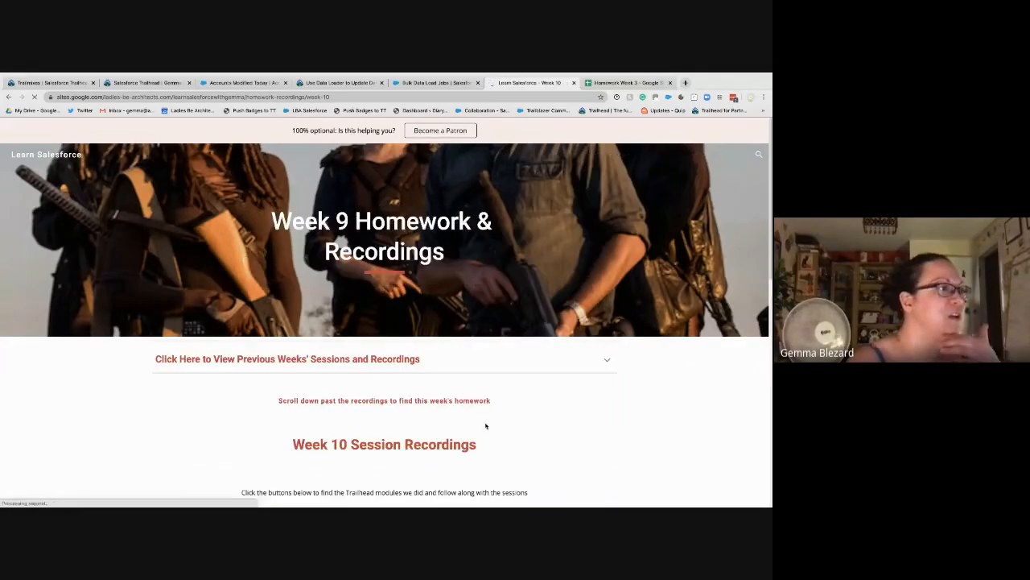
scroll(488, 419, "down", 15)
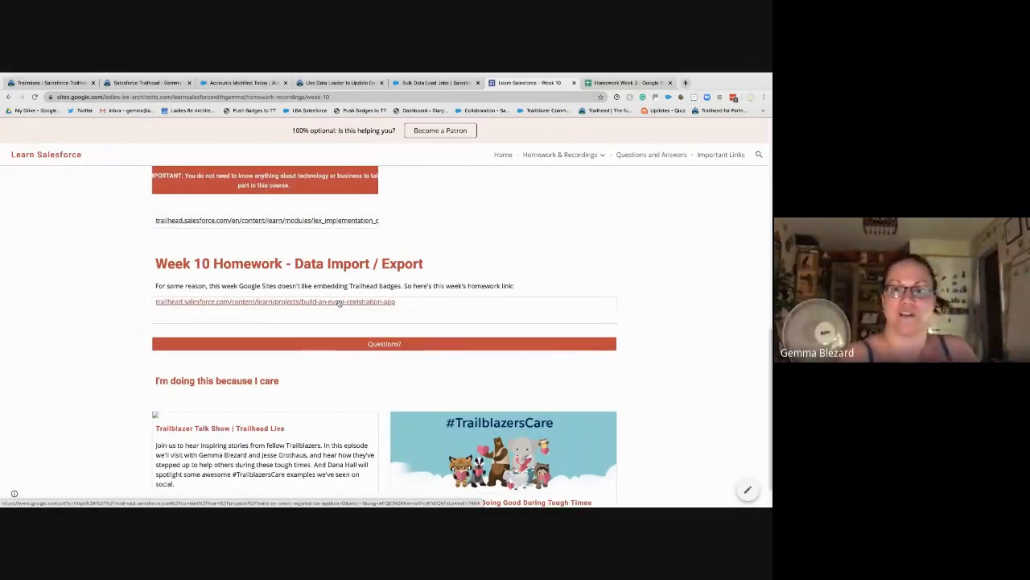
right_click(299, 303)
Step: Open the Build an Event Registration App homework link in a new tab and view it
left_click(303, 305)
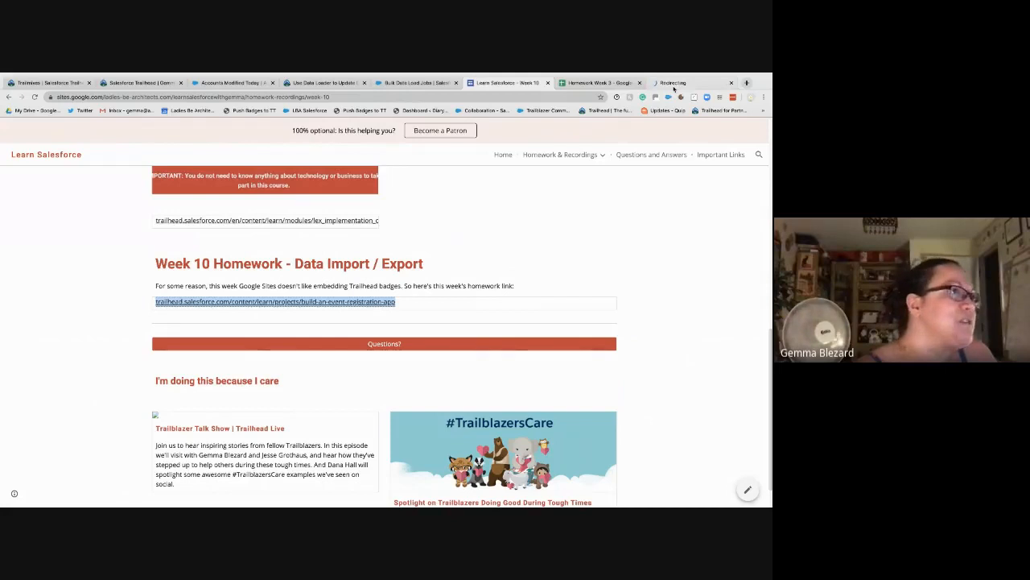
left_click(673, 84)
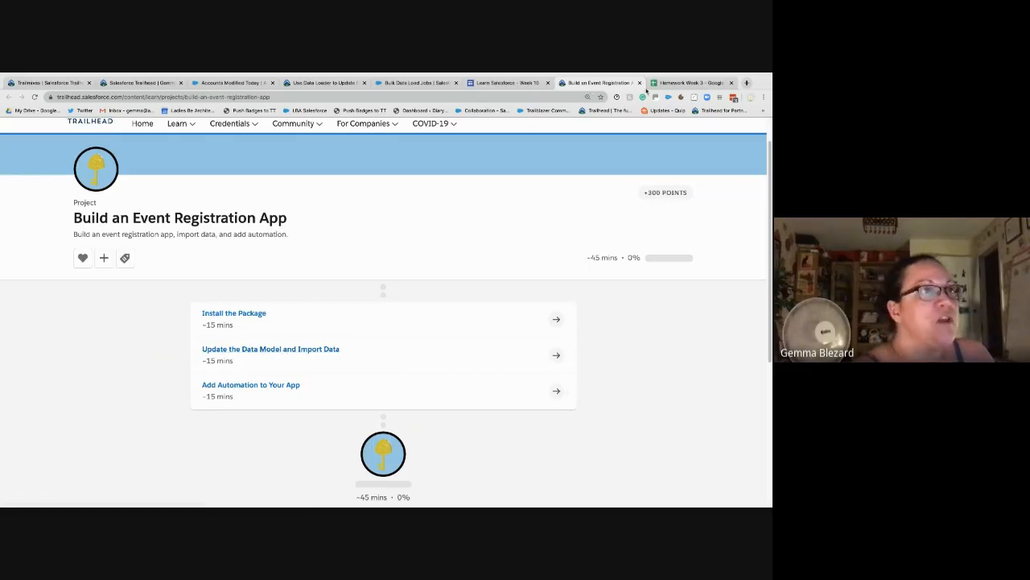
Step: Close the project tab and highlight the opportunity, row 23 details and lead columns in Homework Week 3
left_click(639, 82)
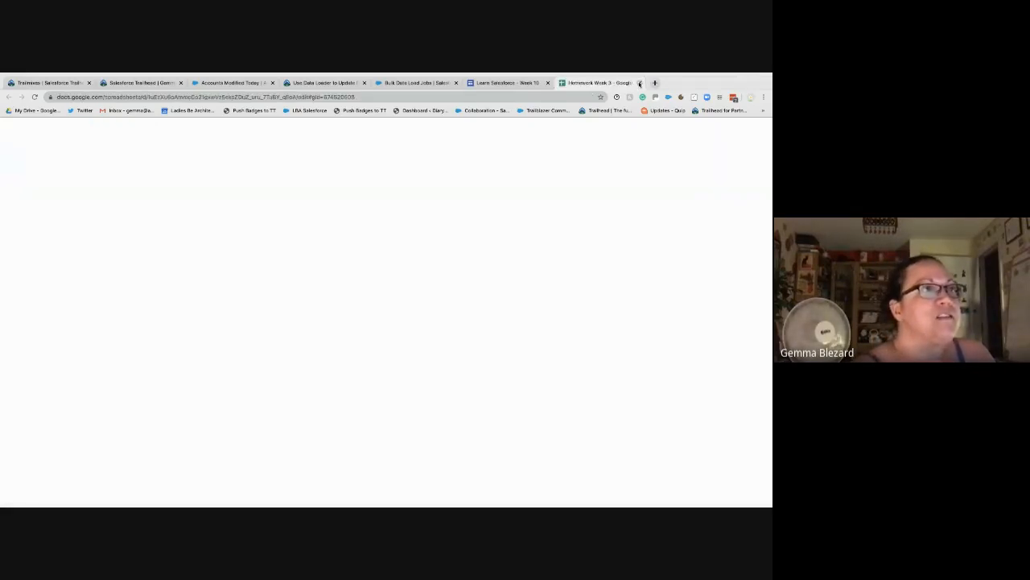
left_click(266, 386)
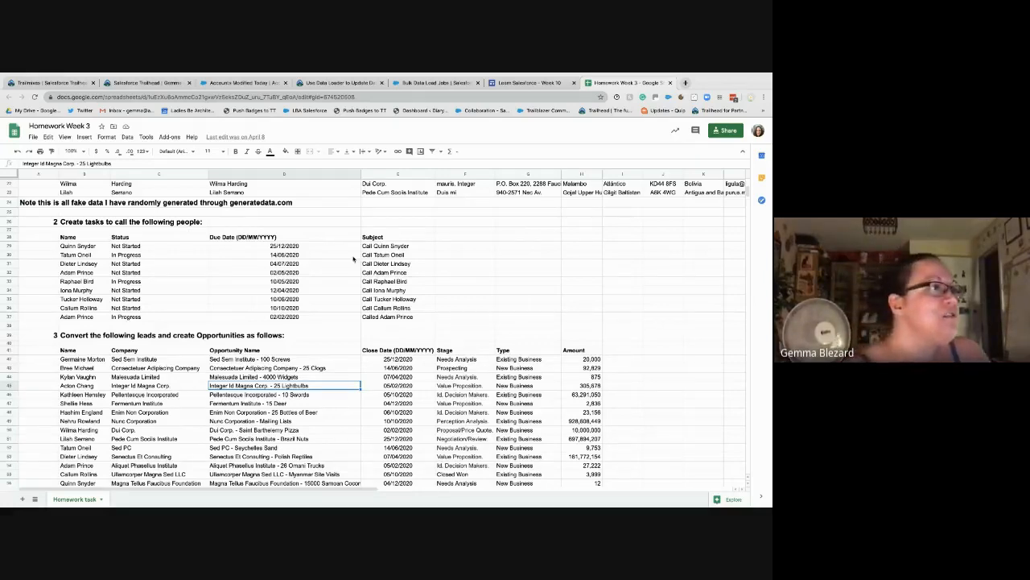
left_click(349, 196)
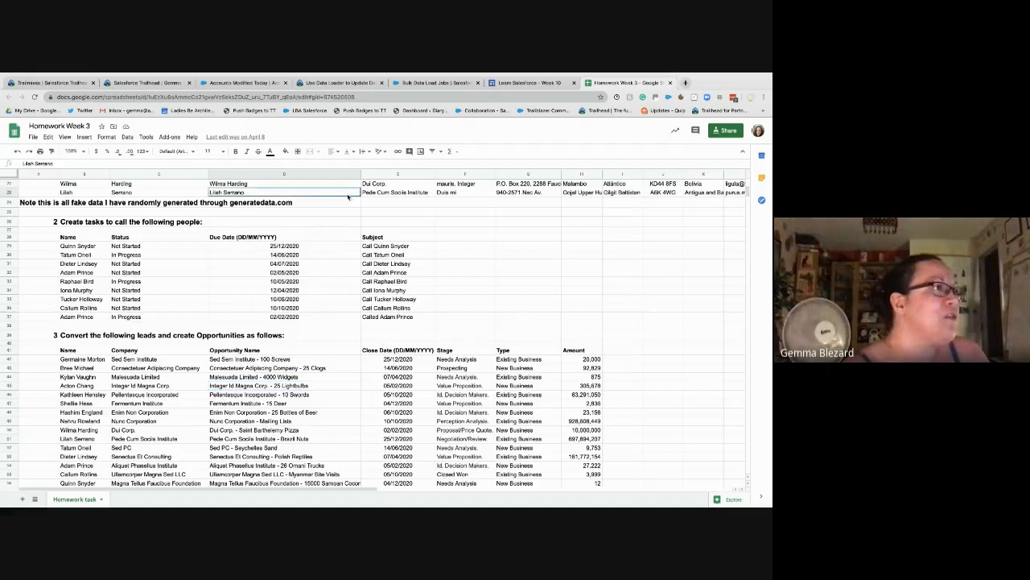
left_click(466, 195, "shift")
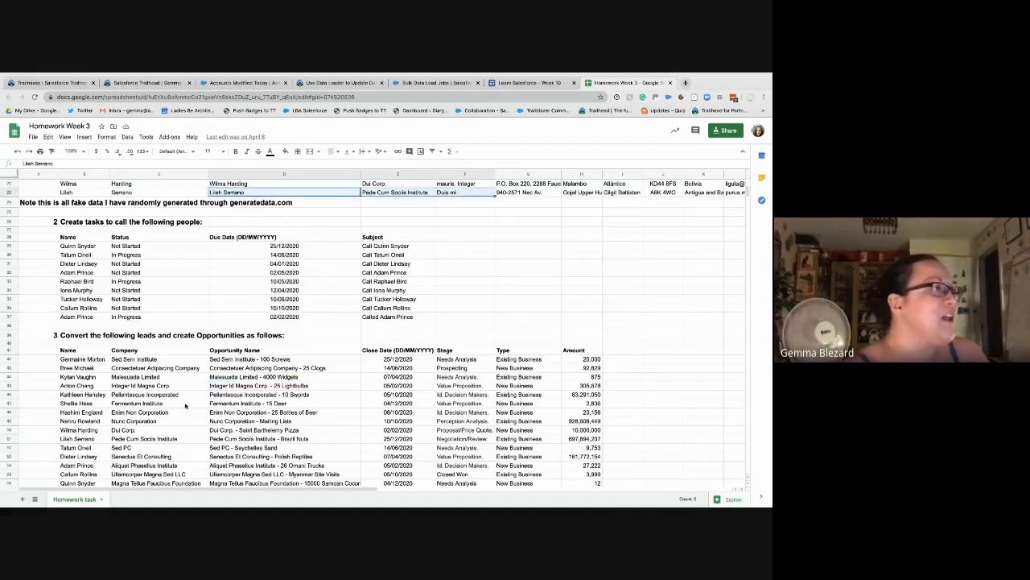
left_click_drag(178, 360, 503, 442)
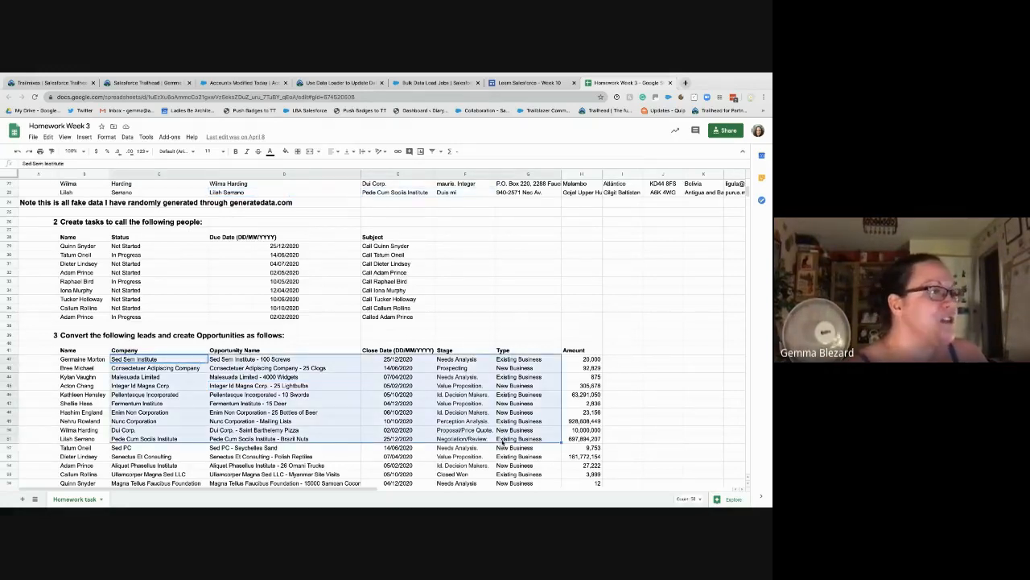
Step: Select the create-tasks table, its names and first call subject, then the Sed Sem Institute cell
left_click_drag(76, 246, 417, 319)
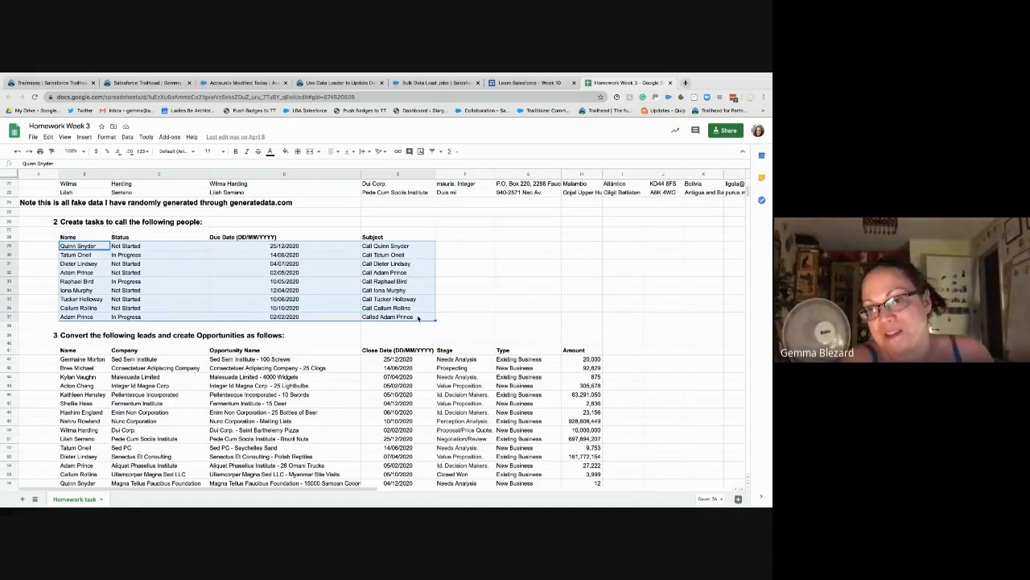
left_click(77, 273)
left_click_drag(76, 245, 75, 318)
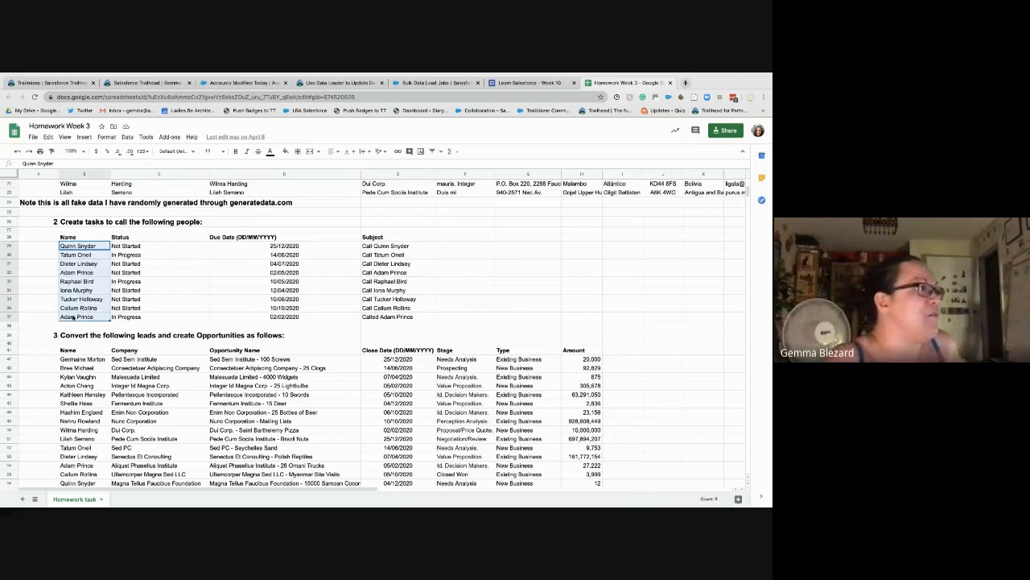
left_click(380, 246)
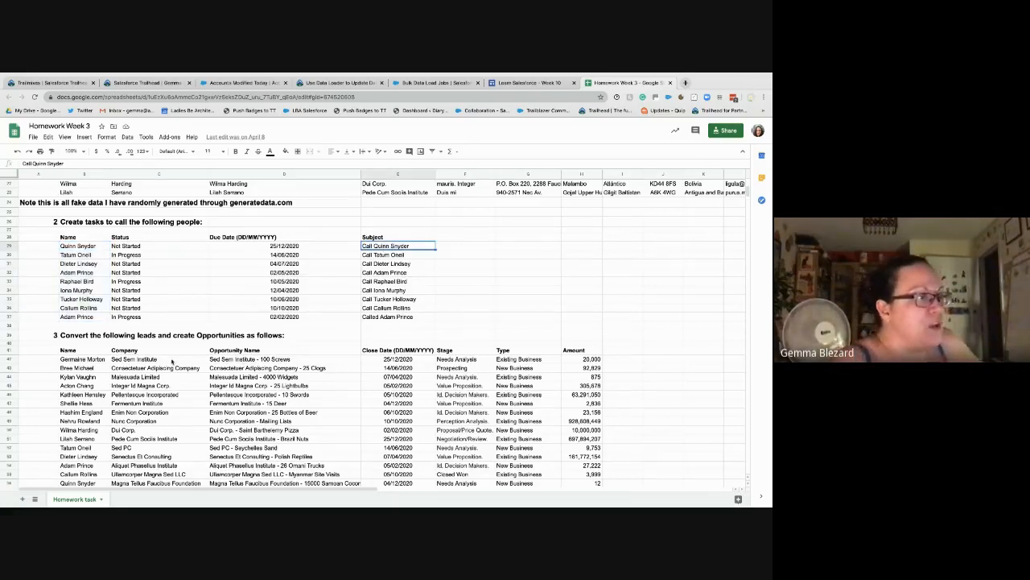
scroll(119, 398, "down", 1)
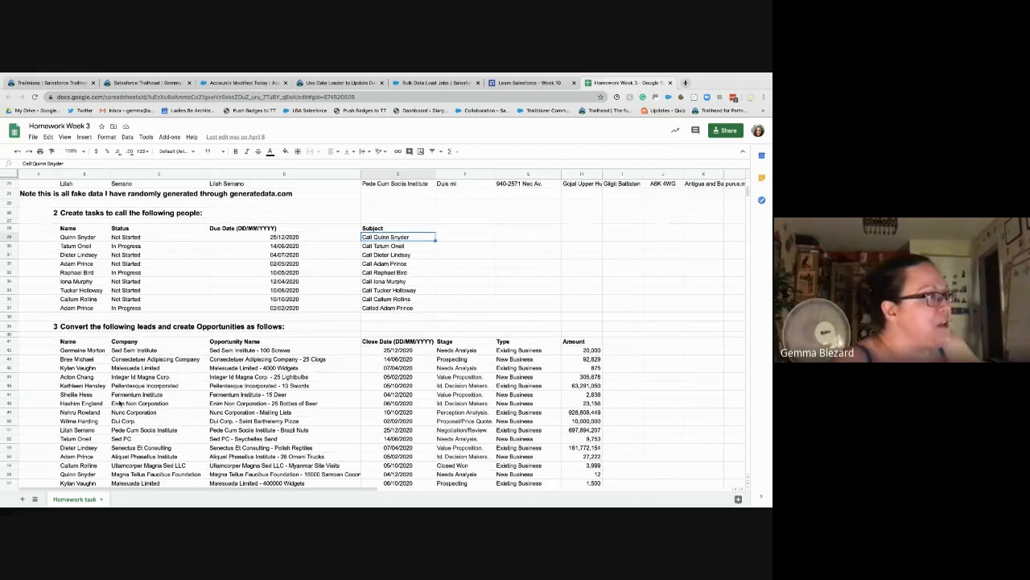
scroll(119, 402, "down", 1)
left_click(144, 339)
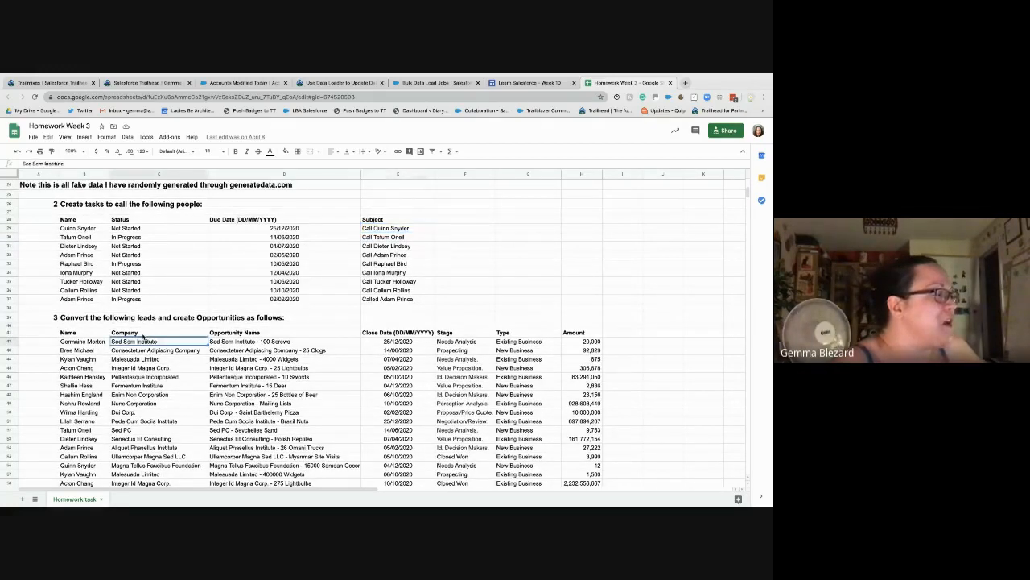
scroll(144, 374, "down", 3)
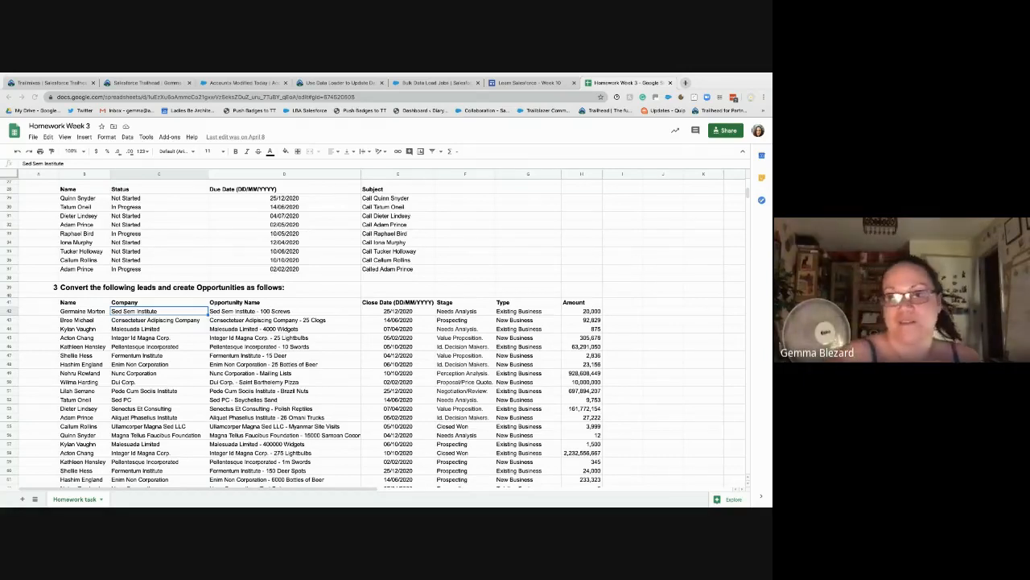
Step: Return to the Trailhead lesson tab and open the Trailhead Quests page
left_click(311, 83)
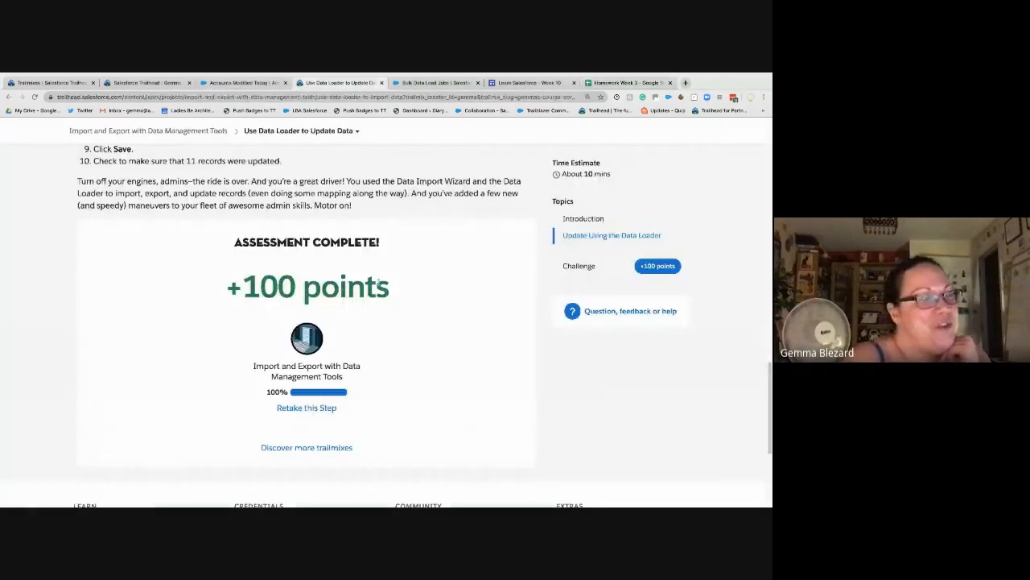
scroll(379, 279, "up", 20)
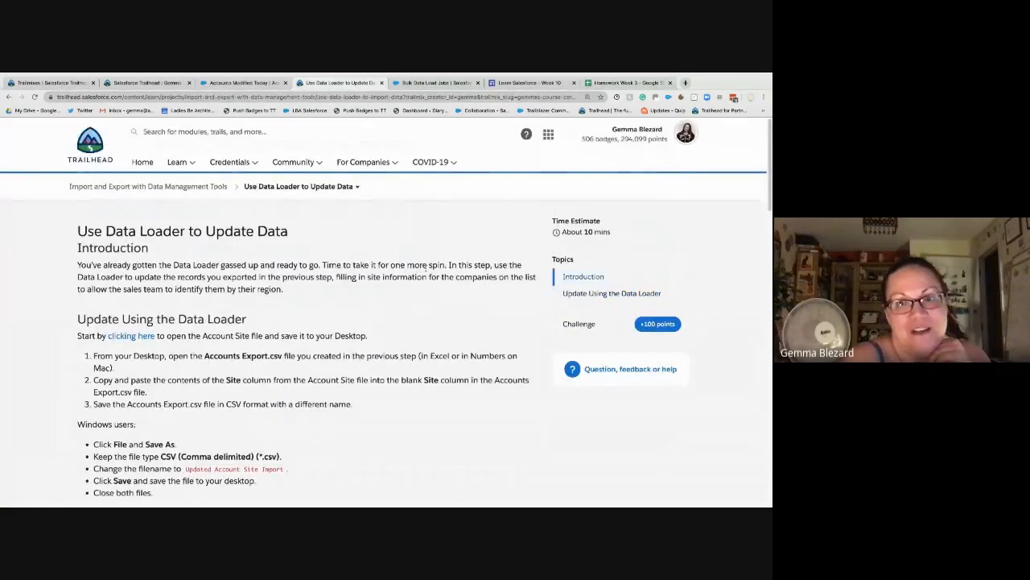
mouse_move(341, 173)
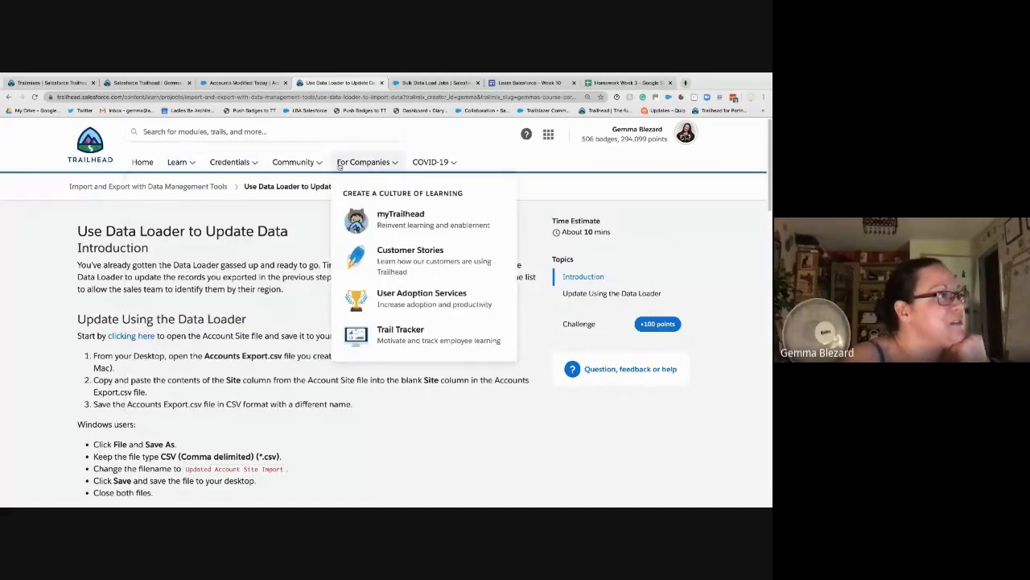
mouse_move(295, 164)
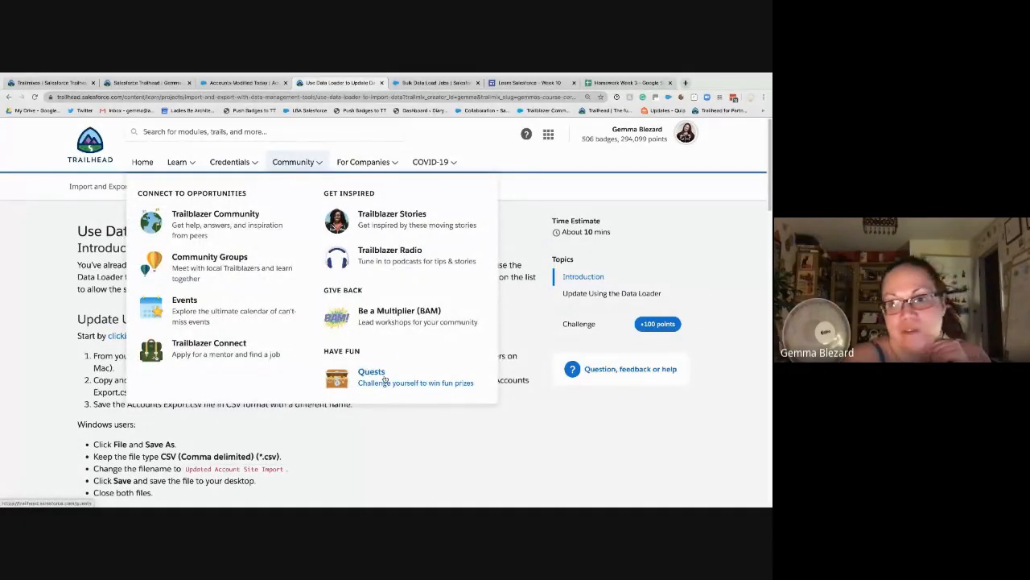
left_click(385, 380)
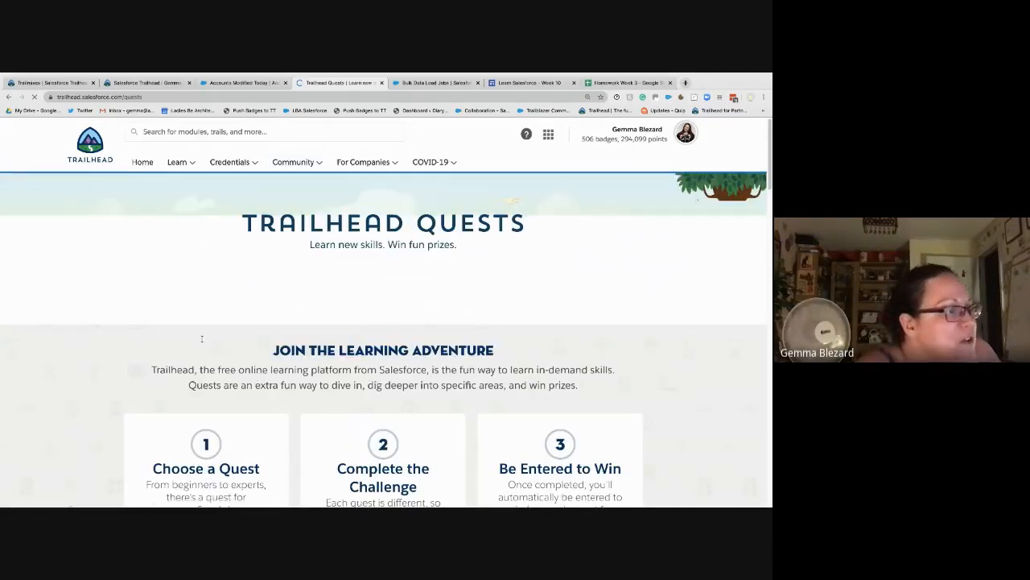
Step: Scroll through May's monthly quests and flip the Road to Ranger Quest card to reveal its prize
scroll(201, 338, "down", 1)
scroll(131, 324, "down", 3)
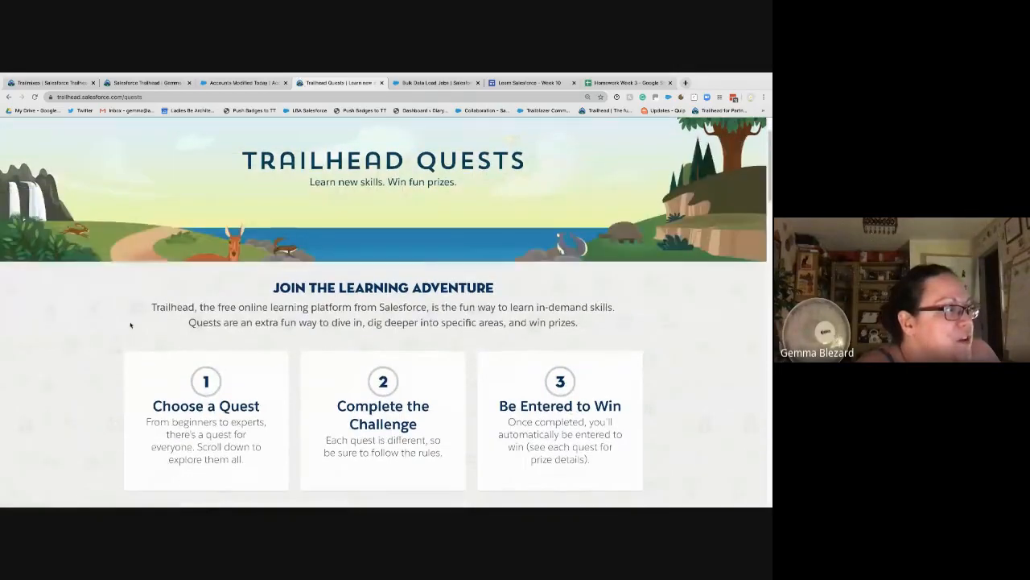
scroll(131, 324, "down", 3)
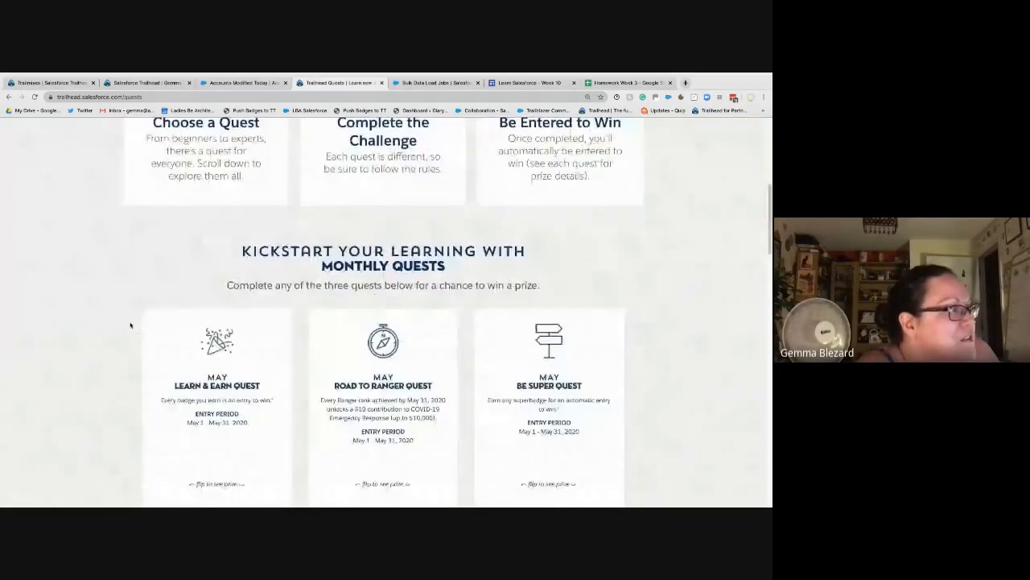
scroll(131, 325, "down", 1)
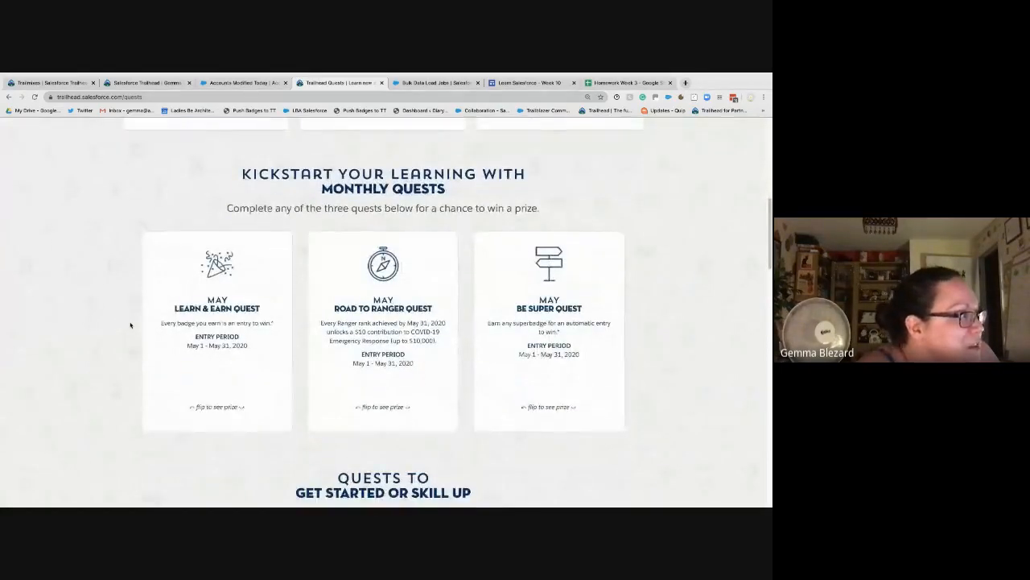
mouse_move(231, 318)
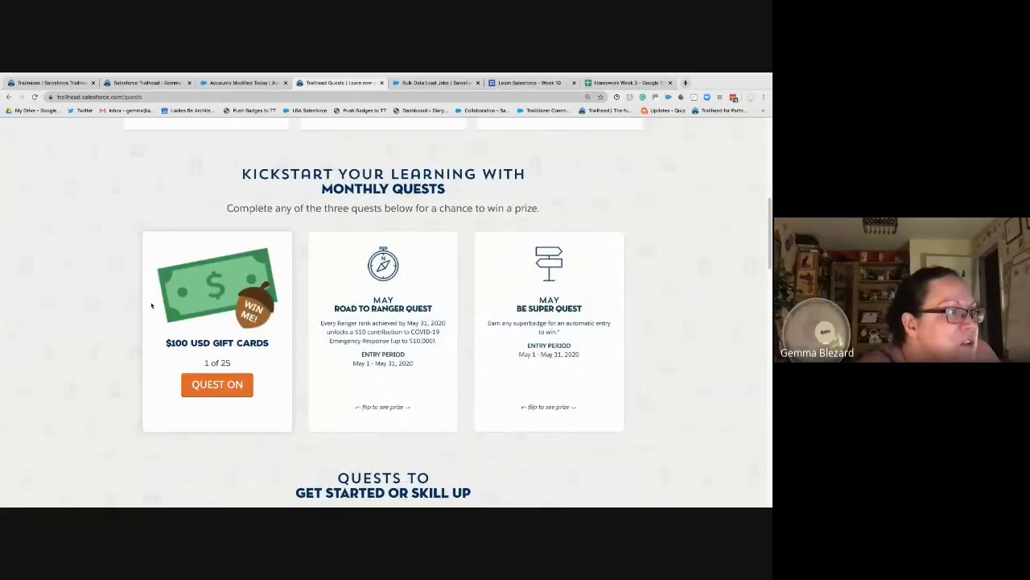
scroll(111, 288, "down", 2)
scroll(110, 290, "down", 2)
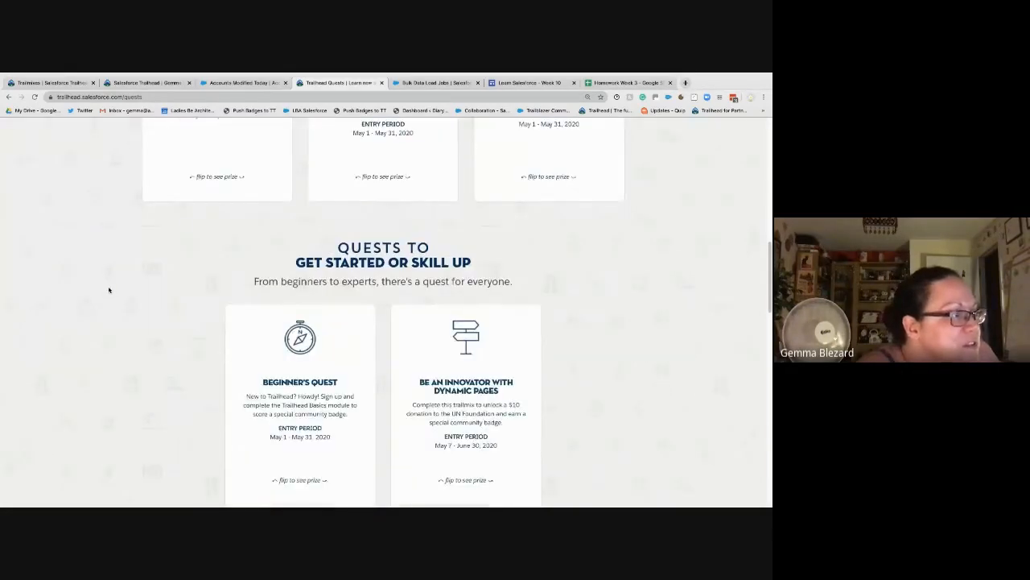
scroll(109, 290, "up", 5)
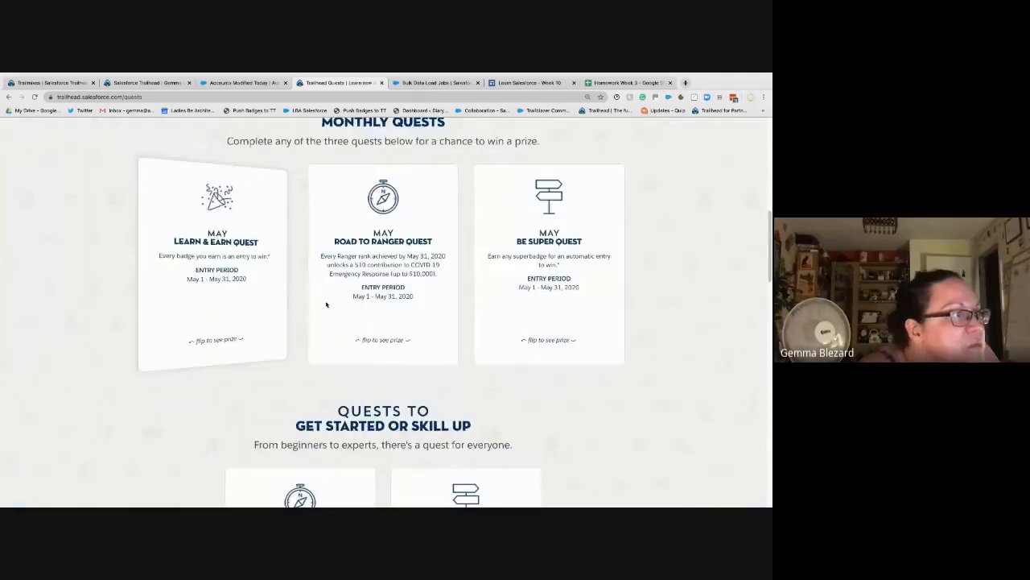
scroll(389, 303, "down", 1)
mouse_move(389, 303)
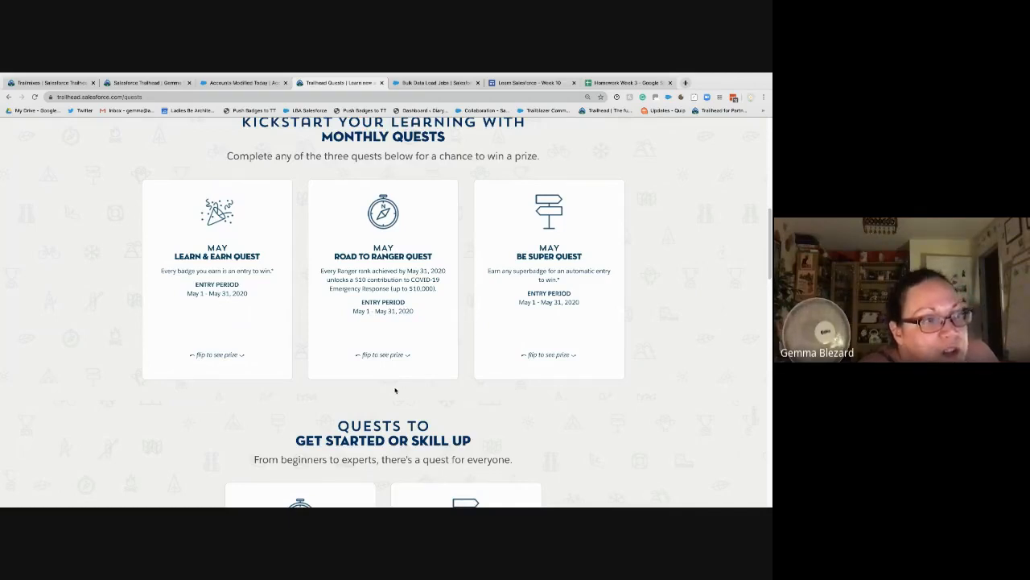
left_click(377, 352)
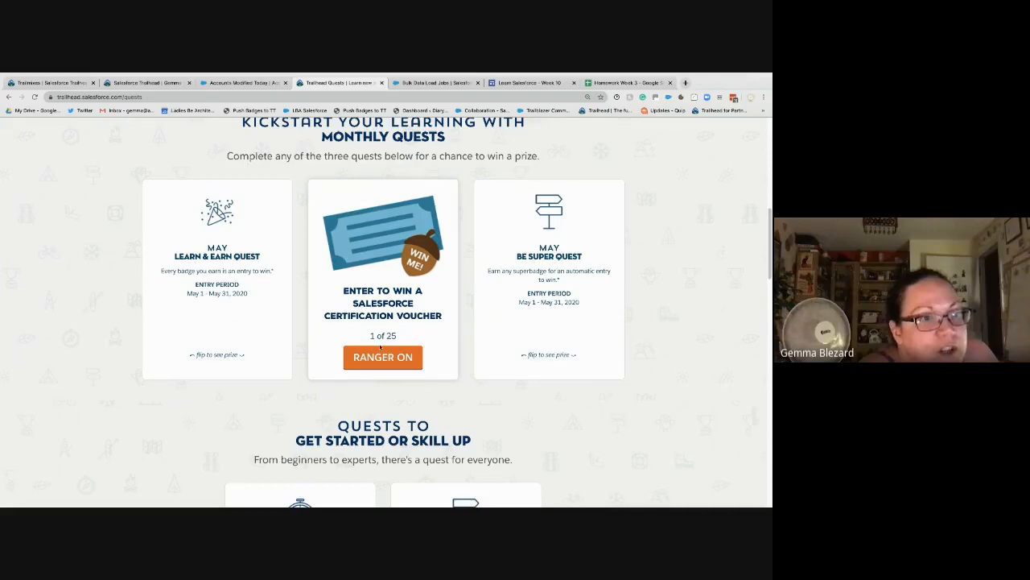
mouse_move(548, 342)
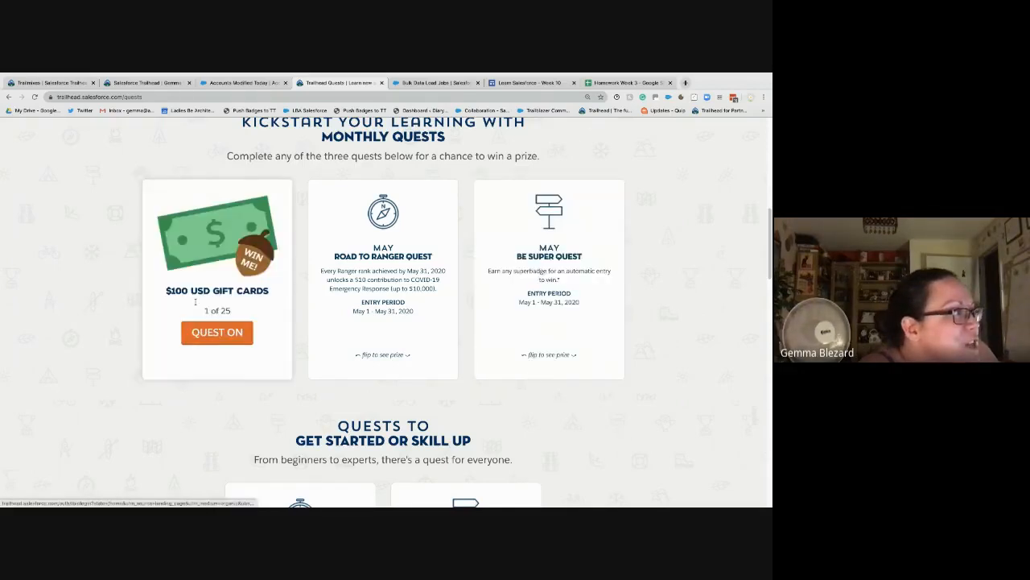
scroll(136, 251, "up", 5)
scroll(136, 251, "up", 2)
Step: Open the Credentials > Superbadges page in a new tab and switch to it
mouse_move(230, 162)
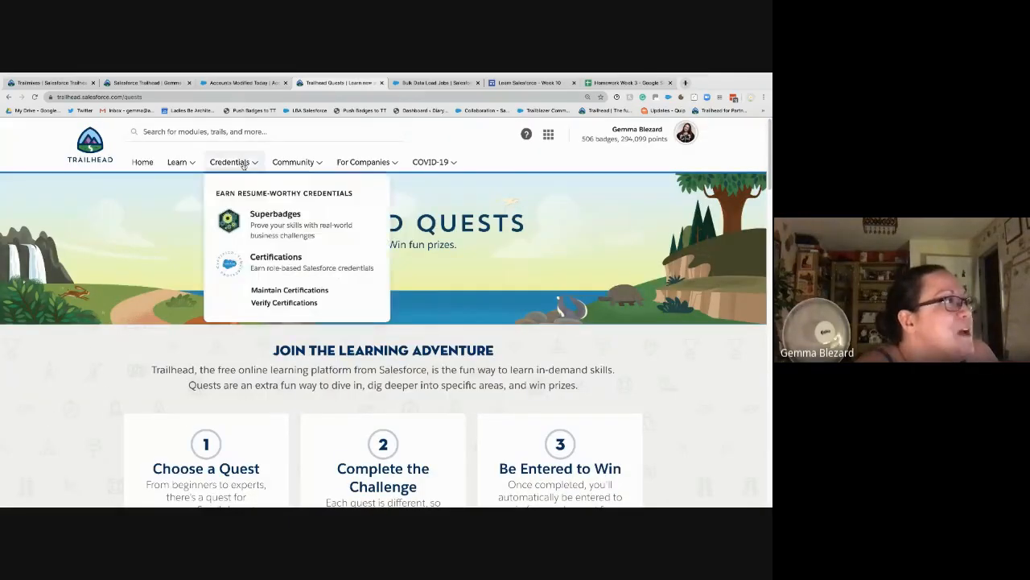
right_click(274, 215)
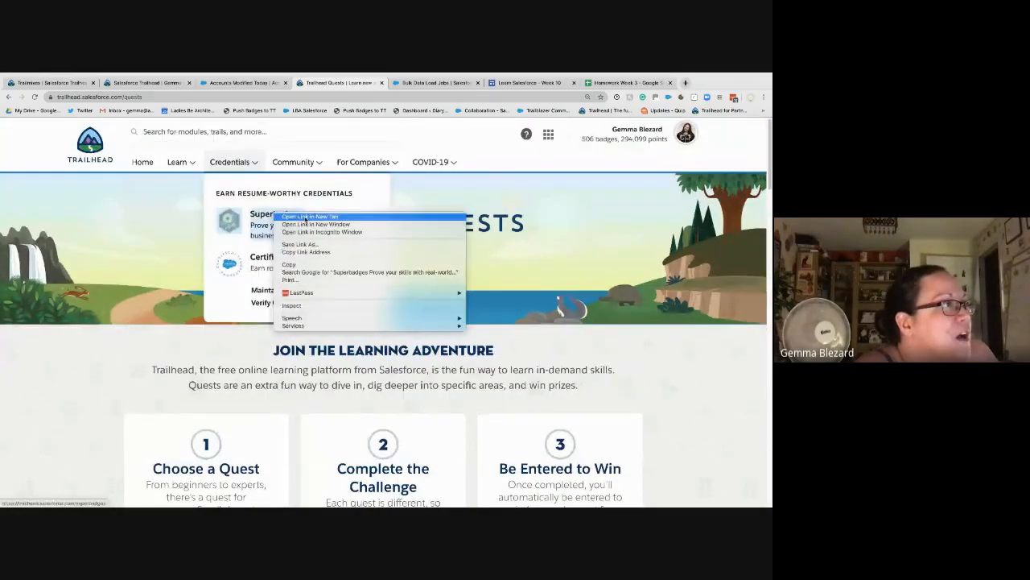
left_click(306, 217)
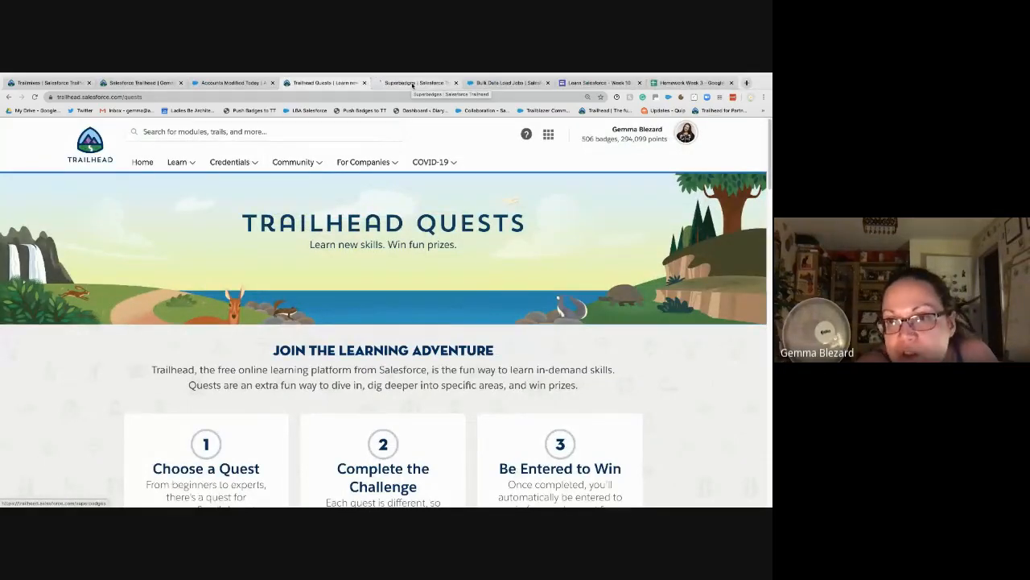
left_click(412, 83)
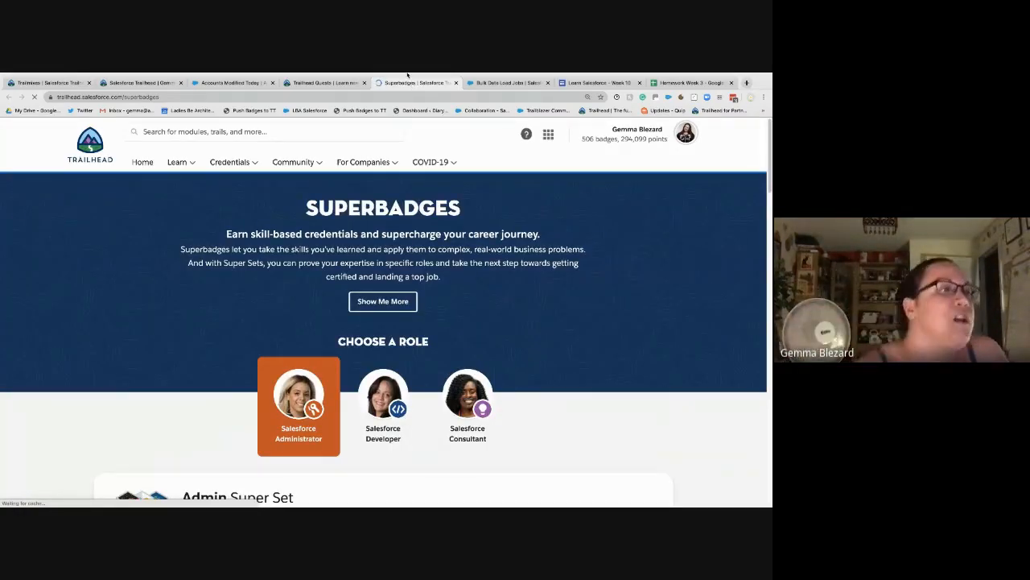
Step: Scroll down to the Admin Super Set with its three completed superbadges
scroll(538, 437, "down", 1)
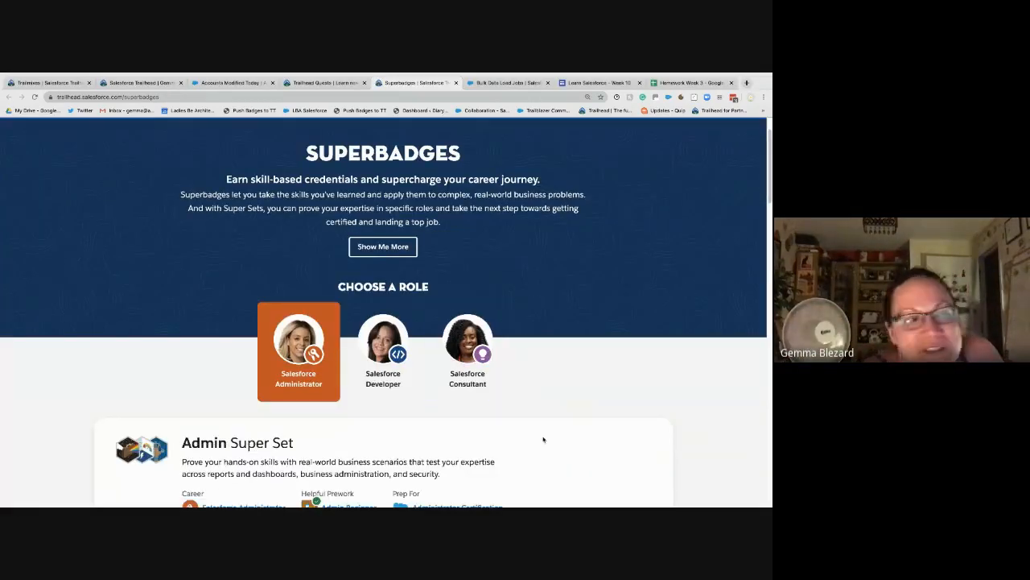
scroll(543, 439, "down", 3)
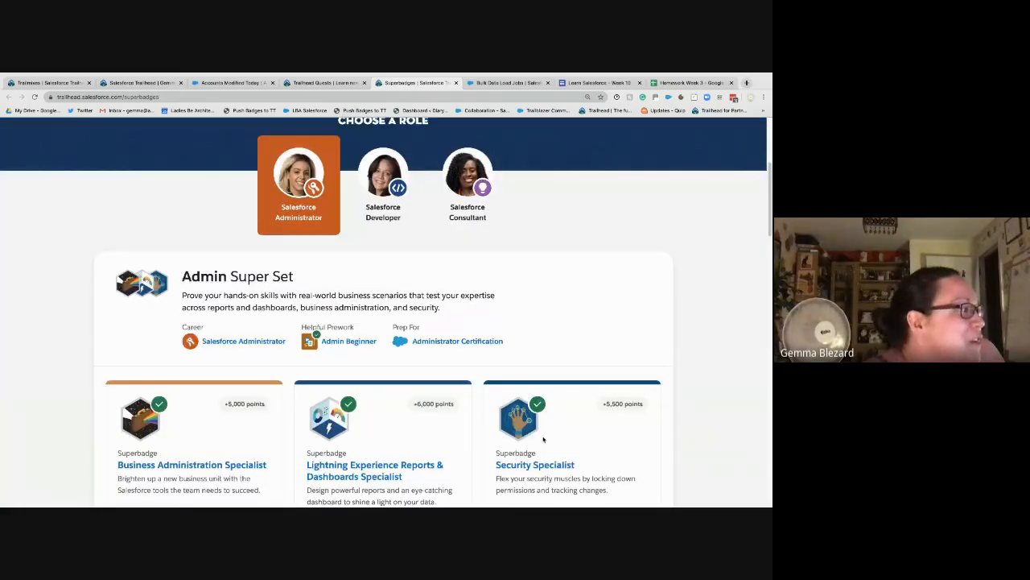
scroll(543, 439, "down", 1)
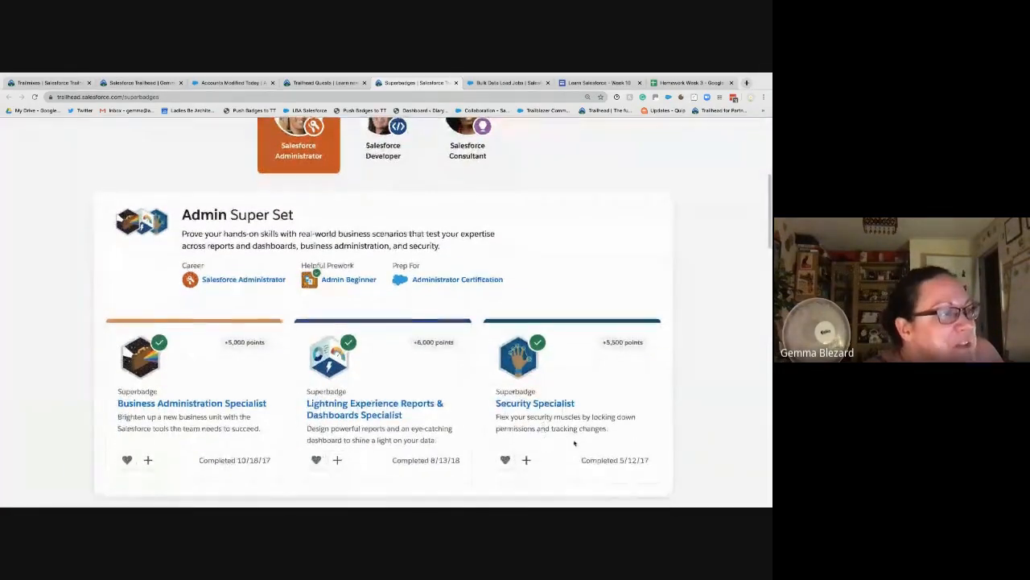
scroll(589, 443, "down", 1)
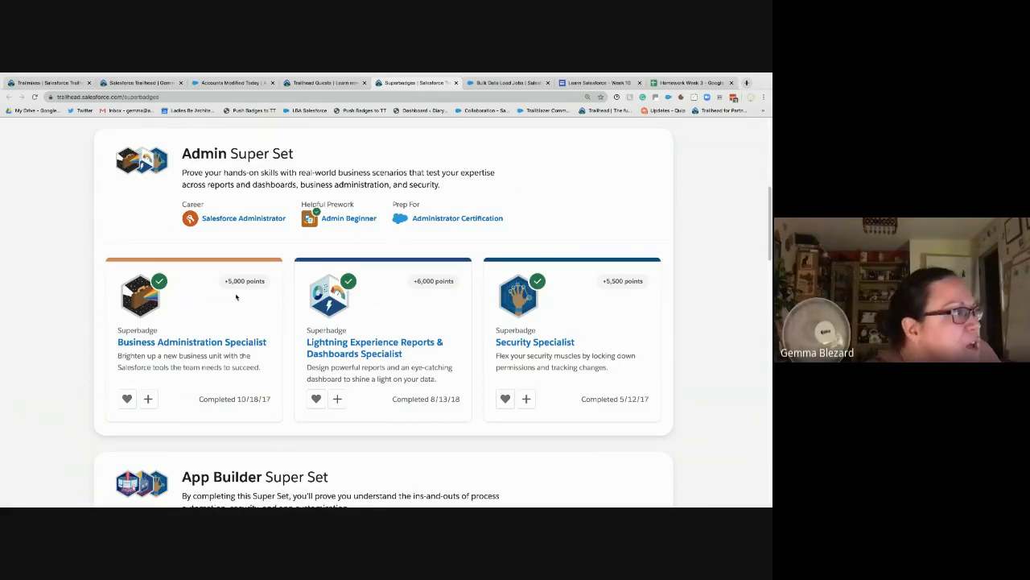
scroll(236, 297, "up", 5)
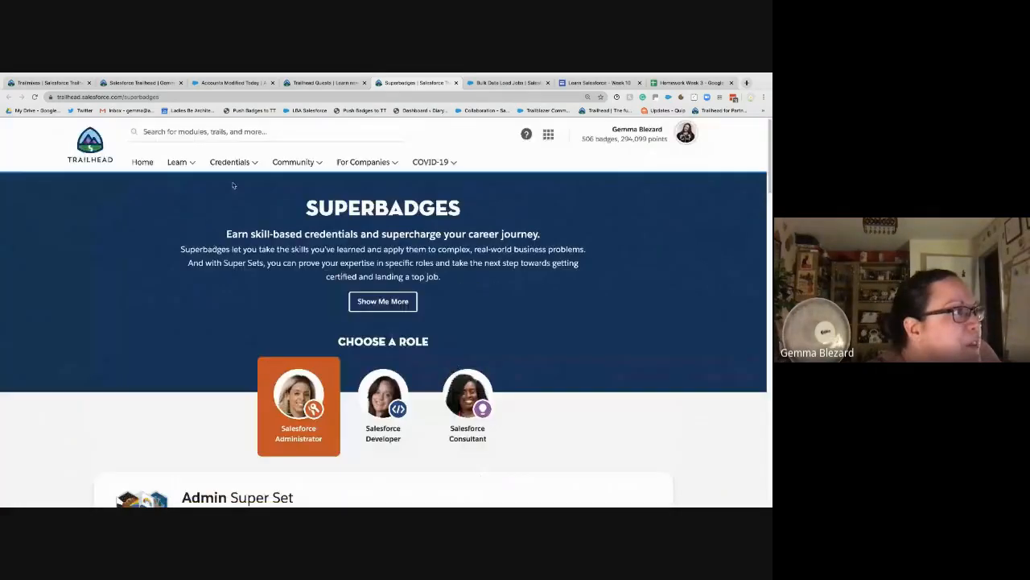
left_click(229, 162)
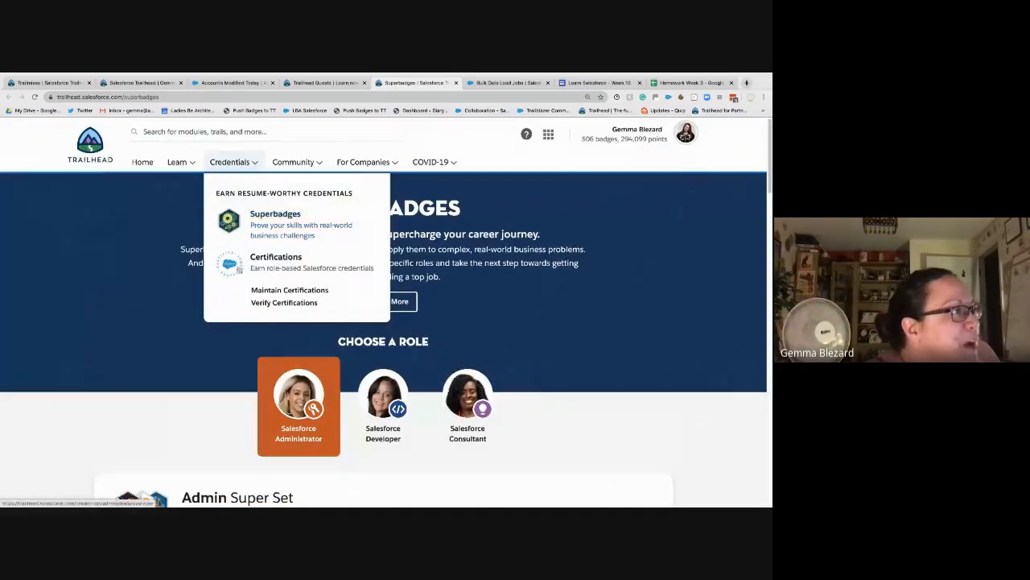
scroll(182, 370, "down", 4)
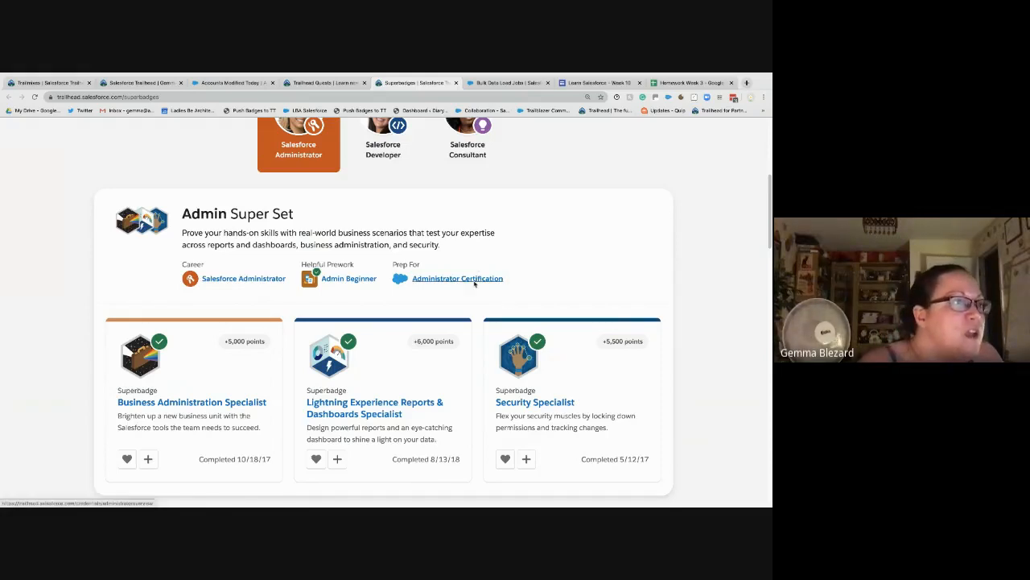
Step: Open the Administrator Certification page in a new tab and scroll to its Administrator, Advanced Administrator and CPQ Specialist credentials
right_click(475, 282)
left_click(483, 286)
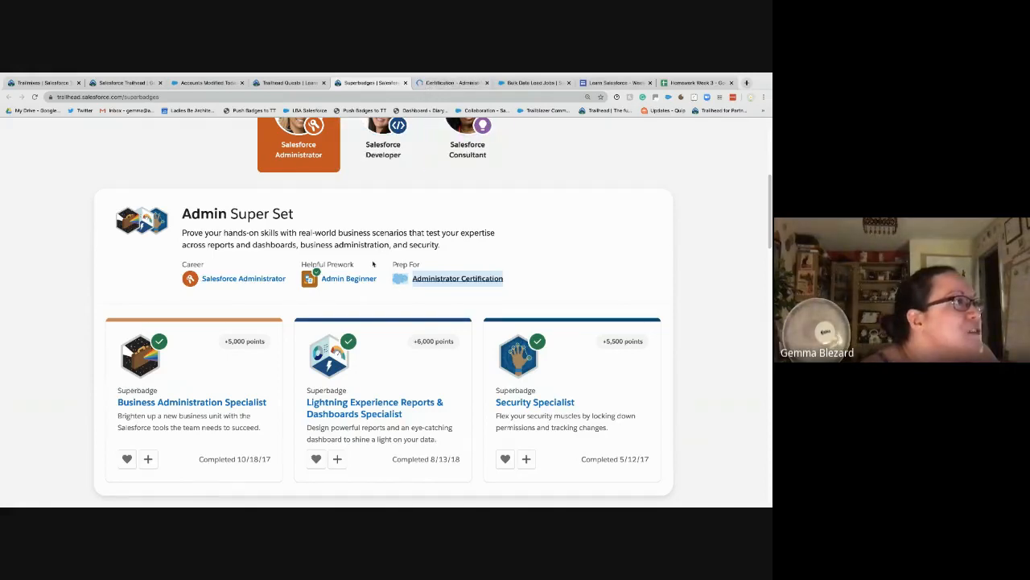
scroll(322, 161, "up", 5)
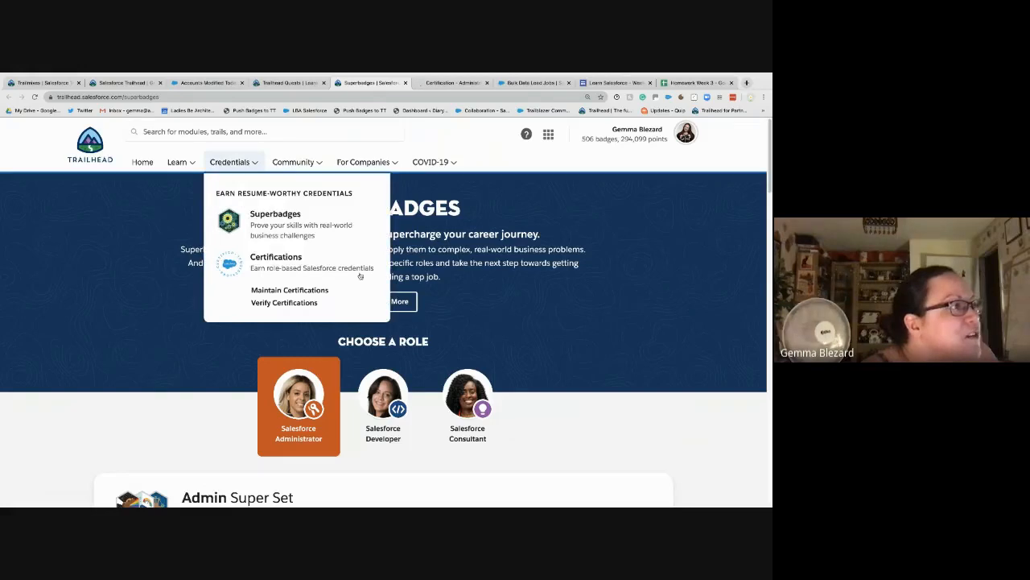
scroll(437, 411, "down", 2)
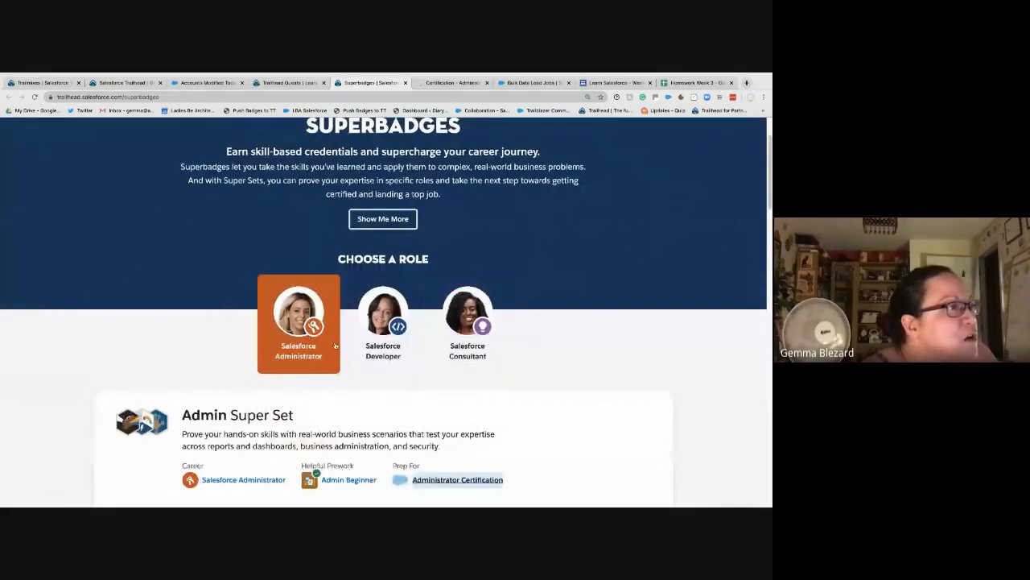
scroll(467, 322, "up", 2)
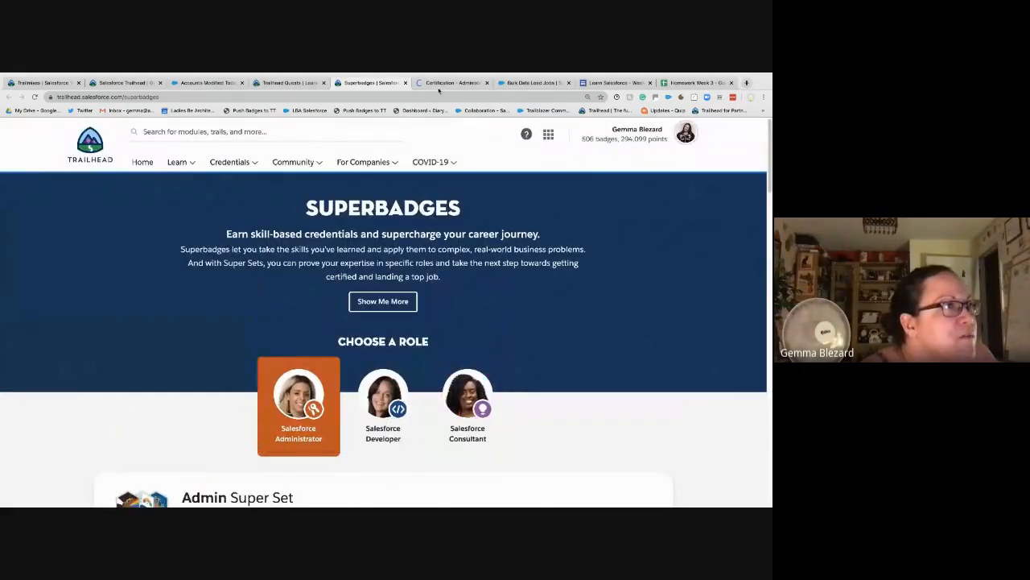
left_click(439, 83)
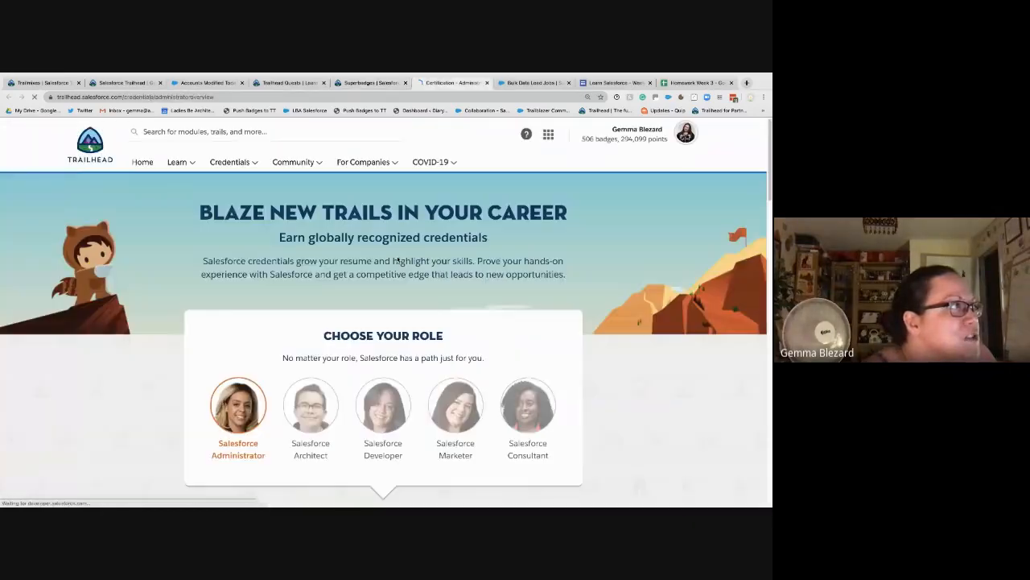
scroll(396, 273, "down", 3)
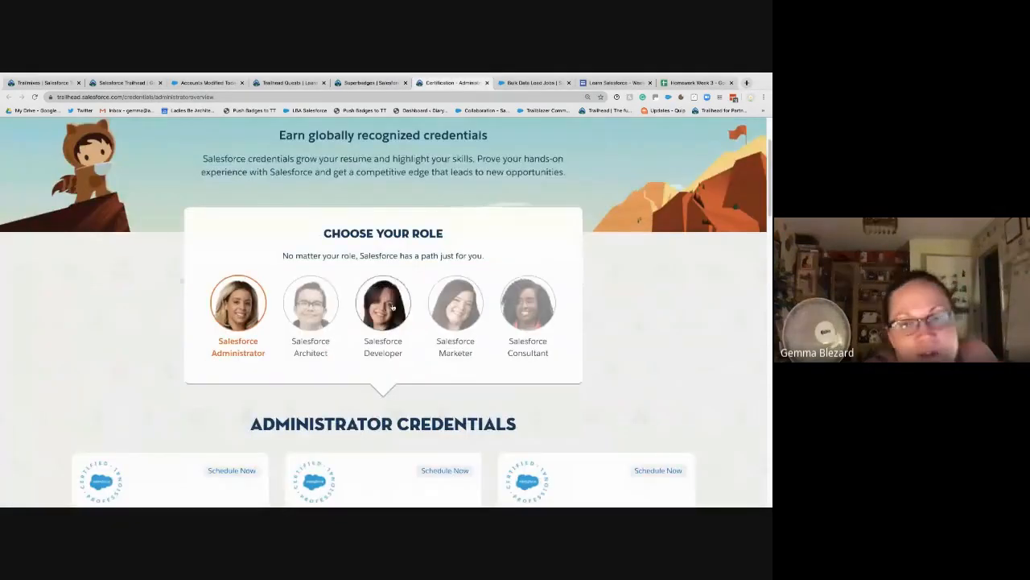
scroll(393, 306, "down", 2)
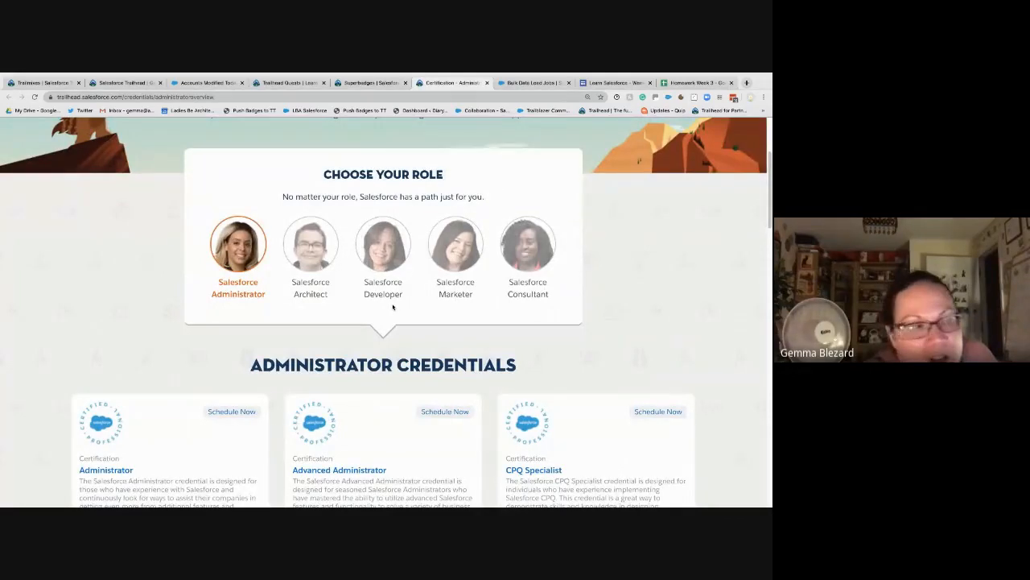
scroll(393, 307, "down", 2)
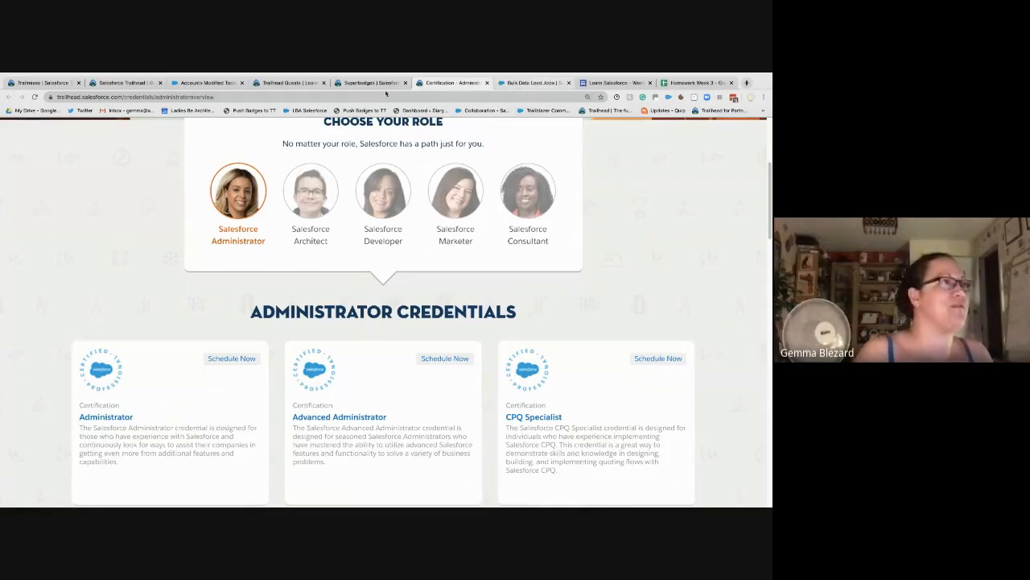
Step: From the Bulk Data Load Jobs tab, search 'focus on forc' and scroll down the Focus on Force home page
left_click(541, 83)
left_click(383, 97)
type("focus on forc")
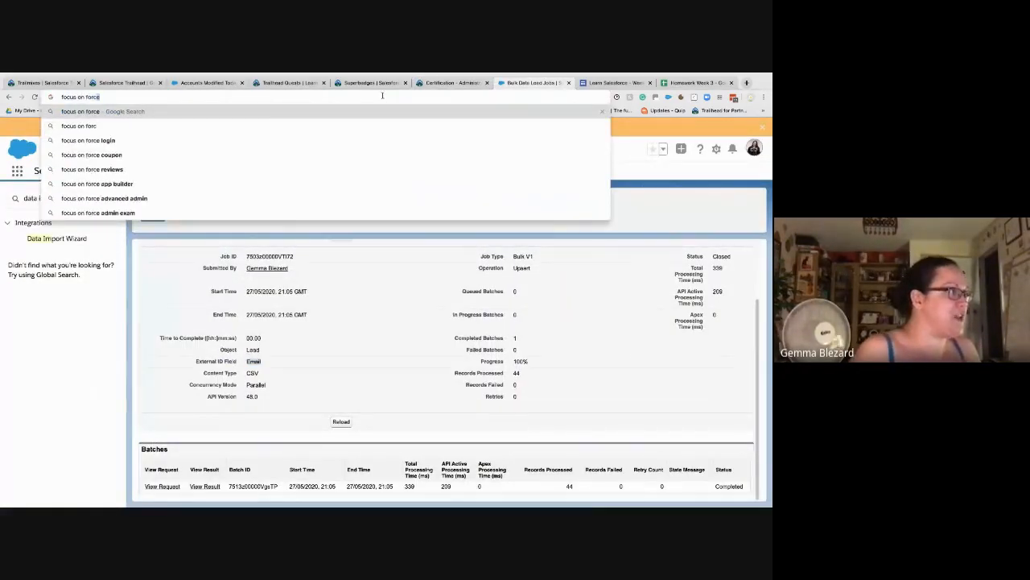
key("Return")
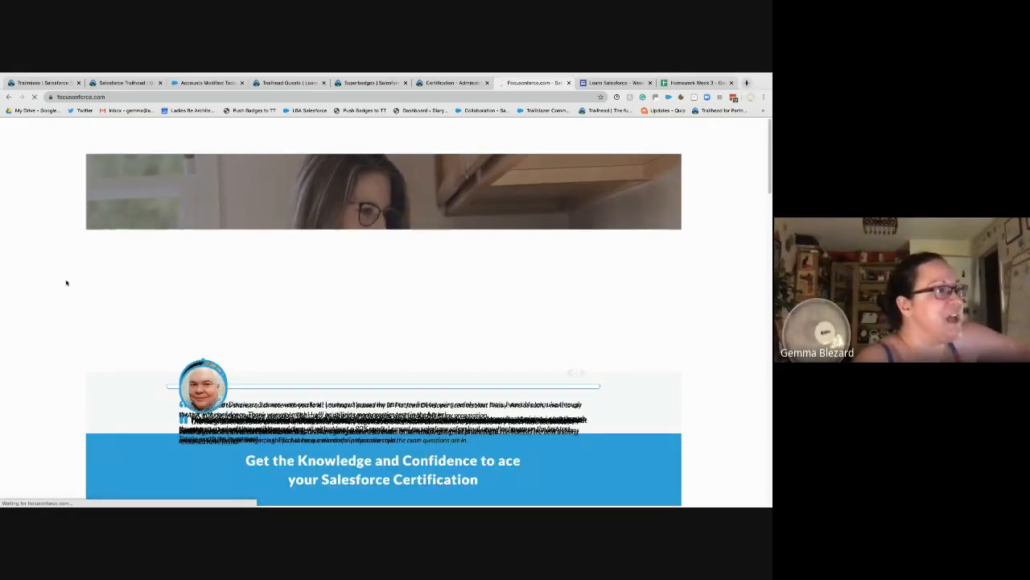
scroll(67, 282, "down", 5)
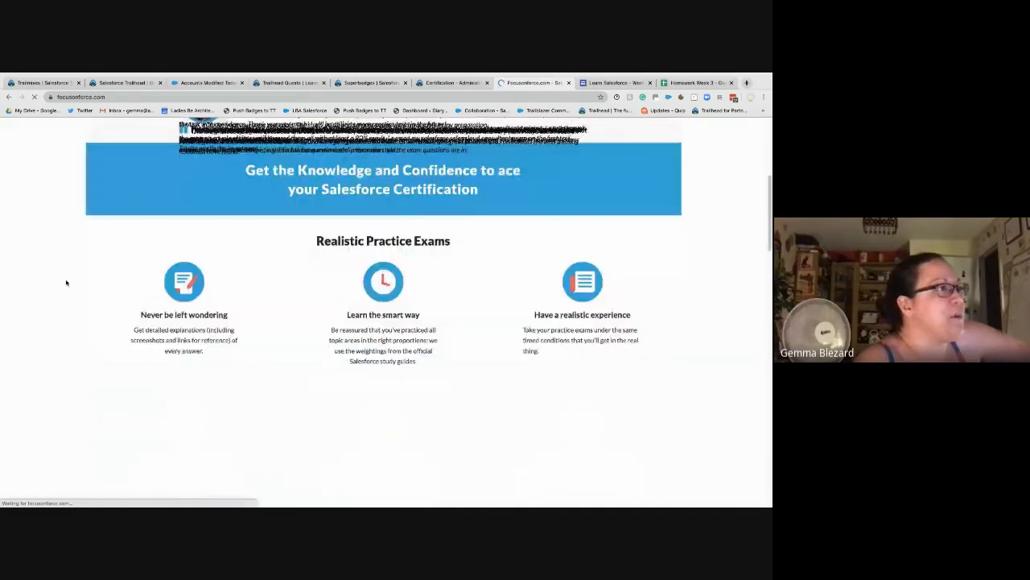
scroll(66, 282, "down", 2)
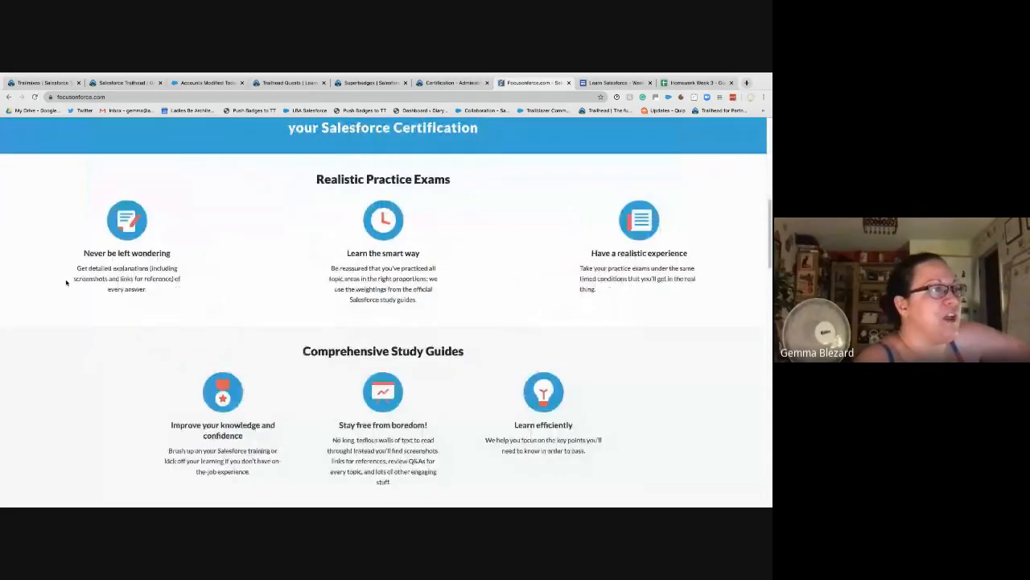